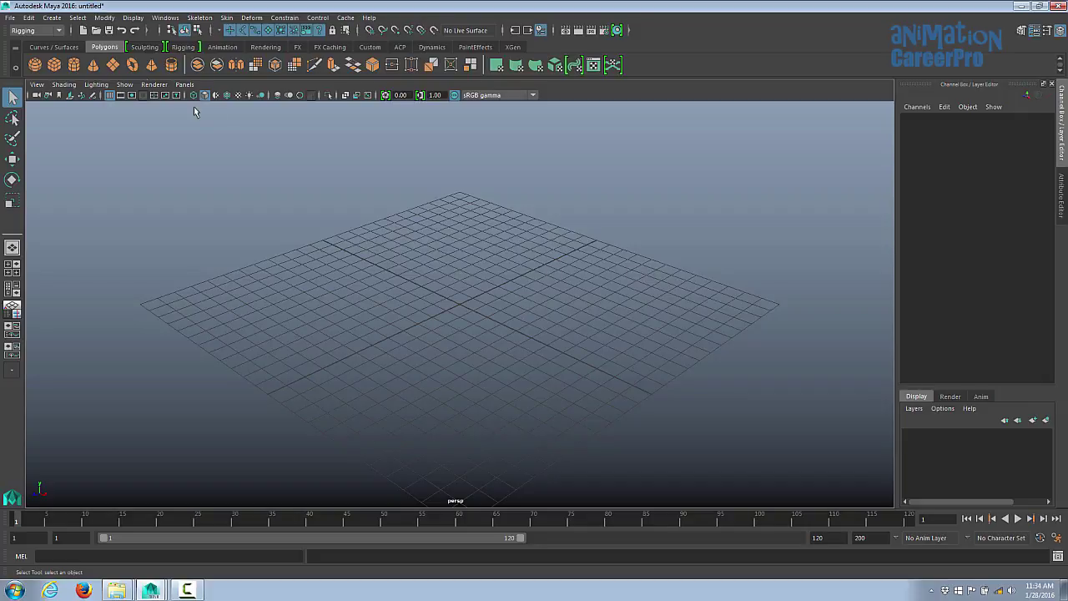
# Choose the Rigging menu set and show the Rigging shelf's tools
pyautogui.click(59, 30)
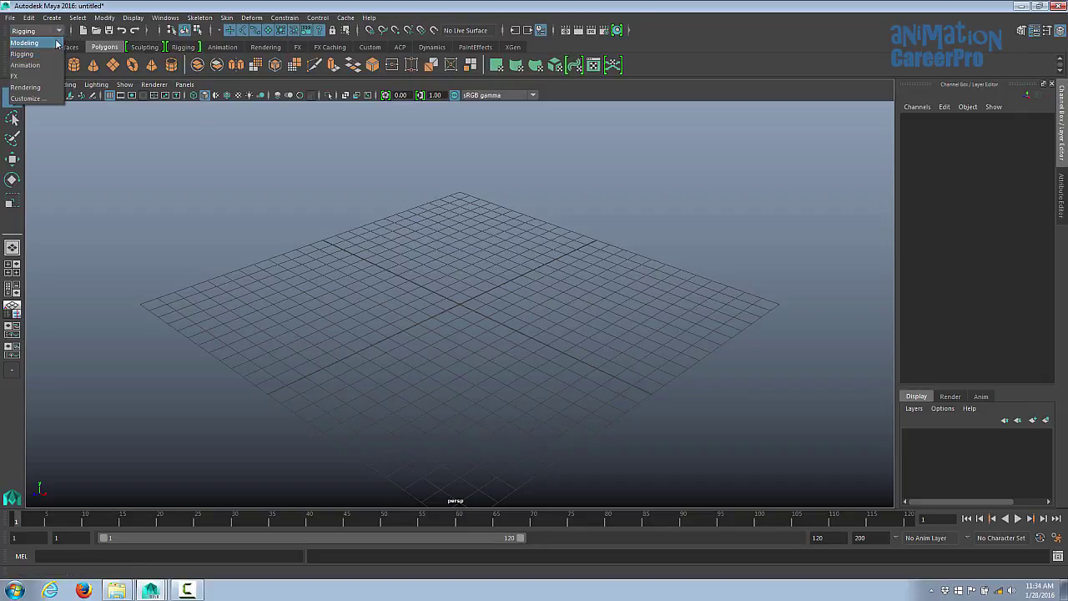
pyautogui.click(50, 53)
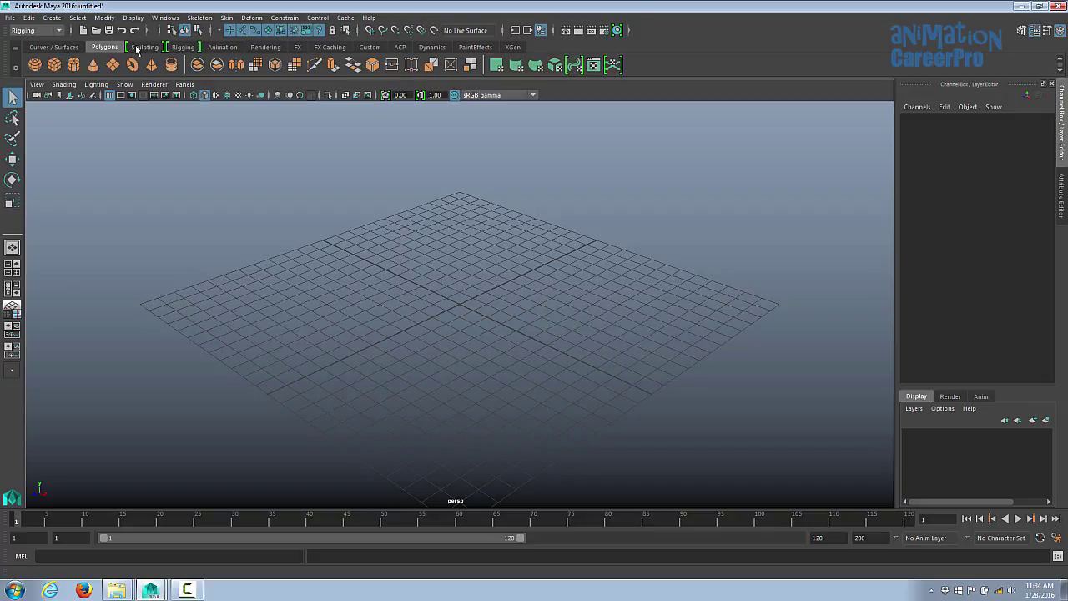
pyautogui.click(182, 47)
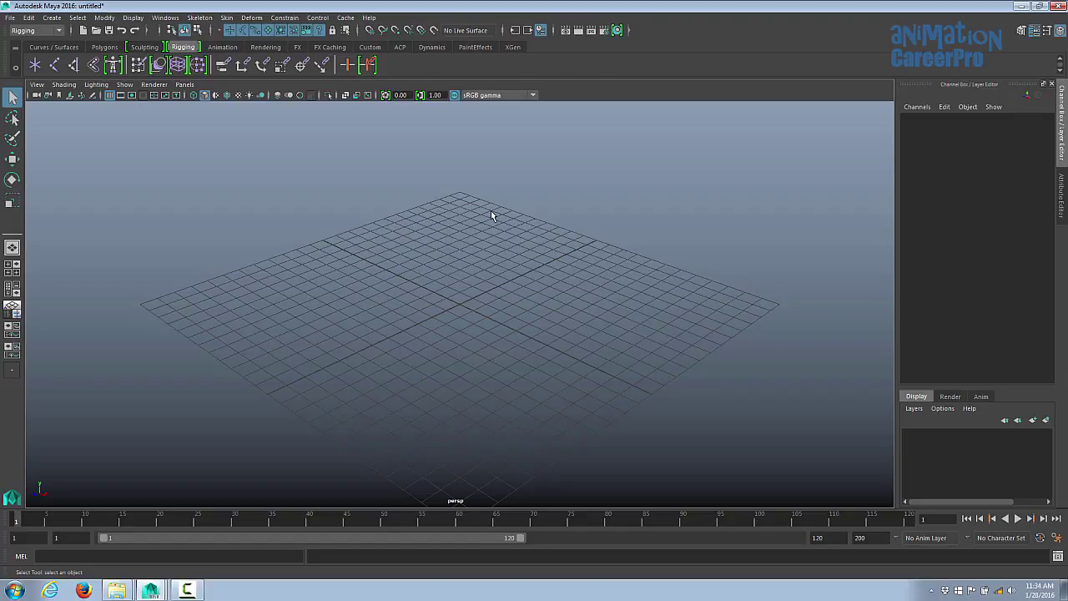
# Create a polygon sphere and move it along X to about -5.18
pyautogui.click(104, 47)
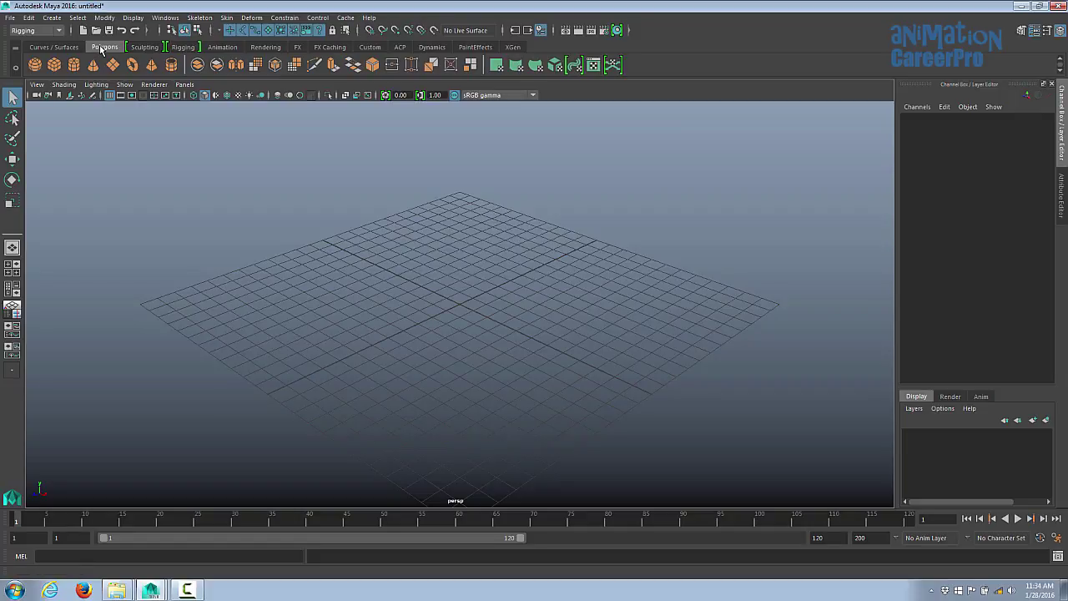
pyautogui.click(36, 65)
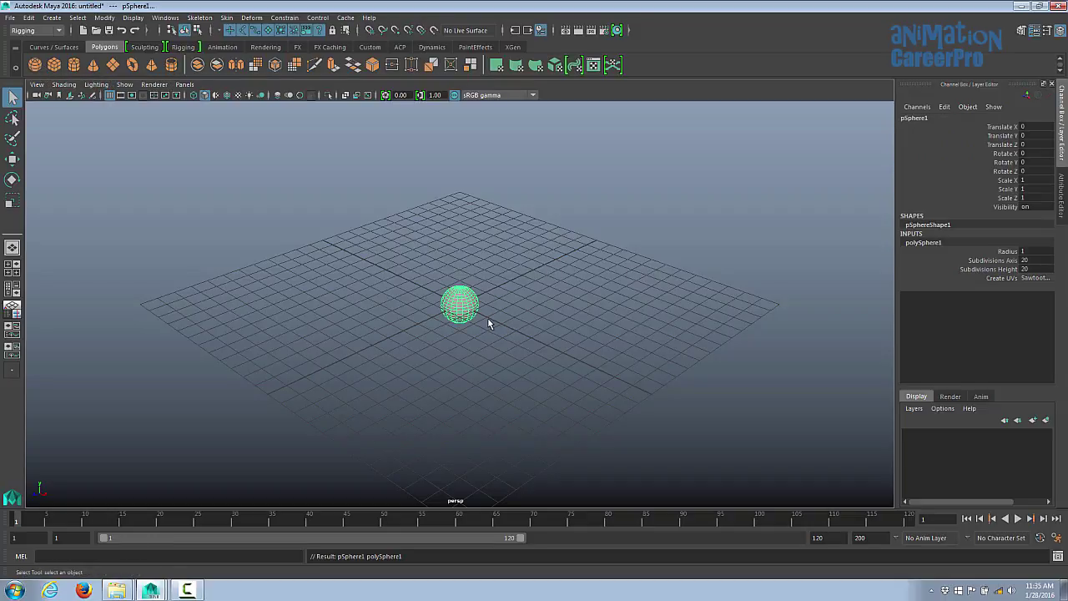
pyautogui.keyDown('alt'); pyautogui.moveTo(487, 318); pyautogui.dragTo(432, 297); pyautogui.keyUp('alt')
pyautogui.press('w')
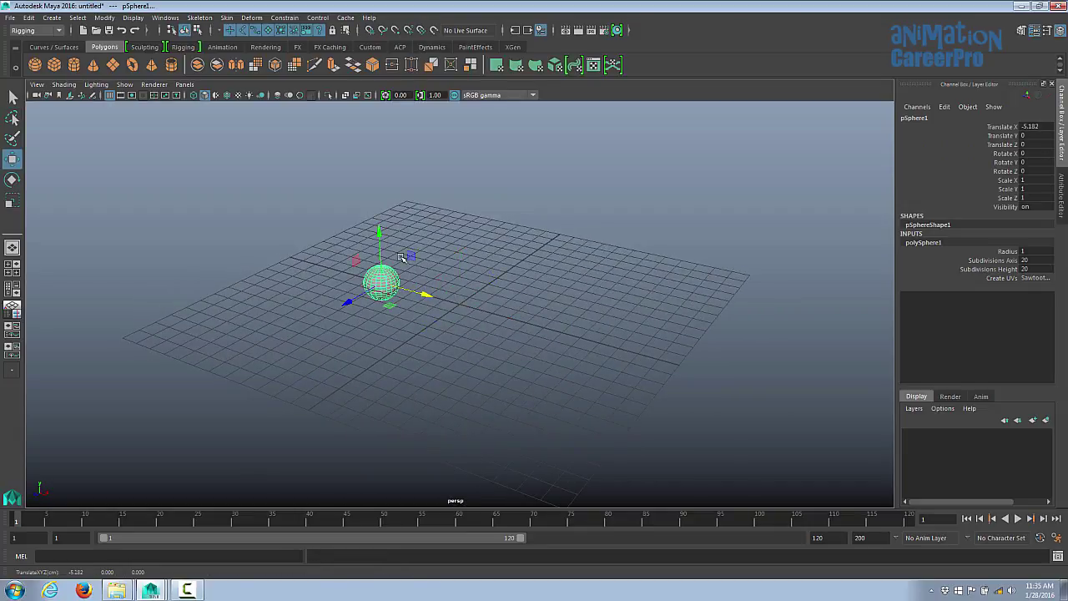
# Create a polygon cube, stretch it into a bar along X, and place it against the sphere
pyautogui.click(55, 65)
pyautogui.press('r')
pyautogui.moveTo(501, 315)
pyautogui.mouseDown()
pyautogui.moveTo(625, 339)
pyautogui.moveTo(455, 313)
pyautogui.moveTo(522, 317)
pyautogui.mouseUp()
pyautogui.press('w')
pyautogui.keyDown('alt'); pyautogui.moveTo(467, 316); pyautogui.dragTo(551, 321, button='right'); pyautogui.keyUp('alt')
pyautogui.moveTo(479, 297); pyautogui.dragTo(449, 301)
pyautogui.keyDown('alt'); pyautogui.moveTo(547, 316); pyautogui.dragTo(492, 312); pyautogui.keyUp('alt')
# Duplicate the sphere and the bar, moving the copies along X to continue the chain, with the second bar at about X 2.56
pyautogui.click(330, 277)
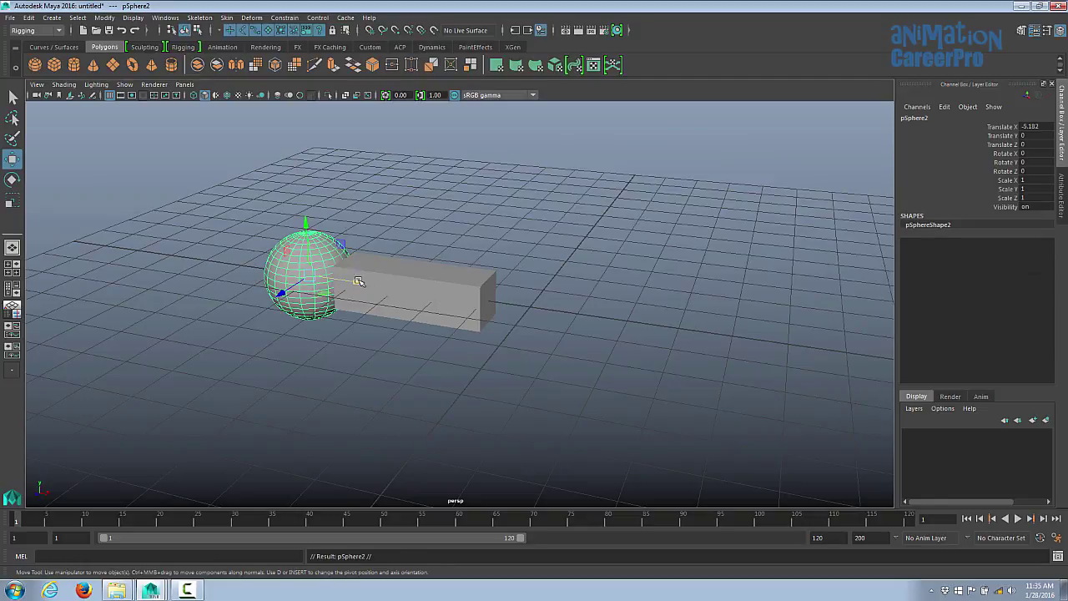
pyautogui.hotkey('ctrl', 'd')
pyautogui.moveTo(353, 281); pyautogui.dragTo(579, 312)
pyautogui.click(434, 301)
pyautogui.hotkey('ctrl', 'd')
pyautogui.moveTo(461, 297); pyautogui.dragTo(722, 334)
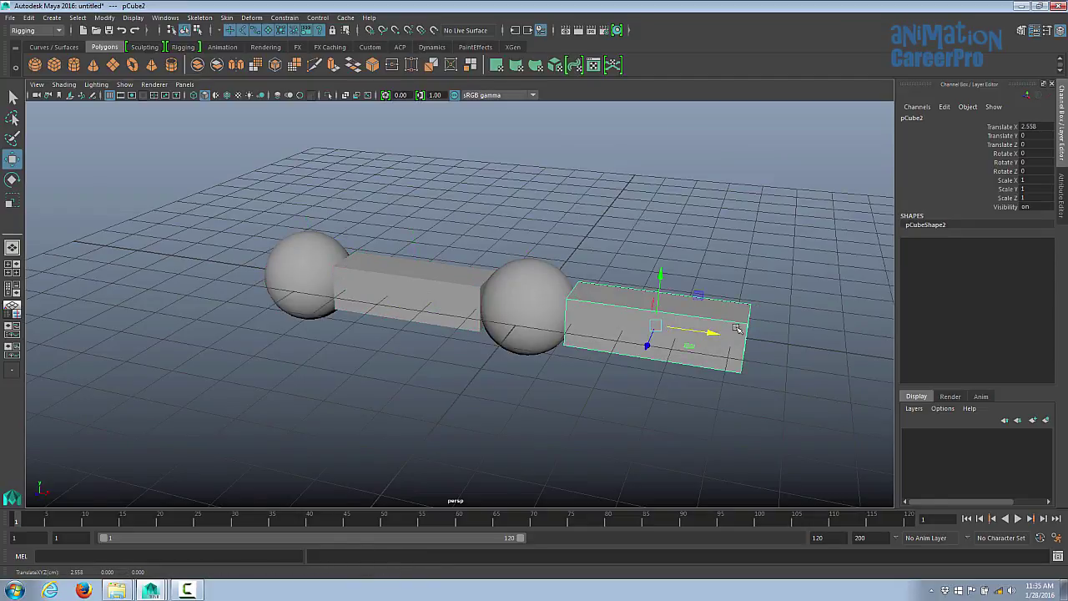
# Select both spheres and both bars and raise them above the grid to about Y 1.3
pyautogui.keyDown('alt'); pyautogui.moveTo(721, 334); pyautogui.dragTo(634, 259, button='right'); pyautogui.keyUp('alt')
pyautogui.moveTo(624, 250); pyautogui.dragTo(340, 331)
pyautogui.moveTo(591, 267); pyautogui.dragTo(594, 227)
pyautogui.keyDown('alt'); pyautogui.moveTo(826, 341); pyautogui.dragTo(799, 318); pyautogui.keyUp('alt')
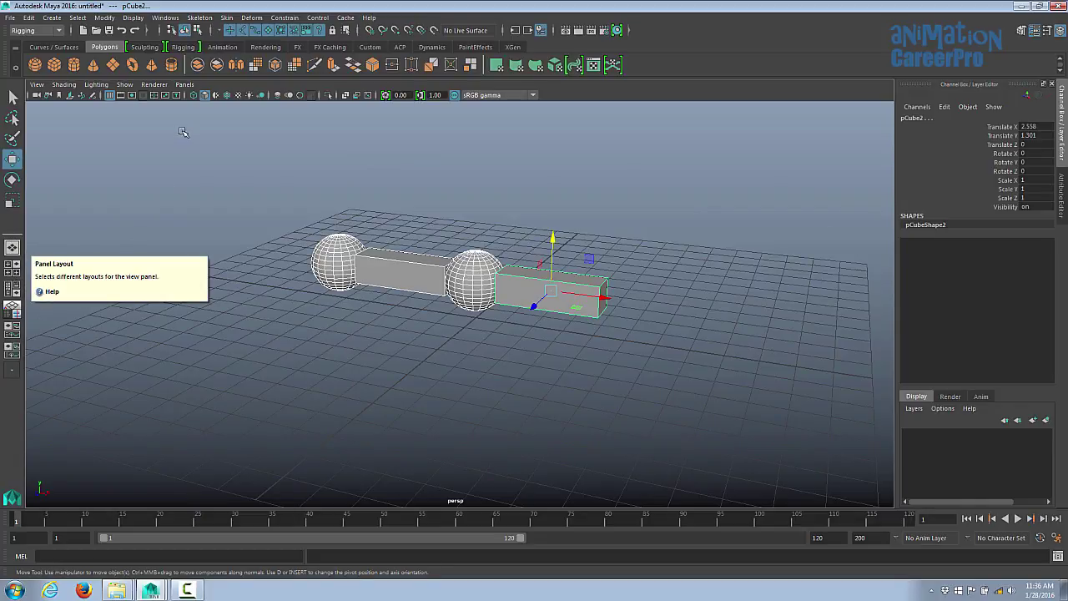
# Split the viewport into two panes side by side and show the perspective view in the second pane
pyautogui.click(185, 84)
pyautogui.moveTo(225, 165)
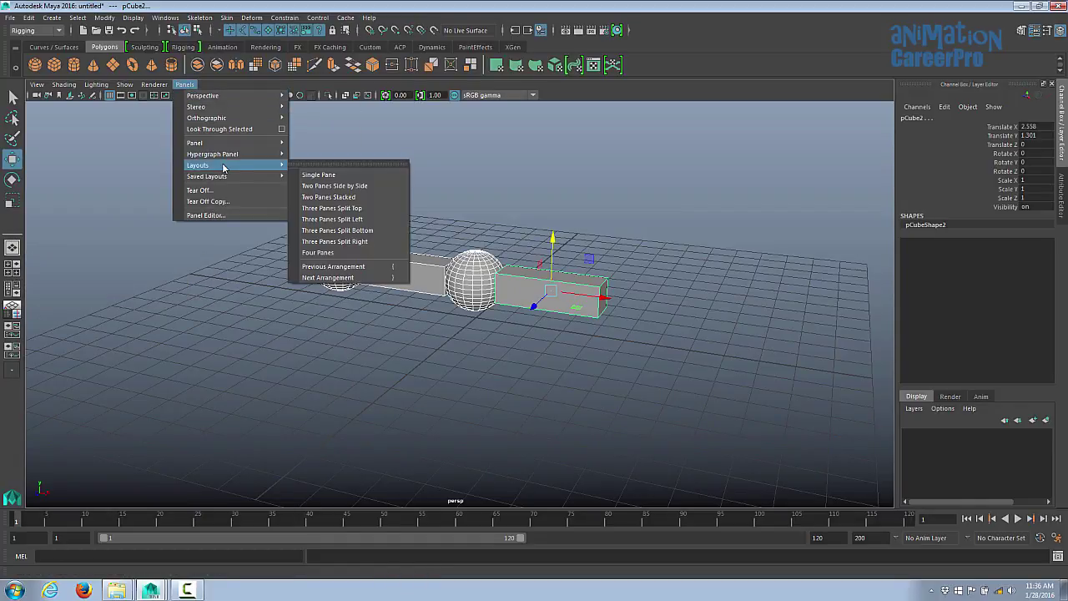
pyautogui.click(348, 188)
pyautogui.press('space')
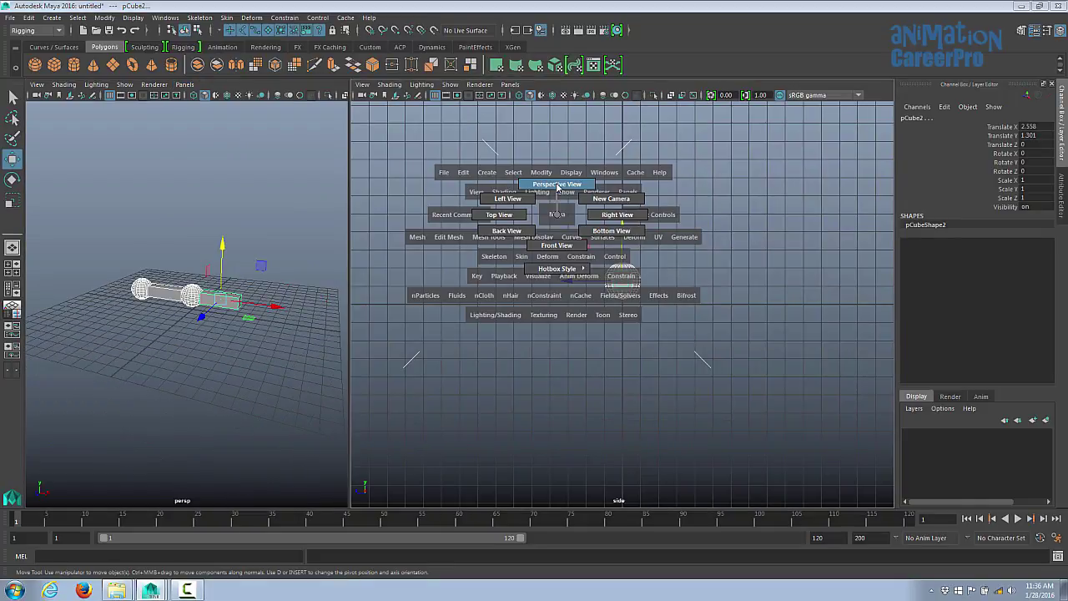
pyautogui.click(558, 184)
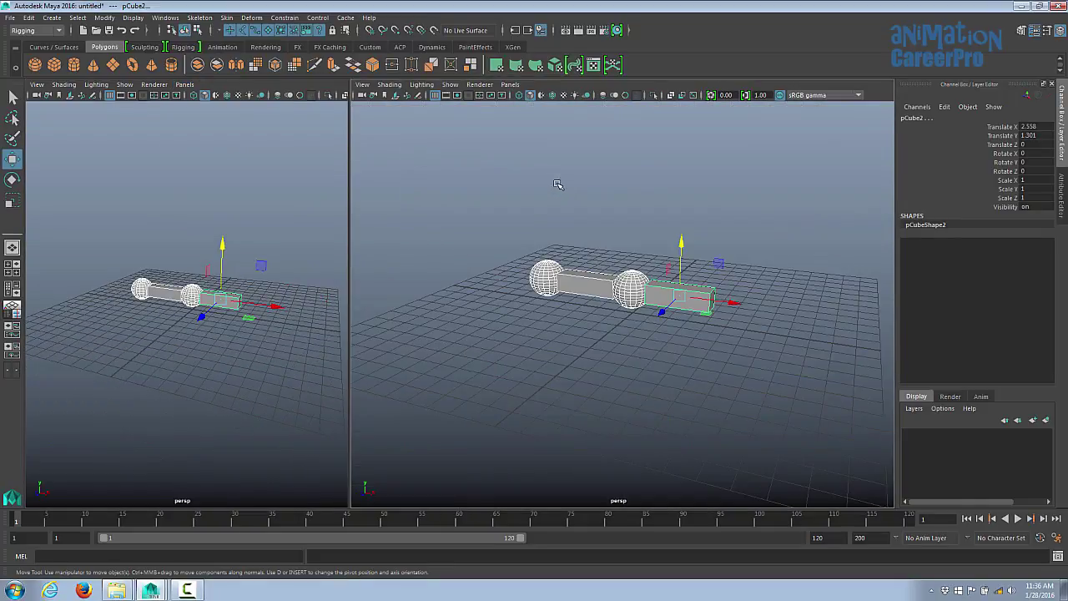
# Show the Hypergraph Hierarchy in the pane beside the working perspective view
pyautogui.click(185, 84)
pyautogui.moveTo(217, 154)
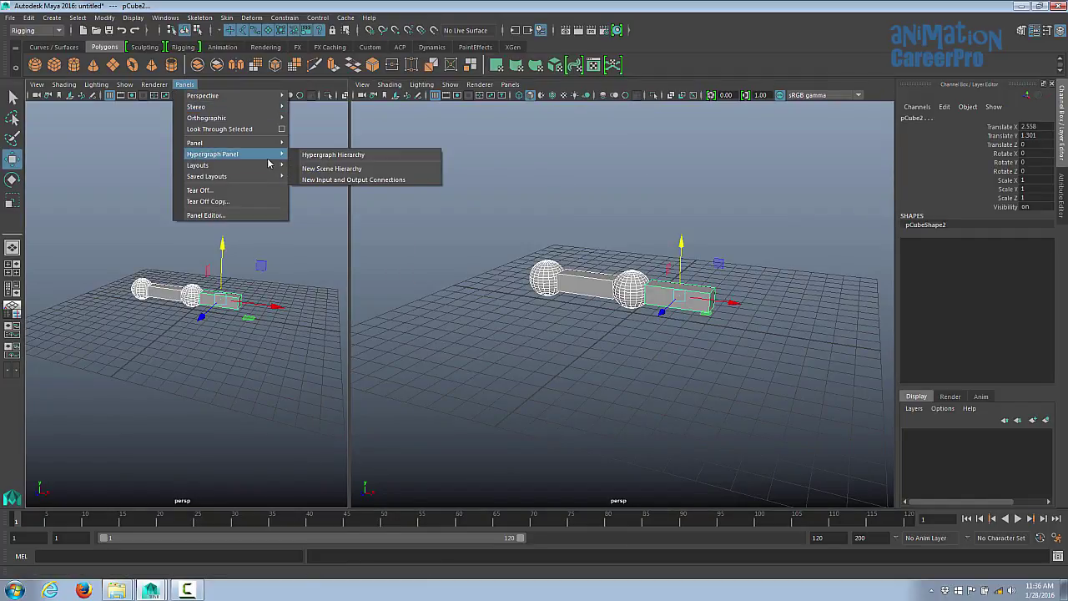
pyautogui.click(315, 156)
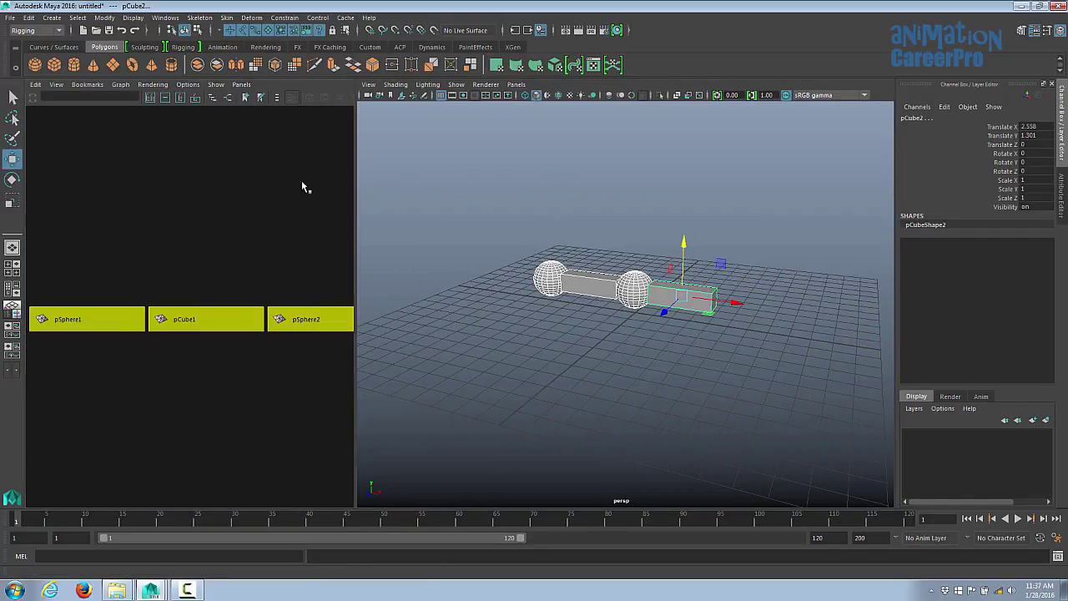
# Select both spheres and both bars in order from pSphere1 to pCube2 and group them
pyautogui.click(661, 294)
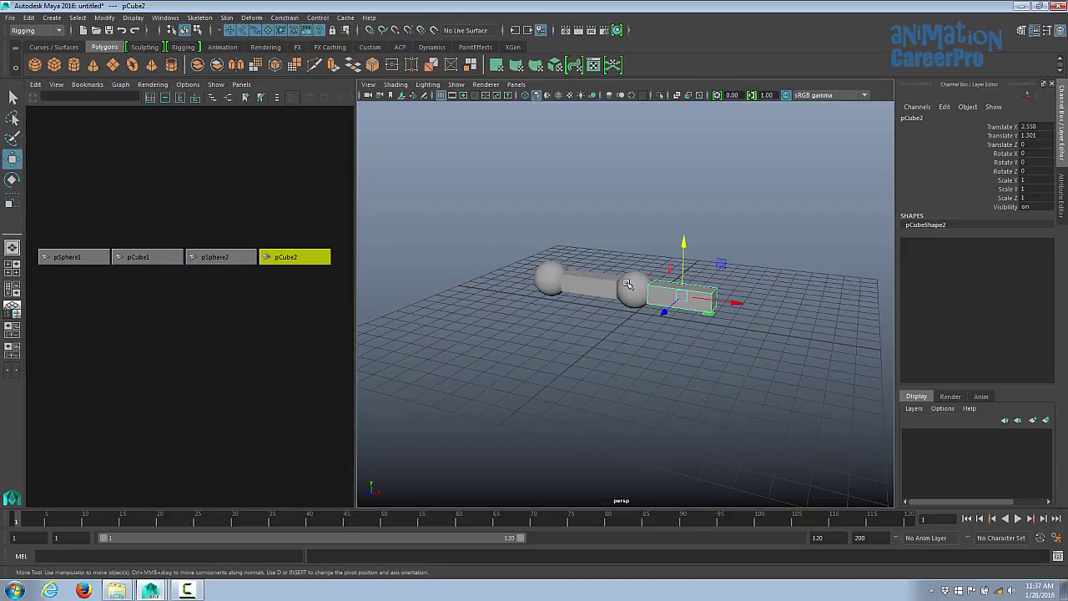
pyautogui.click(555, 265)
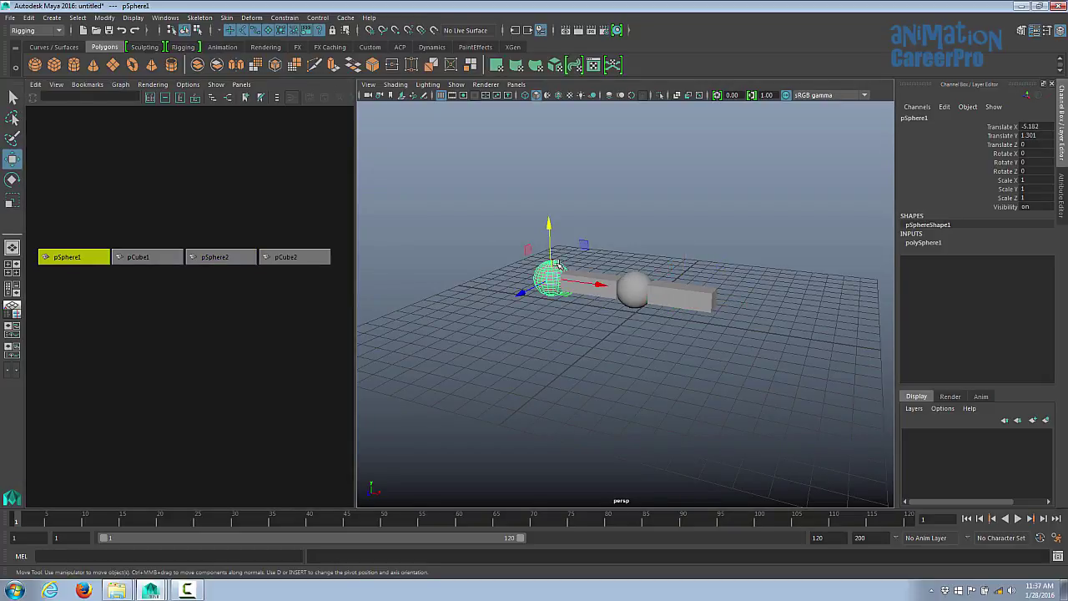
pyautogui.keyDown('shift'); pyautogui.click(601, 279); pyautogui.keyUp('shift')
pyautogui.keyDown('shift'); pyautogui.click(643, 278); pyautogui.keyUp('shift')
pyautogui.keyDown('shift'); pyautogui.click(673, 283); pyautogui.keyUp('shift')
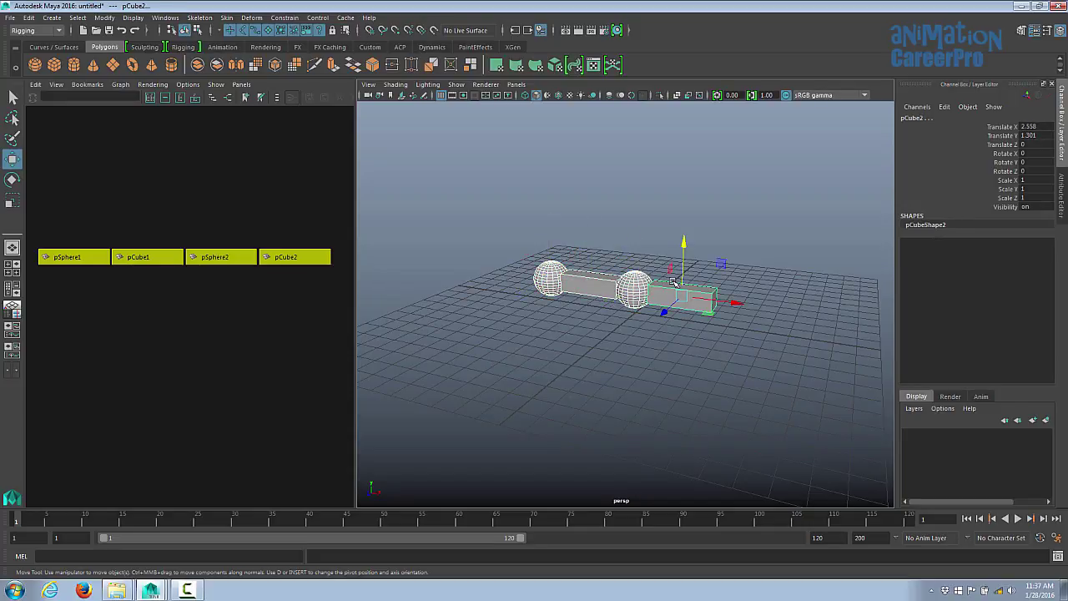
pyautogui.hotkey('ctrl', 'g')
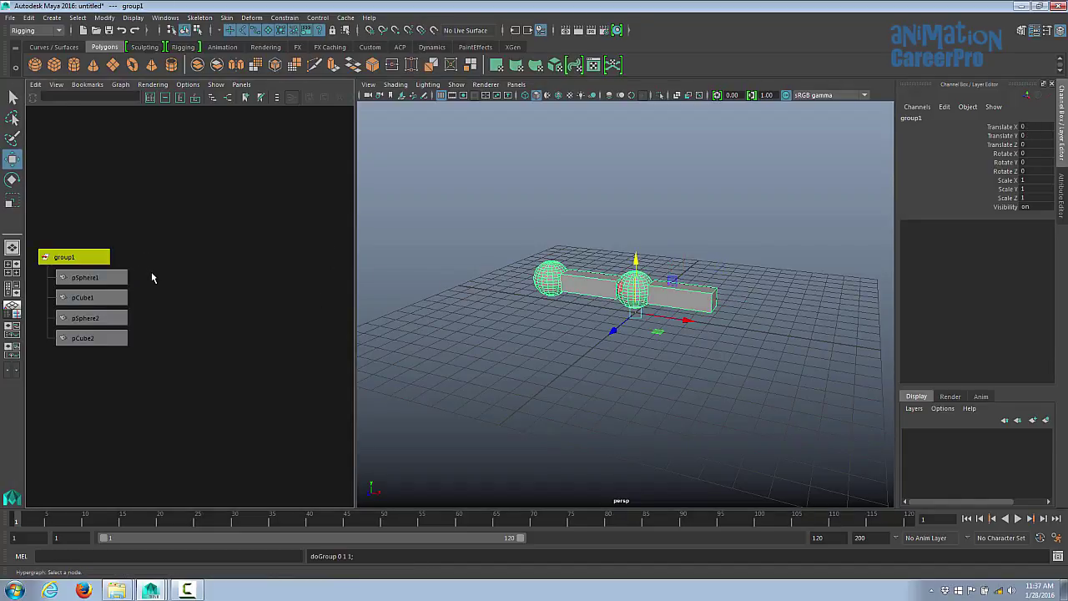
# Select the group's four child nodes in the hierarchy and undo the grouping
pyautogui.moveTo(152, 278); pyautogui.dragTo(86, 359)
pyautogui.hotkey('ctrl', 'z')
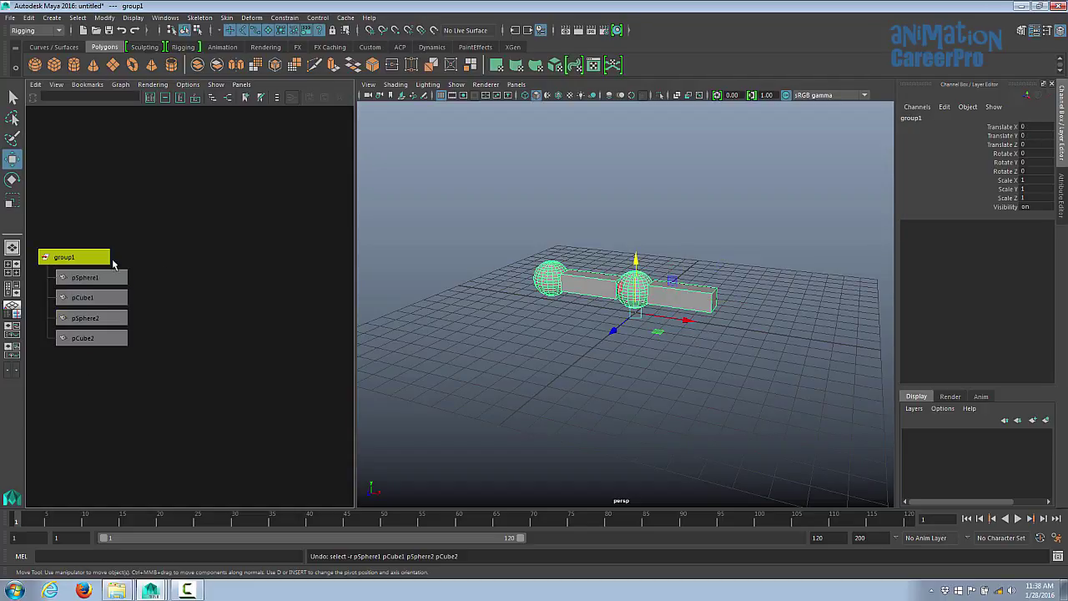
pyautogui.moveTo(147, 271); pyautogui.dragTo(98, 344)
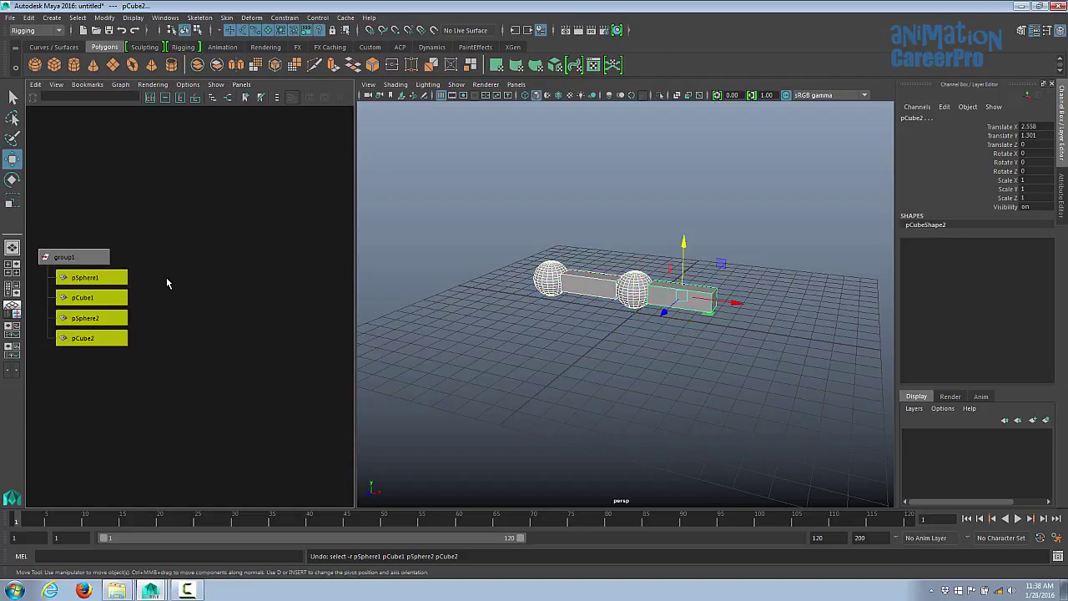
pyautogui.hotkey('ctrl', 'z')
pyautogui.hotkey('ctrl', 'z')
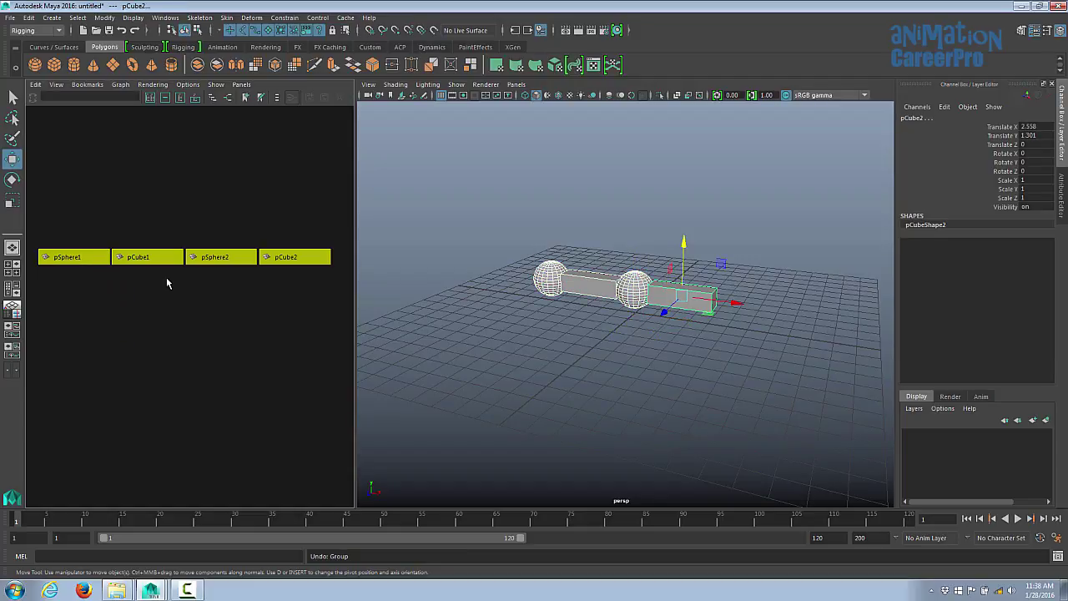
# Build a parent chain in the Hypergraph: pCube1 under pSphere1, pSphere2 under pCube1, and pCube2 under pSphere2
pyautogui.click(98, 284)
pyautogui.click(93, 262)
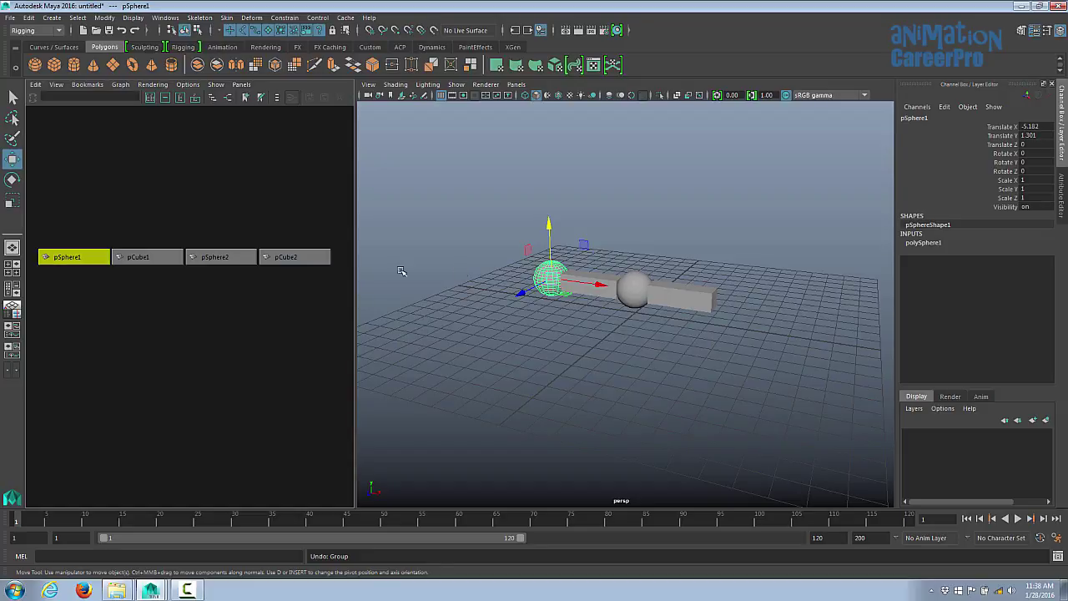
pyautogui.moveTo(159, 259); pyautogui.dragTo(91, 262, button='middle')
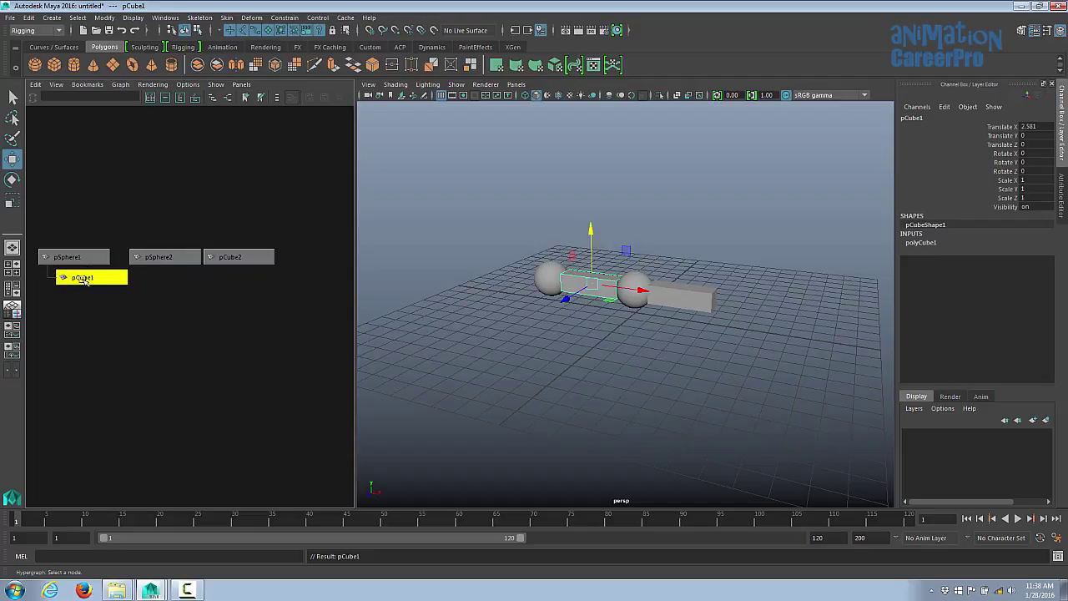
pyautogui.moveTo(158, 257); pyautogui.dragTo(107, 283, button='middle')
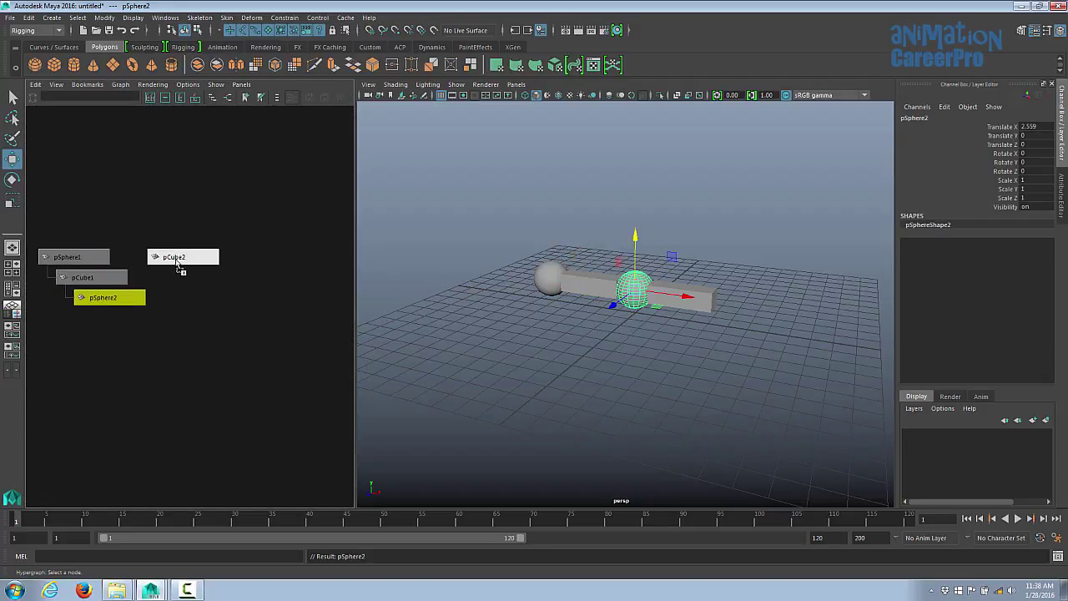
pyautogui.moveTo(177, 265); pyautogui.dragTo(124, 316, button='middle')
# Rotate the root sphere pSphere1 with its whole chain to about 20.1 degrees around Z
pyautogui.click(109, 297)
pyautogui.click(102, 255)
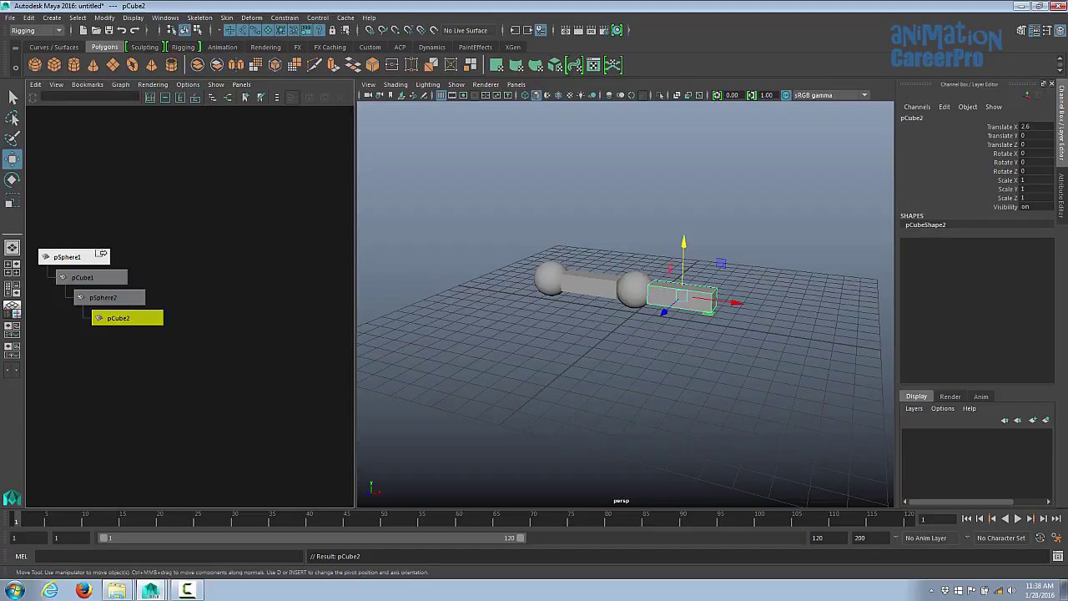
pyautogui.press('e')
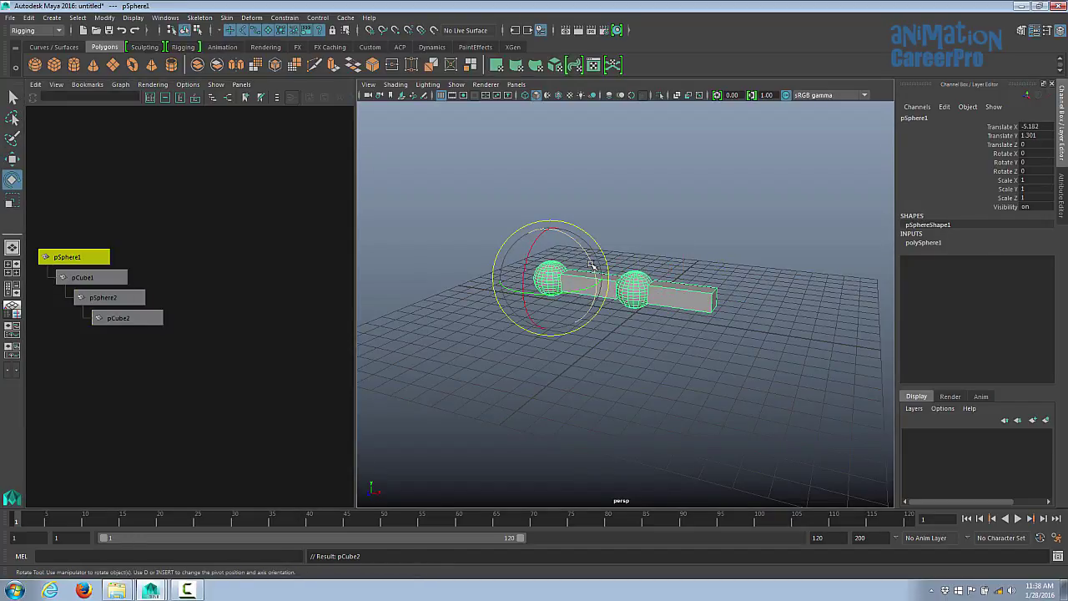
pyautogui.moveTo(591, 265); pyautogui.dragTo(599, 240)
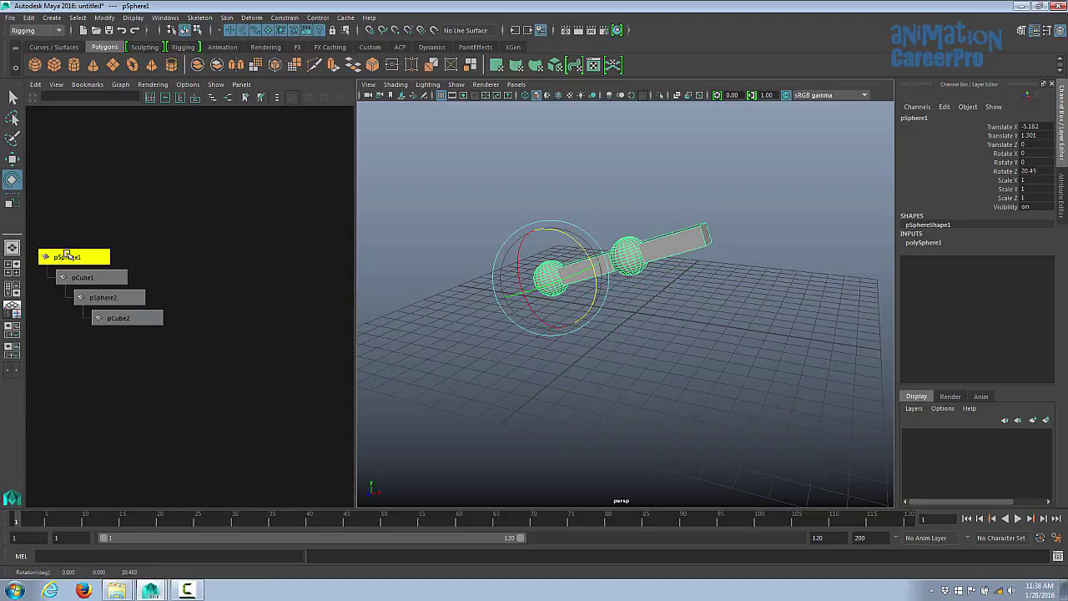
pyautogui.moveTo(591, 244)
pyautogui.mouseDown()
pyautogui.moveTo(592, 260)
pyautogui.moveTo(587, 246)
pyautogui.mouseUp()
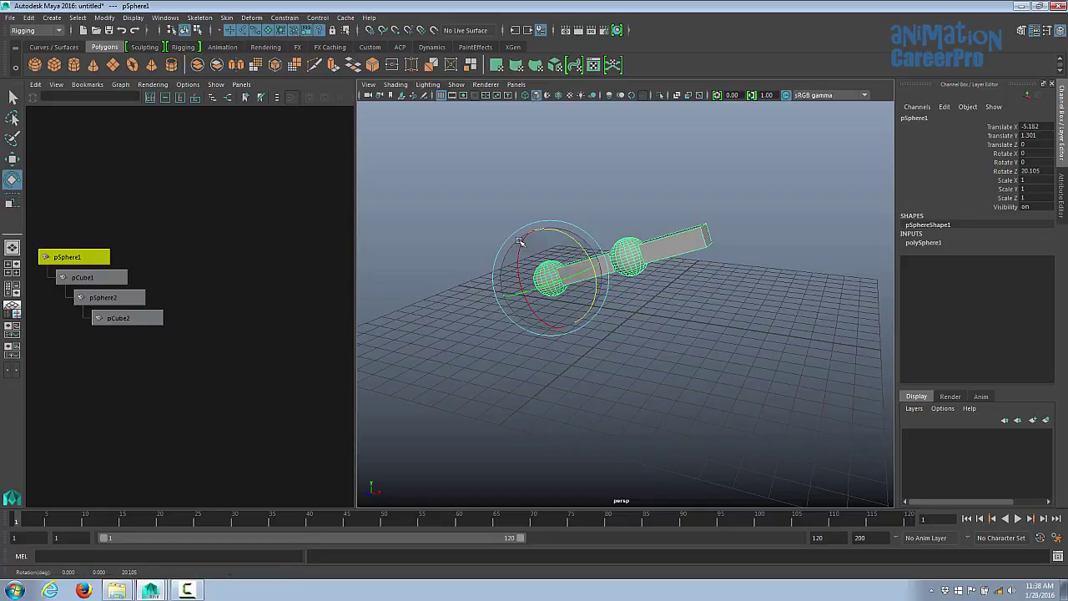
pyautogui.press('q')
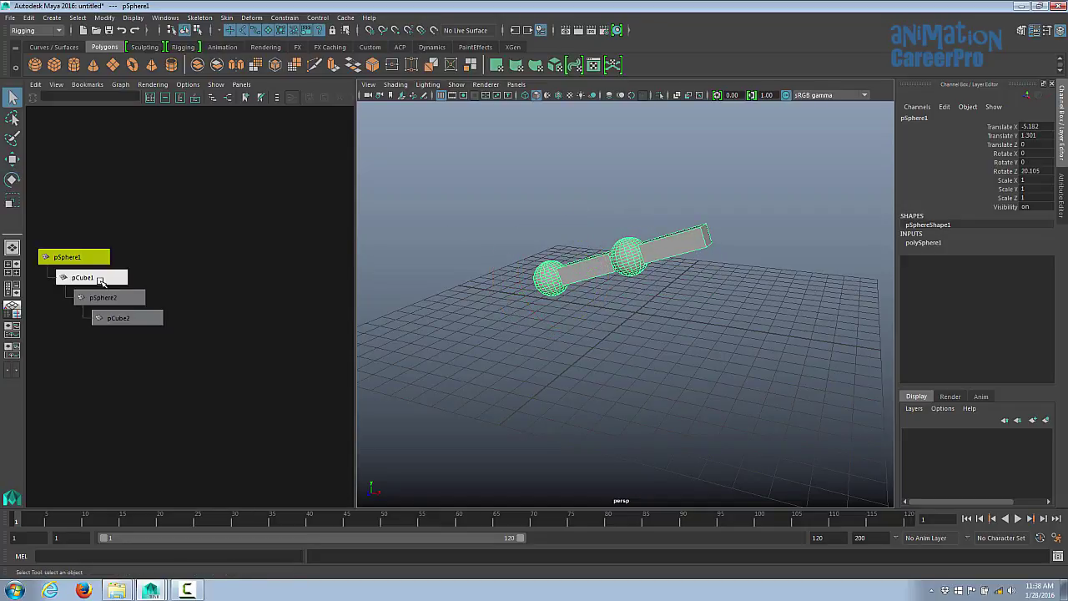
# Try rotating the first bar, pCube1, around its centre pivot and undo the rotation
pyautogui.click(99, 279)
pyautogui.click(598, 298)
pyautogui.click(592, 272)
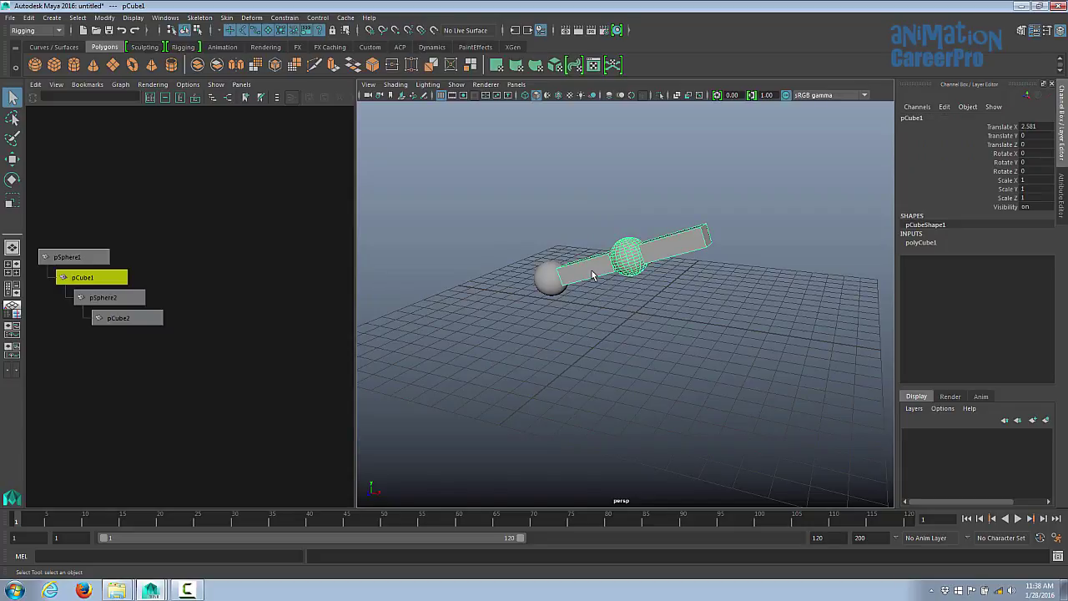
pyautogui.keyDown('alt'); pyautogui.moveTo(591, 273); pyautogui.dragTo(651, 316, button='right'); pyautogui.keyUp('alt')
pyautogui.press('e')
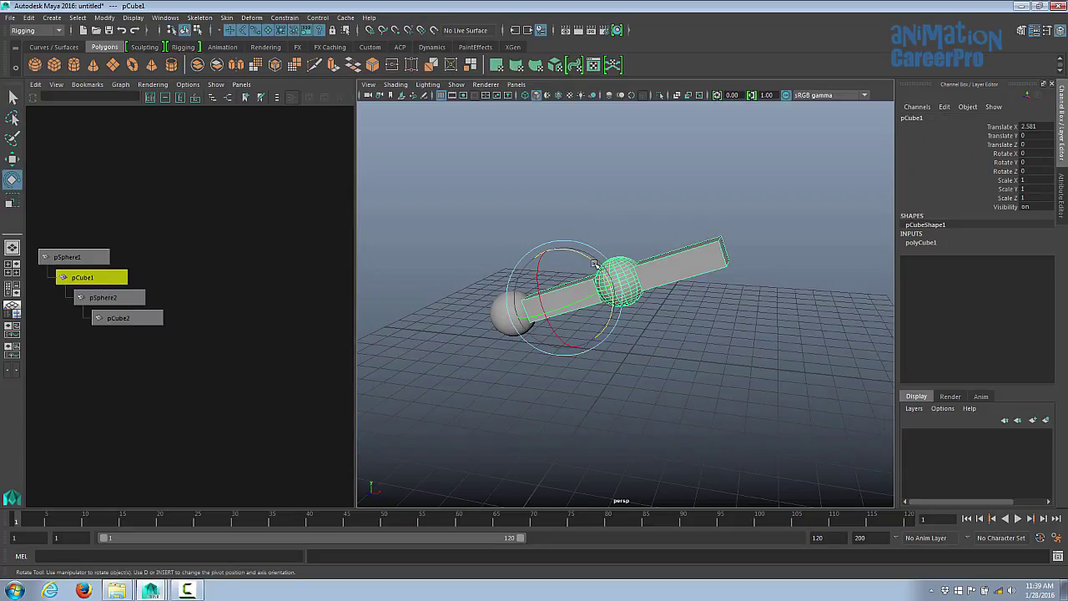
pyautogui.moveTo(598, 266); pyautogui.dragTo(711, 237)
pyautogui.hotkey('ctrl', 'z')
# Try rotating the end bar, pCube2, around Z about its centre and undo the rotation
pyautogui.click(627, 262)
pyautogui.click(691, 256)
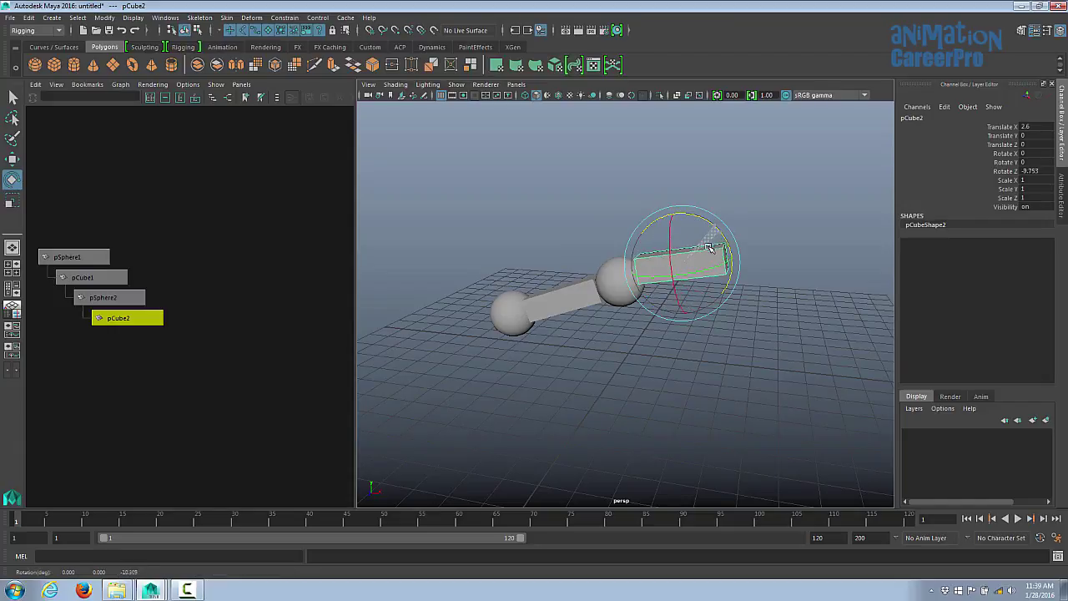
pyautogui.hotkey('ctrl', 'z')
# Move the pivot of pCube2 along the bar's length to its end at the second sphere
pyautogui.keyDown('alt'); pyautogui.moveTo(669, 269); pyautogui.dragTo(687, 255); pyautogui.keyUp('alt')
pyautogui.press('d')
pyautogui.press('d')
pyautogui.press('d')
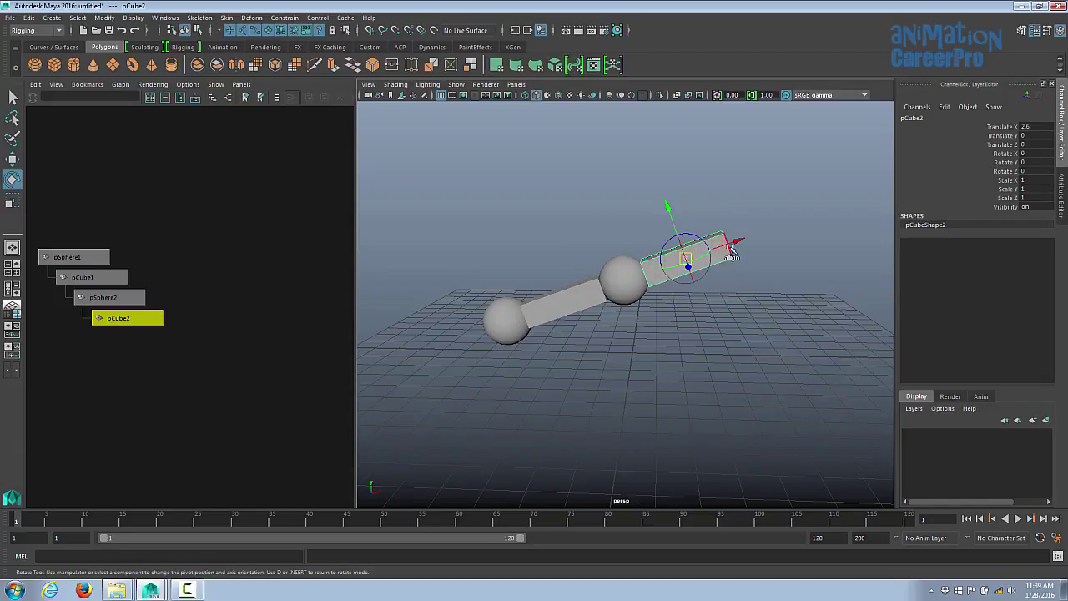
pyautogui.moveTo(738, 241); pyautogui.dragTo(700, 255)
pyautogui.press('d')
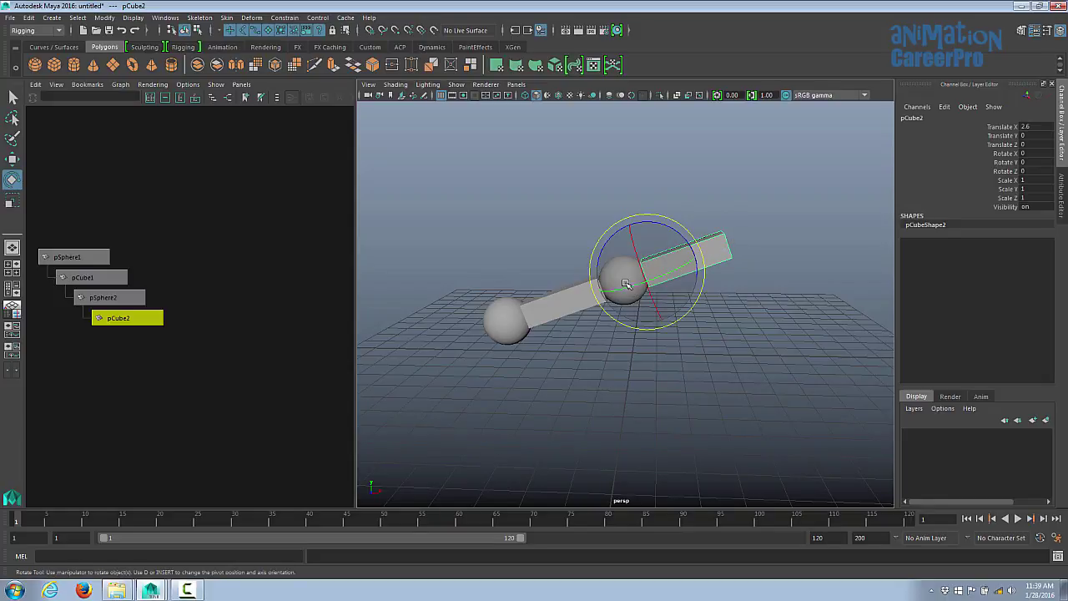
# Move the pivot of pCube1 along the bar's length to its end at the root sphere
pyautogui.click(568, 301)
pyautogui.press('d')
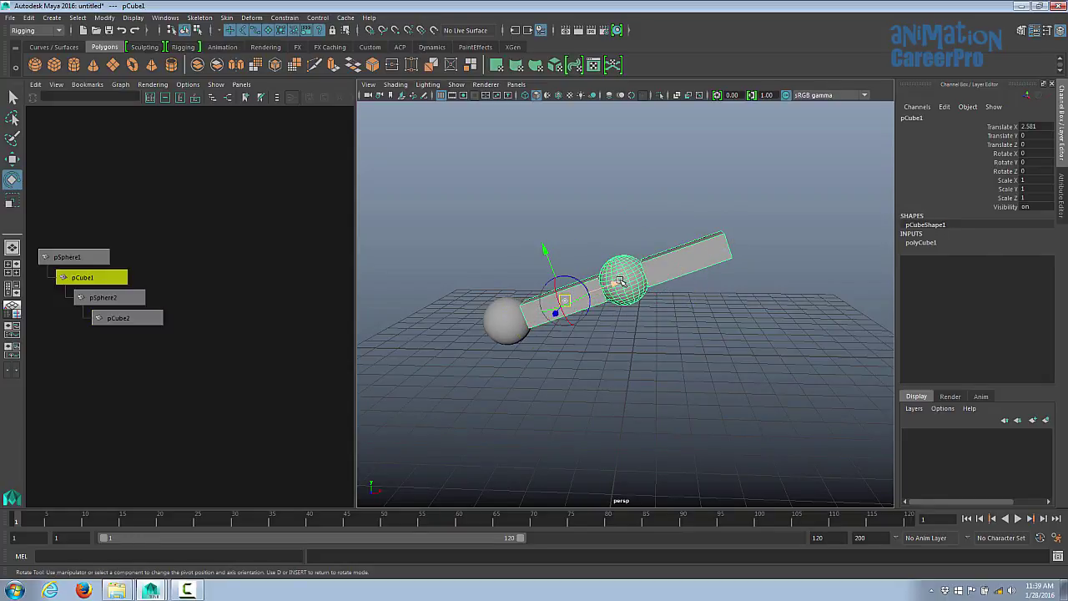
pyautogui.moveTo(607, 286); pyautogui.dragTo(576, 300)
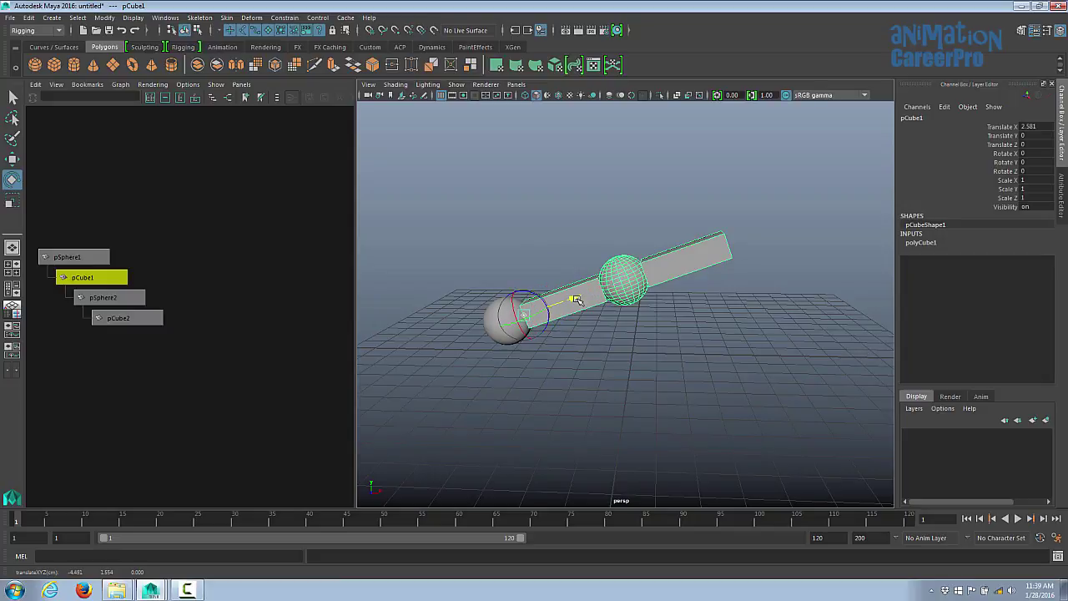
pyautogui.press('d')
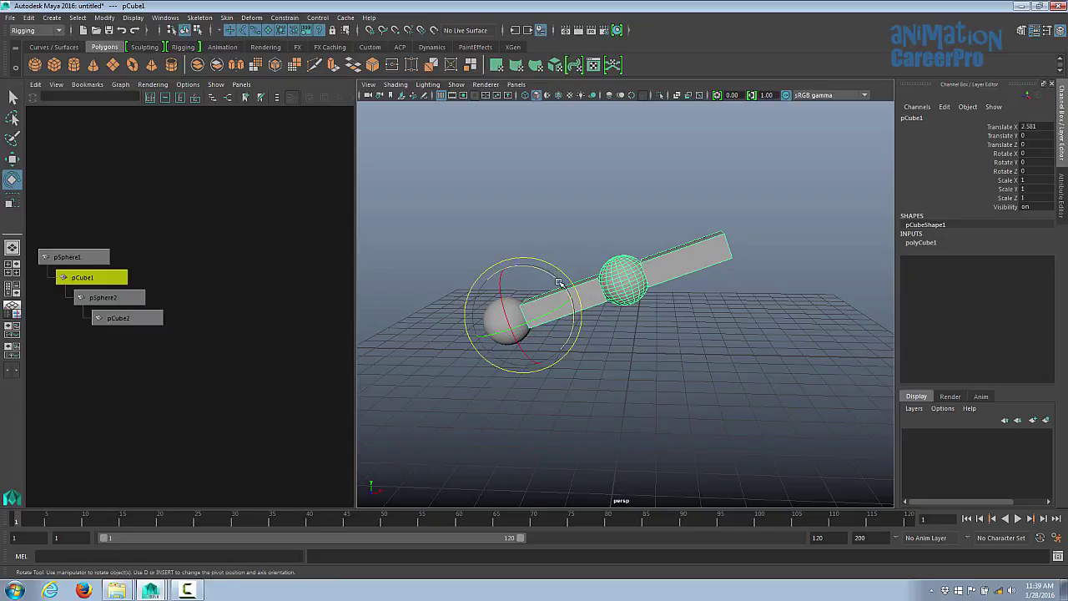
# Rotate pCube1 around Z from its new pivot, and rotate pSphere2 to about 65.1 degrees around Z
pyautogui.moveTo(557, 282)
pyautogui.mouseDown()
pyautogui.moveTo(526, 265)
pyautogui.moveTo(552, 277)
pyautogui.moveTo(562, 334)
pyautogui.moveTo(544, 284)
pyautogui.mouseUp()
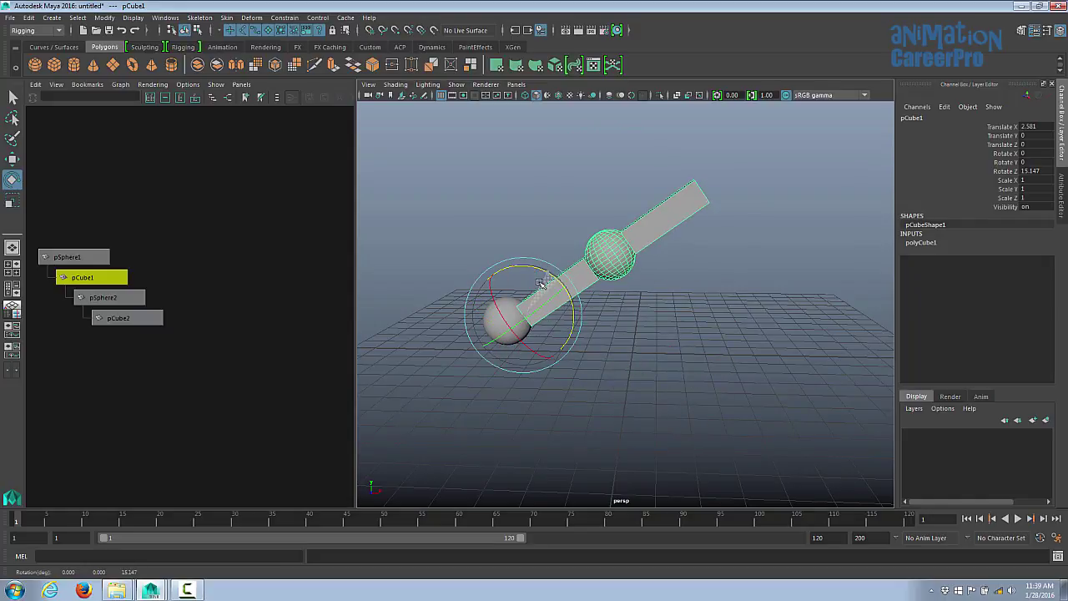
pyautogui.click(619, 255)
pyautogui.moveTo(626, 220); pyautogui.dragTo(544, 280)
pyautogui.click(553, 302)
pyautogui.click(603, 245)
# Select the whole sphere-and-bar arm and delete it from the scene
pyautogui.keyDown('alt'); pyautogui.moveTo(604, 250); pyautogui.dragTo(763, 291); pyautogui.keyUp('alt')
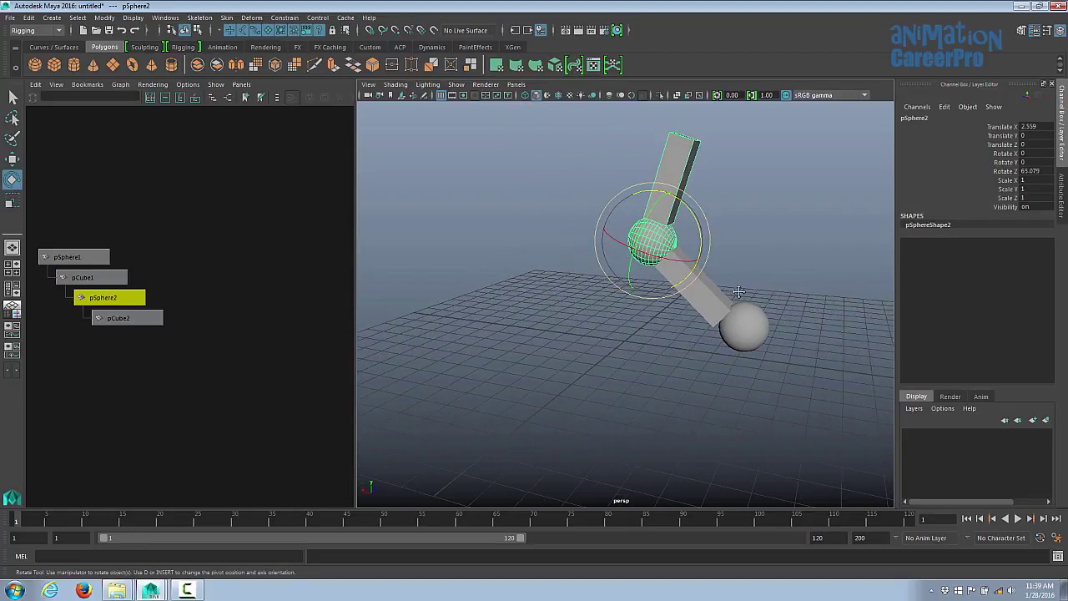
pyautogui.keyDown('alt'); pyautogui.moveTo(734, 292); pyautogui.dragTo(651, 304, button='middle'); pyautogui.keyUp('alt')
pyautogui.keyDown('alt'); pyautogui.moveTo(651, 304); pyautogui.dragTo(678, 309, button='right'); pyautogui.keyUp('alt')
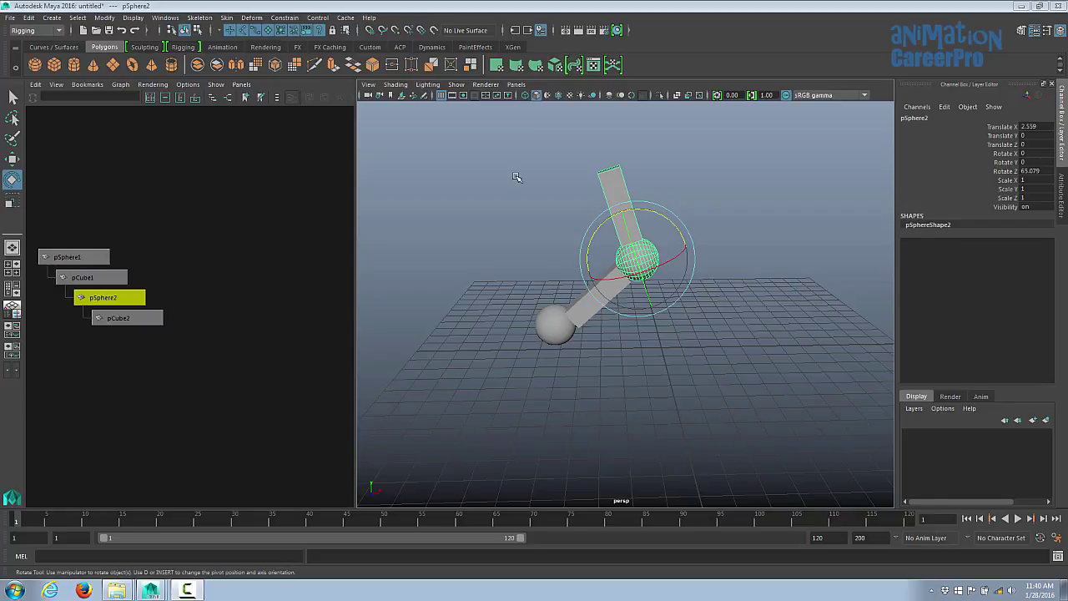
pyautogui.moveTo(516, 177); pyautogui.dragTo(699, 330)
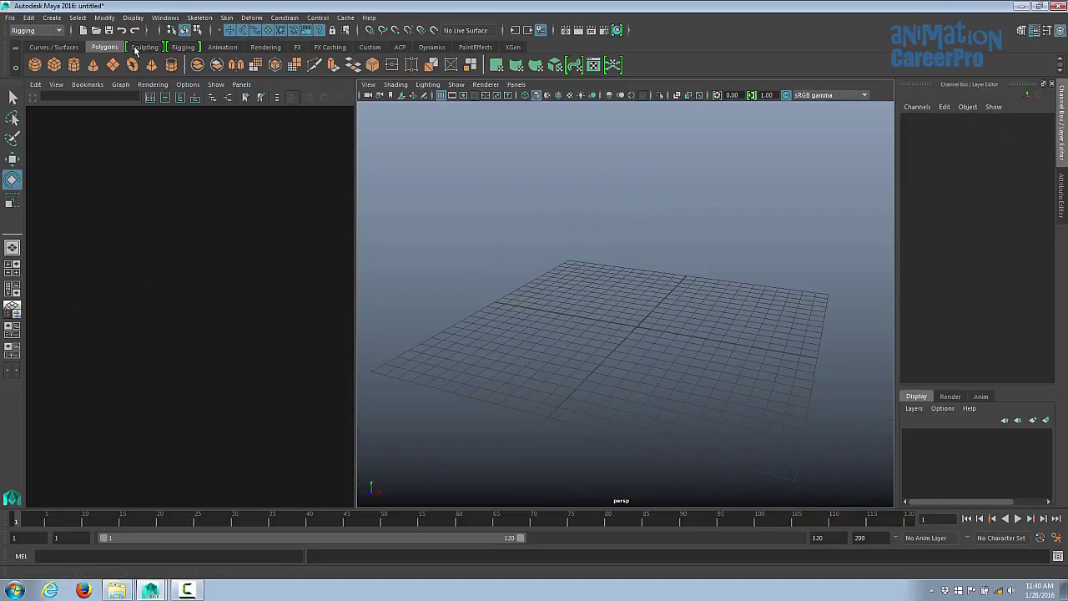
# Create a leg joint chain in the side view: hip at about Y 13.8, knee about 5.6 units below, ankle about 7.3 units further
pyautogui.click(183, 46)
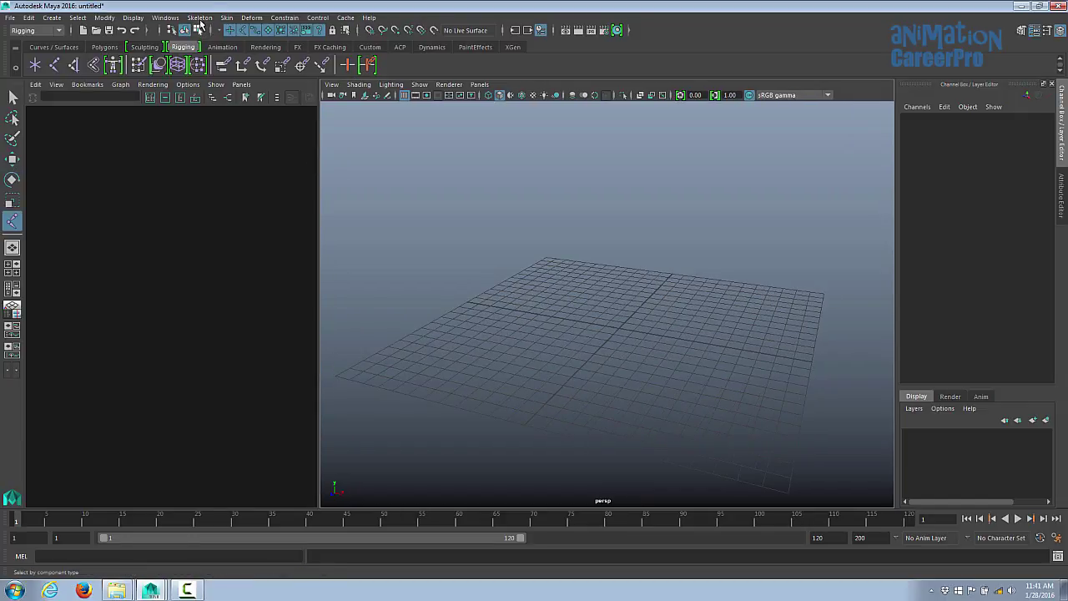
pyautogui.click(199, 19)
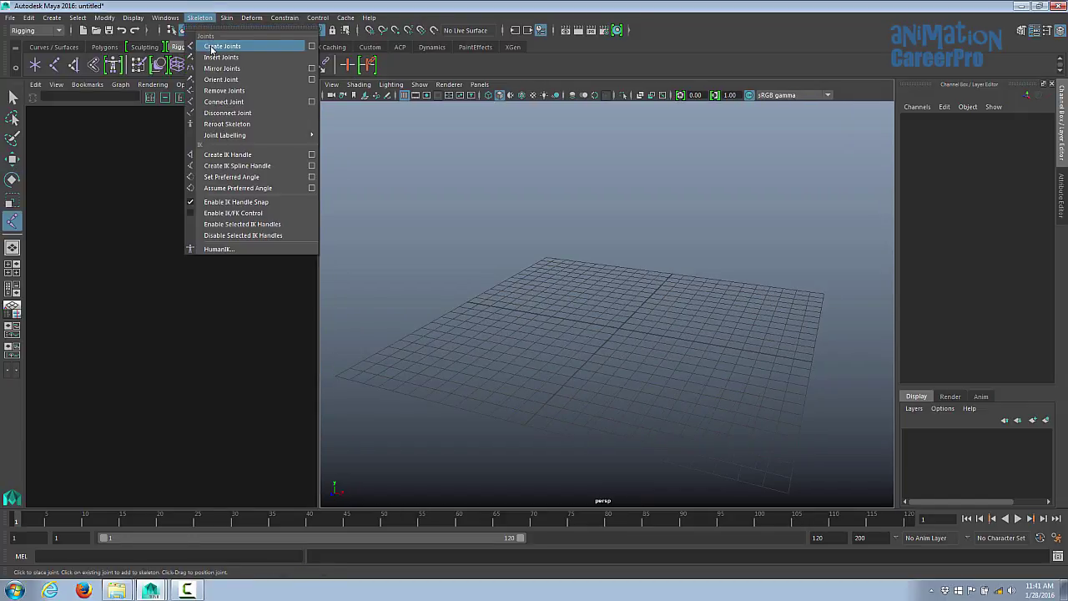
pyautogui.click(212, 47)
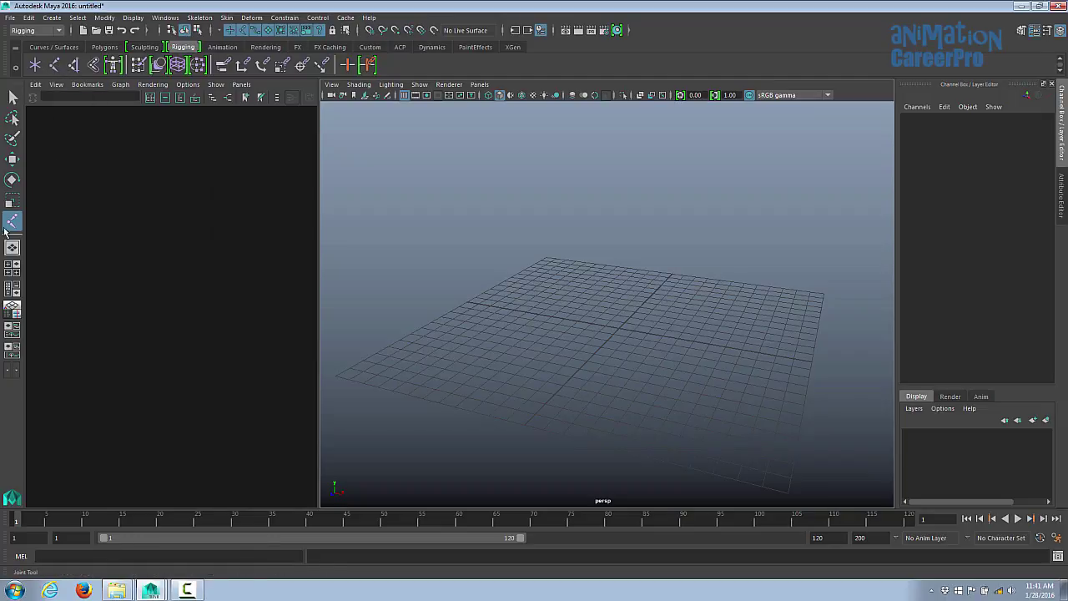
pyautogui.keyDown('alt'); pyautogui.moveTo(651, 315); pyautogui.dragTo(669, 312); pyautogui.keyUp('alt')
pyautogui.press('space')
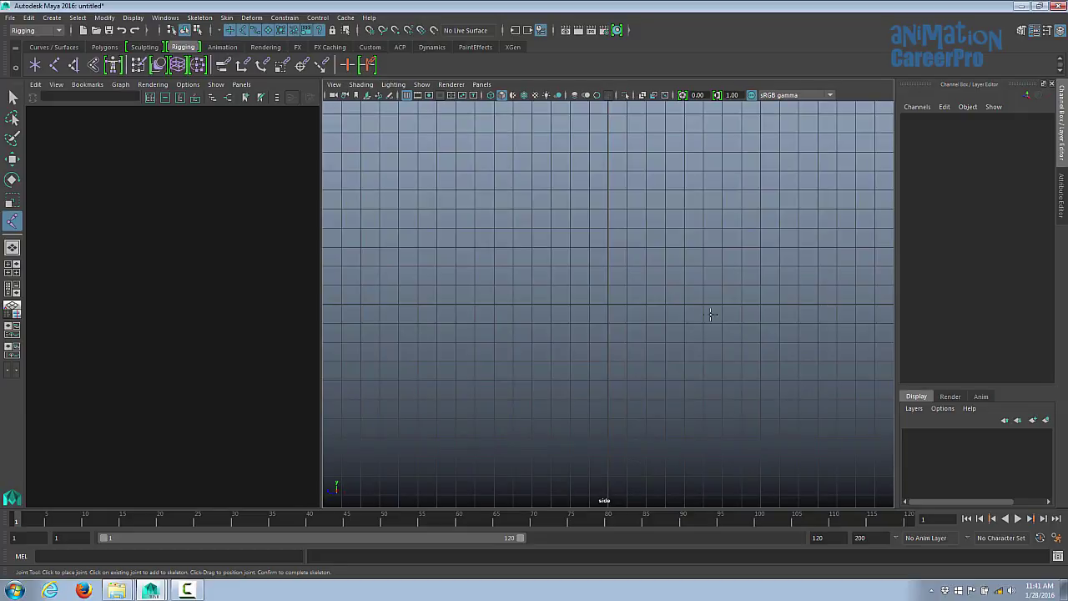
pyautogui.keyDown('alt'); pyautogui.moveTo(710, 315); pyautogui.dragTo(572, 328, button='right'); pyautogui.keyUp('alt')
pyautogui.keyDown('alt'); pyautogui.moveTo(572, 329); pyautogui.dragTo(568, 373, button='middle'); pyautogui.keyUp('alt')
pyautogui.keyDown('alt'); pyautogui.moveTo(567, 372); pyautogui.dragTo(503, 389, button='right'); pyautogui.keyUp('alt')
pyautogui.click(605, 155)
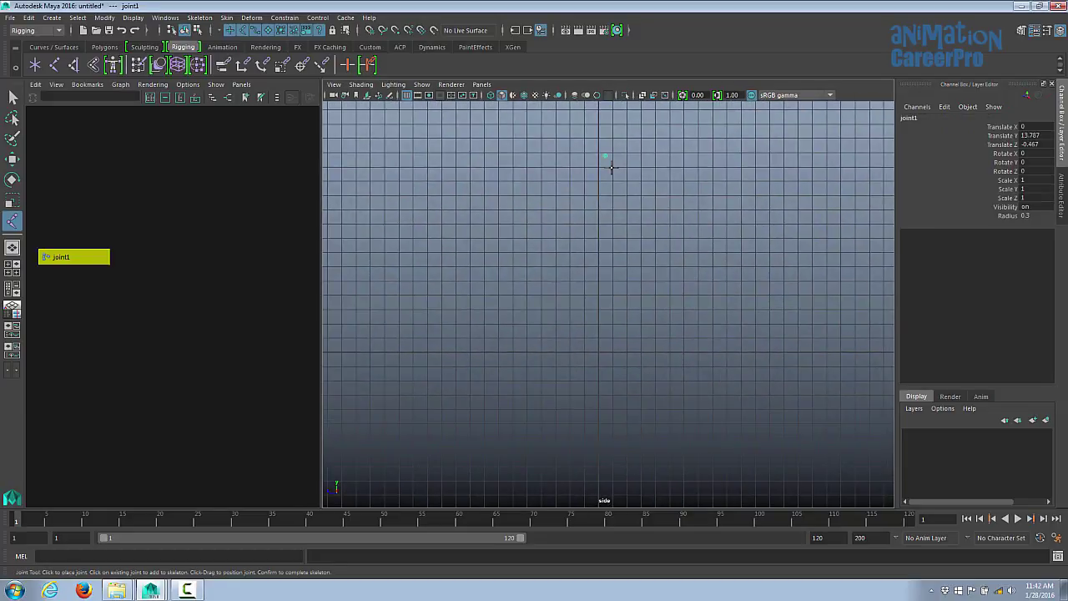
pyautogui.click(591, 235)
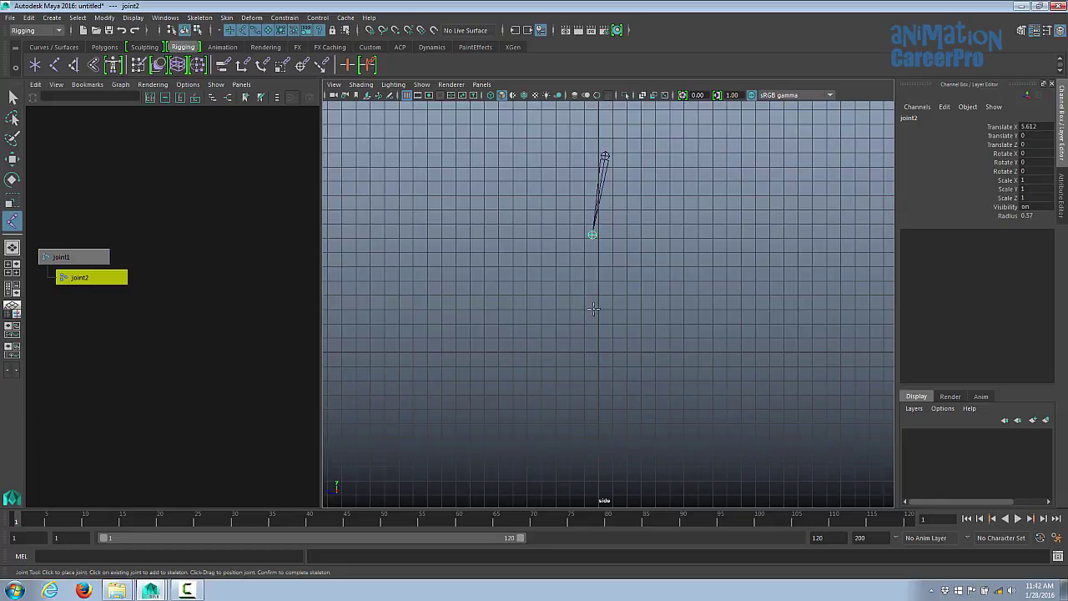
pyautogui.click(602, 338)
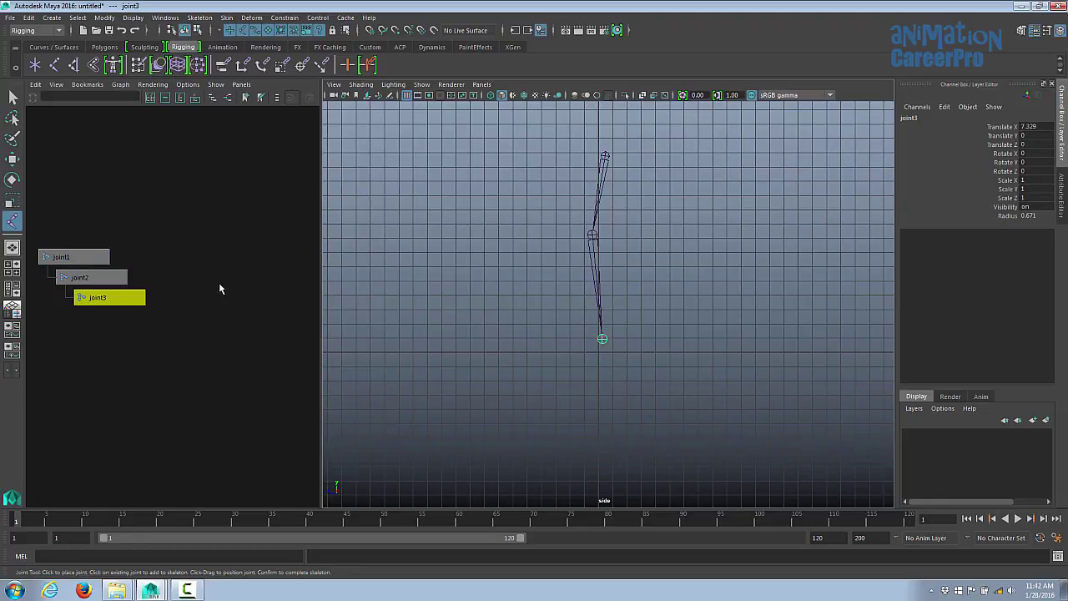
# Extend the chain from the ankle with two foot joints about 3.35 and 1.48 units apart, and complete the skeleton
pyautogui.click(555, 350)
pyautogui.click(535, 351)
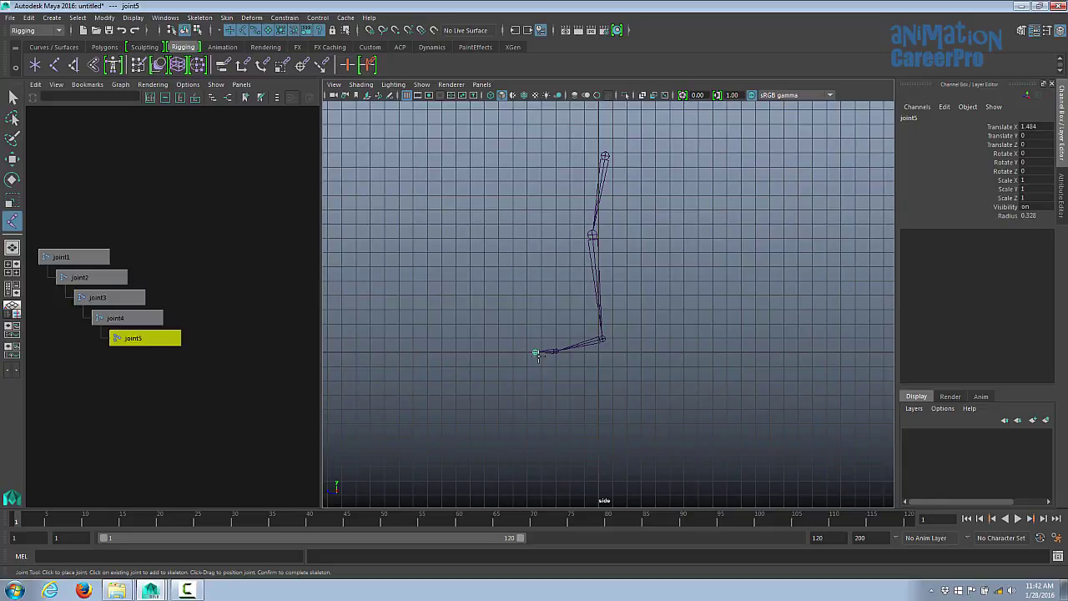
pyautogui.press('Return')
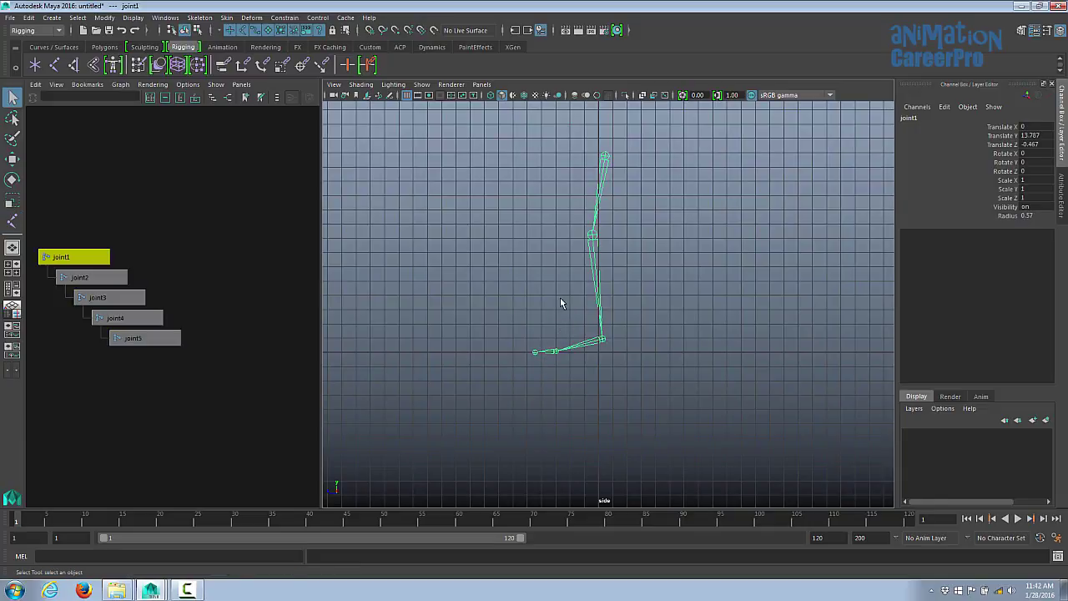
# Inspect joint2 and joint3 in the hierarchy, then try rotating the root joint1 around Z and undo the rotation
pyautogui.click(79, 277)
pyautogui.click(100, 299)
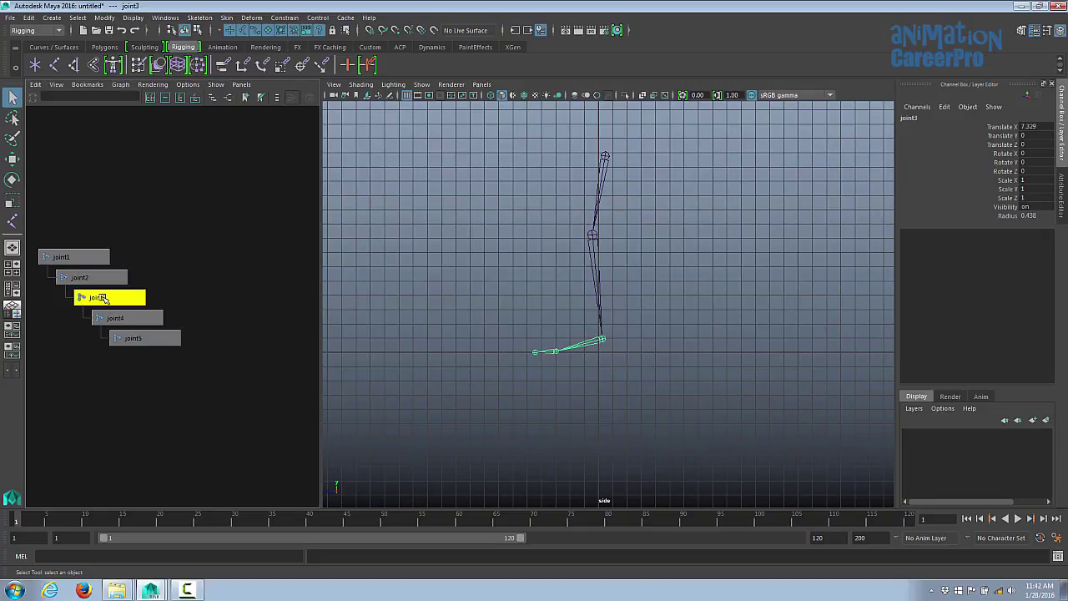
pyautogui.click(605, 157)
pyautogui.press('e')
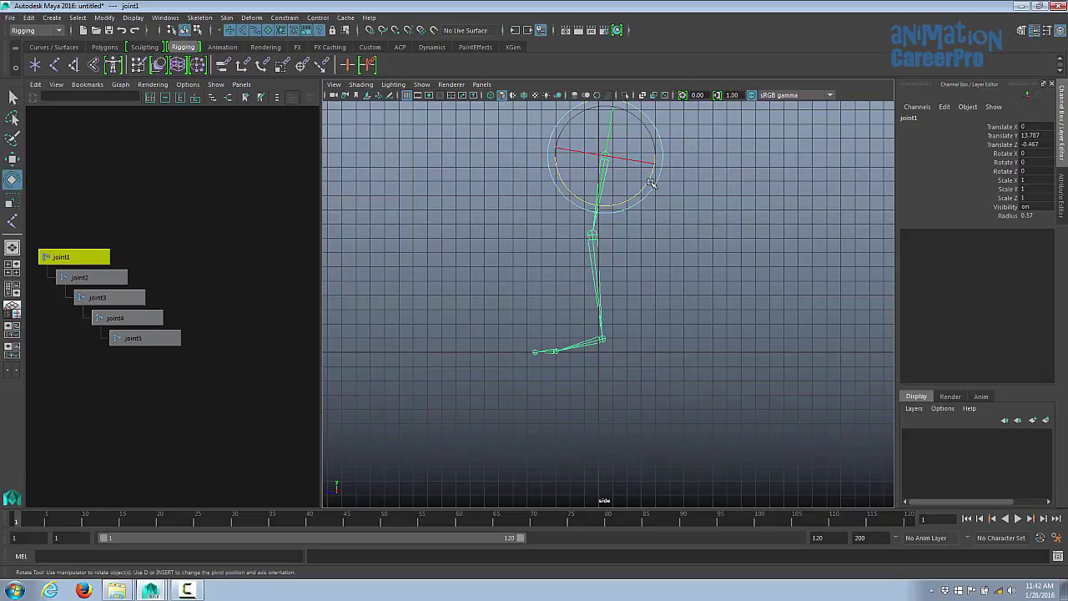
pyautogui.moveTo(651, 183); pyautogui.dragTo(616, 188)
pyautogui.moveTo(668, 173); pyautogui.dragTo(640, 183)
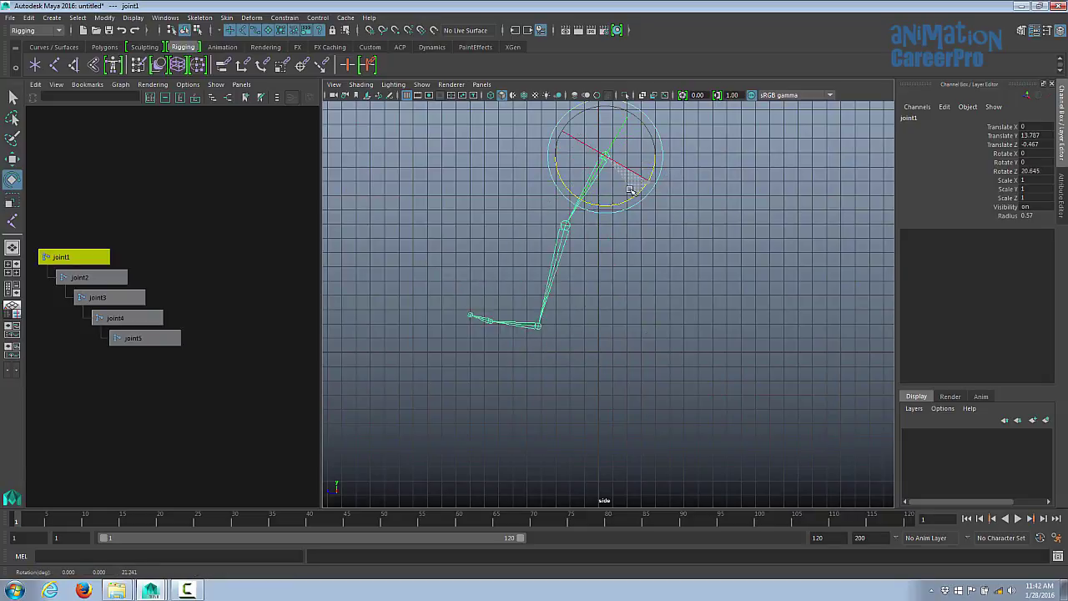
pyautogui.hotkey('ctrl', 'z')
# Try rotating joint2, joint3 and joint4 around Z one after another, undoing each rotation
pyautogui.click(594, 236)
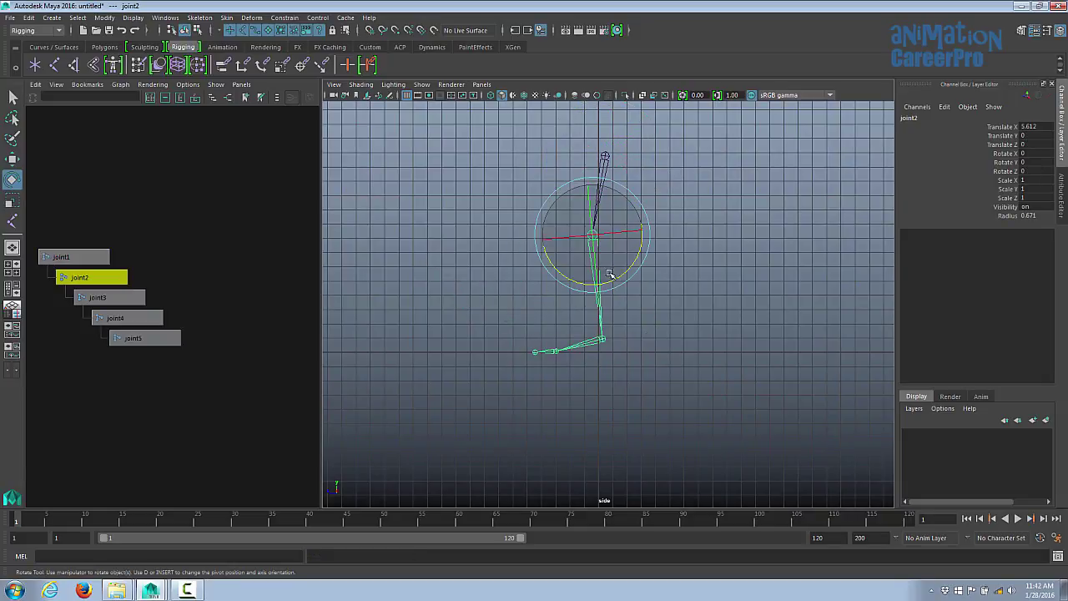
pyautogui.moveTo(618, 281); pyautogui.dragTo(647, 259)
pyautogui.hotkey('ctrl', 'z')
pyautogui.click(601, 341)
pyautogui.hotkey('ctrl', 'z')
pyautogui.moveTo(646, 309); pyautogui.dragTo(589, 327)
pyautogui.click(556, 351)
pyautogui.hotkey('ctrl', 'z')
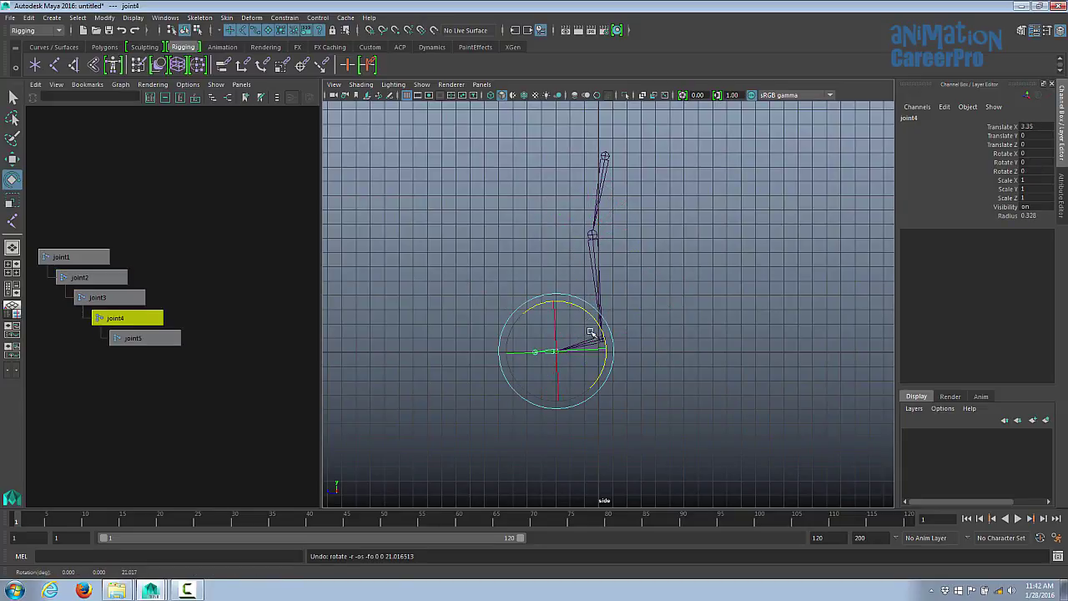
# Try posing the leg in the perspective view by rotating joint1 and joint2 around Z, and undo the rotations
pyautogui.press('space')
pyautogui.moveTo(621, 283); pyautogui.dragTo(624, 254)
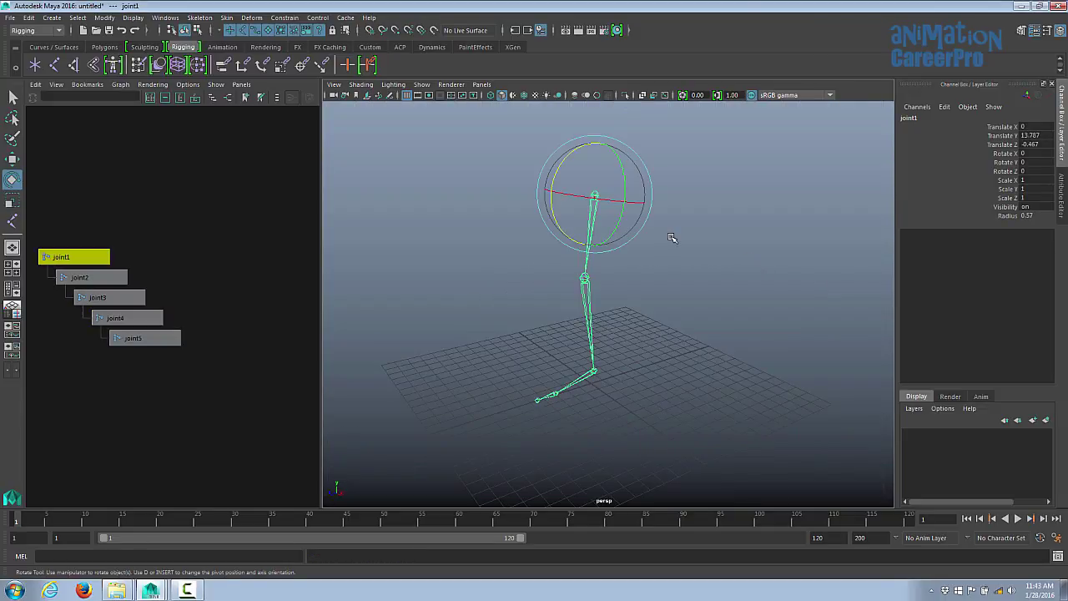
pyautogui.keyDown('alt'); pyautogui.moveTo(673, 238); pyautogui.dragTo(709, 245); pyautogui.keyUp('alt')
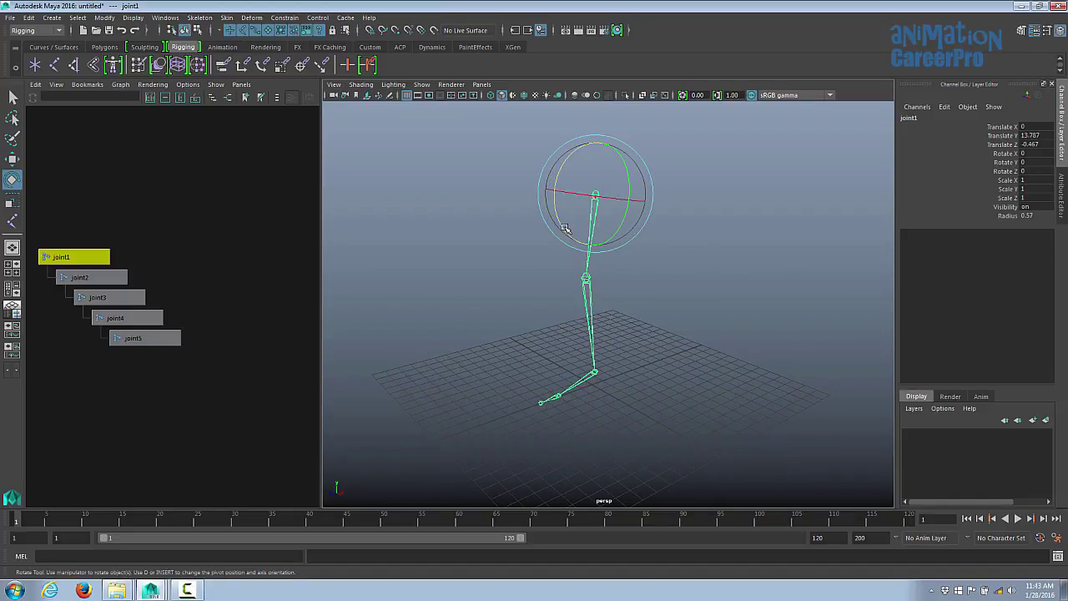
pyautogui.moveTo(566, 229); pyautogui.dragTo(544, 185)
pyautogui.click(533, 262)
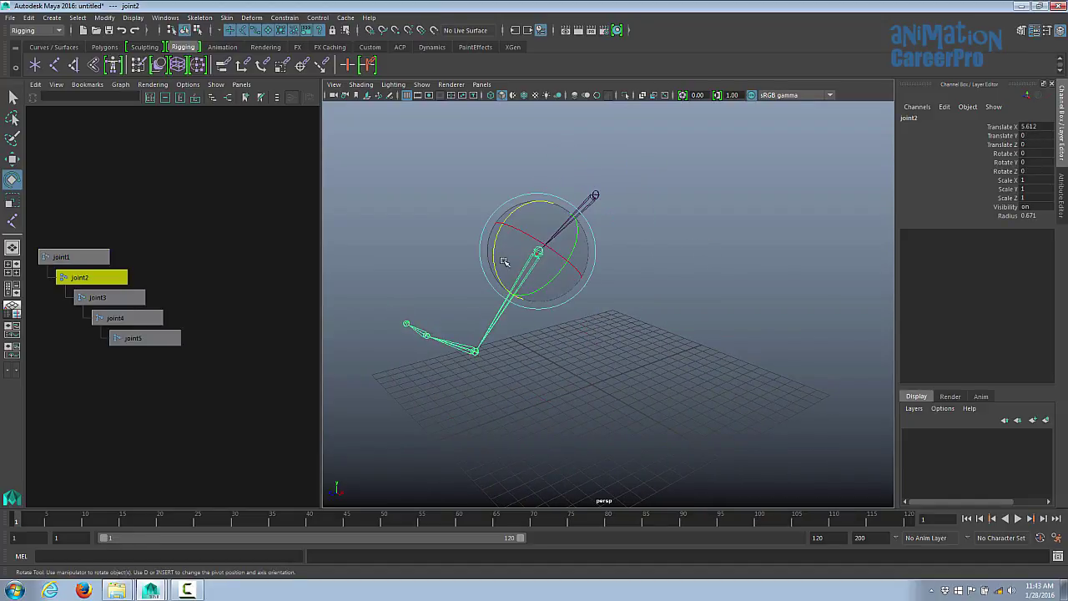
pyautogui.moveTo(494, 257); pyautogui.dragTo(581, 284)
pyautogui.hotkey('ctrl', 'z')
pyautogui.hotkey('ctrl', 'z')
pyautogui.hotkey('ctrl', 'z')
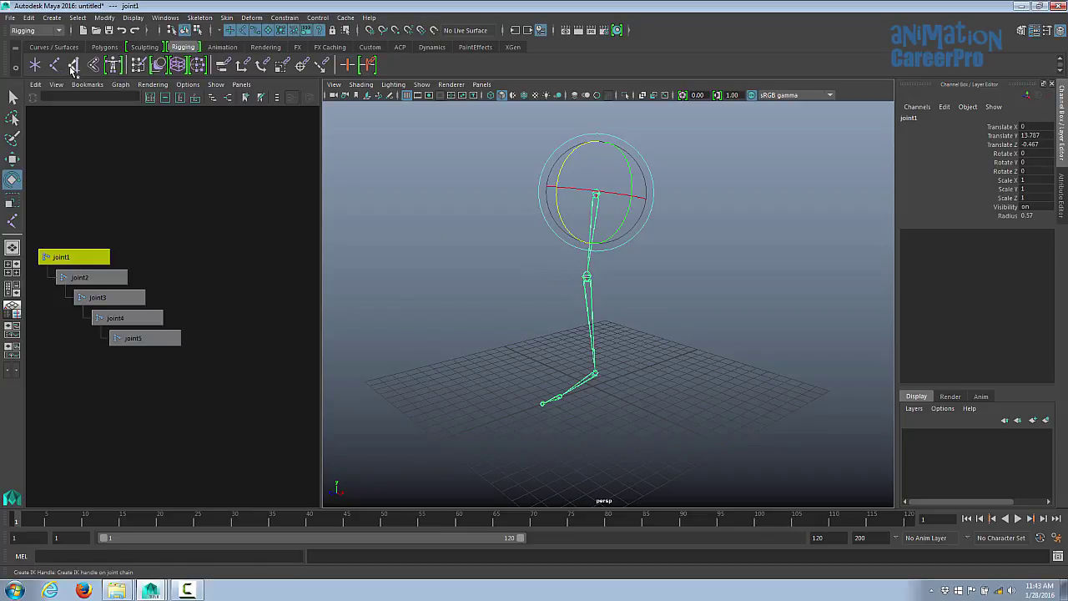
# Create an IK handle on the leg from the hip joint1 to the ankle joint3
pyautogui.click(199, 18)
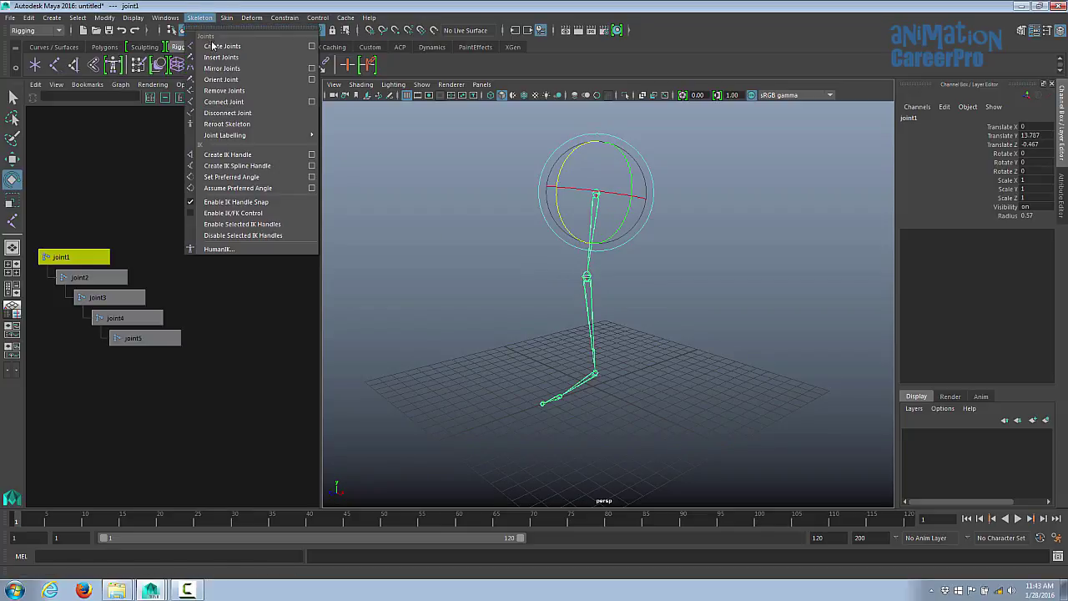
pyautogui.click(229, 155)
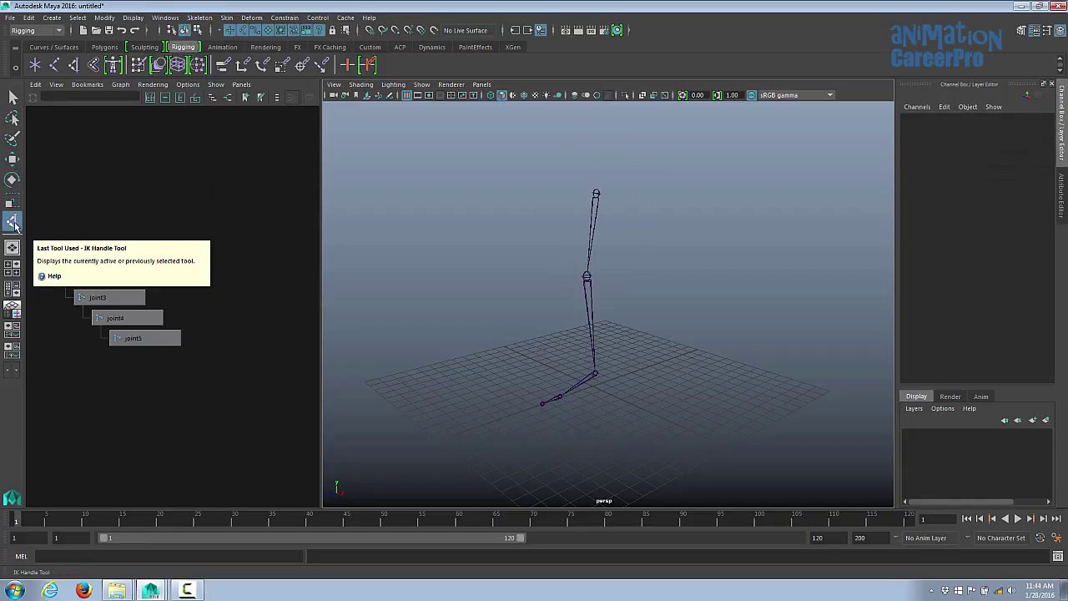
pyautogui.click(75, 66)
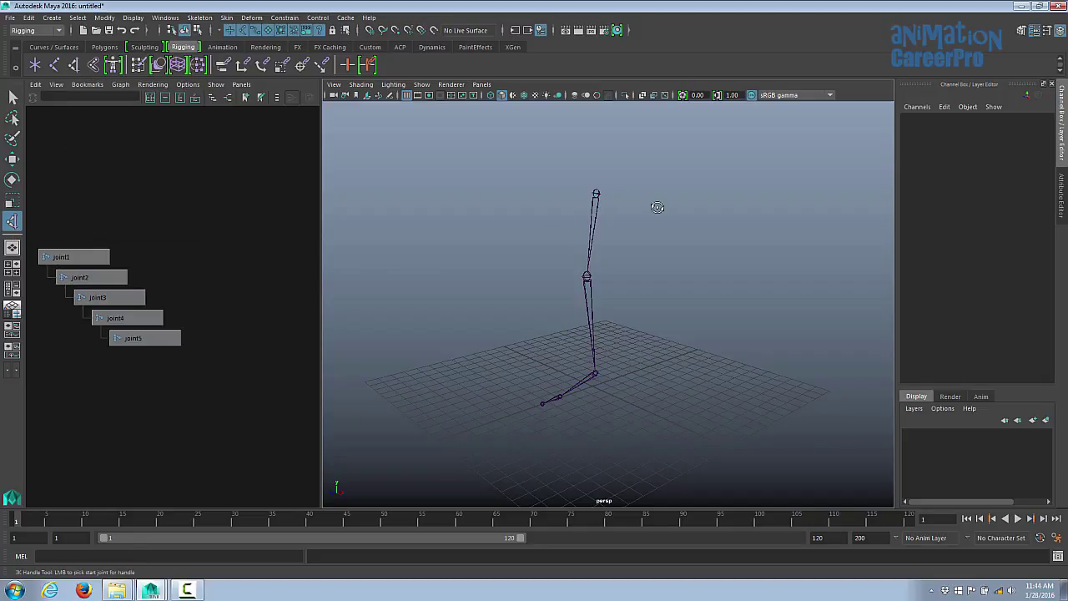
pyautogui.keyDown('alt'); pyautogui.moveTo(658, 207); pyautogui.dragTo(633, 195); pyautogui.keyUp('alt')
pyautogui.click(592, 177)
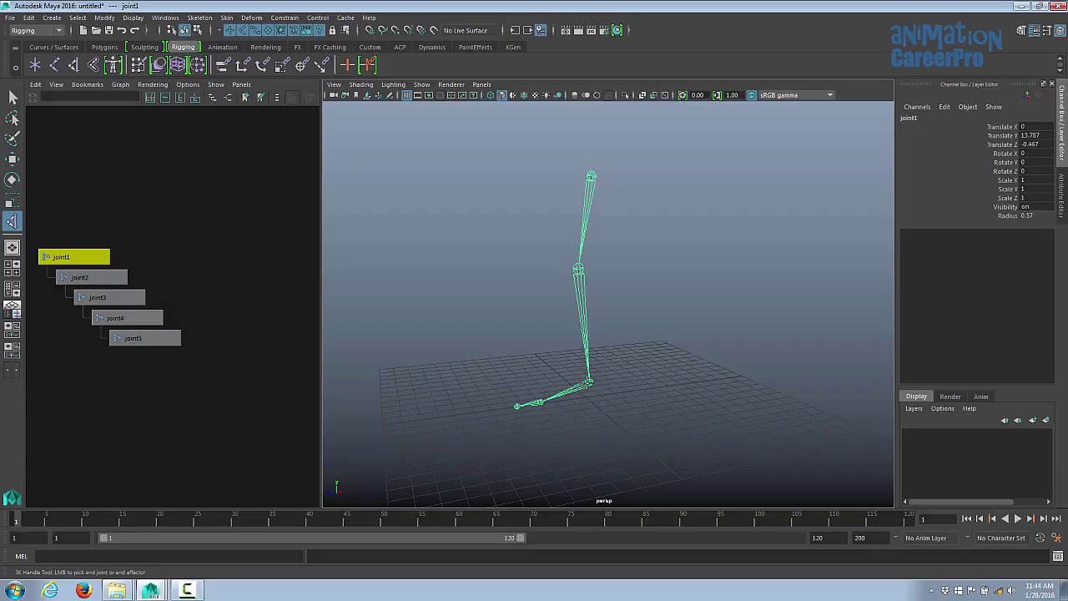
pyautogui.click(589, 382)
# Move ikHandle1 along Y to bend the leg, leaving it at about Y 1.02
pyautogui.press('e')
pyautogui.keyDown('alt'); pyautogui.moveTo(623, 365); pyautogui.dragTo(699, 364, button='right'); pyautogui.keyUp('alt')
pyautogui.press('w')
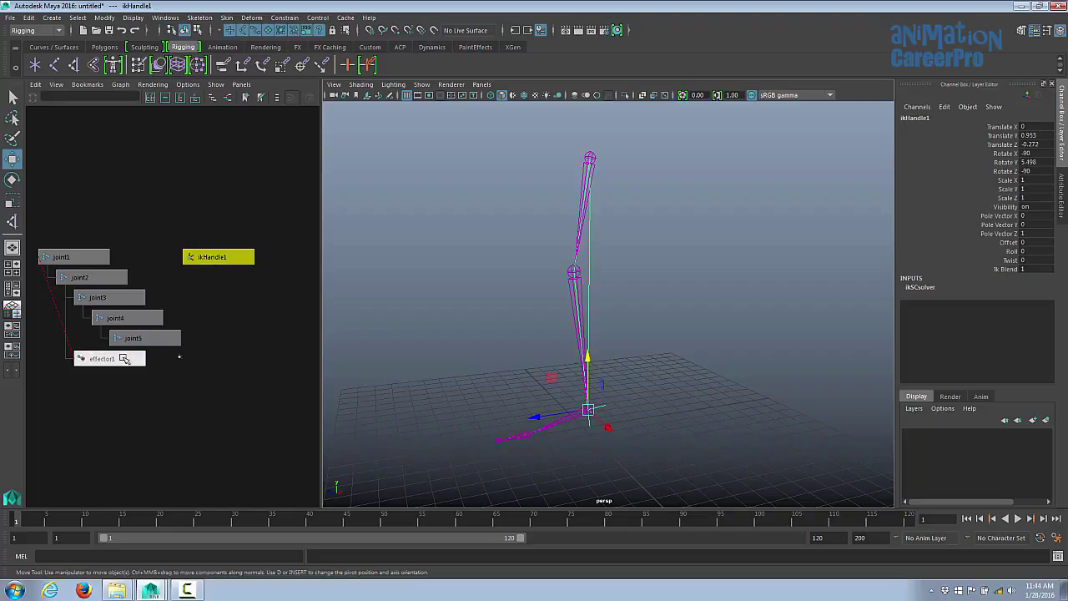
pyautogui.click(617, 405)
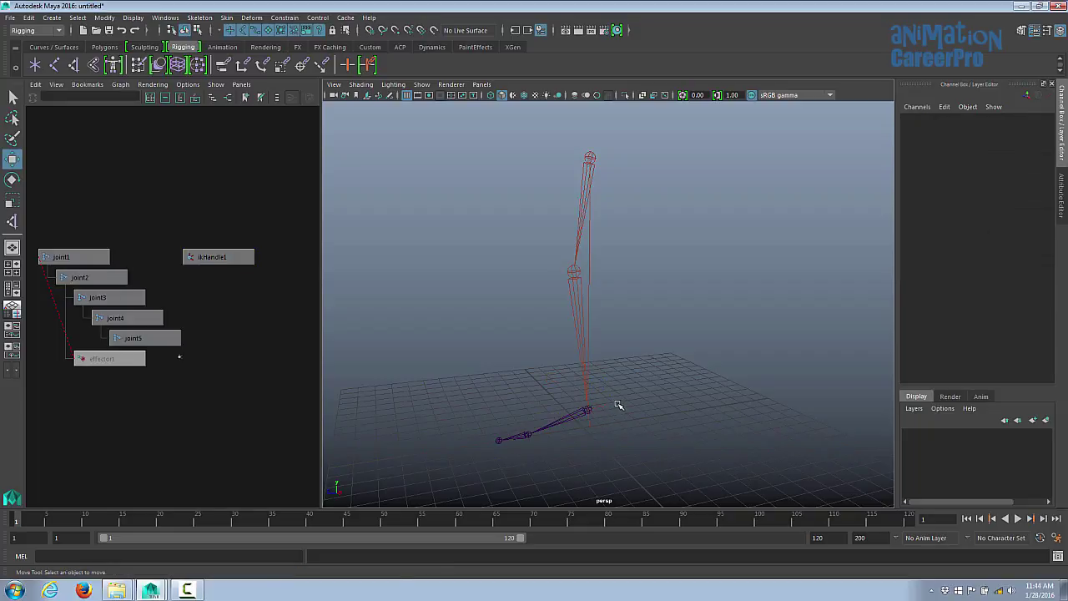
pyautogui.click(600, 402)
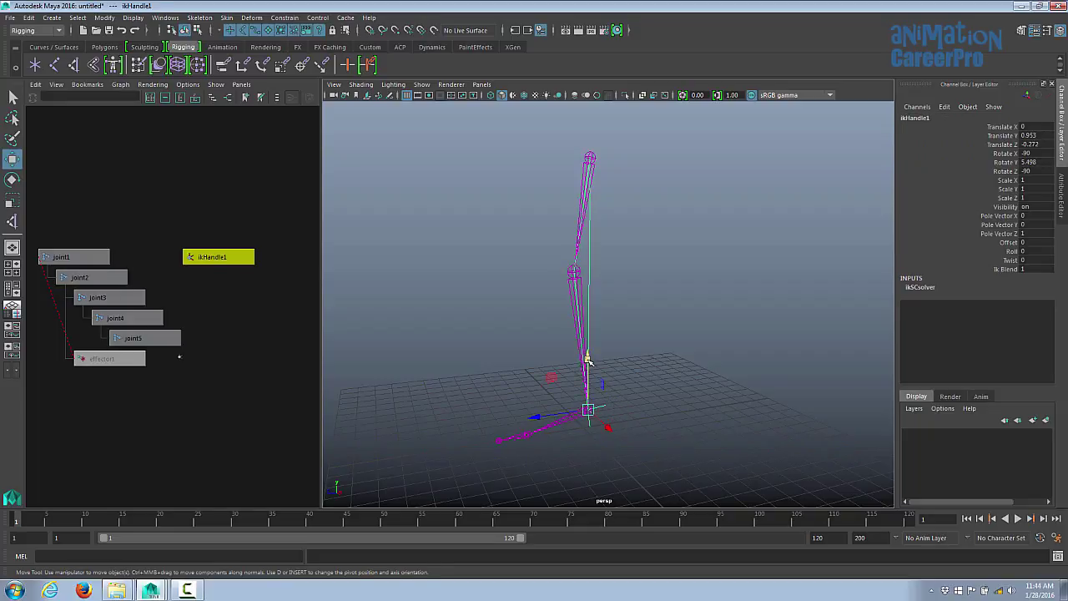
pyautogui.moveTo(587, 361); pyautogui.dragTo(625, 324)
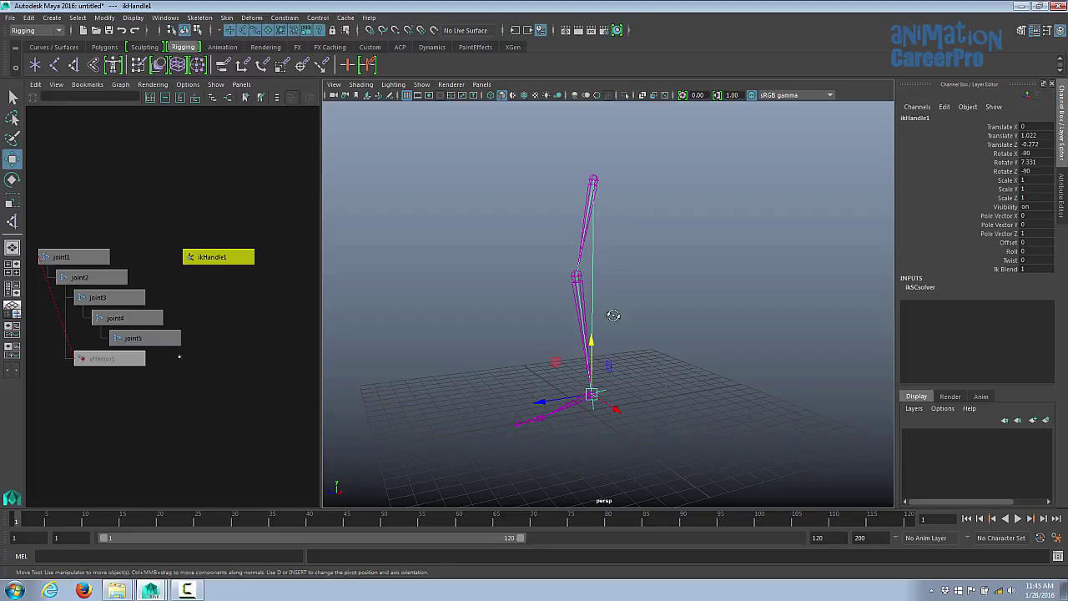
pyautogui.keyDown('alt'); pyautogui.moveTo(613, 310); pyautogui.dragTo(634, 321); pyautogui.keyUp('alt')
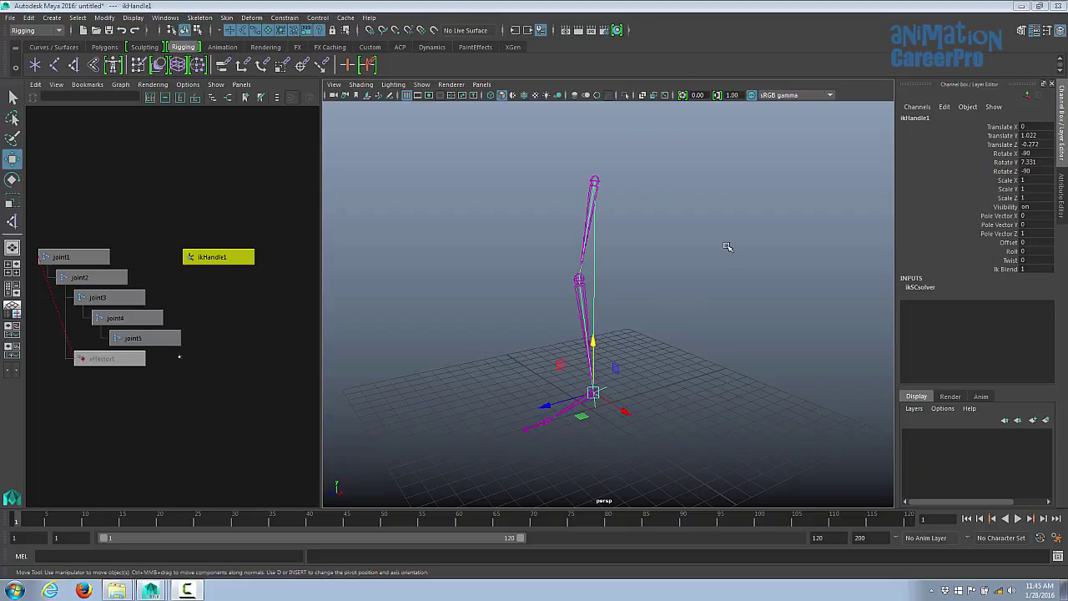
pyautogui.click(190, 18)
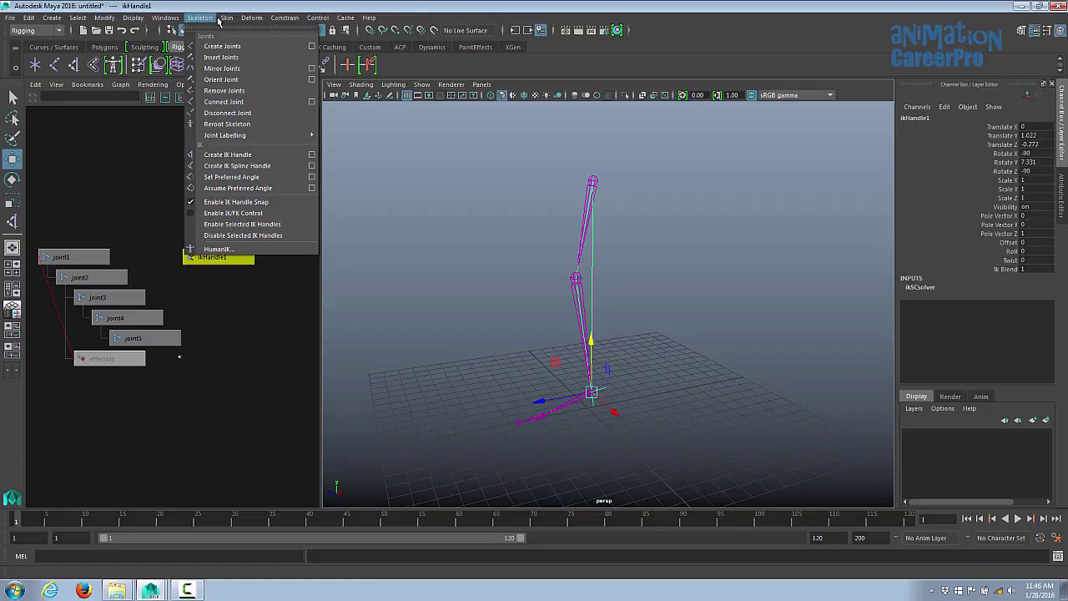
pyautogui.click(426, 7)
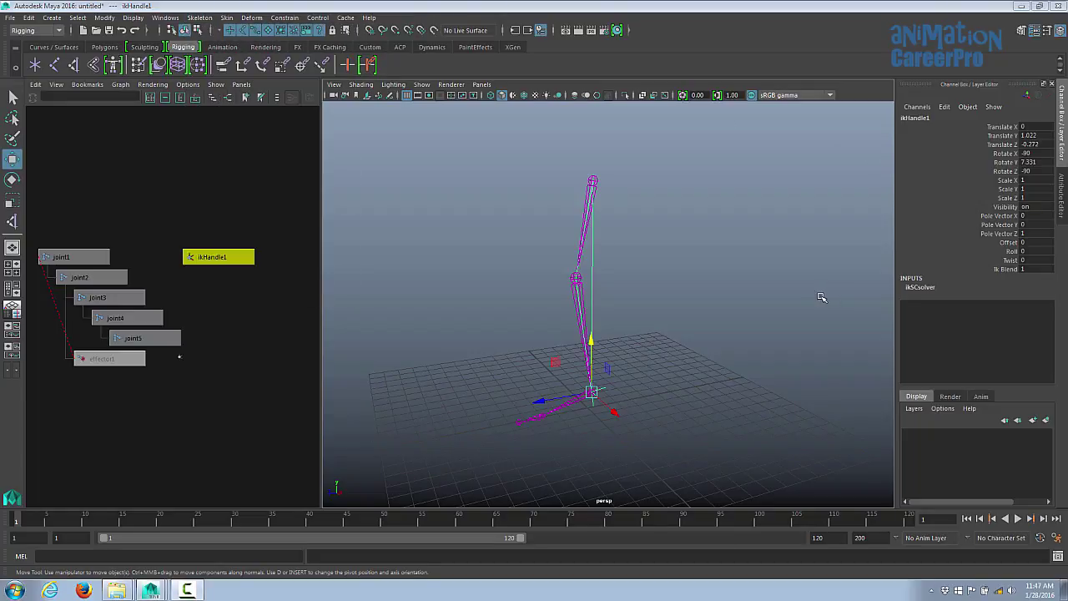
pyautogui.keyDown('alt'); pyautogui.moveTo(582, 237); pyautogui.dragTo(751, 234); pyautogui.keyUp('alt')
# Leave the leg skeleton scene and switch to the Maya window with the character model
pyautogui.click(1061, 6)
pyautogui.click(150, 590)
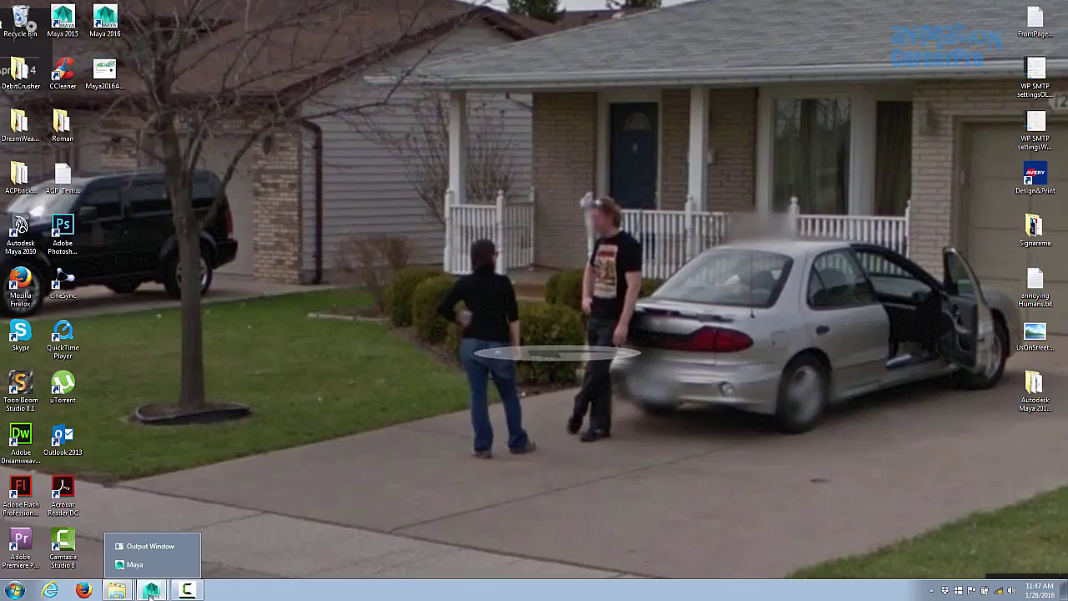
pyautogui.click(143, 567)
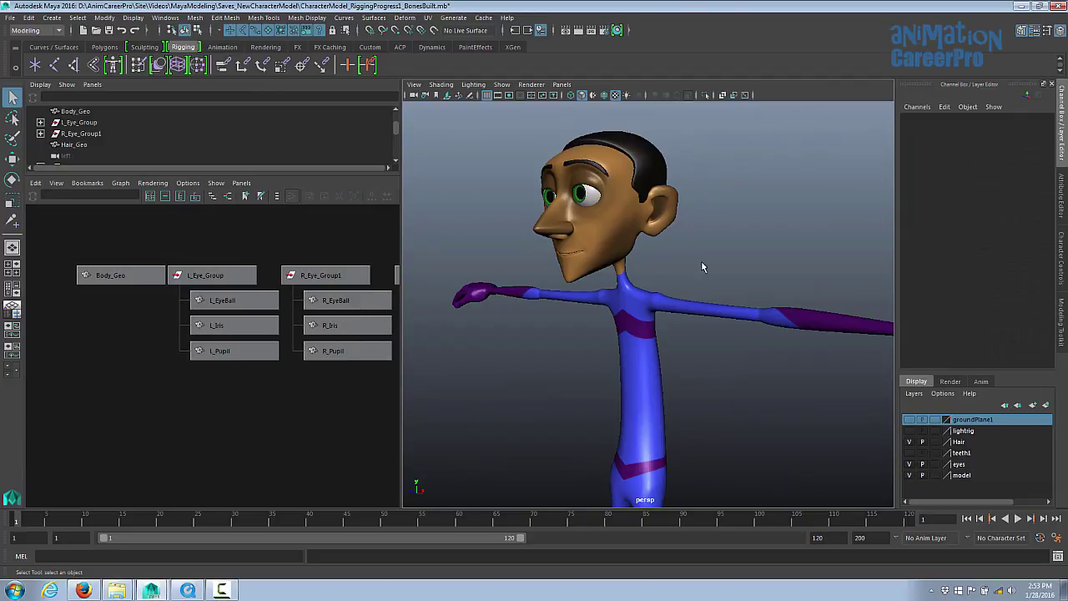
# Hide the character's Hair and eyes display layers, keeping the body model layer displayed
pyautogui.moveTo(704, 267)
pyautogui.keyDown('alt'); pyautogui.mouseDown()
pyautogui.moveTo(737, 262)
pyautogui.moveTo(710, 269)
pyautogui.mouseUp(); pyautogui.keyUp('alt')
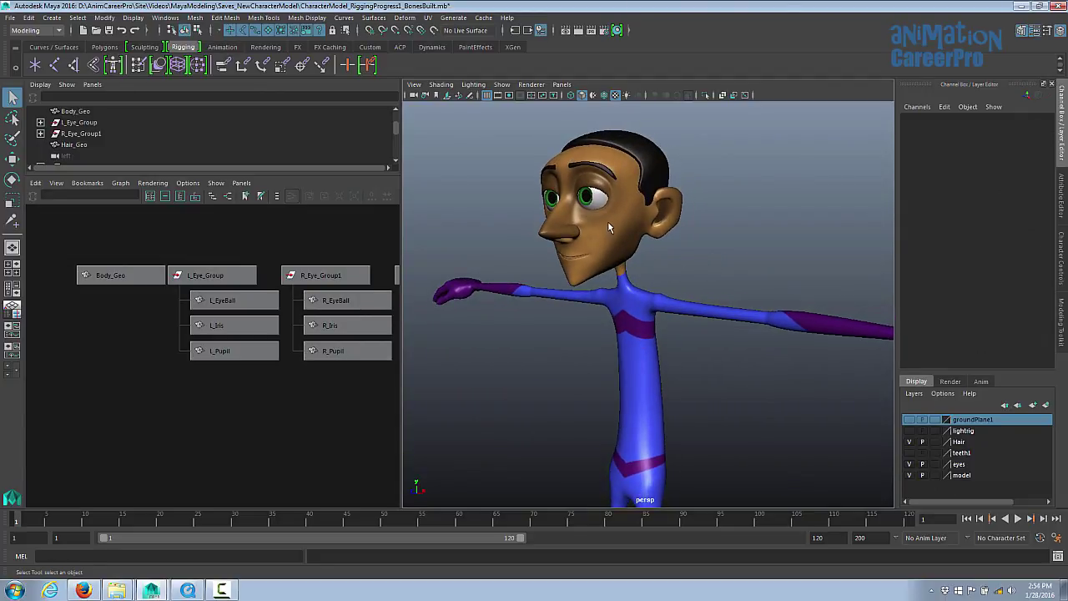
pyautogui.click(627, 272)
pyautogui.moveTo(767, 270)
pyautogui.keyDown('alt'); pyautogui.mouseDown()
pyautogui.moveTo(689, 275)
pyautogui.moveTo(775, 270)
pyautogui.mouseUp(); pyautogui.keyUp('alt')
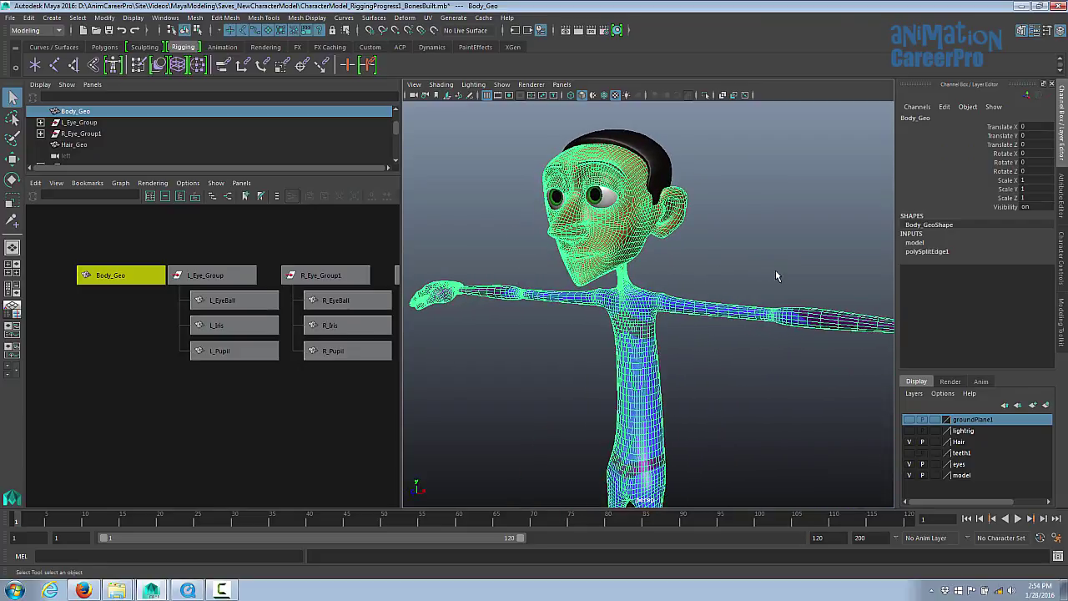
pyautogui.click(818, 340)
pyautogui.click(910, 441)
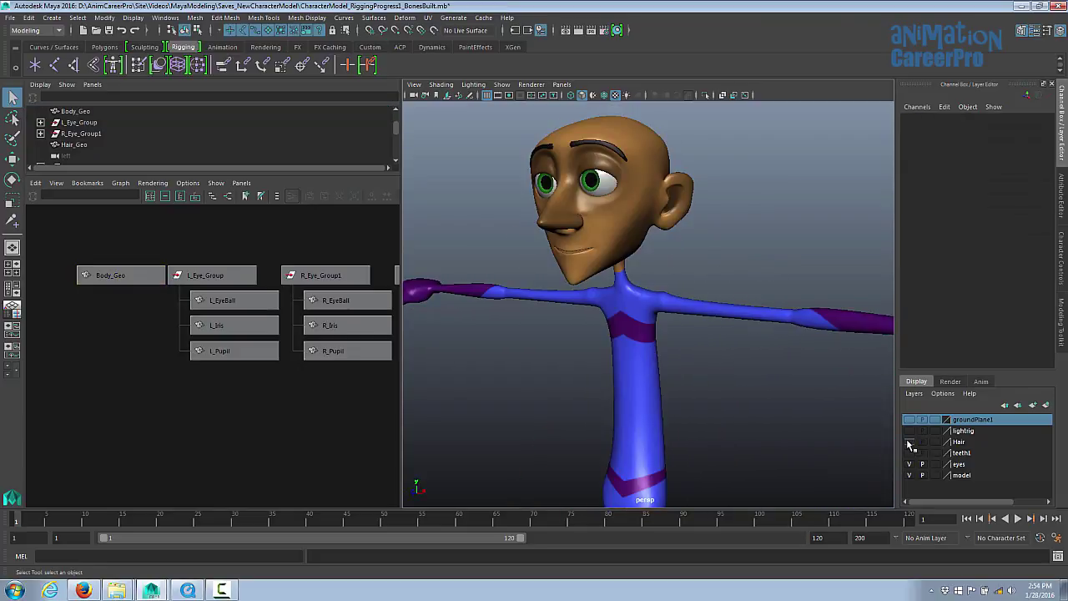
pyautogui.click(911, 464)
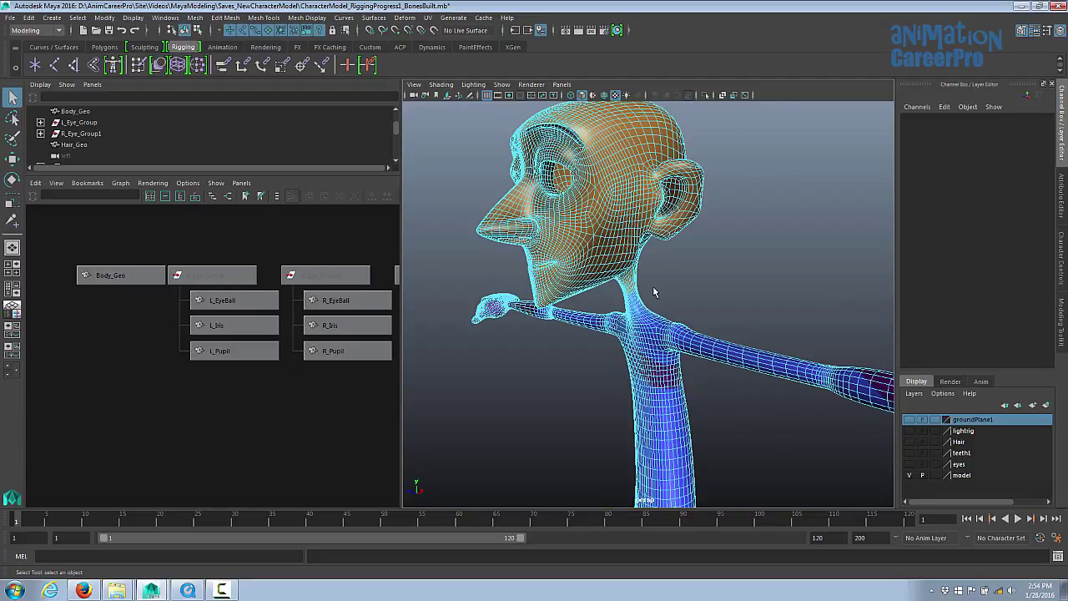
# Examine the neck mesh in the side view, around the boundary between the skin and the blue suit
pyautogui.press('space')
pyautogui.moveTo(654, 287); pyautogui.dragTo(705, 261)
pyautogui.scroll(-5, 740, 282)
pyautogui.keyDown('alt'); pyautogui.moveTo(705, 261); pyautogui.dragTo(998, 296, button='right'); pyautogui.keyUp('alt')
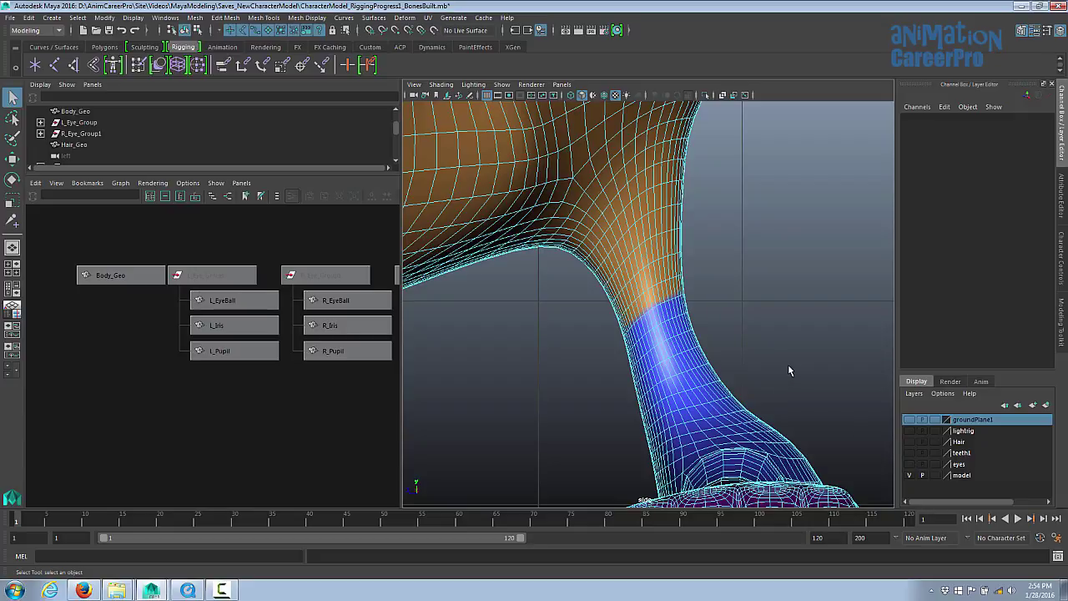
pyautogui.scroll(-4, 788, 364)
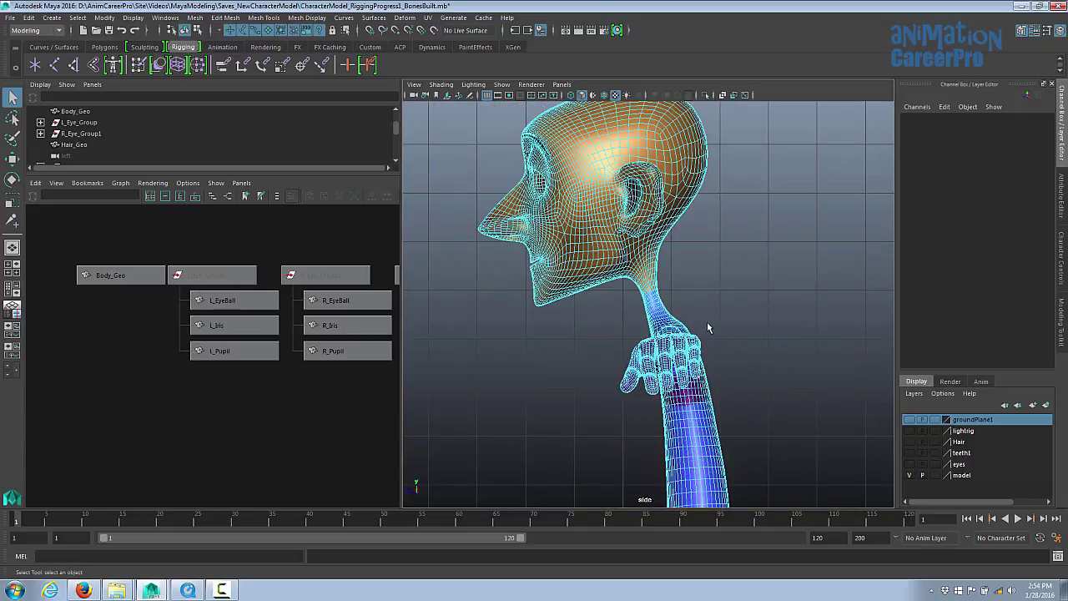
pyautogui.scroll(6, 707, 328)
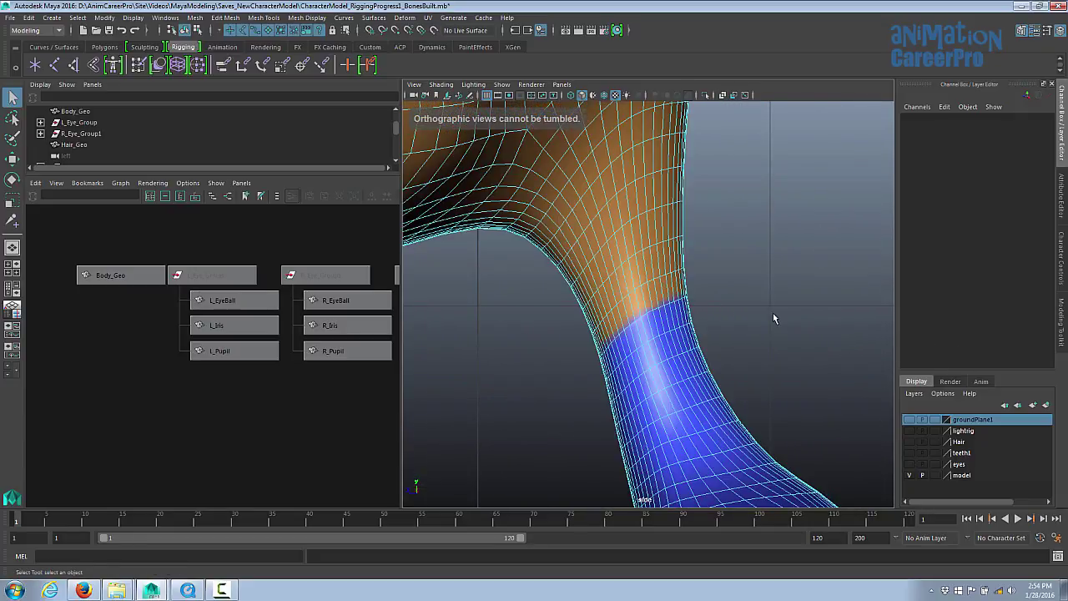
pyautogui.scroll(-4, 774, 313)
pyautogui.scroll(5, 759, 329)
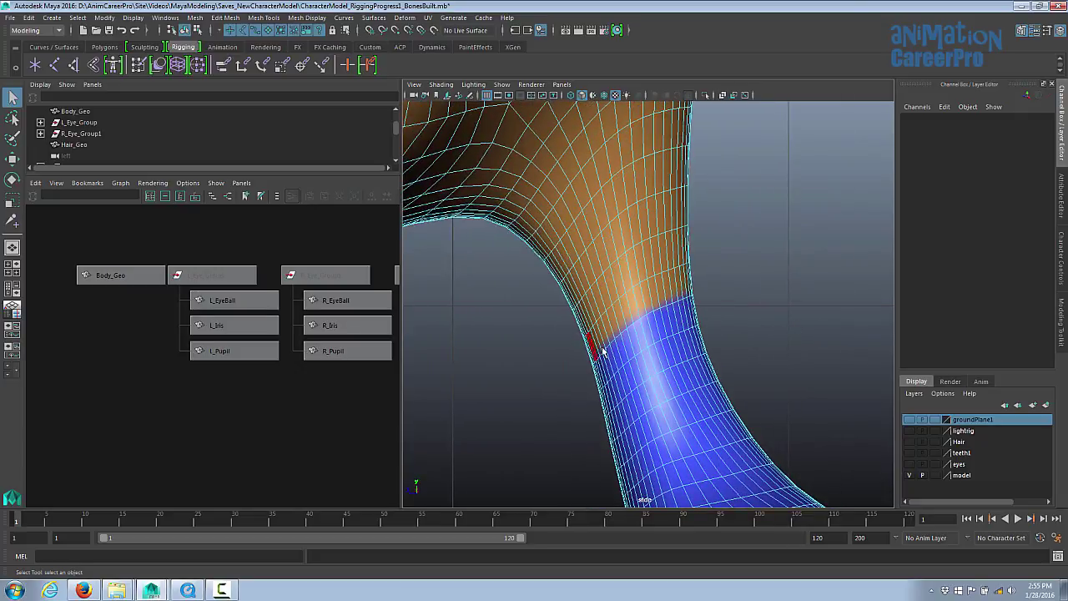
pyautogui.scroll(2, 751, 312)
# Select the loop of Body_Geo edges around the neck, where the skin meets the blue suit, using the Lasso tool
pyautogui.press('F8')
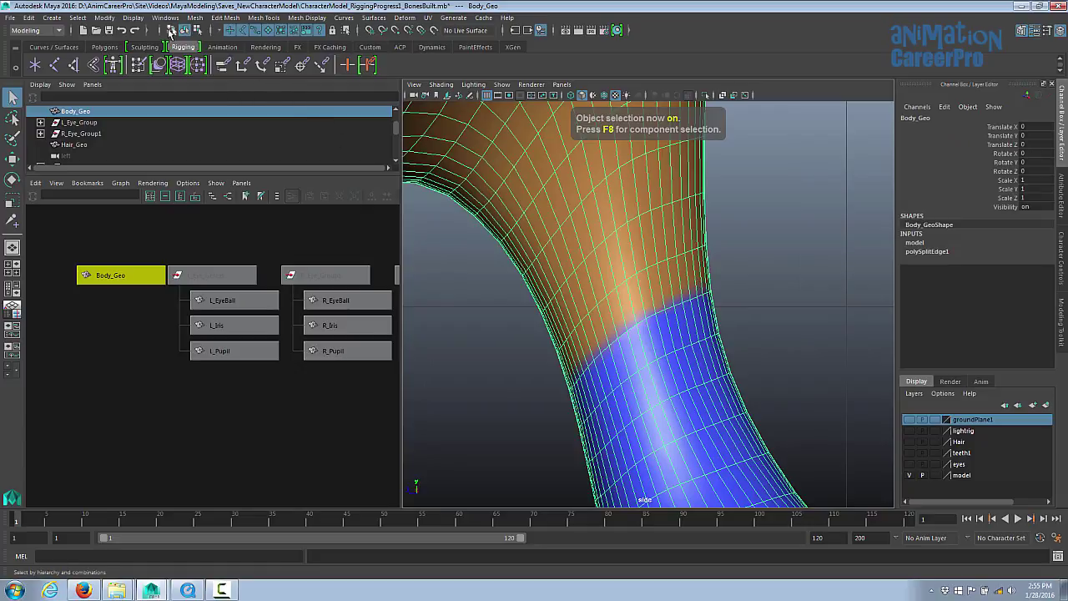
pyautogui.click(198, 31)
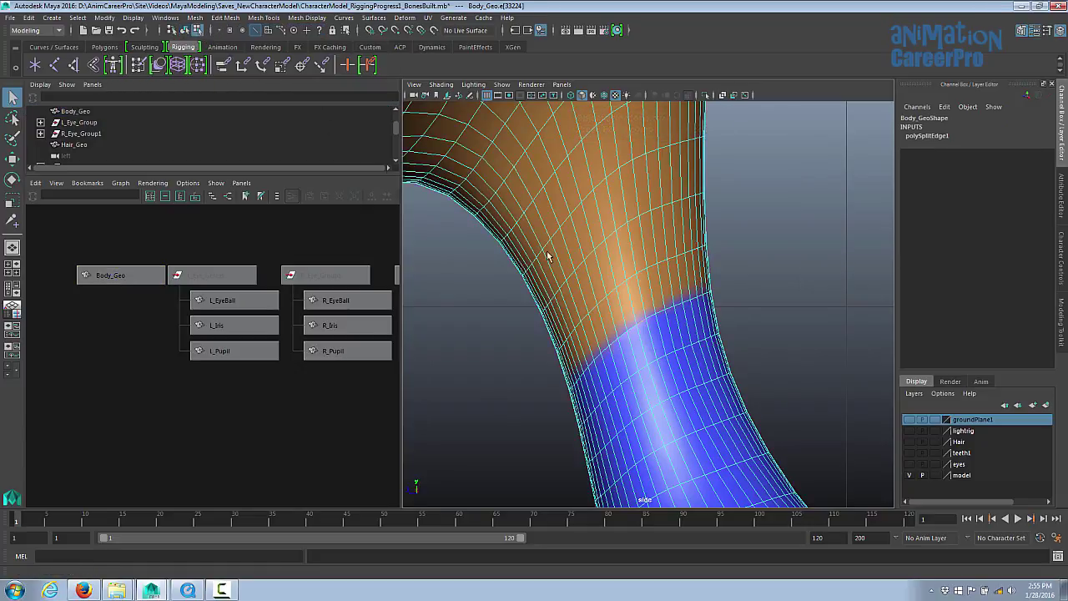
pyautogui.click(733, 306)
pyautogui.click(12, 118)
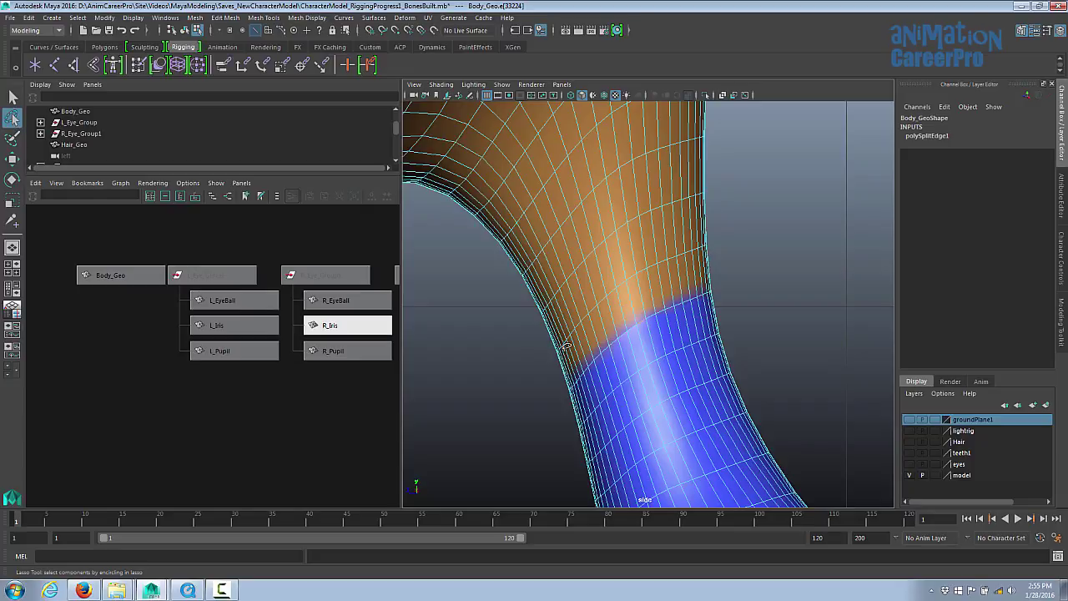
pyautogui.moveTo(560, 368)
pyautogui.mouseDown()
pyautogui.moveTo(552, 386)
pyautogui.moveTo(736, 284)
pyautogui.moveTo(554, 399)
pyautogui.moveTo(546, 426)
pyautogui.mouseUp()
pyautogui.keyDown('alt'); pyautogui.moveTo(658, 379); pyautogui.dragTo(804, 387, button='right'); pyautogui.keyUp('alt')
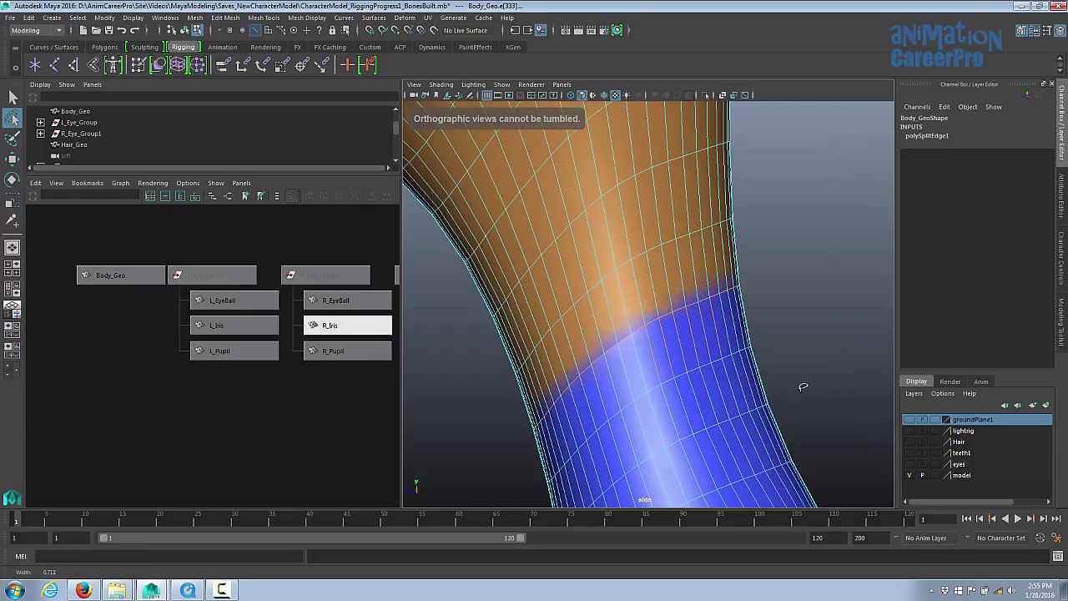
pyautogui.moveTo(704, 325)
pyautogui.mouseDown()
pyautogui.moveTo(728, 324)
pyautogui.moveTo(728, 341)
pyautogui.moveTo(650, 372)
pyautogui.mouseUp()
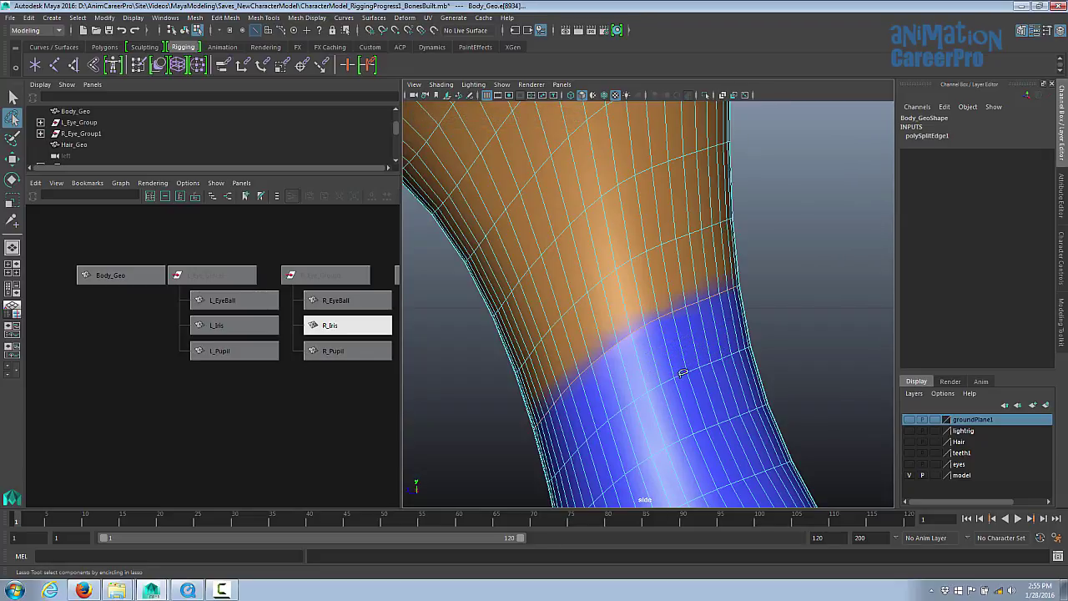
# Inspect the selected neck edge loop all around in the perspective view, in wireframe and in textured shading
pyautogui.press('space')
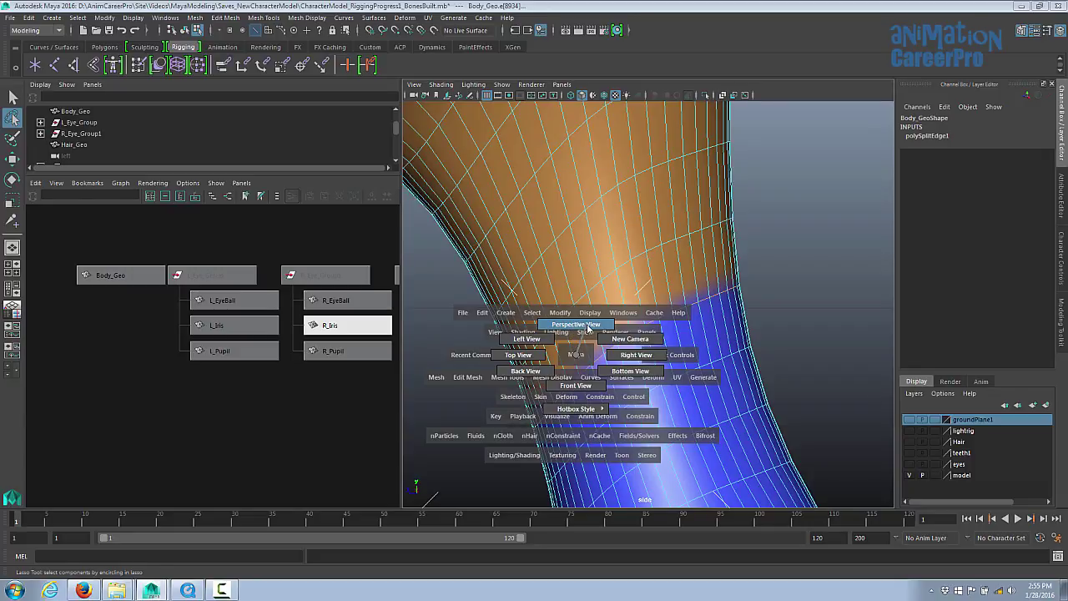
pyautogui.click(588, 328)
pyautogui.keyDown('alt'); pyautogui.moveTo(588, 328); pyautogui.dragTo(614, 353); pyautogui.keyUp('alt')
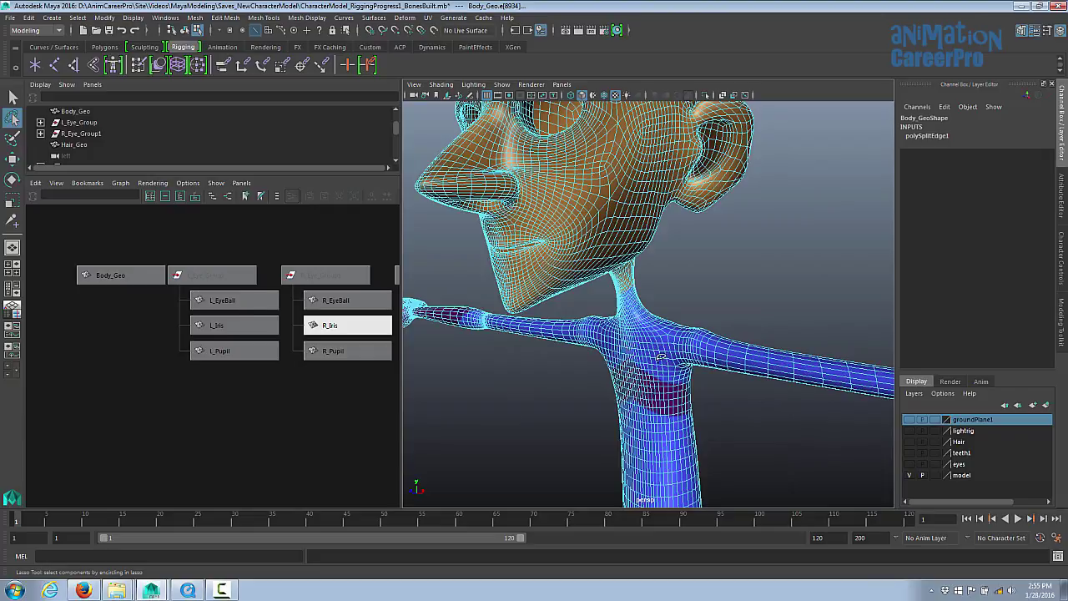
pyautogui.press('4')
pyautogui.moveTo(770, 326)
pyautogui.keyDown('alt'); pyautogui.mouseDown()
pyautogui.moveTo(754, 337)
pyautogui.moveTo(784, 337)
pyautogui.mouseUp(); pyautogui.keyUp('alt')
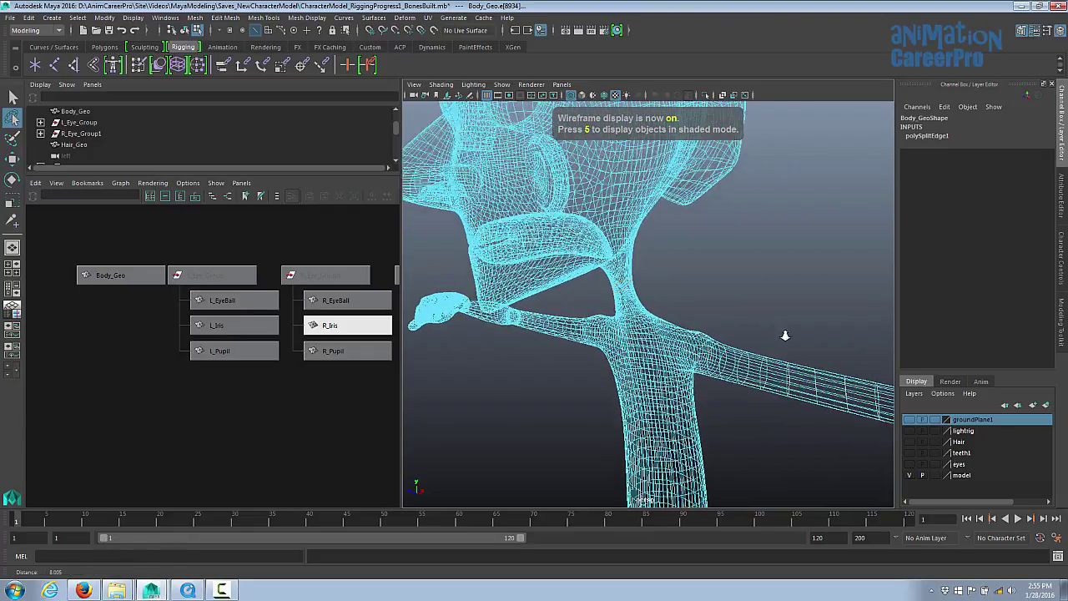
pyautogui.keyDown('alt'); pyautogui.moveTo(784, 336); pyautogui.dragTo(794, 362, button='right'); pyautogui.keyUp('alt')
pyautogui.keyDown('alt'); pyautogui.moveTo(795, 361); pyautogui.dragTo(752, 380); pyautogui.keyUp('alt')
pyautogui.keyDown('alt'); pyautogui.moveTo(751, 379); pyautogui.dragTo(875, 392, button='right'); pyautogui.keyUp('alt')
pyautogui.moveTo(874, 392)
pyautogui.keyDown('alt'); pyautogui.mouseDown()
pyautogui.moveTo(801, 375)
pyautogui.moveTo(856, 384)
pyautogui.moveTo(697, 382)
pyautogui.moveTo(675, 392)
pyautogui.moveTo(658, 358)
pyautogui.moveTo(603, 375)
pyautogui.moveTo(665, 370)
pyautogui.moveTo(537, 389)
pyautogui.moveTo(625, 389)
pyautogui.moveTo(610, 388)
pyautogui.moveTo(649, 313)
pyautogui.moveTo(689, 336)
pyautogui.moveTo(742, 332)
pyautogui.moveTo(652, 281)
pyautogui.moveTo(742, 356)
pyautogui.mouseUp(); pyautogui.keyUp('alt')
pyautogui.press('6')
# Detach the Body_Geo mesh along the selected neck edge loop
pyautogui.press('w')
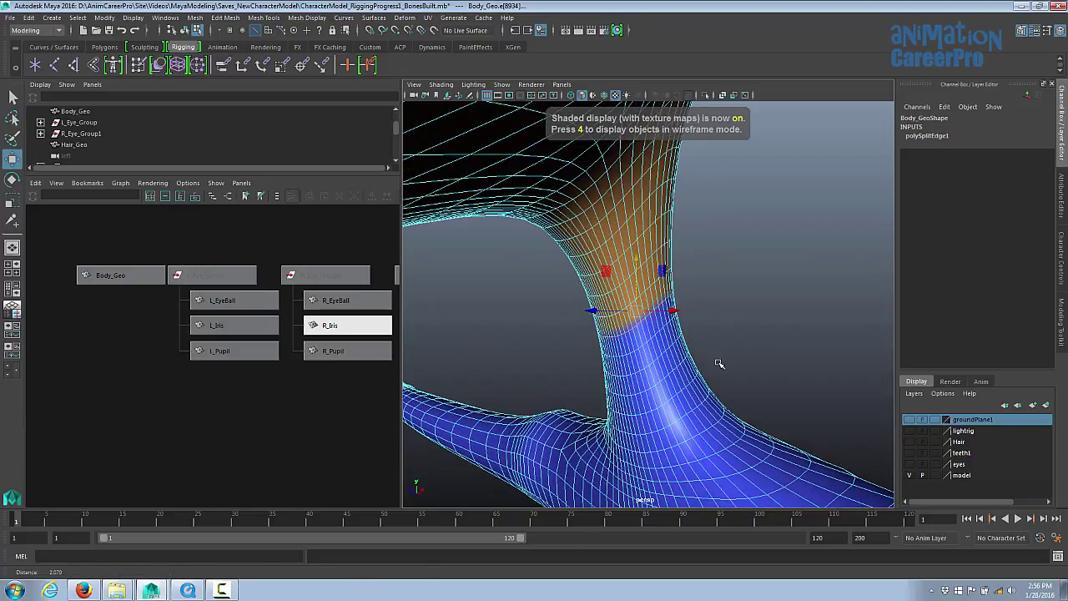
pyautogui.click(224, 18)
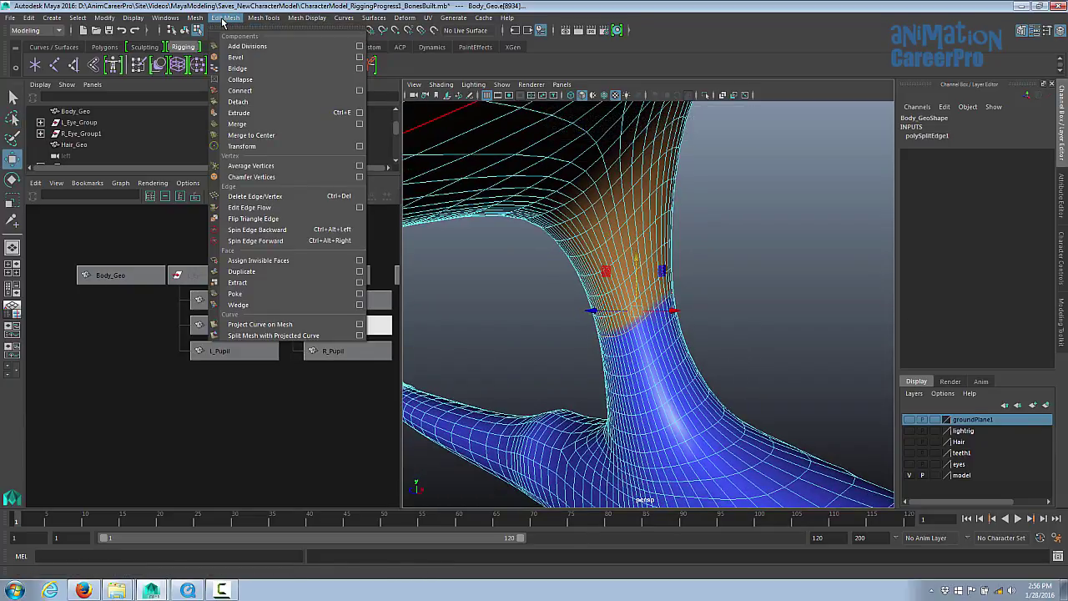
pyautogui.click(246, 102)
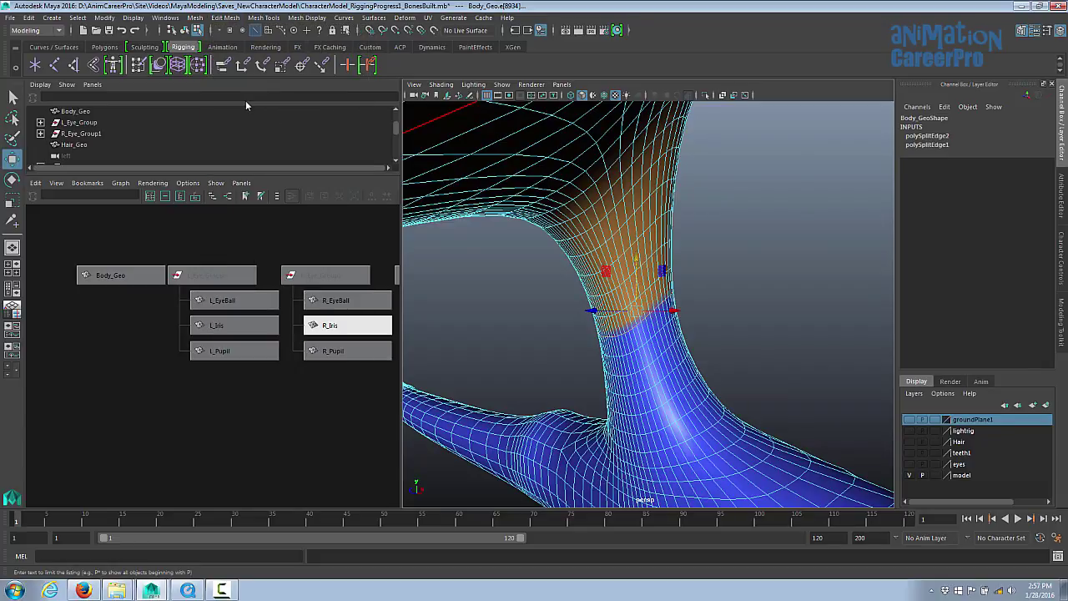
# Try moving two edges at the detached neck seam upward along Y to test the split, and undo the moves
pyautogui.scroll(5, 720, 327)
pyautogui.keyDown('alt'); pyautogui.moveTo(687, 319); pyautogui.dragTo(670, 320); pyautogui.keyUp('alt')
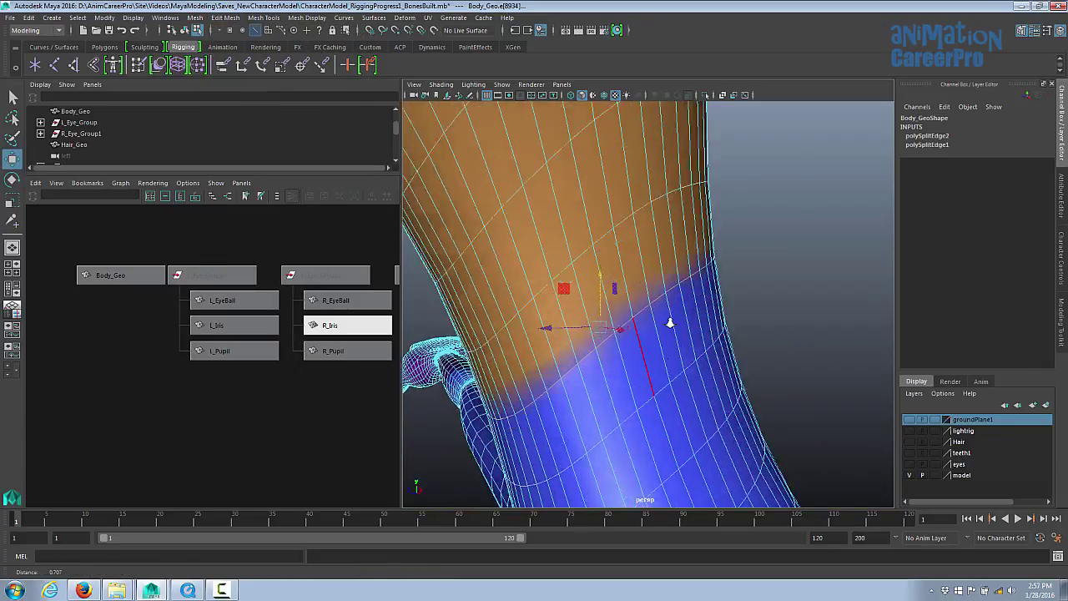
pyautogui.scroll(3, 670, 320)
pyautogui.scroll(-3, 643, 328)
pyautogui.click(640, 309)
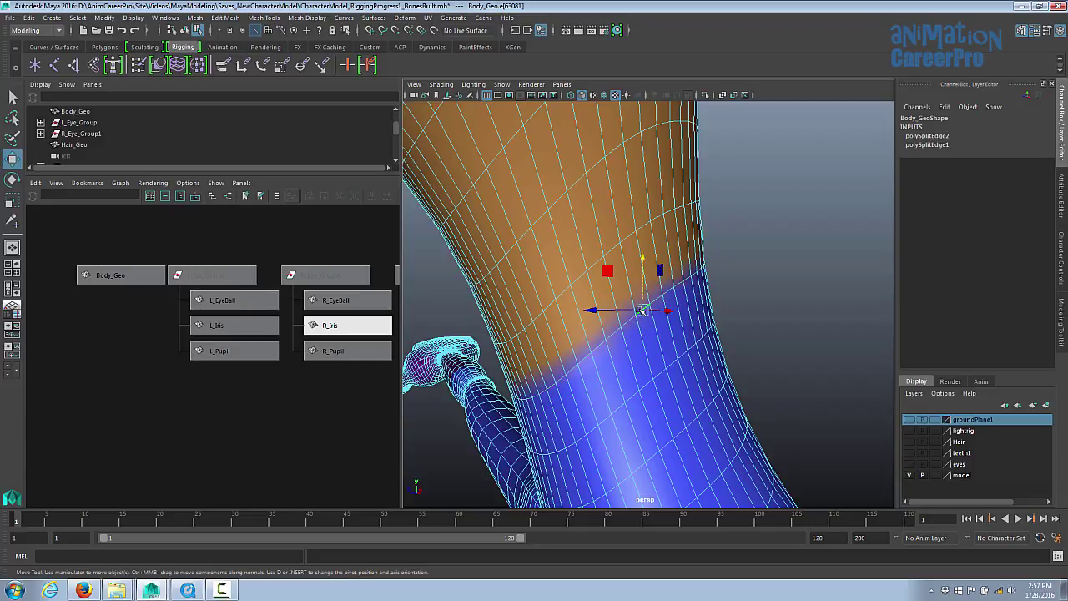
pyautogui.moveTo(643, 261); pyautogui.dragTo(648, 234)
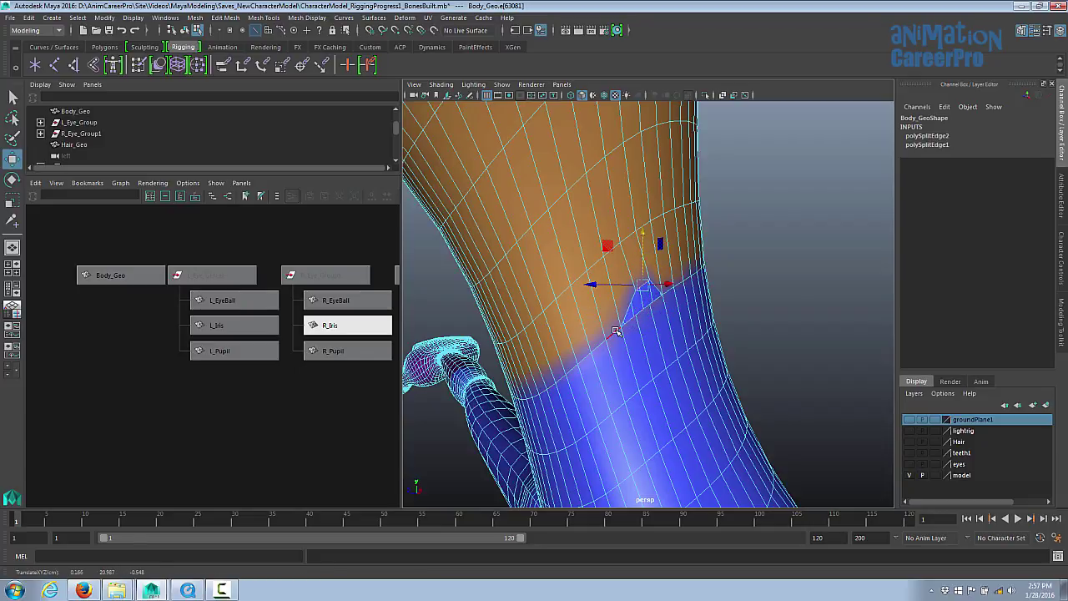
pyautogui.click(612, 333)
pyautogui.moveTo(612, 283); pyautogui.dragTo(613, 265)
pyautogui.hotkey('ctrl', 'z')
pyautogui.hotkey('ctrl', 'z')
pyautogui.hotkey('ctrl', 'z')
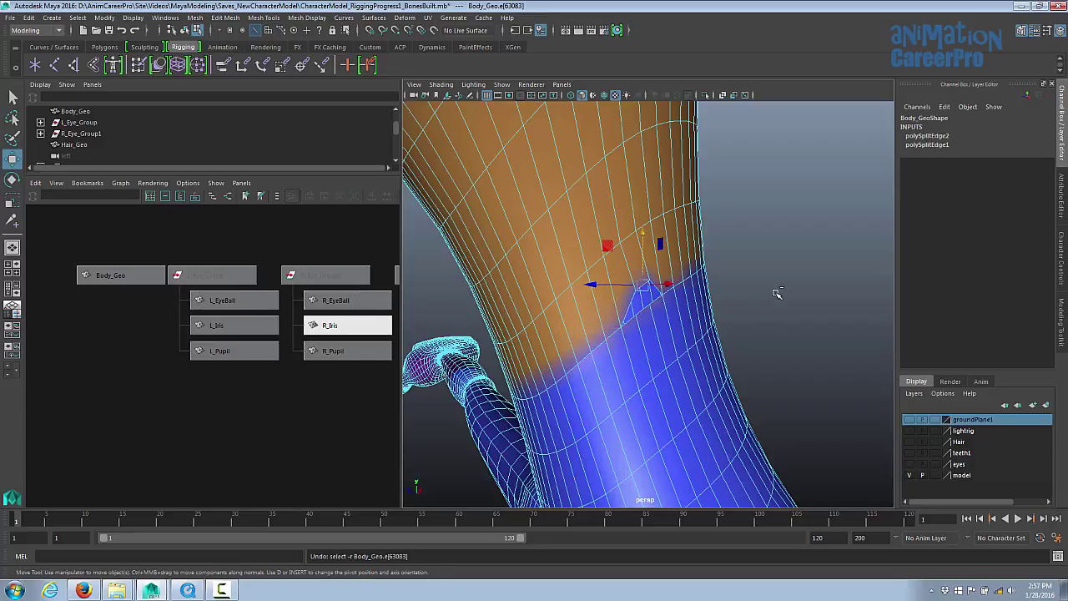
# Select the head faces of Body_Geo above the neck seam in the side view, using the Lasso tool
pyautogui.keyDown('alt'); pyautogui.moveTo(757, 310); pyautogui.dragTo(735, 315); pyautogui.keyUp('alt')
pyautogui.keyDown('alt'); pyautogui.moveTo(736, 315); pyautogui.dragTo(641, 284, button='right'); pyautogui.keyUp('alt')
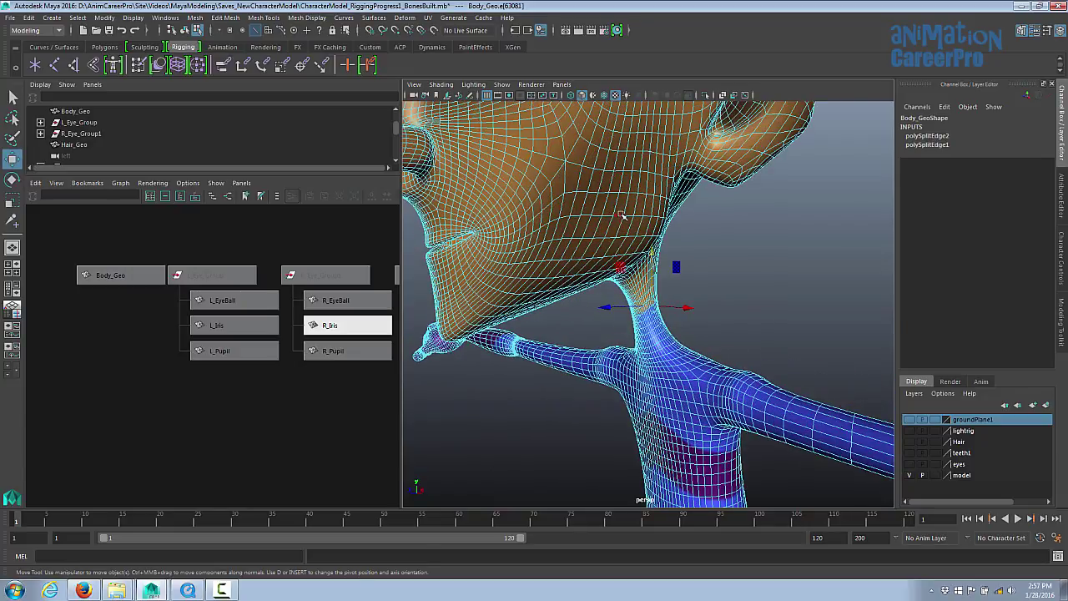
pyautogui.moveTo(617, 210); pyautogui.dragTo(614, 240, button='right')
pyautogui.press('space')
pyautogui.moveTo(643, 269); pyautogui.dragTo(685, 272)
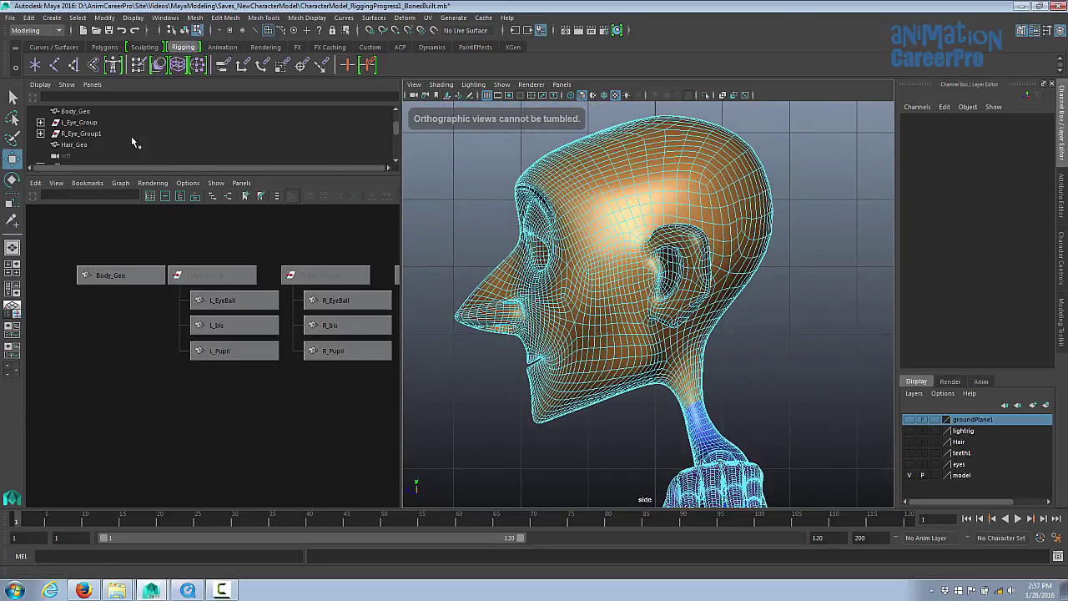
pyautogui.click(12, 119)
pyautogui.moveTo(722, 410)
pyautogui.mouseDown()
pyautogui.moveTo(534, 450)
pyautogui.moveTo(453, 396)
pyautogui.moveTo(434, 317)
pyautogui.moveTo(564, 107)
pyautogui.moveTo(787, 103)
pyautogui.moveTo(838, 167)
pyautogui.moveTo(883, 265)
pyautogui.mouseUp()
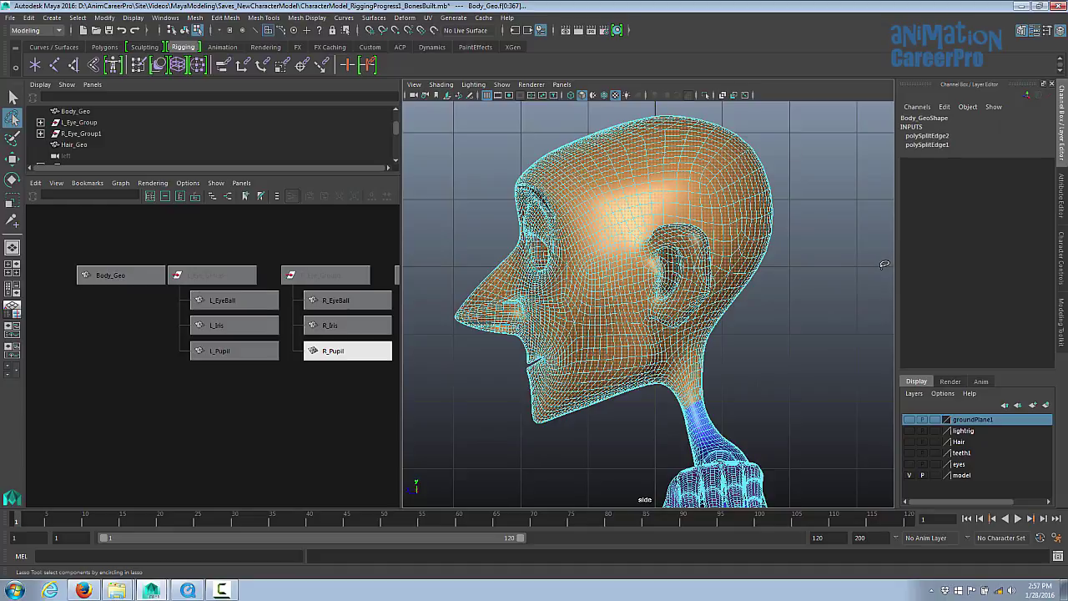
# Inspect the head face selection around the neck seam in the side and perspective views, including in wireframe
pyautogui.keyDown('alt'); pyautogui.moveTo(534, 334); pyautogui.dragTo(601, 336, button='right'); pyautogui.keyUp('alt')
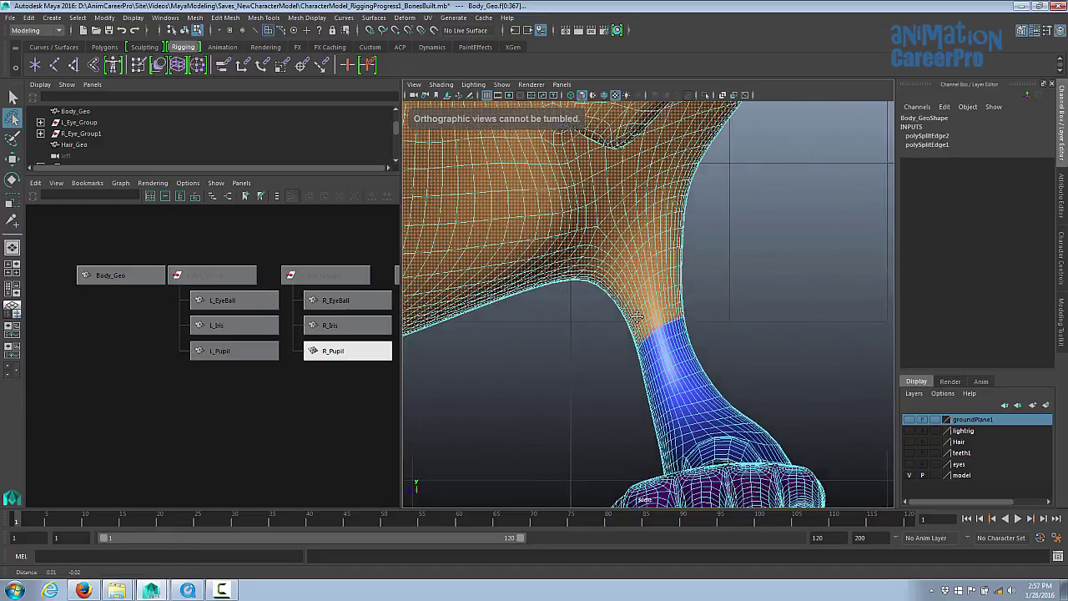
pyautogui.keyDown('alt'); pyautogui.moveTo(727, 337); pyautogui.dragTo(715, 319, button='middle'); pyautogui.keyUp('alt')
pyautogui.keyDown('alt'); pyautogui.moveTo(715, 320); pyautogui.dragTo(804, 334, button='right'); pyautogui.keyUp('alt')
pyautogui.press('4')
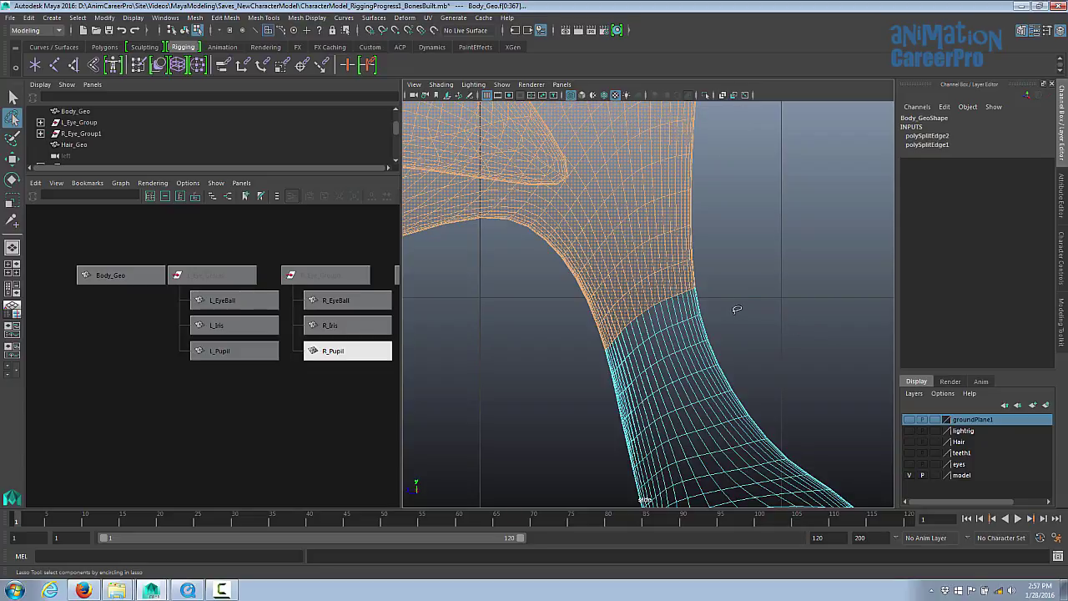
pyautogui.scroll(-6, 746, 328)
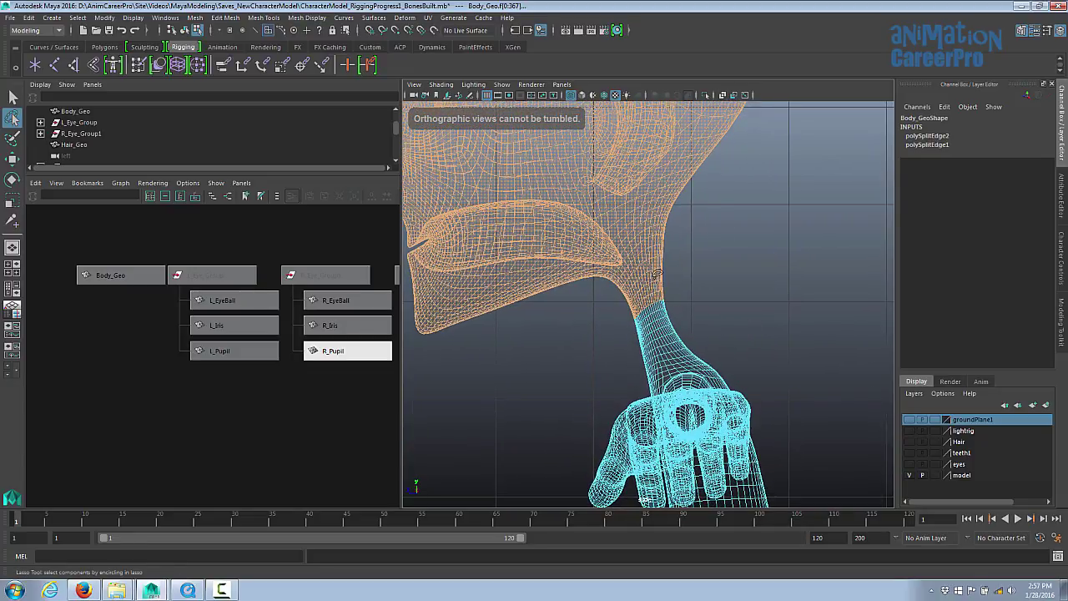
pyautogui.press('space')
pyautogui.moveTo(657, 275); pyautogui.dragTo(659, 254)
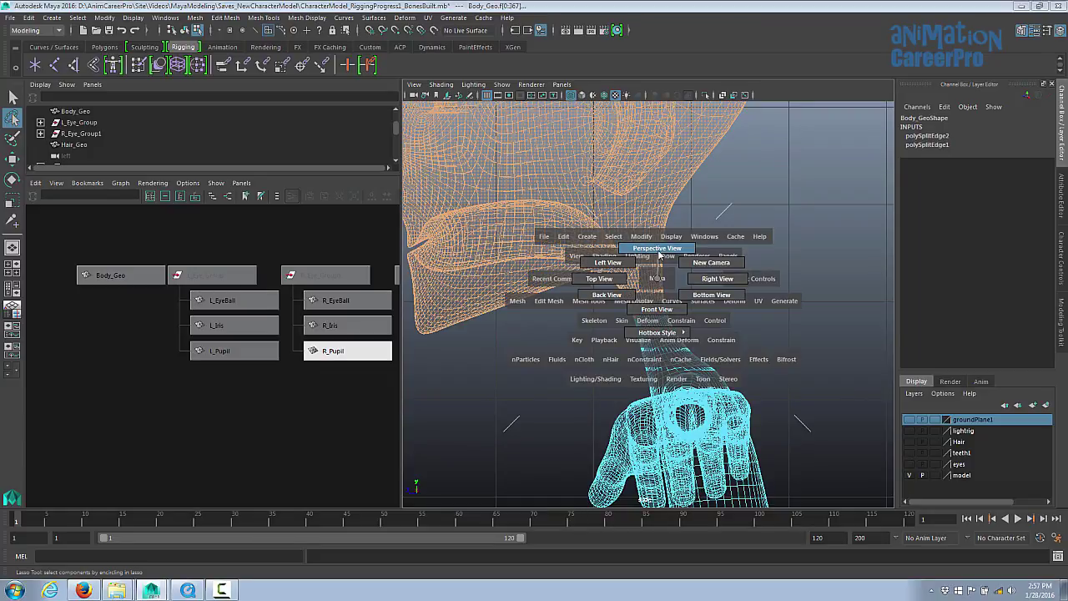
pyautogui.moveTo(659, 253); pyautogui.dragTo(659, 254)
pyautogui.scroll(6, 668, 299)
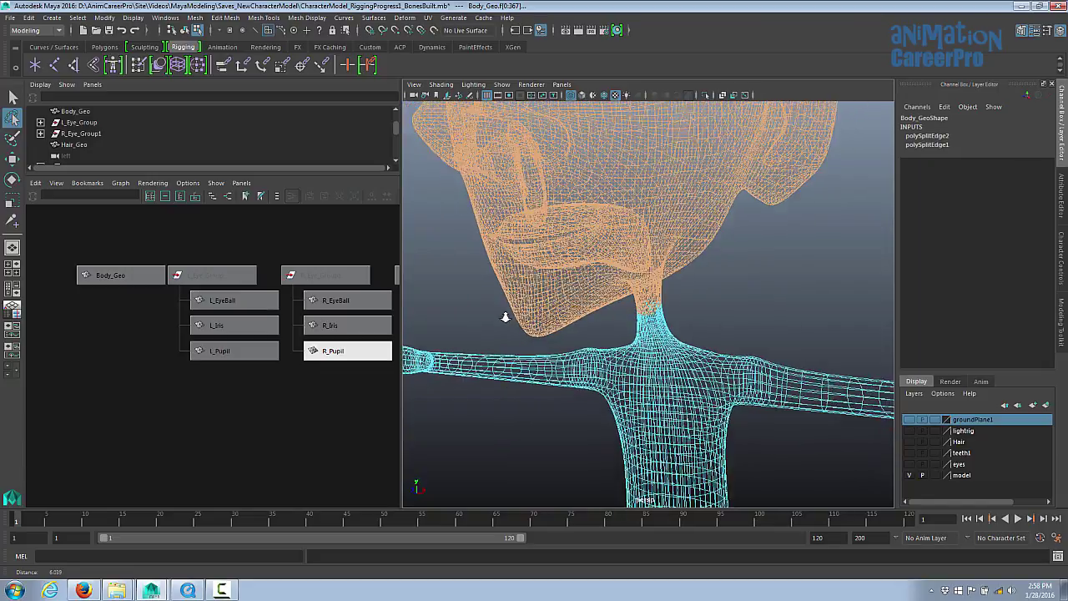
pyautogui.keyDown('alt'); pyautogui.moveTo(506, 317); pyautogui.dragTo(376, 338, button='right'); pyautogui.keyUp('alt')
pyautogui.keyDown('alt'); pyautogui.moveTo(586, 341); pyautogui.dragTo(696, 348); pyautogui.keyUp('alt')
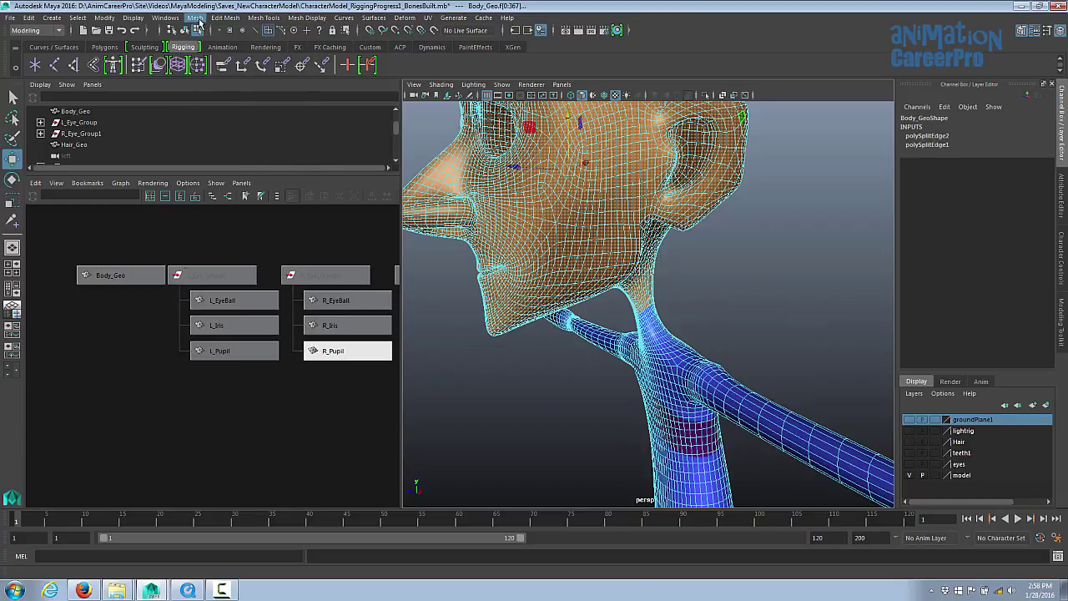
# Separate Body_Geo into its head and body meshes and select the group and each piece to check the split
pyautogui.click(194, 18)
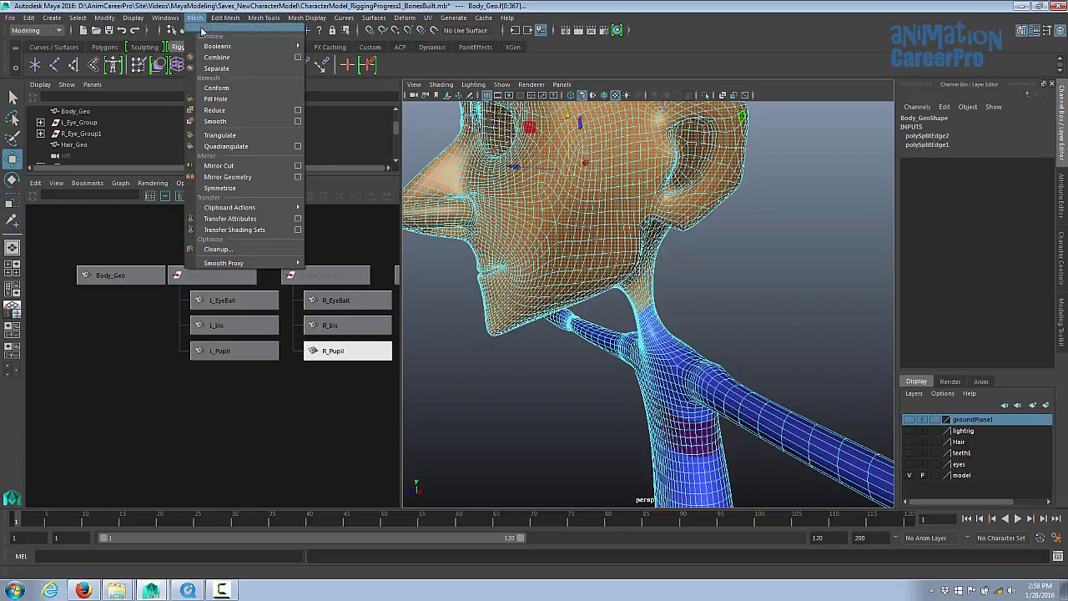
pyautogui.click(219, 70)
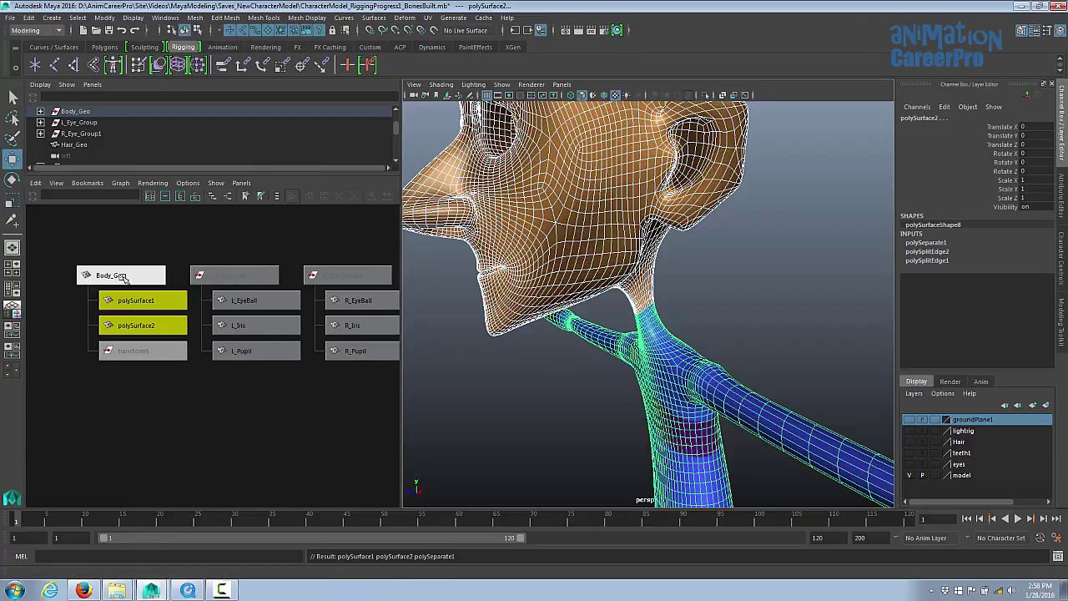
pyautogui.click(122, 276)
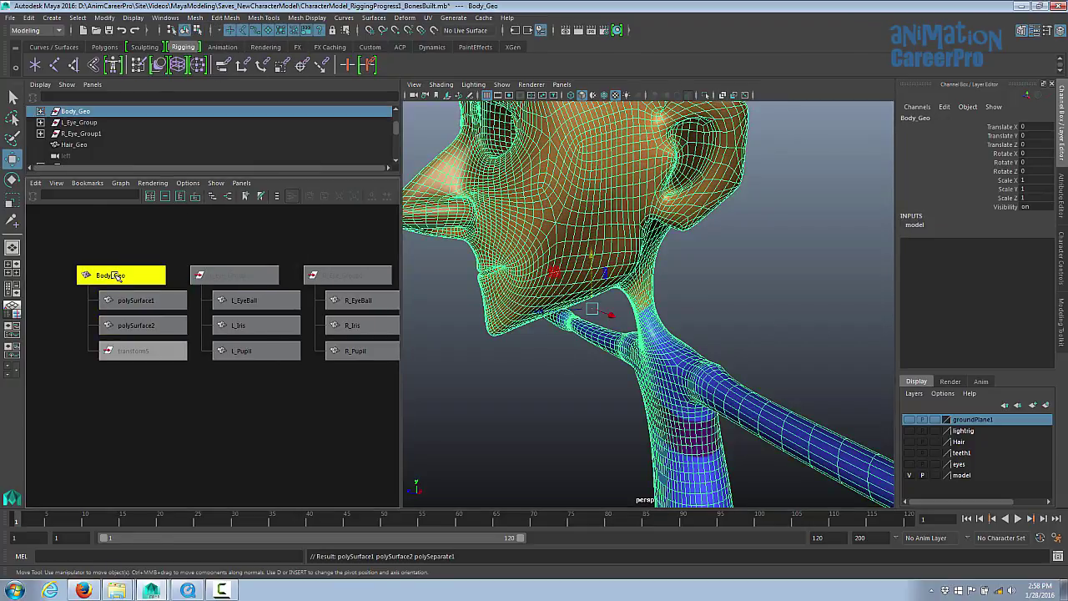
pyautogui.click(142, 302)
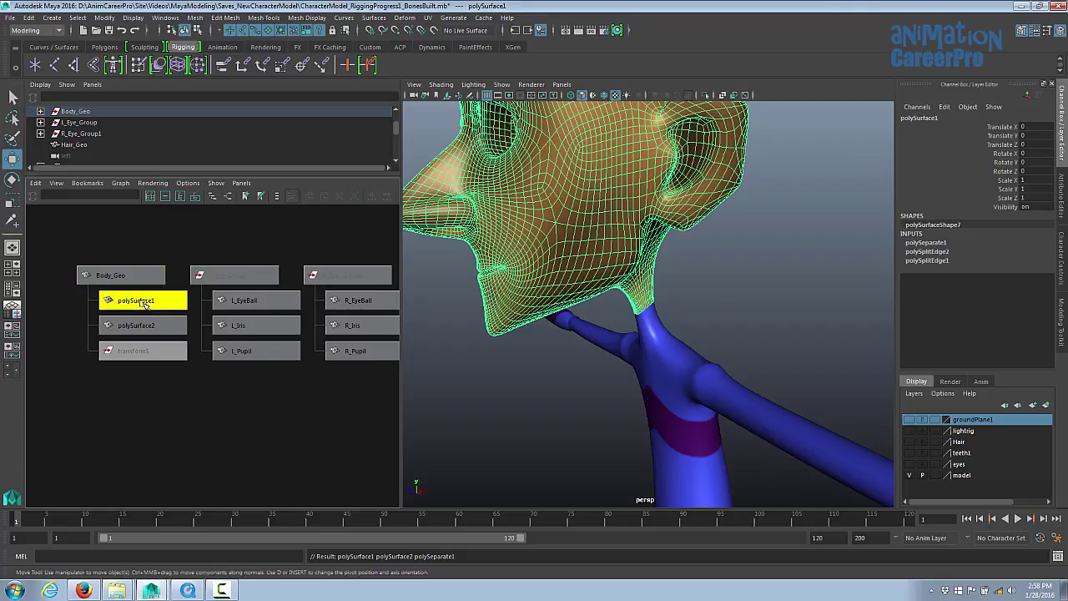
pyautogui.click(151, 327)
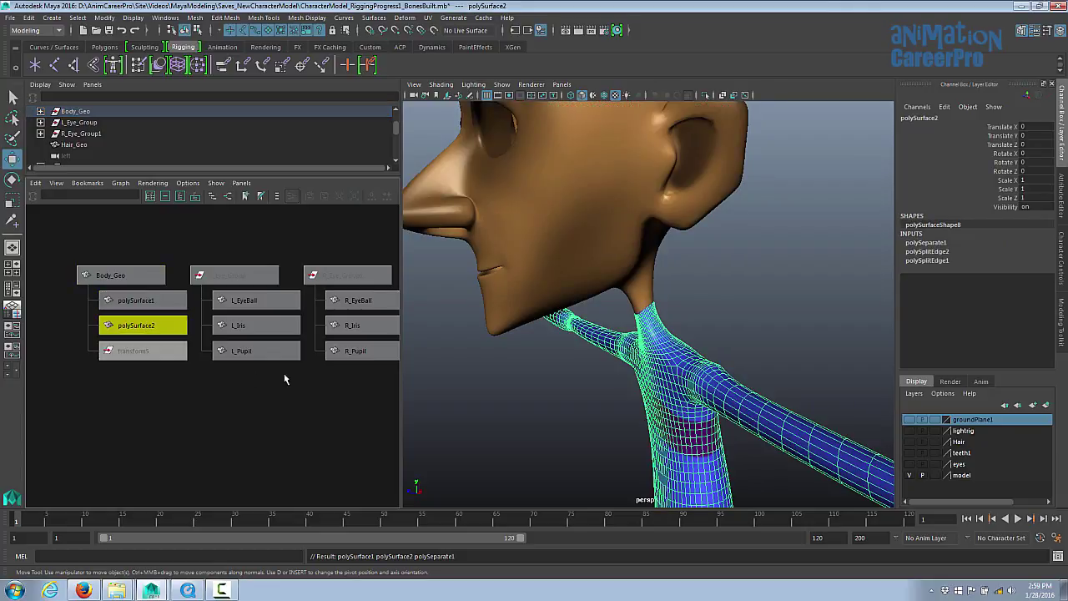
# Rename the separated head mesh HeadGeo and the separated body mesh BodyGeo1
pyautogui.click(151, 350)
pyautogui.scroll(-3, 664, 376)
pyautogui.keyDown('alt'); pyautogui.moveTo(663, 381); pyautogui.dragTo(529, 298); pyautogui.keyUp('alt')
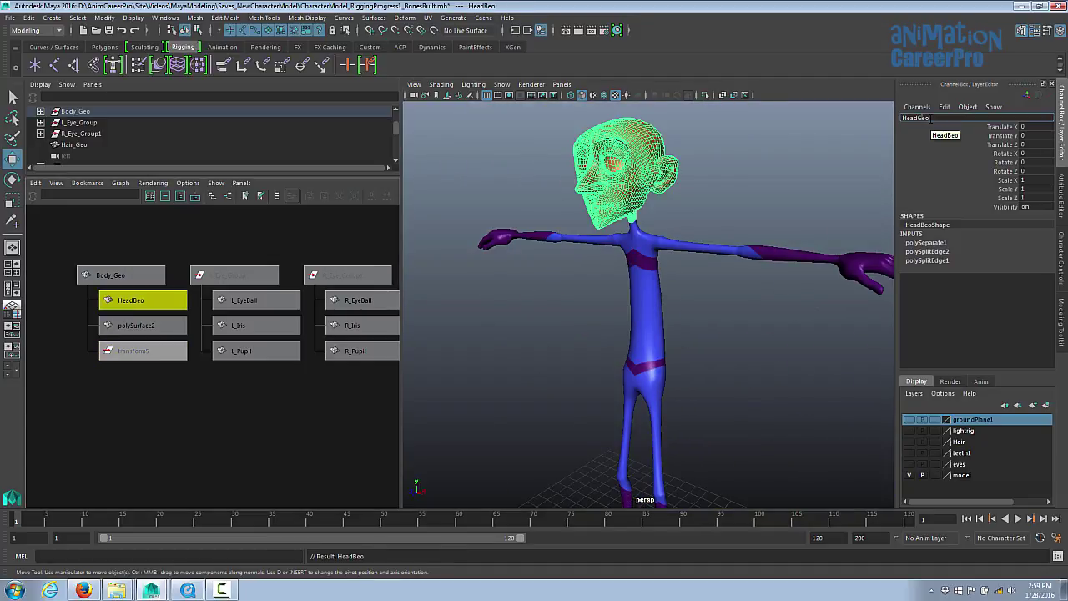
pyautogui.press('Return')
pyautogui.click(142, 326)
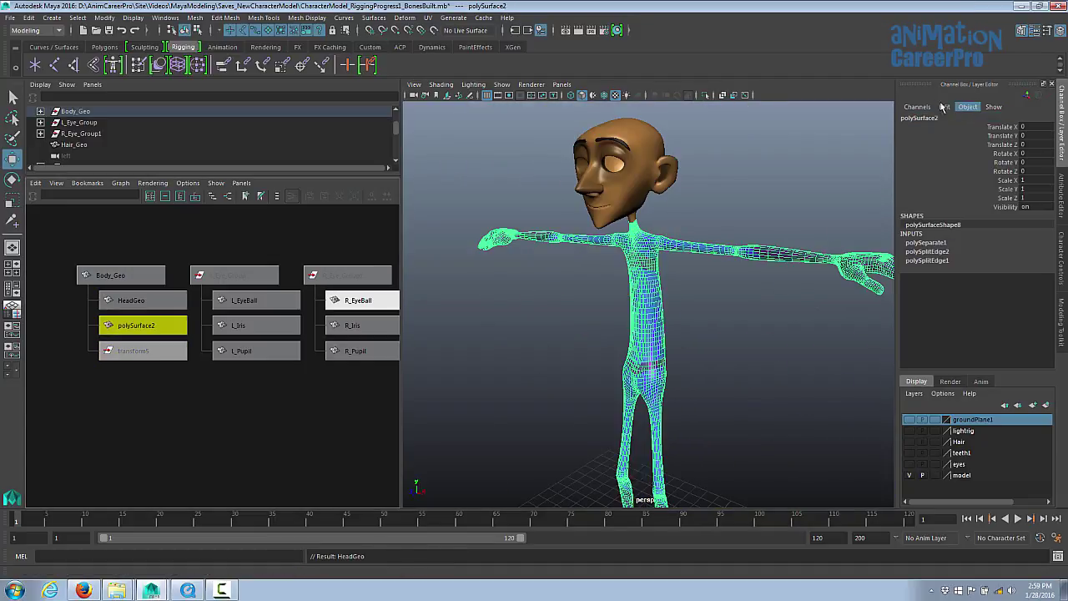
pyautogui.click(927, 118)
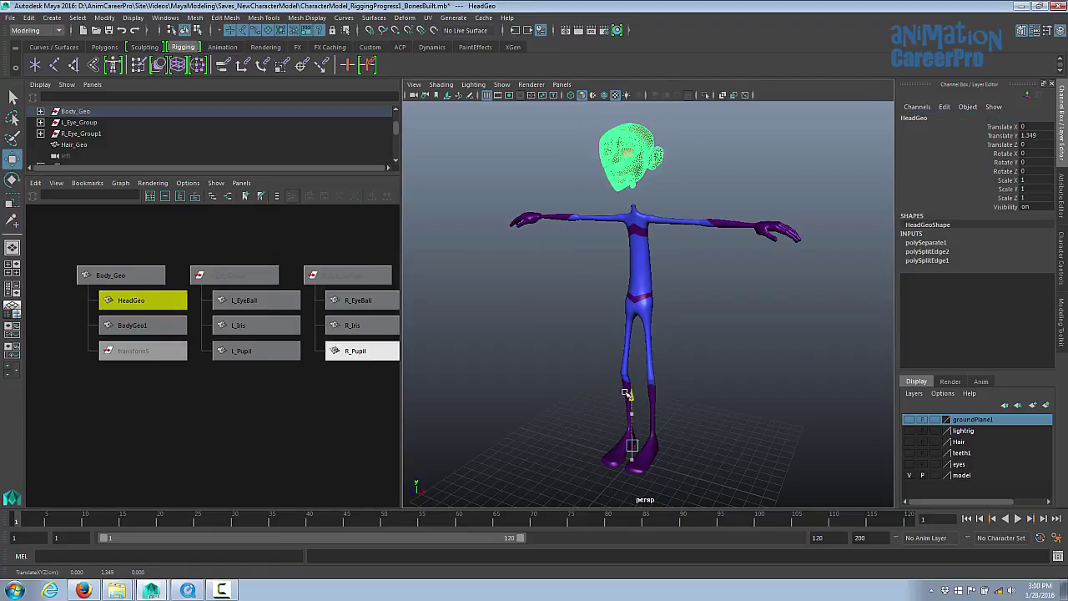
# Try moving HeadGeo upward along Y, undo the move, and center its pivot
pyautogui.moveTo(632, 422); pyautogui.dragTo(629, 385)
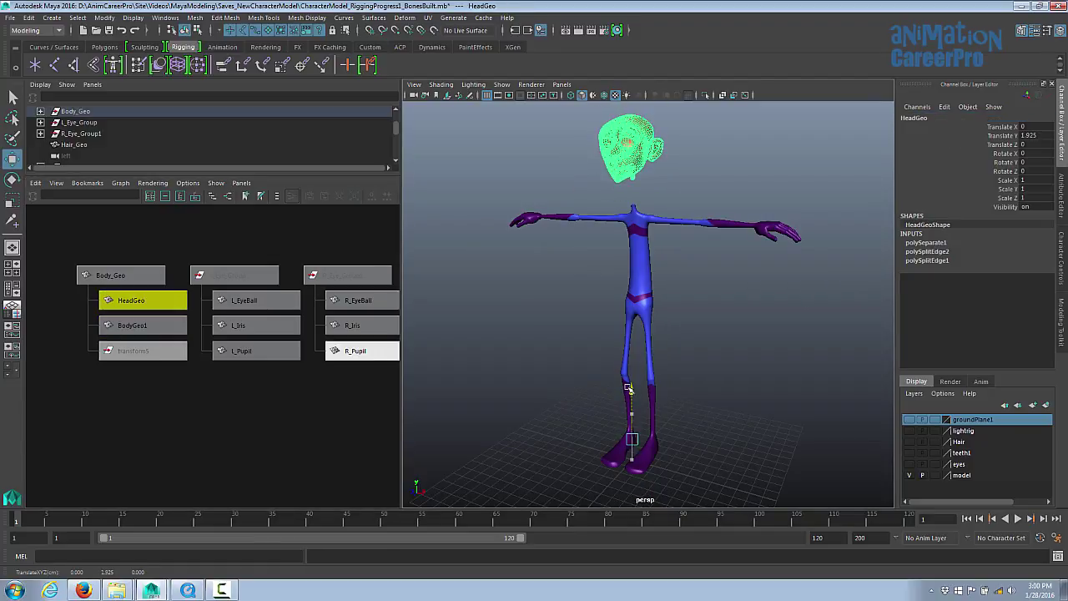
pyautogui.hotkey('ctrl', 'z')
pyautogui.click(104, 18)
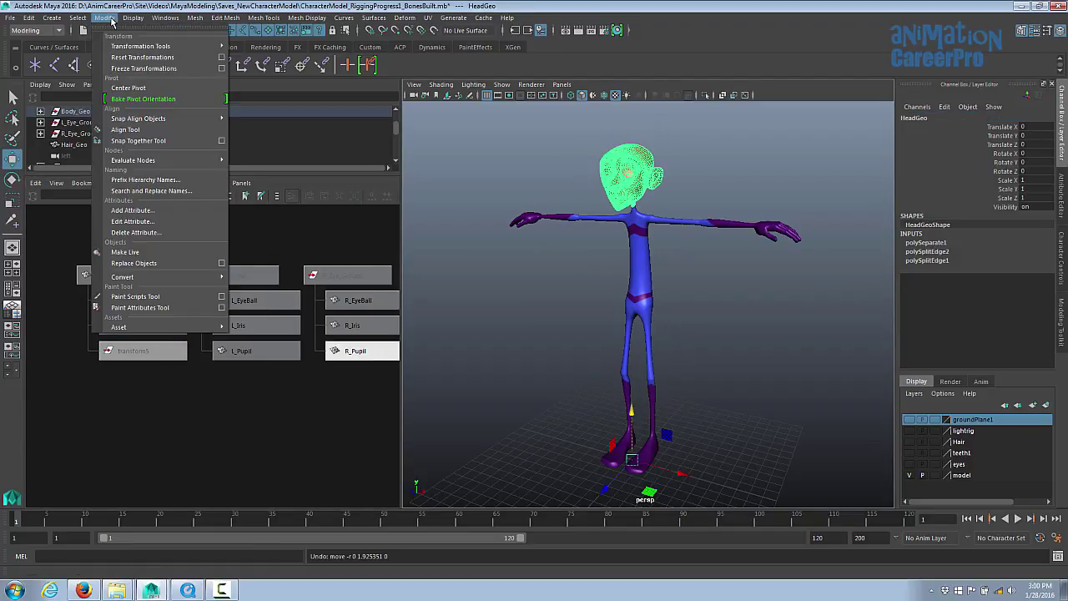
pyautogui.click(128, 88)
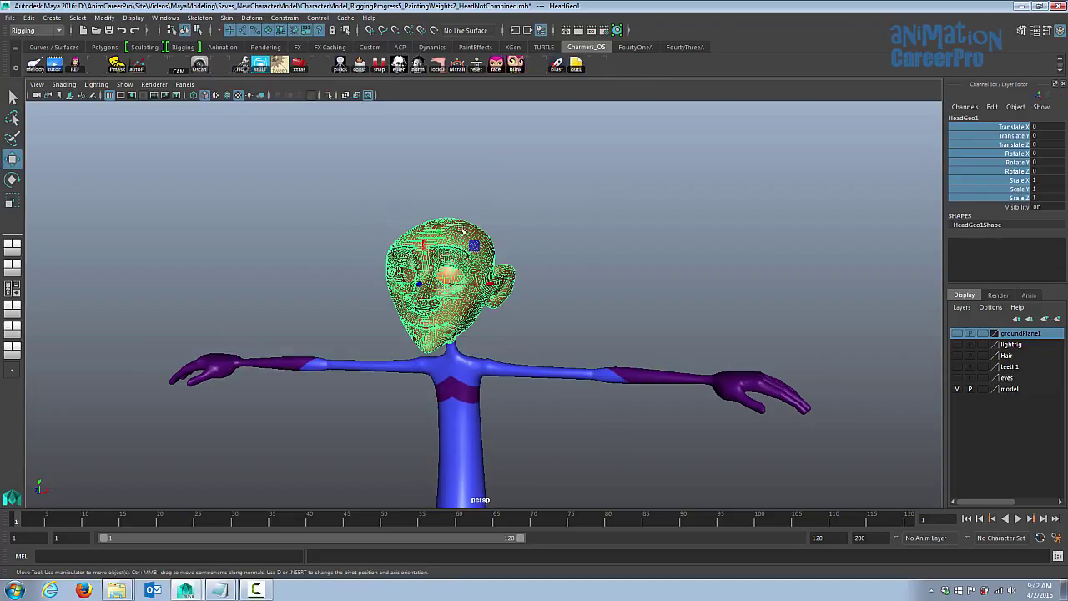
# Move the duplicate head HeadGeo1 up and away from the character, to about Translate X 20.3 and Translate Y 5
pyautogui.keyDown('alt'); pyautogui.moveTo(461, 232); pyautogui.dragTo(453, 126); pyautogui.keyUp('alt')
pyautogui.moveTo(453, 125); pyautogui.dragTo(453, 112)
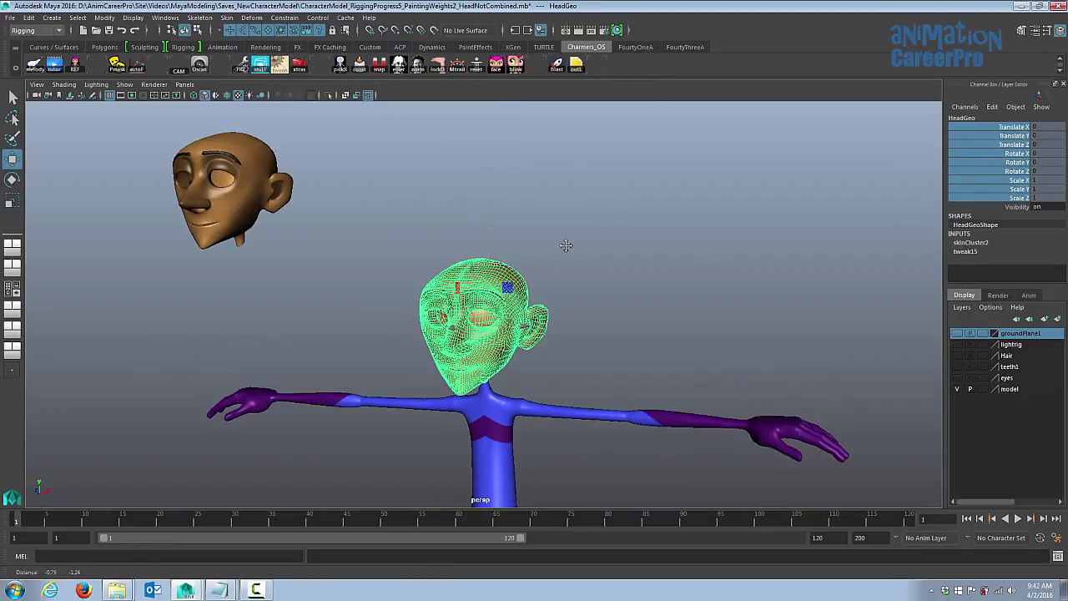
pyautogui.press('w')
pyautogui.keyDown('alt'); pyautogui.moveTo(566, 246); pyautogui.dragTo(346, 241, button='right'); pyautogui.keyUp('alt')
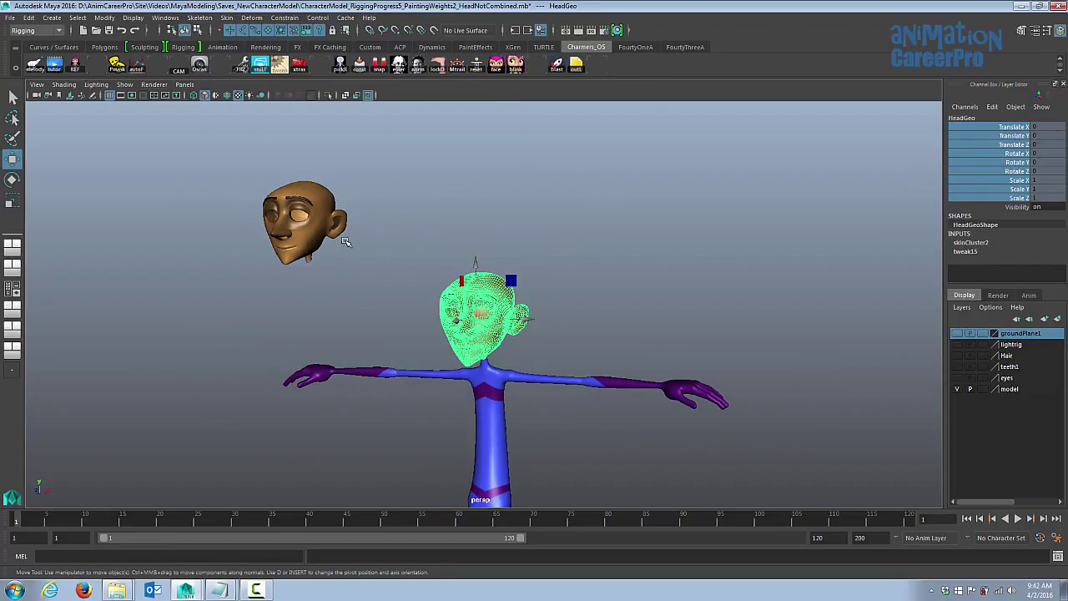
pyautogui.click(332, 230)
pyautogui.moveTo(346, 221); pyautogui.dragTo(1013, 241)
pyautogui.keyDown('alt'); pyautogui.moveTo(593, 269); pyautogui.dragTo(821, 226); pyautogui.keyUp('alt')
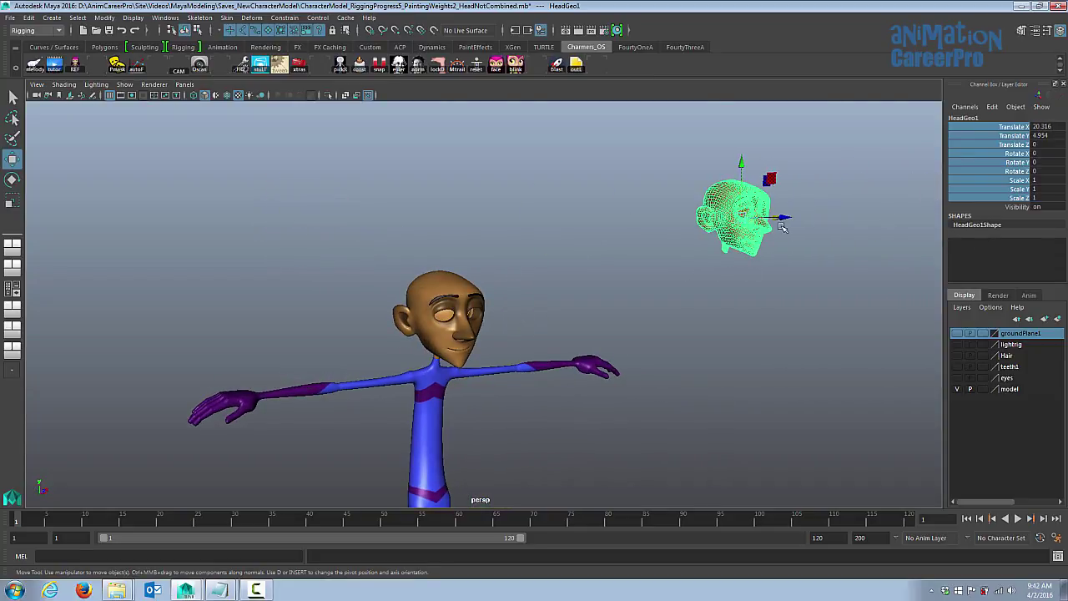
pyautogui.keyDown('alt'); pyautogui.moveTo(736, 242); pyautogui.dragTo(461, 270); pyautogui.keyUp('alt')
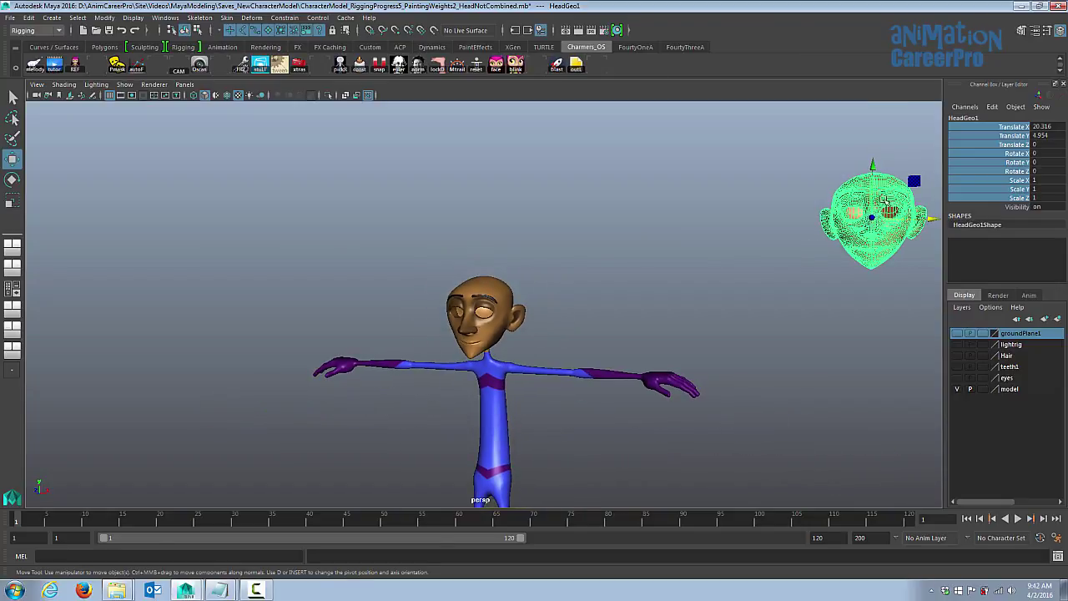
# Select HeadGeo on the character together with BodyGeo1 and combine them into a single mesh
pyautogui.scroll(5, 681, 260)
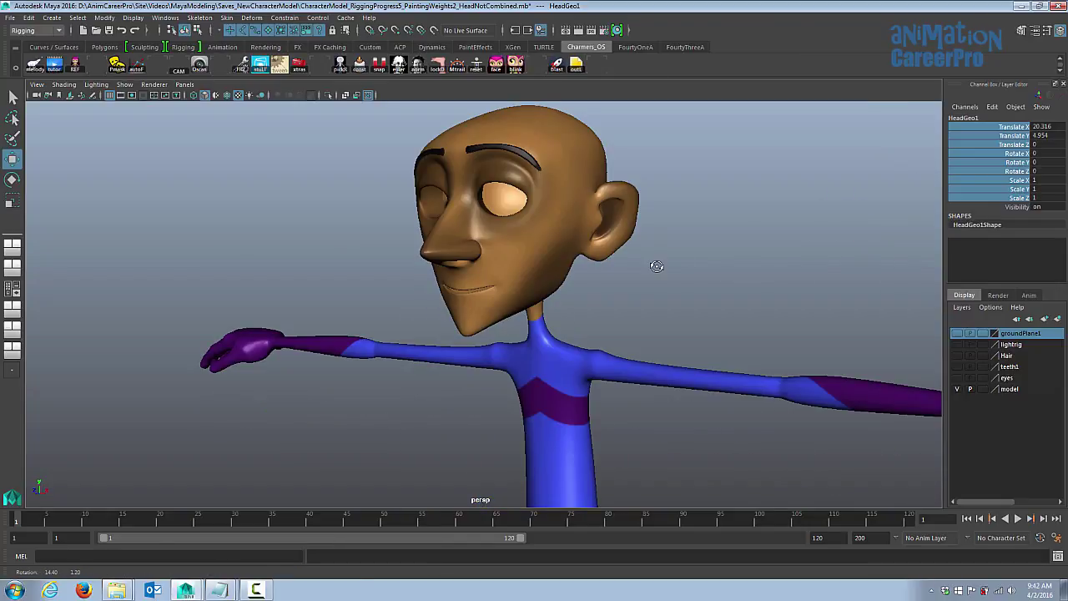
pyautogui.click(574, 259)
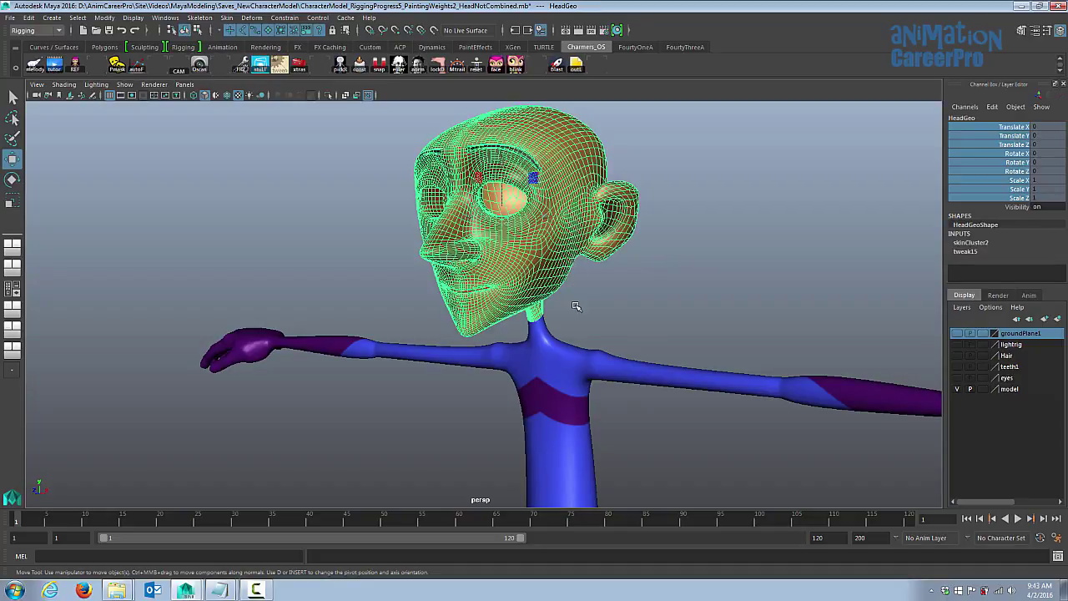
pyautogui.click(557, 340)
pyautogui.keyDown('alt'); pyautogui.moveTo(561, 327); pyautogui.dragTo(630, 299); pyautogui.keyUp('alt')
pyautogui.click(622, 310)
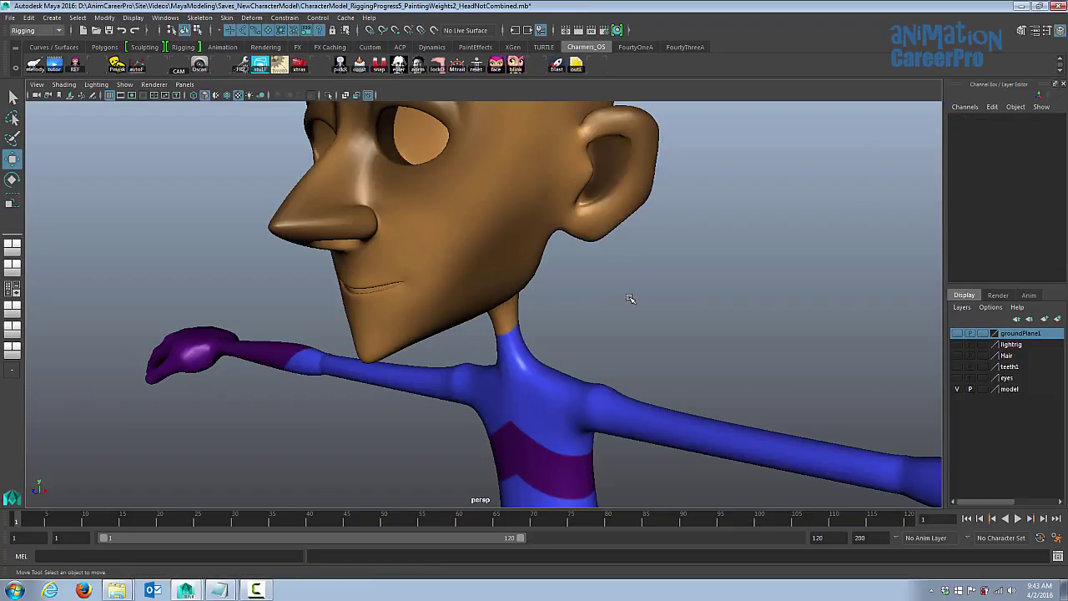
pyautogui.click(586, 239)
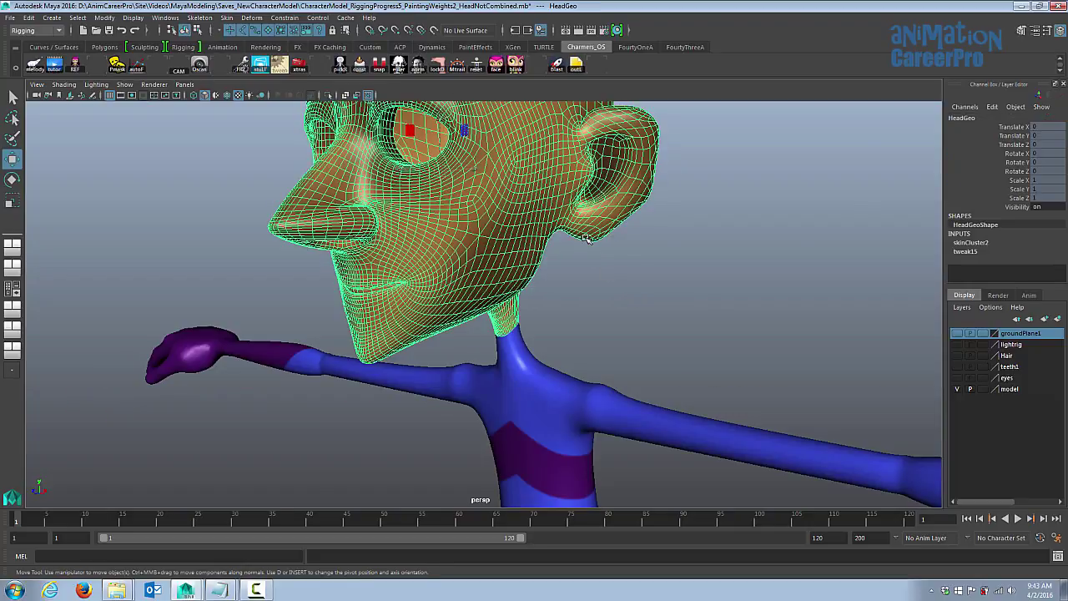
pyautogui.click(557, 374)
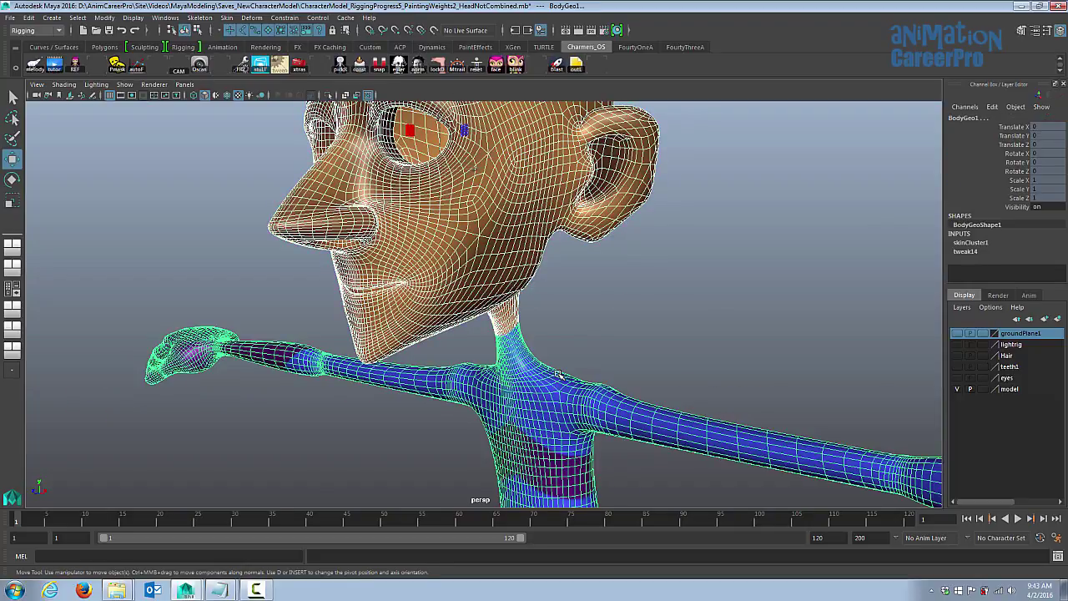
pyautogui.click(1022, 31)
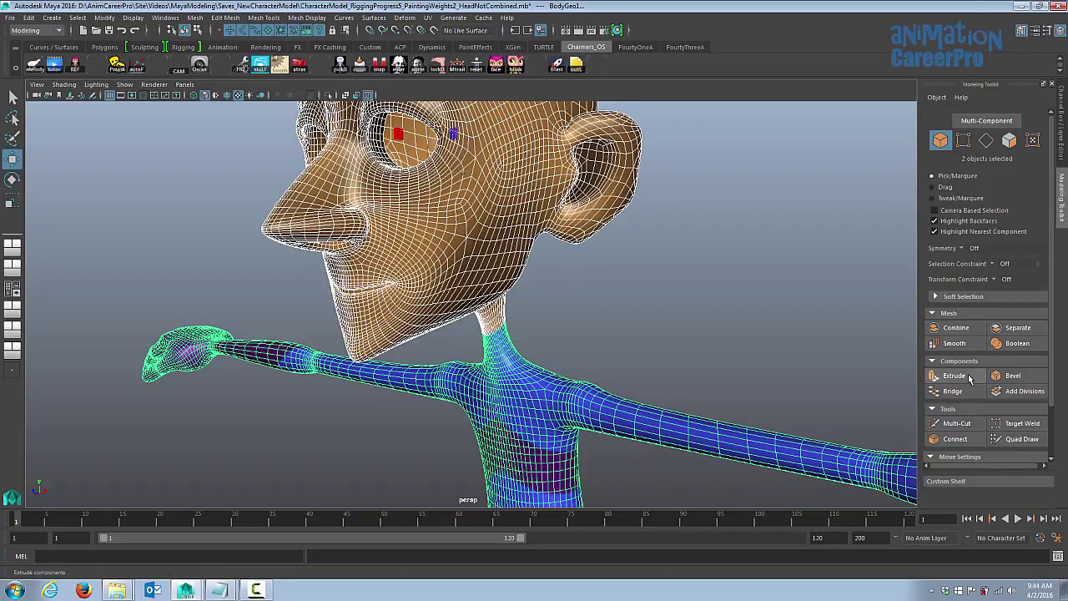
pyautogui.click(949, 329)
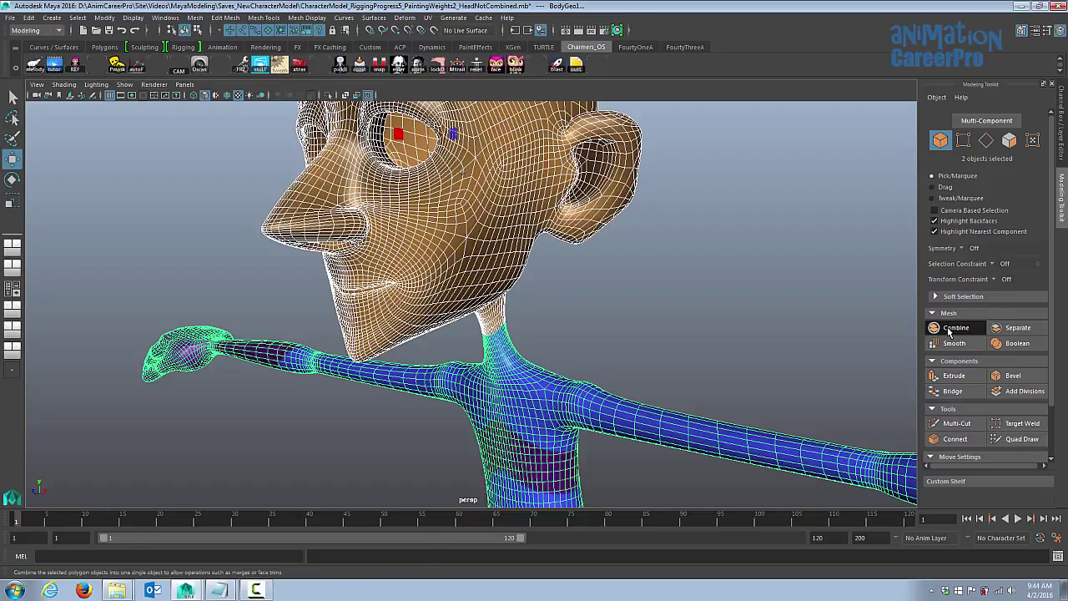
# Switch the combined mesh to vertex selection and select one vertex at the neck seam
pyautogui.keyDown('alt'); pyautogui.moveTo(518, 193); pyautogui.dragTo(743, 224, button='right'); pyautogui.keyUp('alt')
pyautogui.click(596, 237)
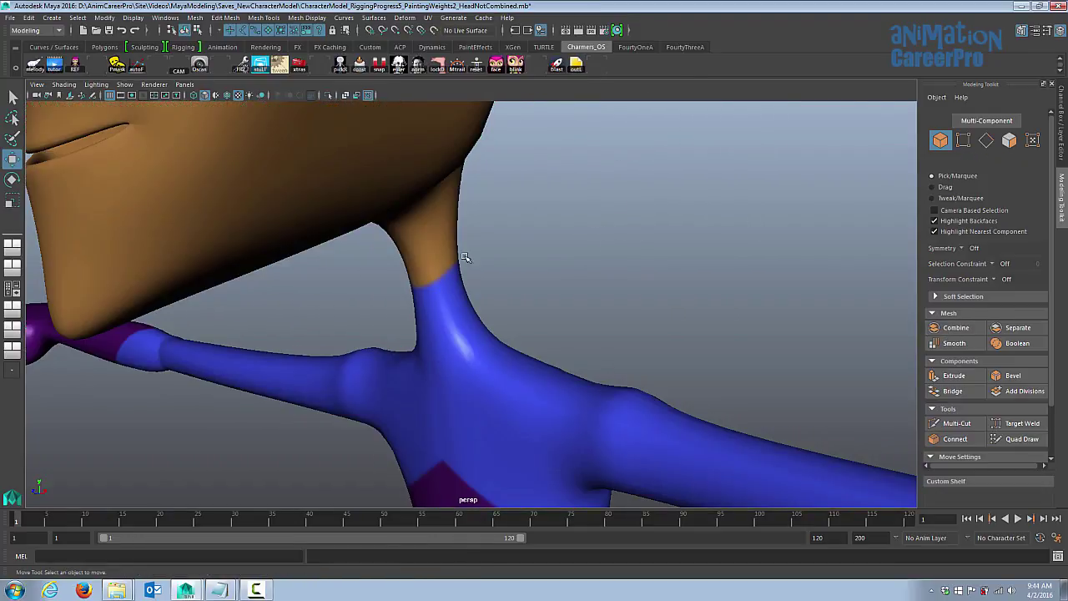
pyautogui.click(466, 257)
pyautogui.moveTo(552, 279); pyautogui.dragTo(512, 282, button='right')
pyautogui.scroll(3, 534, 281)
pyautogui.click(625, 267)
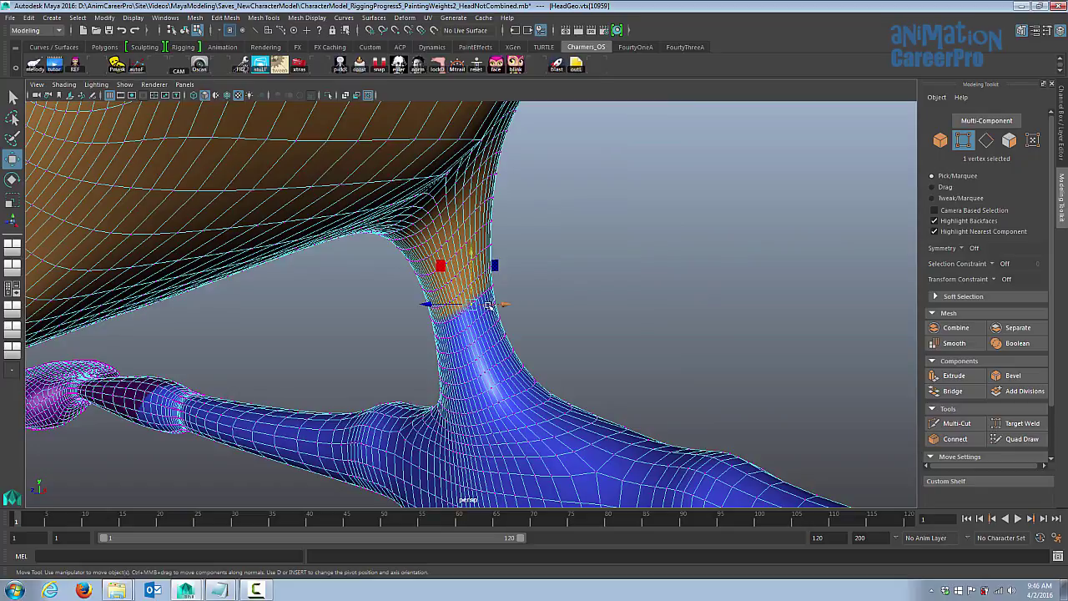
# Select the two overlapping vertices at one point of the neck seam in wireframe display
pyautogui.scroll(3, 484, 310)
pyautogui.keyDown('alt'); pyautogui.moveTo(586, 303); pyautogui.dragTo(342, 309); pyautogui.keyUp('alt')
pyautogui.keyDown('alt'); pyautogui.moveTo(342, 309); pyautogui.dragTo(941, 345, button='right'); pyautogui.keyUp('alt')
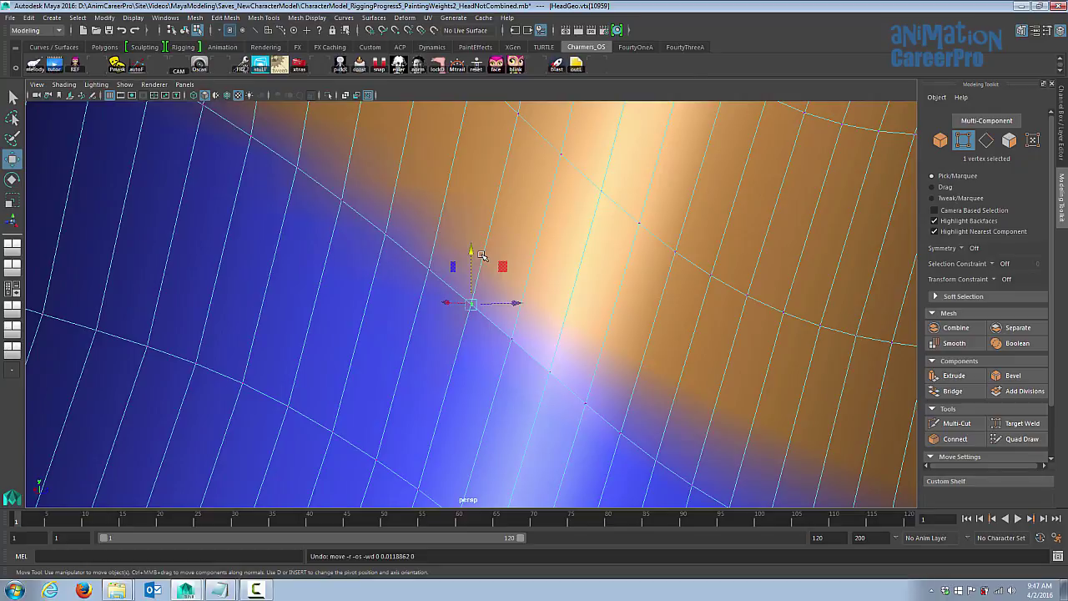
pyautogui.press('4')
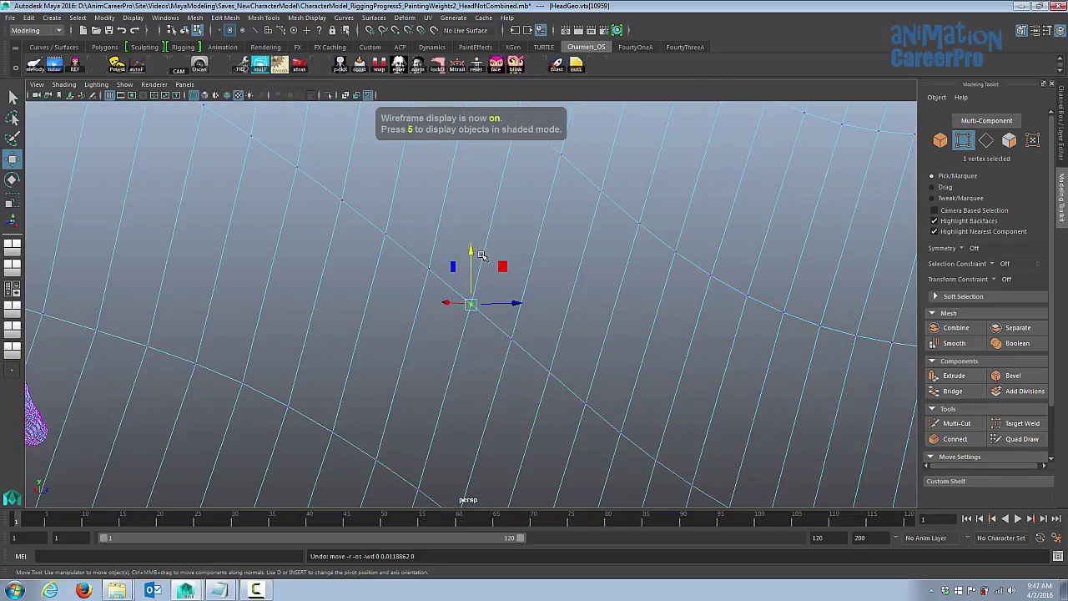
pyautogui.click(429, 269)
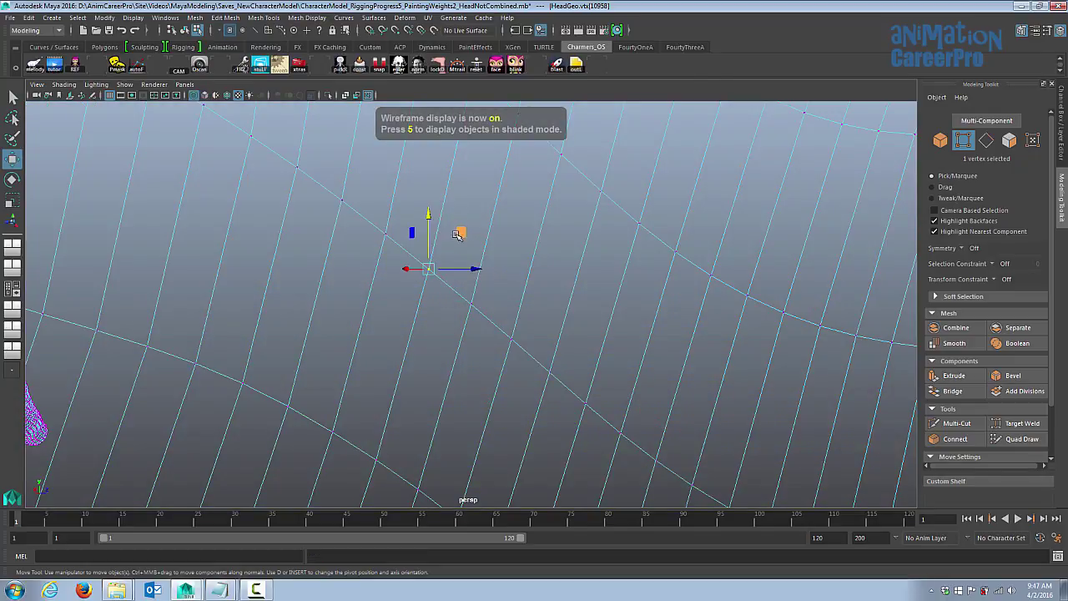
pyautogui.moveTo(453, 239); pyautogui.dragTo(492, 324)
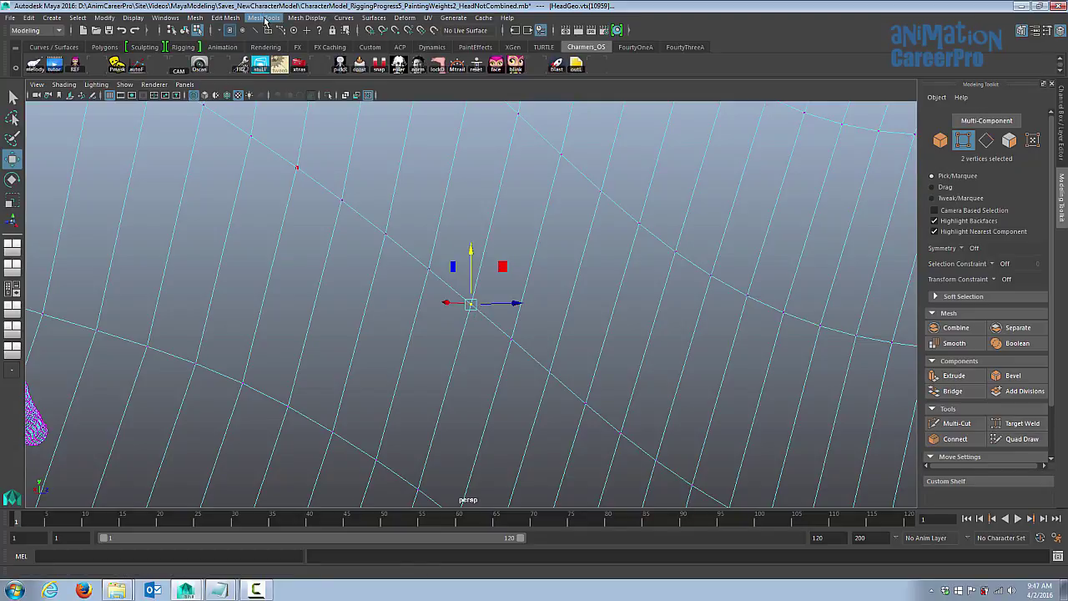
# Merge the two selected overlapping neck seam vertices into one
pyautogui.click(54, 33)
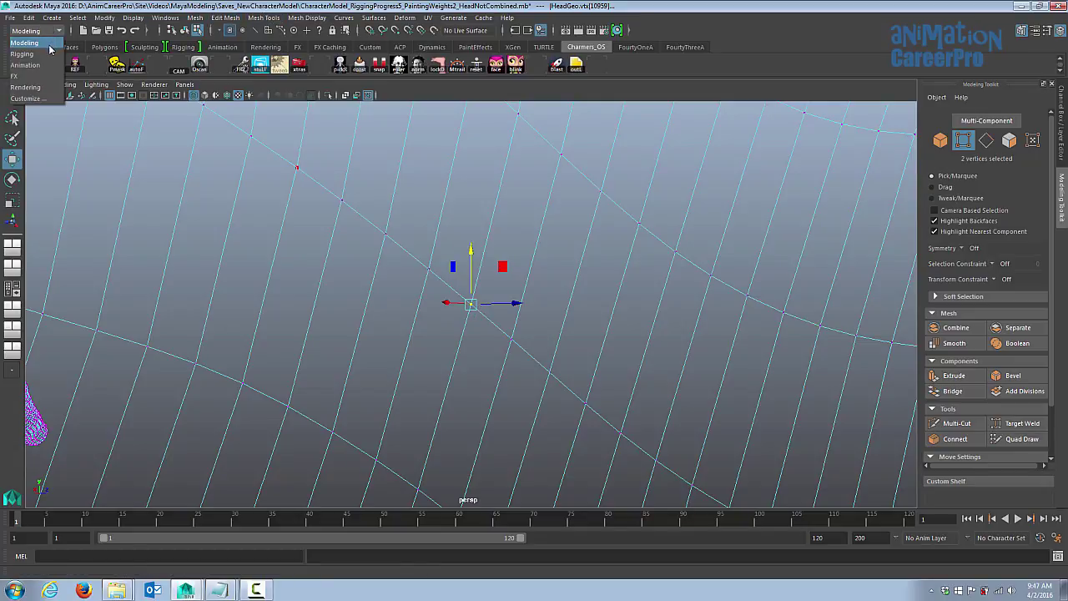
pyautogui.click(49, 44)
pyautogui.click(224, 18)
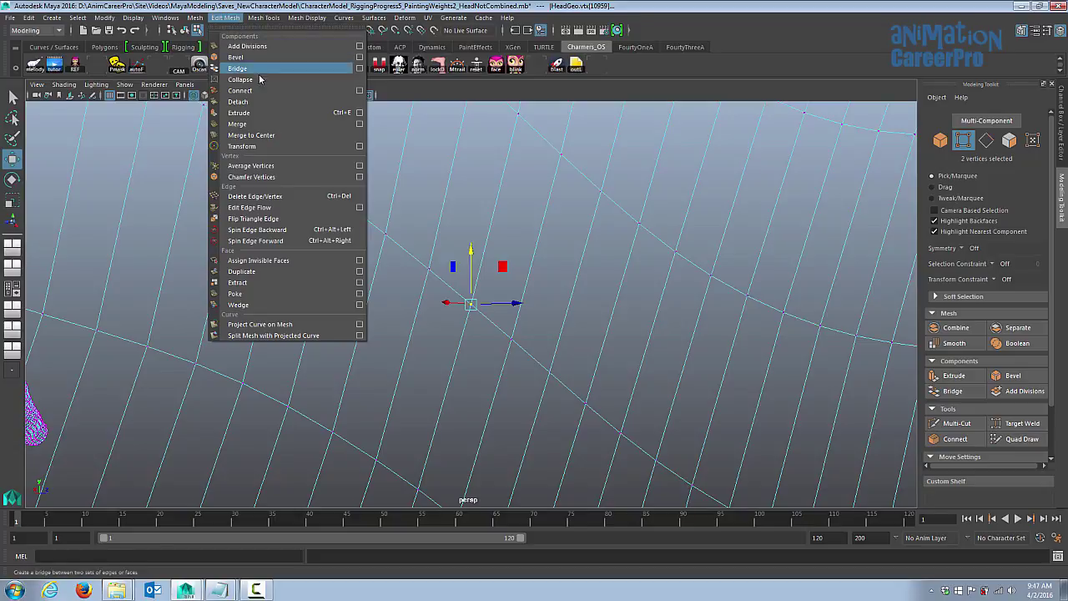
pyautogui.click(237, 123)
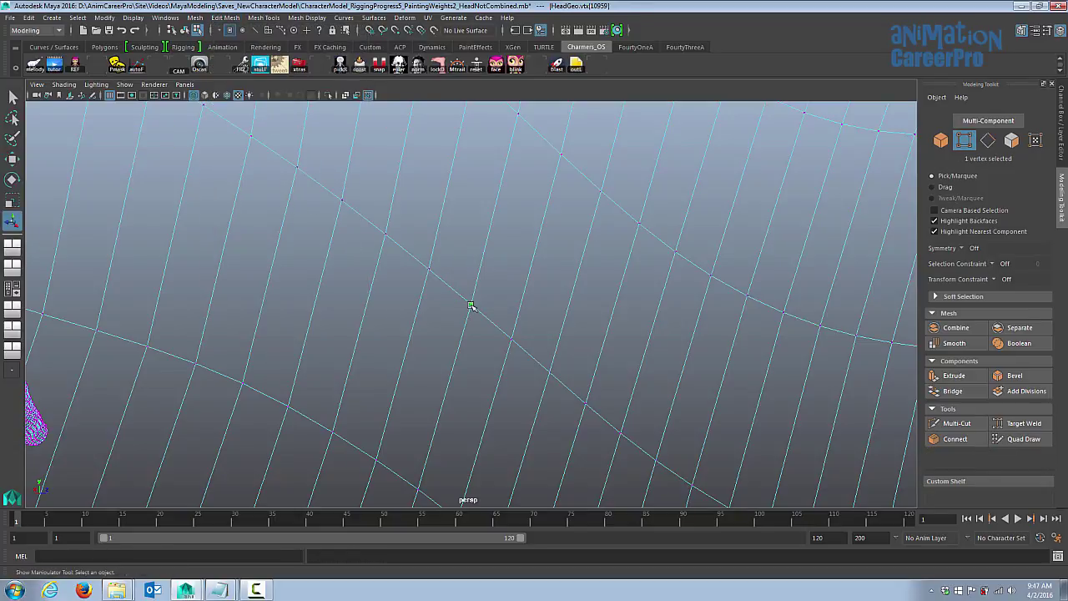
# Test-move the merged seam vertex and a vertex at the neighbouring unmerged seam point, undoing each move
pyautogui.press('w')
pyautogui.moveTo(472, 259); pyautogui.dragTo(486, 285)
pyautogui.hotkey('ctrl', 'z')
pyautogui.click(431, 271)
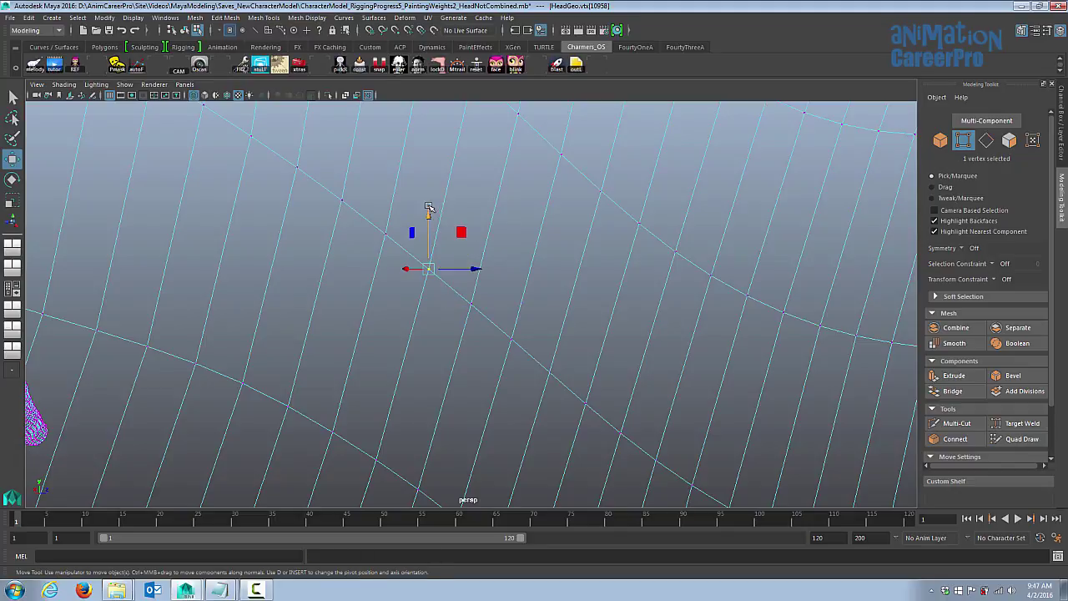
pyautogui.moveTo(429, 212); pyautogui.dragTo(428, 179)
pyautogui.hotkey('ctrl', 'z')
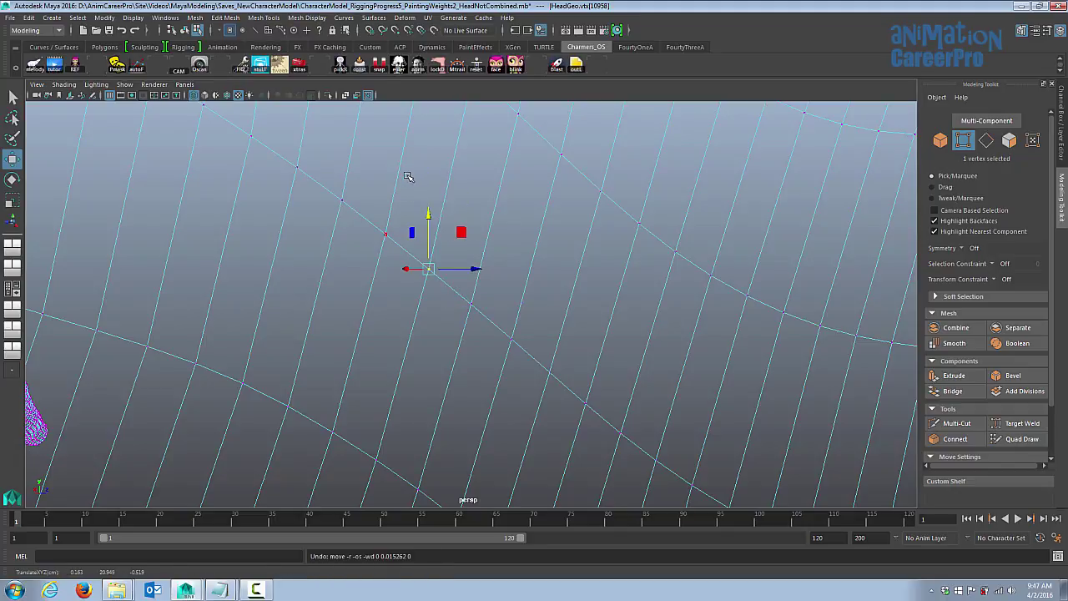
# Select both overlapping vertices at the neighbouring neck seam point and merge them
pyautogui.moveTo(419, 224); pyautogui.dragTo(447, 302)
pyautogui.click(220, 20)
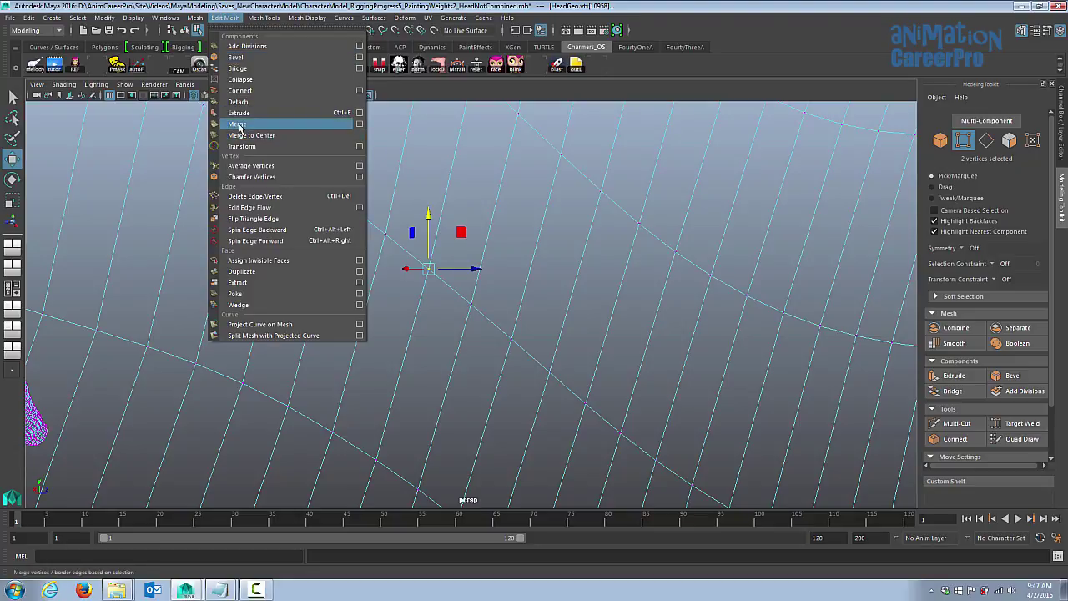
pyautogui.click(239, 125)
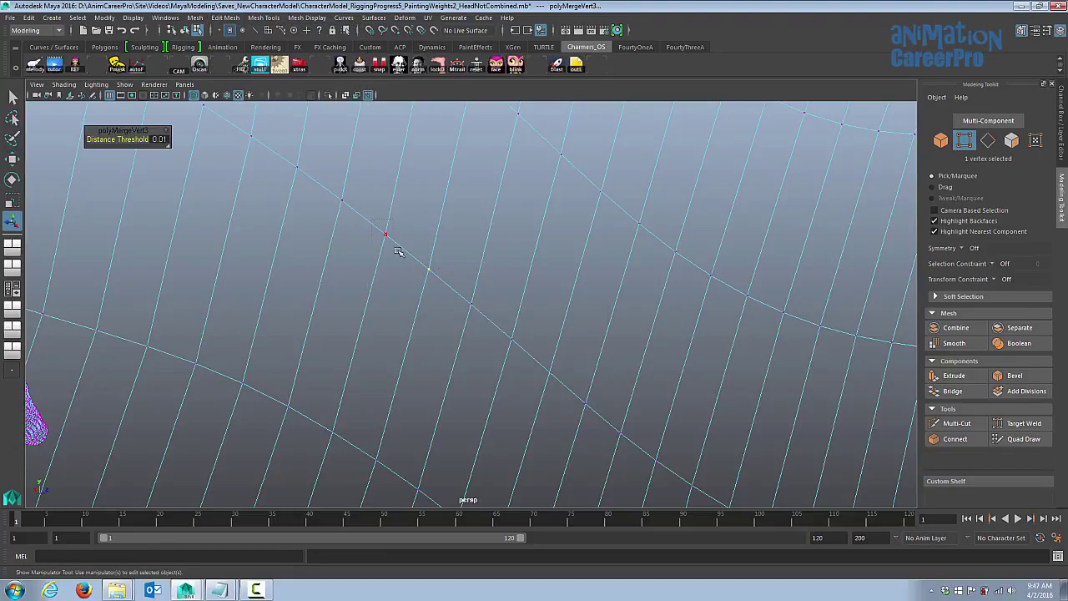
# Repeat the merge on the overlapping vertex pairs at the following points along the neck seam
pyautogui.keyDown('alt'); pyautogui.moveTo(395, 238); pyautogui.dragTo(383, 230); pyautogui.keyUp('alt')
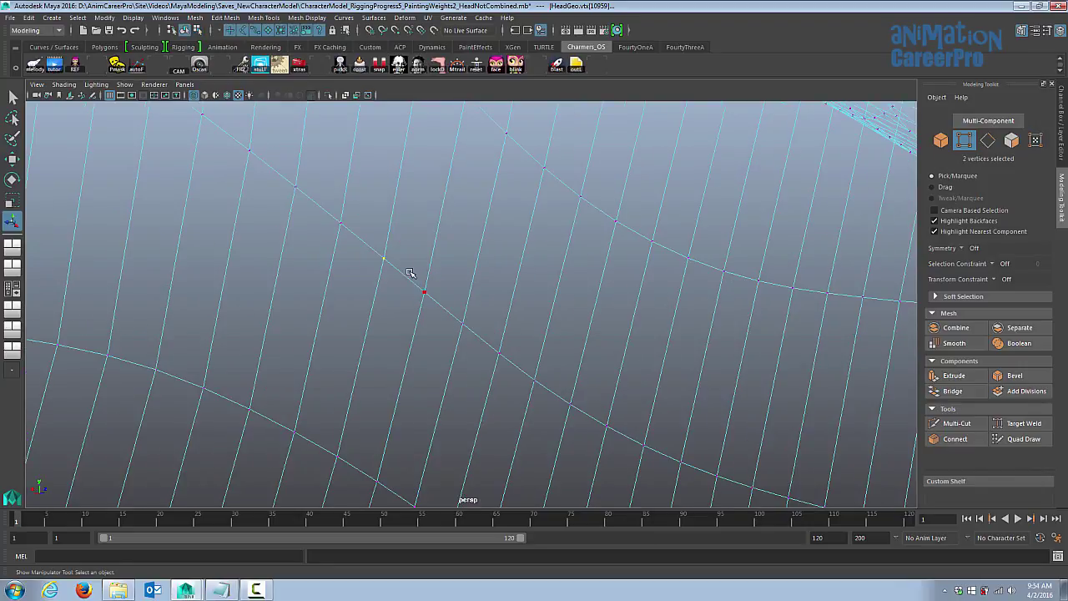
pyautogui.press('g')
pyautogui.keyDown('alt'); pyautogui.moveTo(410, 273); pyautogui.dragTo(374, 241); pyautogui.keyUp('alt')
pyautogui.press('g')
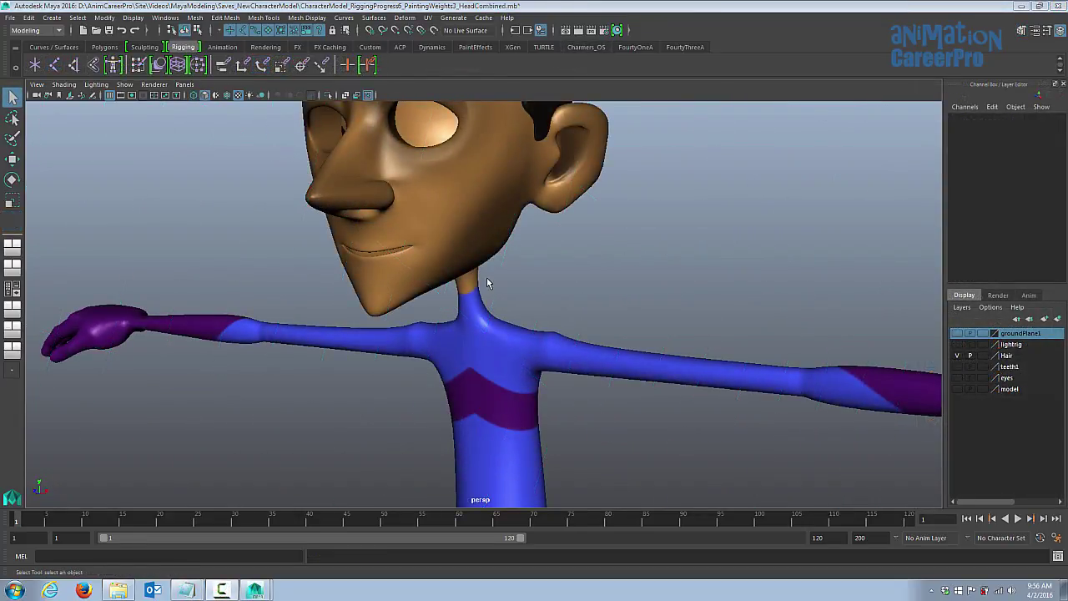
# Select the combined head and body mesh to view it as one continuous object
pyautogui.scroll(6, 486, 282)
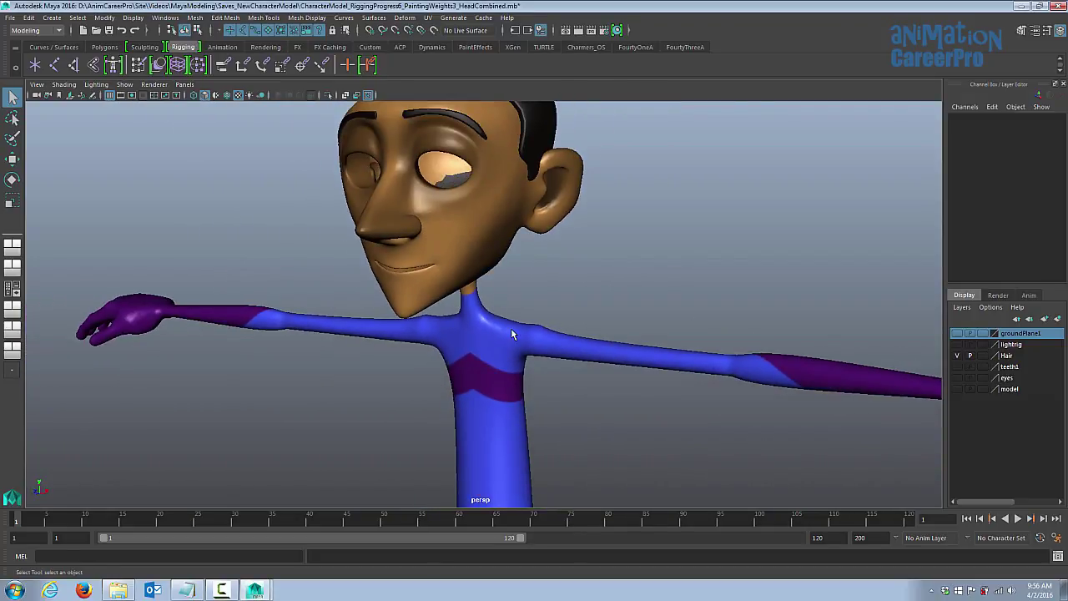
pyautogui.click(510, 334)
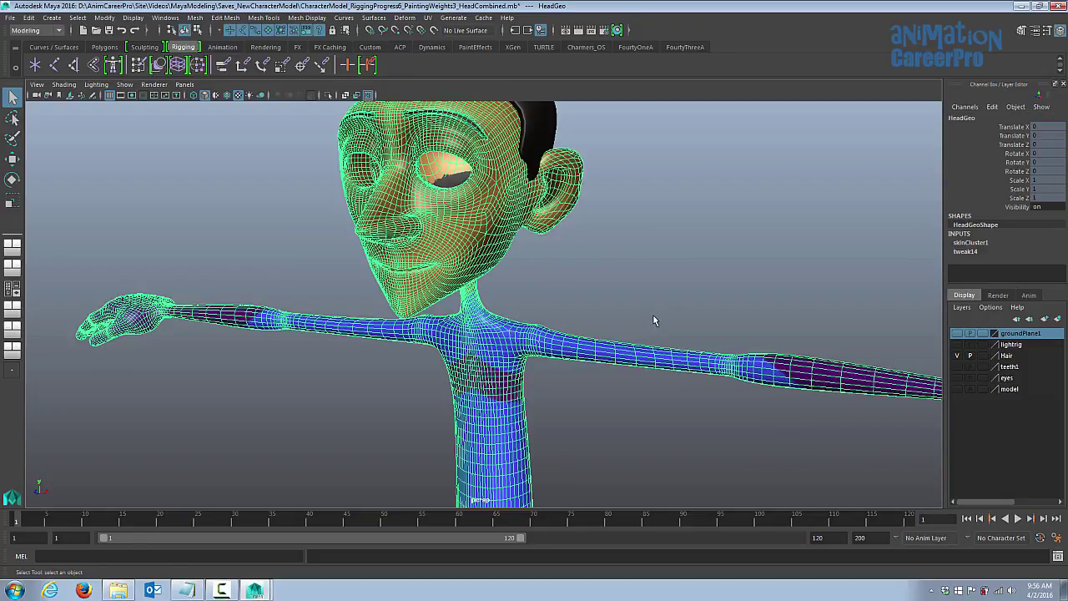
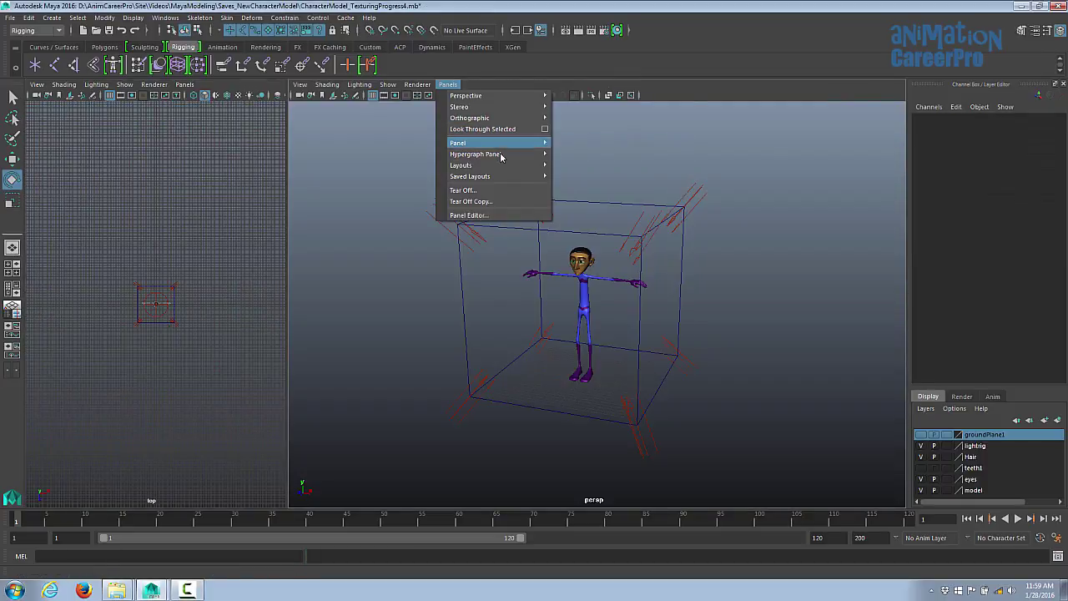
# Change the viewport layout to Three Panes Split Left
pyautogui.moveTo(501, 168)
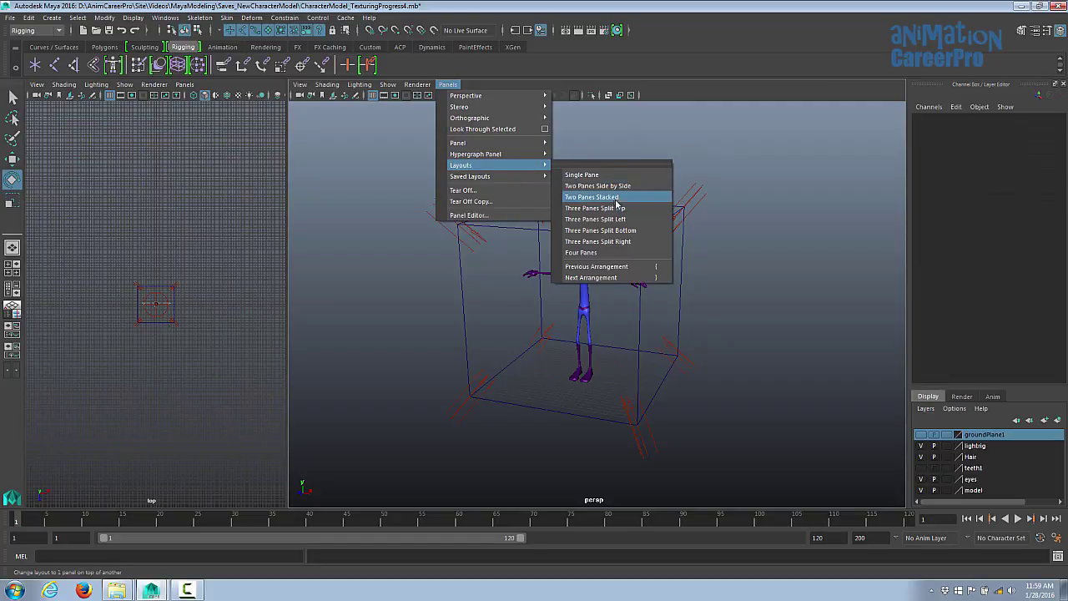
pyautogui.click(630, 222)
pyautogui.moveTo(678, 215)
pyautogui.keyDown('alt'); pyautogui.mouseDown()
pyautogui.moveTo(626, 225)
pyautogui.moveTo(683, 219)
pyautogui.mouseUp(); pyautogui.keyUp('alt')
# Replace the top view with the Outliner and narrow its pane to enlarge the perspective view
pyautogui.click(185, 85)
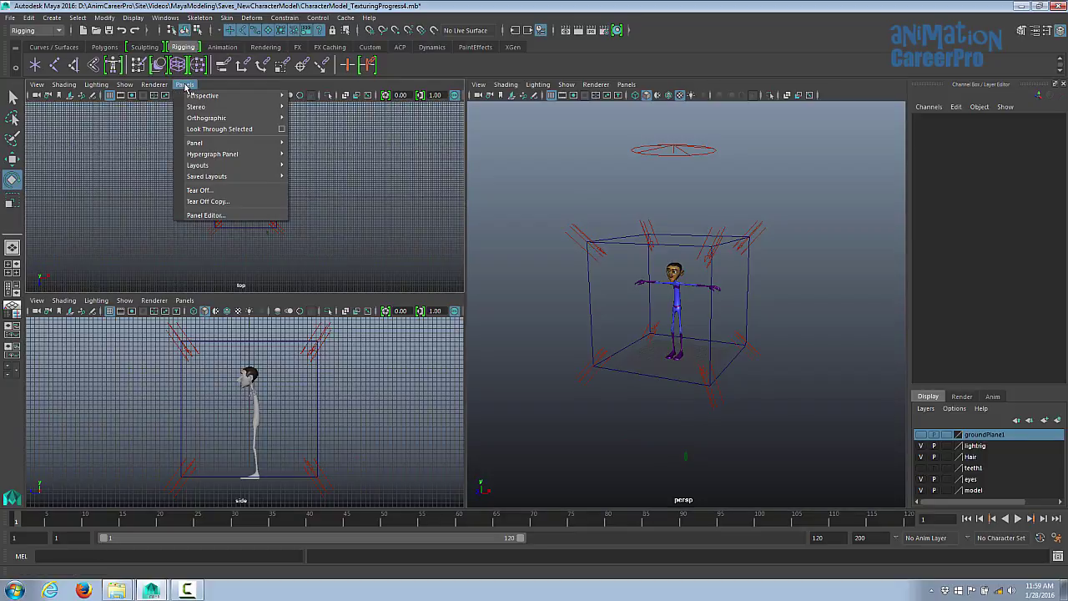
pyautogui.moveTo(215, 142)
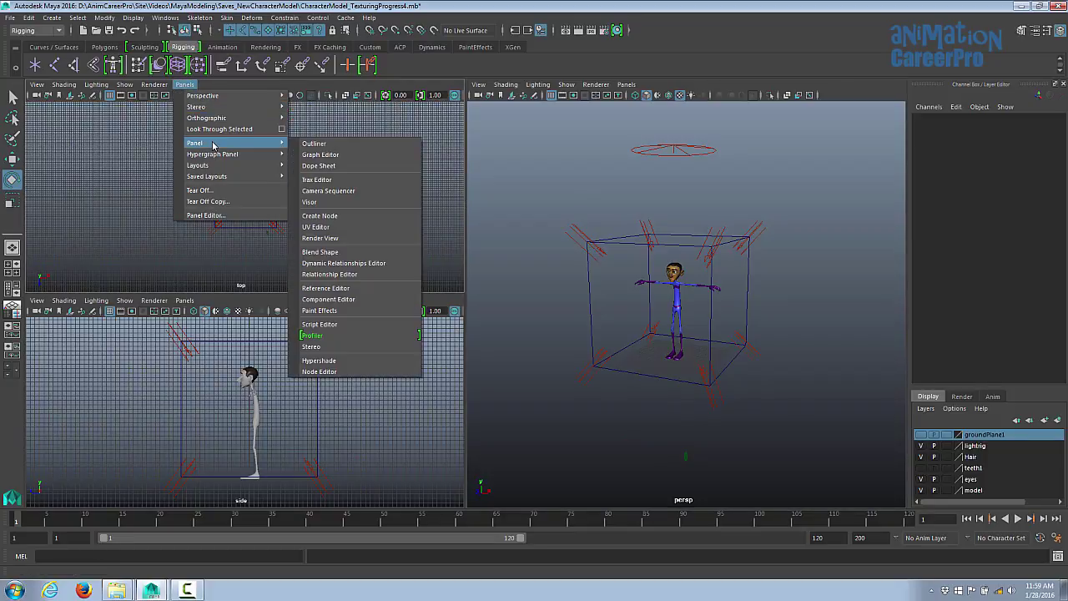
pyautogui.click(310, 143)
pyautogui.moveTo(467, 260); pyautogui.dragTo(412, 259)
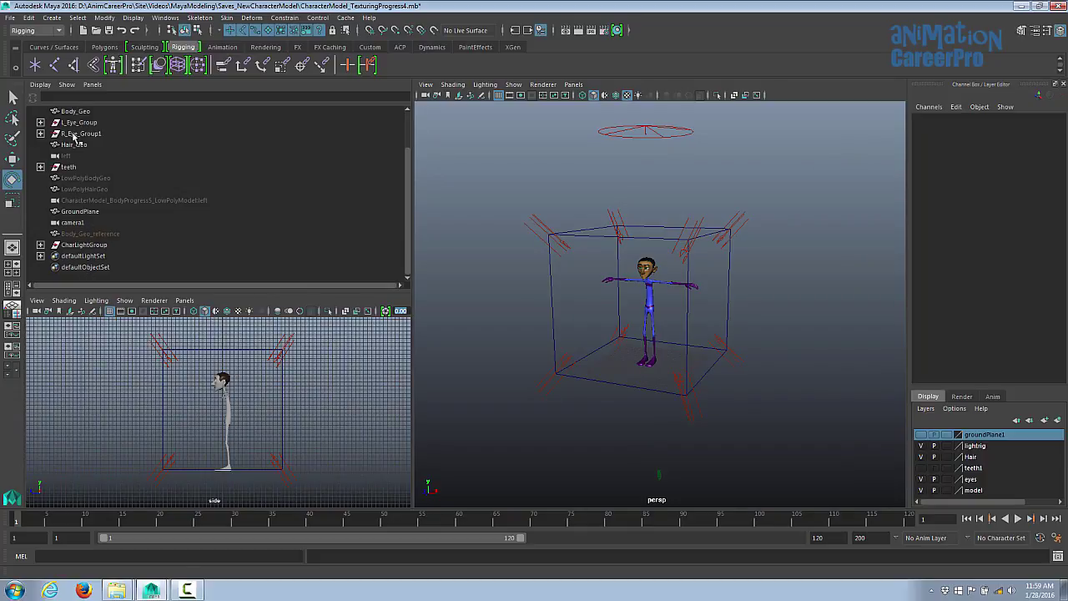
pyautogui.moveTo(412, 222); pyautogui.dragTo(389, 221)
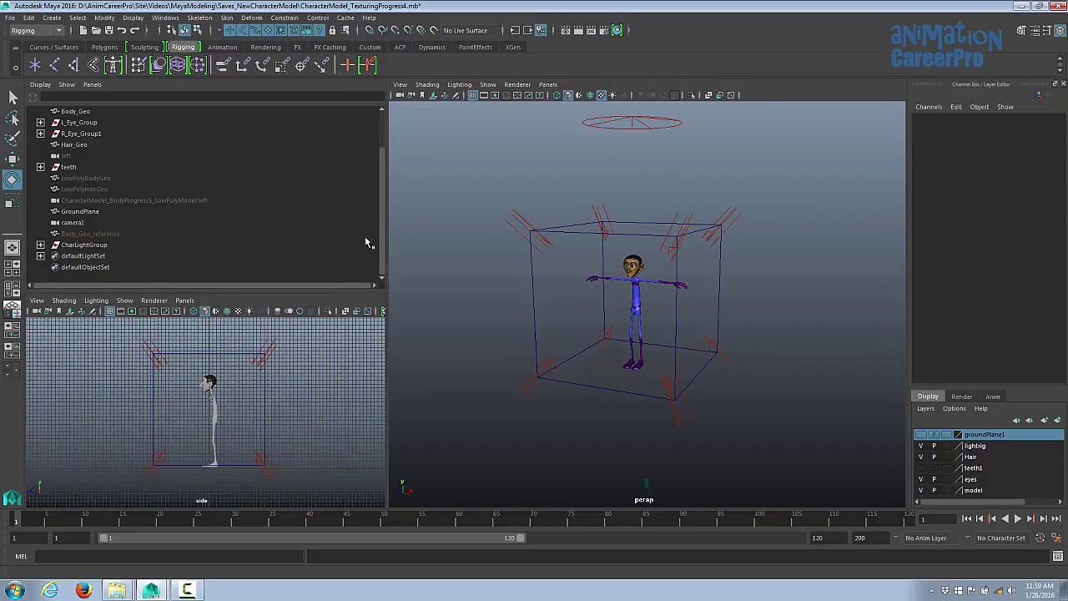
# Replace the side view with the Hypergraph Hierarchy and narrow the pane to give the perspective view more room
pyautogui.click(185, 301)
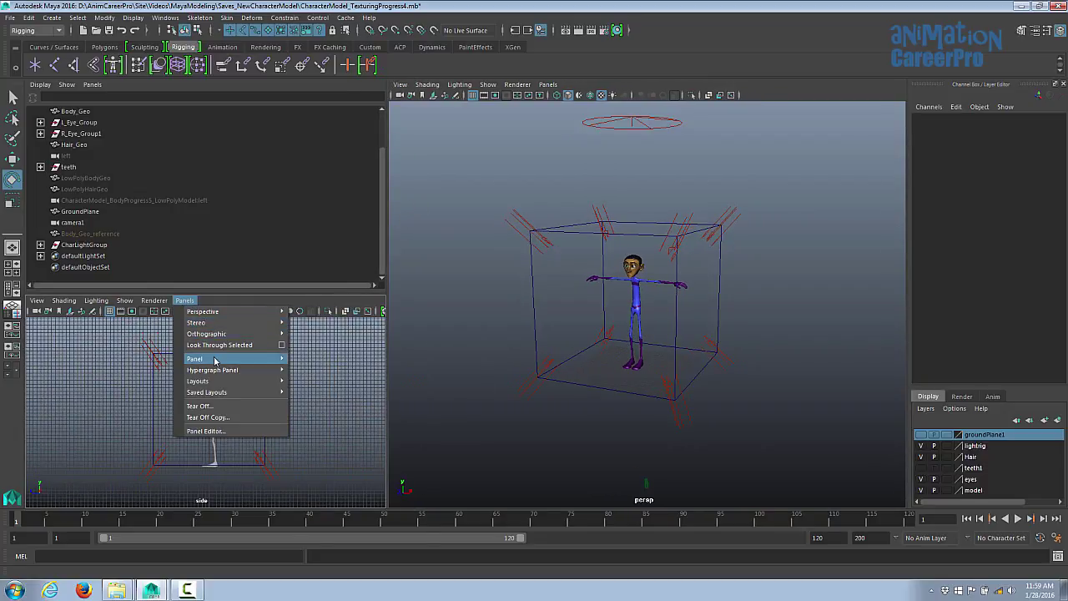
pyautogui.moveTo(216, 370)
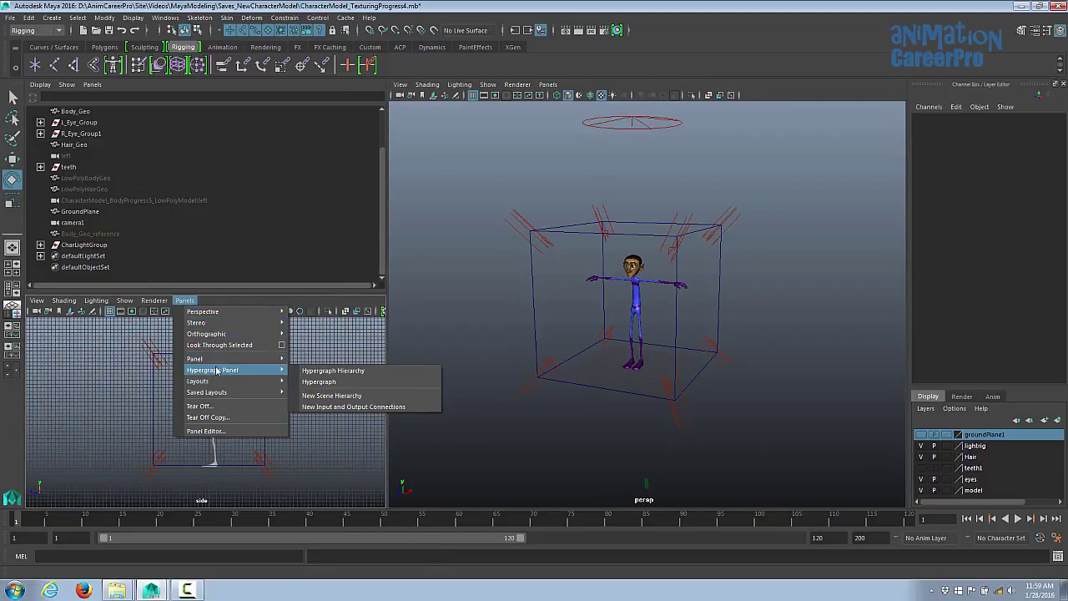
pyautogui.click(334, 373)
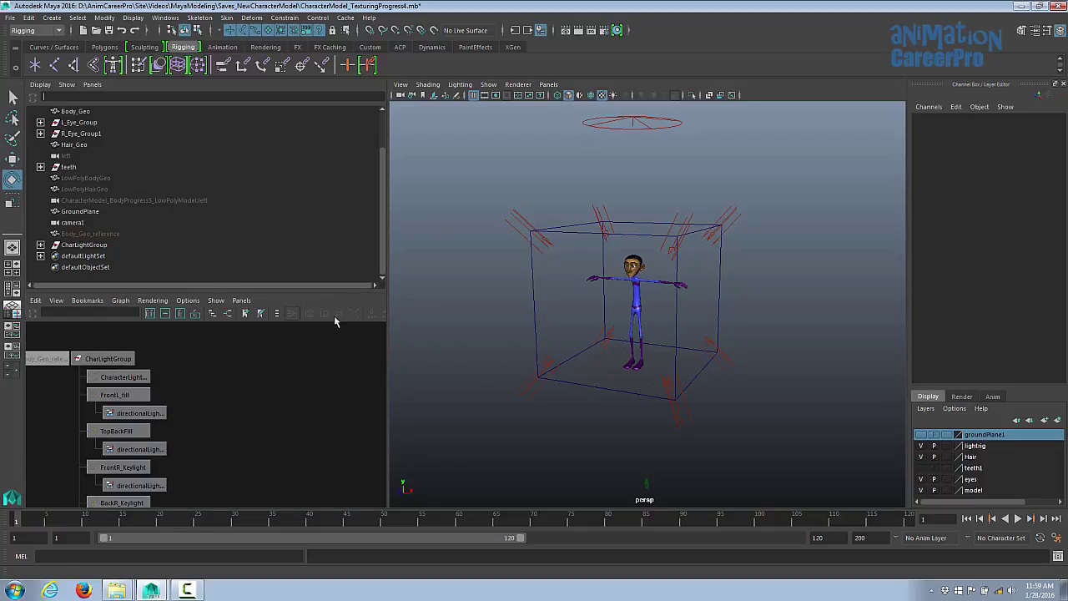
pyautogui.scroll(-1, 122, 362)
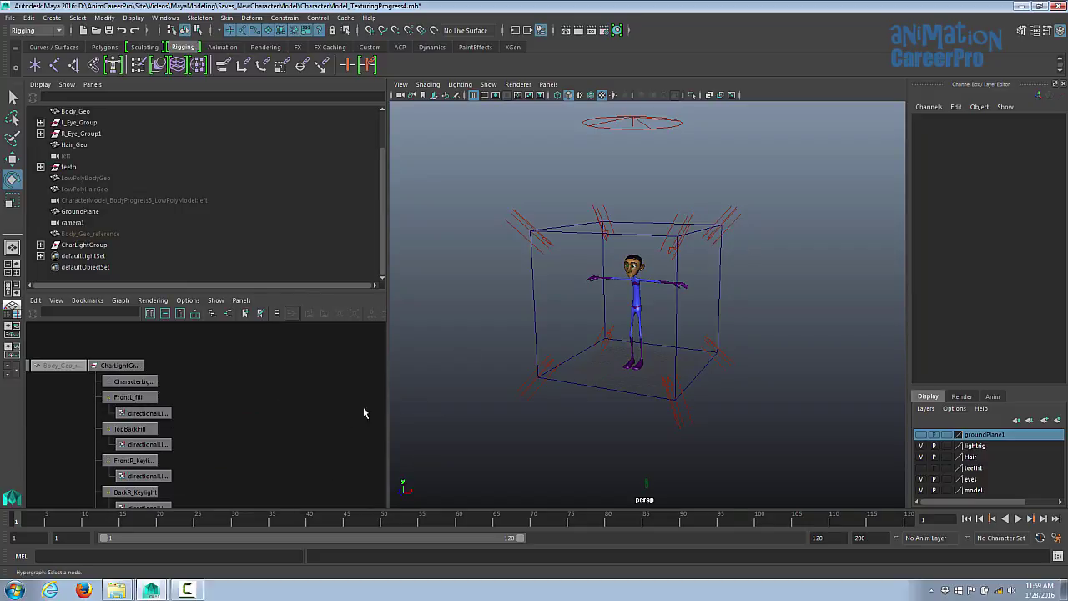
pyautogui.moveTo(387, 404); pyautogui.dragTo(353, 405)
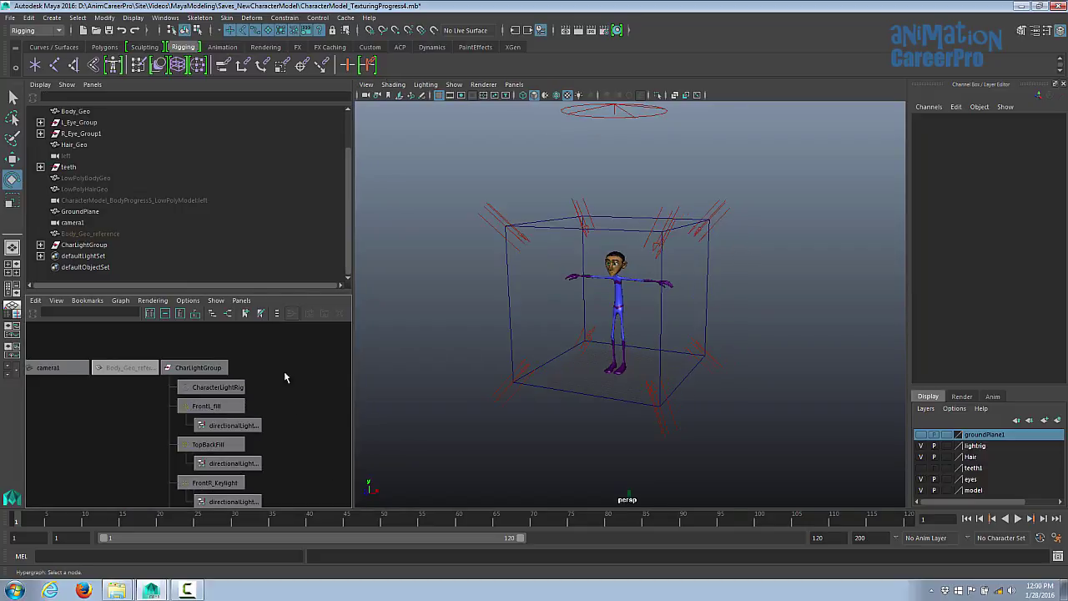
pyautogui.scroll(-1, 302, 364)
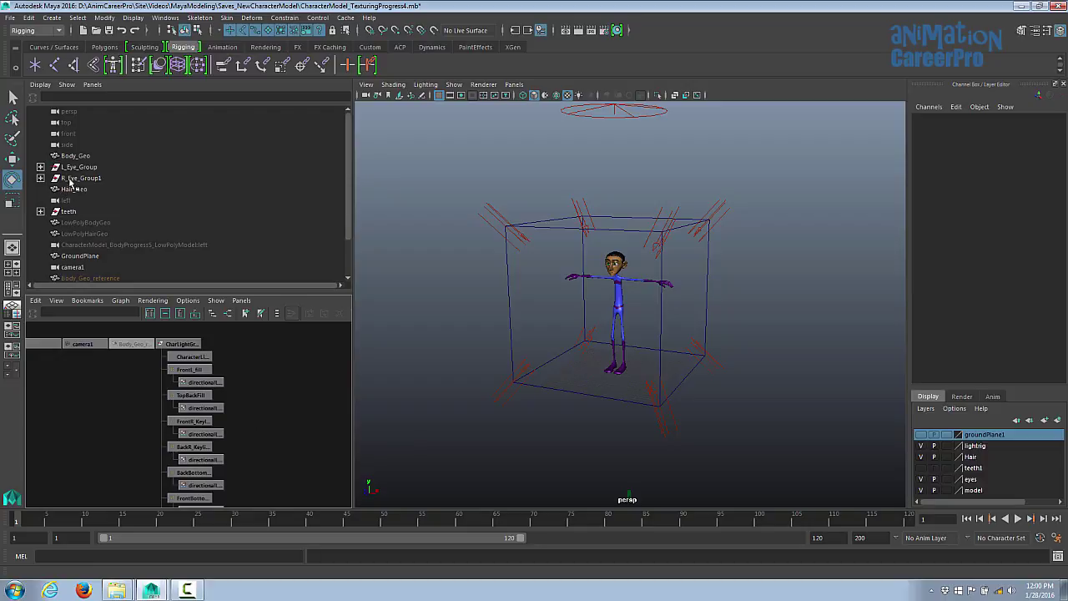
# Expand and collapse L_Eye_Group in the Outliner and compare it with the eye groups in the Hypergraph
pyautogui.click(40, 166)
pyautogui.click(41, 168)
pyautogui.click(41, 169)
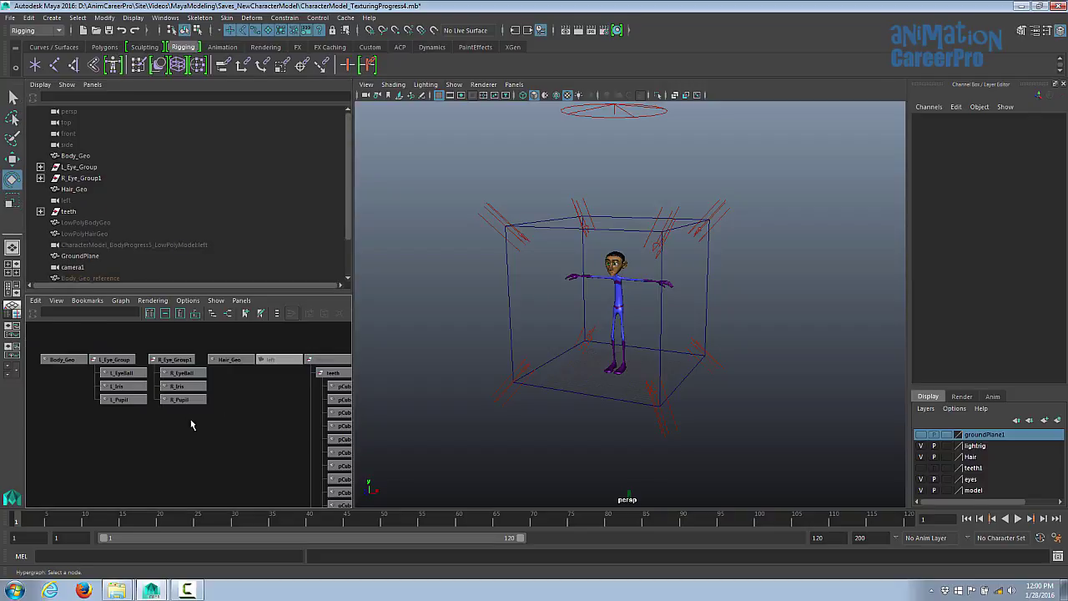
pyautogui.moveTo(222, 295); pyautogui.dragTo(222, 298)
pyautogui.moveTo(274, 409)
pyautogui.keyDown('alt'); pyautogui.mouseDown(button='right')
pyautogui.moveTo(230, 414)
pyautogui.moveTo(274, 412)
pyautogui.mouseUp(button='right'); pyautogui.keyUp('alt')
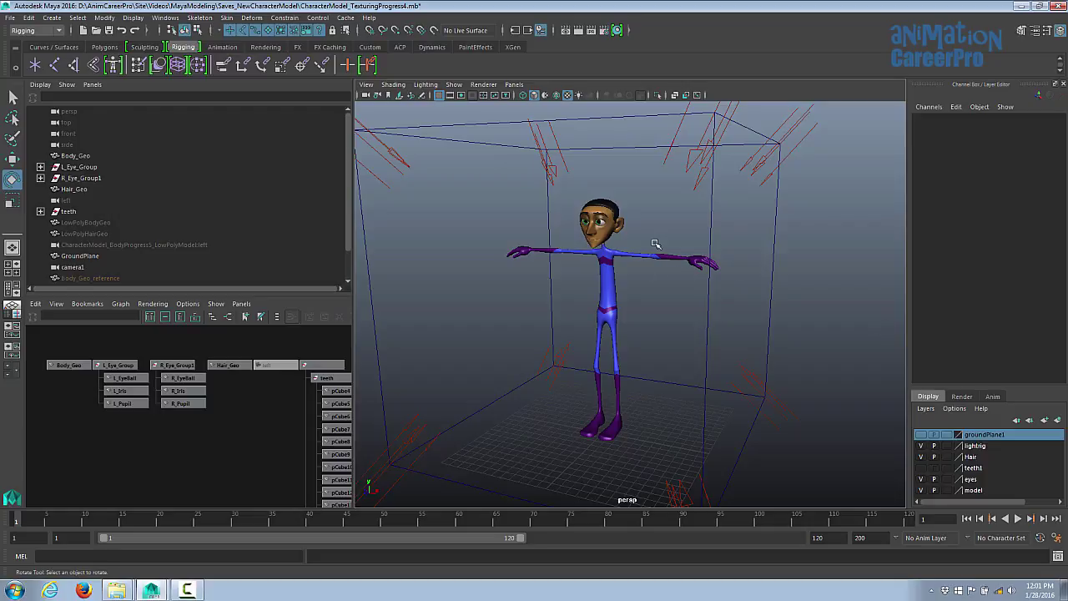
# Select Body_Geo, L_Eye_Group and R_Eye_Group1 one after another in the Hypergraph to see their geometry on the character
pyautogui.click(65, 367)
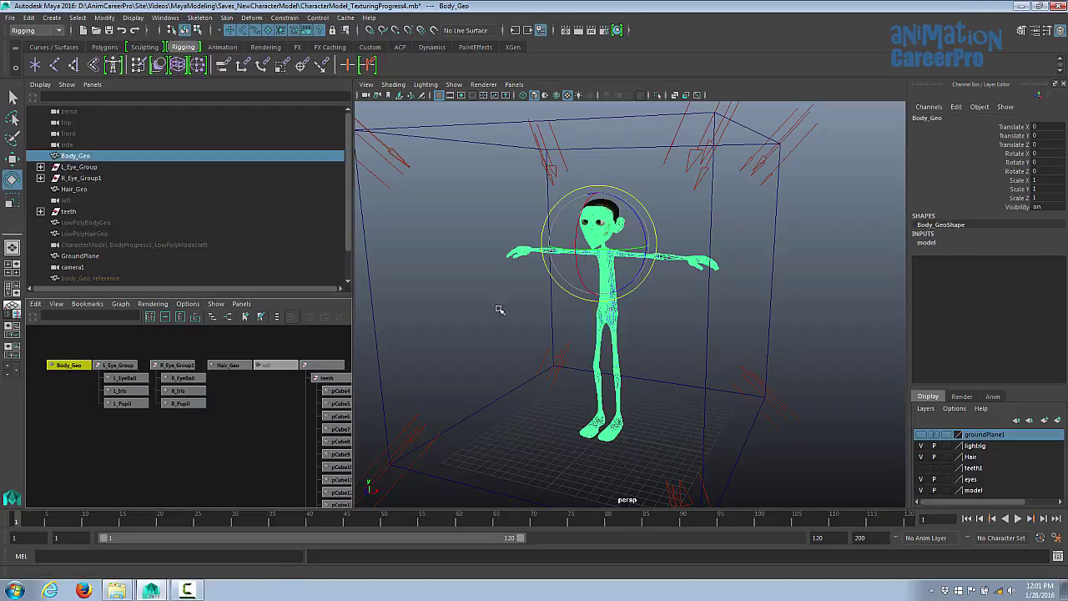
pyautogui.click(114, 364)
pyautogui.click(176, 364)
pyautogui.press('f')
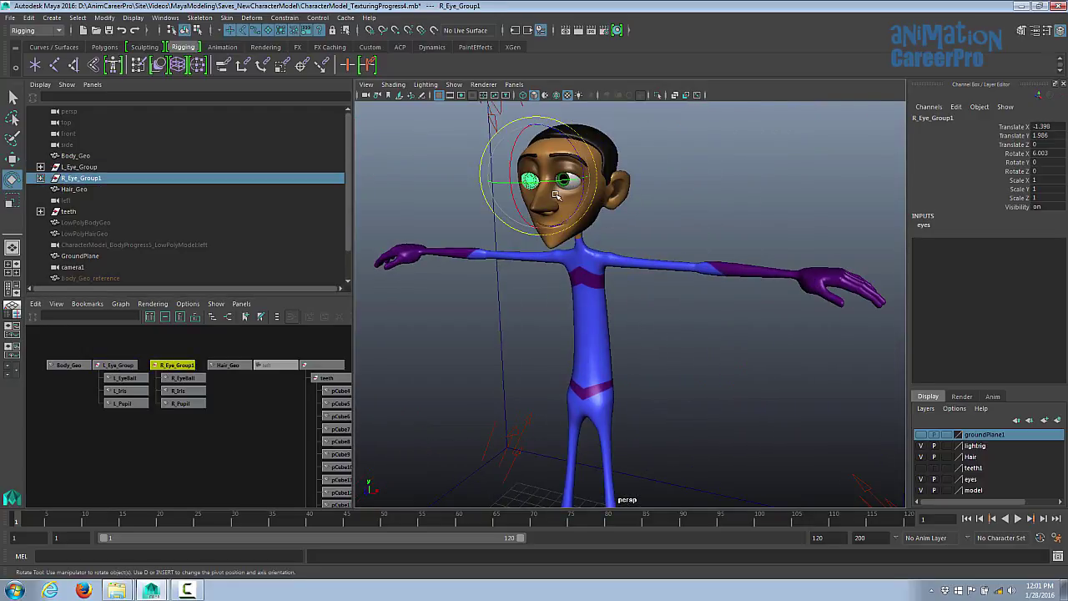
# Select L_EyeBall, L_Iris and L_Pupil one after another under L_Eye_Group in the Hypergraph
pyautogui.click(125, 378)
pyautogui.click(123, 391)
pyautogui.click(123, 403)
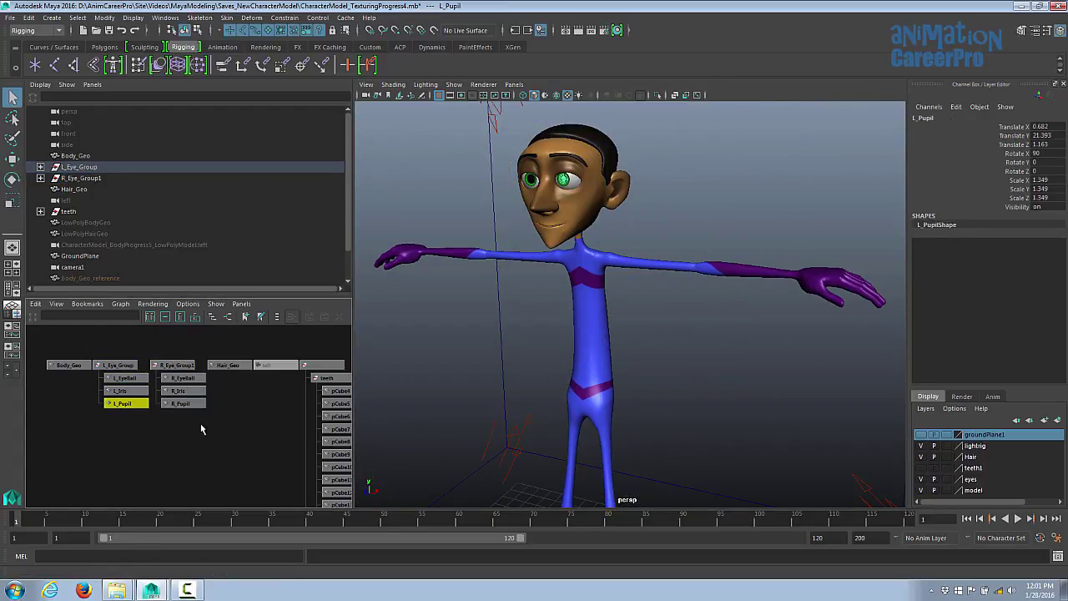
# Select Hair_Geo and the top teeth group in the Hypergraph and view the teeth node's options
pyautogui.click(231, 366)
pyautogui.keyDown('alt'); pyautogui.moveTo(267, 415); pyautogui.dragTo(140, 421, button='middle'); pyautogui.keyUp('alt')
pyautogui.click(197, 371)
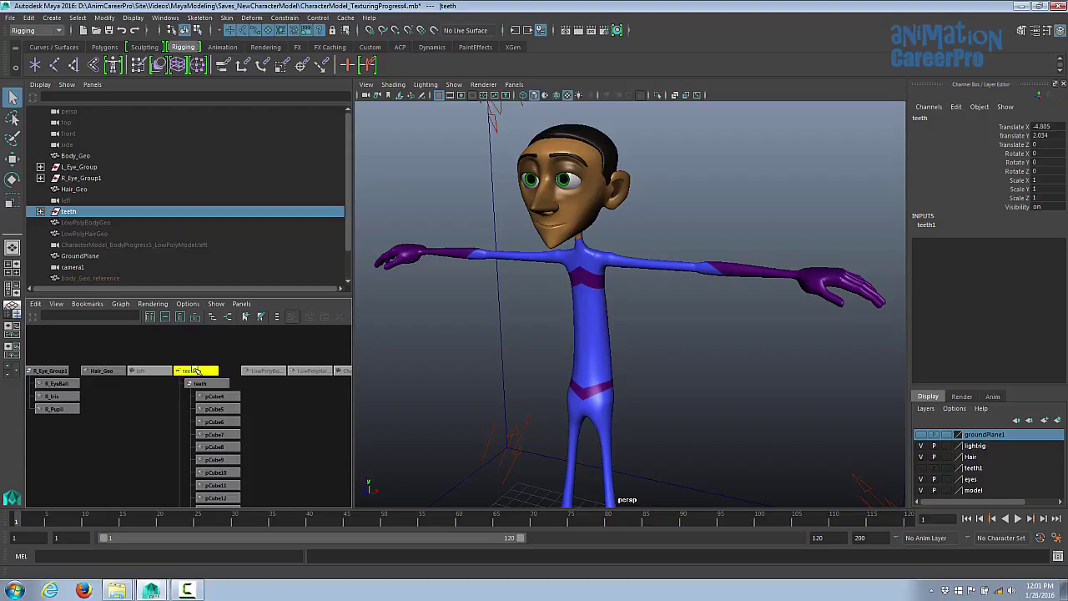
pyautogui.rightClick(193, 370)
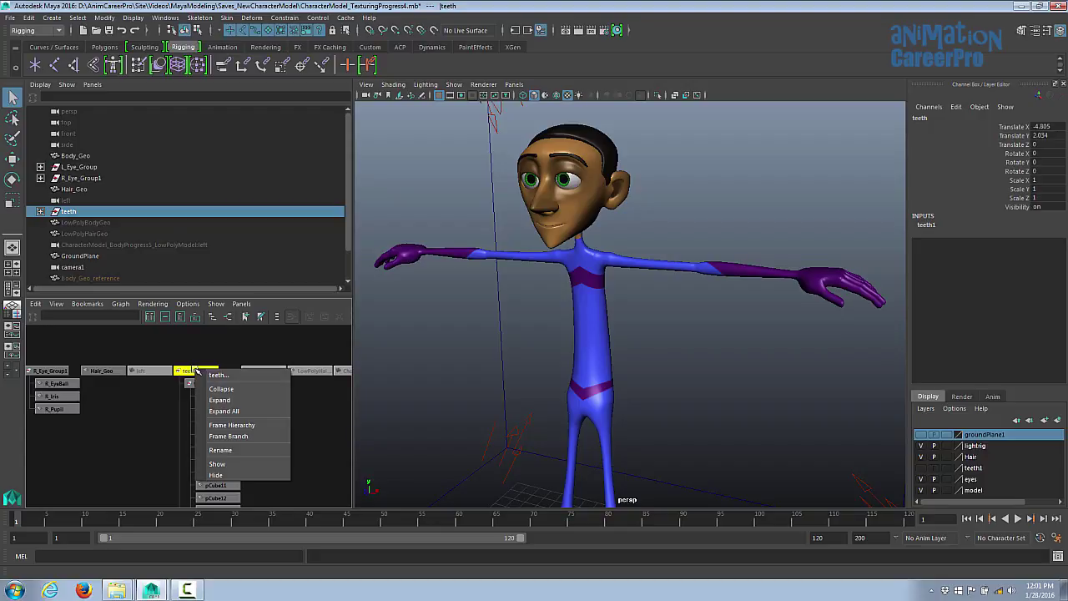
pyautogui.click(237, 474)
pyautogui.scroll(3, 590, 285)
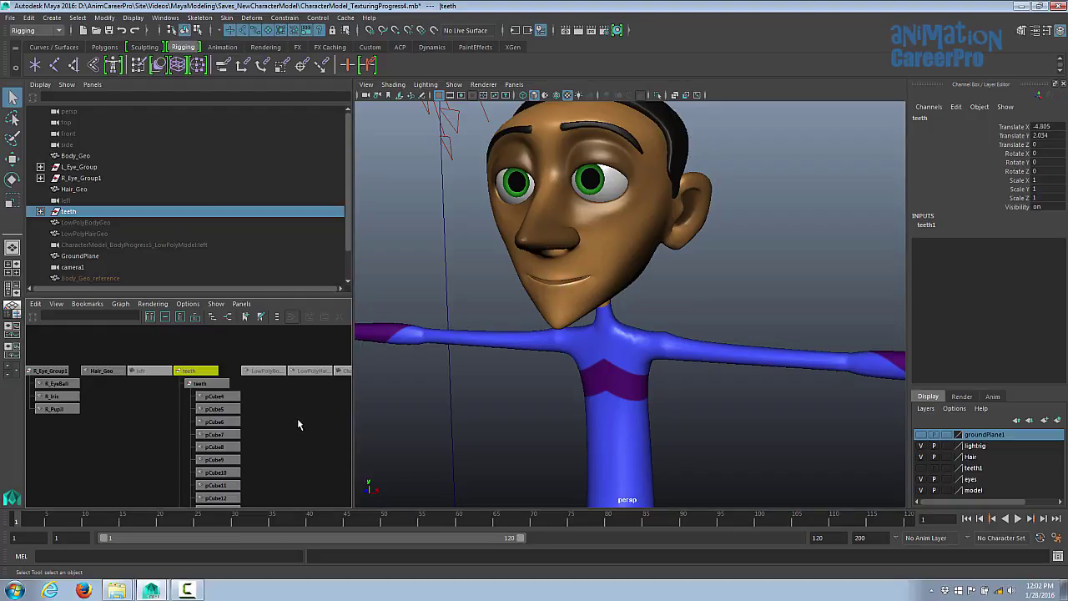
# Inspect the remaining Hypergraph nodes, selecting Body_Geo_reference and CharLightGroup
pyautogui.keyDown('alt'); pyautogui.moveTo(297, 424); pyautogui.dragTo(249, 430, button='right'); pyautogui.keyUp('alt')
pyautogui.keyDown('alt'); pyautogui.moveTo(249, 431); pyautogui.dragTo(214, 434, button='middle'); pyautogui.keyUp('alt')
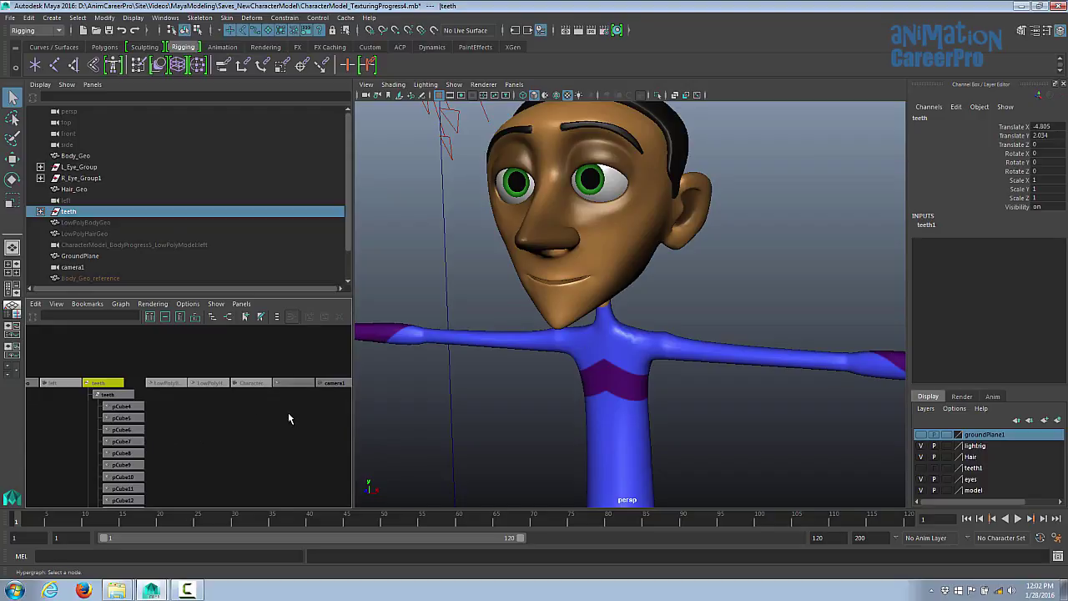
pyautogui.keyDown('alt'); pyautogui.moveTo(290, 418); pyautogui.dragTo(234, 415, button='middle'); pyautogui.keyUp('alt')
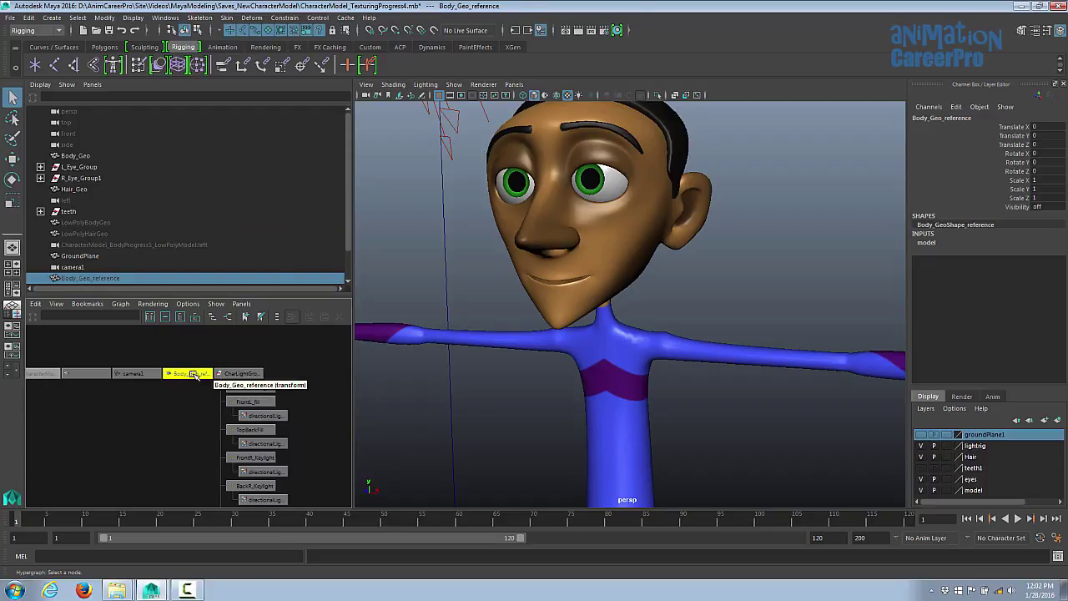
pyautogui.click(247, 375)
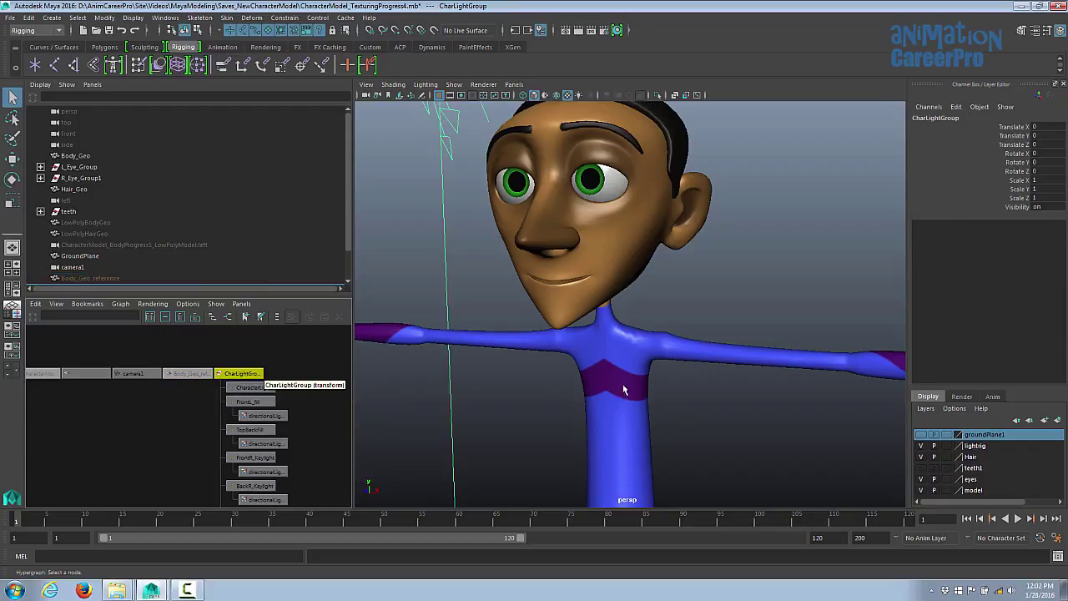
# Select the CharacterLightRig box around the character in the perspective view
pyautogui.keyDown('alt'); pyautogui.moveTo(596, 381); pyautogui.dragTo(682, 390); pyautogui.keyUp('alt')
pyautogui.keyDown('alt'); pyautogui.moveTo(682, 391); pyautogui.dragTo(381, 402, button='right'); pyautogui.keyUp('alt')
pyautogui.click(750, 337)
pyautogui.scroll(-3, 749, 337)
pyautogui.keyDown('alt'); pyautogui.moveTo(744, 341); pyautogui.dragTo(785, 288); pyautogui.keyUp('alt')
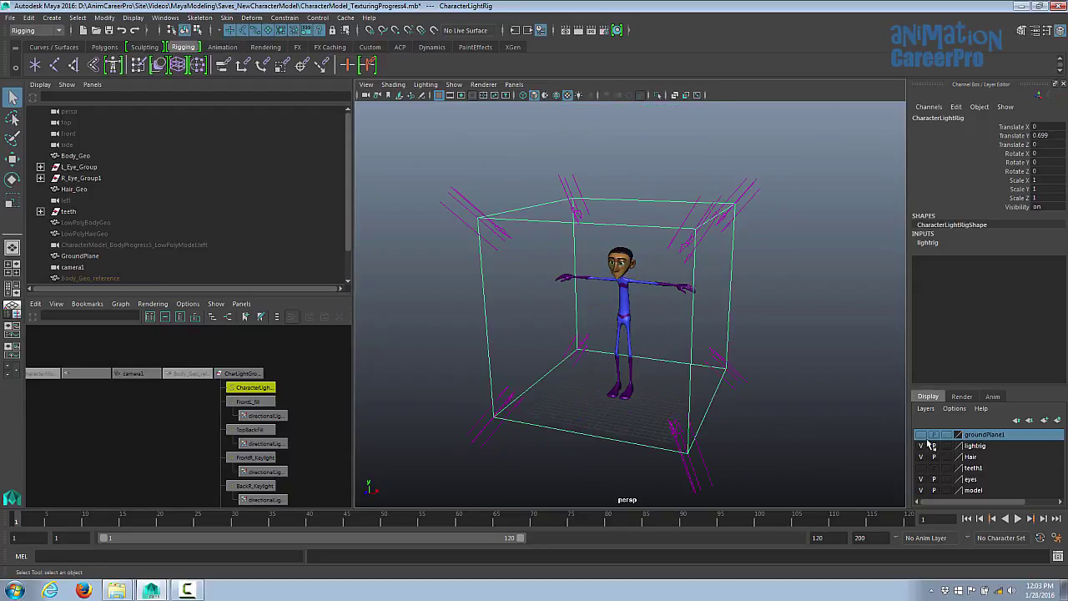
# Hide the lightrig display layer and frame the character in the perspective view
pyautogui.click(920, 435)
pyautogui.click(921, 435)
pyautogui.scroll(-2, 835, 418)
pyautogui.click(922, 446)
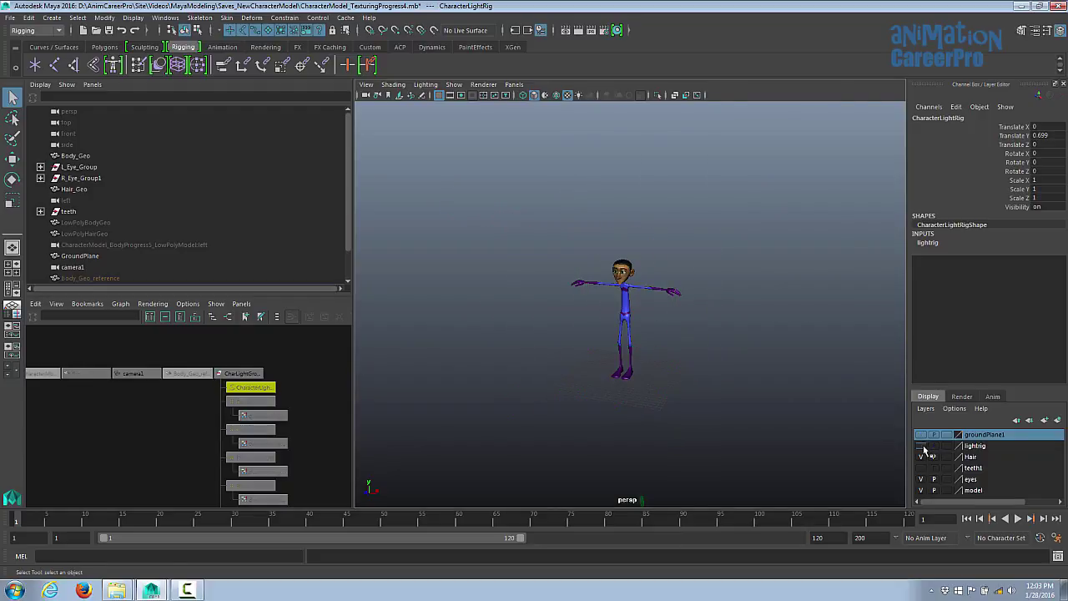
pyautogui.keyDown('alt'); pyautogui.moveTo(797, 399); pyautogui.dragTo(795, 394); pyautogui.keyUp('alt')
pyautogui.keyDown('alt'); pyautogui.moveTo(795, 394); pyautogui.dragTo(999, 403, button='right'); pyautogui.keyUp('alt')
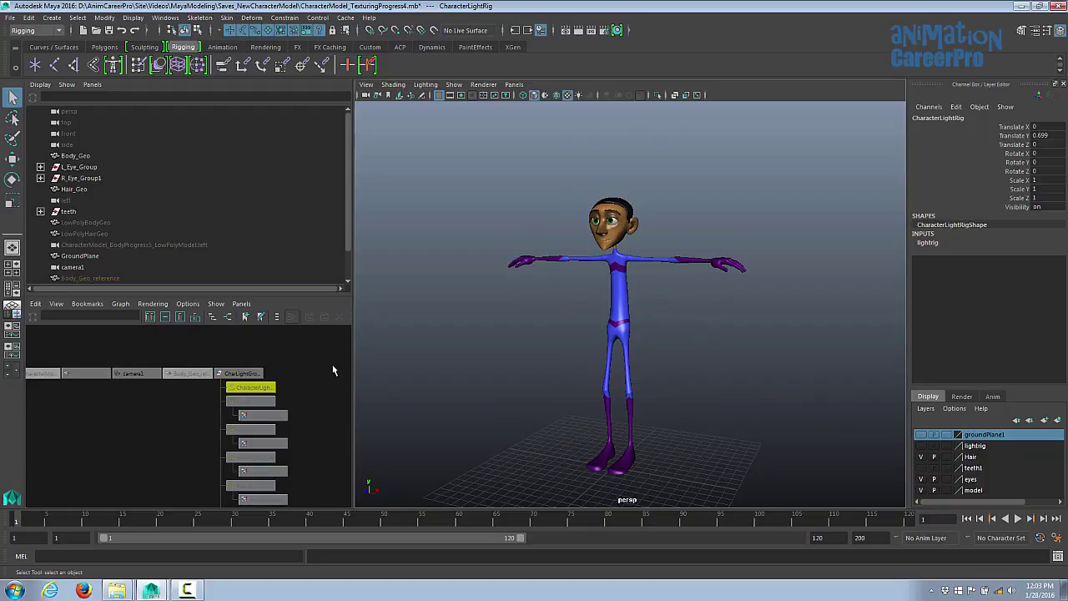
pyautogui.scroll(-2, 309, 369)
pyautogui.scroll(-1, 259, 230)
pyautogui.scroll(1, 258, 241)
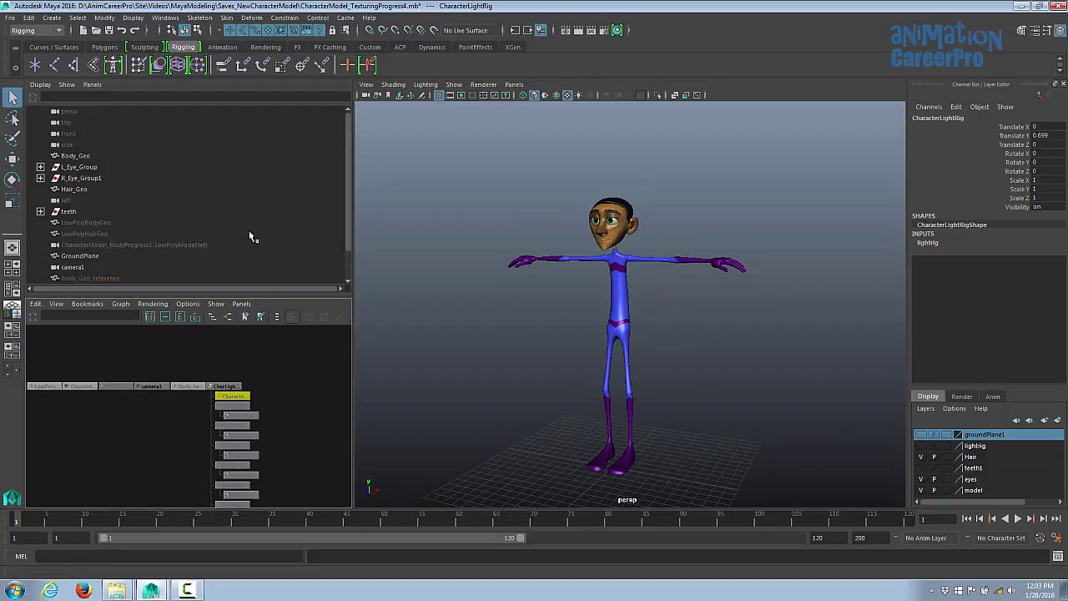
pyautogui.scroll(3, 634, 334)
pyautogui.keyDown('alt'); pyautogui.moveTo(686, 310); pyautogui.dragTo(682, 316); pyautogui.keyUp('alt')
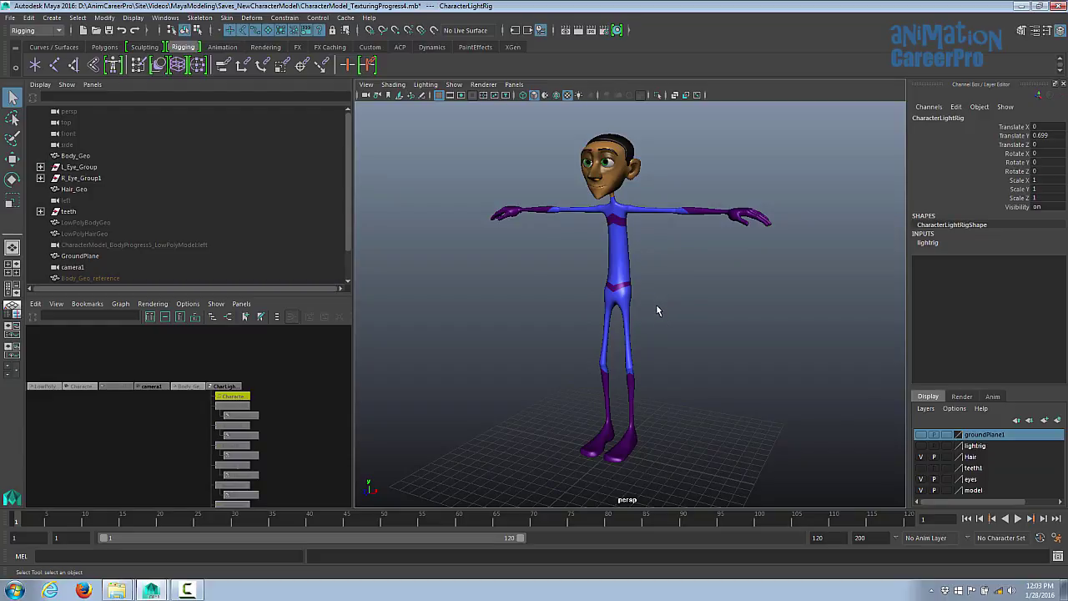
# Switch the viewport from perspective to the Right View
pyautogui.press('space')
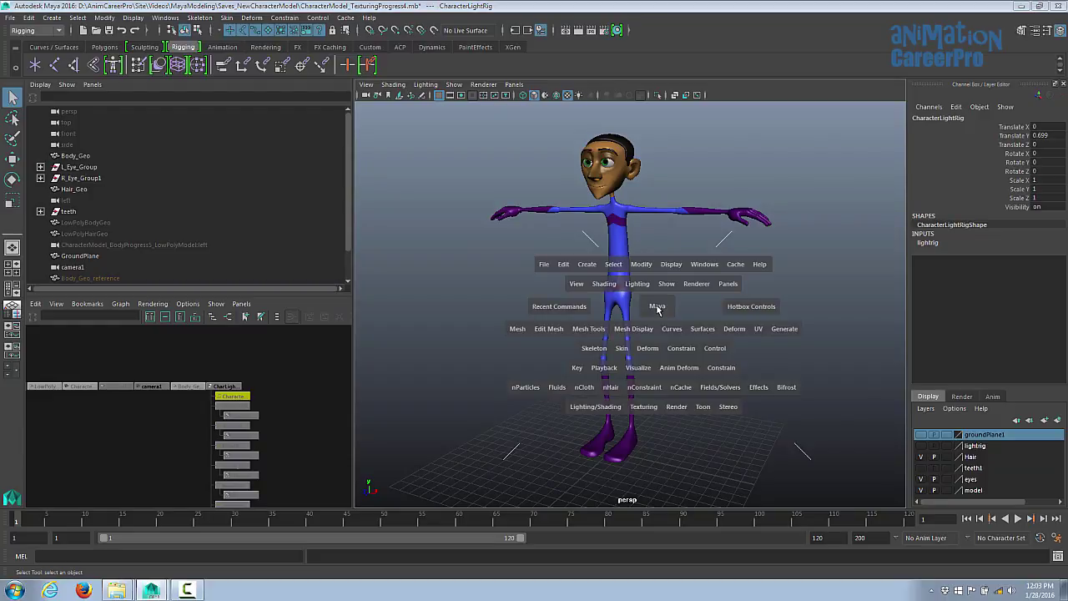
pyautogui.click(657, 310)
pyautogui.moveTo(657, 305); pyautogui.dragTo(722, 311)
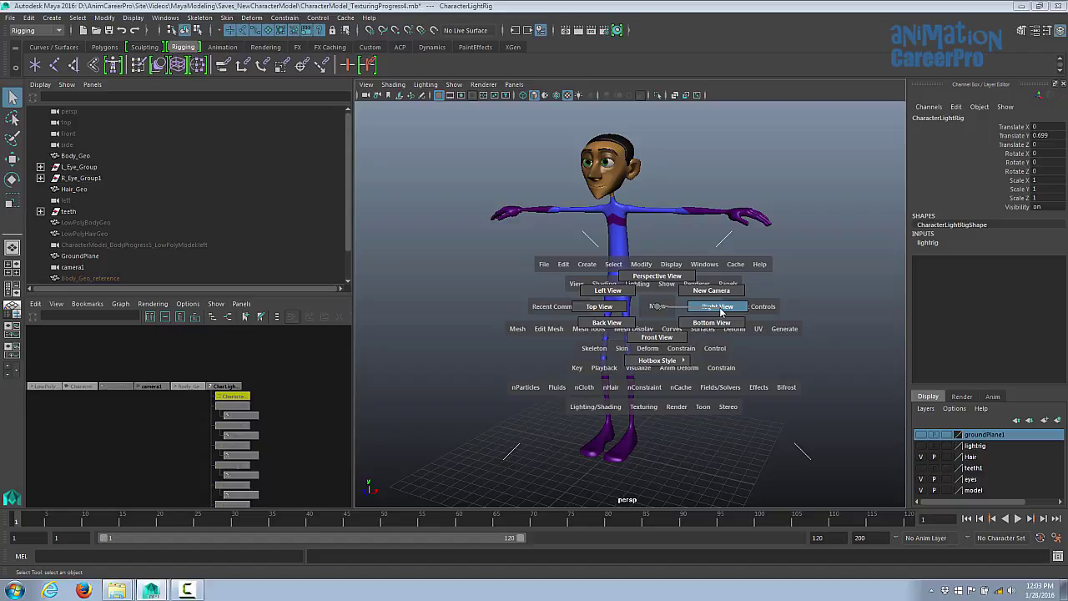
pyautogui.moveTo(722, 310); pyautogui.dragTo(722, 310)
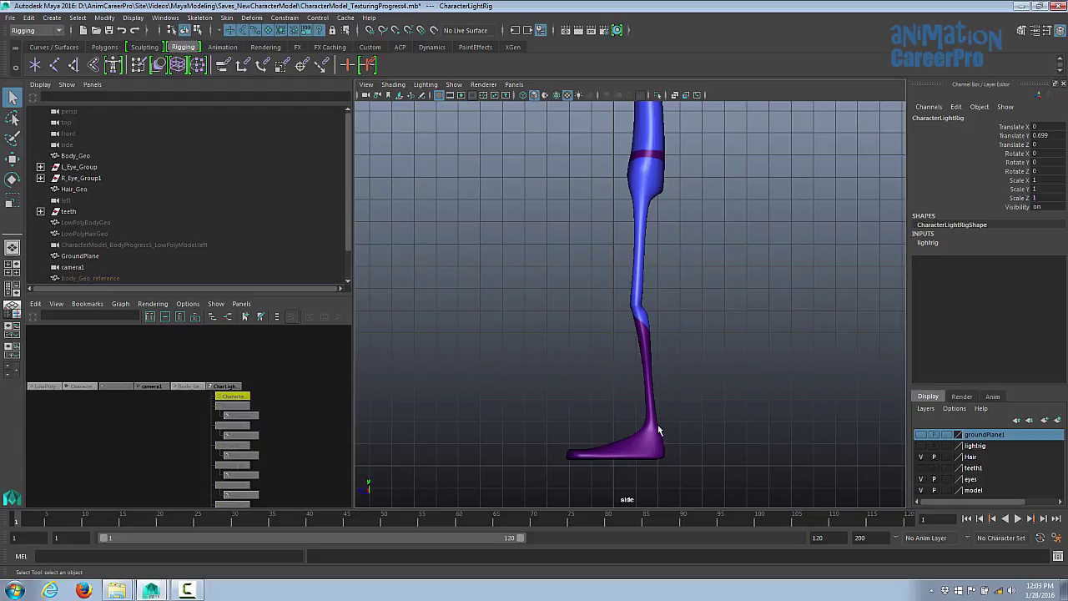
# Activate the Create Joints tool and turn on X-Ray shading in the side view
pyautogui.click(199, 18)
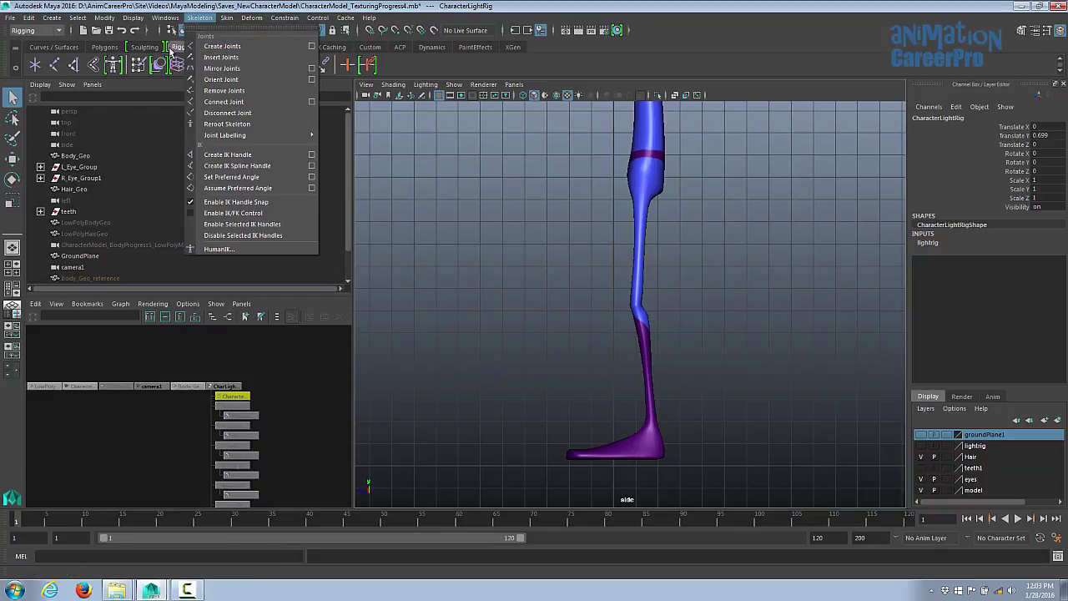
pyautogui.click(57, 69)
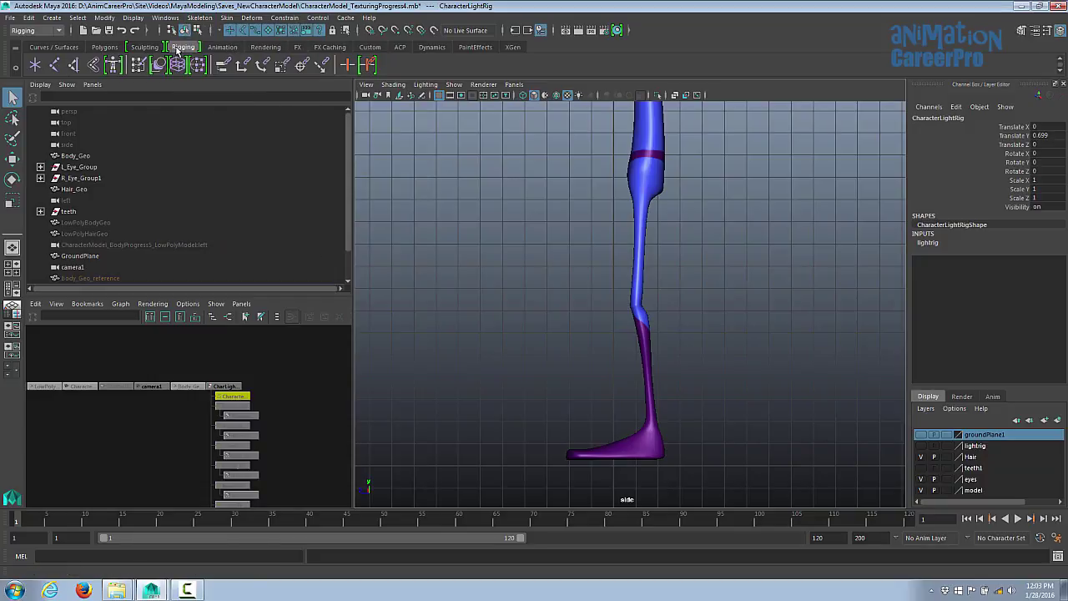
pyautogui.click(56, 70)
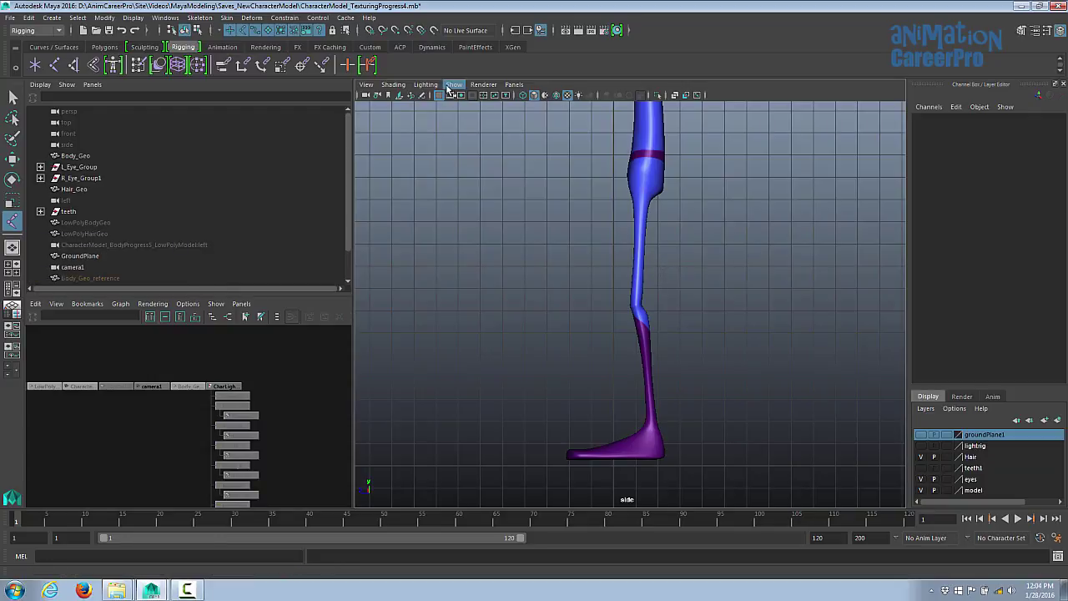
pyautogui.click(394, 85)
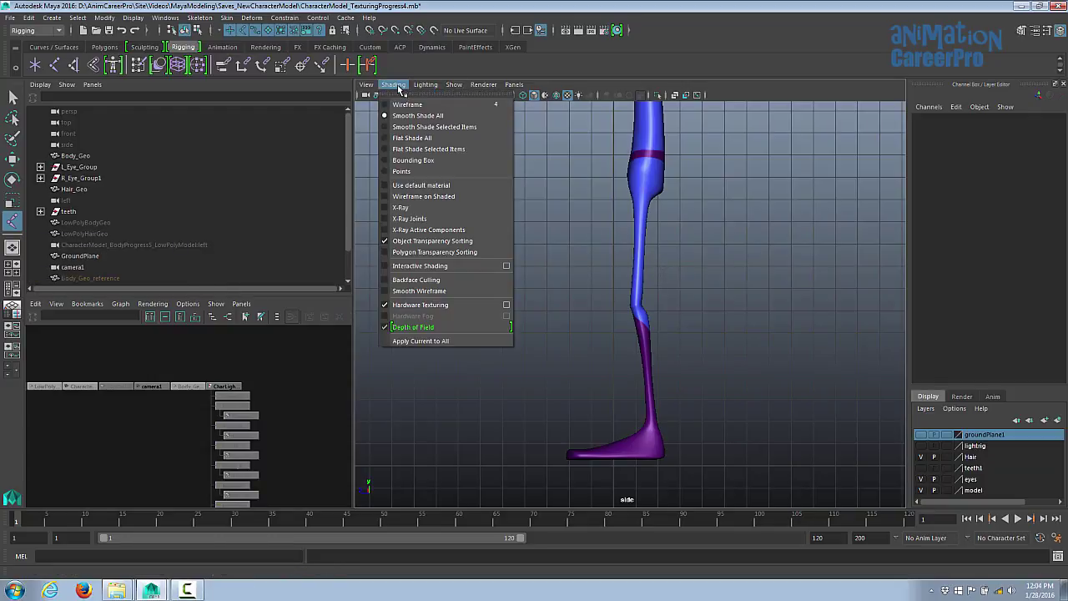
pyautogui.click(409, 208)
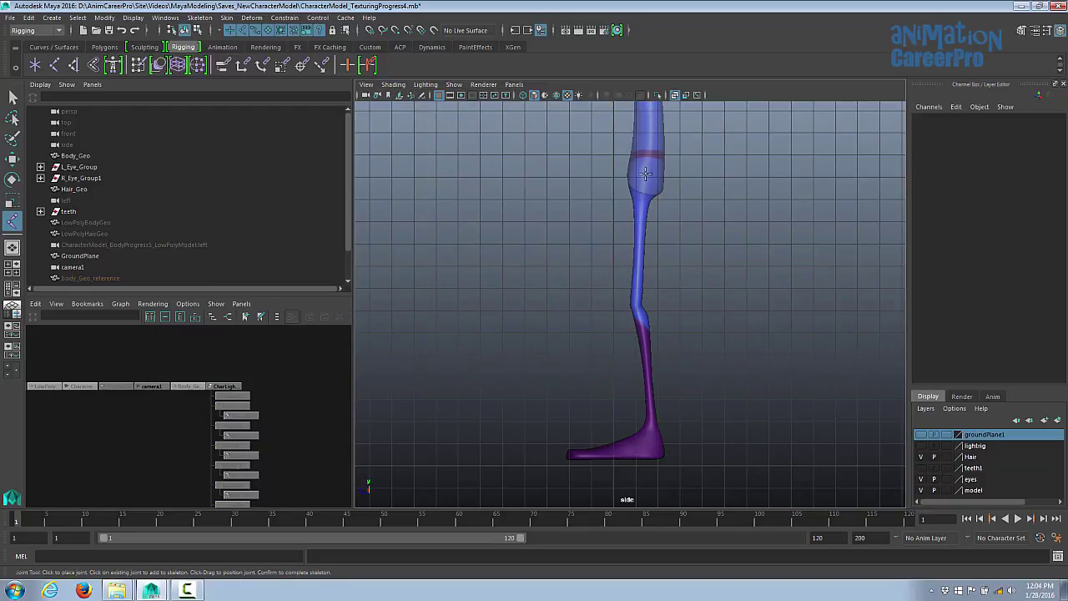
# Place a five-joint leg chain at the hip, knee, ankle, ball of the foot and toe tip, and finish the skeleton
pyautogui.click(644, 190)
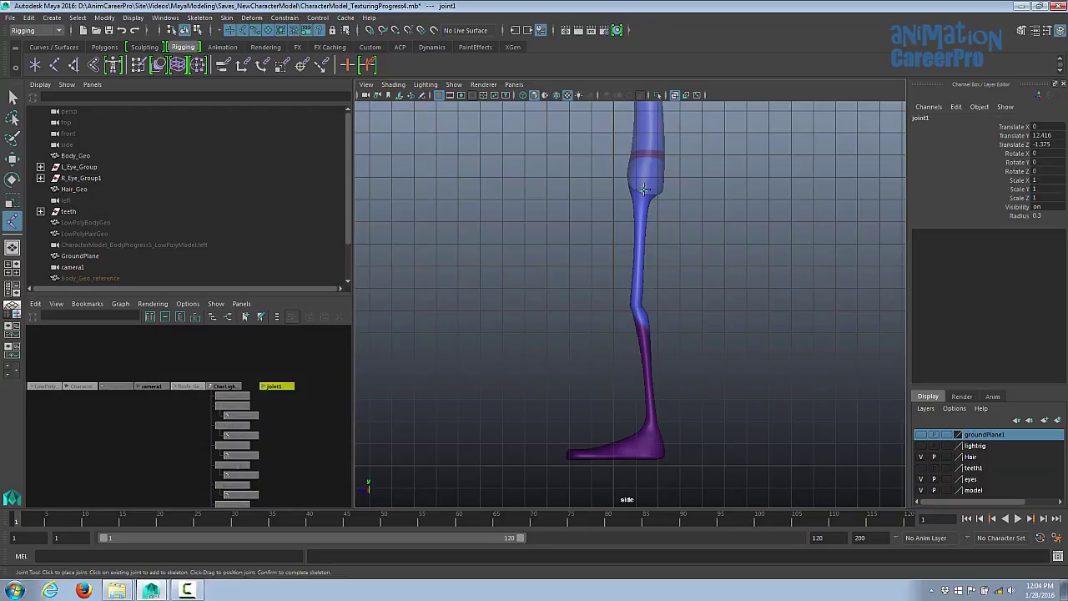
pyautogui.scroll(3, 763, 330)
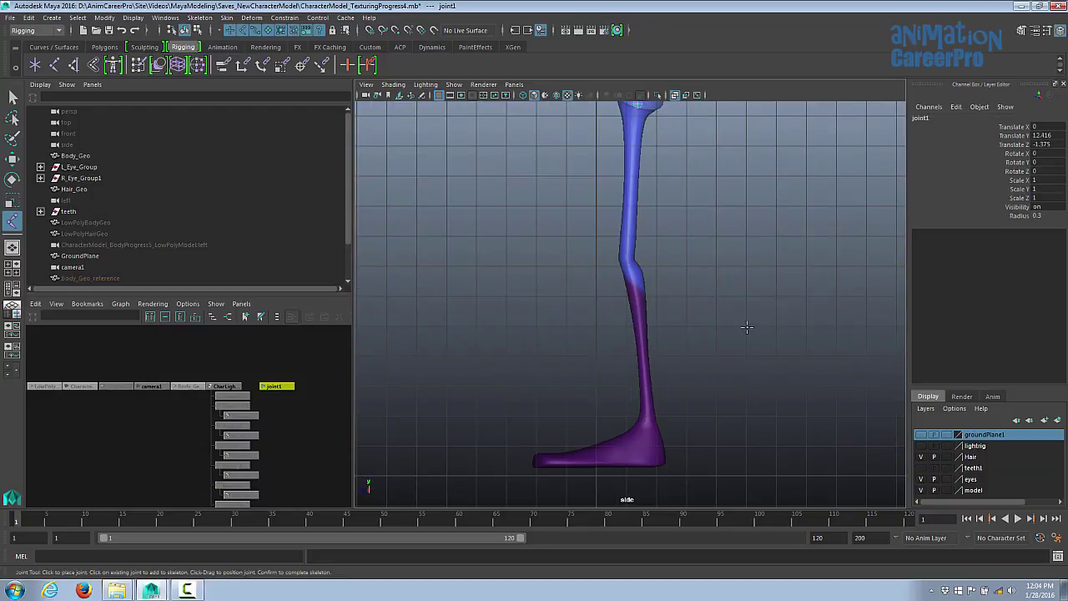
pyautogui.keyDown('alt'); pyautogui.moveTo(734, 330); pyautogui.dragTo(730, 343, button='middle'); pyautogui.keyUp('alt')
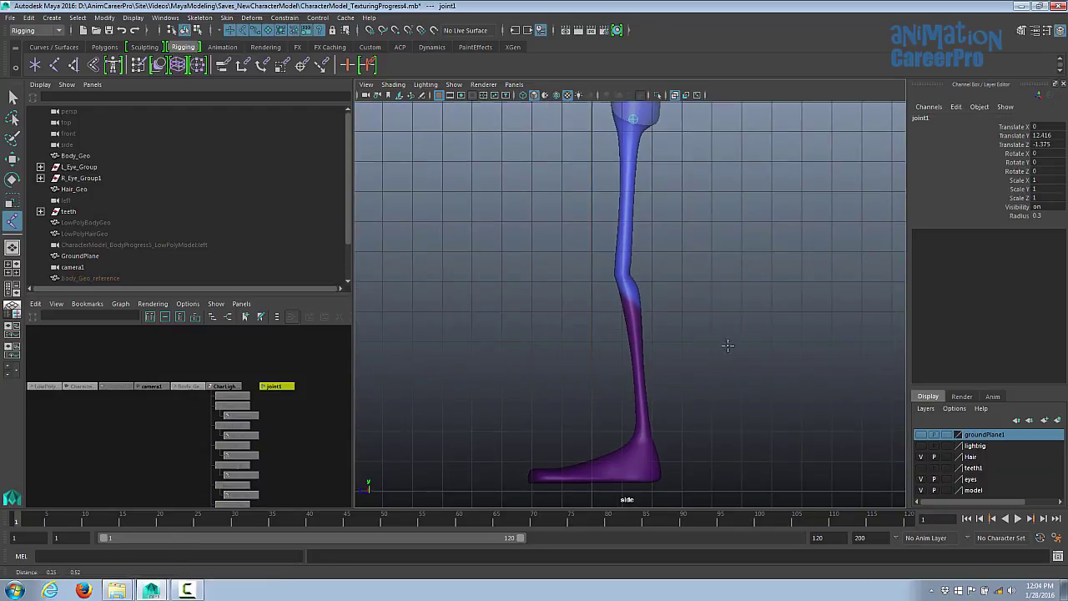
pyautogui.click(622, 273)
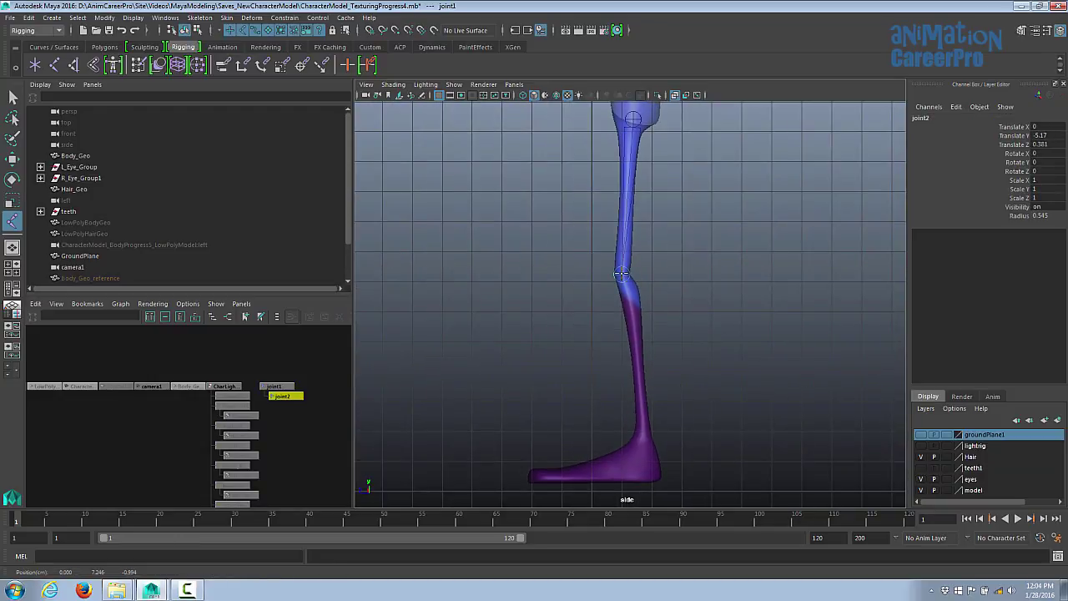
pyautogui.click(643, 437)
pyautogui.click(590, 472)
pyautogui.moveTo(591, 473); pyautogui.dragTo(568, 476)
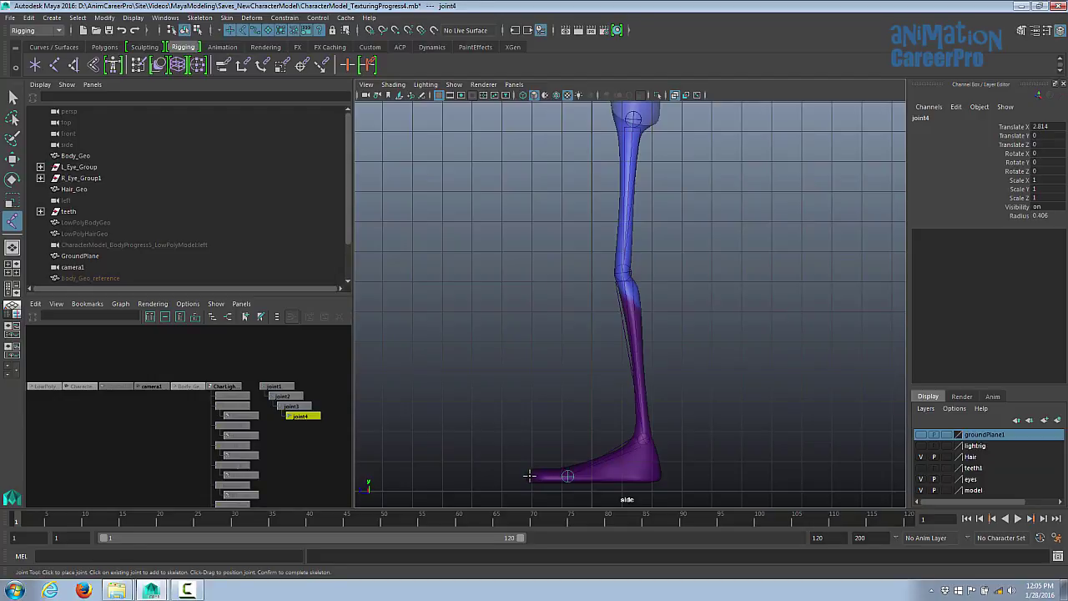
pyautogui.click(531, 475)
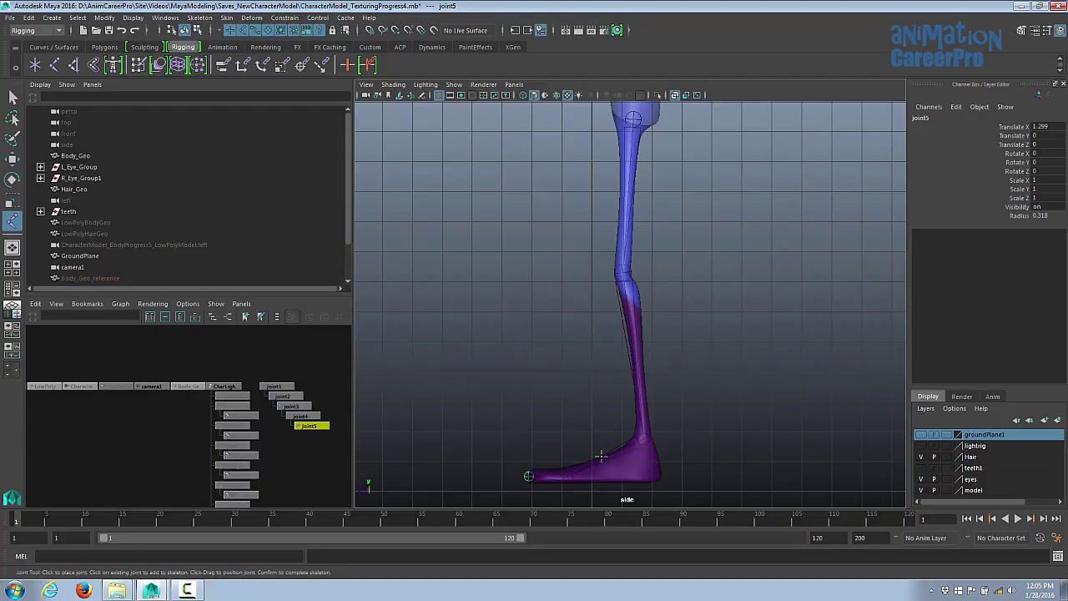
pyautogui.press('Return')
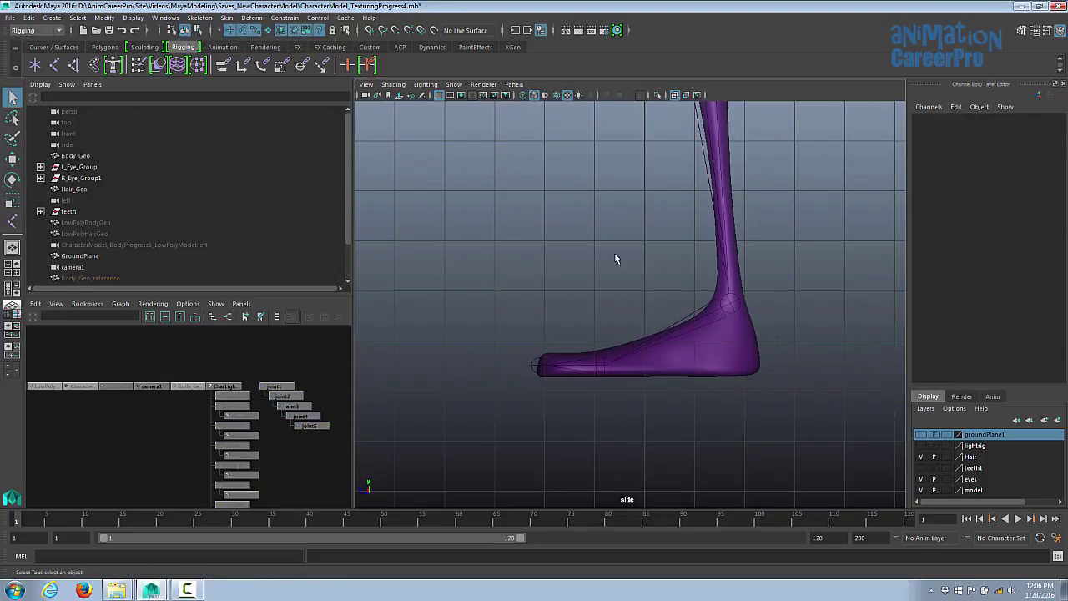
# Select the knee joint, try editing its pivot, and undo the change
pyautogui.moveTo(718, 340); pyautogui.dragTo(821, 408)
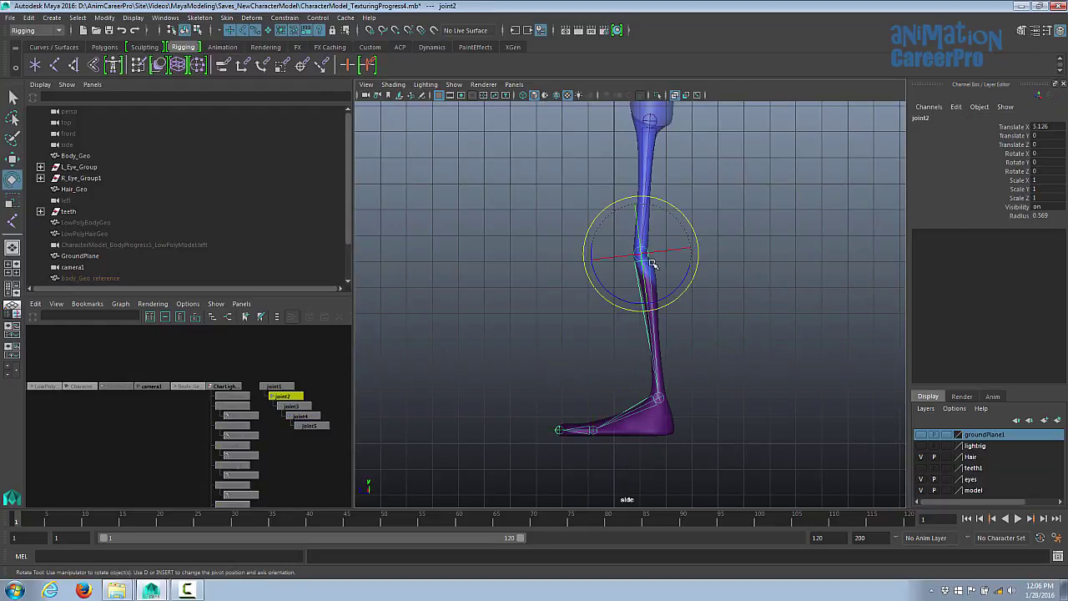
pyautogui.keyDown('alt'); pyautogui.moveTo(712, 276); pyautogui.dragTo(695, 311, button='middle'); pyautogui.keyUp('alt')
pyautogui.keyDown('alt'); pyautogui.moveTo(695, 311); pyautogui.dragTo(712, 298, button='right'); pyautogui.keyUp('alt')
pyautogui.keyDown('alt'); pyautogui.moveTo(731, 312); pyautogui.dragTo(741, 297, button='middle'); pyautogui.keyUp('alt')
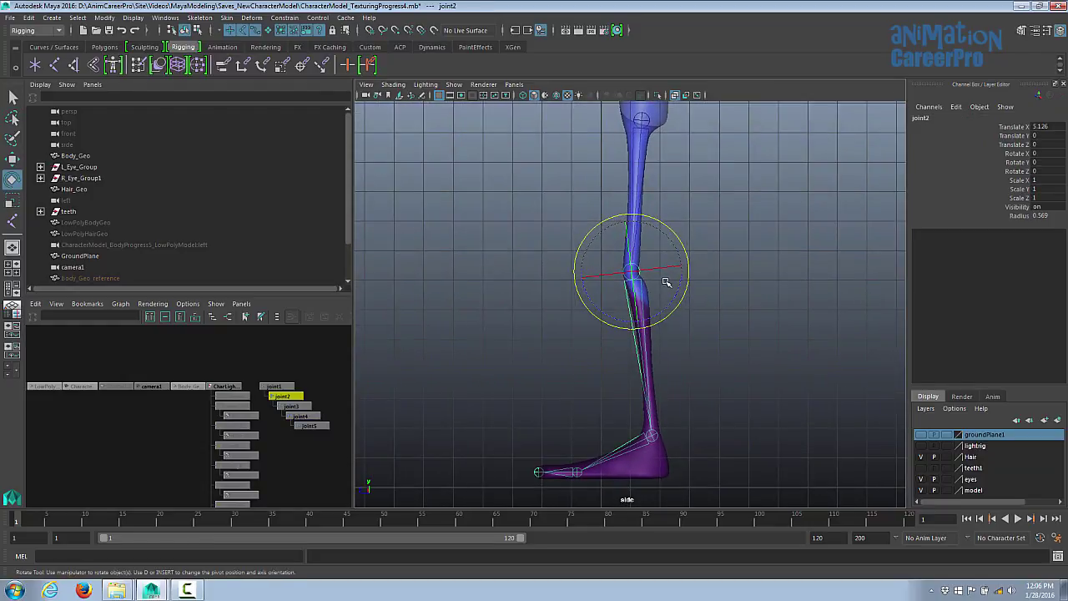
pyautogui.press('d')
pyautogui.moveTo(678, 274); pyautogui.dragTo(698, 262)
pyautogui.press('d')
pyautogui.hotkey('ctrl', 'z')
pyautogui.press('w')
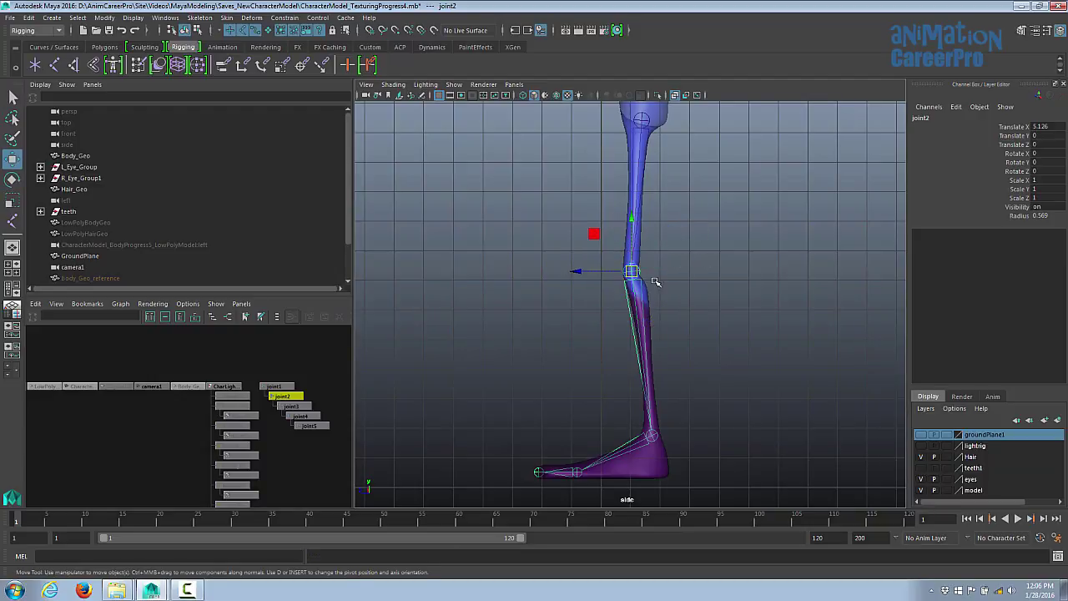
# Try moving the knee joint along Z, first together with its child joints and then by pivot only, undoing each move
pyautogui.moveTo(581, 272); pyautogui.dragTo(525, 274)
pyautogui.hotkey('ctrl', 'z')
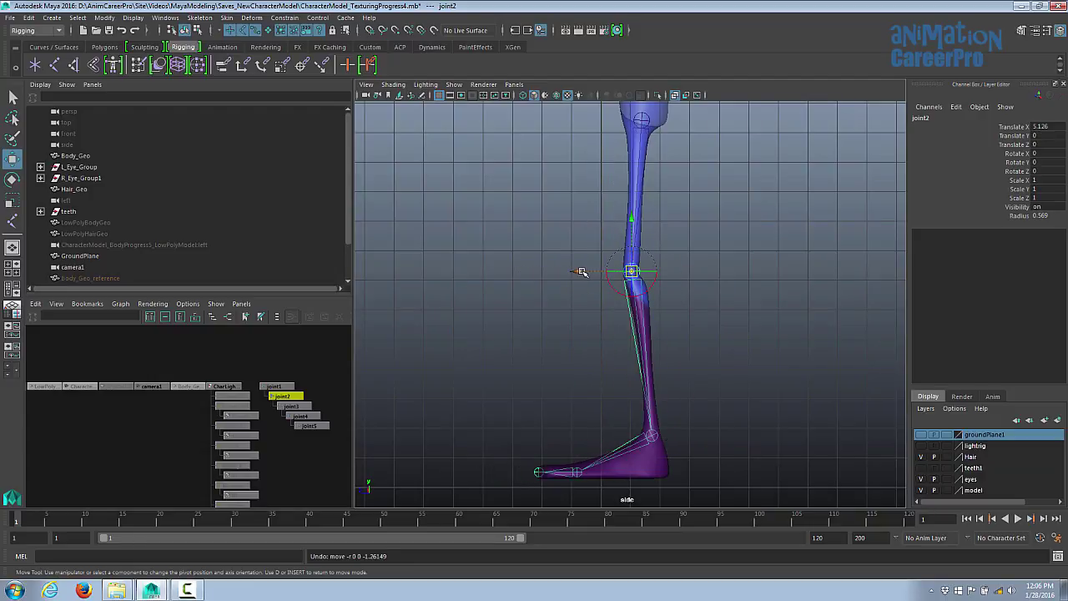
pyautogui.moveTo(579, 272); pyautogui.dragTo(547, 303)
pyautogui.hotkey('ctrl', 'z')
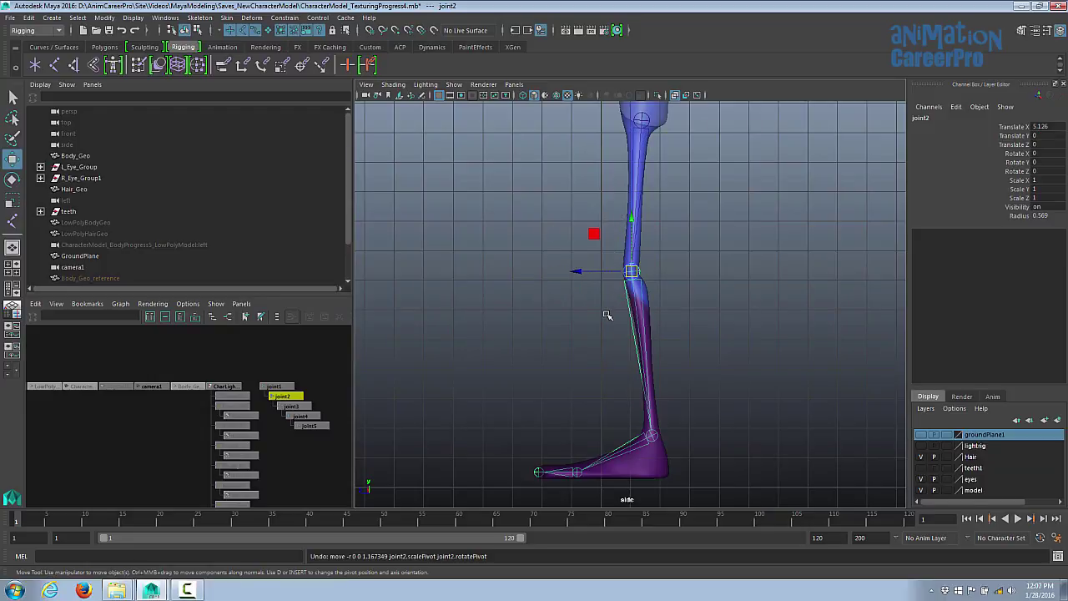
# Try moving the ball-of-foot joint freely, then up and down with grid snapping turned on
pyautogui.scroll(5, 620, 316)
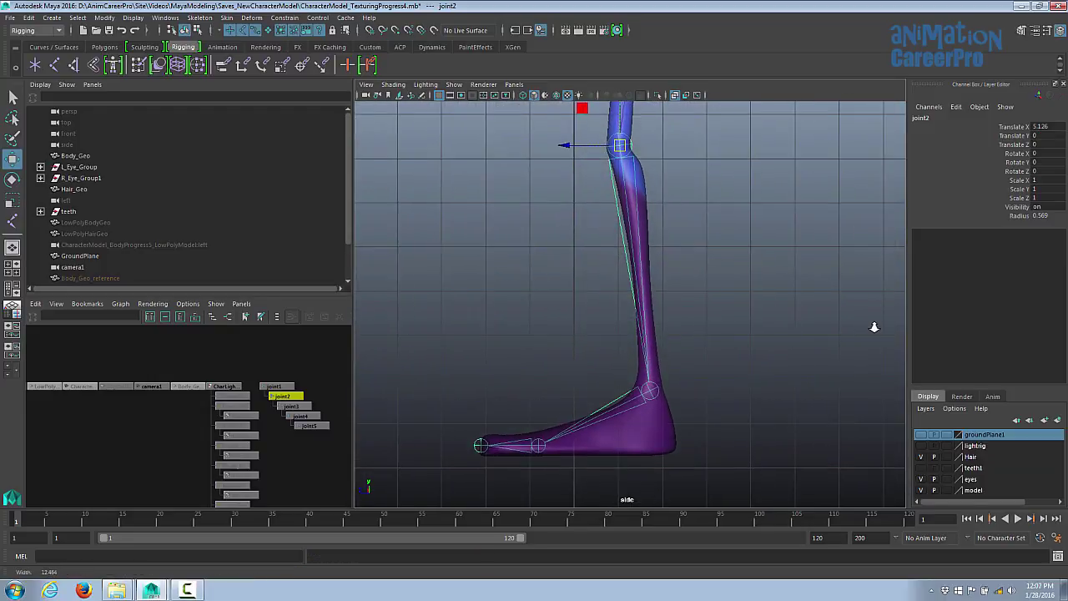
pyautogui.click(628, 368)
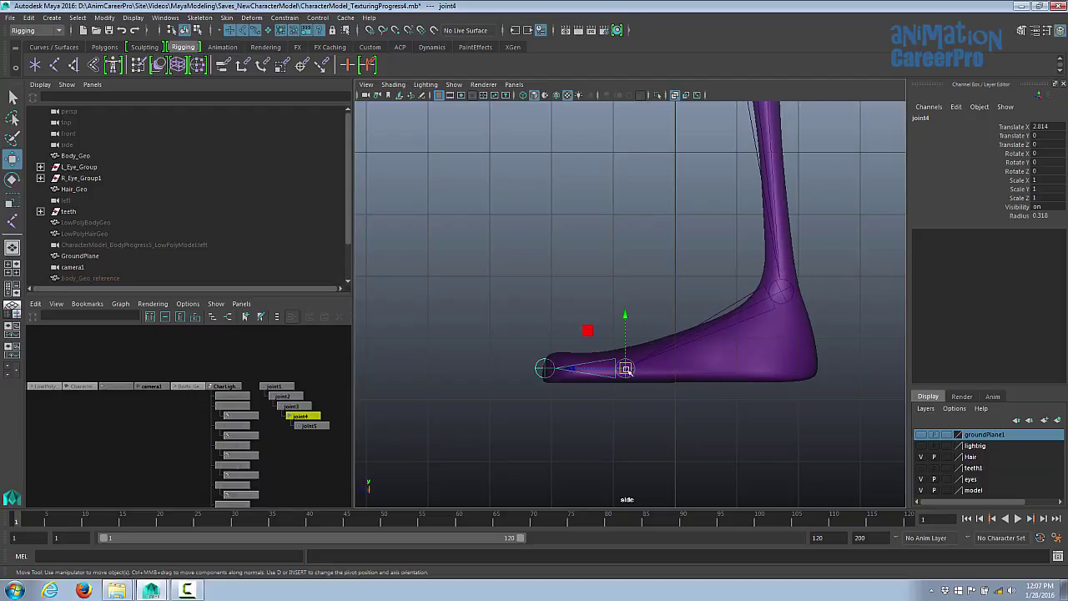
pyautogui.hotkey('ctrl', 'z')
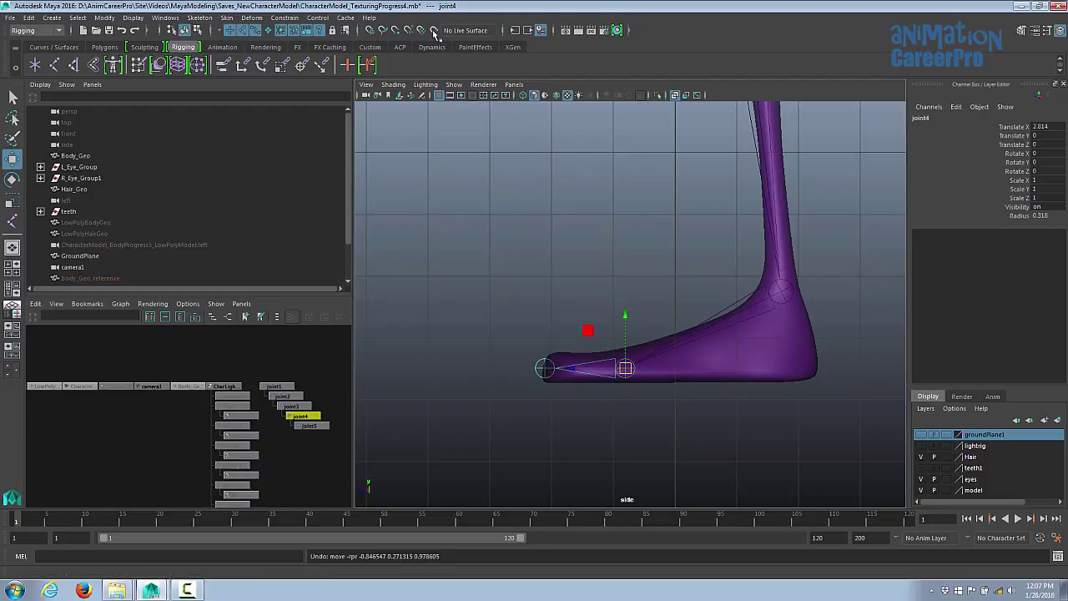
pyautogui.click(369, 31)
pyautogui.moveTo(627, 324); pyautogui.dragTo(627, 319)
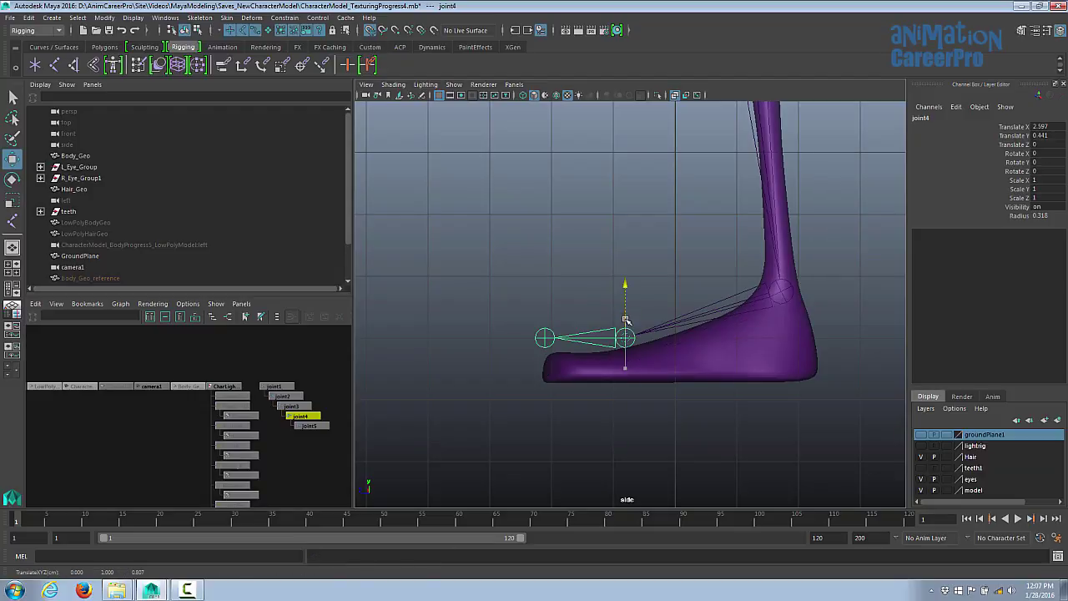
pyautogui.moveTo(626, 364); pyautogui.dragTo(630, 382)
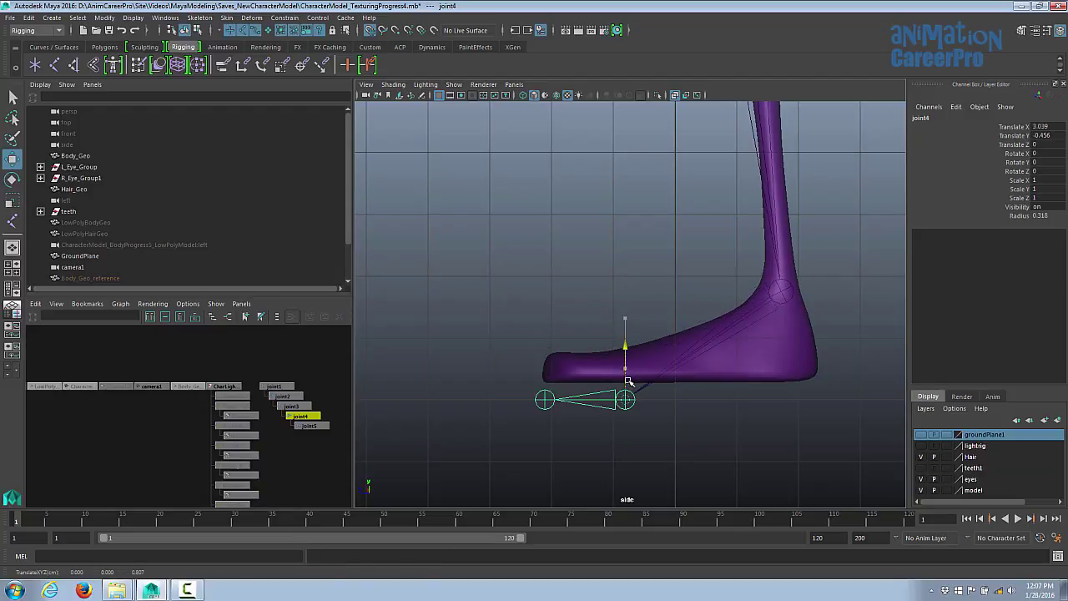
pyautogui.click(541, 399)
pyautogui.click(543, 400)
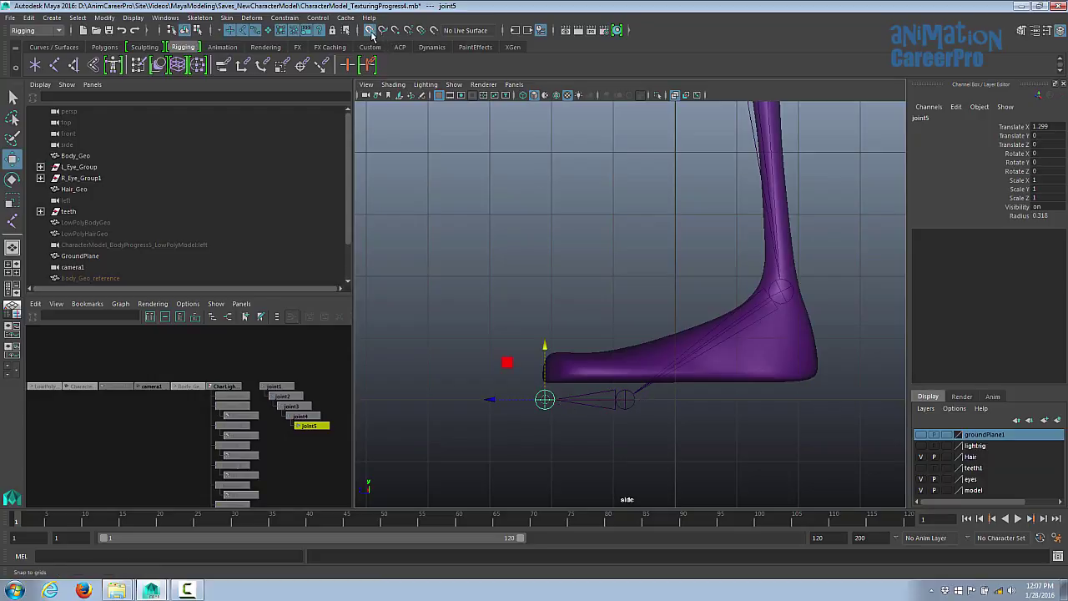
# Turn off grid snapping, move the ball-of-foot joint back up into the foot, and adjust the toe joint at the tip
pyautogui.click(625, 399)
pyautogui.moveTo(625, 349); pyautogui.dragTo(629, 322)
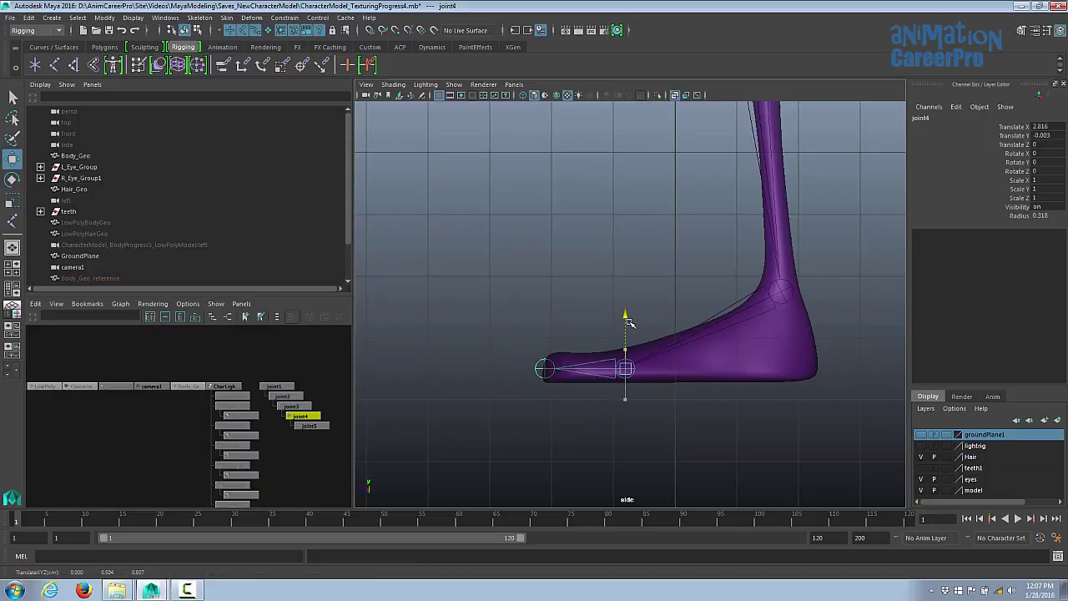
pyautogui.click(540, 370)
# Fine-tune the ankle joint's position with pivot editing, and go up the chain to nudge the knee joint
pyautogui.click(784, 293)
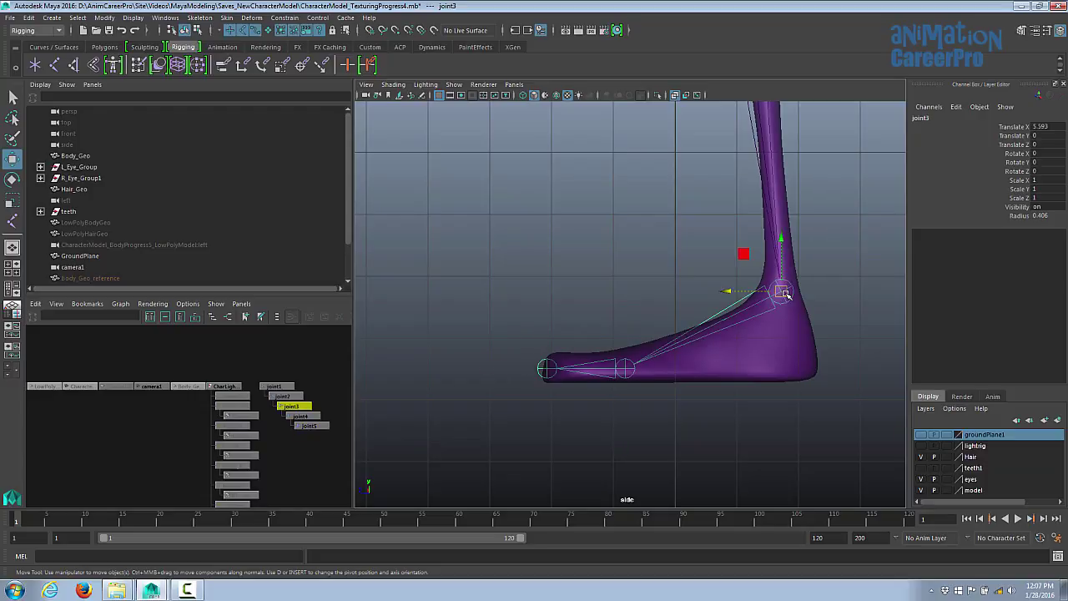
pyautogui.press('Insert')
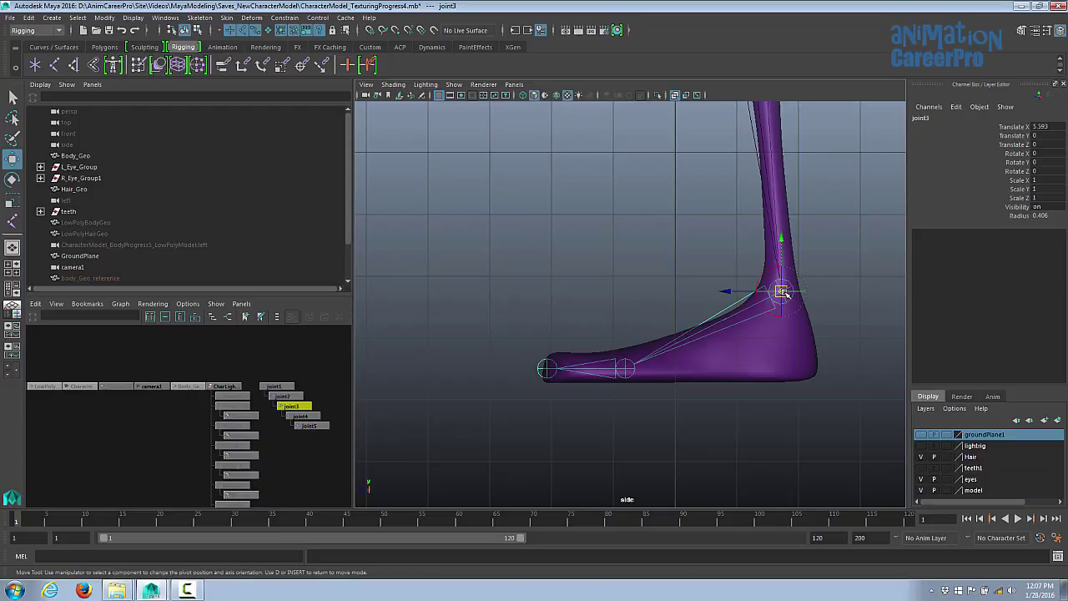
pyautogui.moveTo(782, 246); pyautogui.dragTo(782, 236)
pyautogui.moveTo(731, 280); pyautogui.dragTo(729, 280)
pyautogui.press('Up')
pyautogui.press('f')
pyautogui.press('Insert')
pyautogui.moveTo(627, 259); pyautogui.dragTo(630, 259)
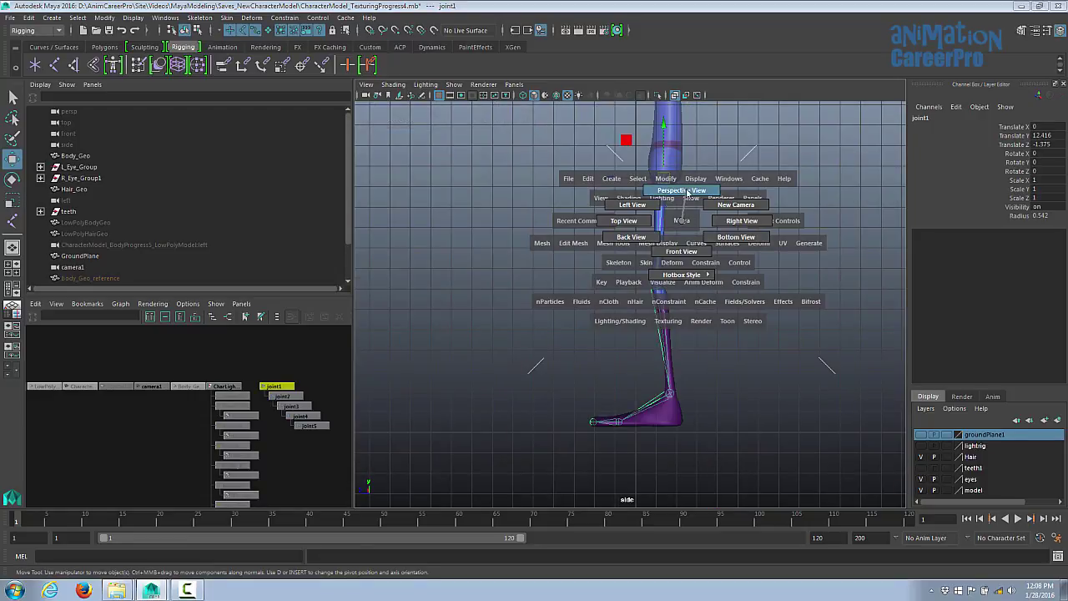
# In the front view, move the hip joint with its whole chain sideways into the character's left leg, to about 1.08 in X
pyautogui.click(688, 193)
pyautogui.keyDown('alt'); pyautogui.moveTo(739, 326); pyautogui.dragTo(749, 253, button='middle'); pyautogui.keyUp('alt')
pyautogui.moveTo(750, 254)
pyautogui.keyDown('alt'); pyautogui.mouseDown()
pyautogui.moveTo(732, 256)
pyautogui.moveTo(780, 253)
pyautogui.moveTo(753, 256)
pyautogui.mouseUp(); pyautogui.keyUp('alt')
pyautogui.keyDown('alt'); pyautogui.moveTo(753, 255); pyautogui.dragTo(716, 263, button='right'); pyautogui.keyUp('alt')
pyautogui.keyDown('alt'); pyautogui.moveTo(716, 263); pyautogui.dragTo(704, 255); pyautogui.keyUp('alt')
pyautogui.press('space')
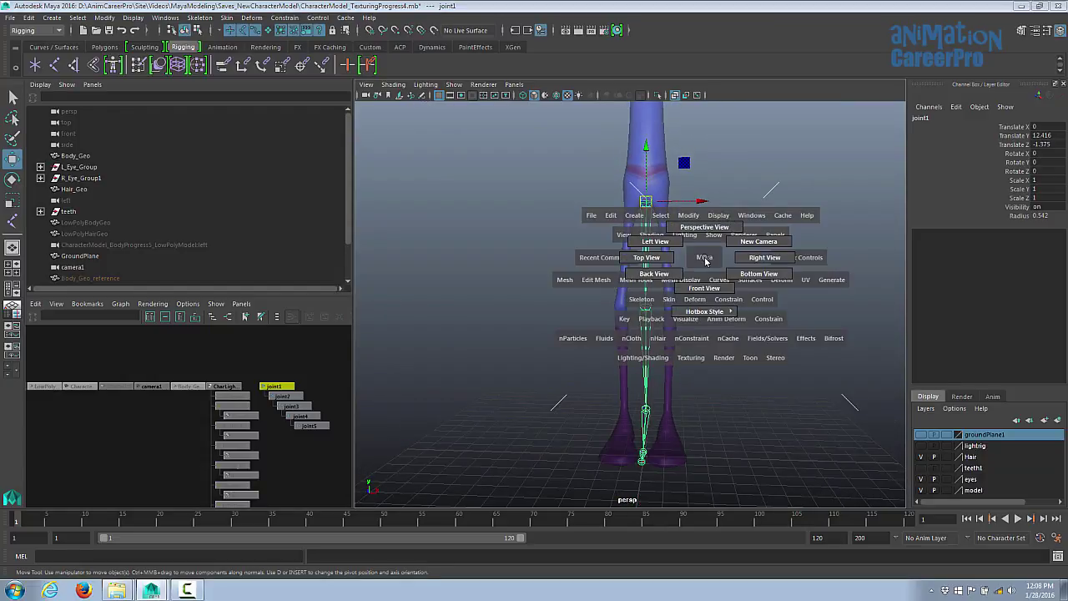
pyautogui.click(706, 291)
pyautogui.press('f')
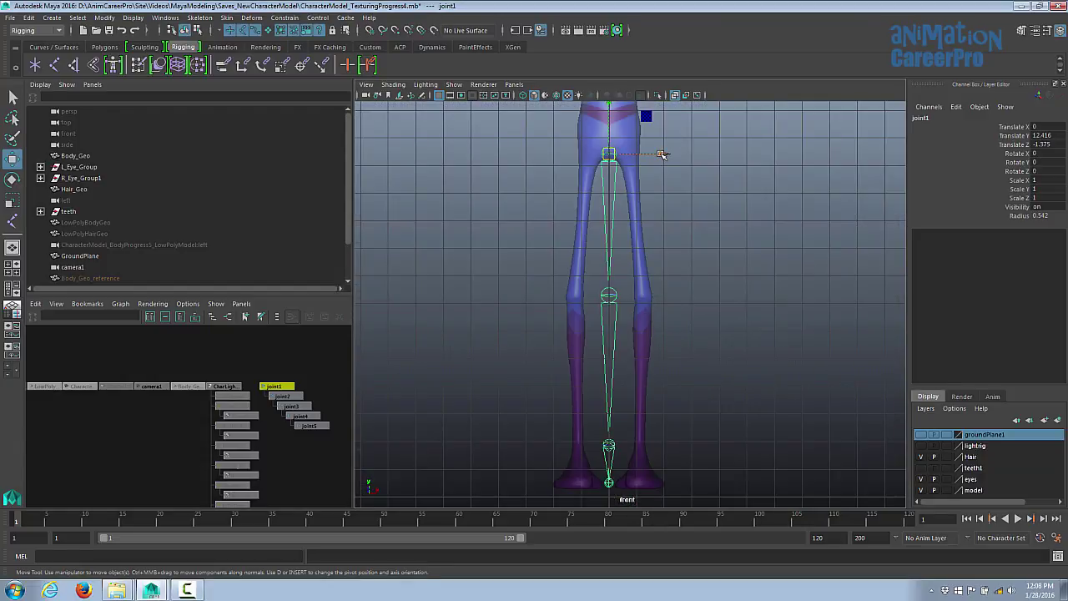
pyautogui.keyDown('alt'); pyautogui.moveTo(754, 226); pyautogui.dragTo(777, 228, button='right'); pyautogui.keyUp('alt')
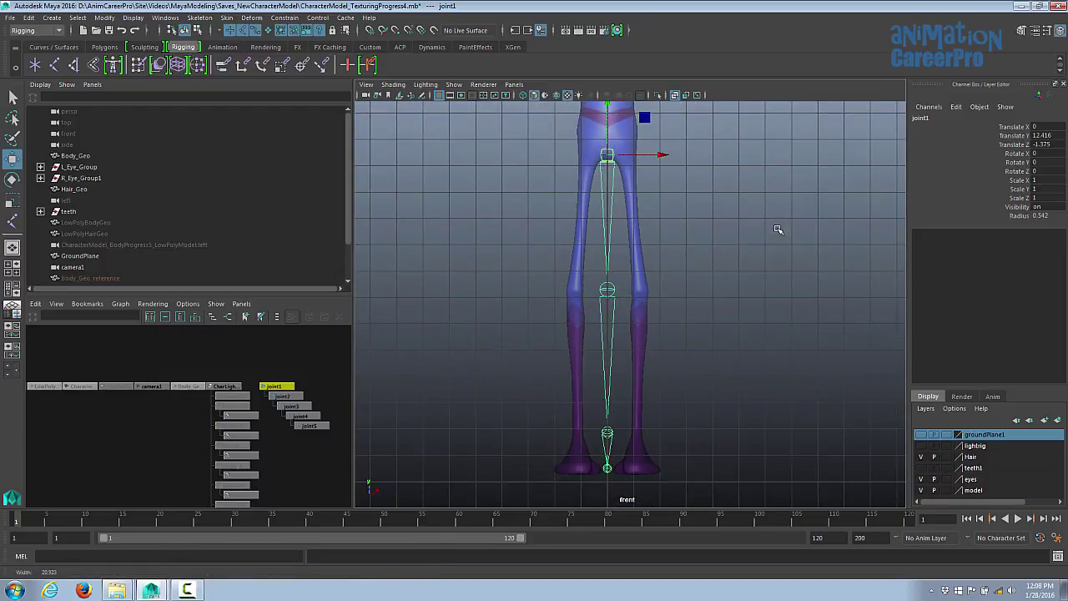
pyautogui.moveTo(660, 156); pyautogui.dragTo(681, 154)
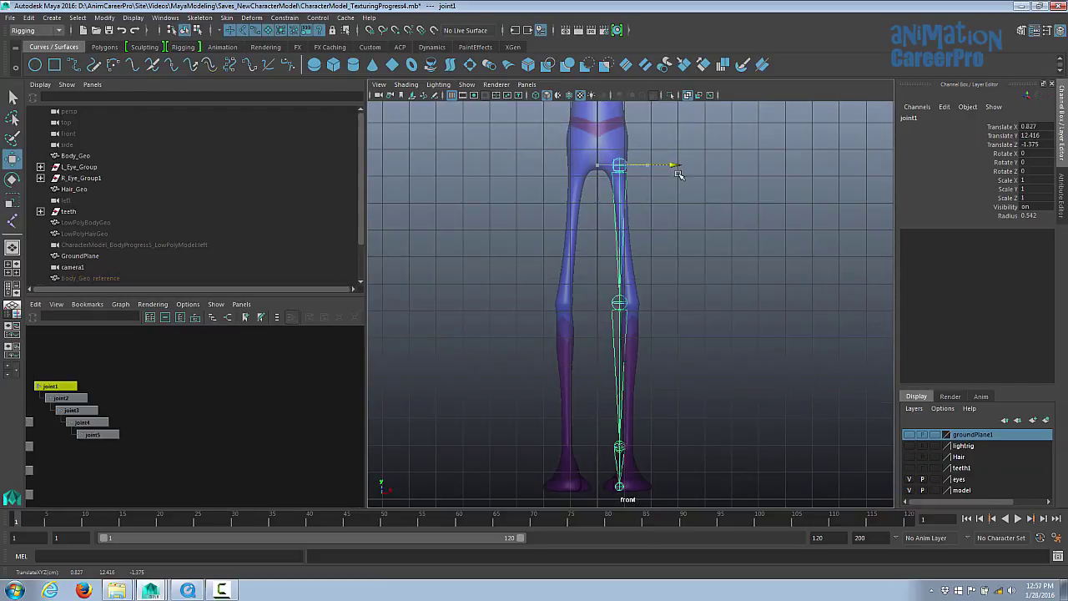
pyautogui.moveTo(679, 167); pyautogui.dragTo(684, 169)
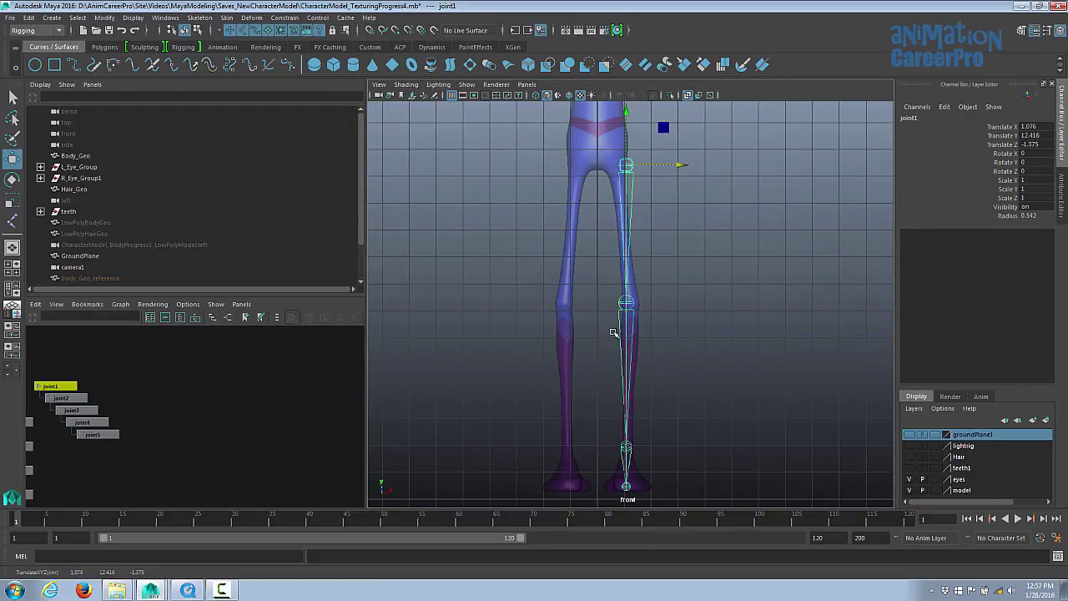
# Try moving the knee joint sideways along X in the front view, and undo the move
pyautogui.click(627, 304)
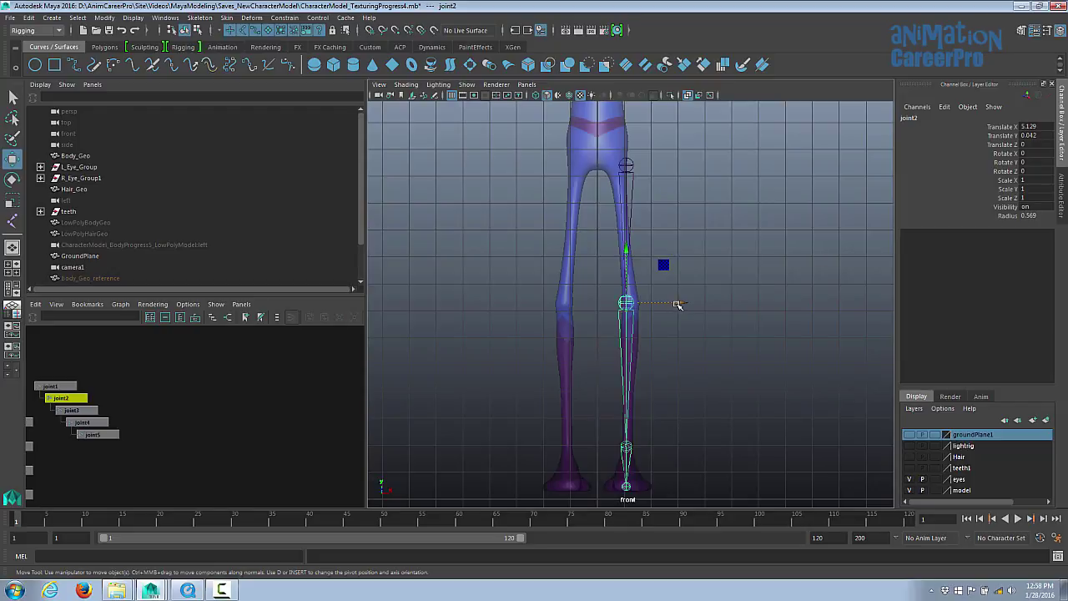
pyautogui.moveTo(679, 304); pyautogui.dragTo(694, 302)
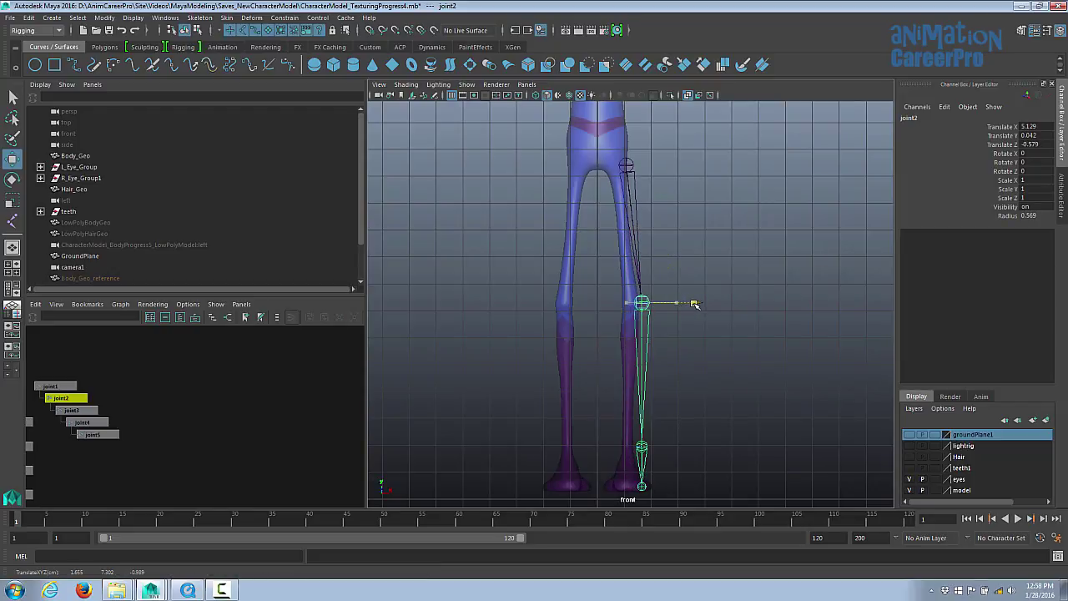
pyautogui.hotkey('ctrl', 'z')
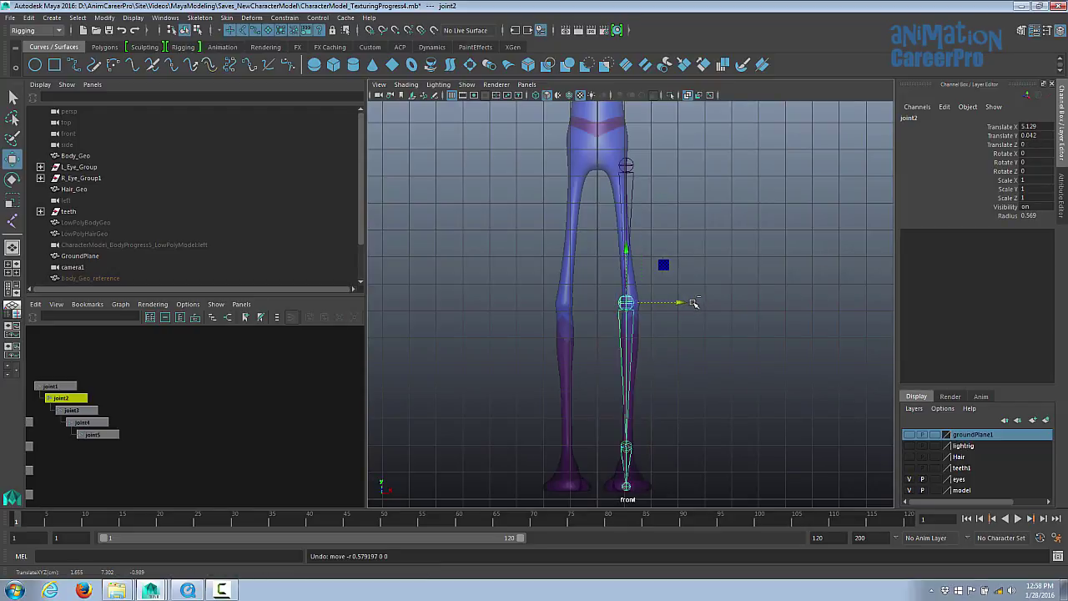
# Fine-tune the hip joint's sideways position so the chain runs down the leg, at about 1.18 in X
pyautogui.click(634, 167)
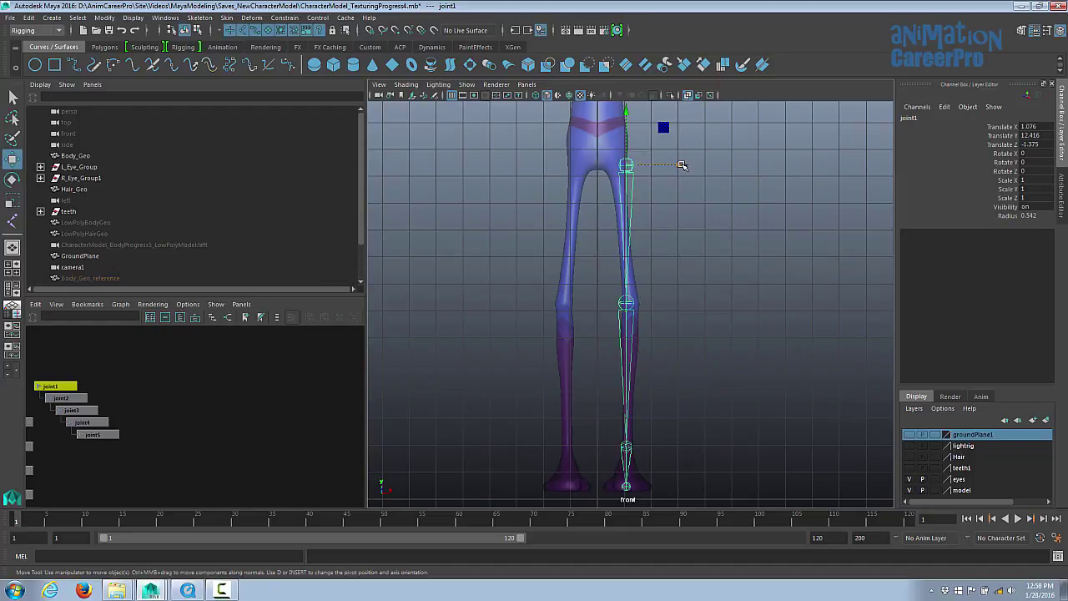
pyautogui.moveTo(683, 165); pyautogui.dragTo(687, 165)
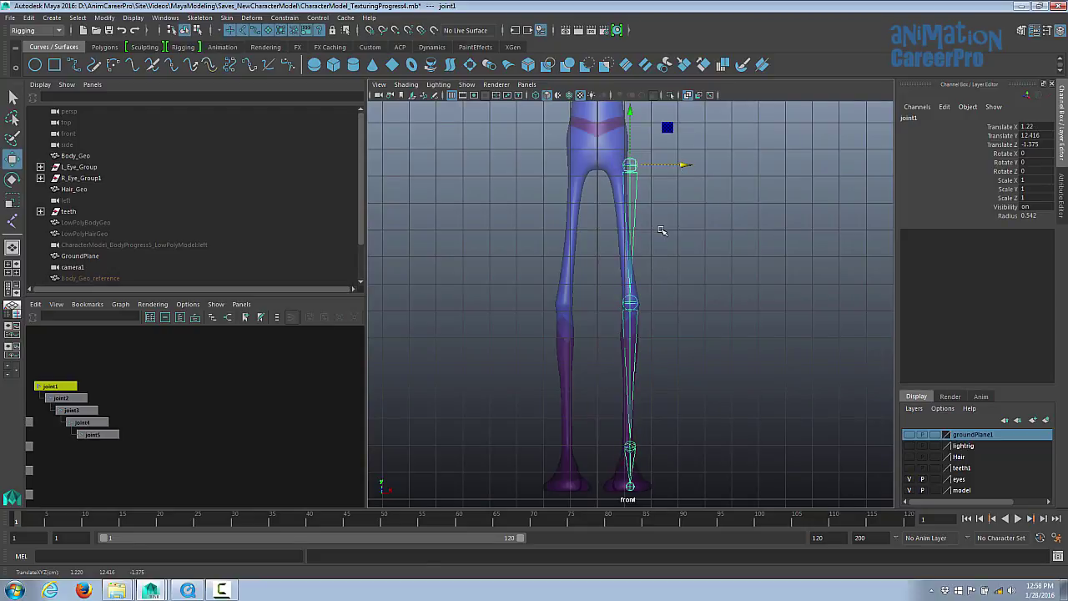
pyautogui.moveTo(662, 229); pyautogui.dragTo(661, 230, button='middle')
pyautogui.keyDown('alt'); pyautogui.moveTo(661, 230); pyautogui.dragTo(654, 233, button='middle'); pyautogui.keyUp('alt')
# Display the leg joints' local rotation axes through component selection, examine their directions in perspective, and return to object selection
pyautogui.press('space')
pyautogui.click(686, 271)
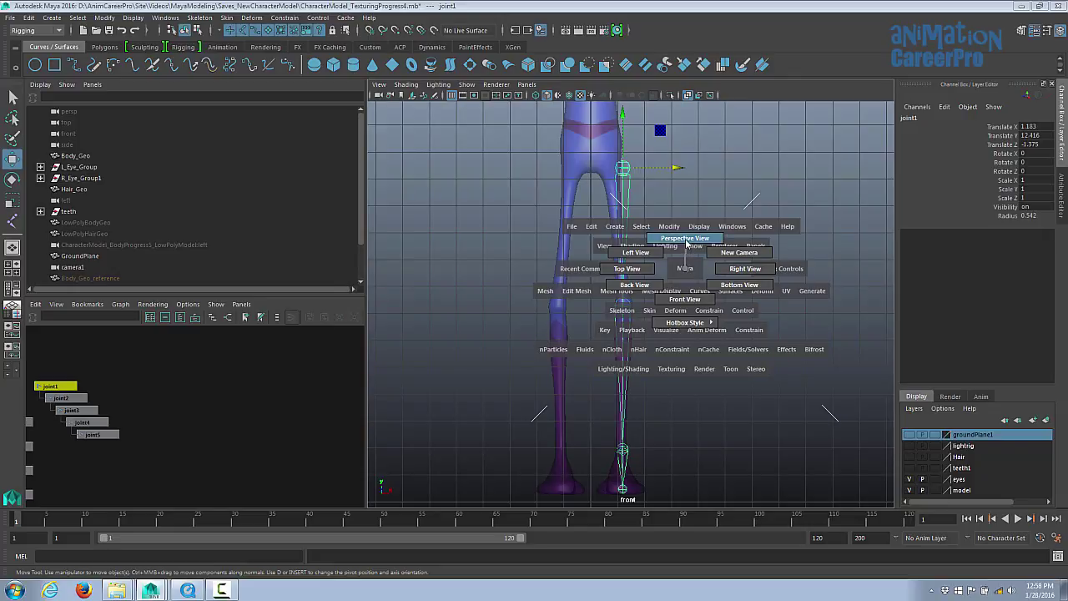
pyautogui.click(686, 241)
pyautogui.keyDown('alt'); pyautogui.moveTo(687, 239); pyautogui.dragTo(738, 246); pyautogui.keyUp('alt')
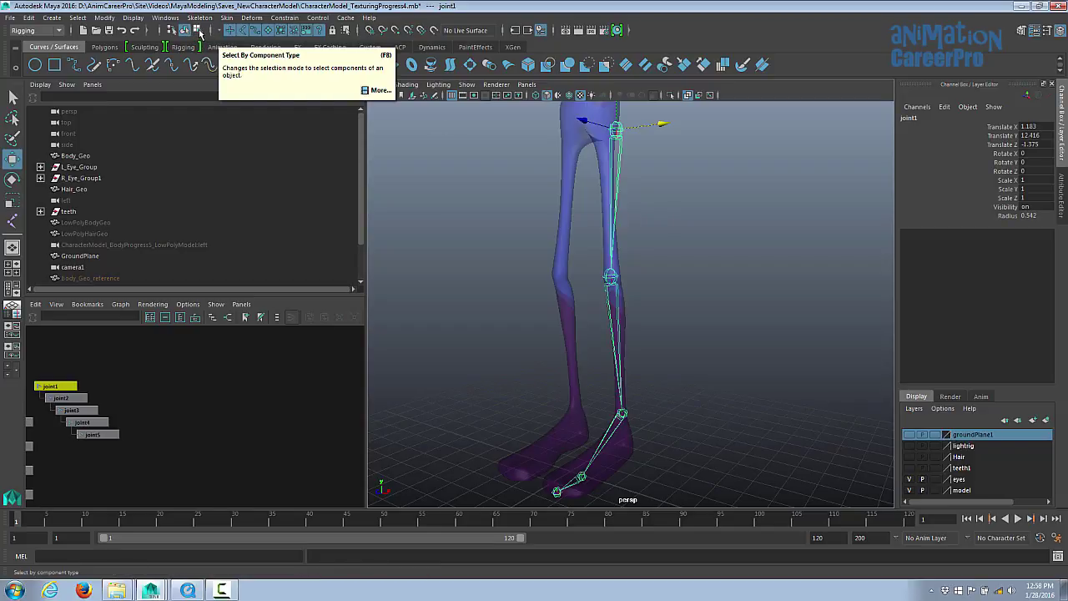
pyautogui.press('F8')
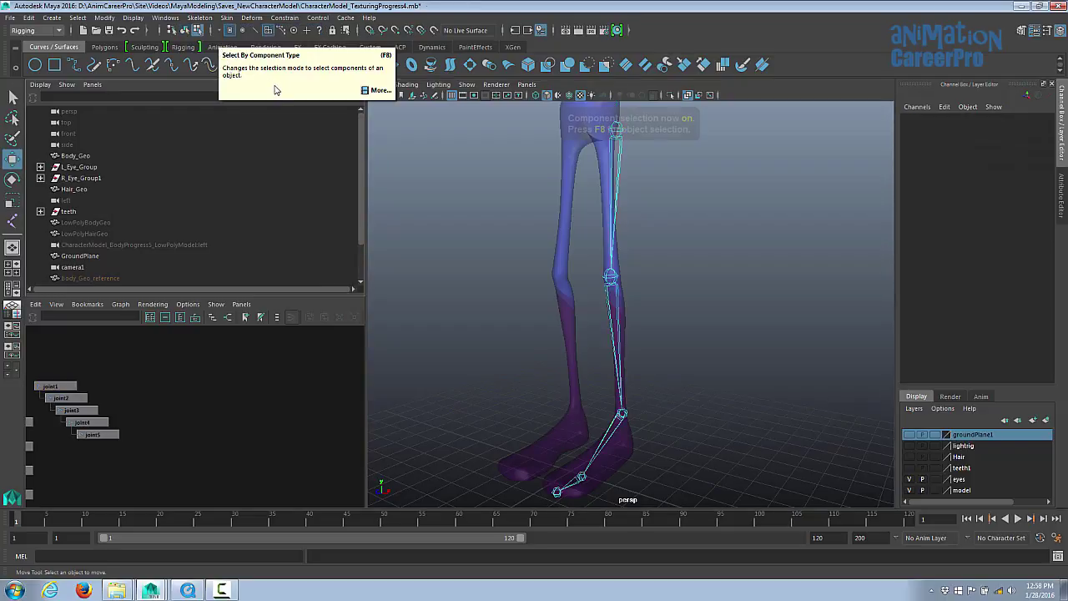
pyautogui.click(319, 31)
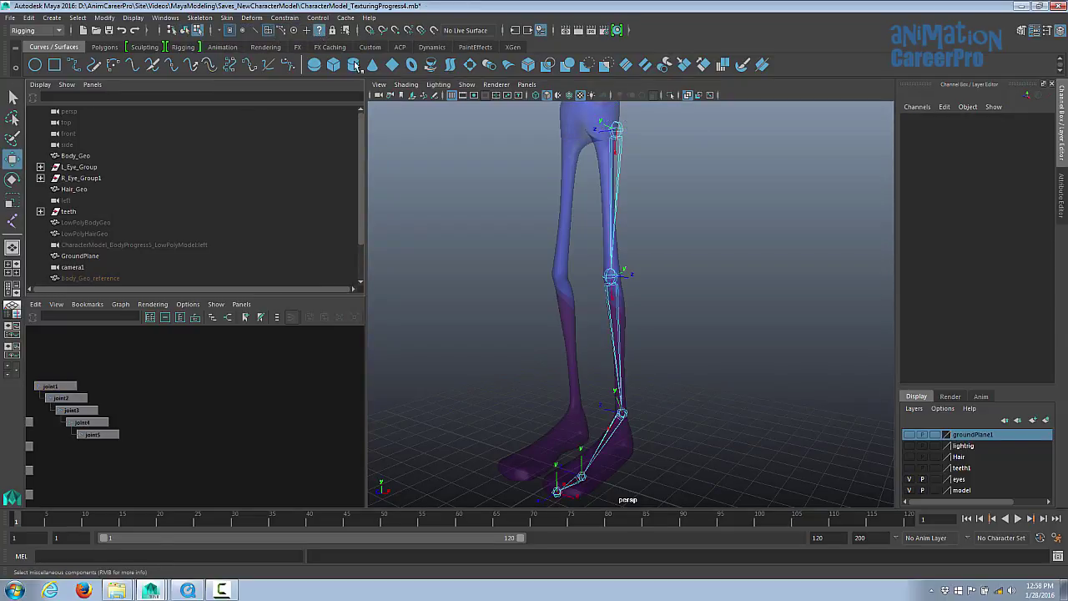
pyautogui.keyDown('alt'); pyautogui.moveTo(715, 270); pyautogui.dragTo(646, 273); pyautogui.keyUp('alt')
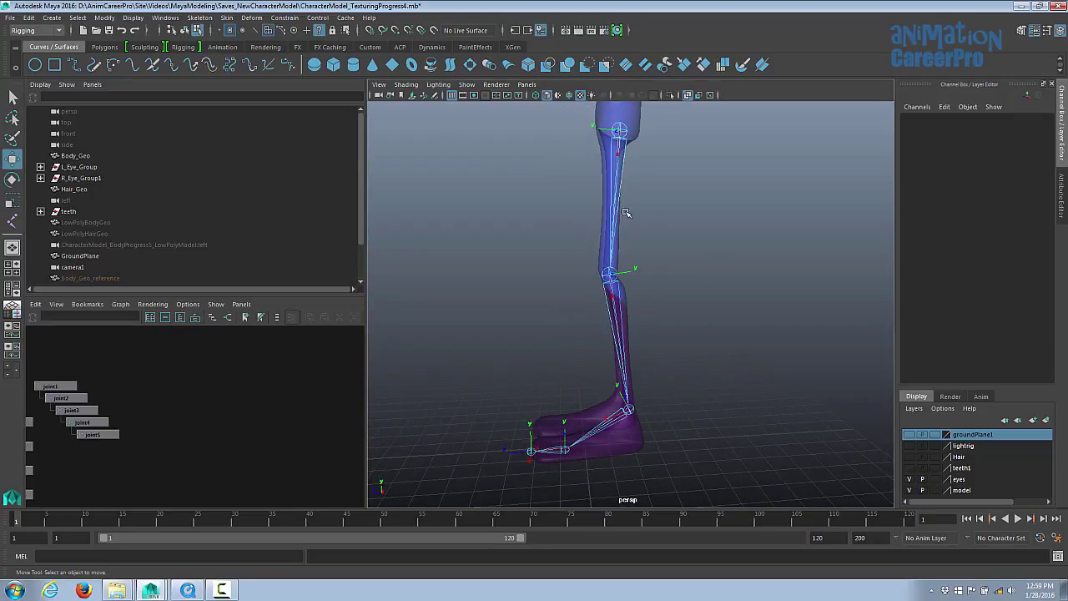
pyautogui.keyDown('alt'); pyautogui.moveTo(601, 225); pyautogui.dragTo(663, 279); pyautogui.keyUp('alt')
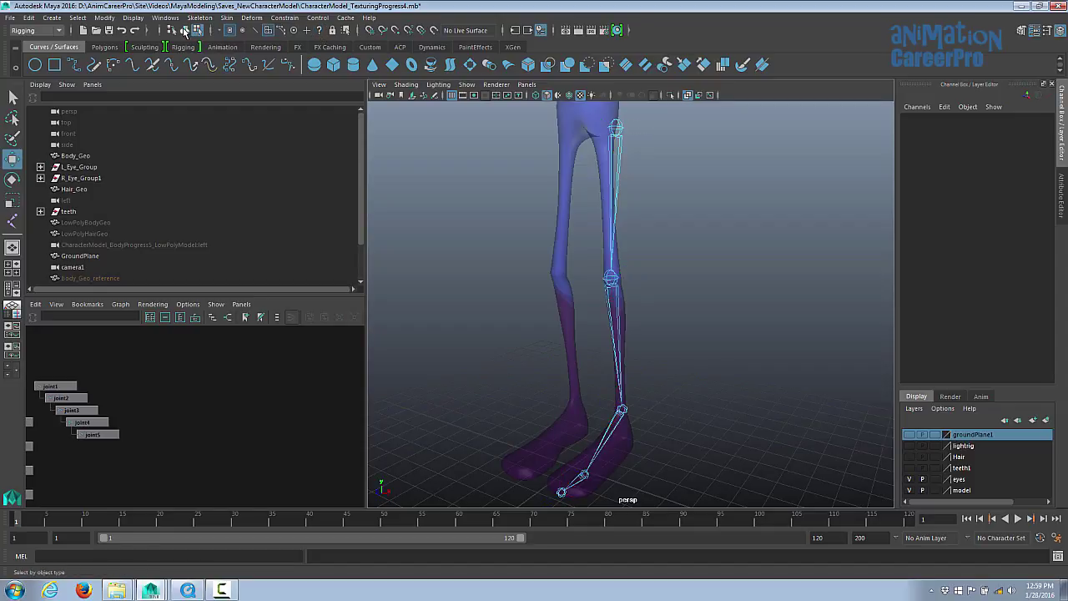
pyautogui.click(185, 31)
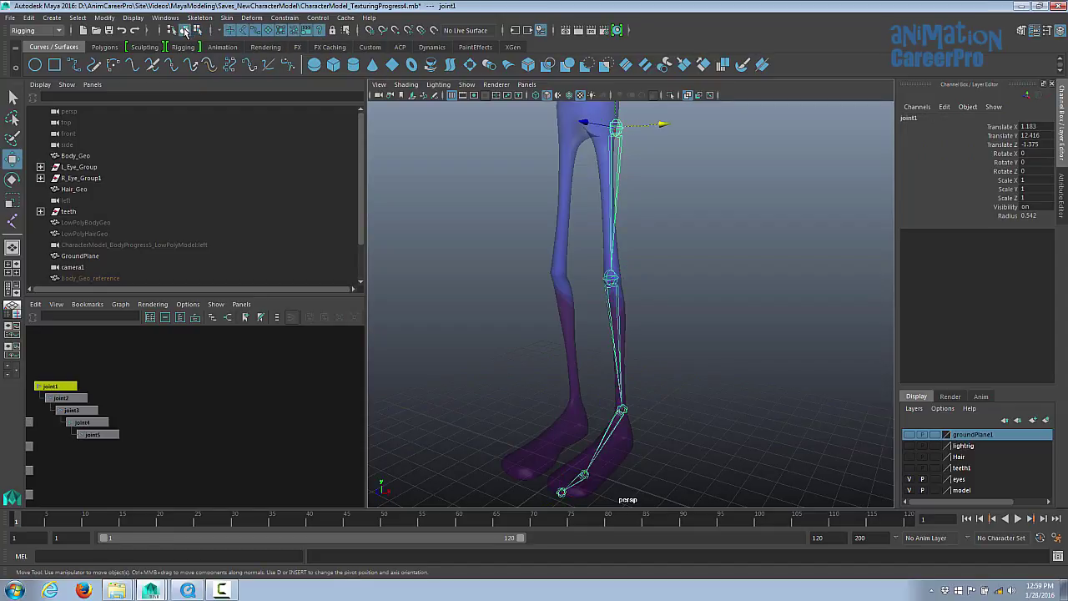
# Try raising the hip joint with its chain along Y in the front view, and undo the move
pyautogui.keyDown('alt'); pyautogui.moveTo(647, 215); pyautogui.dragTo(716, 205); pyautogui.keyUp('alt')
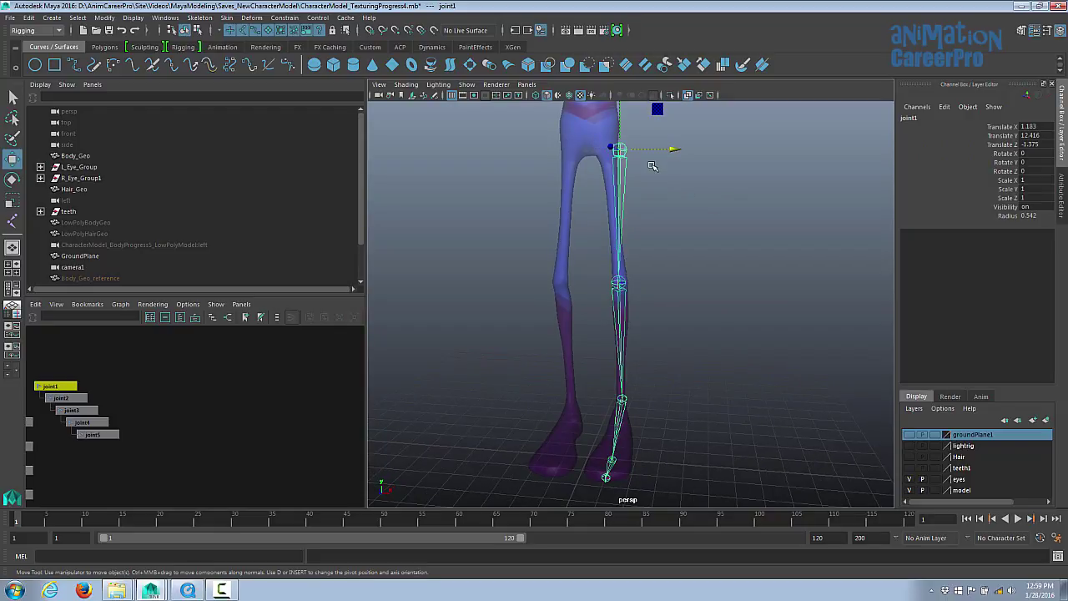
pyautogui.scroll(2, 752, 209)
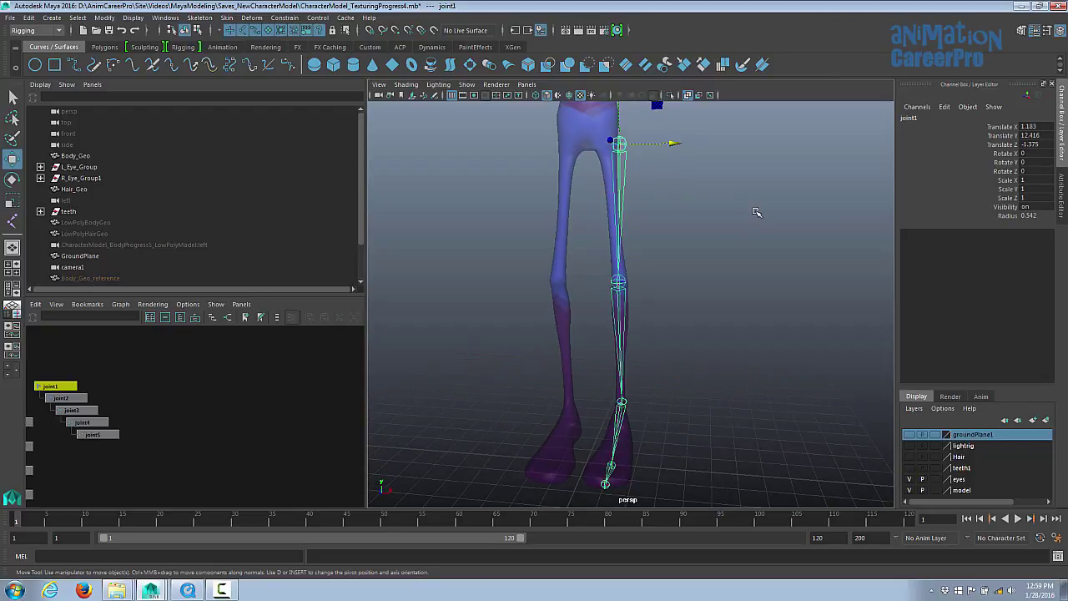
pyautogui.moveTo(756, 212)
pyautogui.keyDown('alt'); pyautogui.mouseDown()
pyautogui.moveTo(740, 209)
pyautogui.moveTo(749, 216)
pyautogui.mouseUp(); pyautogui.keyUp('alt')
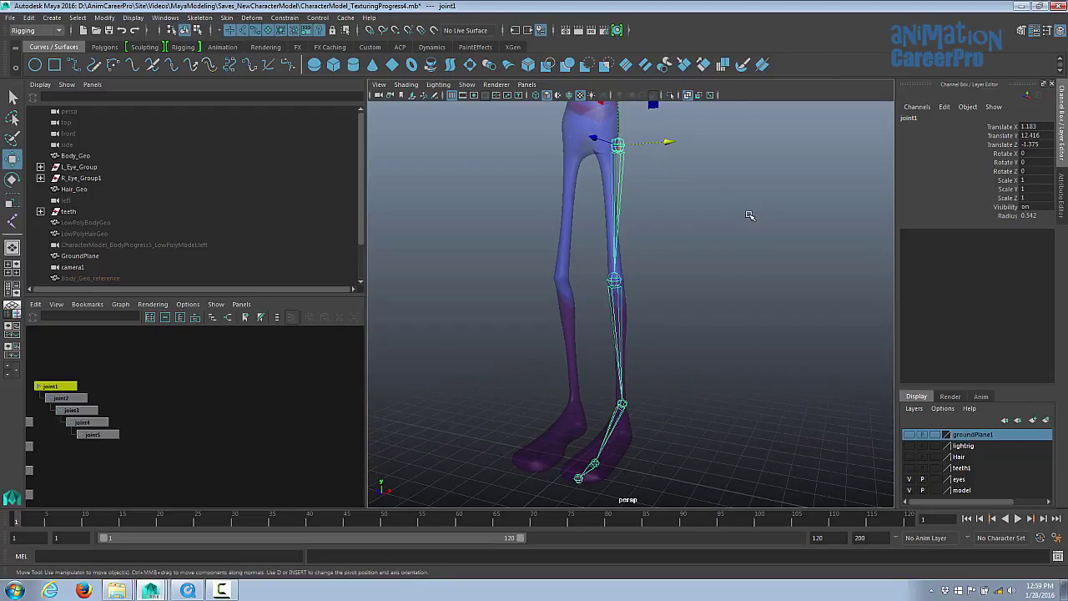
pyautogui.press('space')
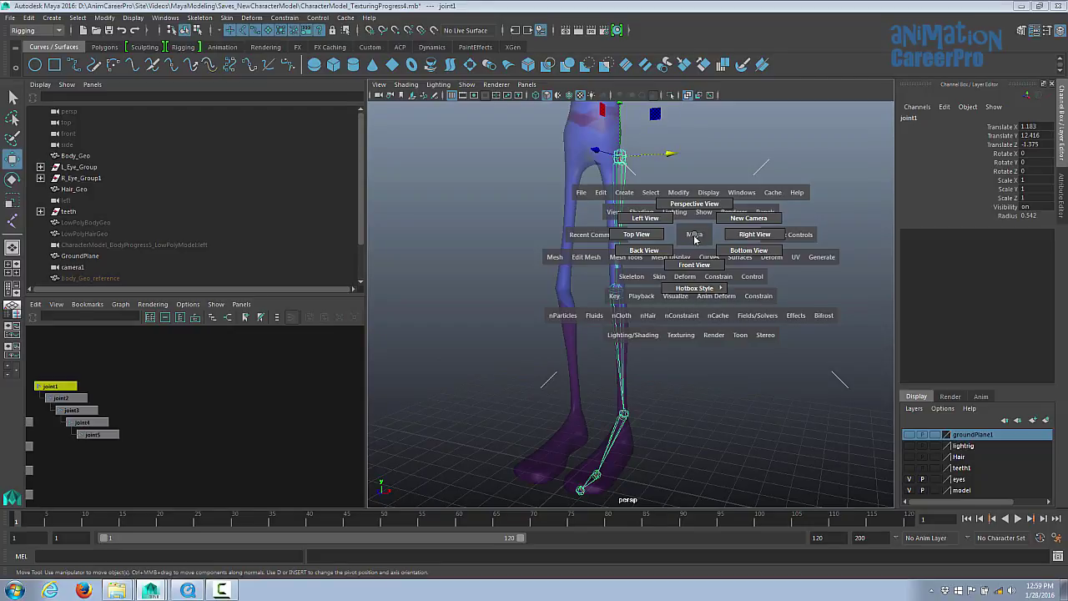
pyautogui.click(691, 264)
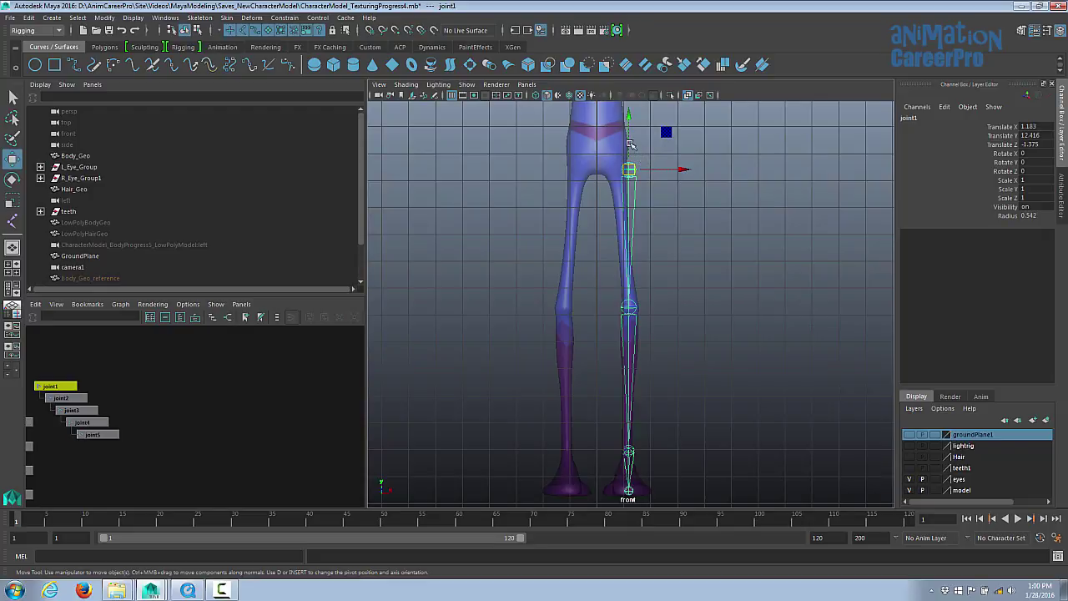
pyautogui.keyDown('alt'); pyautogui.moveTo(631, 121); pyautogui.dragTo(626, 112, button='middle'); pyautogui.keyUp('alt')
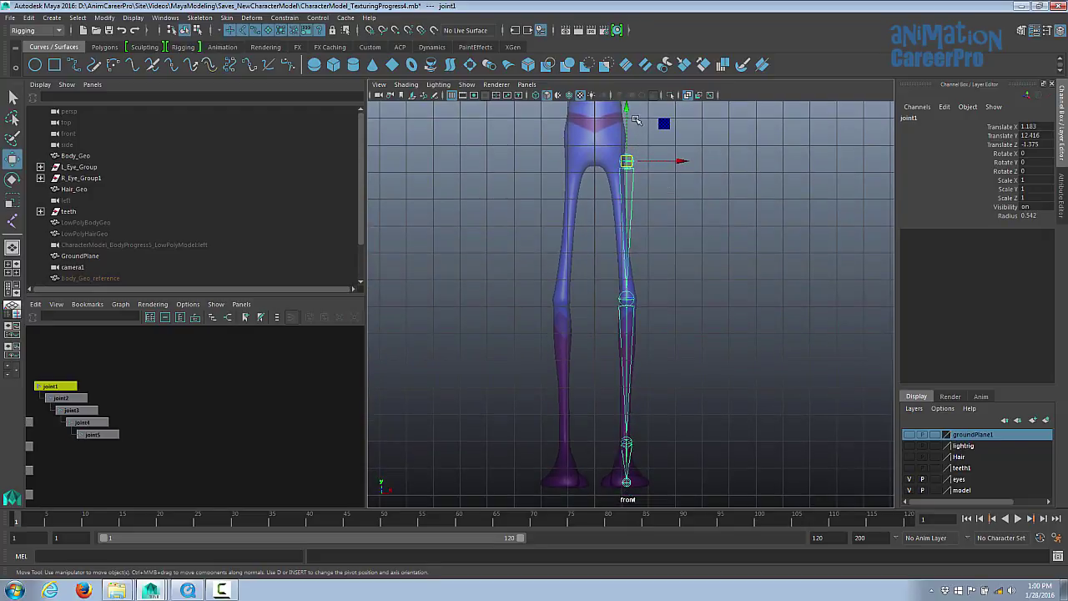
pyautogui.moveTo(624, 111); pyautogui.dragTo(631, 87)
pyautogui.hotkey('ctrl', 'z')
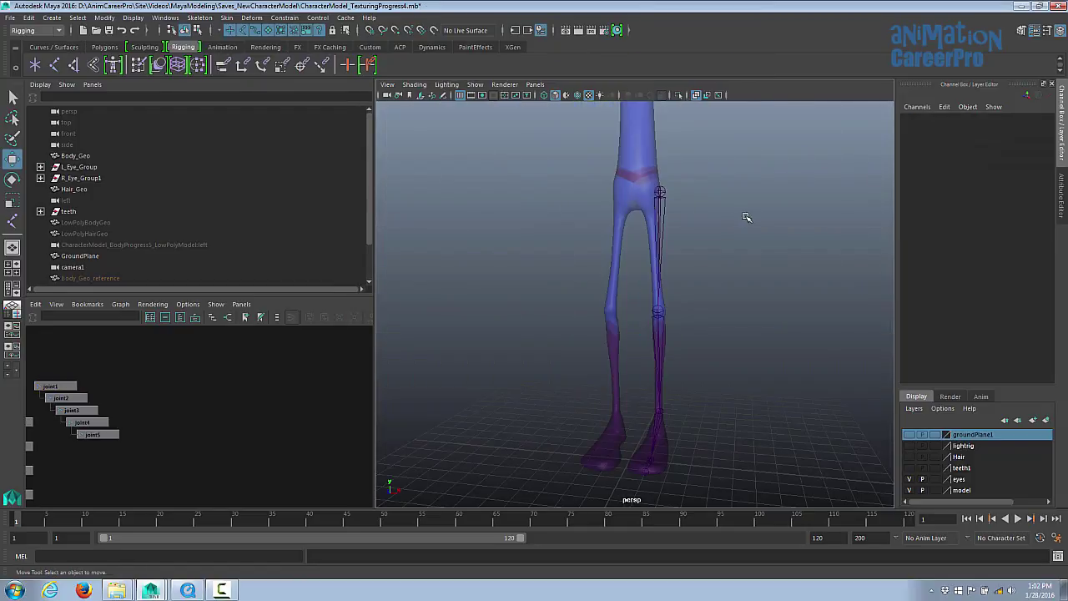
# Mirror the leg joint chain from the hip across the YZ plane with the Behavior mirror function
pyautogui.keyDown('alt'); pyautogui.moveTo(748, 220); pyautogui.dragTo(711, 225); pyautogui.keyUp('alt')
pyautogui.click(664, 190)
pyautogui.click(197, 18)
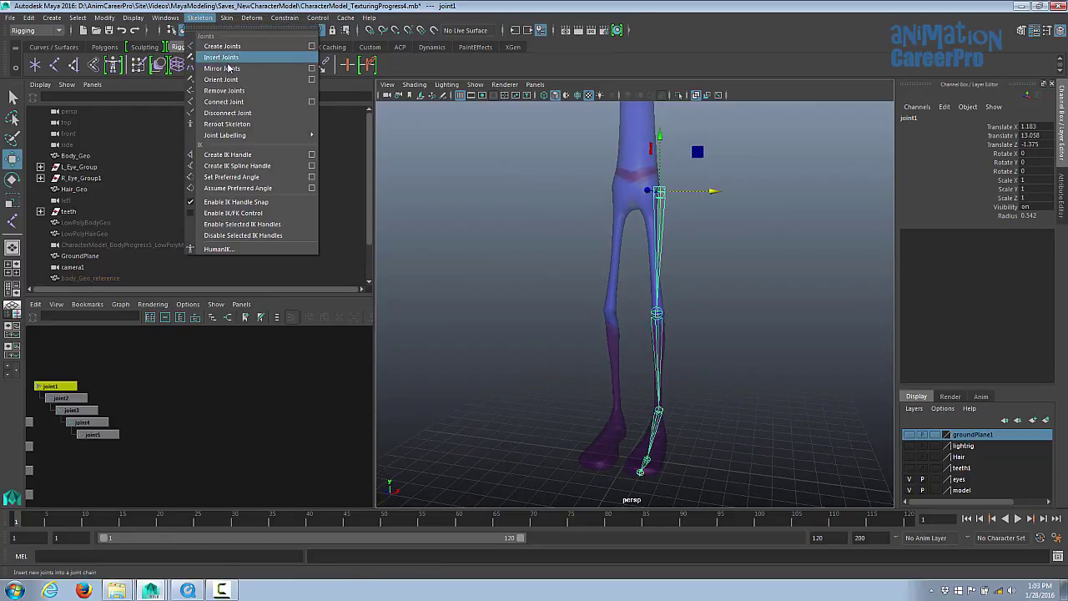
pyautogui.click(312, 68)
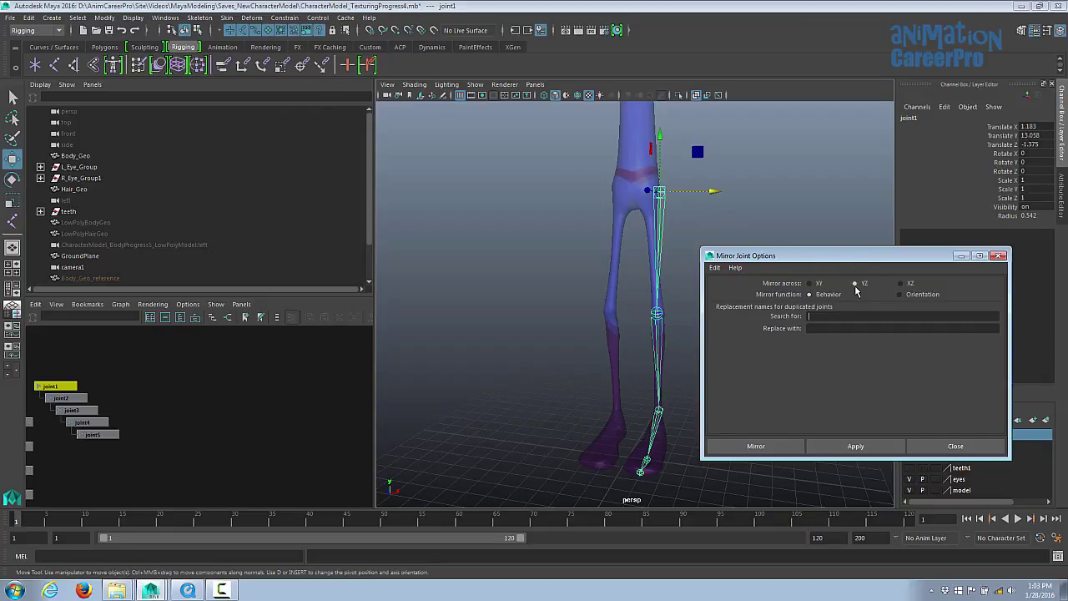
pyautogui.click(866, 446)
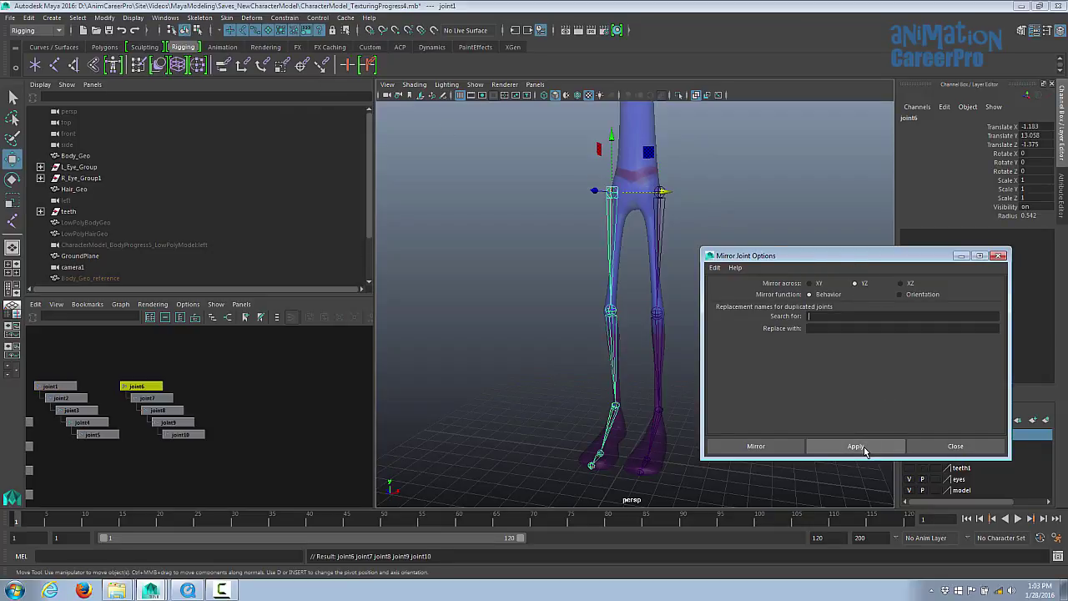
pyautogui.click(998, 256)
# Create a single pelvis joint on the centre line between the hips with grid snapping, and raise it to about 13.59 in Y
pyautogui.moveTo(776, 286)
pyautogui.keyDown('alt'); pyautogui.mouseDown()
pyautogui.moveTo(832, 287)
pyautogui.moveTo(785, 291)
pyautogui.mouseUp(); pyautogui.keyUp('alt')
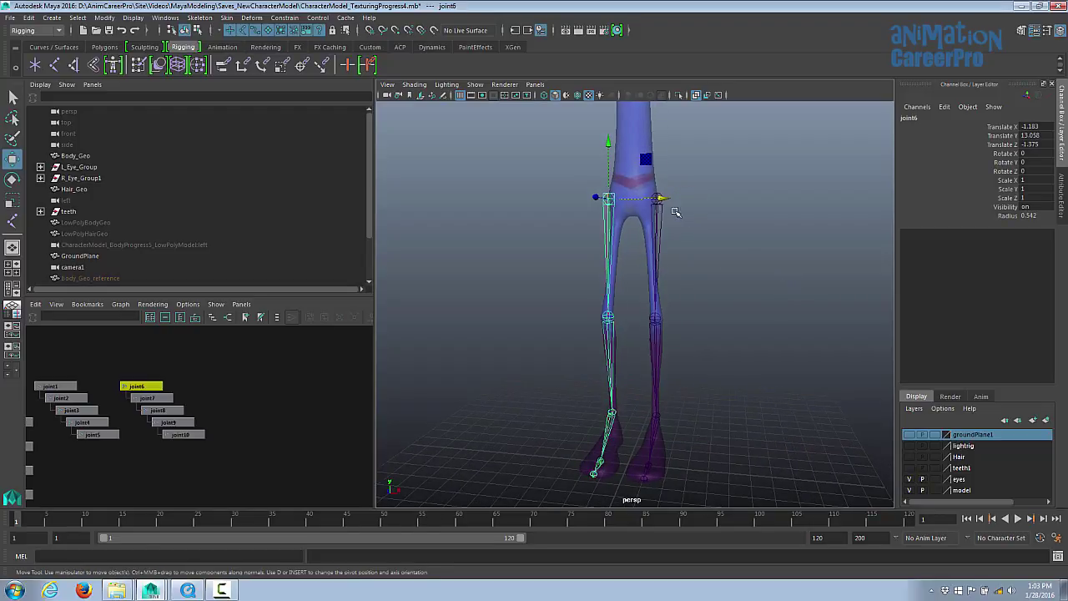
pyautogui.press('space')
pyautogui.moveTo(672, 219)
pyautogui.mouseDown()
pyautogui.moveTo(674, 239)
pyautogui.moveTo(665, 231)
pyautogui.mouseUp()
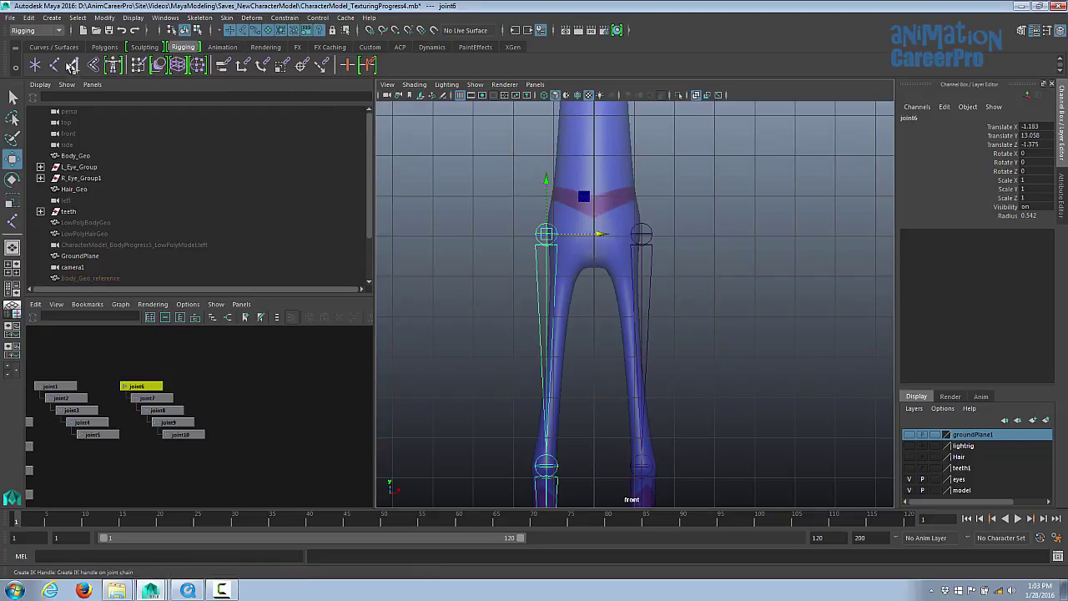
pyautogui.click(57, 68)
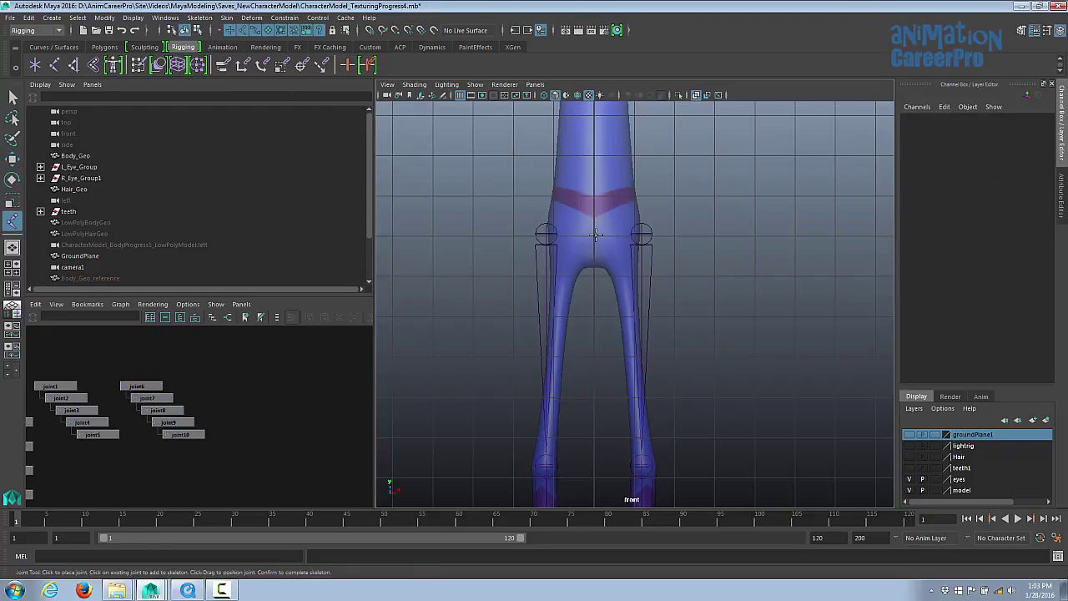
pyautogui.click(369, 31)
pyautogui.click(597, 232)
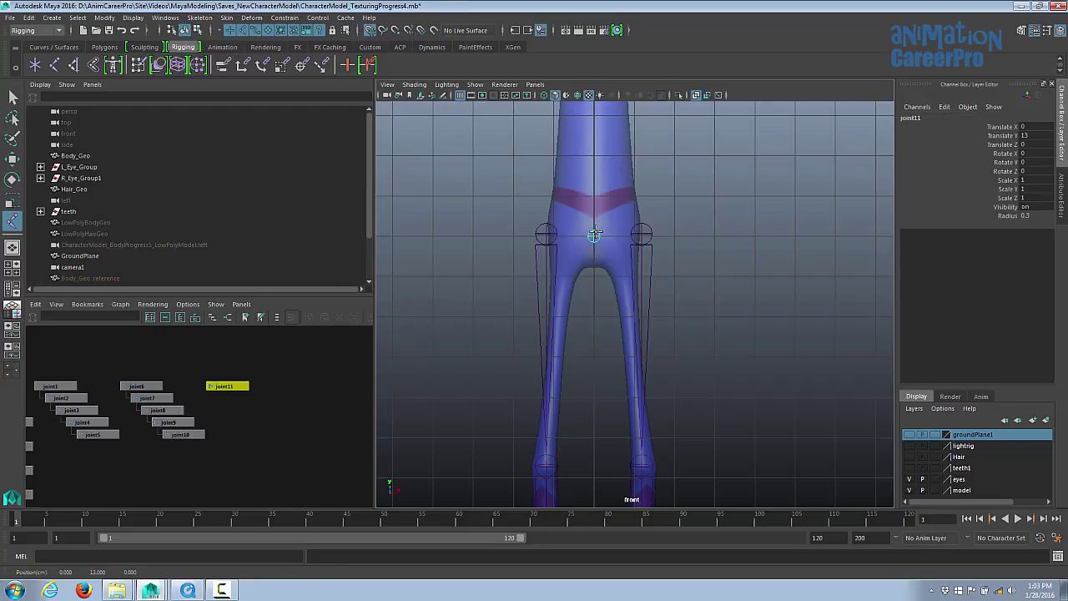
pyautogui.click(370, 31)
pyautogui.press('w')
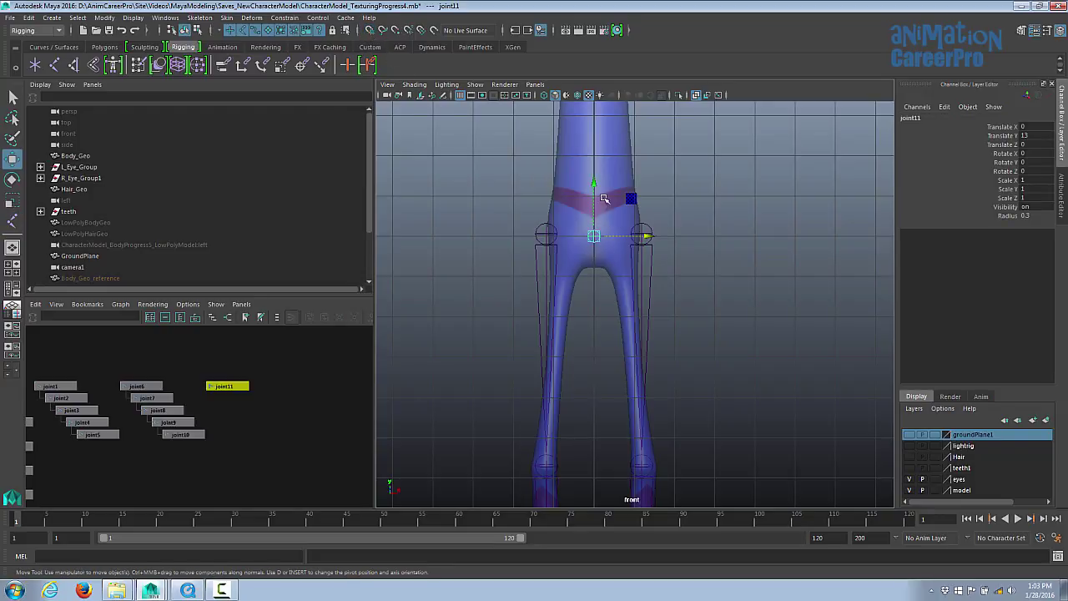
pyautogui.moveTo(596, 185); pyautogui.dragTo(599, 167)
# Parent the hip joint of the original leg chain under the pelvis joint, and select the mirrored chain's hip joint
pyautogui.keyDown('shift'); pyautogui.click(643, 234); pyautogui.keyUp('shift')
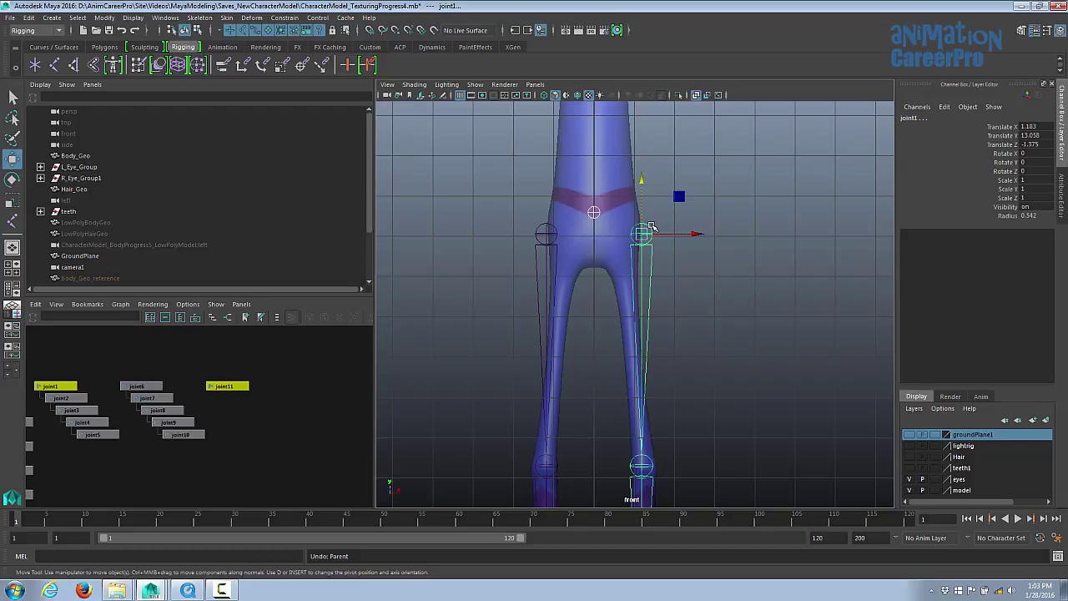
pyautogui.click(651, 227)
pyautogui.keyDown('shift'); pyautogui.click(650, 229); pyautogui.keyUp('shift')
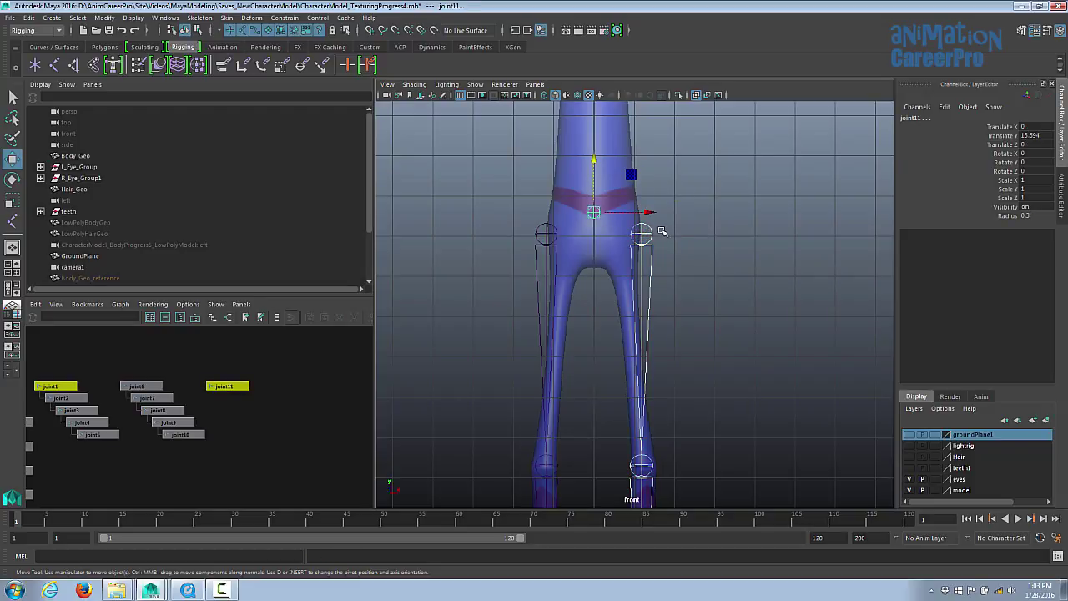
pyautogui.press('p')
pyautogui.click(543, 229)
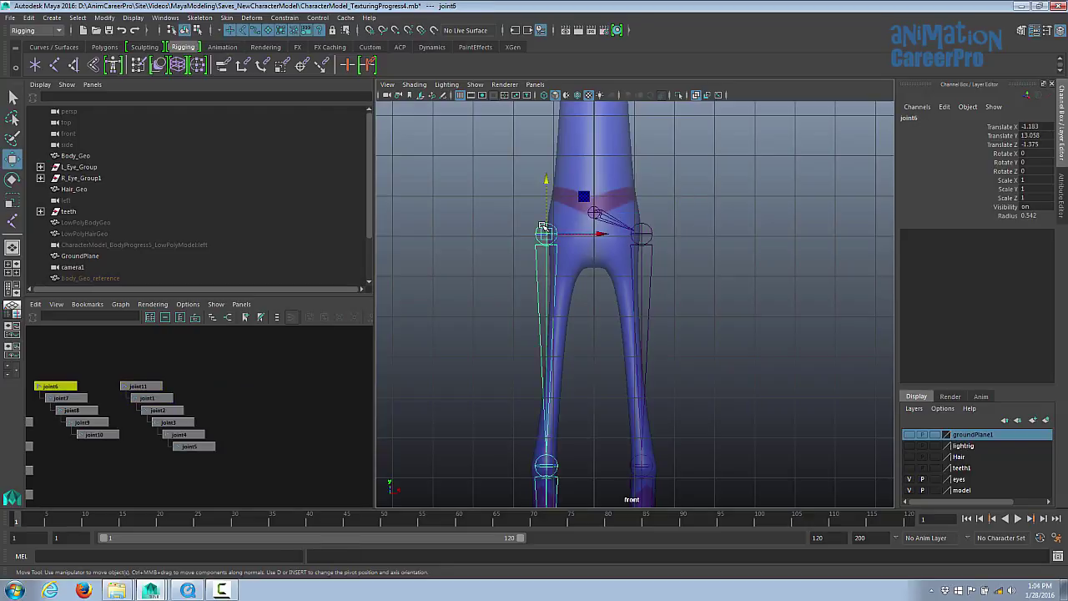
# Parent the mirrored leg chain's hip joint under the central pelvis joint
pyautogui.keyDown('shift'); pyautogui.click(589, 212); pyautogui.keyUp('shift')
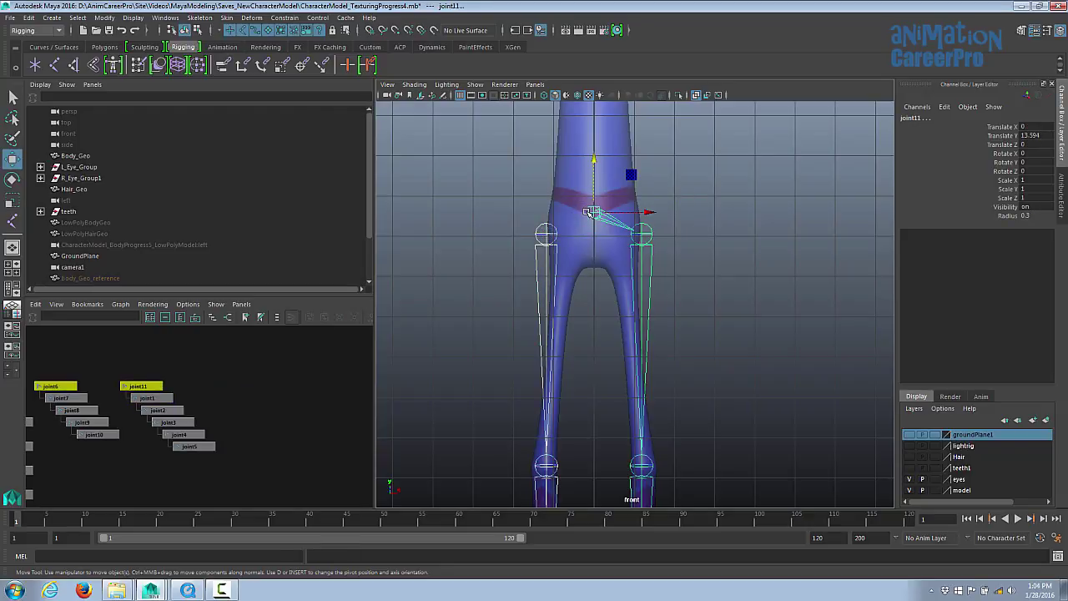
pyautogui.press('p')
# In the side view, shift only the pelvis joint back inside the body to about -1.8 in Z, leaving the leg joints in place
pyautogui.click(592, 212)
pyautogui.scroll(-2, 696, 247)
pyautogui.press('space')
pyautogui.moveTo(696, 247)
pyautogui.mouseDown()
pyautogui.moveTo(696, 218)
pyautogui.moveTo(632, 228)
pyautogui.moveTo(704, 266)
pyautogui.mouseUp()
pyautogui.keyDown('alt'); pyautogui.moveTo(705, 266); pyautogui.dragTo(705, 283, button='middle'); pyautogui.keyUp('alt')
pyautogui.keyDown('alt'); pyautogui.moveTo(705, 283); pyautogui.dragTo(716, 237); pyautogui.keyUp('alt')
pyautogui.press('space')
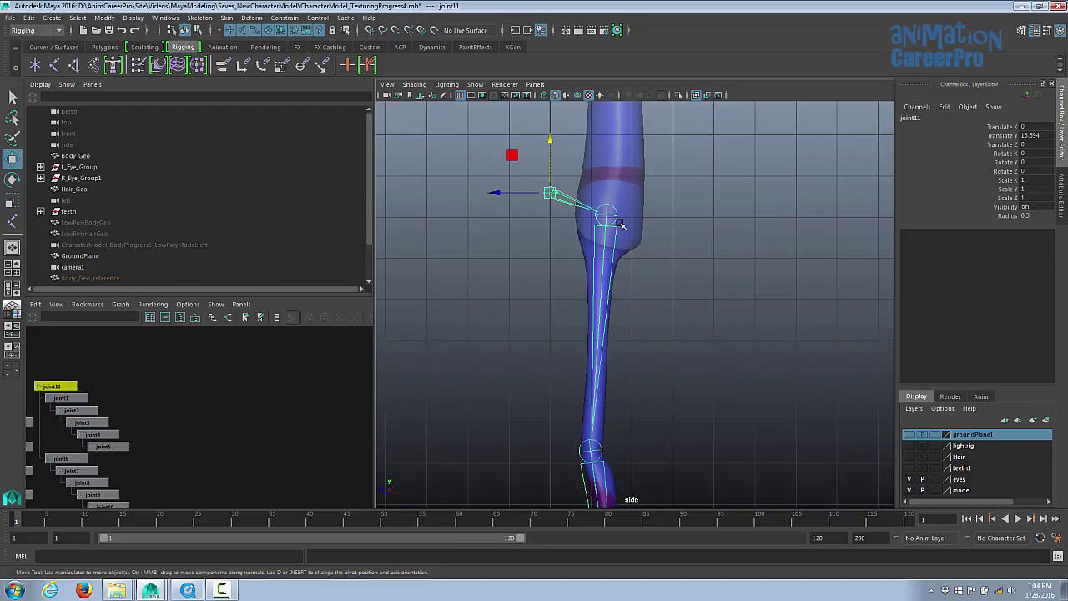
pyautogui.press('d')
pyautogui.moveTo(496, 194); pyautogui.dragTo(573, 194)
pyautogui.press('d')
pyautogui.keyDown('alt'); pyautogui.moveTo(666, 214); pyautogui.dragTo(665, 301, button='middle'); pyautogui.keyUp('alt')
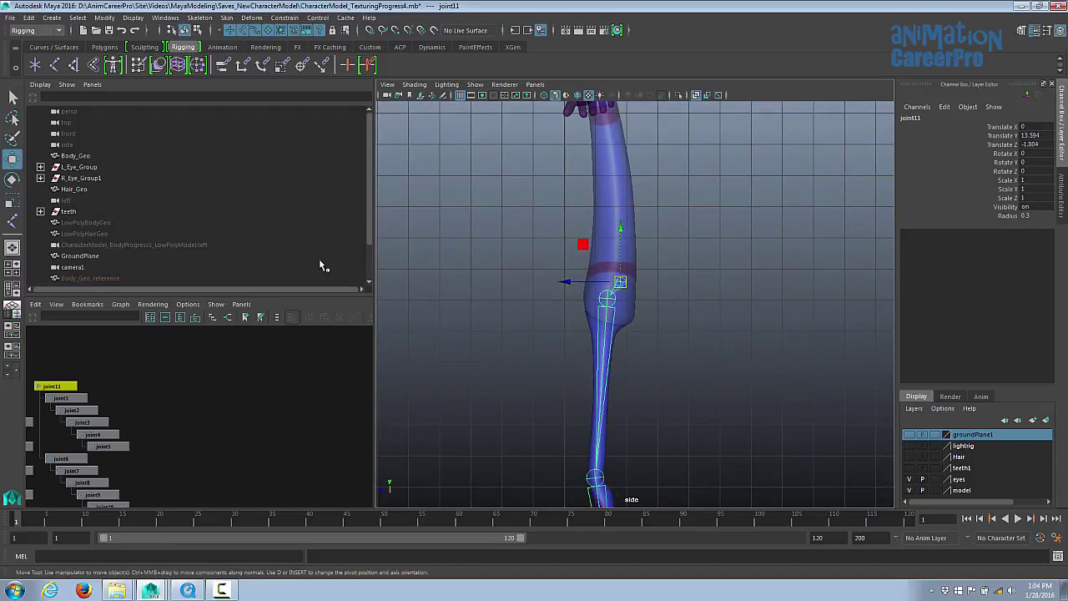
# Create a three-joint spine chain in the side view with grid snapping, placing joints at Y 15, 17 and 19 with Z at -2
pyautogui.click(54, 65)
pyautogui.keyDown('alt'); pyautogui.moveTo(603, 243); pyautogui.dragTo(591, 277, button='middle'); pyautogui.keyUp('alt')
pyautogui.keyDown('alt'); pyautogui.moveTo(591, 278); pyautogui.dragTo(597, 277, button='right'); pyautogui.keyUp('alt')
pyautogui.press('x')
pyautogui.click(615, 271)
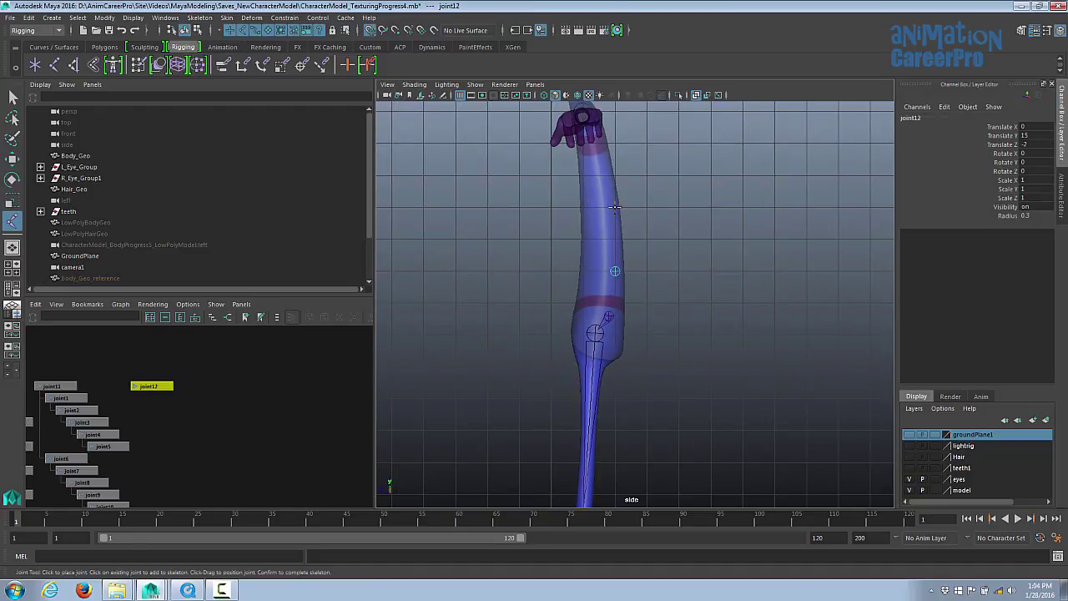
pyautogui.click(615, 207)
pyautogui.click(616, 145)
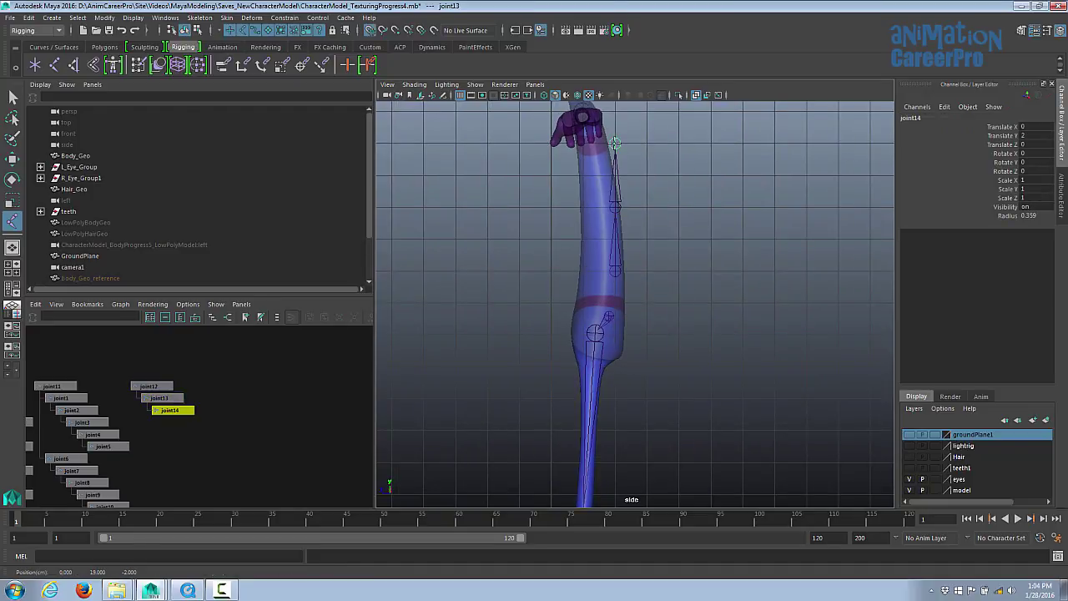
pyautogui.press('w')
# Parent the spine chain's base joint under the pelvis joint, and select the pelvis joint with its full hierarchy
pyautogui.keyDown('alt'); pyautogui.moveTo(649, 260); pyautogui.dragTo(660, 301, button='middle'); pyautogui.keyUp('alt')
pyautogui.moveTo(575, 312); pyautogui.dragTo(570, 314)
pyautogui.click(623, 248)
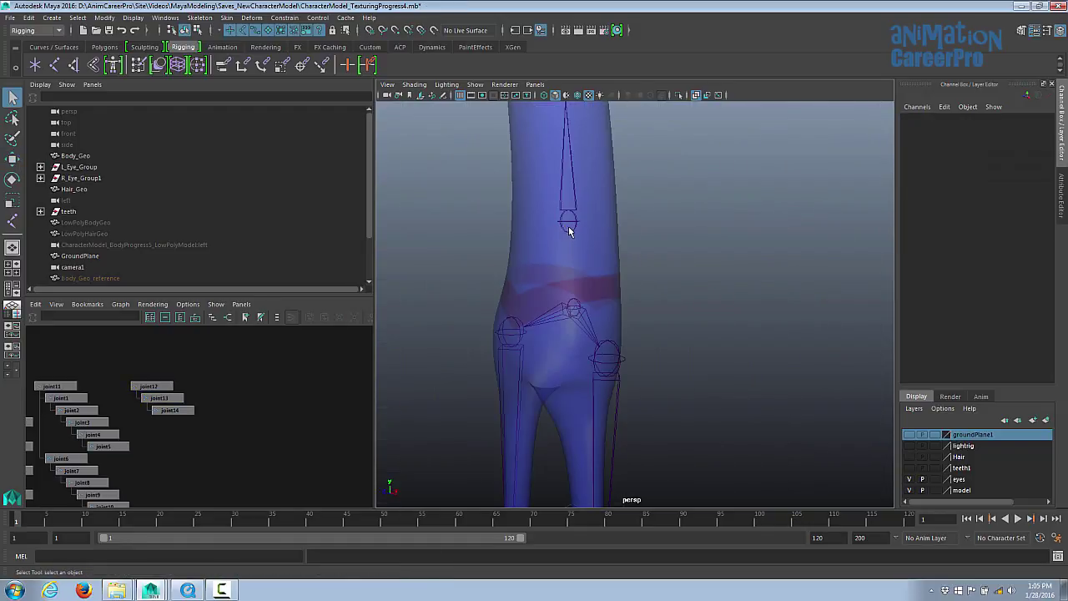
pyautogui.click(569, 226)
pyautogui.keyDown('alt'); pyautogui.moveTo(633, 270); pyautogui.dragTo(582, 297); pyautogui.keyUp('alt')
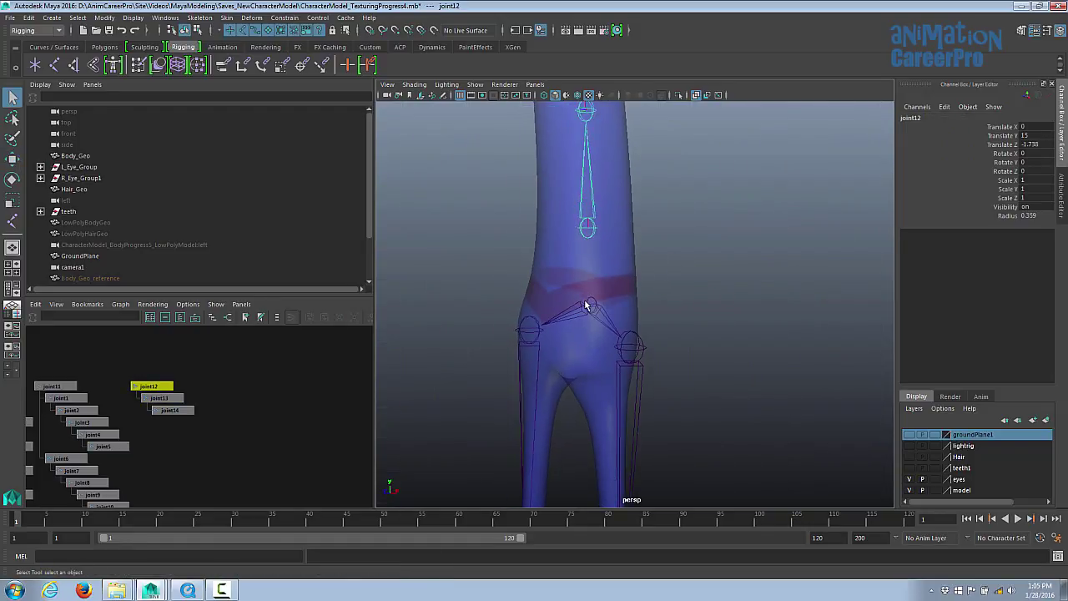
pyautogui.keyDown('shift'); pyautogui.click(591, 306); pyautogui.keyUp('shift')
pyautogui.press('p')
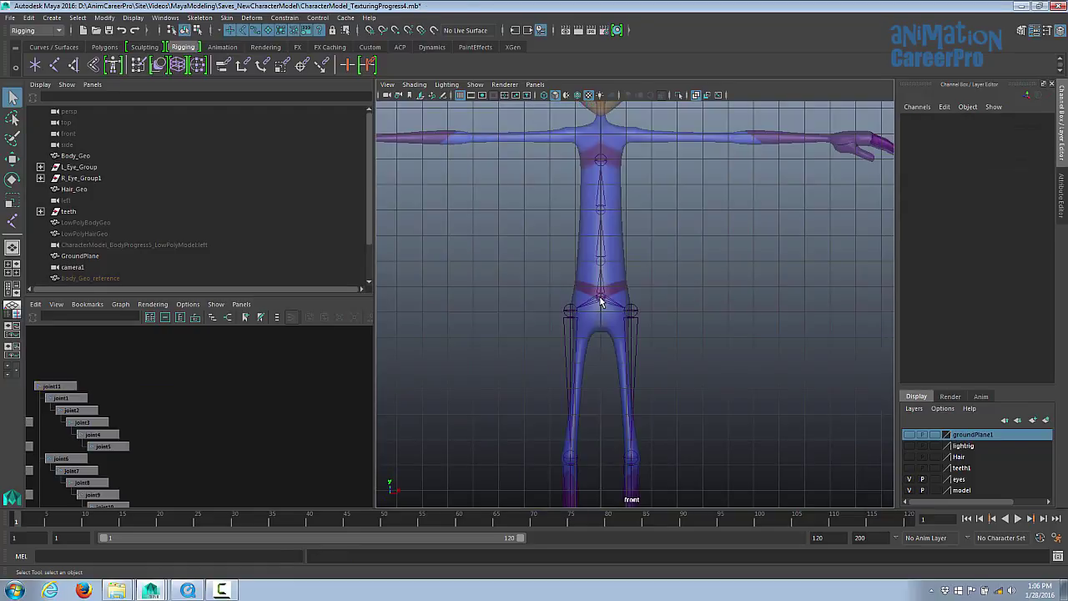
pyautogui.click(601, 298)
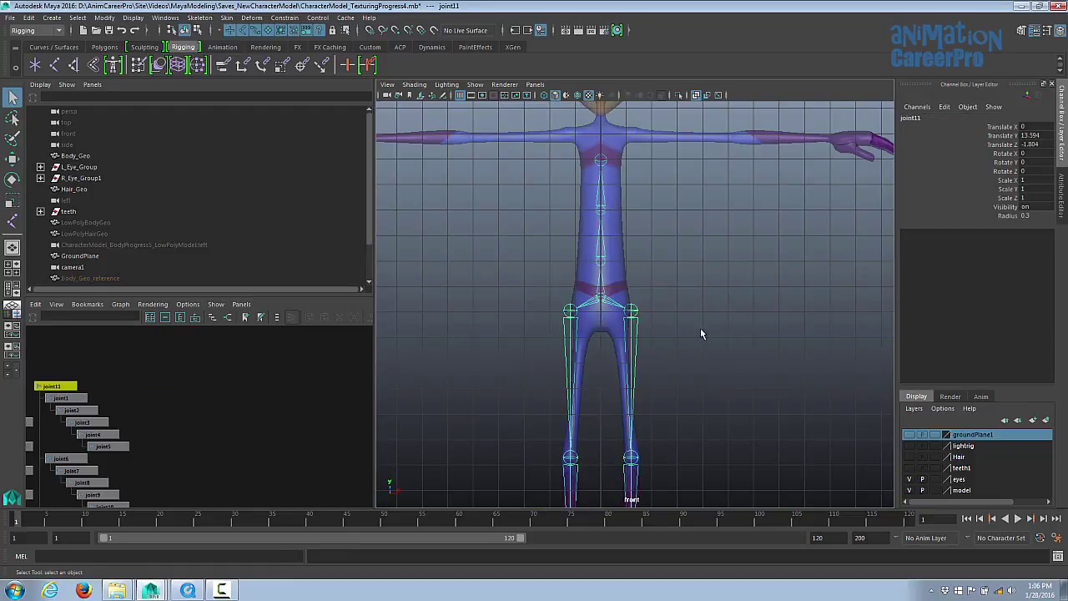
pyautogui.keyDown('alt'); pyautogui.moveTo(689, 341); pyautogui.dragTo(696, 306, button='middle'); pyautogui.keyUp('alt')
pyautogui.keyDown('alt'); pyautogui.moveTo(696, 305); pyautogui.dragTo(666, 305, button='right'); pyautogui.keyUp('alt')
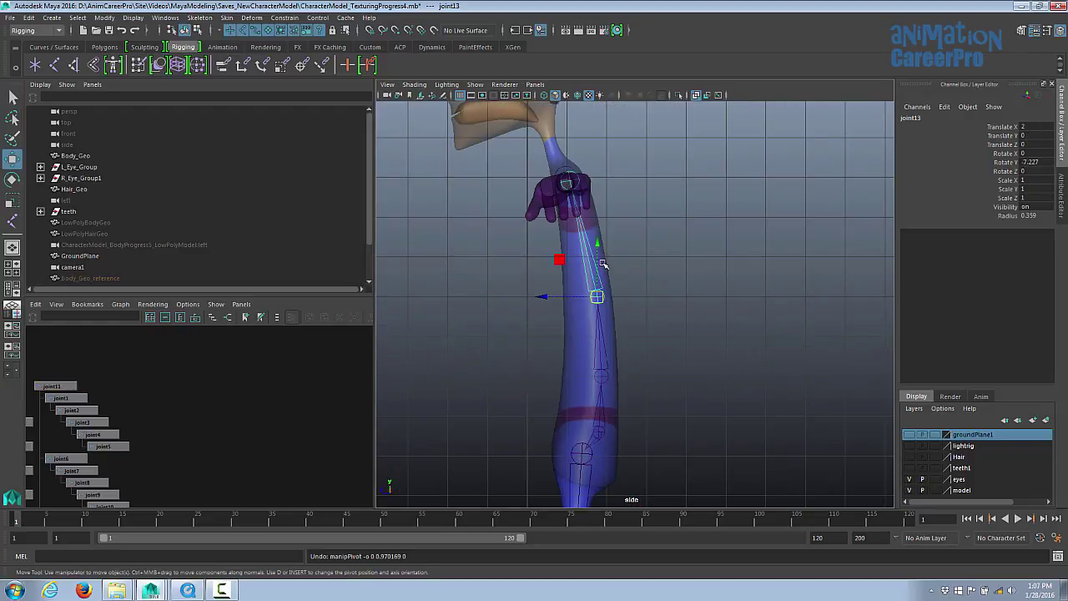
# Raise the middle spine joint to Translate X about 2.9 and the lowest spine joint to Translate Y about 2.18, keeping their child joints in place
pyautogui.press('d')
pyautogui.moveTo(599, 244); pyautogui.dragTo(597, 209)
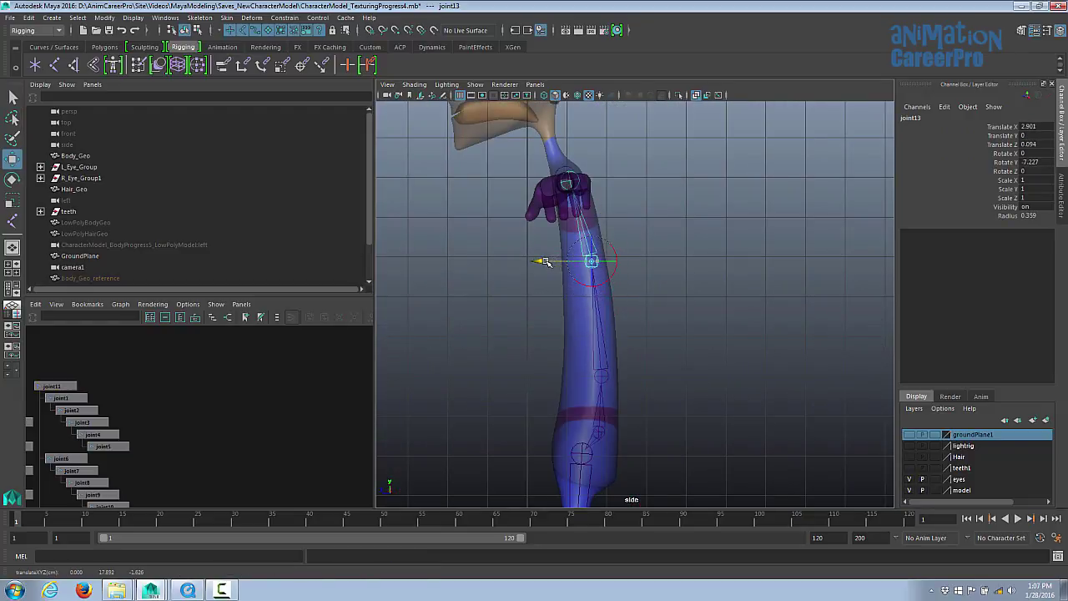
pyautogui.click(601, 376)
pyautogui.moveTo(600, 323); pyautogui.dragTo(601, 291)
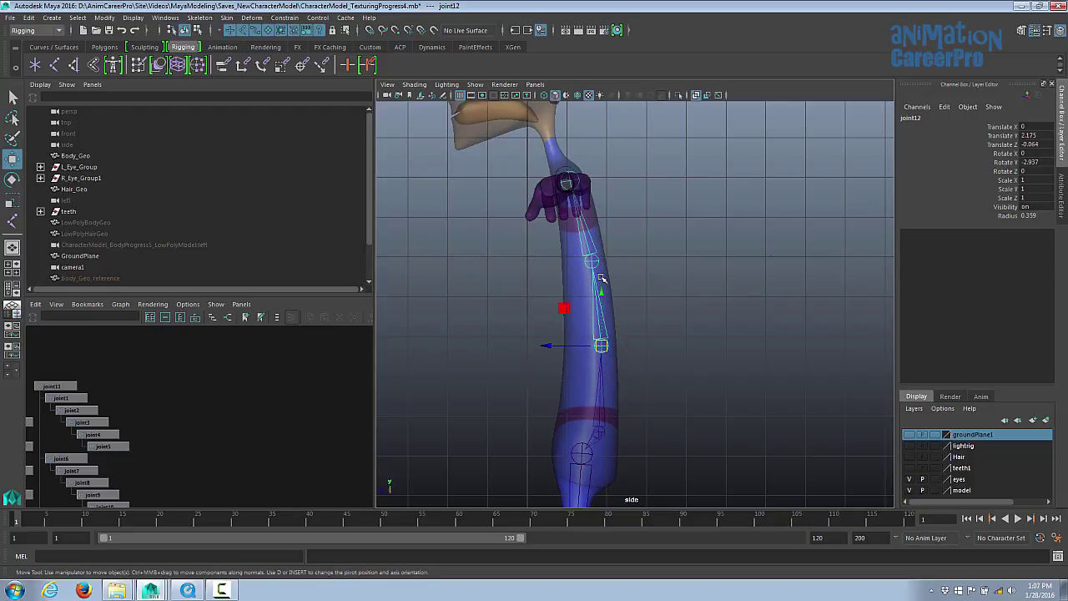
# In the front view, start an arm joint chain with a clavicle joint at about X 0.6, Y 20.08, a shoulder joint and an elbow joint 4 units out
pyautogui.press('space')
pyautogui.moveTo(612, 214); pyautogui.dragTo(619, 252)
pyautogui.keyDown('alt'); pyautogui.moveTo(642, 288); pyautogui.dragTo(790, 305, button='right'); pyautogui.keyUp('alt')
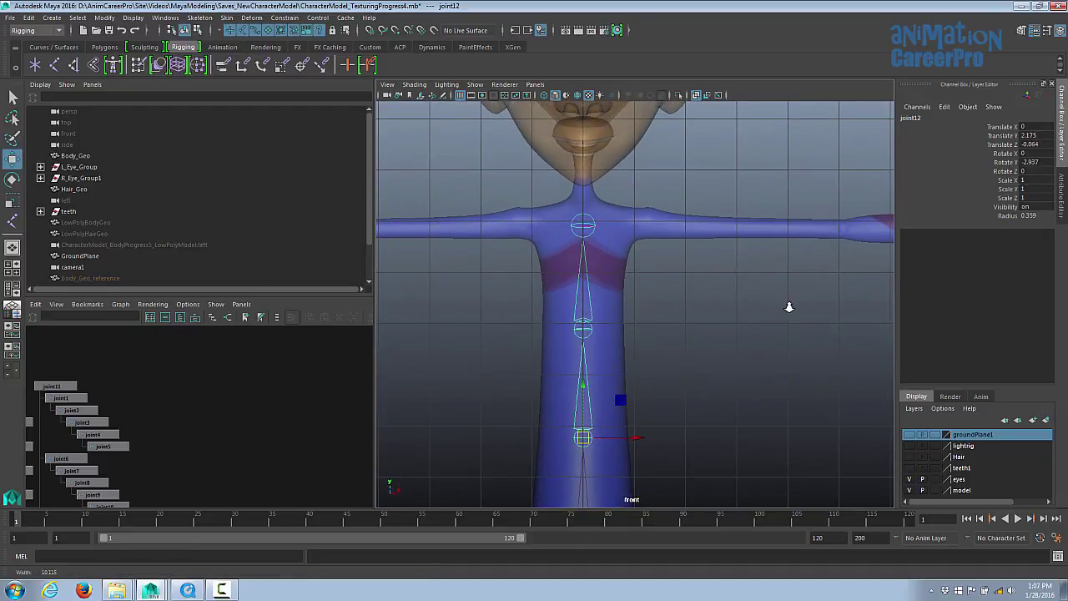
pyautogui.keyDown('alt'); pyautogui.click(789, 306); pyautogui.keyUp('alt')
pyautogui.click(54, 65)
pyautogui.click(613, 217)
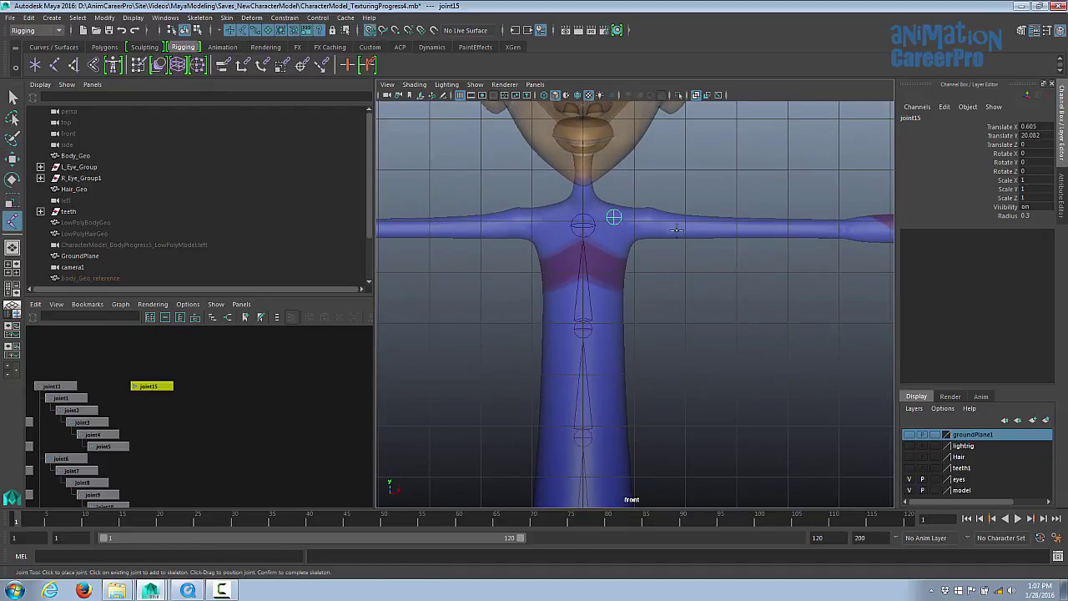
pyautogui.click(649, 220)
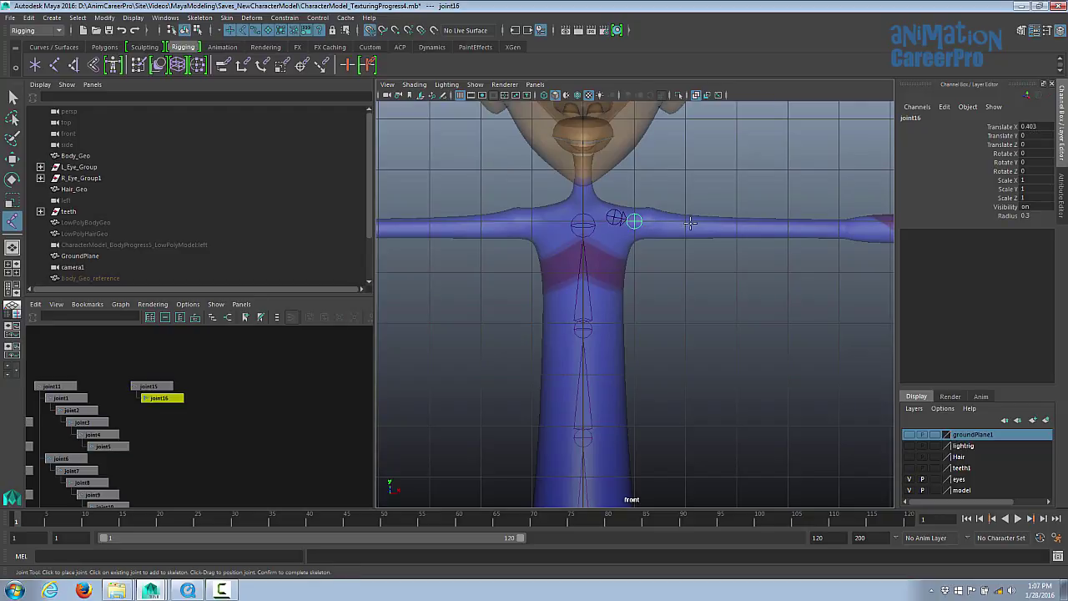
pyautogui.click(729, 230)
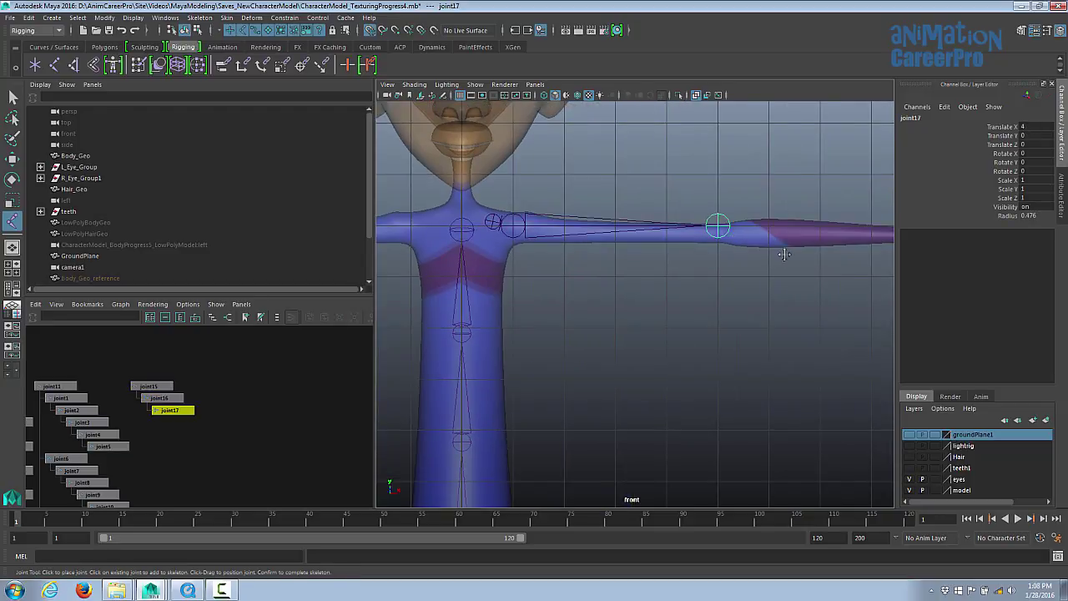
# Extend the arm chain with a forearm joint 3 units past the elbow and a wrist joint 1 unit farther, and finish the chain
pyautogui.keyDown('alt'); pyautogui.moveTo(784, 255); pyautogui.dragTo(696, 262, button='middle'); pyautogui.keyUp('alt')
pyautogui.keyDown('alt'); pyautogui.moveTo(696, 262); pyautogui.dragTo(660, 274, button='right'); pyautogui.keyUp('alt')
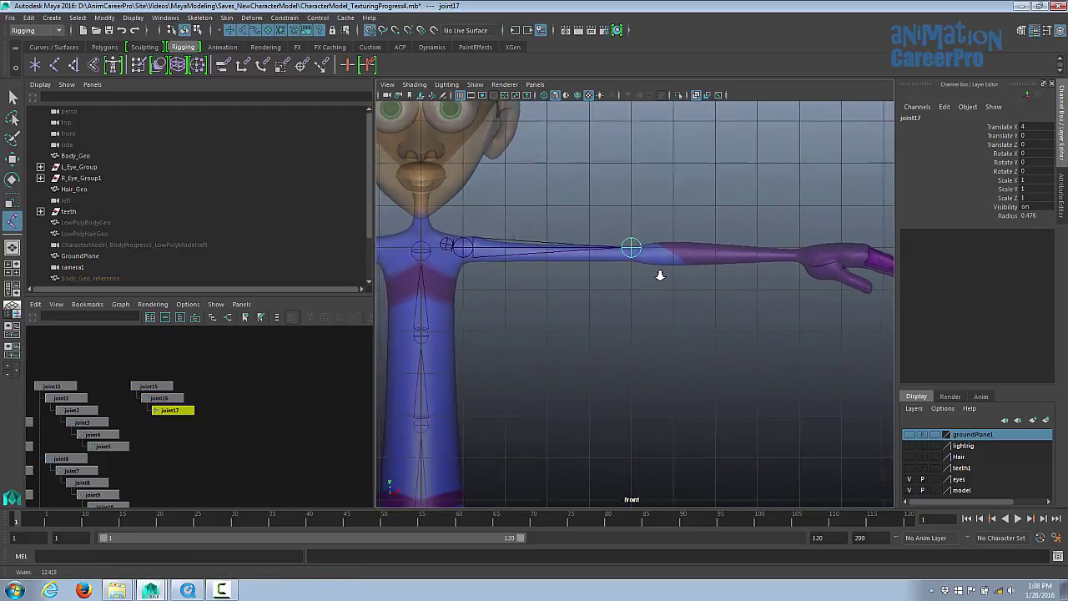
pyautogui.keyDown('alt'); pyautogui.moveTo(660, 275); pyautogui.dragTo(631, 274, button='middle'); pyautogui.keyUp('alt')
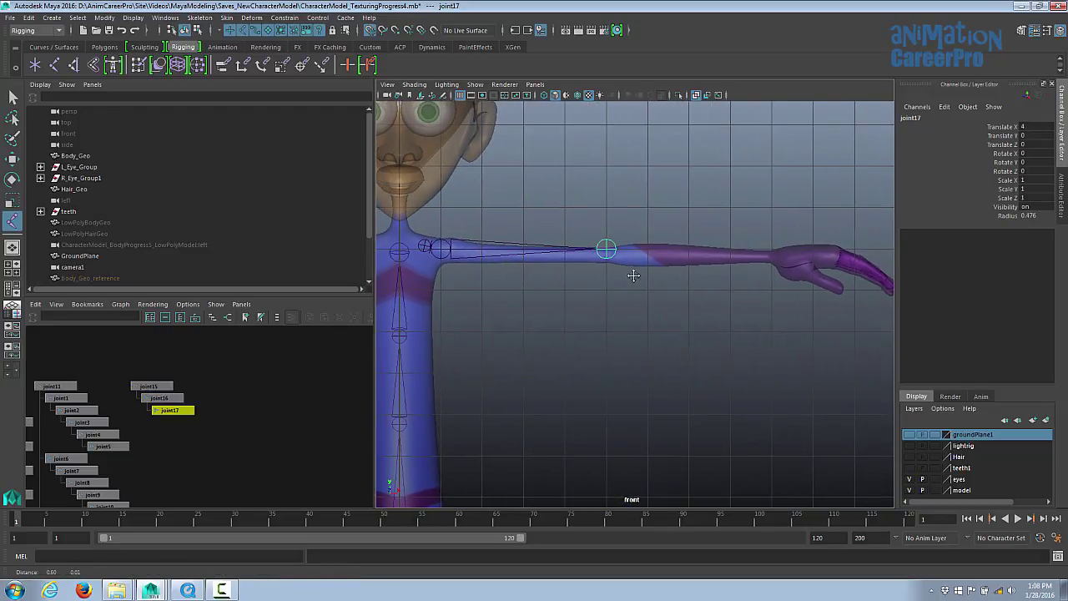
pyautogui.click(768, 249)
pyautogui.moveTo(771, 249); pyautogui.dragTo(731, 248)
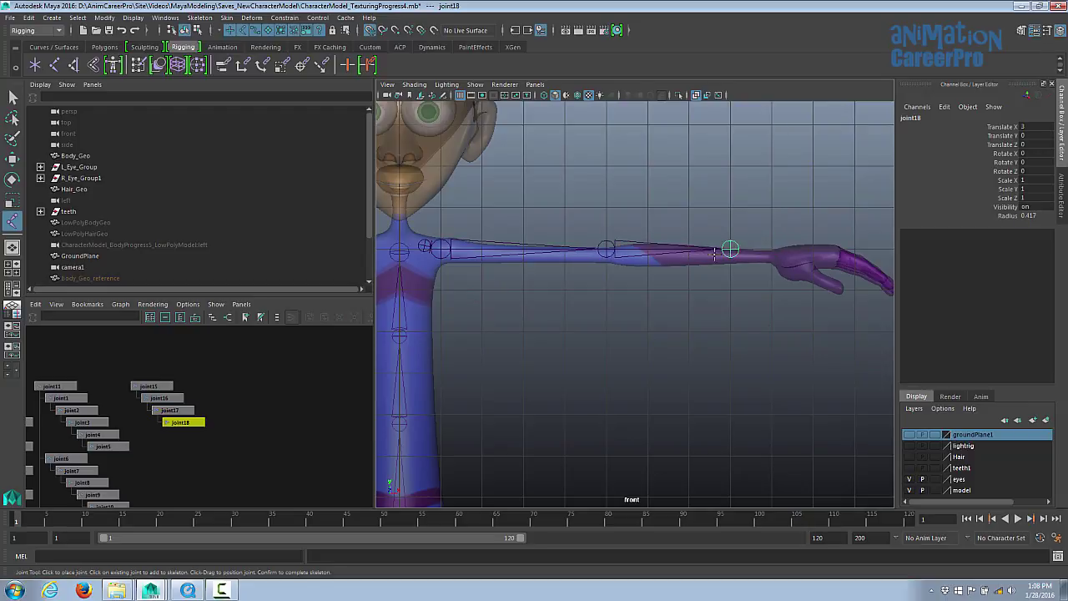
pyautogui.click(772, 249)
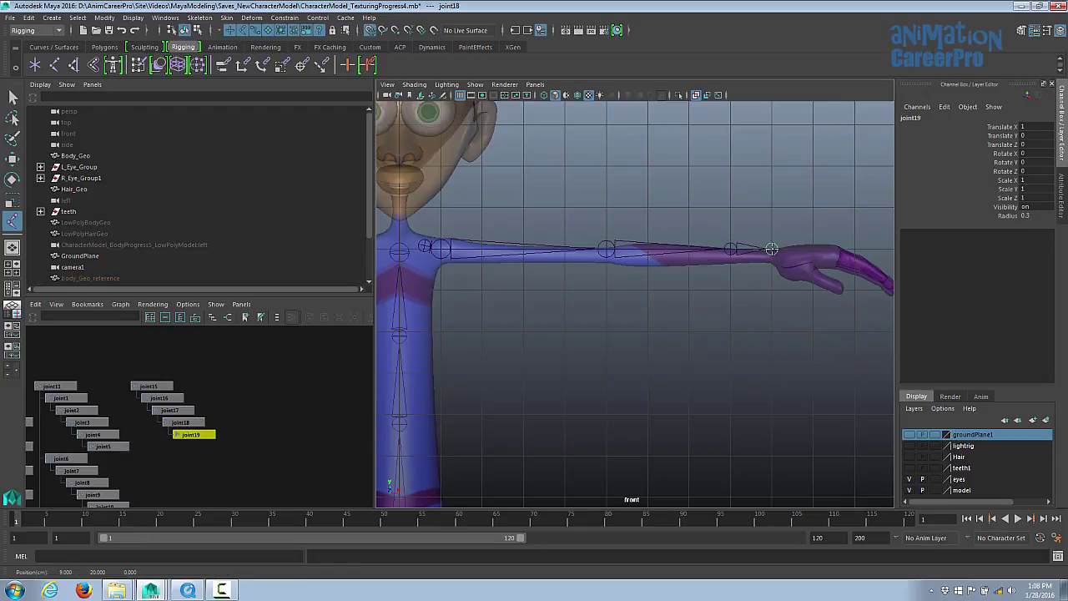
pyautogui.press('Return')
# Shift the forearm joint toward the elbow to Translate X about 2.3, keeping the wrist joint in place
pyautogui.keyDown('alt'); pyautogui.moveTo(718, 286); pyautogui.dragTo(763, 287, button='middle'); pyautogui.keyUp('alt')
pyautogui.press('w')
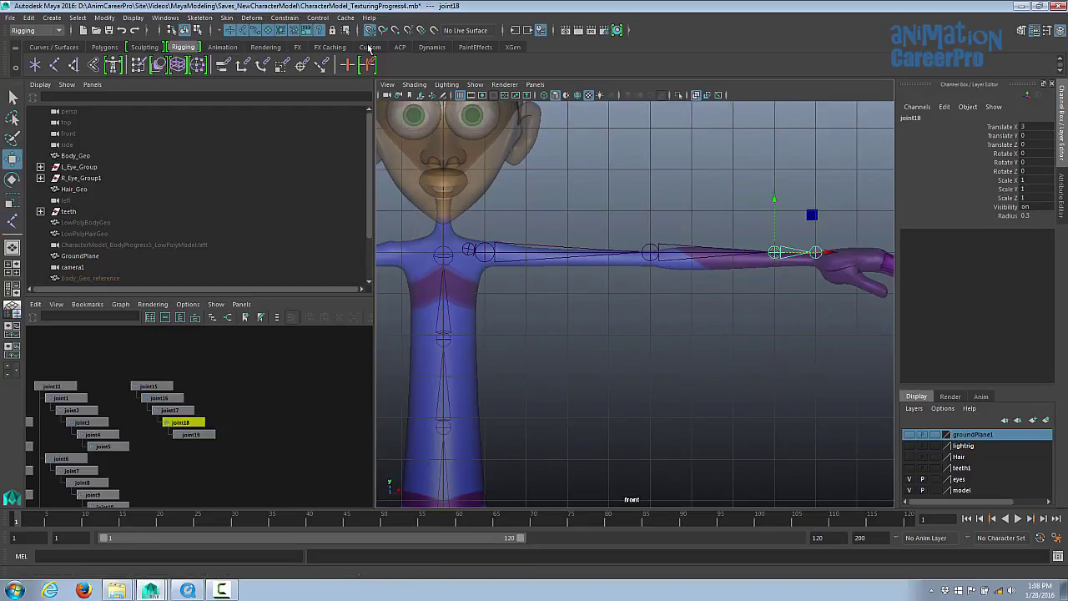
pyautogui.press('Insert')
pyautogui.moveTo(826, 254); pyautogui.dragTo(799, 251)
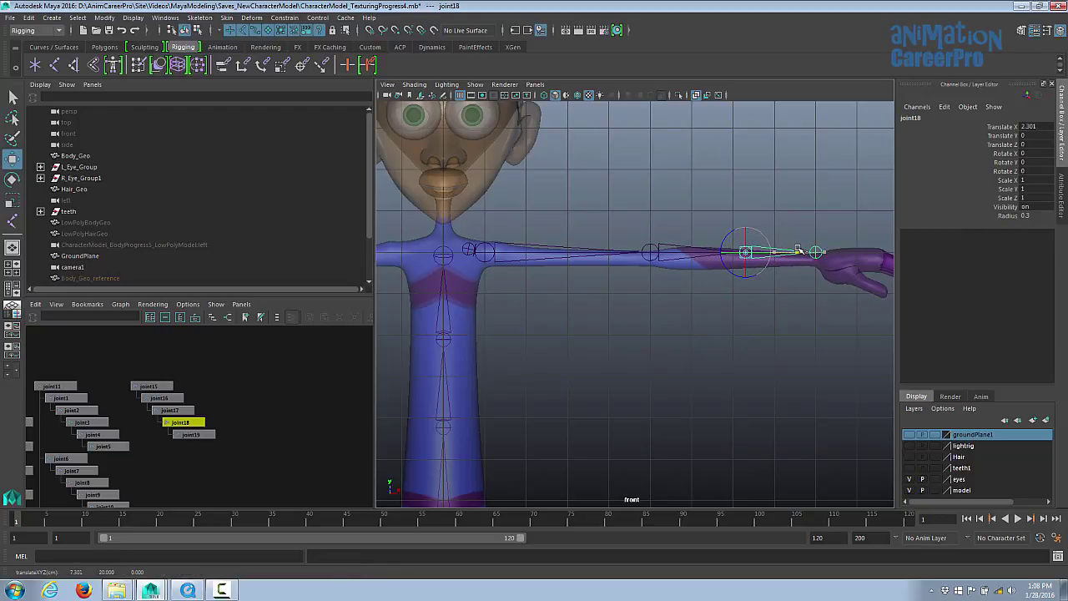
pyautogui.click(705, 253)
pyautogui.press('Insert')
# Adjust the shoulder joint's position along the arm in the front view without moving its child joints
pyautogui.keyDown('alt'); pyautogui.moveTo(495, 234); pyautogui.dragTo(641, 249, button='middle'); pyautogui.keyUp('alt')
pyautogui.scroll(2, 641, 249)
pyautogui.click(641, 248)
pyautogui.press('Insert')
pyautogui.moveTo(682, 250); pyautogui.dragTo(653, 245)
pyautogui.press('Insert')
# Reposition only the clavicle joint to about X 0.48 and Y 19.86, leaving the rest of the arm chain in place
pyautogui.press('Up')
pyautogui.press('Insert')
pyautogui.press('Insert')
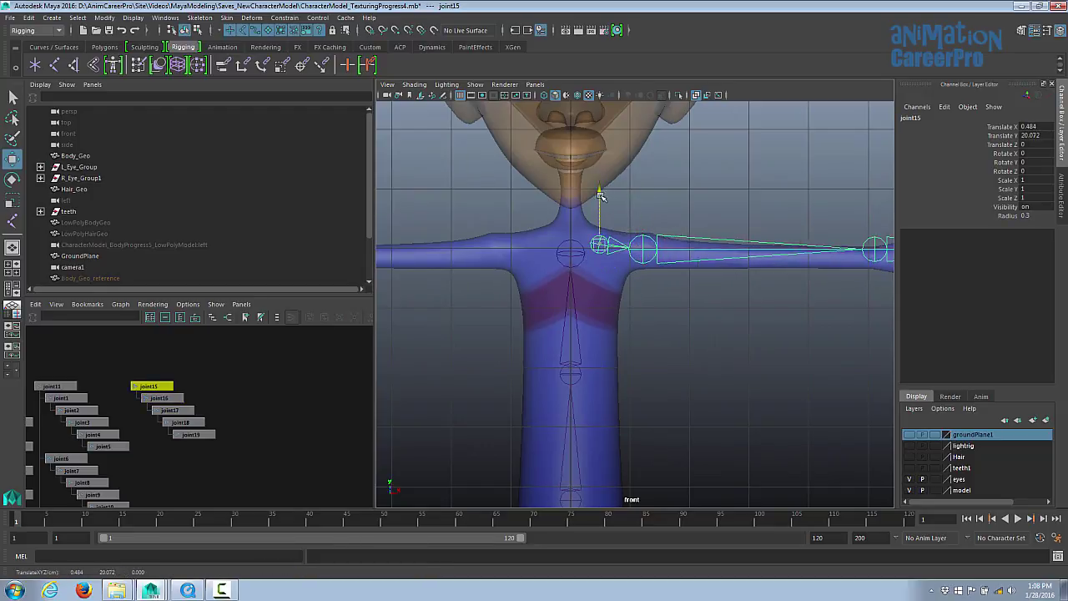
pyautogui.press('Insert')
pyautogui.moveTo(599, 198); pyautogui.dragTo(572, 223)
pyautogui.press('Insert')
pyautogui.click(572, 242)
pyautogui.press('Insert')
pyautogui.press('Insert')
# Move the whole arm joint chain back inside the body by bringing the clavicle joint to about -0.97 in Translate Z
pyautogui.press('space')
pyautogui.click(610, 256)
pyautogui.moveTo(613, 252); pyautogui.dragTo(609, 222)
pyautogui.keyDown('alt'); pyautogui.moveTo(656, 255); pyautogui.dragTo(648, 262); pyautogui.keyUp('alt')
pyautogui.click(584, 253)
pyautogui.keyDown('alt'); pyautogui.moveTo(709, 287); pyautogui.dragTo(742, 298); pyautogui.keyUp('alt')
pyautogui.press('space')
pyautogui.press('f')
pyautogui.keyDown('alt'); pyautogui.moveTo(741, 298); pyautogui.dragTo(671, 300, button='right'); pyautogui.keyUp('alt')
pyautogui.keyDown('alt'); pyautogui.moveTo(671, 301); pyautogui.dragTo(686, 295, button='middle'); pyautogui.keyUp('alt')
pyautogui.keyDown('alt'); pyautogui.moveTo(686, 295); pyautogui.dragTo(835, 305, button='right'); pyautogui.keyUp('alt')
pyautogui.moveTo(447, 347); pyautogui.dragTo(460, 302)
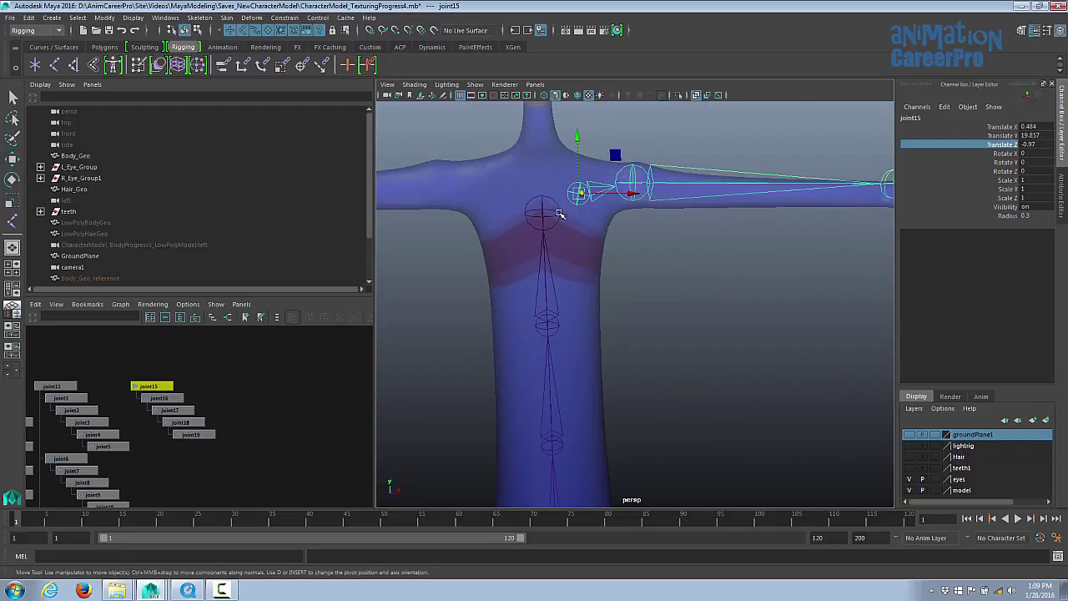
# Parent the arm chain's clavicle joint under the top spine joint
pyautogui.click(559, 214)
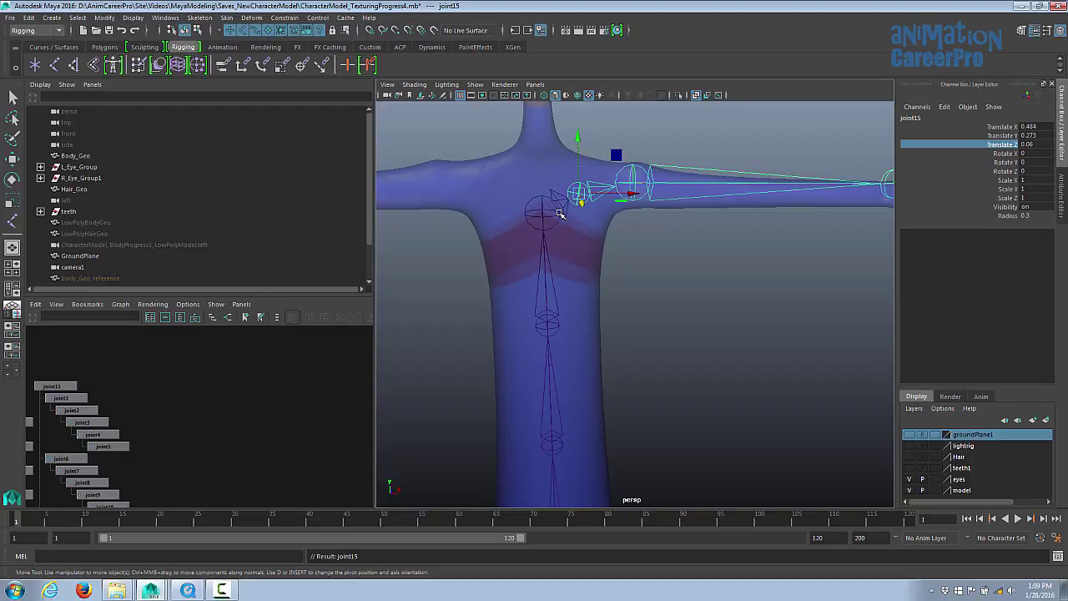
pyautogui.click(551, 226)
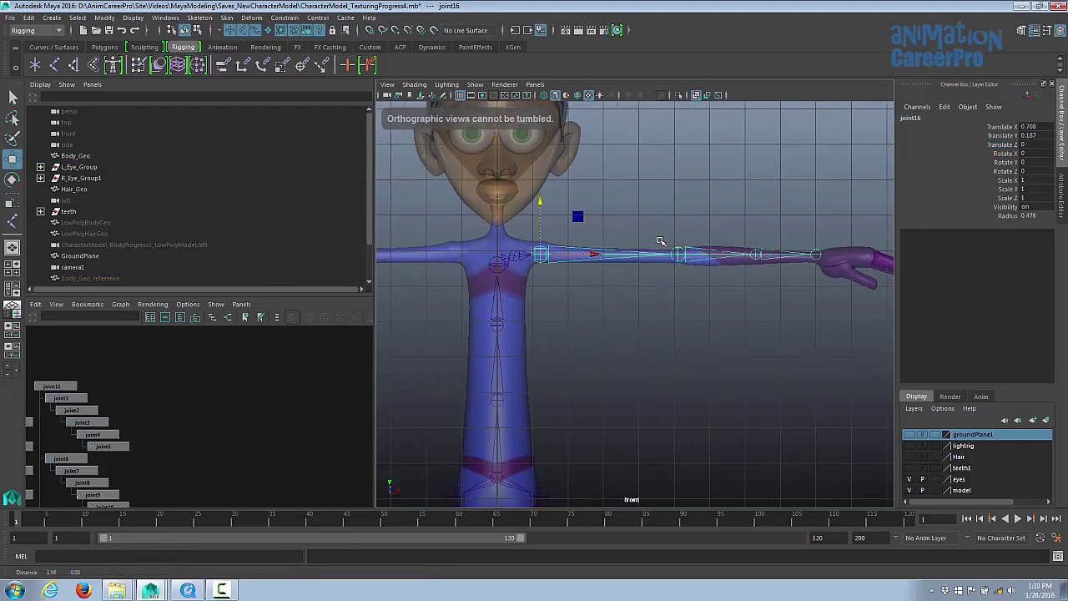
# Mirror the arm joint chain from the clavicle joint to the opposite side of the character
pyautogui.keyDown('alt'); pyautogui.moveTo(576, 237); pyautogui.dragTo(681, 242, button='middle'); pyautogui.keyUp('alt')
pyautogui.keyDown('alt'); pyautogui.moveTo(683, 245); pyautogui.dragTo(722, 266, button='right'); pyautogui.keyUp('alt')
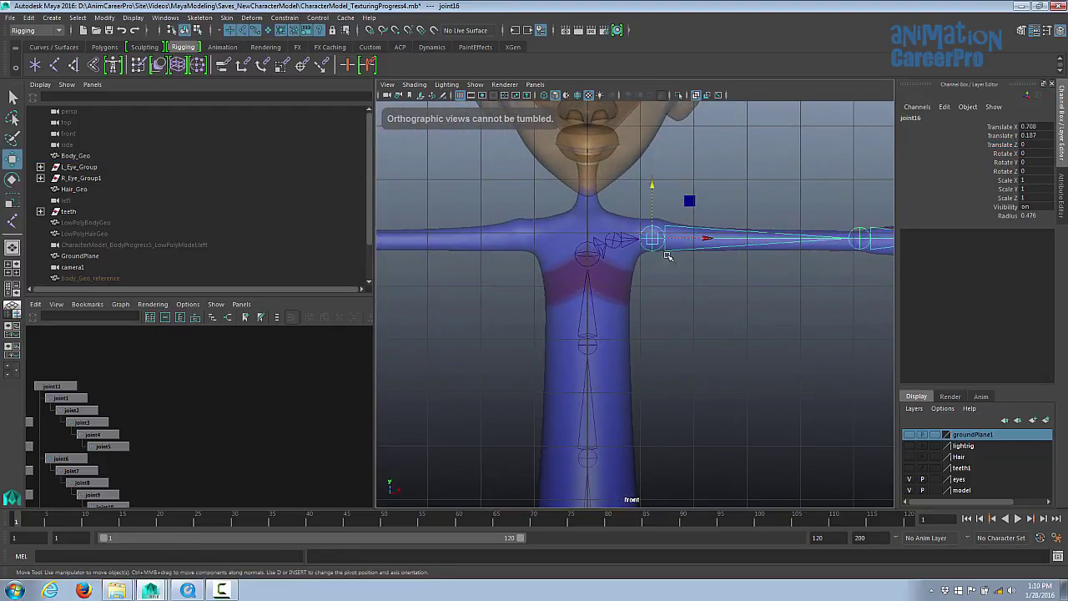
pyautogui.click(612, 238)
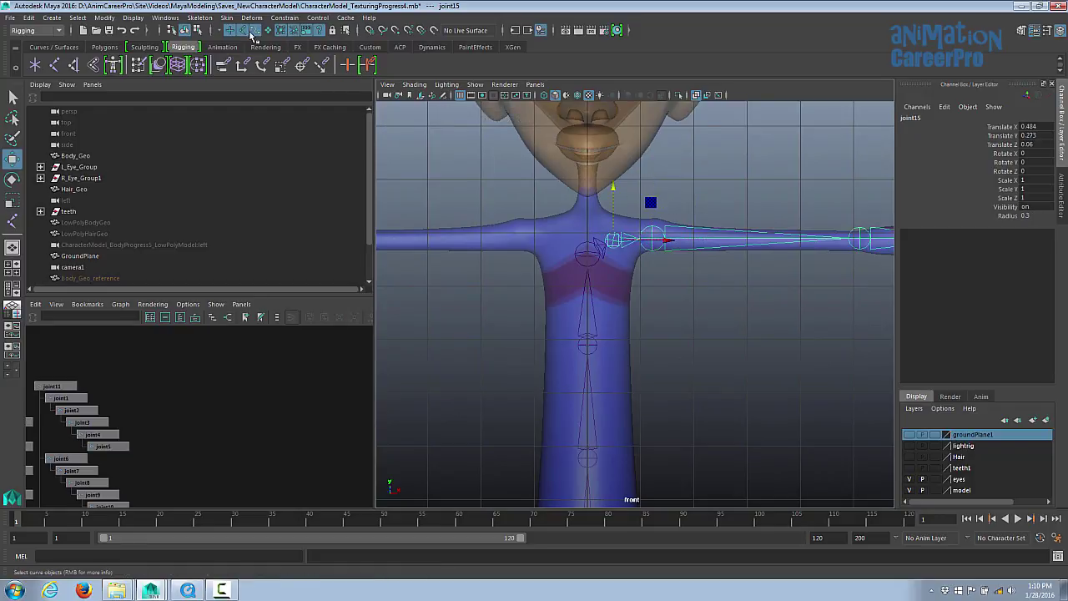
pyautogui.click(191, 18)
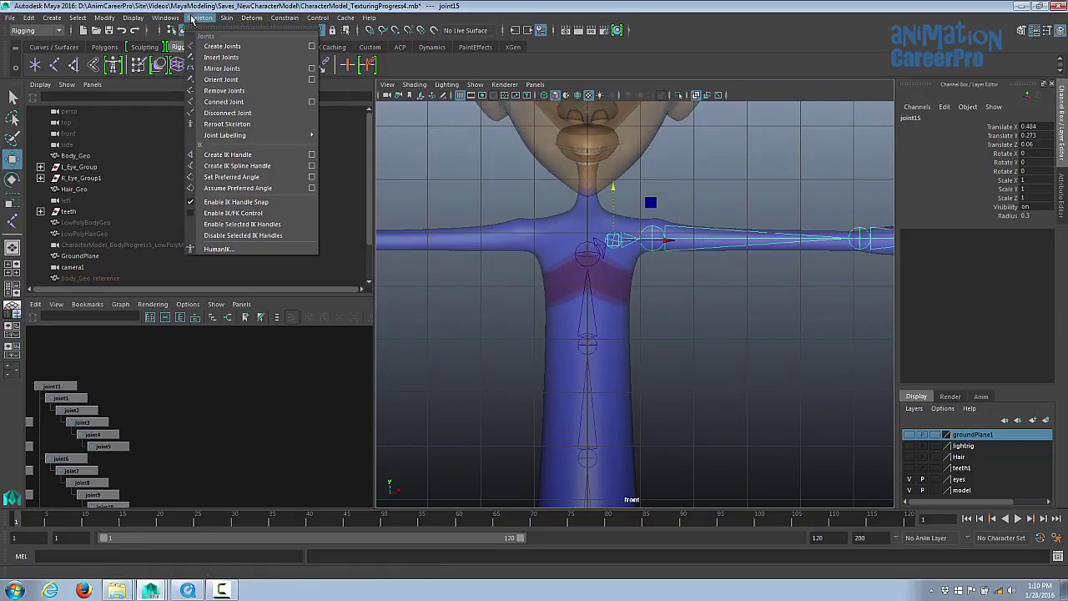
pyautogui.click(222, 68)
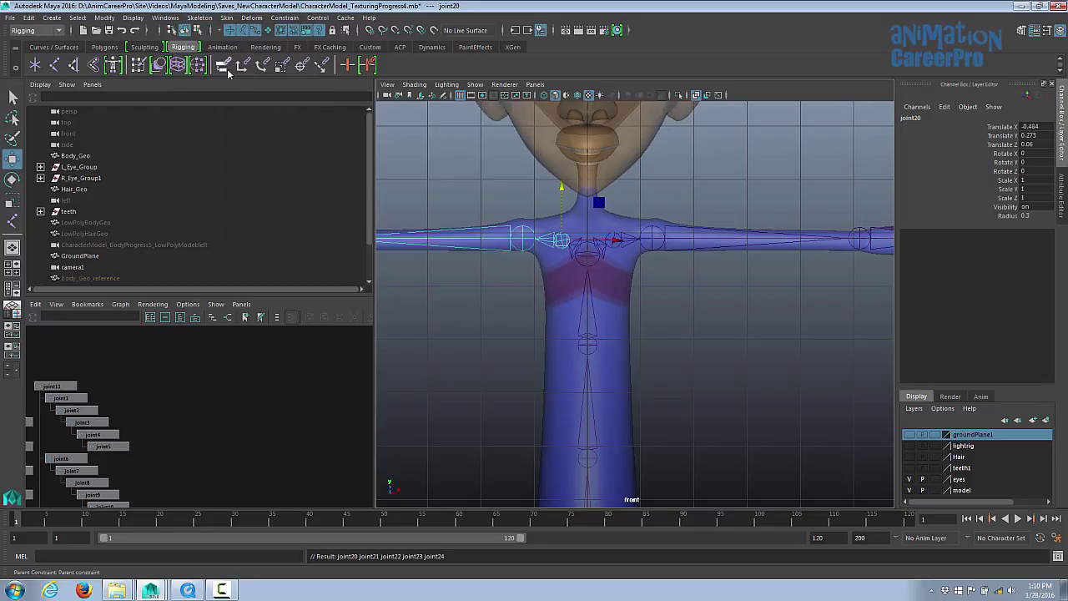
pyautogui.keyDown('alt'); pyautogui.moveTo(649, 222); pyautogui.dragTo(603, 179, button='right'); pyautogui.keyUp('alt')
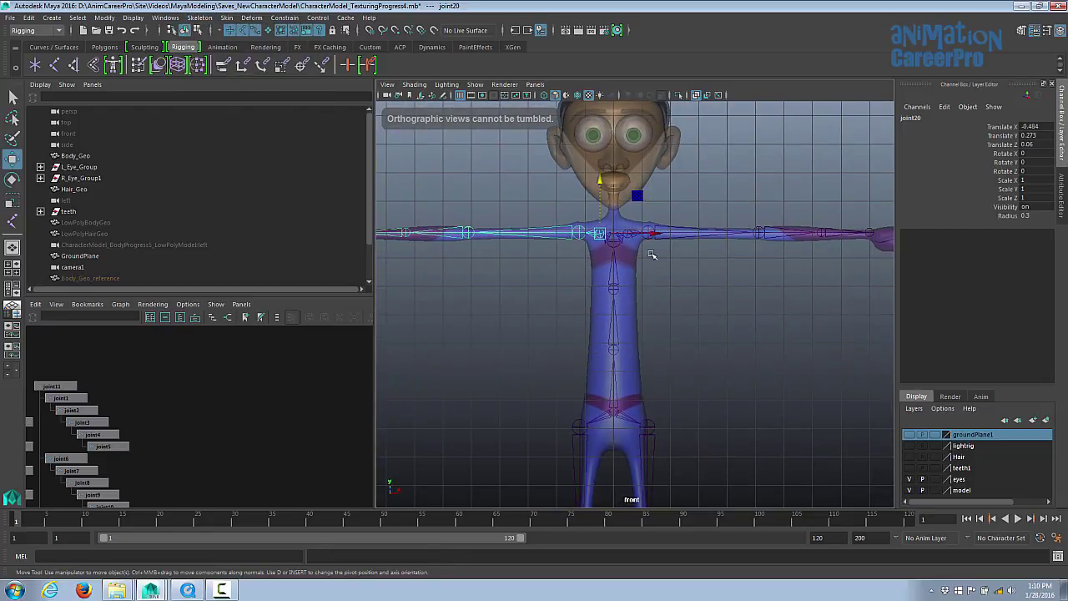
# Delete the existing character joint hierarchy from its root joint at the pelvis
pyautogui.keyDown('alt'); pyautogui.moveTo(769, 277); pyautogui.dragTo(700, 282, button='middle'); pyautogui.keyUp('alt')
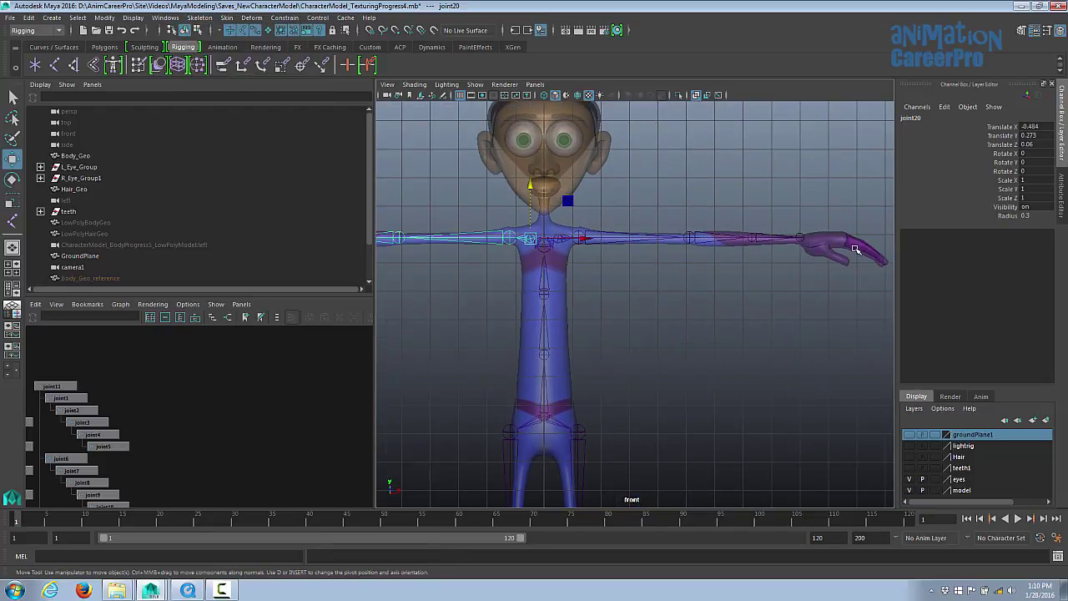
pyautogui.keyDown('alt'); pyautogui.moveTo(599, 266); pyautogui.dragTo(689, 262, button='middle'); pyautogui.keyUp('alt')
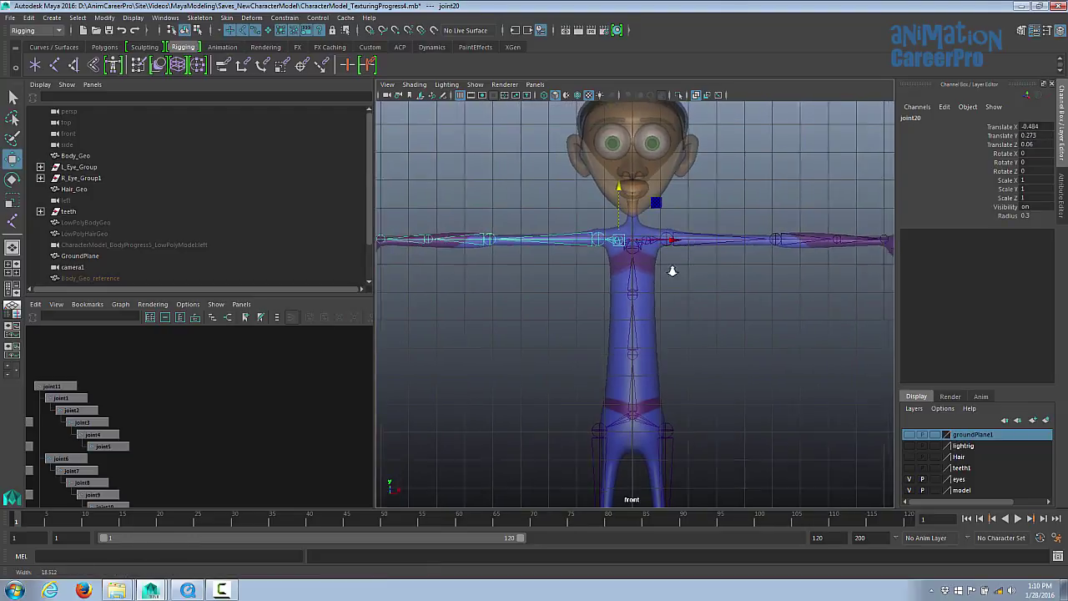
pyautogui.keyDown('alt'); pyautogui.moveTo(676, 269); pyautogui.dragTo(674, 367, button='right'); pyautogui.keyUp('alt')
pyautogui.keyDown('alt'); pyautogui.moveTo(674, 367); pyautogui.dragTo(645, 273, button='middle'); pyautogui.keyUp('alt')
pyautogui.click(616, 284)
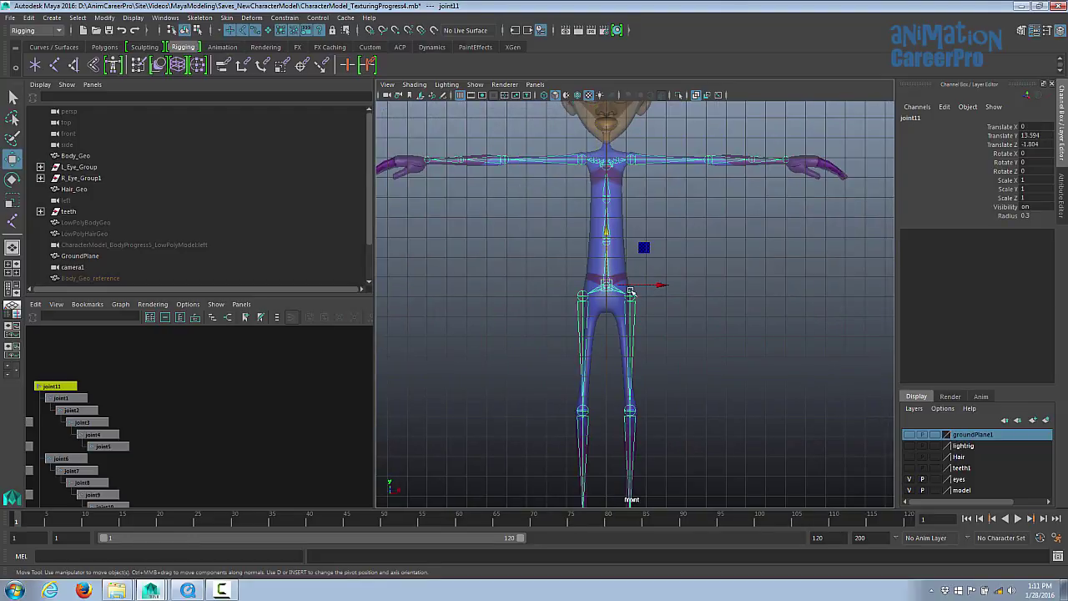
pyautogui.press('Delete')
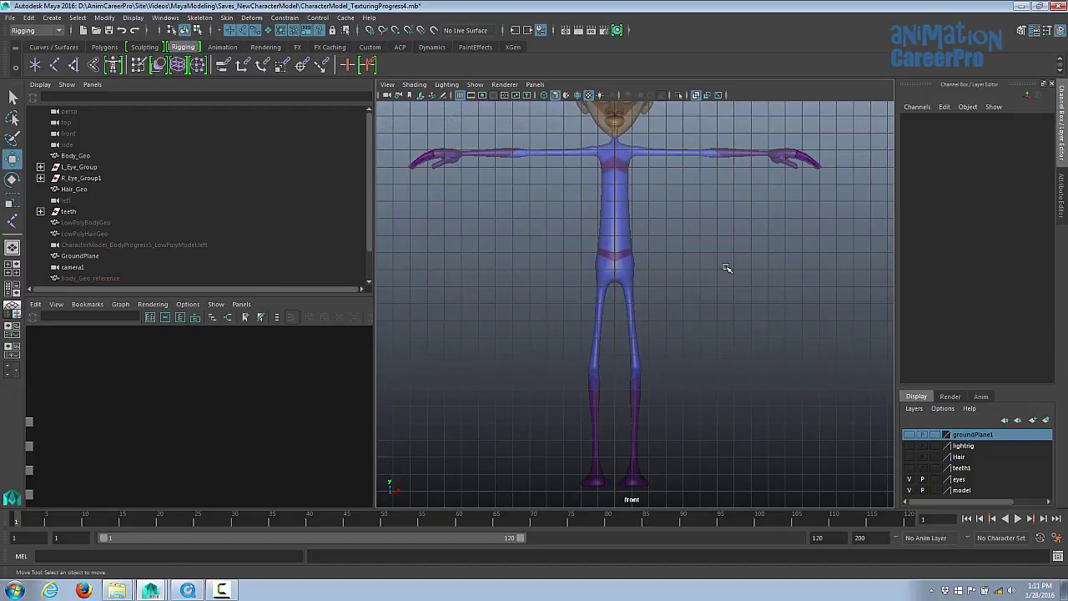
# Display the Human IK Character Controls in the perspective view and create a new Human IK skeleton
pyautogui.keyDown('alt'); pyautogui.moveTo(727, 268); pyautogui.dragTo(708, 267, button='middle'); pyautogui.keyUp('alt')
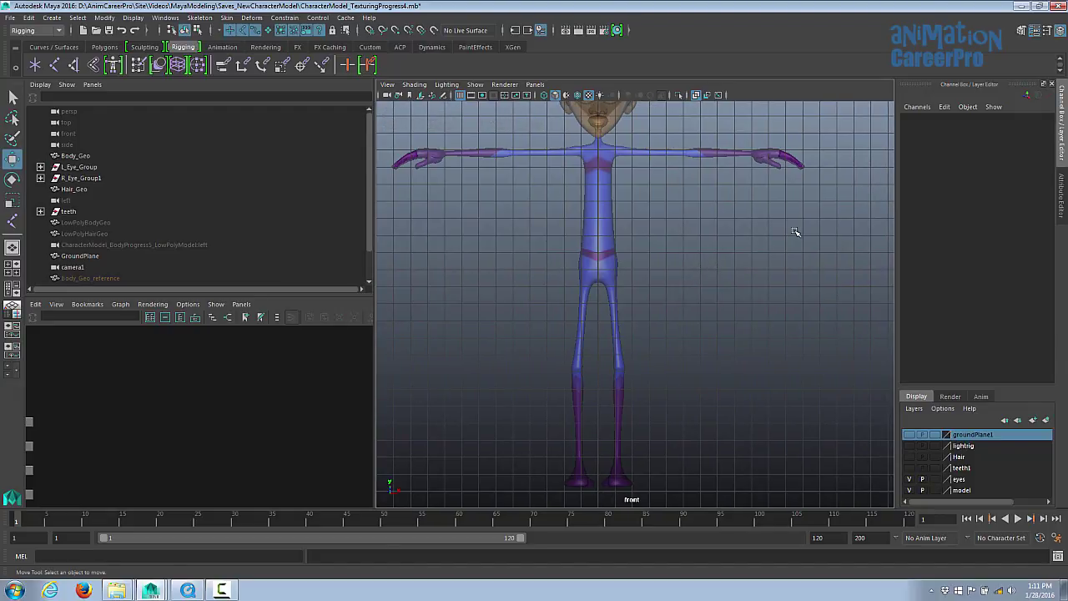
pyautogui.press('space')
pyautogui.press('space')
pyautogui.keyDown('alt'); pyautogui.moveTo(659, 239); pyautogui.dragTo(432, 213); pyautogui.keyUp('alt')
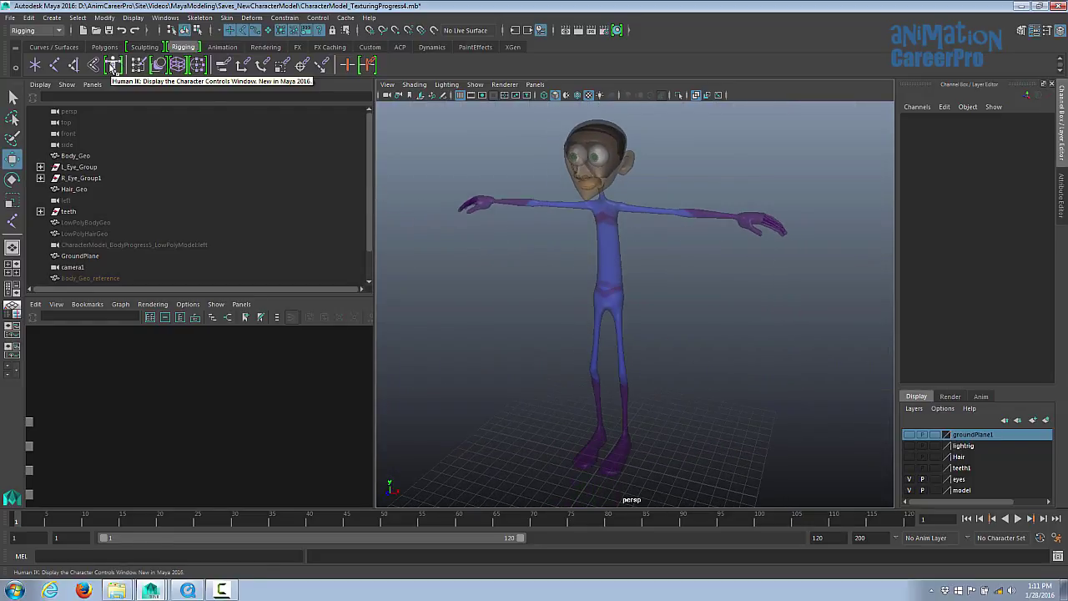
pyautogui.click(113, 68)
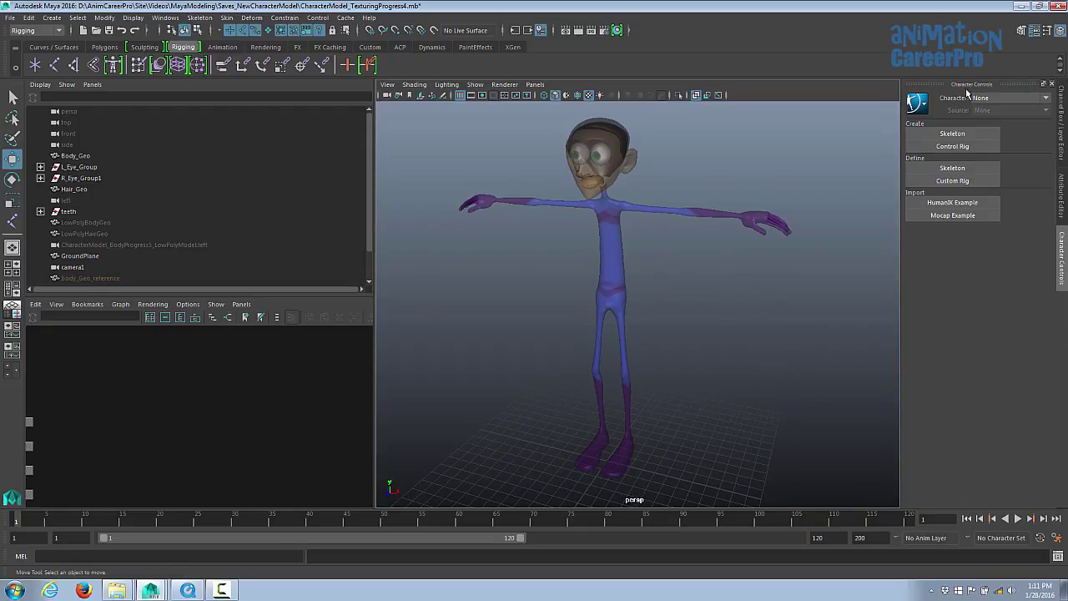
pyautogui.click(957, 136)
# Scale the whole Human IK skeleton down from its reference node to match the size of the character mesh
pyautogui.keyDown('alt'); pyautogui.moveTo(768, 246); pyautogui.dragTo(466, 252, button='right'); pyautogui.keyUp('alt')
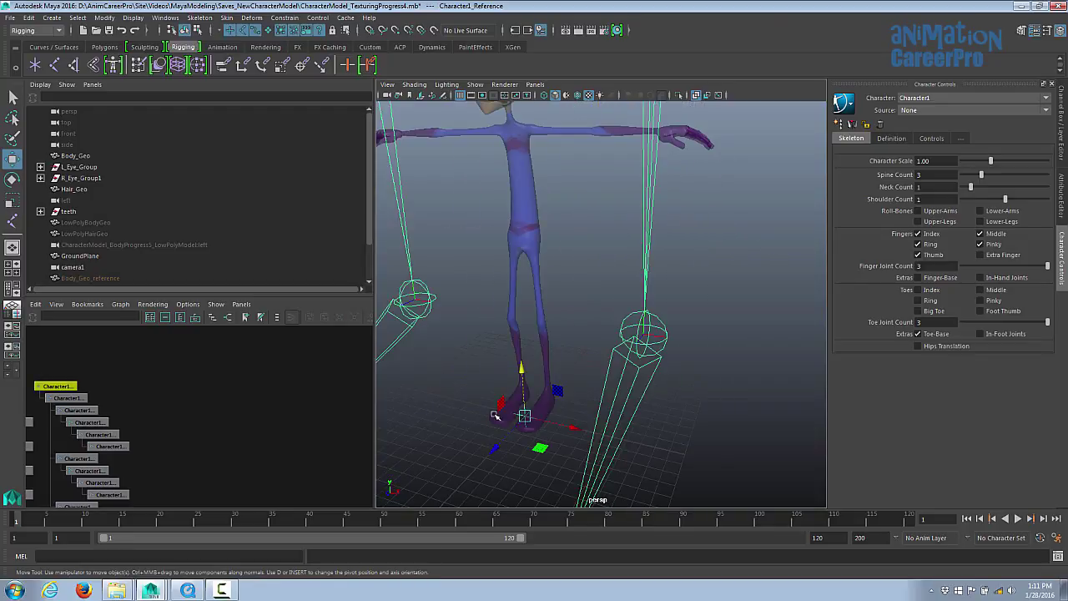
pyautogui.keyDown('alt'); pyautogui.moveTo(560, 407); pyautogui.dragTo(637, 368, button='middle'); pyautogui.keyUp('alt')
pyautogui.keyDown('alt'); pyautogui.moveTo(637, 367); pyautogui.dragTo(520, 312, button='right'); pyautogui.keyUp('alt')
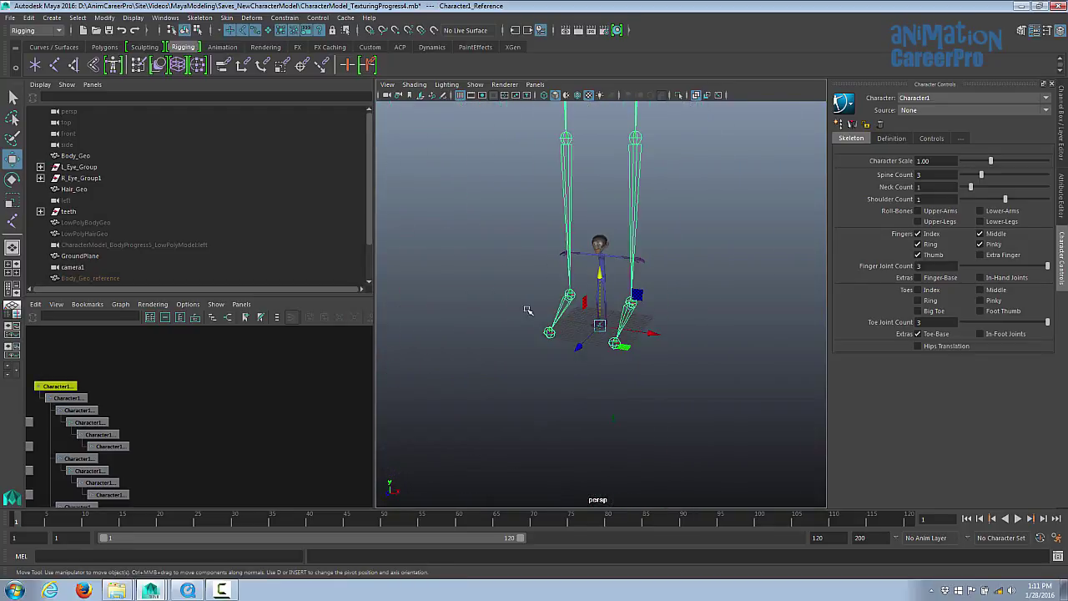
pyautogui.keyDown('alt'); pyautogui.moveTo(520, 312); pyautogui.dragTo(521, 351, button='middle'); pyautogui.keyUp('alt')
pyautogui.press('r')
pyautogui.moveTo(599, 363); pyautogui.dragTo(334, 386)
pyautogui.moveTo(600, 368); pyautogui.dragTo(440, 396, button='middle')
pyautogui.keyDown('alt'); pyautogui.moveTo(604, 343); pyautogui.dragTo(746, 342, button='right'); pyautogui.keyUp('alt')
pyautogui.keyDown('alt'); pyautogui.moveTo(746, 341); pyautogui.dragTo(727, 281, button='middle'); pyautogui.keyUp('alt')
# In the side view, move the whole skeleton along the depth axis to line it up with the character's body
pyautogui.press('space')
pyautogui.click(638, 267)
pyautogui.keyDown('alt'); pyautogui.moveTo(727, 282); pyautogui.dragTo(683, 269); pyautogui.keyUp('alt')
pyautogui.keyDown('alt'); pyautogui.moveTo(555, 343); pyautogui.dragTo(651, 125, button='middle'); pyautogui.keyUp('alt')
pyautogui.keyDown('alt'); pyautogui.moveTo(660, 242); pyautogui.dragTo(626, 321, button='right'); pyautogui.keyUp('alt')
pyautogui.press('w')
pyautogui.moveTo(557, 489); pyautogui.dragTo(583, 492)
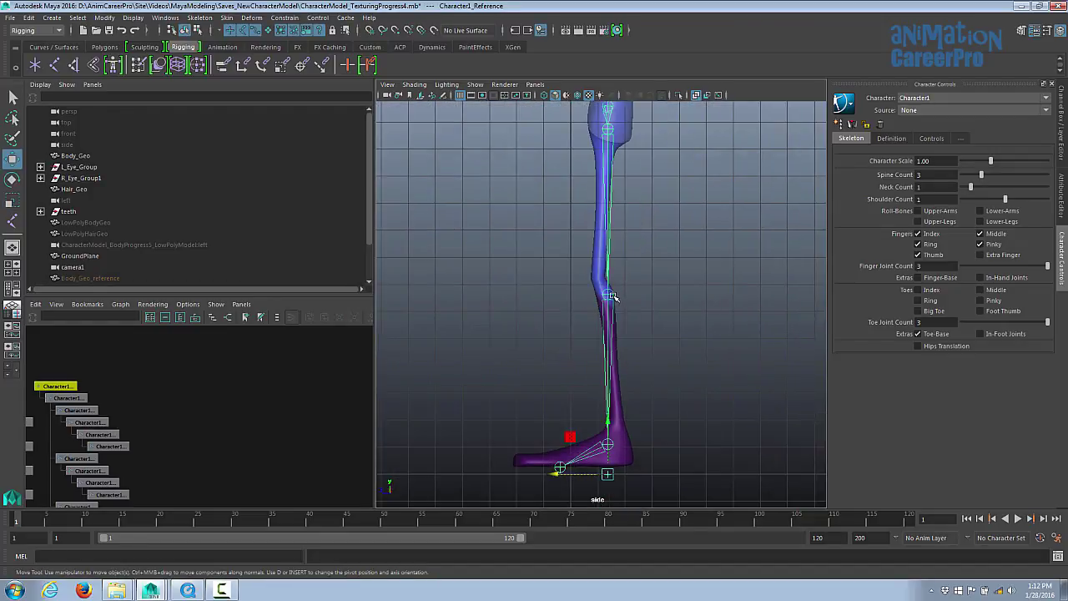
# Select both knee joints in the side view and move them into the bend of the character's knees
pyautogui.click(612, 295)
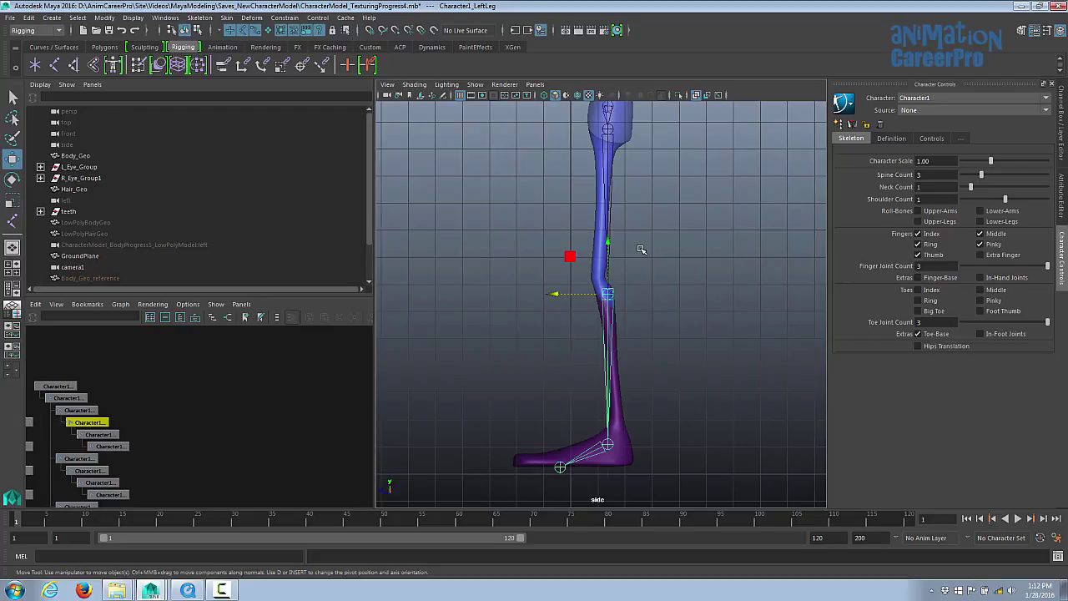
pyautogui.keyDown('alt'); pyautogui.moveTo(636, 293); pyautogui.dragTo(750, 290, button='right'); pyautogui.keyUp('alt')
pyautogui.click(694, 292)
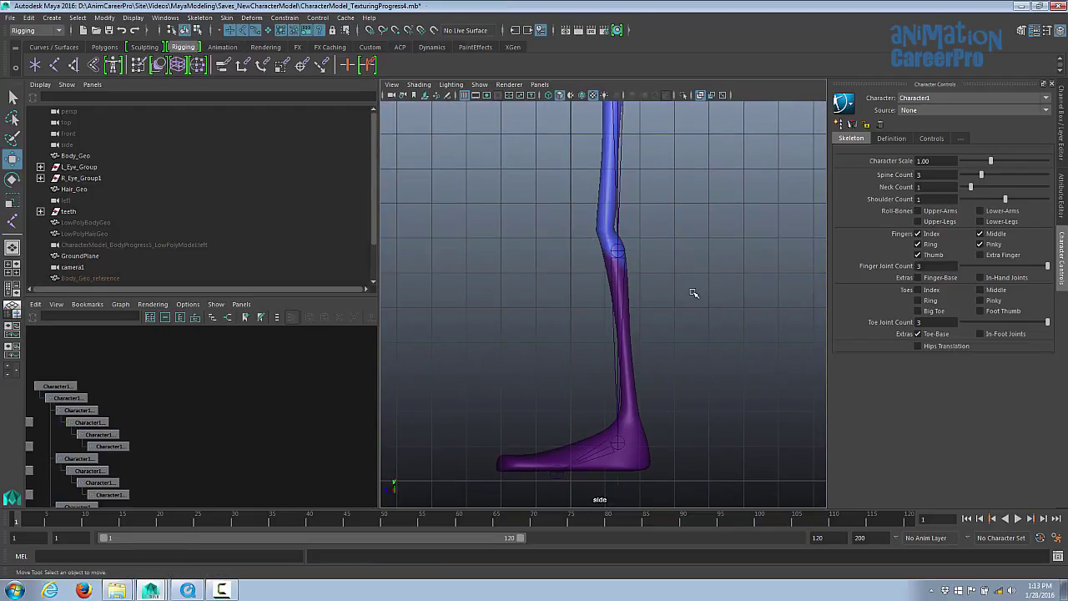
pyautogui.moveTo(692, 288); pyautogui.dragTo(595, 308)
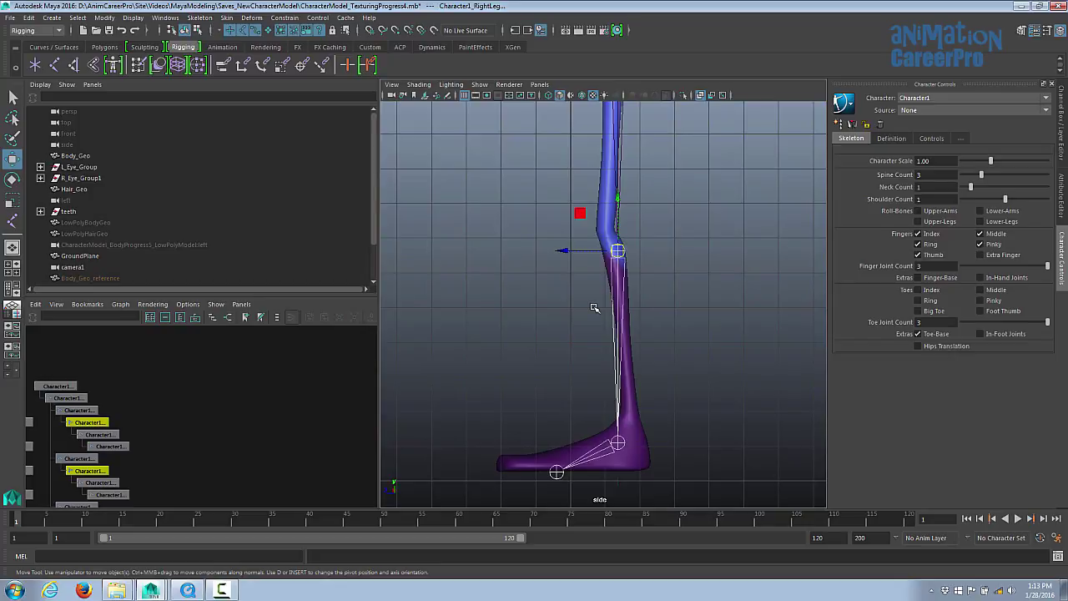
pyautogui.press('space')
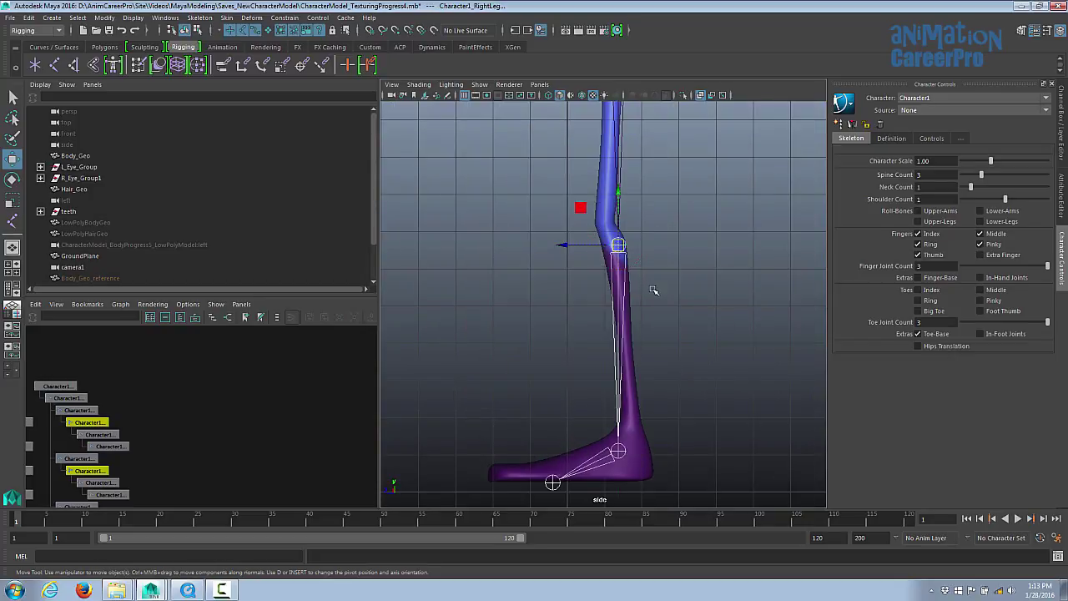
pyautogui.moveTo(565, 244)
pyautogui.mouseDown()
pyautogui.moveTo(551, 244)
pyautogui.moveTo(545, 220)
pyautogui.moveTo(553, 230)
pyautogui.mouseUp()
# Move both ankle joints up and back into the ankles, and reposition both toe base joints at the ball of the foot
pyautogui.moveTo(594, 452); pyautogui.dragTo(634, 468)
pyautogui.moveTo(619, 406); pyautogui.dragTo(620, 374)
pyautogui.moveTo(571, 418); pyautogui.dragTo(582, 419)
pyautogui.press('Down')
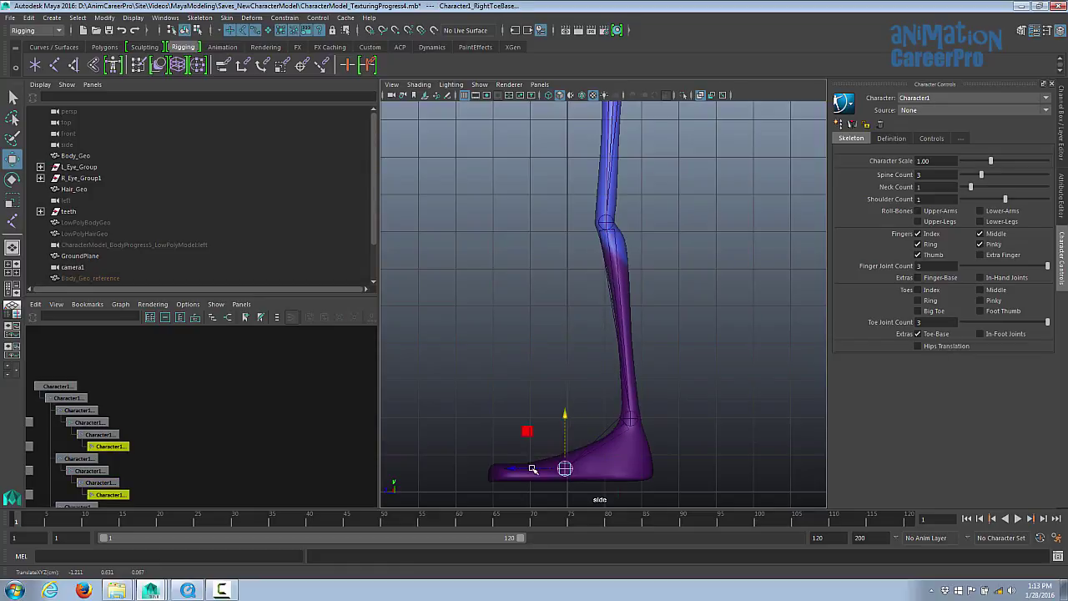
pyautogui.moveTo(508, 467); pyautogui.dragTo(486, 471)
pyautogui.moveTo(542, 419); pyautogui.dragTo(543, 423)
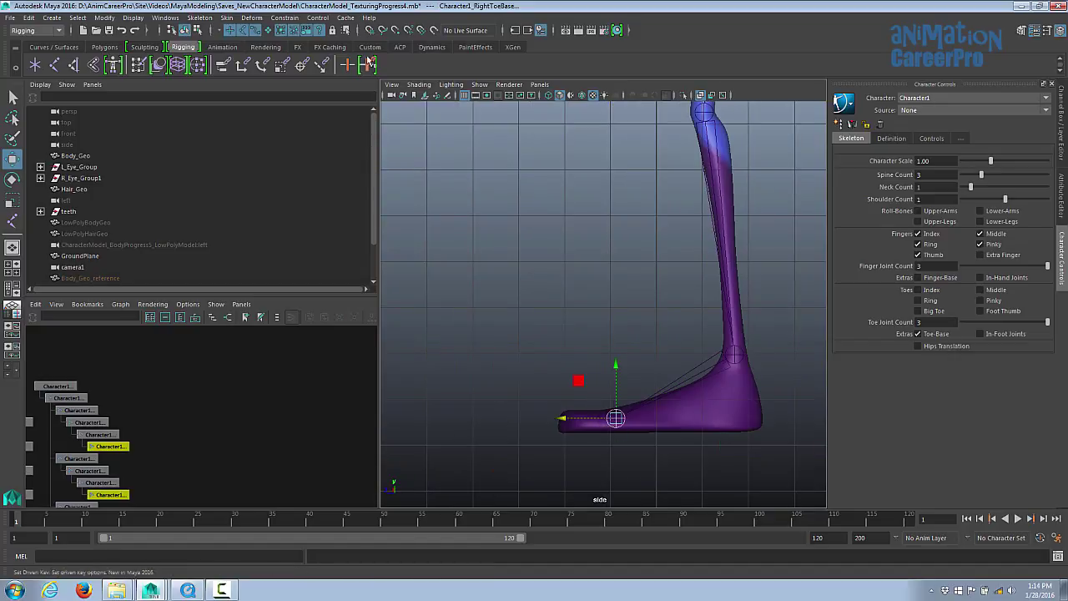
# Snap both toe base joints down to the grid line below the foot and place a new joint level with them under the toe tip
pyautogui.click(370, 31)
pyautogui.moveTo(615, 369); pyautogui.dragTo(614, 432)
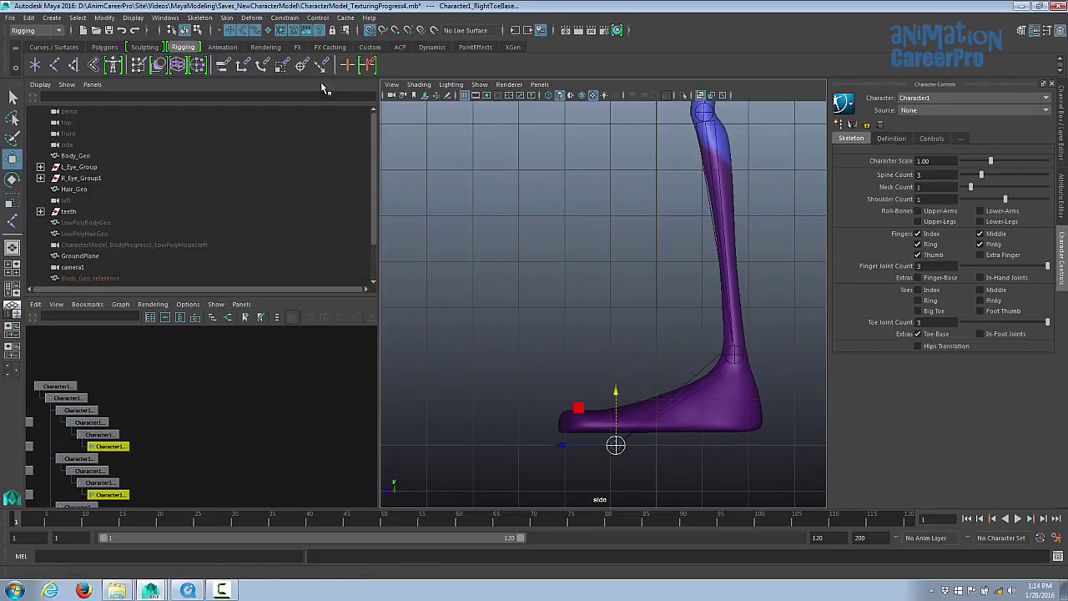
pyautogui.click(55, 67)
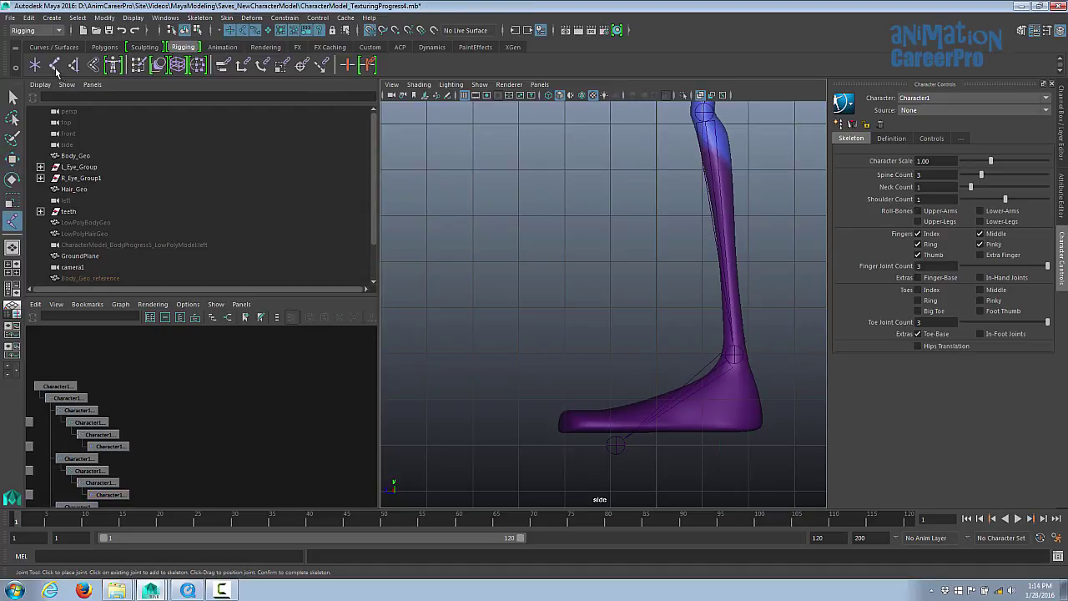
pyautogui.click(564, 445)
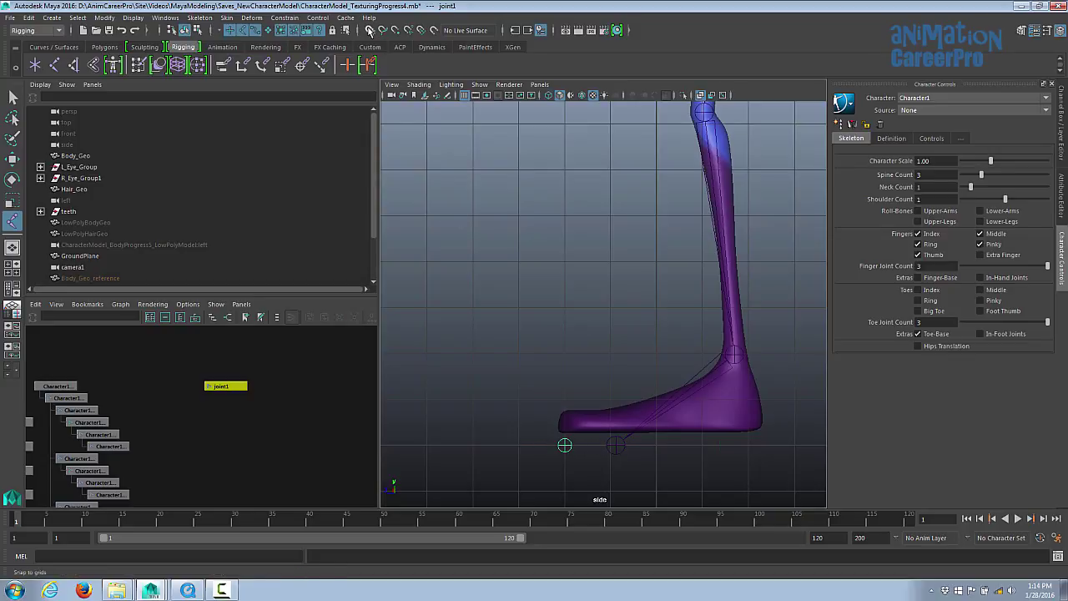
# Raise the toe base joints and the new toe tip joint together into the foot, and adjust the tip joint's depth
pyautogui.press('w')
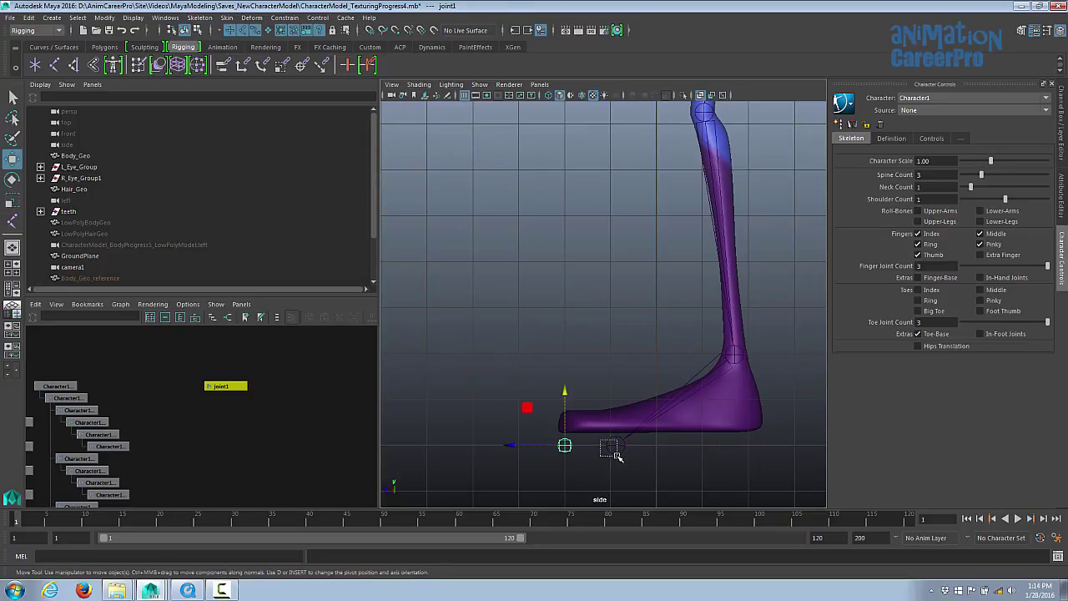
pyautogui.moveTo(618, 455); pyautogui.dragTo(616, 456)
pyautogui.click(565, 446)
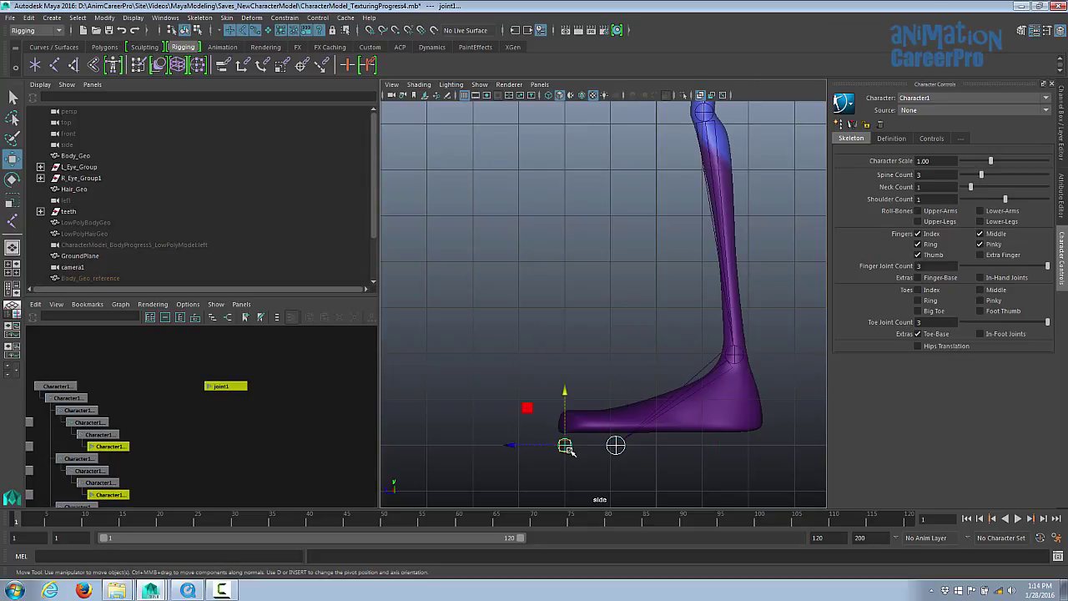
pyautogui.moveTo(563, 393); pyautogui.dragTo(563, 371)
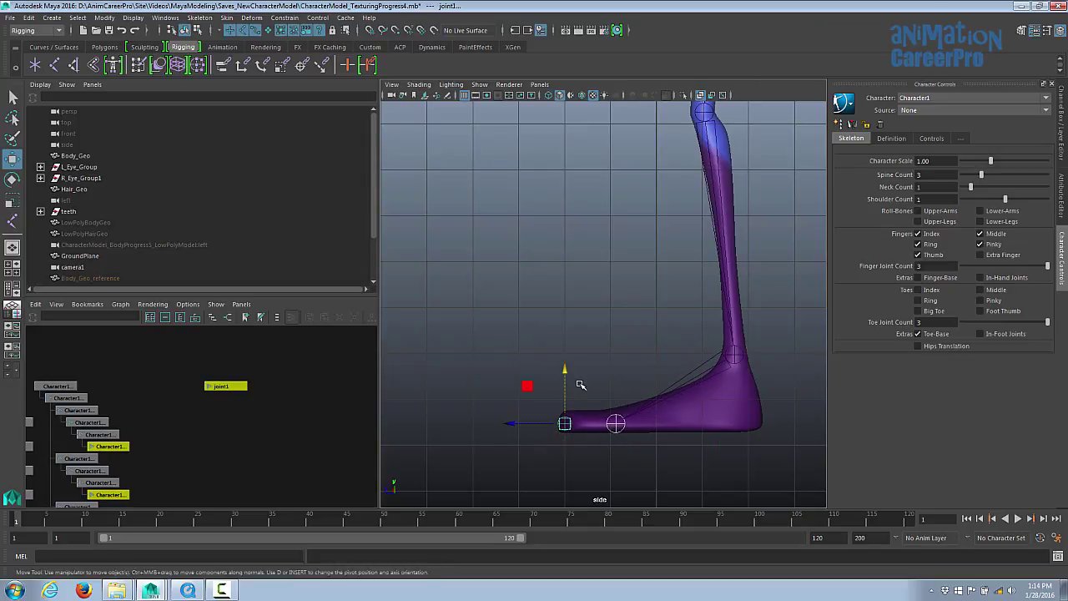
pyautogui.click(565, 422)
pyautogui.moveTo(517, 423); pyautogui.dragTo(515, 424)
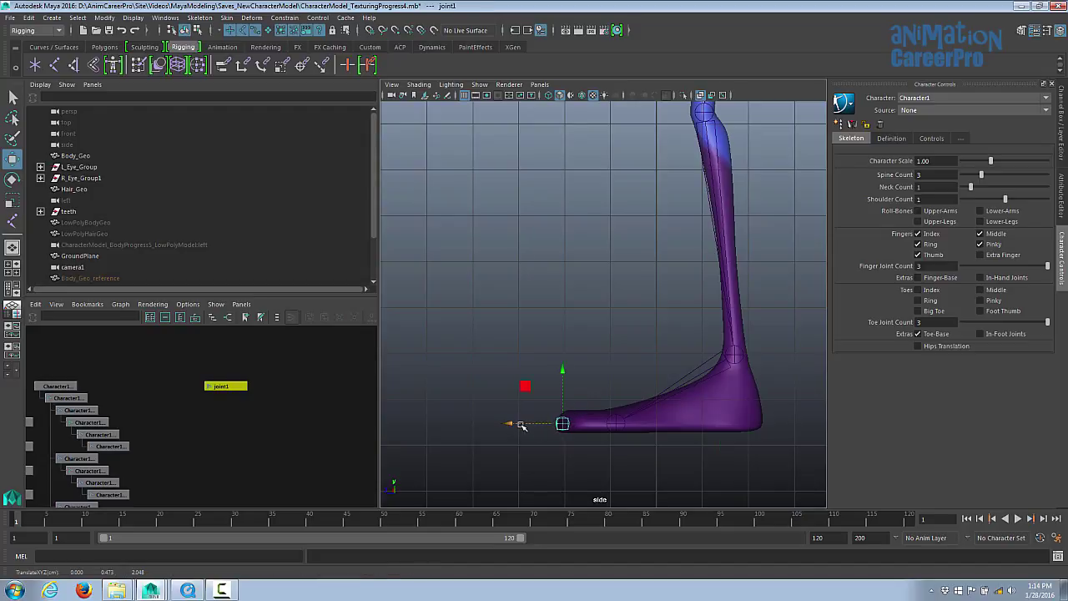
# In the perspective view, position the new toe tip joint at the front of the left foot, in line with the left toe base joint
pyautogui.press('space')
pyautogui.moveTo(614, 370); pyautogui.dragTo(614, 368)
pyautogui.keyDown('alt'); pyautogui.moveTo(656, 391); pyautogui.dragTo(667, 281, button='middle'); pyautogui.keyUp('alt')
pyautogui.keyDown('alt'); pyautogui.moveTo(703, 281); pyautogui.dragTo(719, 307, button='right'); pyautogui.keyUp('alt')
pyautogui.keyDown('alt'); pyautogui.moveTo(720, 307); pyautogui.dragTo(634, 365); pyautogui.keyUp('alt')
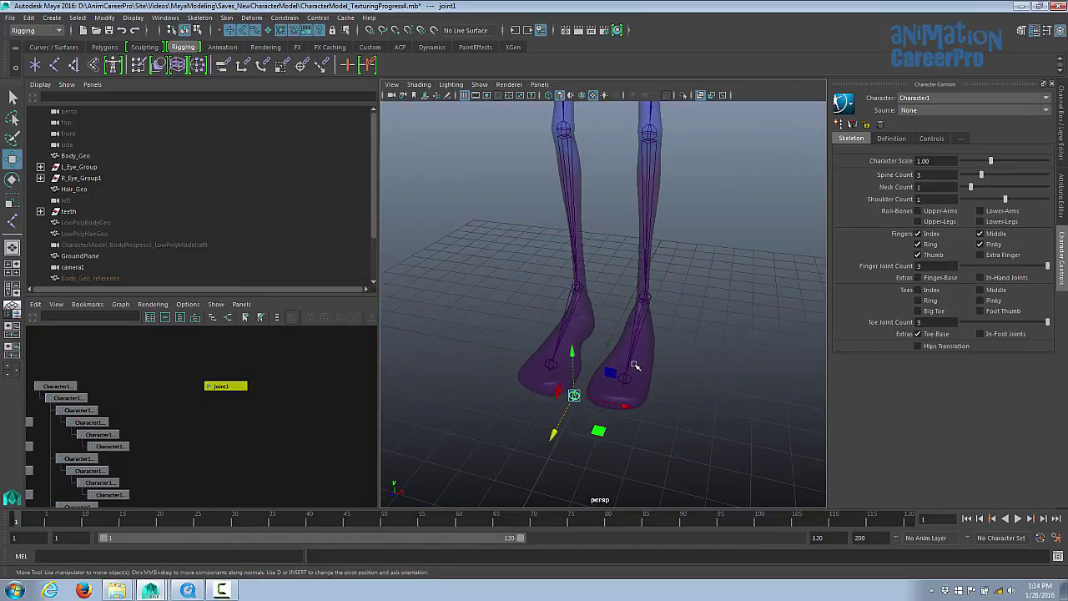
pyautogui.moveTo(575, 395); pyautogui.dragTo(625, 381)
pyautogui.keyDown('alt'); pyautogui.moveTo(625, 382); pyautogui.dragTo(656, 365); pyautogui.keyUp('alt')
pyautogui.keyDown('alt'); pyautogui.moveTo(656, 365); pyautogui.dragTo(723, 322, button='right'); pyautogui.keyUp('alt')
pyautogui.keyDown('alt'); pyautogui.moveTo(723, 322); pyautogui.dragTo(745, 306); pyautogui.keyUp('alt')
pyautogui.keyDown('alt'); pyautogui.moveTo(745, 306); pyautogui.dragTo(776, 305, button='right'); pyautogui.keyUp('alt')
pyautogui.moveTo(528, 383); pyautogui.dragTo(418, 401)
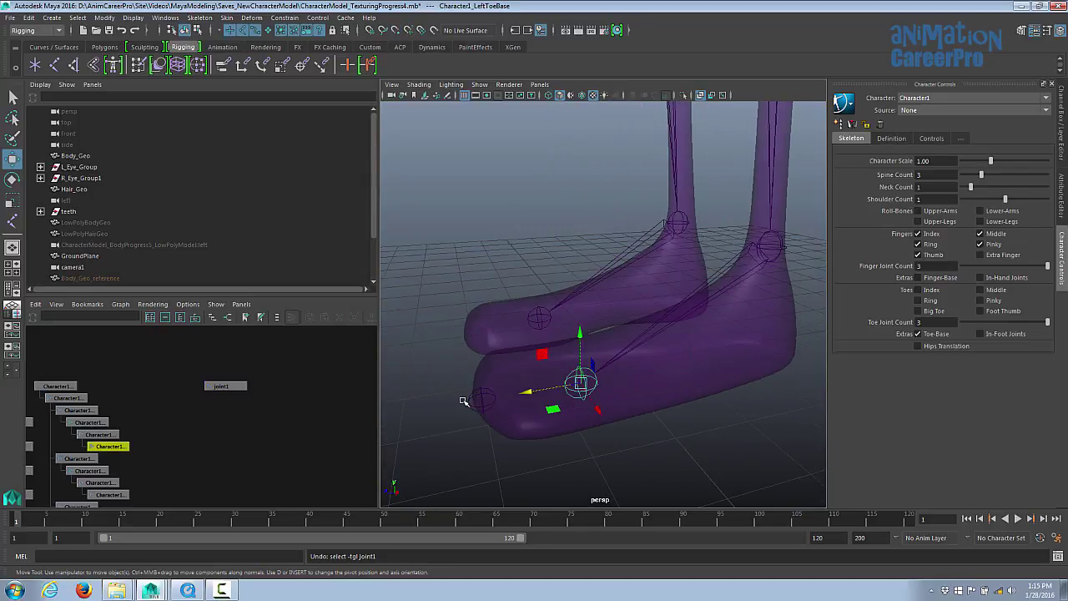
# Parent the new toe tip joint to the left toe base joint
pyautogui.click(464, 401)
pyautogui.click(473, 405)
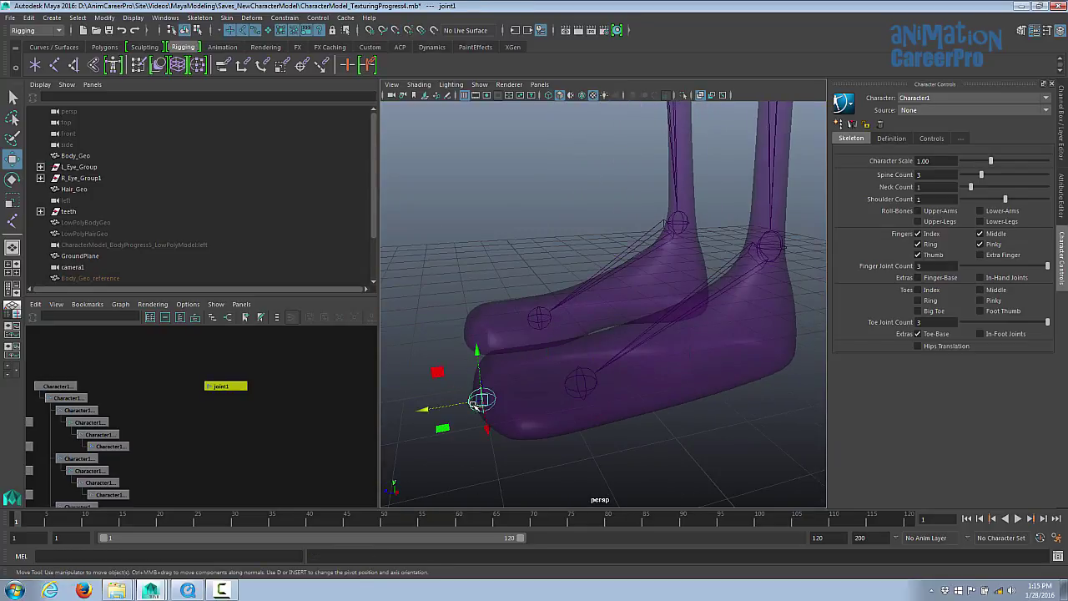
pyautogui.click(568, 387)
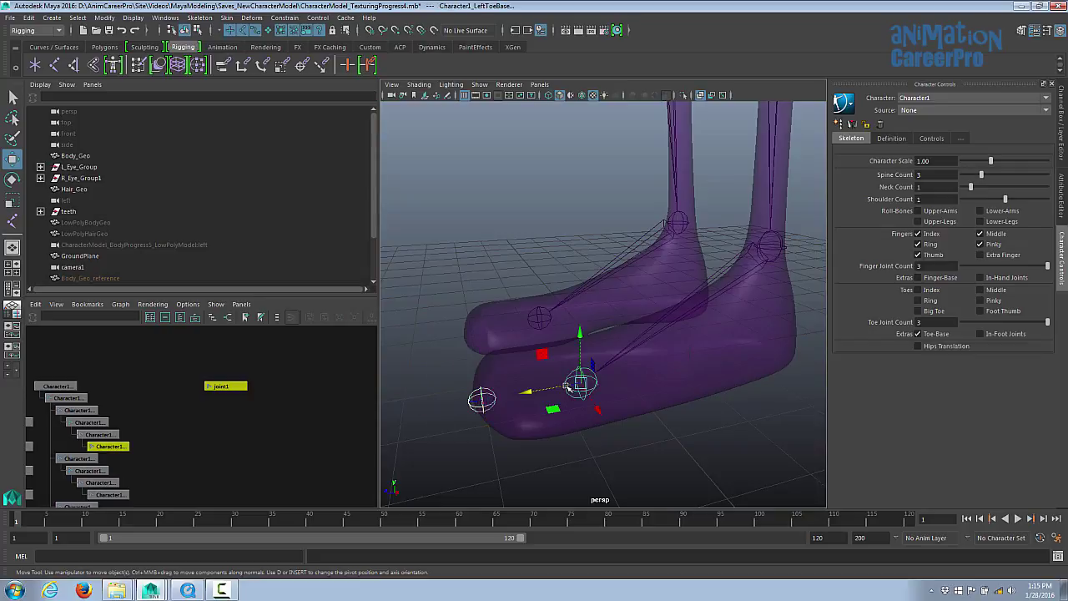
pyautogui.press('p')
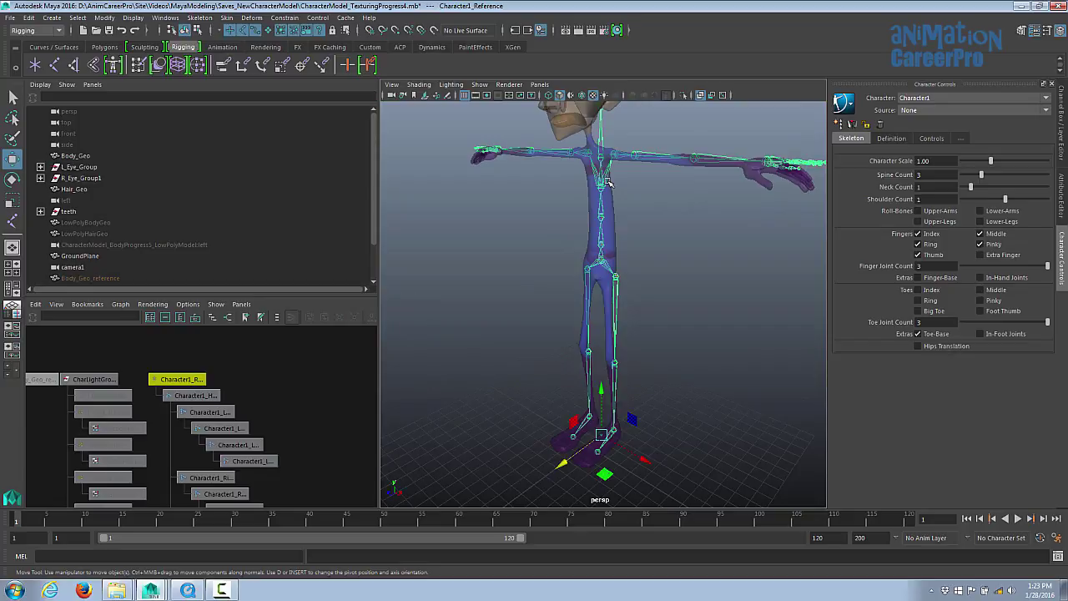
# Display the skeleton's local rotation axes in component selection mode and examine the joint orientations along the spine and legs
pyautogui.keyDown('alt'); pyautogui.moveTo(584, 198); pyautogui.dragTo(609, 204); pyautogui.keyUp('alt')
pyautogui.press('F8')
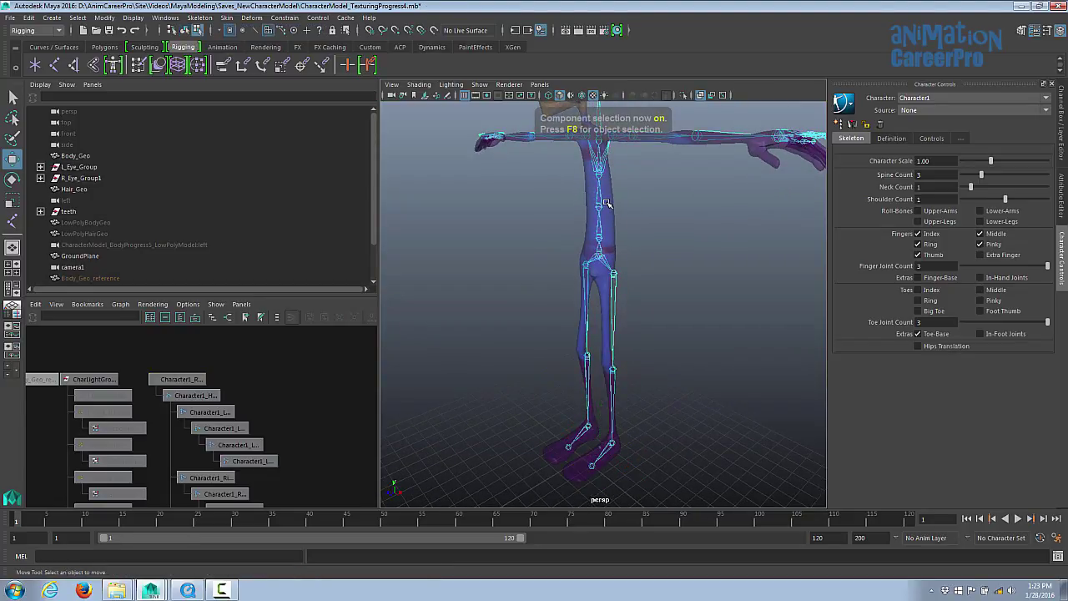
pyautogui.click(320, 31)
pyautogui.keyDown('alt'); pyautogui.moveTo(501, 275); pyautogui.dragTo(570, 215); pyautogui.keyUp('alt')
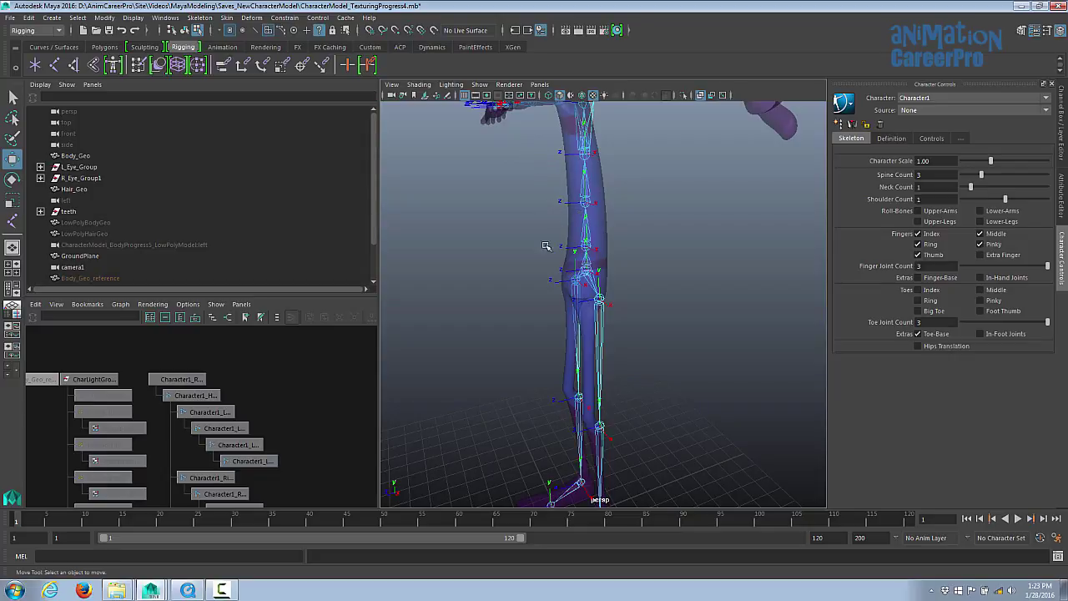
pyautogui.keyDown('alt'); pyautogui.moveTo(535, 273); pyautogui.dragTo(618, 250); pyautogui.keyUp('alt')
pyautogui.click(604, 232)
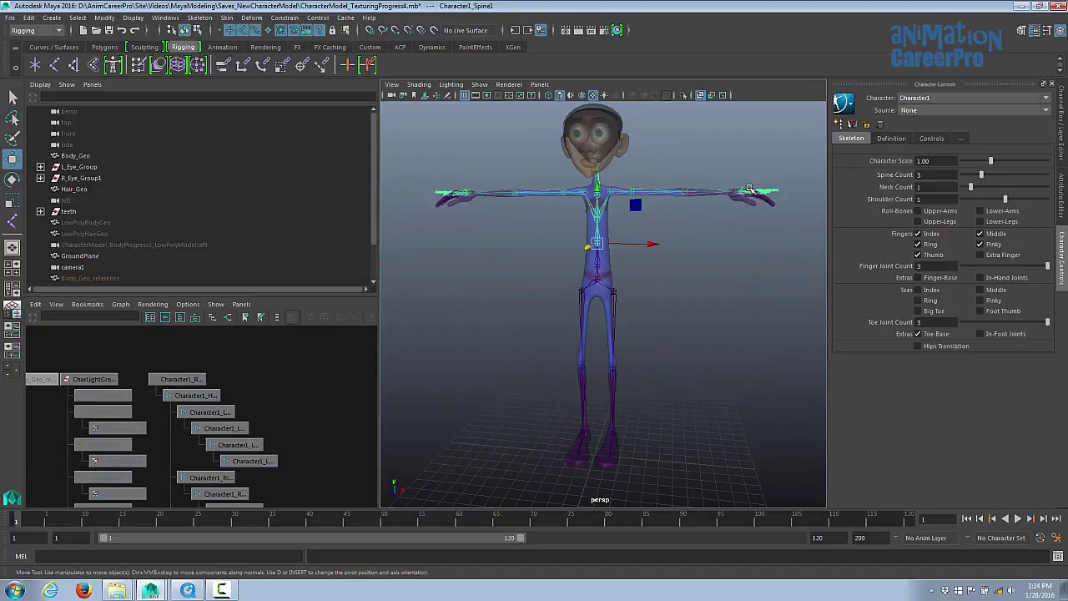
# Delete the joint chains of the right arm from the shoulder and the right leg from the upper leg
pyautogui.keyDown('alt'); pyautogui.moveTo(750, 190); pyautogui.dragTo(676, 234); pyautogui.keyUp('alt')
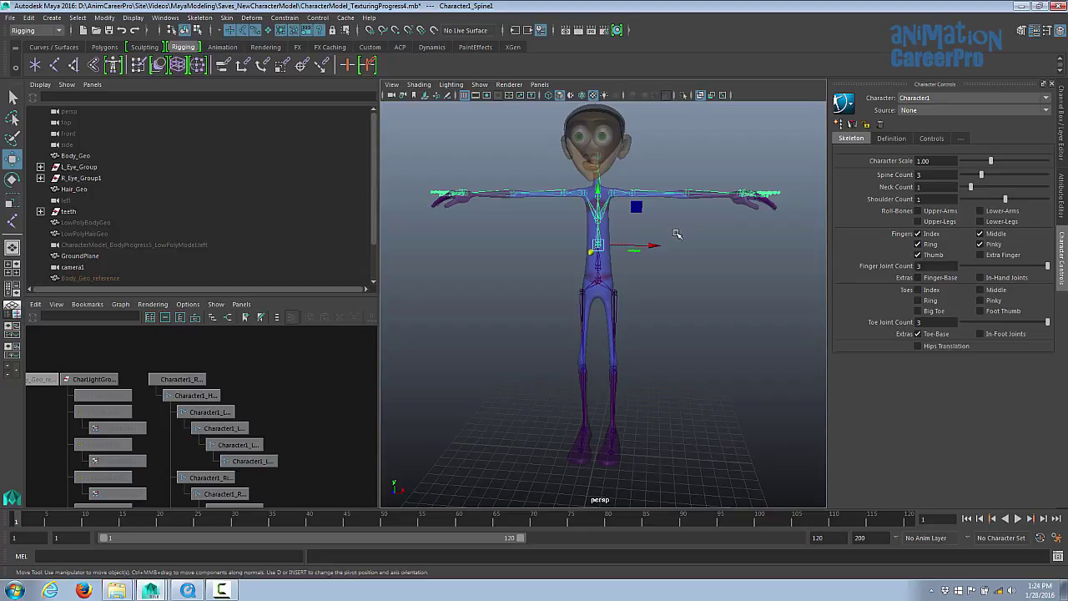
pyautogui.click(576, 193)
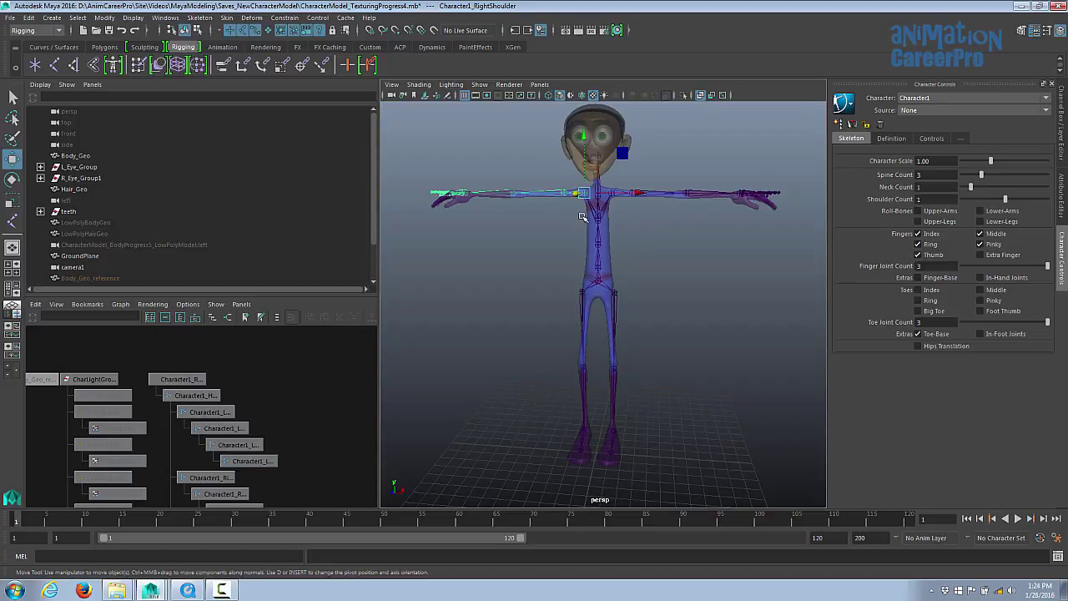
pyautogui.click(588, 314)
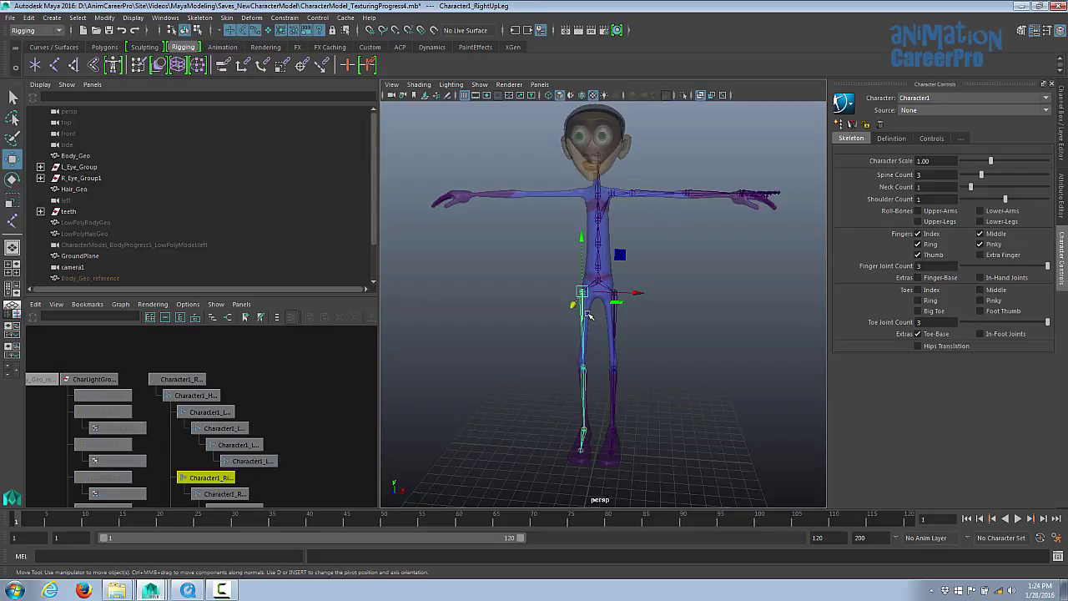
pyautogui.press('Delete')
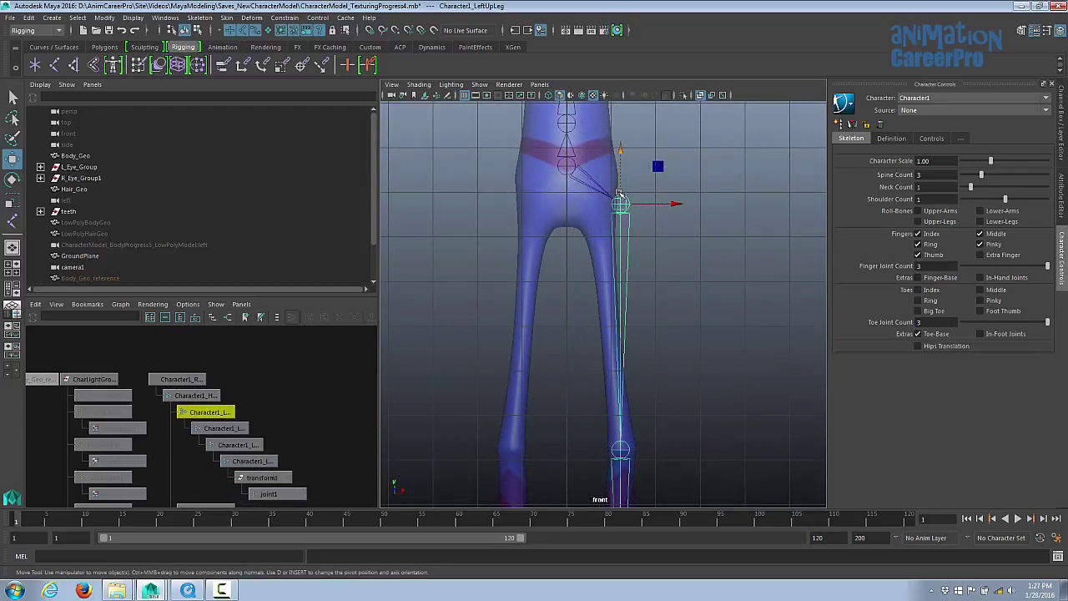
# Raise the left upper-leg joint slightly in the front view without moving its child joints
pyautogui.press('Insert')
pyautogui.moveTo(618, 150); pyautogui.dragTo(631, 139)
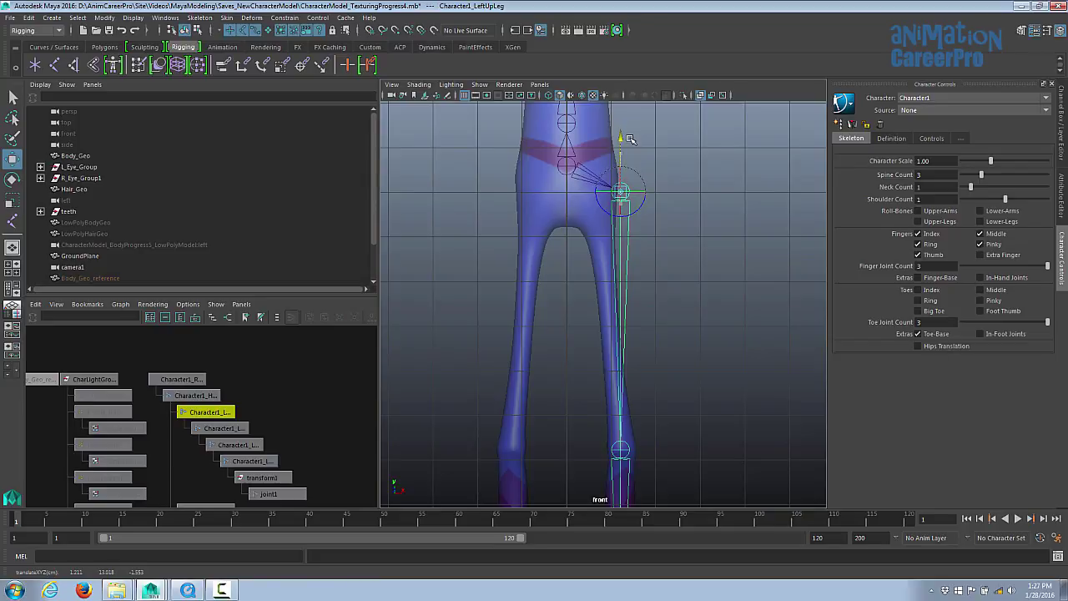
pyautogui.press('Insert')
# Mirror the left leg's joint chain from the upper leg to the character's right side
pyautogui.keyDown('alt'); pyautogui.moveTo(695, 234); pyautogui.dragTo(538, 232, button='right'); pyautogui.keyUp('alt')
pyautogui.keyDown('alt'); pyautogui.moveTo(537, 231); pyautogui.dragTo(536, 160, button='middle'); pyautogui.keyUp('alt')
pyautogui.keyDown('alt'); pyautogui.moveTo(535, 160); pyautogui.dragTo(572, 168, button='right'); pyautogui.keyUp('alt')
pyautogui.keyDown('alt'); pyautogui.moveTo(579, 180); pyautogui.dragTo(582, 213, button='middle'); pyautogui.keyUp('alt')
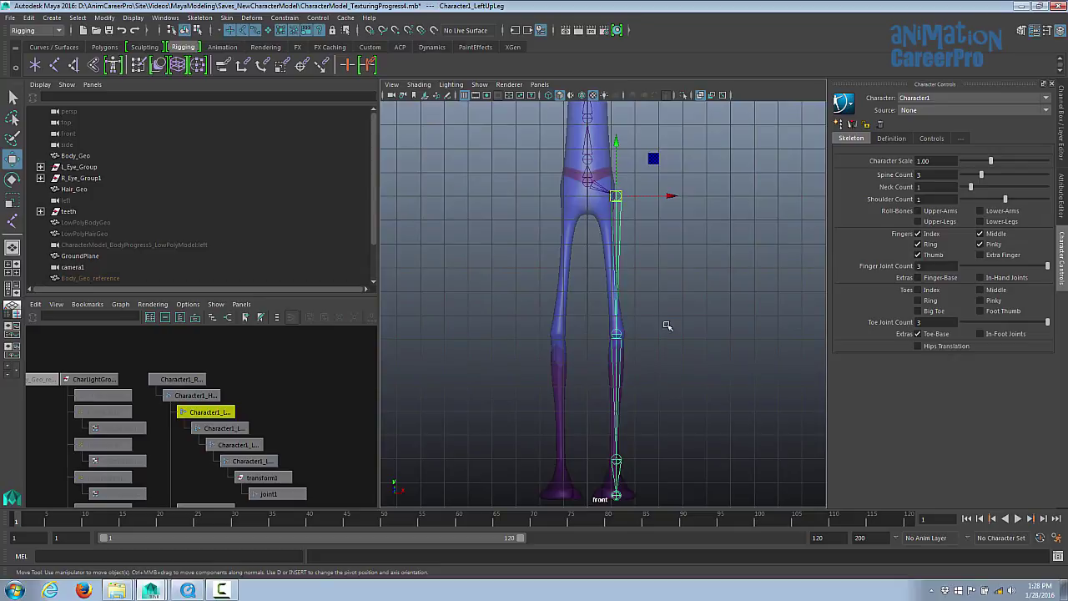
pyautogui.click(200, 18)
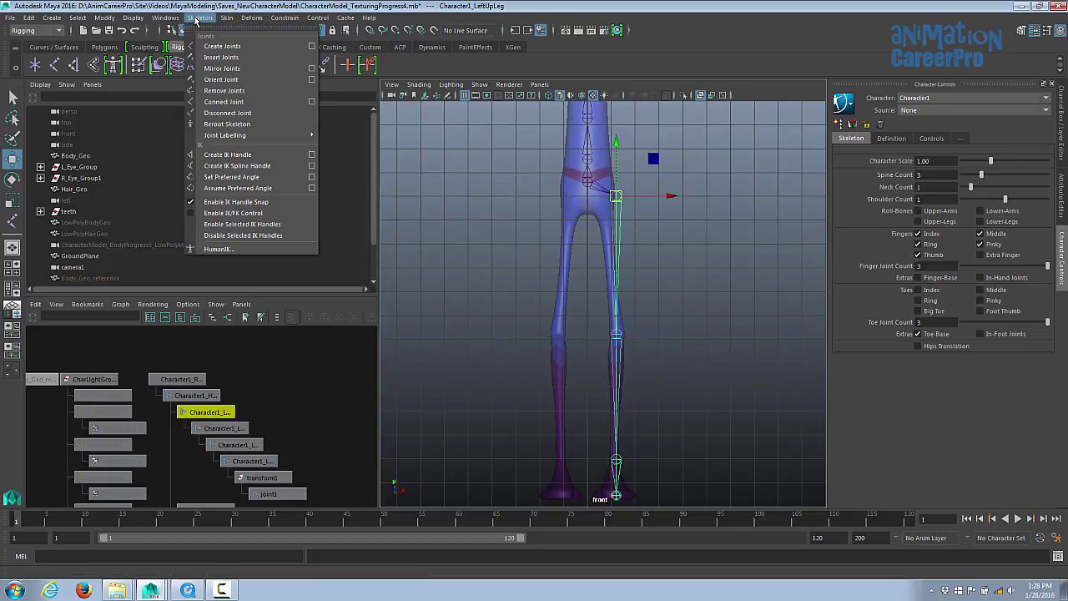
pyautogui.click(237, 70)
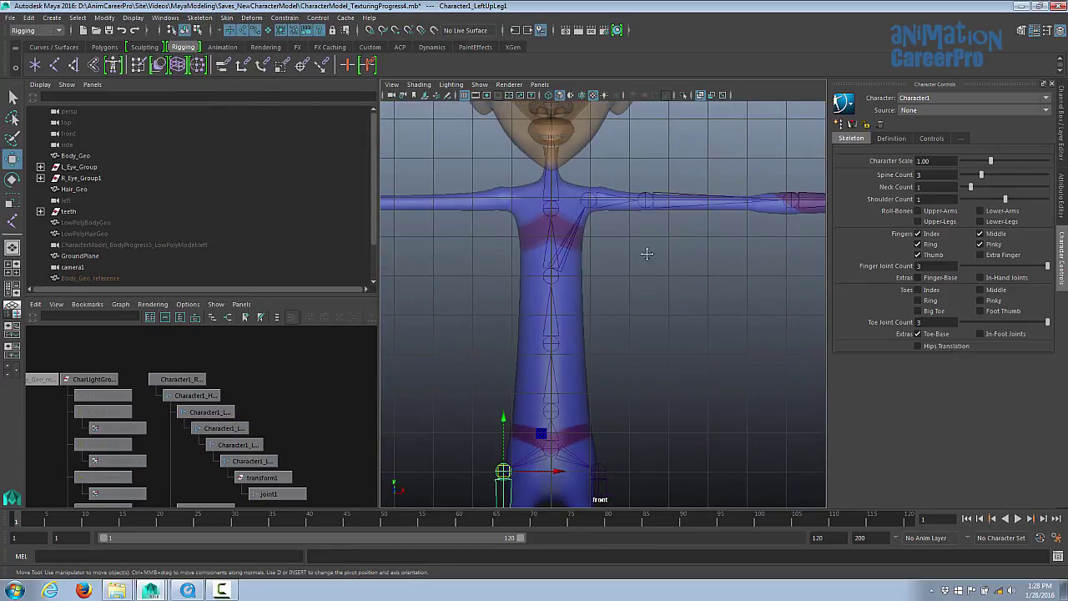
# Examine the mirrored leg and the left arm joints against the mesh in the perspective view
pyautogui.keyDown('alt'); pyautogui.moveTo(651, 252); pyautogui.dragTo(615, 275, button='middle'); pyautogui.keyUp('alt')
pyautogui.keyDown('alt'); pyautogui.moveTo(616, 274); pyautogui.dragTo(701, 289, button='right'); pyautogui.keyUp('alt')
pyautogui.keyDown('alt'); pyautogui.click(582, 221); pyautogui.keyUp('alt')
pyautogui.press('space')
pyautogui.moveTo(582, 221); pyautogui.dragTo(587, 189)
pyautogui.keyDown('alt'); pyautogui.moveTo(639, 224); pyautogui.dragTo(621, 307, button='middle'); pyautogui.keyUp('alt')
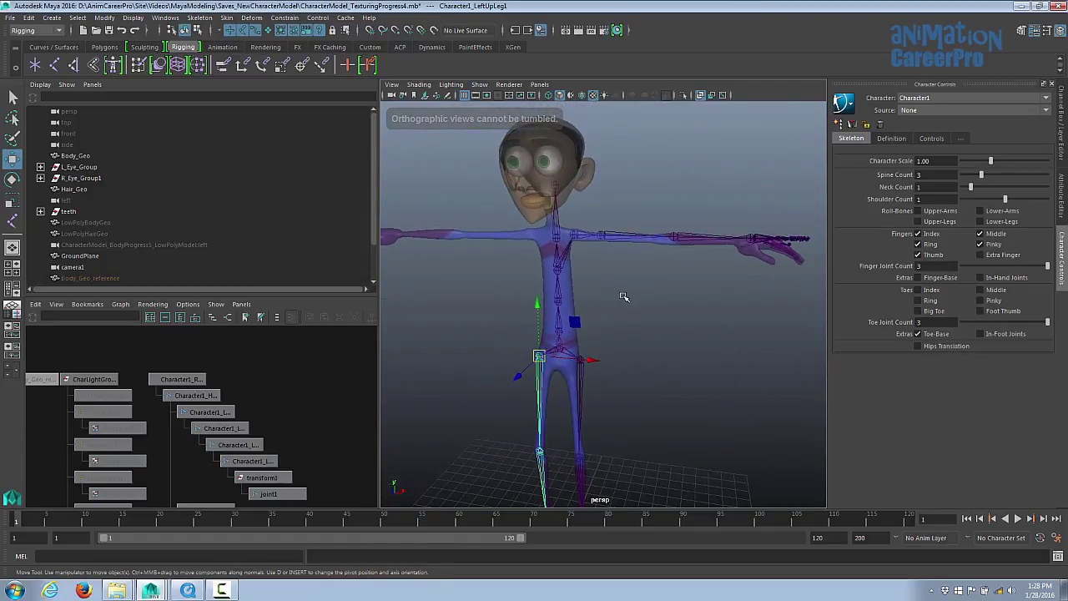
pyautogui.keyDown('alt'); pyautogui.moveTo(621, 307); pyautogui.dragTo(569, 317); pyautogui.keyUp('alt')
pyautogui.keyDown('alt'); pyautogui.moveTo(569, 317); pyautogui.dragTo(674, 332, button='right'); pyautogui.keyUp('alt')
pyautogui.keyDown('alt'); pyautogui.moveTo(674, 332); pyautogui.dragTo(751, 376, button='middle'); pyautogui.keyUp('alt')
# In the top view, shift the left forearm joint along the arm to the mesh's elbow
pyautogui.click(601, 223)
pyautogui.moveTo(624, 237)
pyautogui.keyDown('alt'); pyautogui.mouseDown()
pyautogui.moveTo(716, 210)
pyautogui.moveTo(801, 224)
pyautogui.moveTo(721, 209)
pyautogui.moveTo(616, 233)
pyautogui.mouseUp(); pyautogui.keyUp('alt')
pyautogui.moveTo(544, 241); pyautogui.dragTo(532, 246)
pyautogui.keyDown('alt'); pyautogui.moveTo(532, 246); pyautogui.dragTo(570, 239); pyautogui.keyUp('alt')
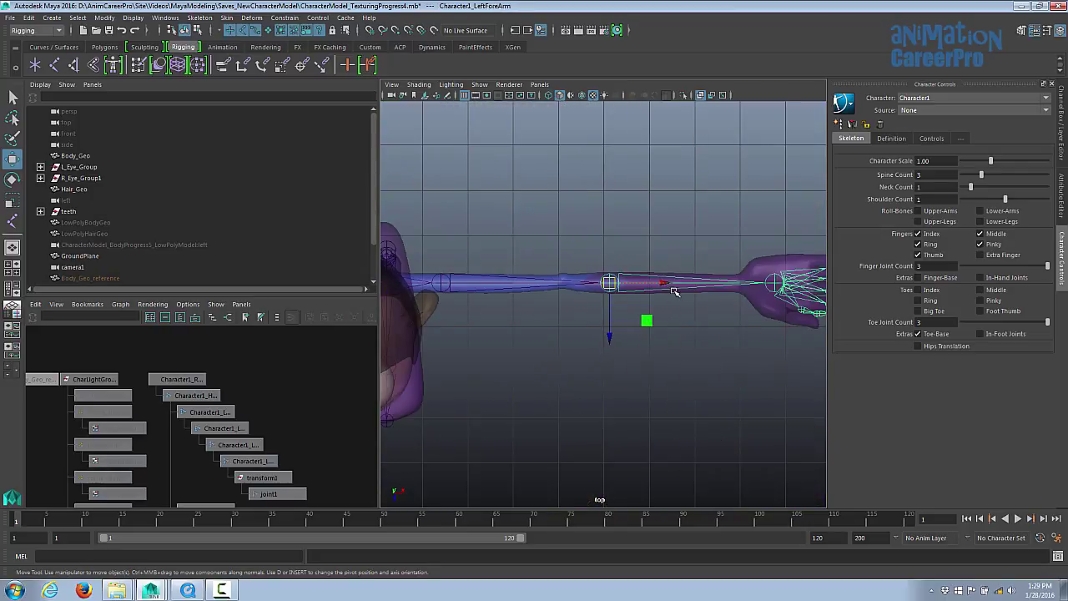
pyautogui.keyDown('alt'); pyautogui.moveTo(674, 290); pyautogui.dragTo(615, 293, button='middle'); pyautogui.keyUp('alt')
pyautogui.keyDown('alt'); pyautogui.moveTo(615, 293); pyautogui.dragTo(976, 330, button='right'); pyautogui.keyUp('alt')
pyautogui.keyDown('alt'); pyautogui.moveTo(568, 292); pyautogui.dragTo(599, 307, button='middle'); pyautogui.keyUp('alt')
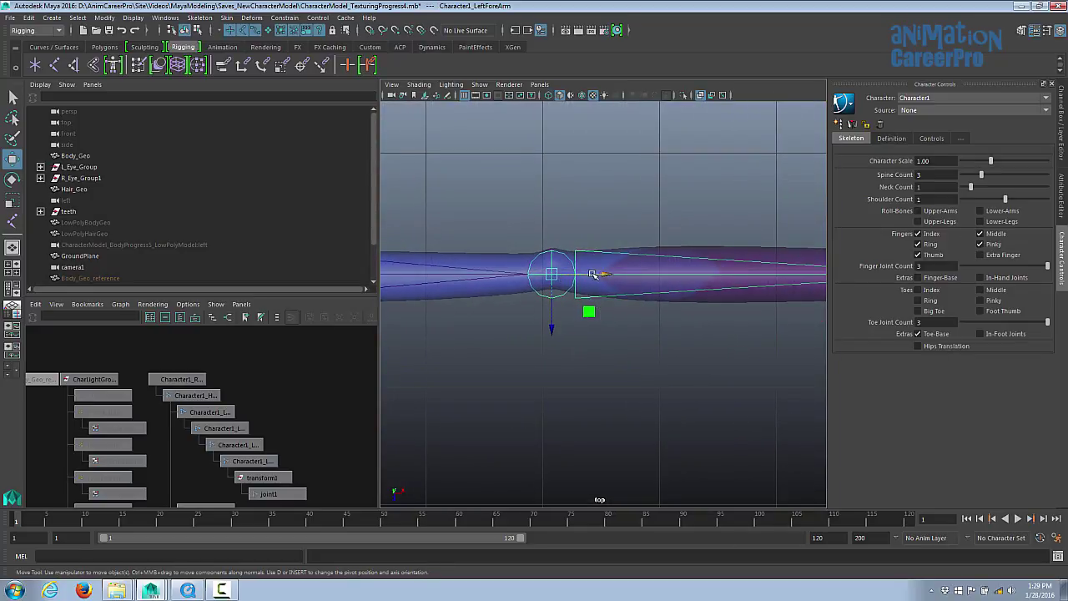
pyautogui.keyDown('alt'); pyautogui.click(592, 274); pyautogui.keyUp('alt')
# Move the left hand joint along the arm to the mesh's wrist
pyautogui.keyDown('alt'); pyautogui.moveTo(734, 269); pyautogui.dragTo(635, 262, button='right'); pyautogui.keyUp('alt')
pyautogui.keyDown('alt'); pyautogui.moveTo(636, 262); pyautogui.dragTo(504, 250, button='middle'); pyautogui.keyUp('alt')
pyautogui.keyDown('alt'); pyautogui.moveTo(503, 251); pyautogui.dragTo(703, 260, button='right'); pyautogui.keyUp('alt')
pyautogui.click(624, 253)
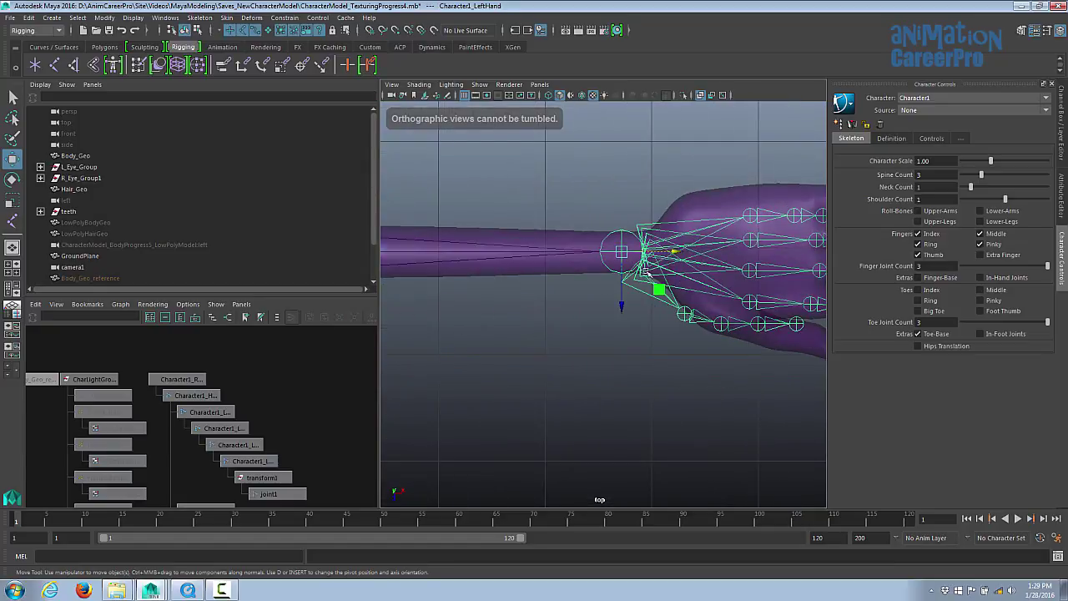
pyautogui.keyDown('alt'); pyautogui.moveTo(660, 253); pyautogui.dragTo(615, 271, button='middle'); pyautogui.keyUp('alt')
pyautogui.moveTo(630, 269); pyautogui.dragTo(661, 268)
pyautogui.moveTo(660, 267); pyautogui.dragTo(641, 274, button='middle')
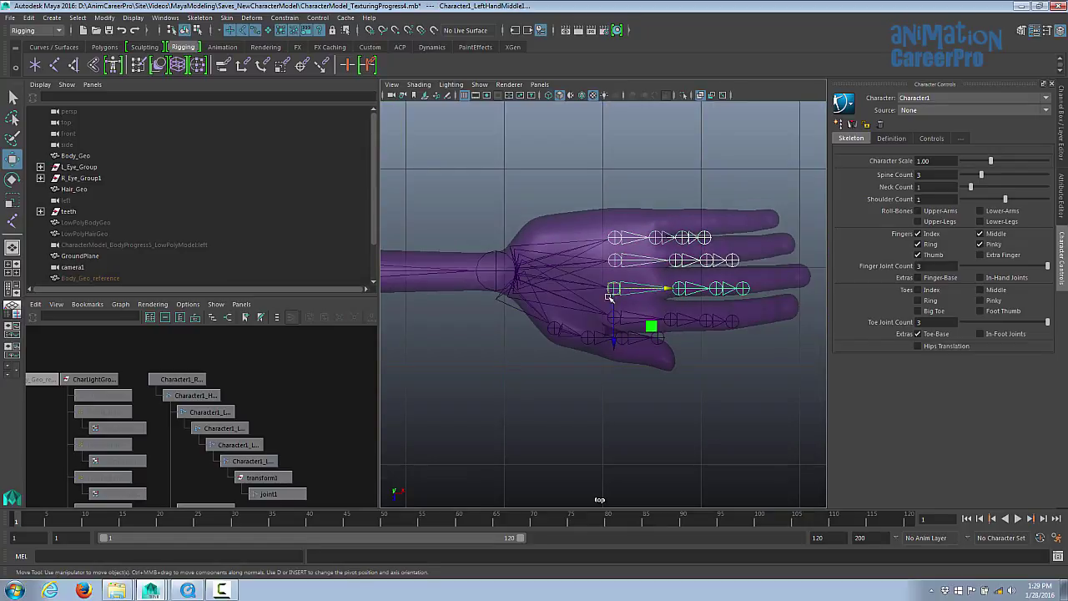
# Move the base joints of the four left fingers outward together to the knuckles, and nudge the thumb's base joint sideways into the thumb
pyautogui.scroll(1, 675, 284)
pyautogui.keyDown('alt'); pyautogui.moveTo(675, 274); pyautogui.dragTo(644, 273, button='middle'); pyautogui.keyUp('alt')
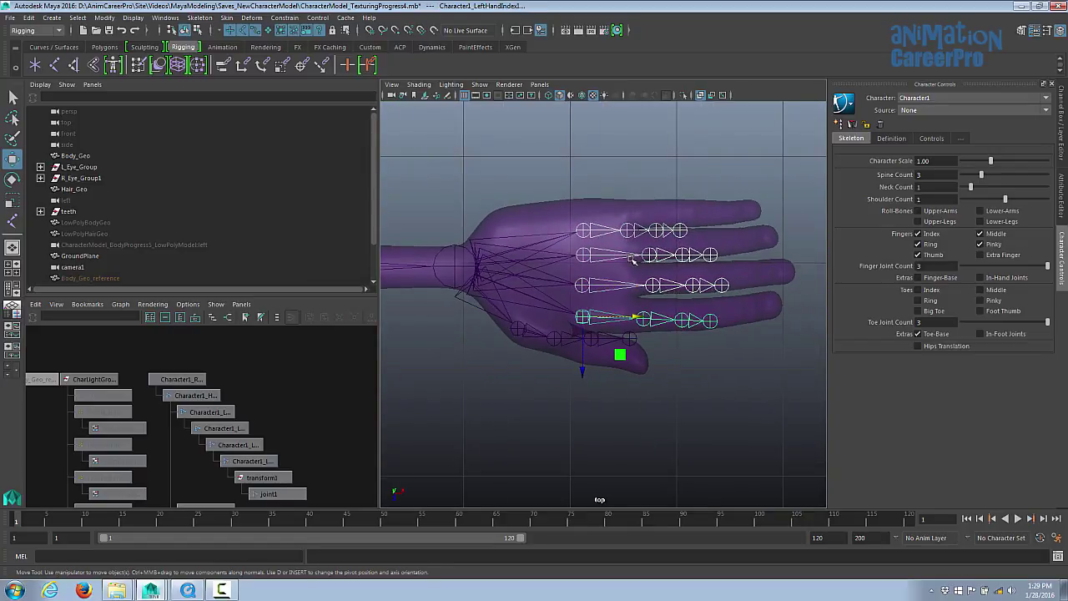
pyautogui.moveTo(637, 318)
pyautogui.mouseDown(button='middle')
pyautogui.moveTo(695, 319)
pyautogui.moveTo(633, 328)
pyautogui.mouseUp(button='middle')
pyautogui.click(524, 321)
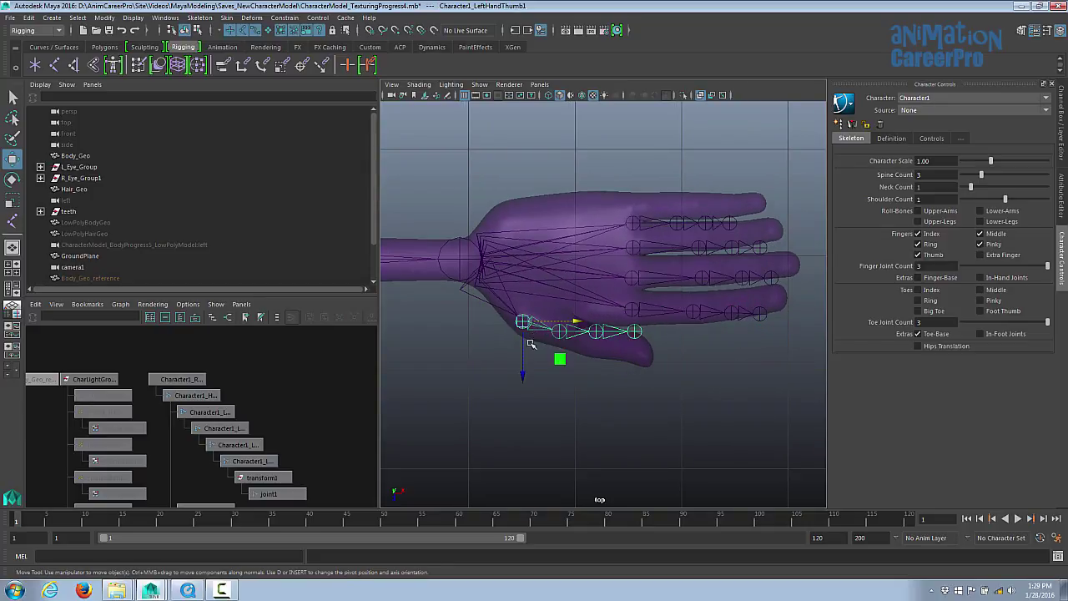
pyautogui.moveTo(526, 377); pyautogui.dragTo(526, 380)
pyautogui.scroll(2, 640, 237)
# Center the base joints of the left pinky, ring and middle fingers across the width of their fingers
pyautogui.click(633, 222)
pyautogui.moveTo(633, 274); pyautogui.dragTo(633, 252)
pyautogui.click(632, 251)
pyautogui.moveTo(632, 301); pyautogui.dragTo(631, 291)
pyautogui.click(631, 290)
pyautogui.moveTo(632, 342); pyautogui.dragTo(633, 332)
# Center the left index finger's base joint and rotate the index, middle and ring finger chains to follow the mesh
pyautogui.keyDown('alt'); pyautogui.moveTo(660, 274); pyautogui.dragTo(625, 251, button='middle'); pyautogui.keyUp('alt')
pyautogui.click(596, 304)
pyautogui.moveTo(597, 351); pyautogui.dragTo(619, 303)
pyautogui.press('e')
pyautogui.press('q')
pyautogui.click(597, 258)
pyautogui.press('e')
pyautogui.press('q')
pyautogui.click(598, 218)
pyautogui.press('e')
pyautogui.moveTo(610, 265); pyautogui.dragTo(611, 264)
pyautogui.press('q')
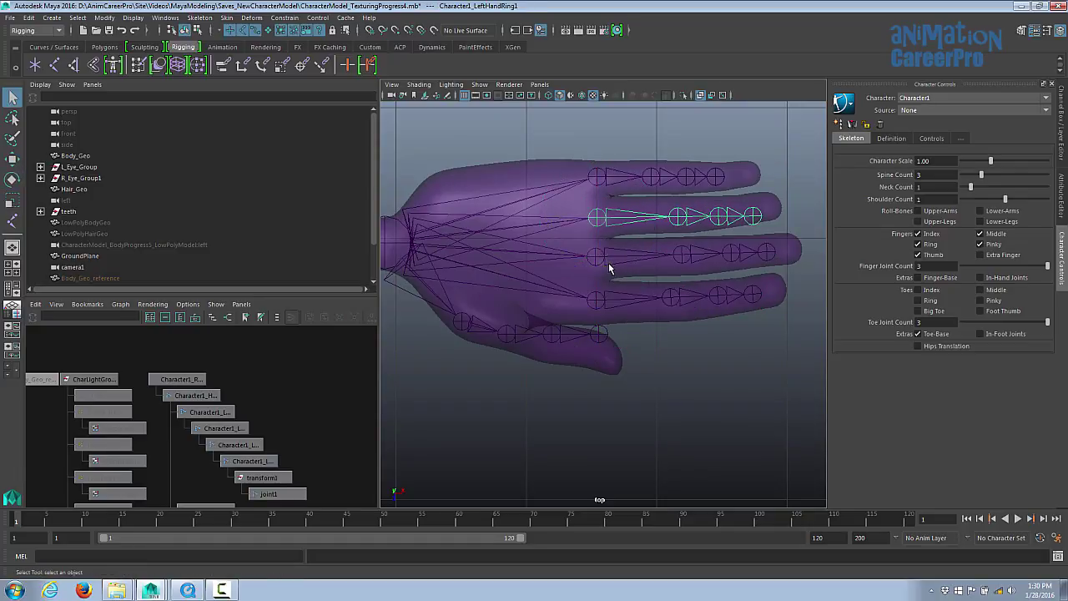
# Rotate the left thumb's base joint in line with the thumb and lower it into the mesh in the perspective view
pyautogui.click(463, 325)
pyautogui.press('e')
pyautogui.moveTo(489, 358); pyautogui.dragTo(485, 365)
pyautogui.press('space')
pyautogui.moveTo(639, 301); pyautogui.dragTo(637, 327)
pyautogui.keyDown('alt'); pyautogui.moveTo(634, 326); pyautogui.dragTo(427, 286, button='middle'); pyautogui.keyUp('alt')
pyautogui.keyDown('alt'); pyautogui.moveTo(427, 286); pyautogui.dragTo(718, 293, button='right'); pyautogui.keyUp('alt')
pyautogui.keyDown('alt'); pyautogui.moveTo(718, 293); pyautogui.dragTo(544, 327, button='middle'); pyautogui.keyUp('alt')
pyautogui.press('w')
pyautogui.moveTo(581, 198); pyautogui.dragTo(589, 346)
pyautogui.press('e')
pyautogui.press('space')
# Move the left thumb's second joint inside the thumb mesh
pyautogui.press('q')
pyautogui.click(599, 337)
pyautogui.press('w')
pyautogui.moveTo(559, 354); pyautogui.dragTo(665, 320)
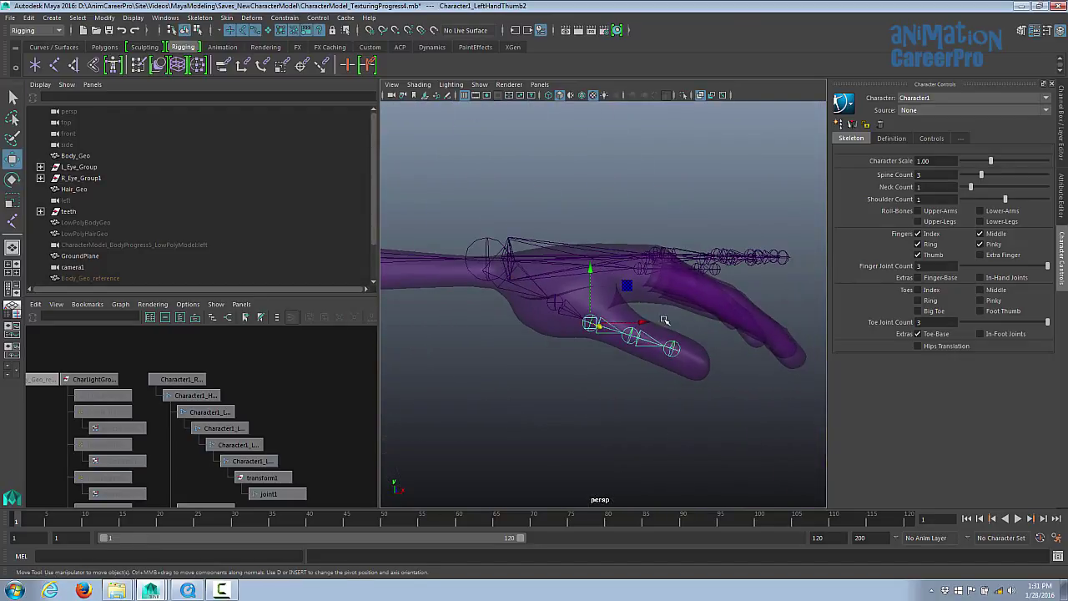
# Set the Move tool's axis orientation to Object and position the left thumb's outer joints along the thumb up to its tip
pyautogui.doubleClick(17, 160)
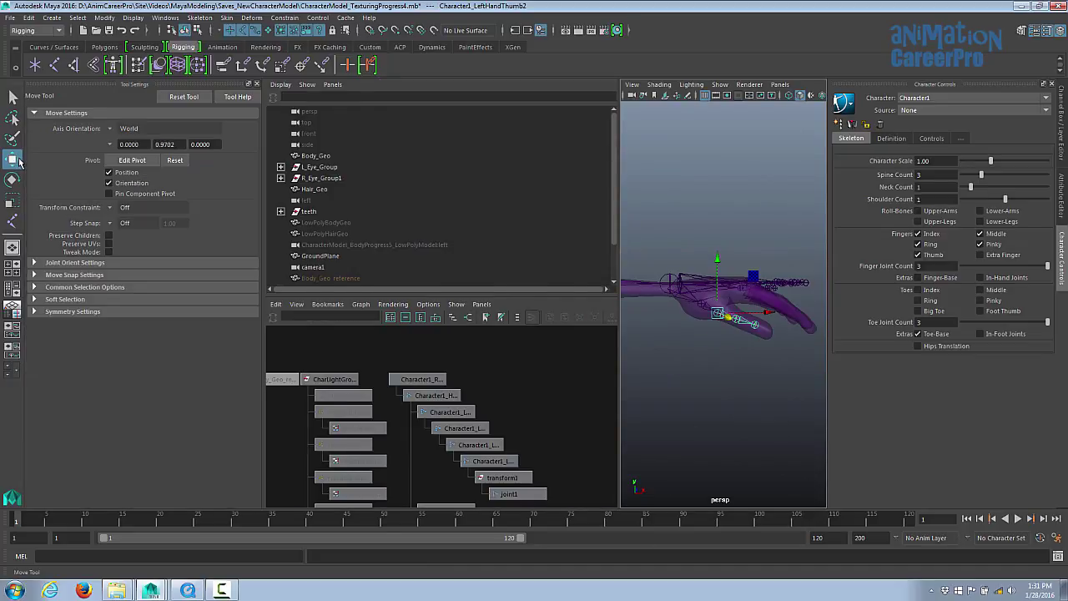
pyautogui.click(111, 131)
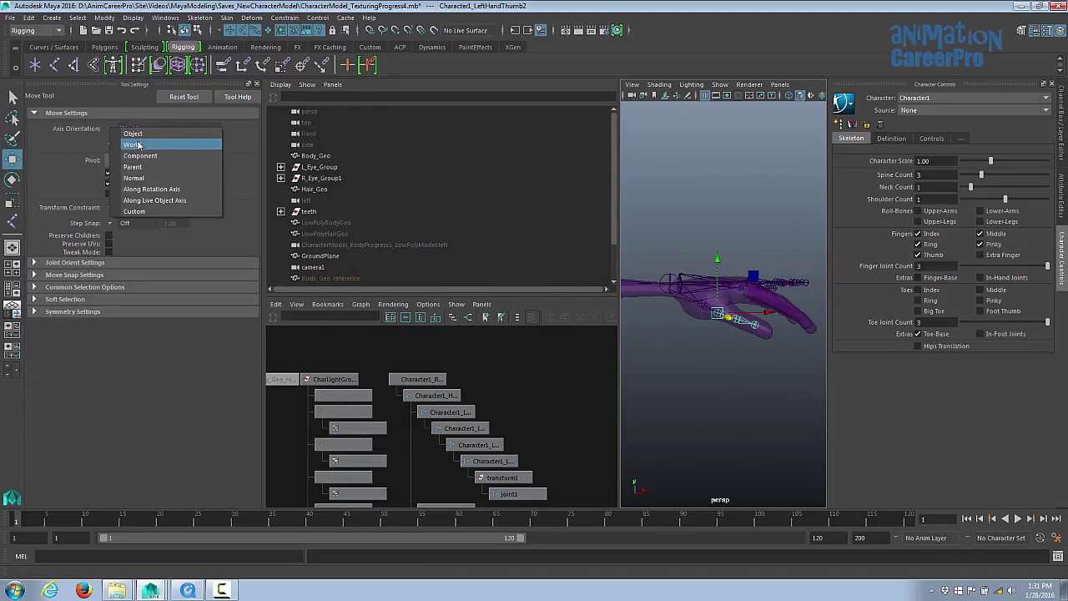
pyautogui.click(129, 132)
pyautogui.press('space')
pyautogui.moveTo(615, 323)
pyautogui.keyDown('alt'); pyautogui.mouseDown()
pyautogui.moveTo(603, 372)
pyautogui.moveTo(614, 336)
pyautogui.mouseUp(); pyautogui.keyUp('alt')
pyautogui.moveTo(626, 269); pyautogui.dragTo(625, 275)
pyautogui.keyDown('alt'); pyautogui.moveTo(630, 308); pyautogui.dragTo(624, 313); pyautogui.keyUp('alt')
pyautogui.moveTo(675, 348); pyautogui.dragTo(636, 331)
pyautogui.moveTo(602, 268); pyautogui.dragTo(602, 271)
pyautogui.moveTo(602, 269); pyautogui.dragTo(600, 275)
pyautogui.keyDown('alt'); pyautogui.moveTo(659, 324); pyautogui.dragTo(517, 367); pyautogui.keyUp('alt')
pyautogui.click(570, 367)
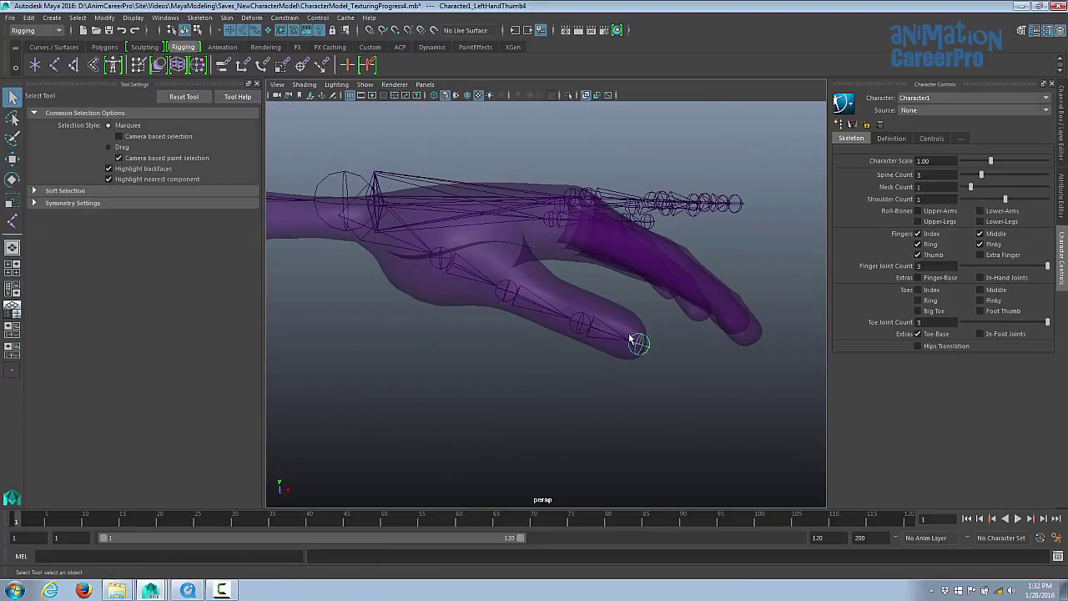
# Toggle X-ray shading off and on to compare the left index finger joints with the hand's surface
pyautogui.click(587, 95)
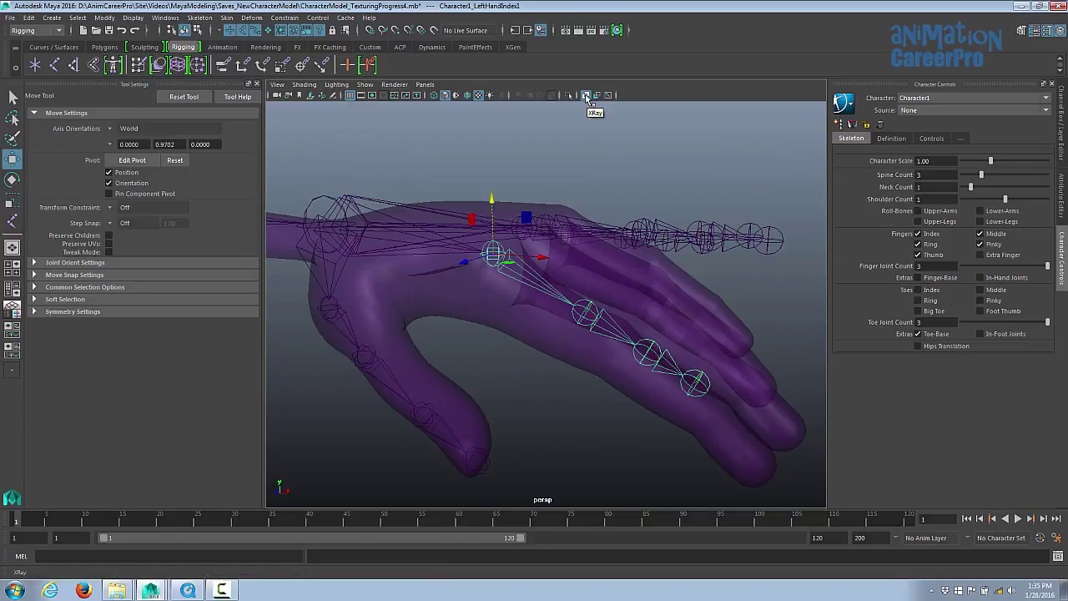
pyautogui.click(587, 95)
pyautogui.click(587, 96)
pyautogui.click(586, 95)
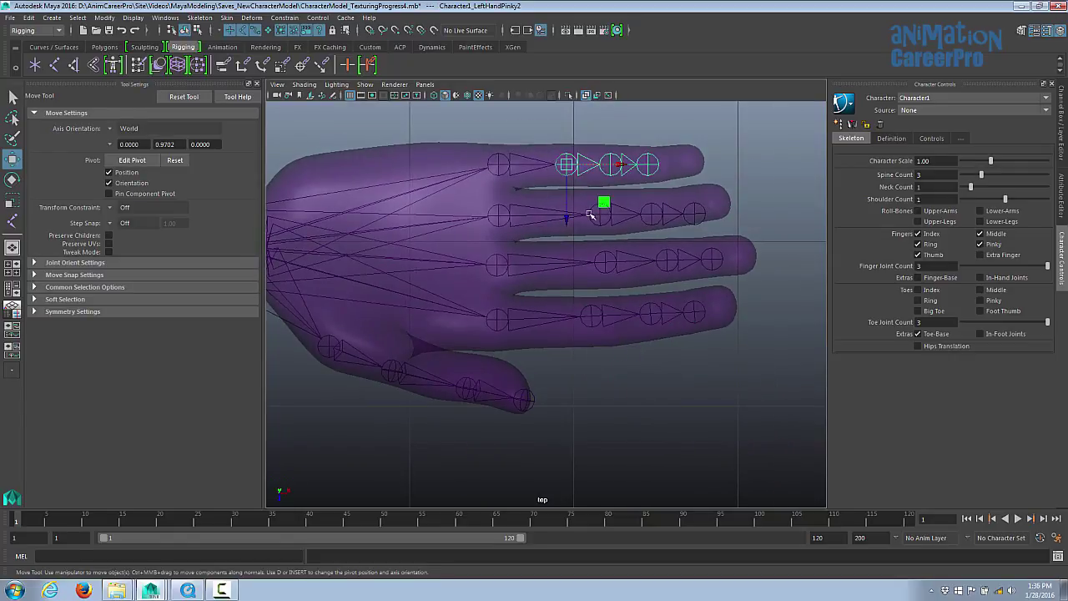
# In the top view, shift the second and third joints of the four left fingers outward to the mesh's knuckles
pyautogui.click(599, 215)
pyautogui.keyDown('shift'); pyautogui.click(606, 265); pyautogui.keyUp('shift')
pyautogui.keyDown('shift'); pyautogui.click(592, 316); pyautogui.keyUp('shift')
pyautogui.moveTo(646, 316); pyautogui.dragTo(748, 315)
pyautogui.click(636, 164)
pyautogui.keyDown('shift'); pyautogui.click(677, 214); pyautogui.keyUp('shift')
pyautogui.keyDown('shift'); pyautogui.click(692, 260); pyautogui.keyUp('shift')
pyautogui.keyDown('shift'); pyautogui.click(676, 314); pyautogui.keyUp('shift')
# Fine-tune the second joints of the left ring and middle fingers along their length
pyautogui.click(626, 214)
pyautogui.moveTo(678, 215); pyautogui.dragTo(664, 216)
pyautogui.click(630, 256)
pyautogui.moveTo(684, 262); pyautogui.dragTo(686, 262)
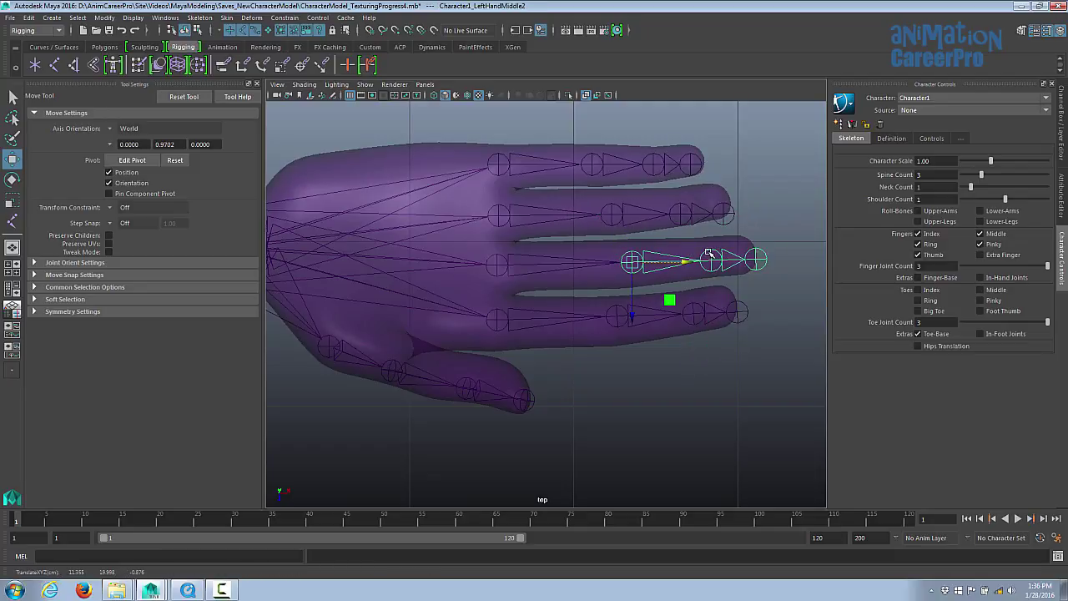
# Move the left pinky's tip joint toward its fingertip and adjust the middle finger's joints along the finger
pyautogui.click(695, 169)
pyautogui.moveTo(744, 165); pyautogui.dragTo(754, 165)
pyautogui.click(706, 262)
pyautogui.click(632, 261)
pyautogui.moveTo(685, 261); pyautogui.dragTo(679, 261)
pyautogui.click(752, 254)
pyautogui.click(701, 256)
pyautogui.moveTo(758, 260); pyautogui.dragTo(809, 259)
pyautogui.click(752, 254)
# Rotate the base joints of the four left fingers downward together to follow the bent fingers of the mesh
pyautogui.click(622, 312)
pyautogui.keyDown('shift'); pyautogui.click(449, 194); pyautogui.keyUp('shift')
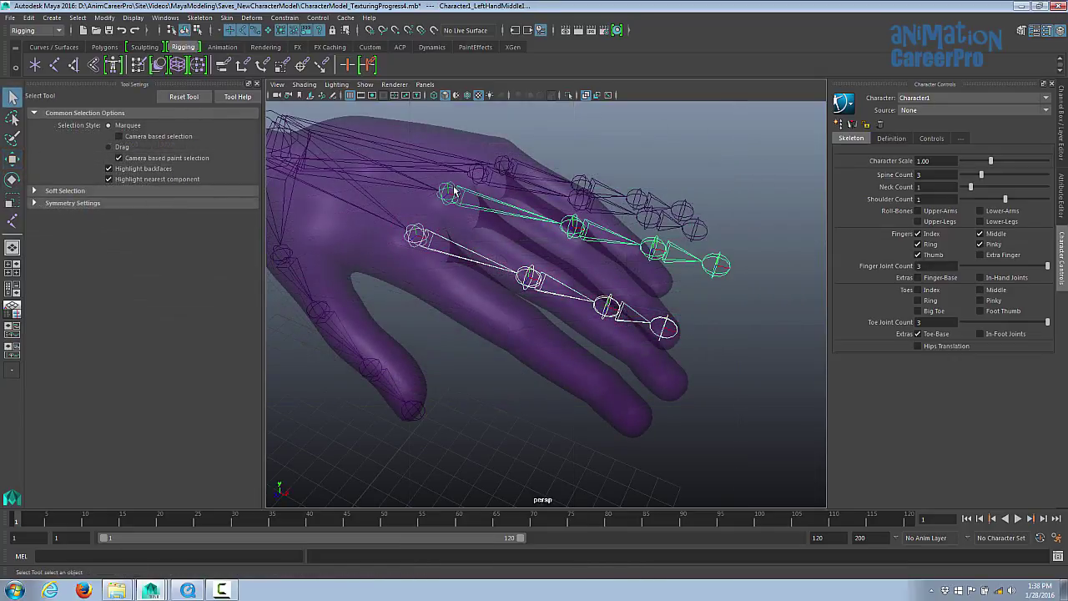
pyautogui.keyDown('shift'); pyautogui.click(480, 175); pyautogui.keyUp('shift')
pyautogui.keyDown('shift'); pyautogui.click(503, 165); pyautogui.keyUp('shift')
pyautogui.press('e')
pyautogui.click(586, 96)
pyautogui.moveTo(541, 149); pyautogui.dragTo(546, 176)
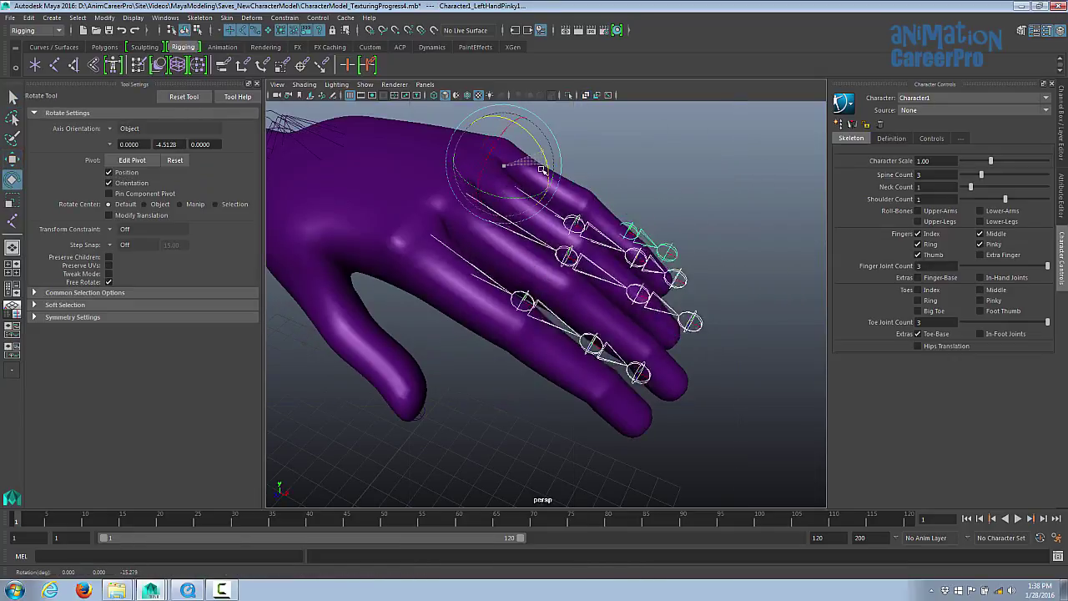
# Show the mesh in X-ray and bend the second and outer joints of the left fingers to match its curl
pyautogui.keyDown('alt'); pyautogui.moveTo(613, 156); pyautogui.dragTo(624, 166); pyautogui.keyUp('alt')
pyautogui.click(585, 96)
pyautogui.press('q')
pyautogui.click(584, 230)
pyautogui.keyDown('shift'); pyautogui.click(572, 247); pyautogui.keyUp('shift')
pyautogui.press('e')
pyautogui.press('q')
pyautogui.click(560, 365)
pyautogui.press('e')
pyautogui.keyDown('alt'); pyautogui.moveTo(560, 365); pyautogui.dragTo(544, 346); pyautogui.keyUp('alt')
pyautogui.moveTo(630, 364); pyautogui.dragTo(625, 376)
pyautogui.press('q')
# Rotate the left pinky's base joint to bring its chain inside the pinky mesh
pyautogui.keyDown('alt'); pyautogui.moveTo(444, 236); pyautogui.dragTo(282, 255); pyautogui.keyUp('alt')
pyautogui.click(654, 262)
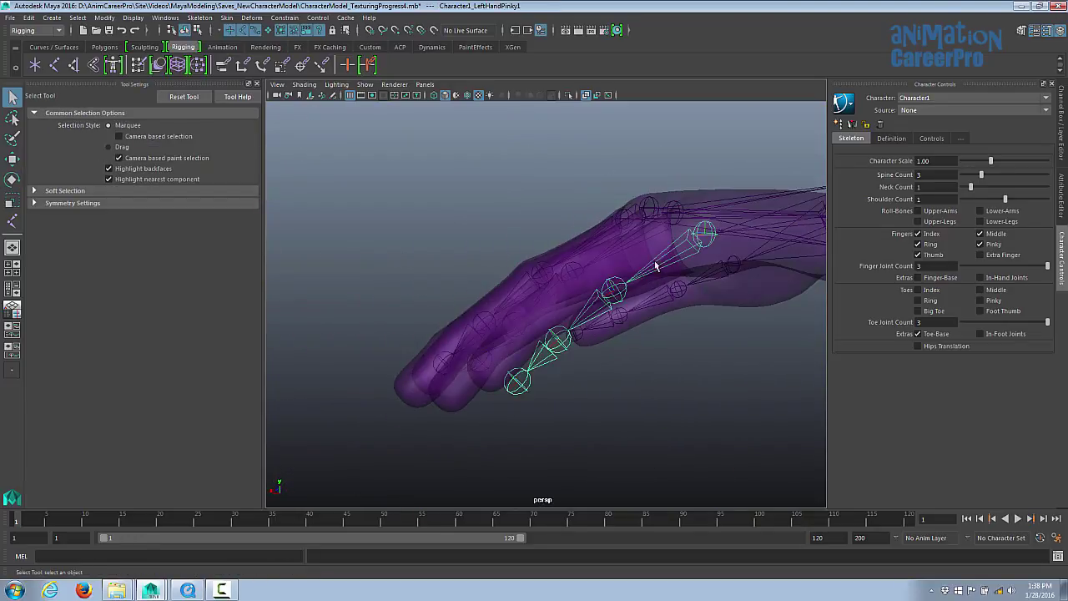
pyautogui.click(586, 96)
pyautogui.press('e')
pyautogui.moveTo(611, 255)
pyautogui.keyDown('alt'); pyautogui.mouseDown()
pyautogui.moveTo(669, 230)
pyautogui.moveTo(657, 237)
pyautogui.moveTo(634, 334)
pyautogui.moveTo(616, 293)
pyautogui.moveTo(657, 289)
pyautogui.moveTo(654, 270)
pyautogui.moveTo(620, 260)
pyautogui.mouseUp(); pyautogui.keyUp('alt')
pyautogui.press('q')
# Refine the rotations of the remaining misaligned left finger joints to fit them inside the mesh
pyautogui.click(586, 96)
pyautogui.click(600, 324)
pyautogui.press('e')
pyautogui.press('q')
pyautogui.click(605, 215)
pyautogui.press('e')
pyautogui.press('q')
# Reposition the end joints of the left fingers along their bones, out to the tips of the index finger and its neighbours
pyautogui.keyDown('alt'); pyautogui.moveTo(620, 259); pyautogui.dragTo(666, 264); pyautogui.keyUp('alt')
pyautogui.keyDown('alt'); pyautogui.moveTo(697, 266); pyautogui.dragTo(641, 319); pyautogui.keyUp('alt')
pyautogui.click(615, 346)
pyautogui.moveTo(585, 386); pyautogui.dragTo(594, 410)
pyautogui.click(420, 216)
pyautogui.keyDown('alt'); pyautogui.moveTo(468, 275); pyautogui.dragTo(568, 292); pyautogui.keyUp('alt')
pyautogui.click(548, 349)
pyautogui.moveTo(557, 400)
pyautogui.mouseDown()
pyautogui.moveTo(565, 436)
pyautogui.moveTo(563, 384)
pyautogui.mouseUp()
pyautogui.click(563, 397)
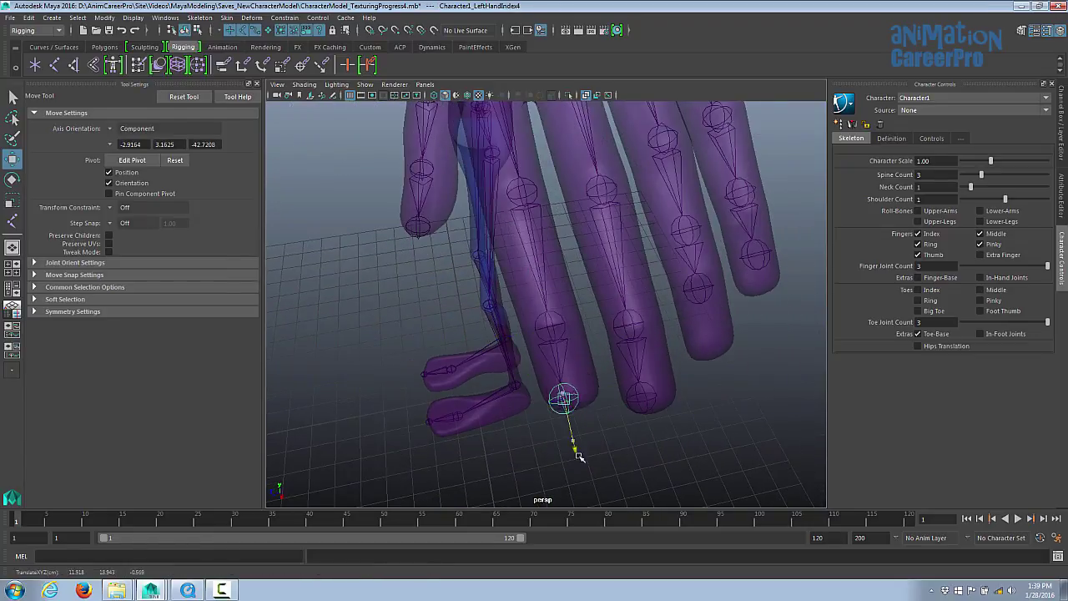
# Move the remaining left finger end joints outward to meet the fingertips of the mesh
pyautogui.keyDown('alt'); pyautogui.moveTo(618, 359); pyautogui.dragTo(576, 325); pyautogui.keyUp('alt')
pyautogui.click(613, 251)
pyautogui.keyDown('alt'); pyautogui.moveTo(653, 325); pyautogui.dragTo(639, 321); pyautogui.keyUp('alt')
pyautogui.click(627, 377)
pyautogui.keyDown('alt'); pyautogui.moveTo(634, 392); pyautogui.dragTo(630, 367); pyautogui.keyUp('alt')
pyautogui.click(624, 408)
pyautogui.moveTo(625, 410); pyautogui.dragTo(627, 422)
pyautogui.keyDown('alt'); pyautogui.moveTo(660, 334); pyautogui.dragTo(655, 284); pyautogui.keyUp('alt')
pyautogui.click(640, 245)
pyautogui.keyDown('alt'); pyautogui.moveTo(643, 248); pyautogui.dragTo(670, 301); pyautogui.keyUp('alt')
pyautogui.click(641, 265)
pyautogui.moveTo(630, 336); pyautogui.dragTo(631, 351)
pyautogui.keyDown('alt'); pyautogui.moveTo(643, 359); pyautogui.dragTo(665, 384); pyautogui.keyUp('alt')
# Turn off X-ray shading and check how far the end joints protrude from the left fingertips
pyautogui.press('q')
pyautogui.click(586, 96)
pyautogui.keyDown('alt'); pyautogui.moveTo(584, 309); pyautogui.dragTo(623, 289); pyautogui.keyUp('alt')
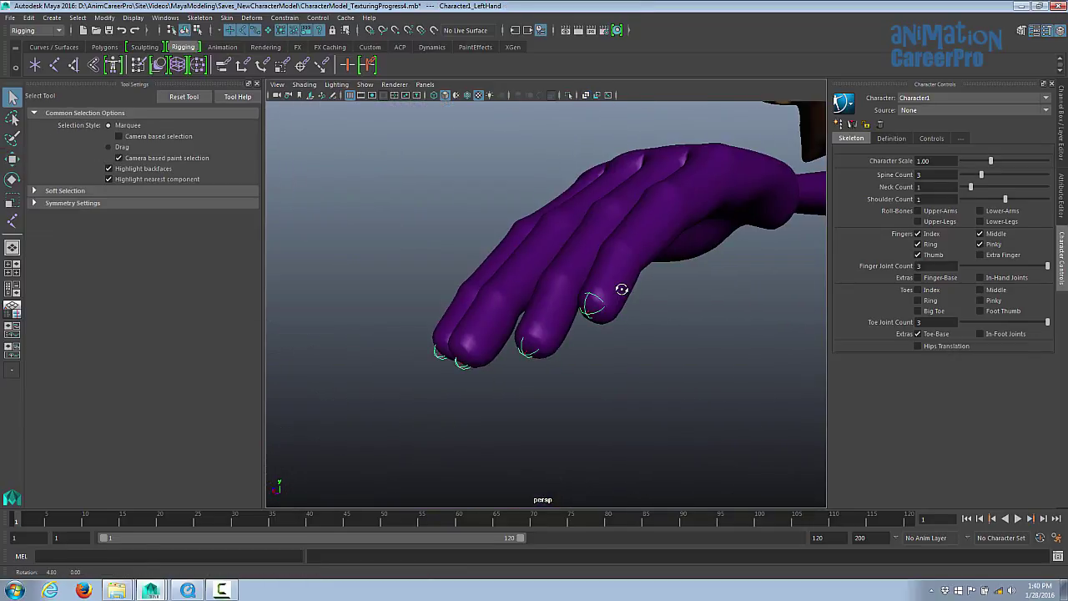
pyautogui.keyDown('alt'); pyautogui.moveTo(623, 289); pyautogui.dragTo(696, 301, button='right'); pyautogui.keyUp('alt')
pyautogui.keyDown('alt'); pyautogui.moveTo(585, 305); pyautogui.dragTo(618, 364); pyautogui.keyUp('alt')
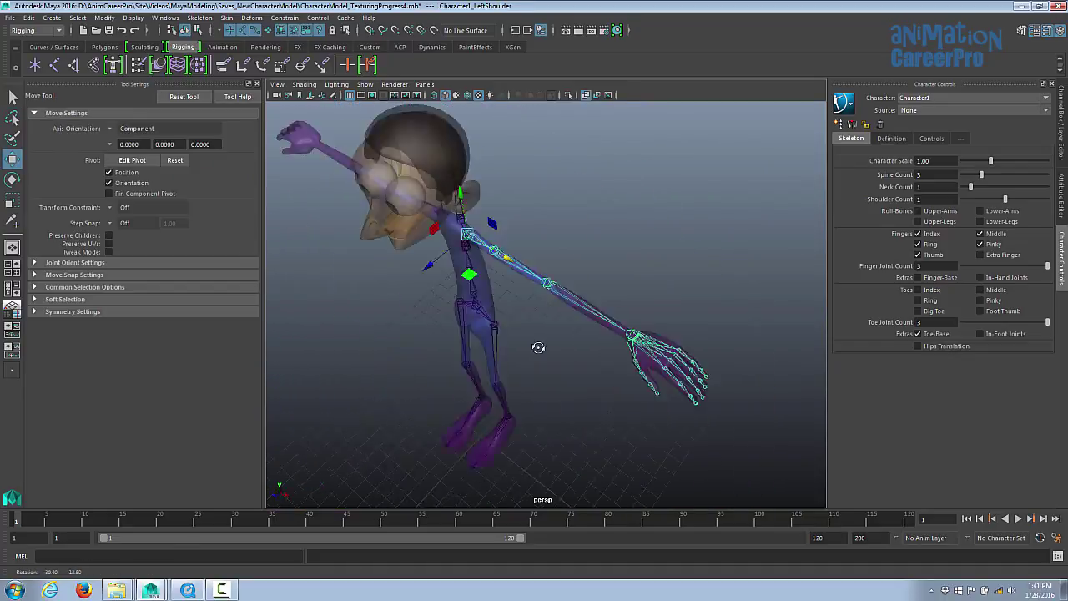
# Insert a joint between the left elbow and wrist, and slide only its pivot to the middle of the forearm
pyautogui.keyDown('alt'); pyautogui.moveTo(536, 346); pyautogui.dragTo(611, 310); pyautogui.keyUp('alt')
pyautogui.keyDown('alt'); pyautogui.moveTo(542, 305); pyautogui.dragTo(614, 252, button='right'); pyautogui.keyUp('alt')
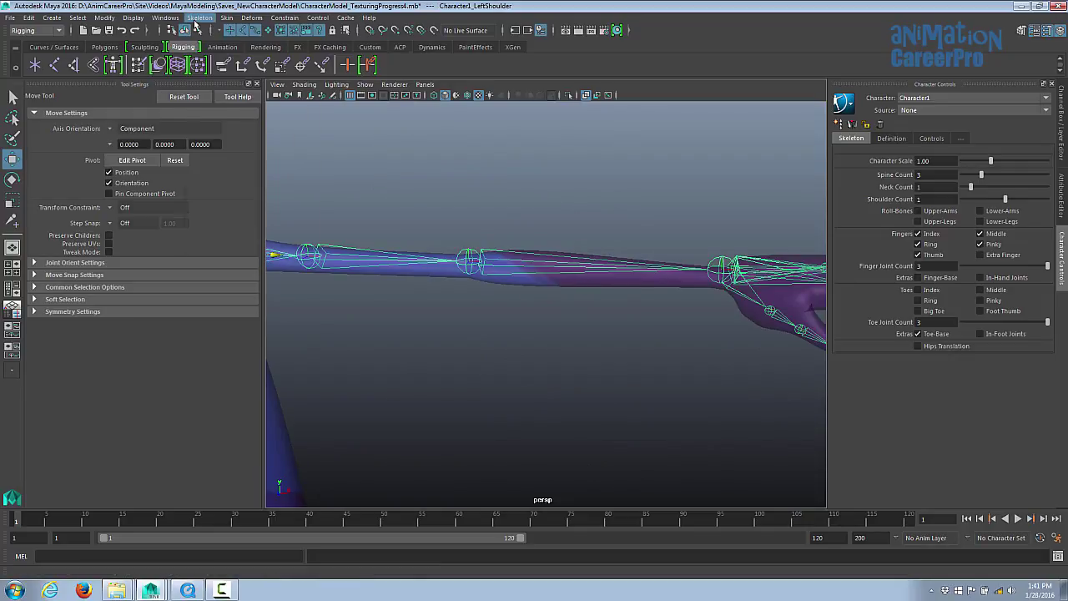
pyautogui.click(197, 18)
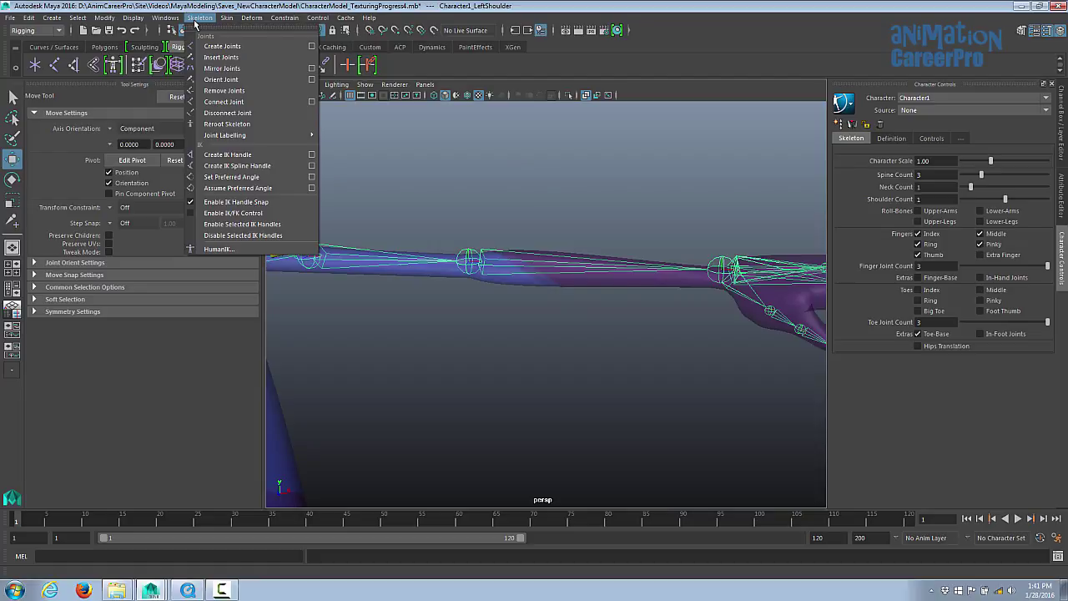
pyautogui.click(222, 57)
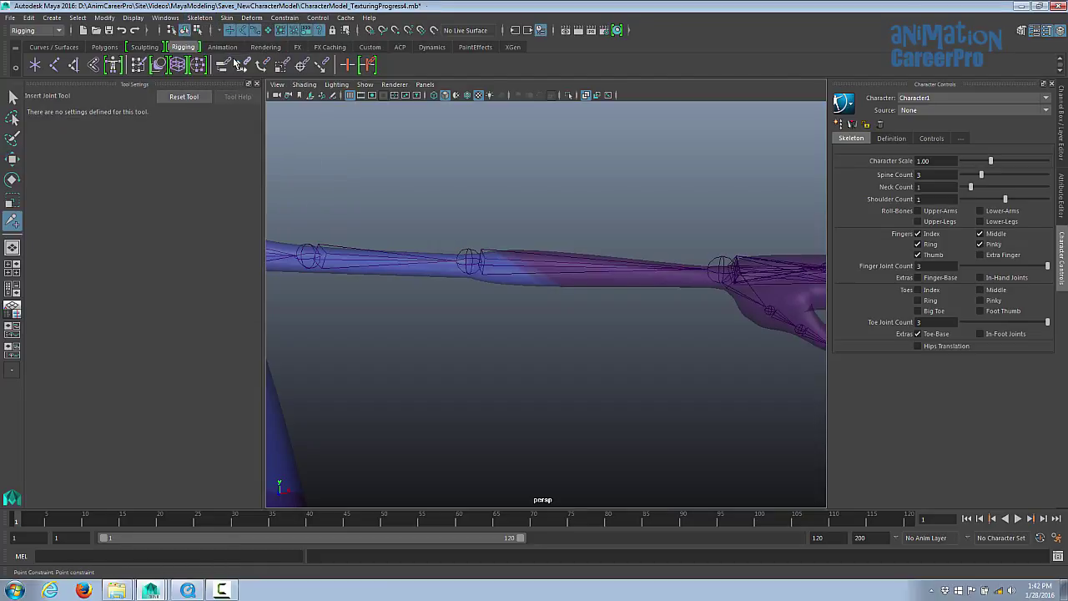
pyautogui.click(592, 264)
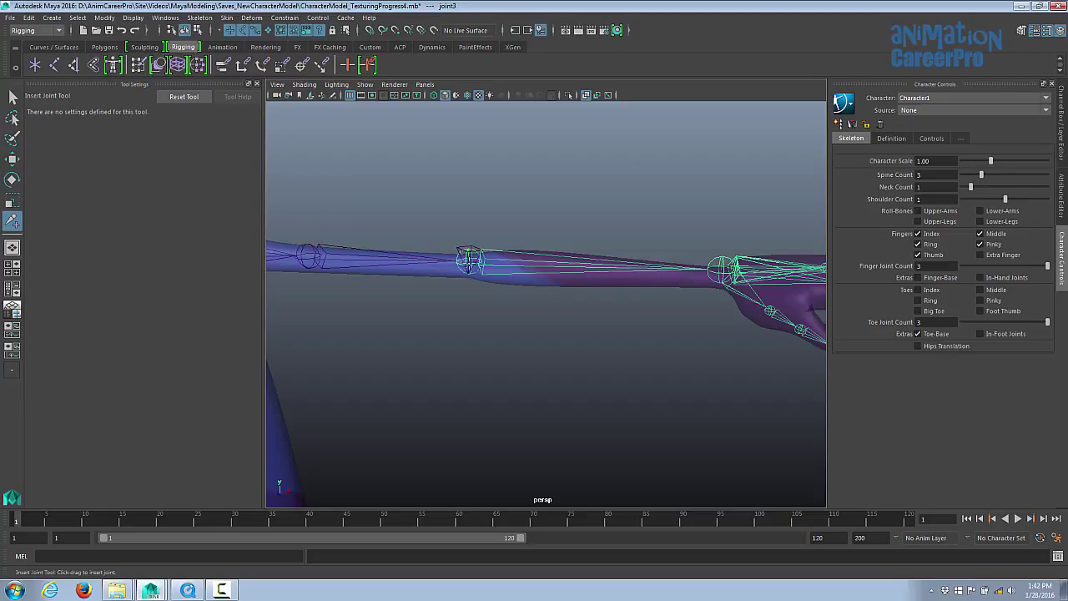
pyautogui.press('w')
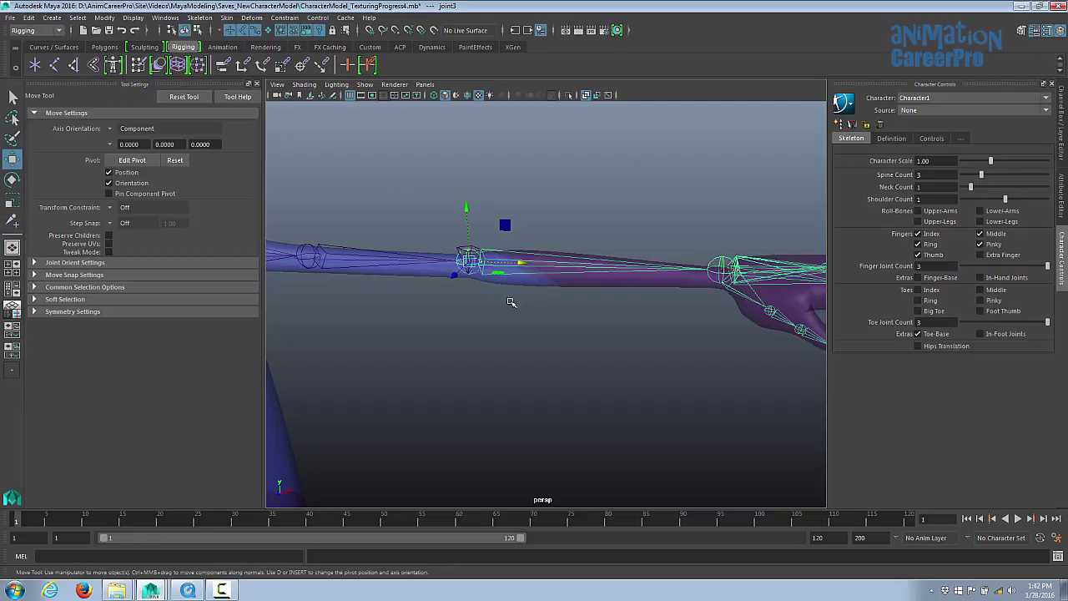
pyautogui.press('d')
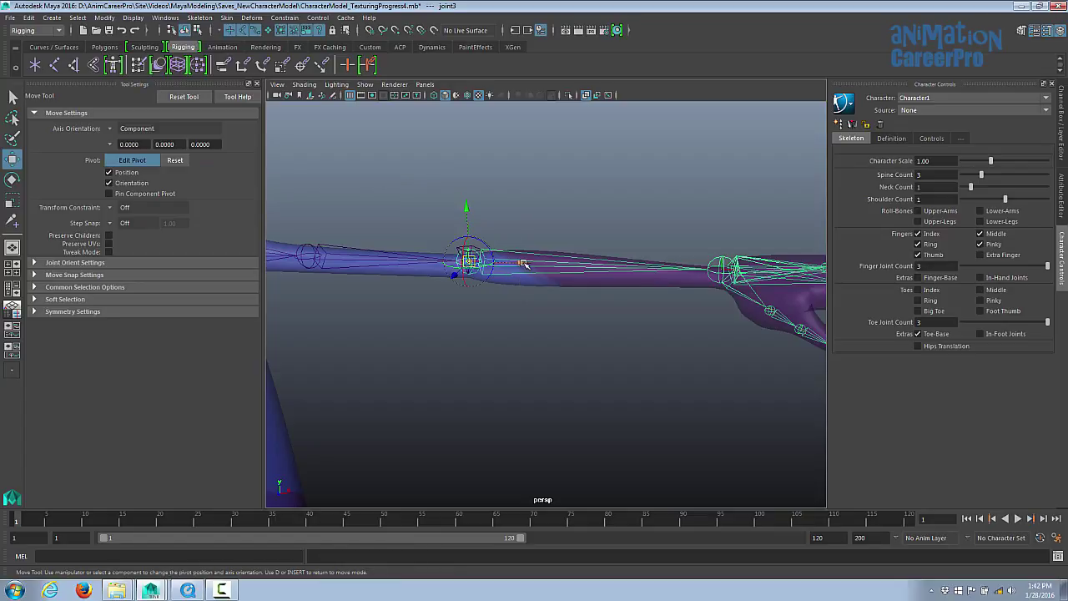
pyautogui.moveTo(522, 264); pyautogui.dragTo(634, 286)
pyautogui.press('d')
# Try the Object axis orientation for moving the inserted forearm joint, undo the last change and restore Component orientation
pyautogui.click(134, 128)
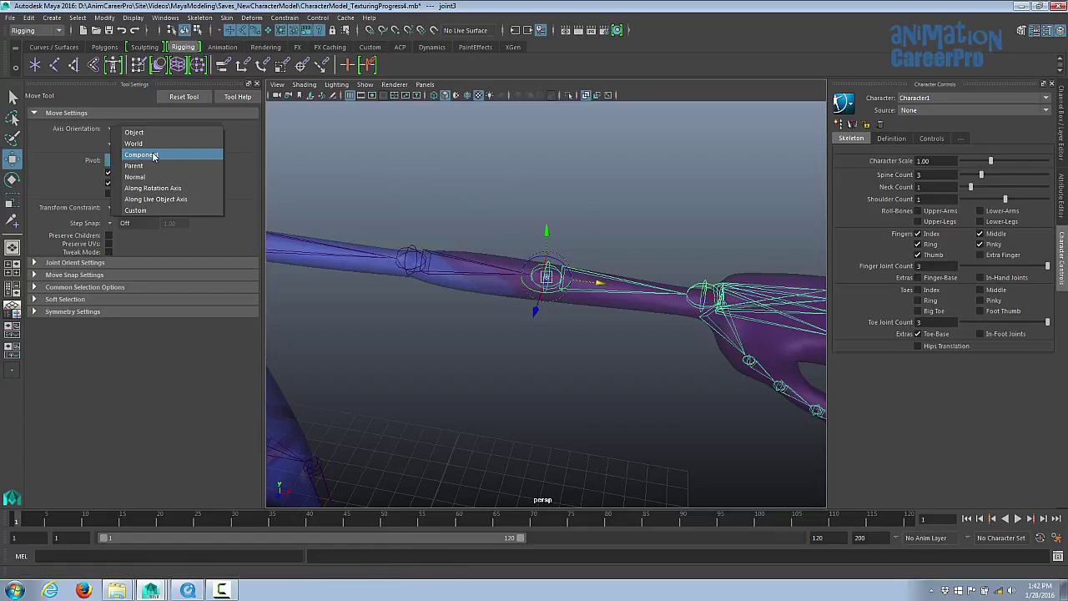
pyautogui.click(133, 131)
pyautogui.click(129, 128)
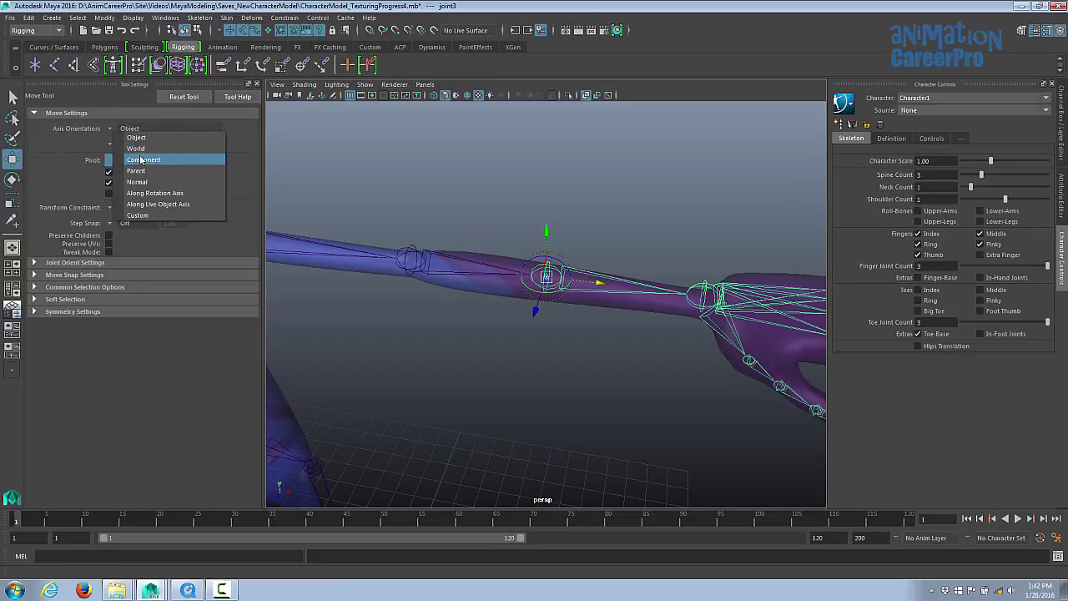
pyautogui.press('q')
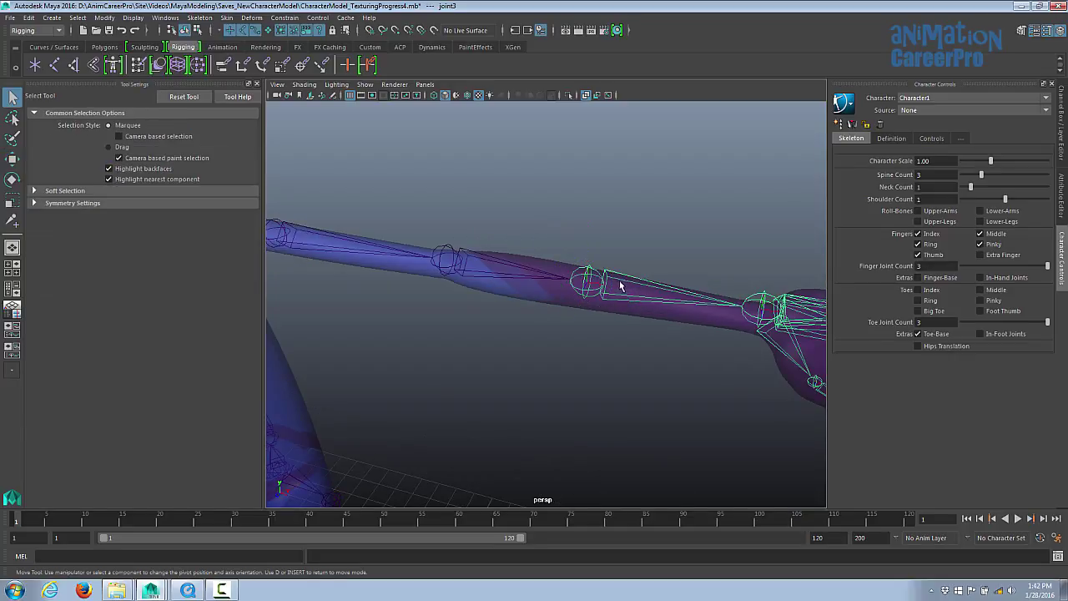
pyautogui.keyDown('alt'); pyautogui.moveTo(620, 285); pyautogui.dragTo(667, 286); pyautogui.keyUp('alt')
pyautogui.keyDown('alt'); pyautogui.moveTo(689, 294); pyautogui.dragTo(459, 251, button='middle'); pyautogui.keyUp('alt')
pyautogui.click(673, 294)
pyautogui.press('w')
pyautogui.keyDown('alt'); pyautogui.moveTo(654, 323); pyautogui.dragTo(628, 274); pyautogui.keyUp('alt')
pyautogui.hotkey('ctrl', 'z')
pyautogui.click(150, 132)
pyautogui.click(130, 129)
# In the front view, shift the left shoulder joint and the upper-arm joint inward toward the neck by editing their pivots
pyautogui.keyDown('alt'); pyautogui.moveTo(385, 249); pyautogui.dragTo(598, 294); pyautogui.keyUp('alt')
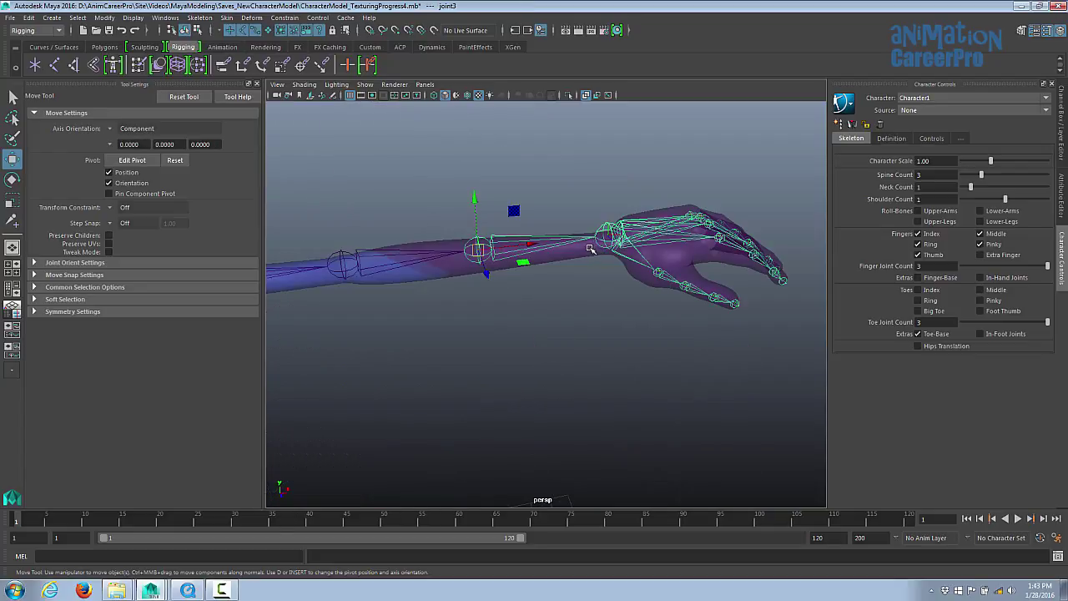
pyautogui.press('space')
pyautogui.click(587, 286)
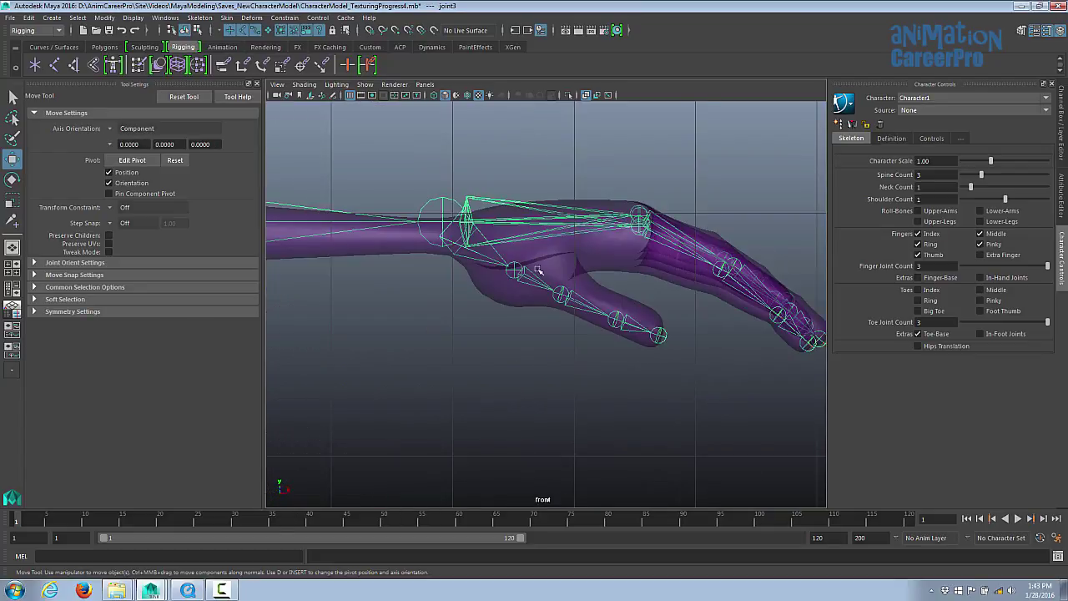
pyautogui.keyDown('alt'); pyautogui.moveTo(634, 275); pyautogui.dragTo(760, 288, button='middle'); pyautogui.keyUp('alt')
pyautogui.keyDown('alt'); pyautogui.moveTo(759, 288); pyautogui.dragTo(801, 300, button='right'); pyautogui.keyUp('alt')
pyautogui.keyDown('alt'); pyautogui.moveTo(626, 301); pyautogui.dragTo(668, 301, button='right'); pyautogui.keyUp('alt')
pyautogui.keyDown('alt'); pyautogui.moveTo(608, 298); pyautogui.dragTo(634, 304, button='middle'); pyautogui.keyUp('alt')
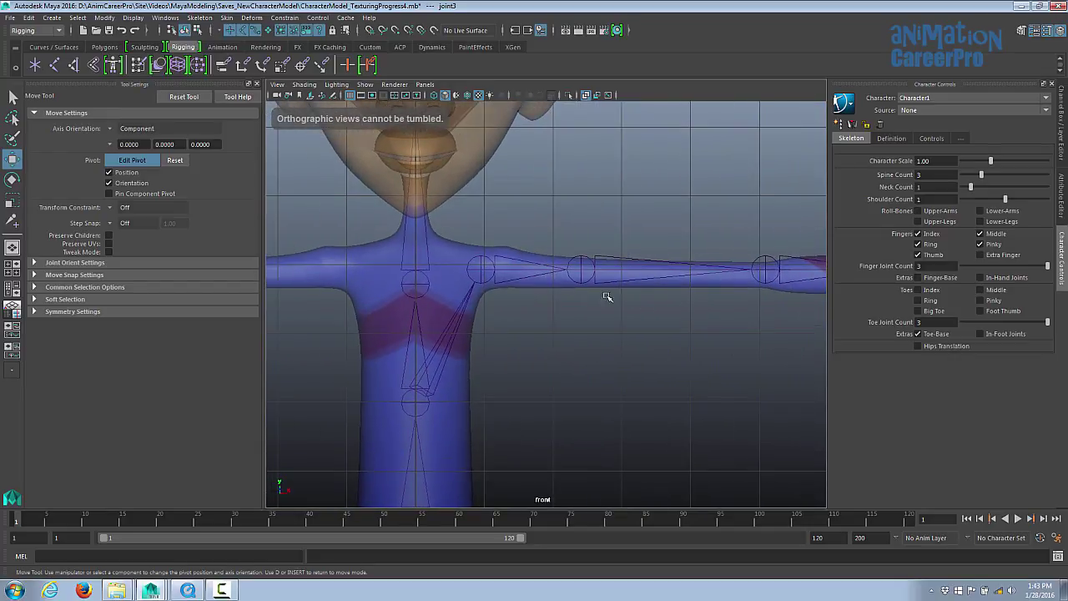
pyautogui.click(480, 272)
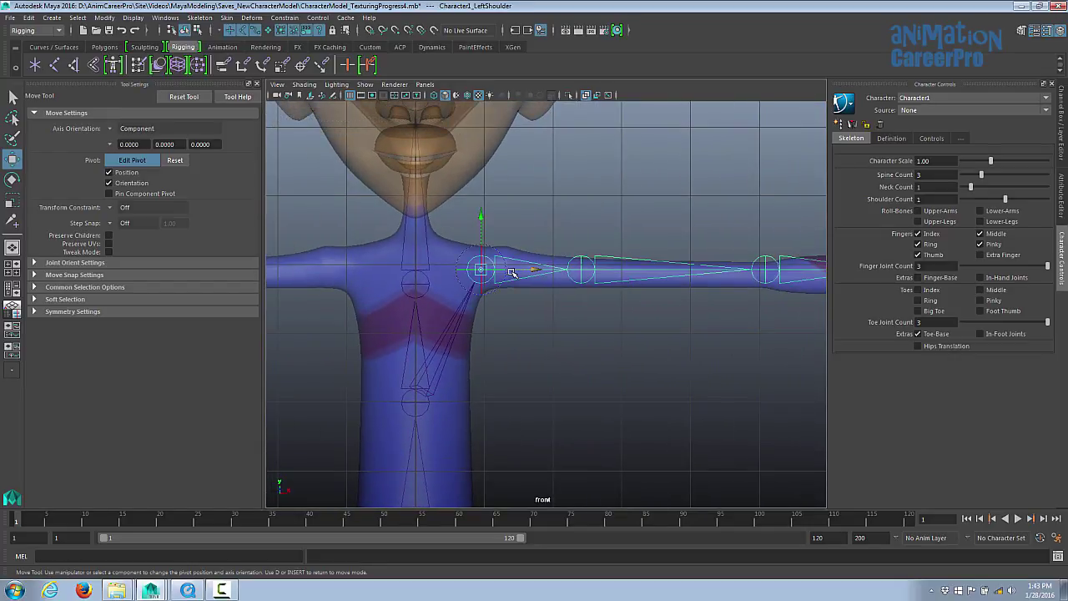
pyautogui.moveTo(537, 272); pyautogui.dragTo(509, 271)
pyautogui.click(584, 271)
pyautogui.moveTo(636, 272); pyautogui.dragTo(559, 279)
# In the side view, move the neck joint forward into the base of the neck and the head joint to the base of the skull
pyautogui.press('space')
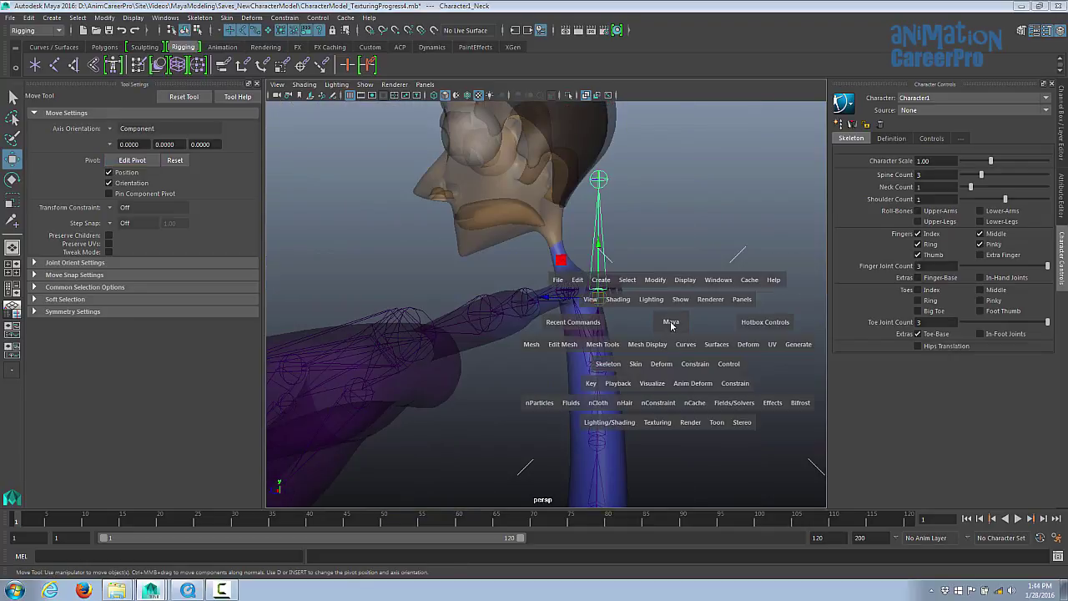
pyautogui.moveTo(671, 323); pyautogui.dragTo(707, 321)
pyautogui.press('f')
pyautogui.moveTo(538, 294); pyautogui.dragTo(518, 294)
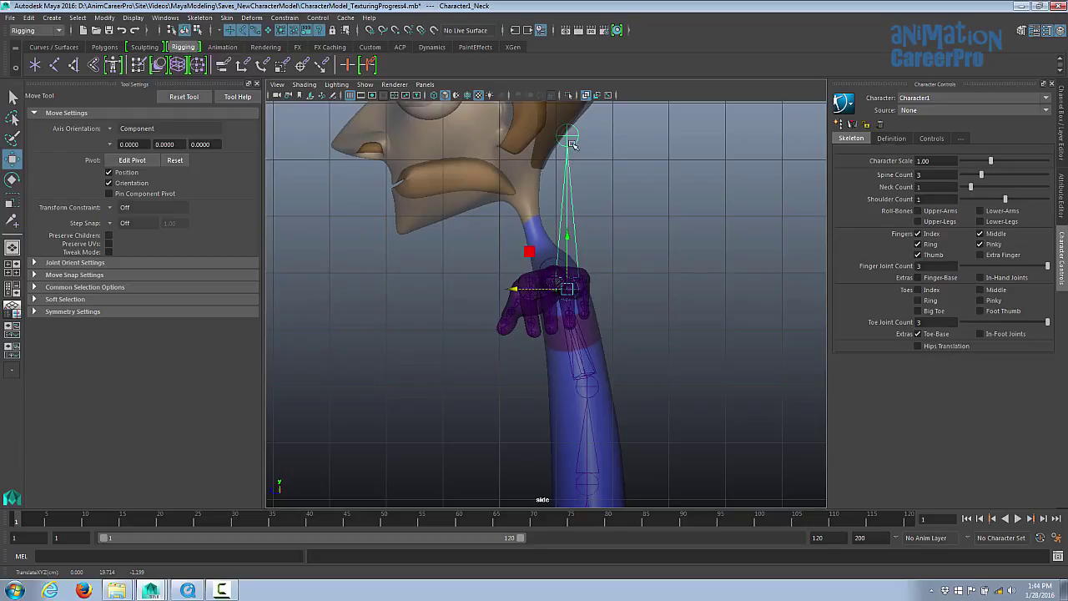
pyautogui.moveTo(566, 284); pyautogui.dragTo(549, 253)
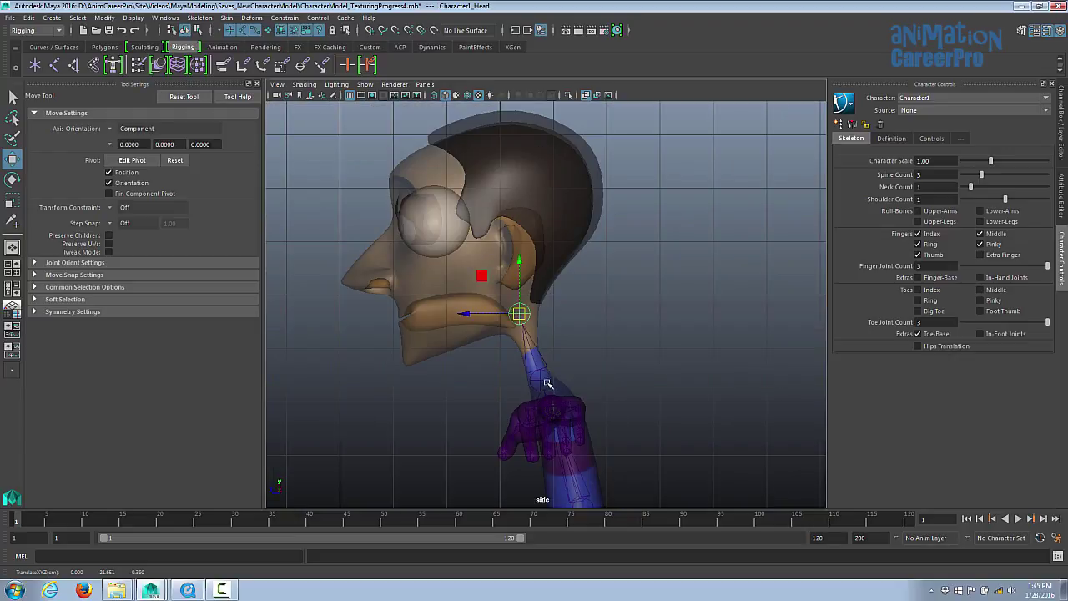
pyautogui.click(549, 376)
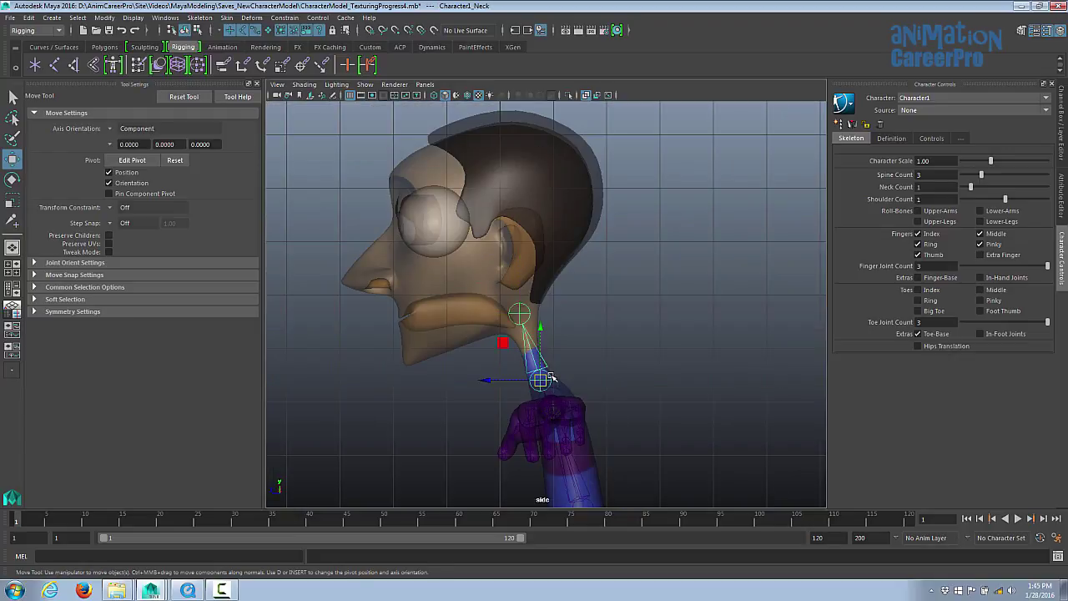
pyautogui.click(521, 311)
pyautogui.moveTo(521, 314); pyautogui.dragTo(516, 316)
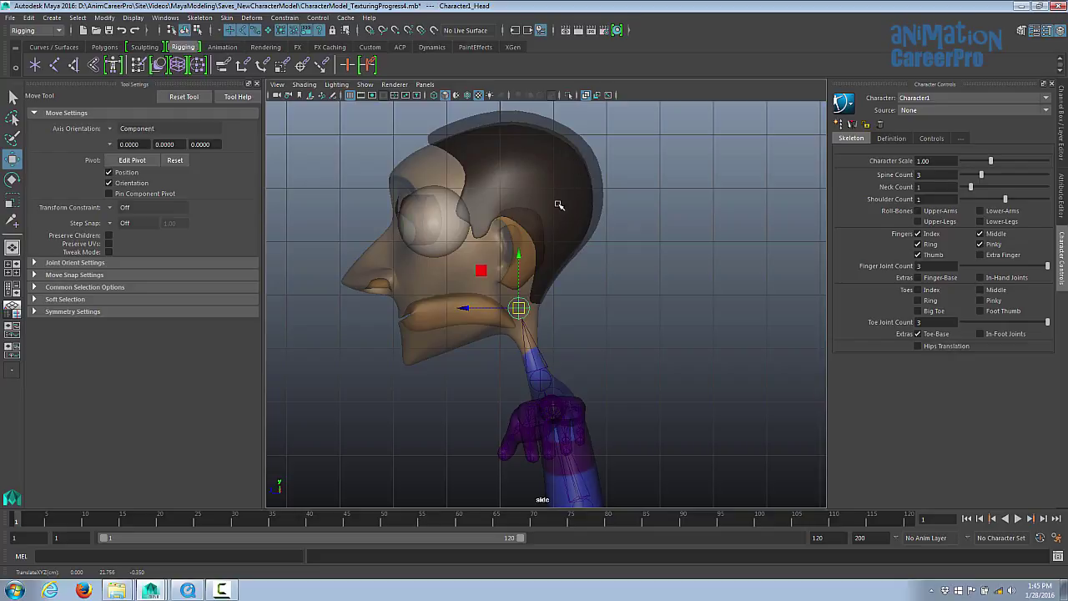
# Create a single joint at the top of the head and parent it to the head joint
pyautogui.click(54, 65)
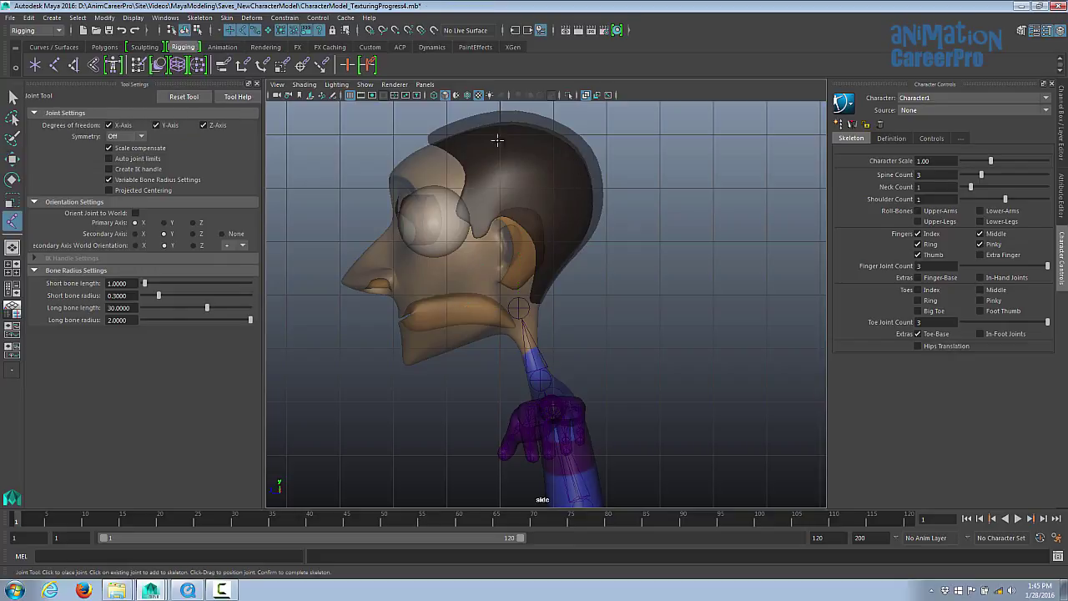
pyautogui.click(498, 112)
pyautogui.press('q')
pyautogui.click(518, 311)
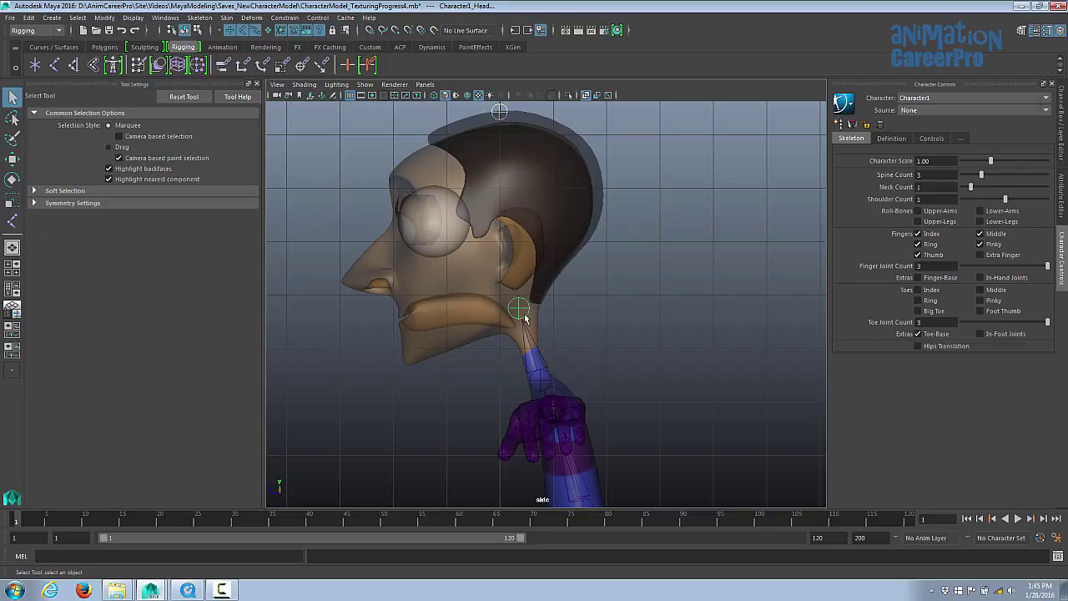
pyautogui.press('p')
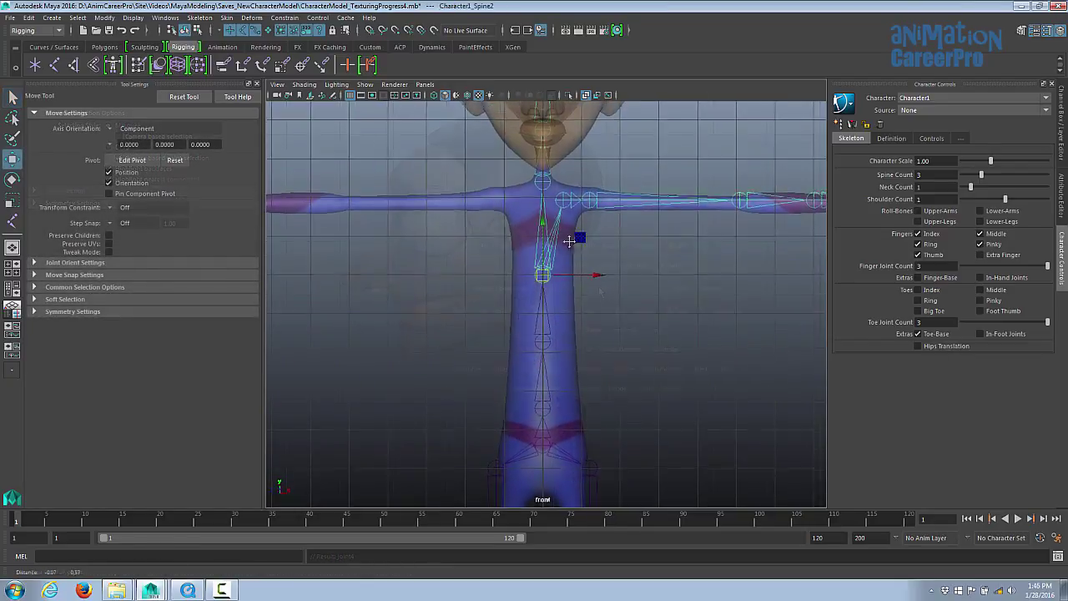
# In the front view, raise the upper and middle spine joints by editing their pivots, leaving the neck and arm joints in place
pyautogui.keyDown('alt'); pyautogui.moveTo(569, 240); pyautogui.dragTo(664, 246, button='right'); pyautogui.keyUp('alt')
pyautogui.keyDown('alt'); pyautogui.click(659, 246); pyautogui.keyUp('alt')
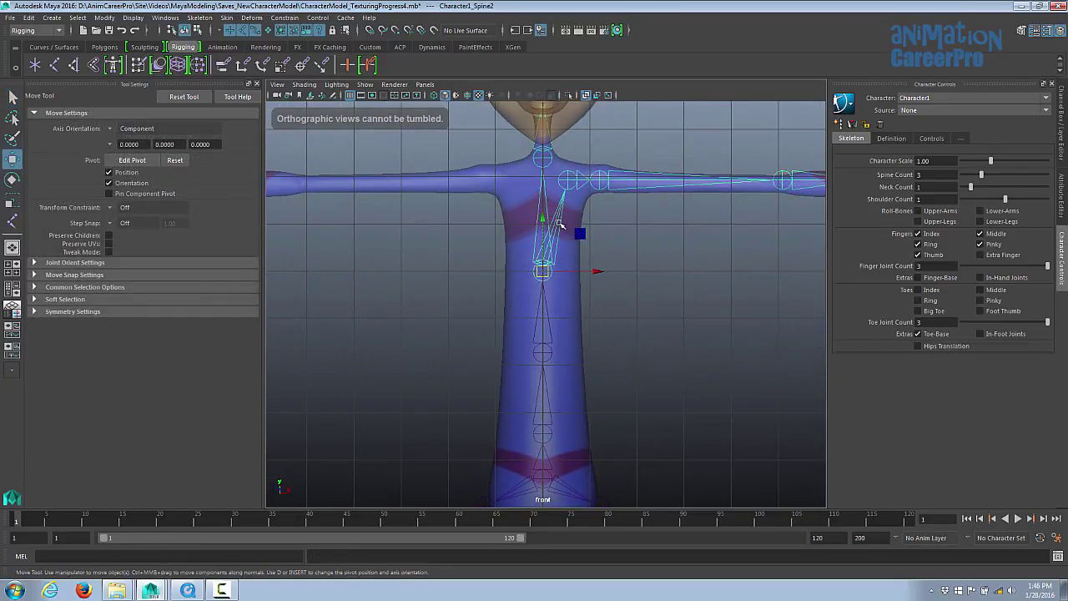
pyautogui.moveTo(546, 221); pyautogui.dragTo(549, 173)
pyautogui.hotkey('ctrl', 'z')
pyautogui.press('Insert')
pyautogui.click(547, 349)
pyautogui.moveTo(543, 303); pyautogui.dragTo(560, 268)
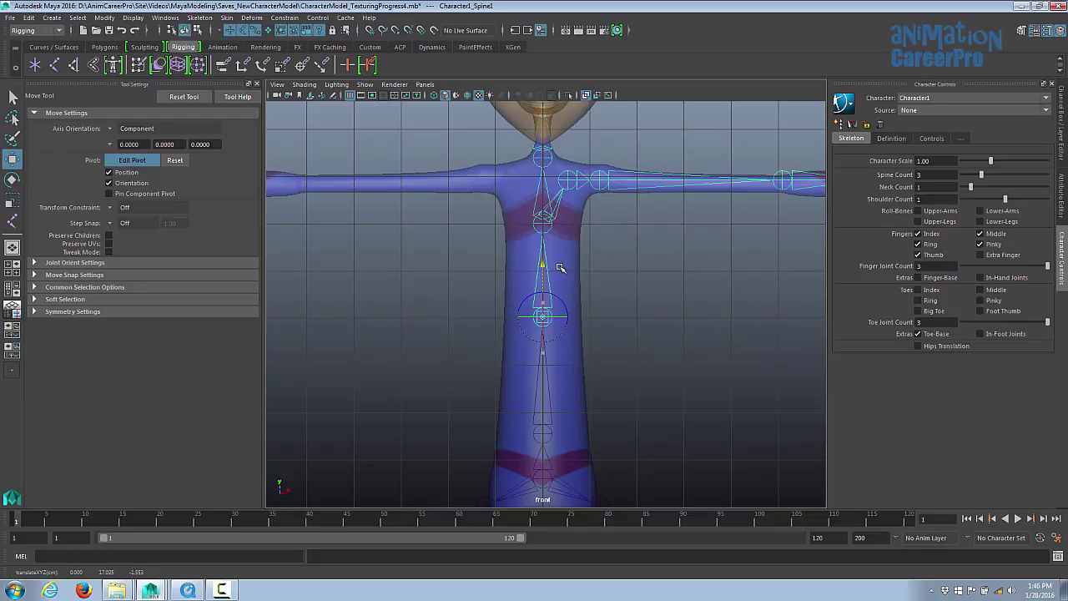
pyautogui.hotkey('ctrl', 'z')
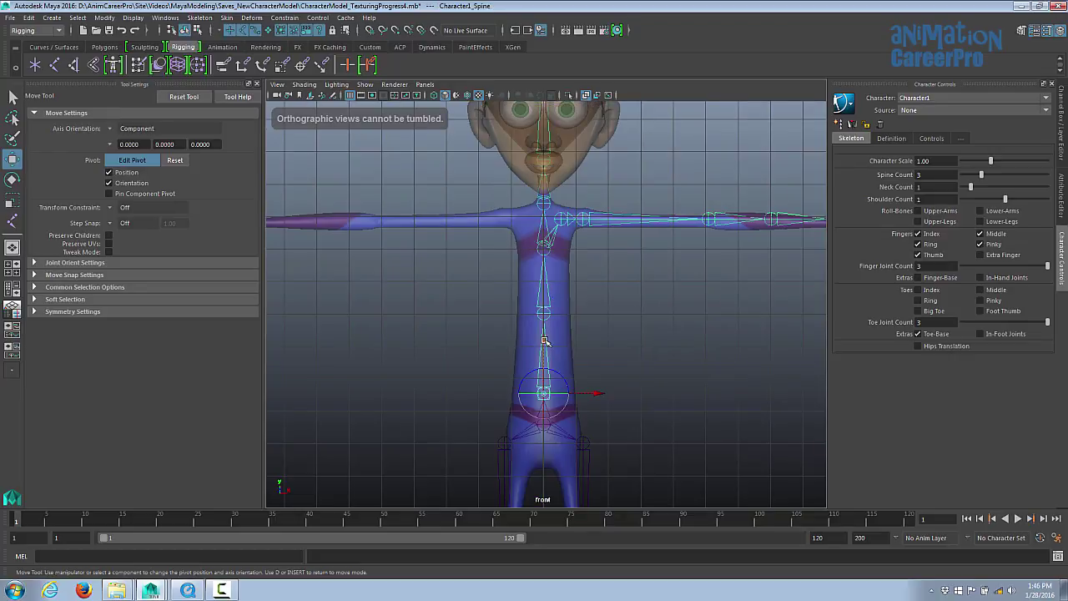
pyautogui.moveTo(545, 340); pyautogui.dragTo(547, 331)
pyautogui.click(545, 313)
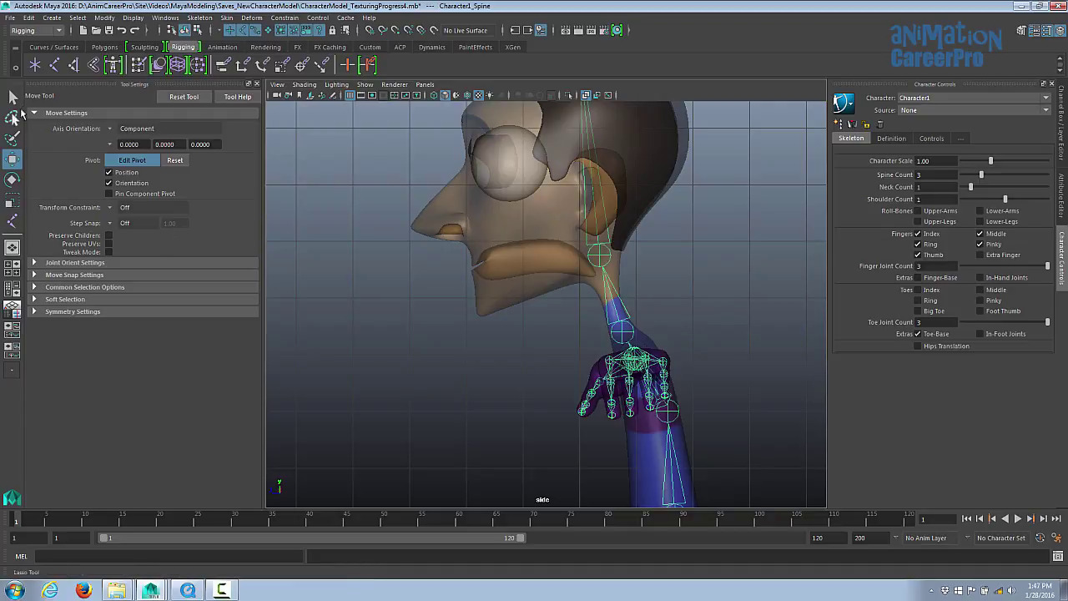
# Create a two-joint jaw chain in the side view, running from the jaw hinge in front of the head joint to the chin
pyautogui.click(12, 222)
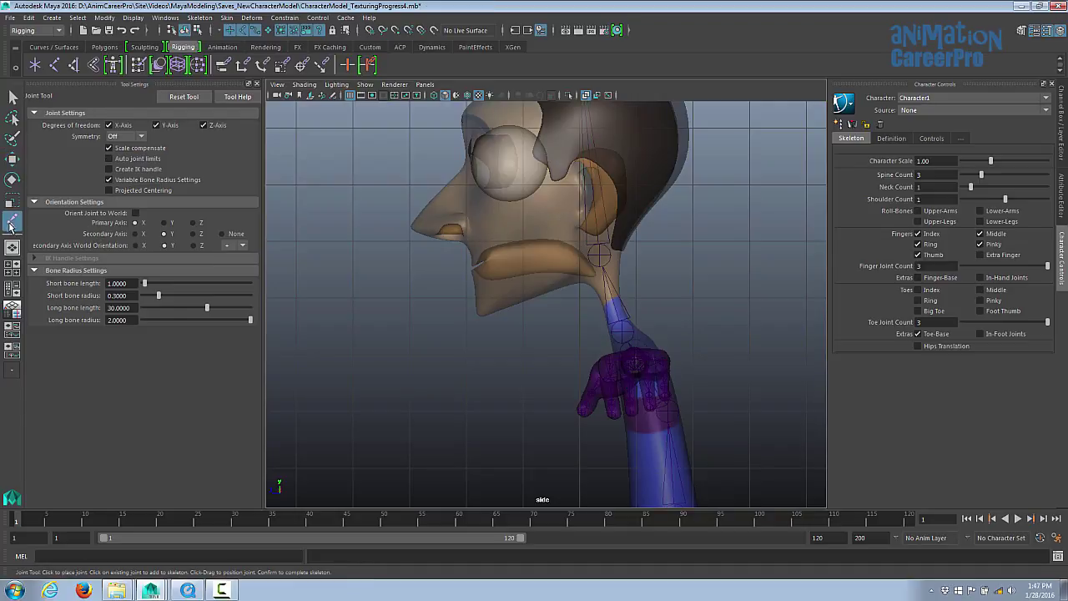
pyautogui.click(557, 250)
pyautogui.press('Return')
pyautogui.click(478, 311)
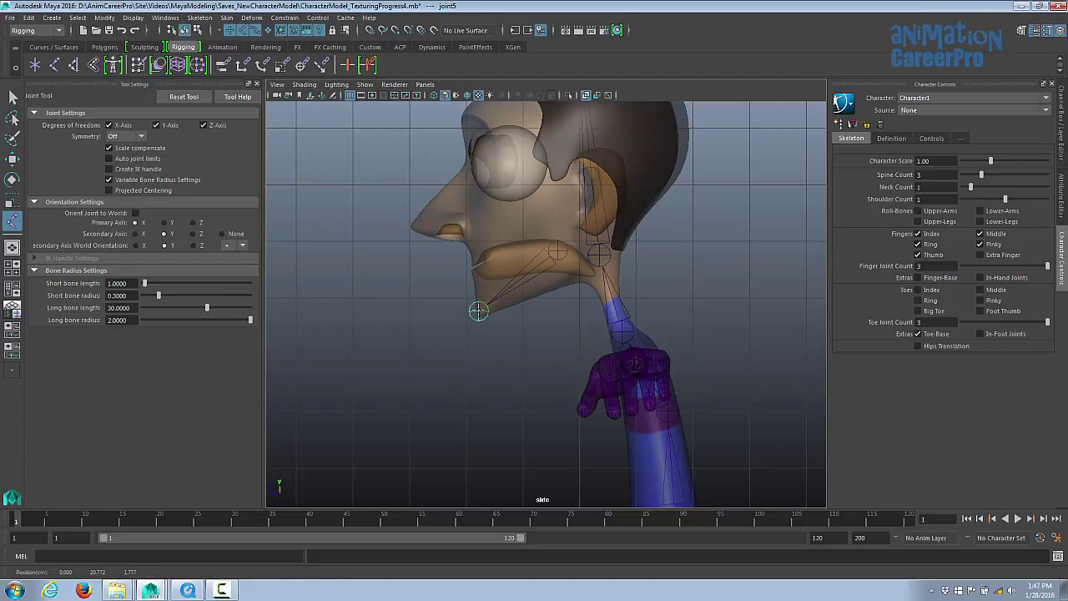
# Rotate the new jaw joint to test its pivot and undo the rotation
pyautogui.press('q')
pyautogui.press('e')
pyautogui.moveTo(524, 284); pyautogui.dragTo(548, 295)
pyautogui.hotkey('ctrl', 'z')
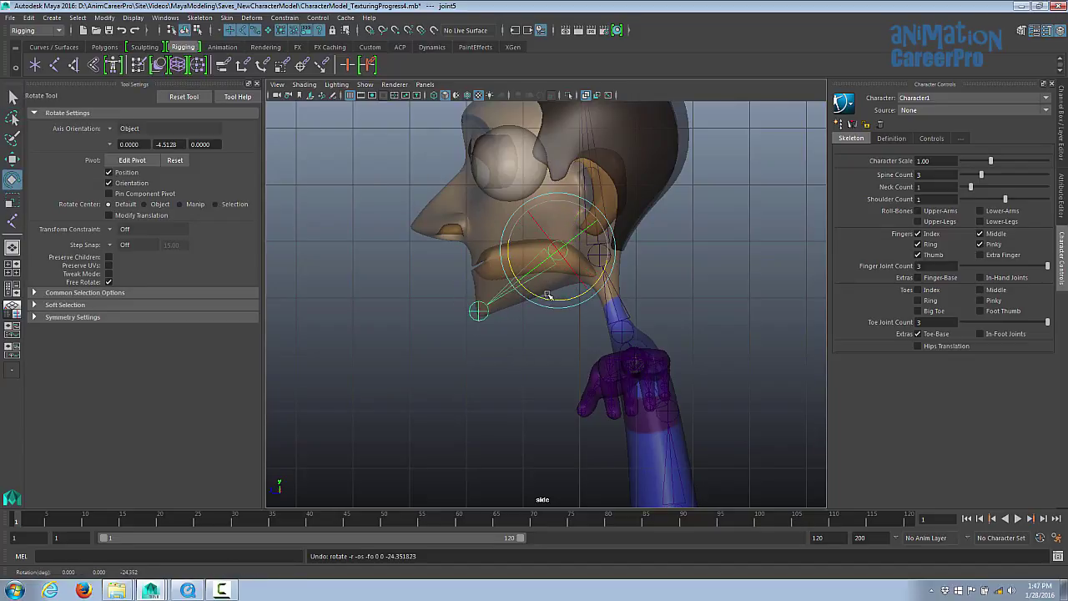
# Parent the jaw chain to the head joint and inspect the connection around the neck
pyautogui.press('q')
pyautogui.keyDown('alt'); pyautogui.moveTo(606, 282); pyautogui.dragTo(633, 275, button='right'); pyautogui.keyUp('alt')
pyautogui.click(597, 252)
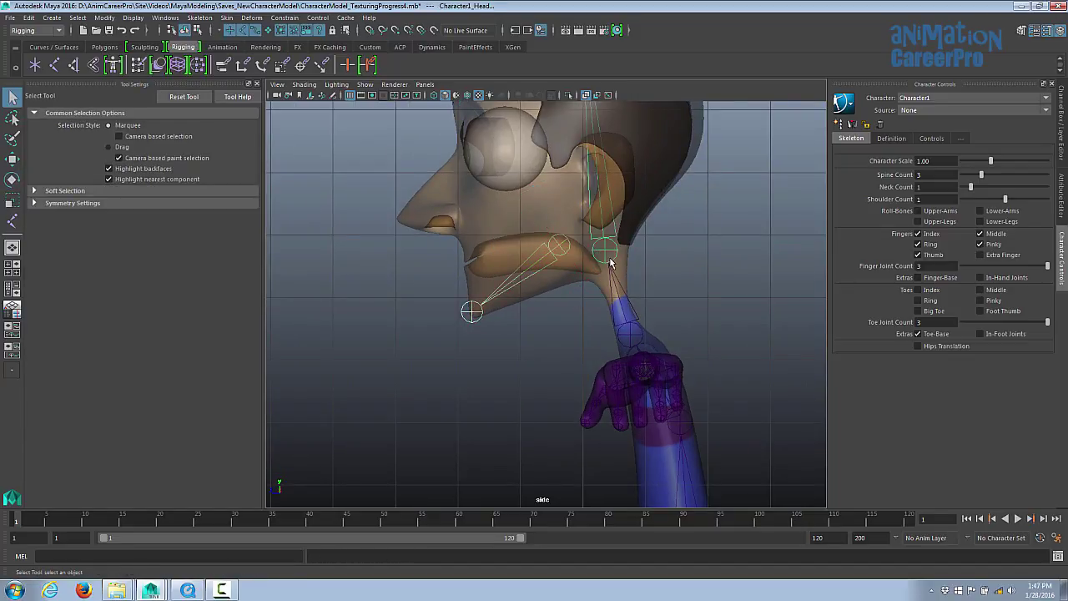
pyautogui.press('p')
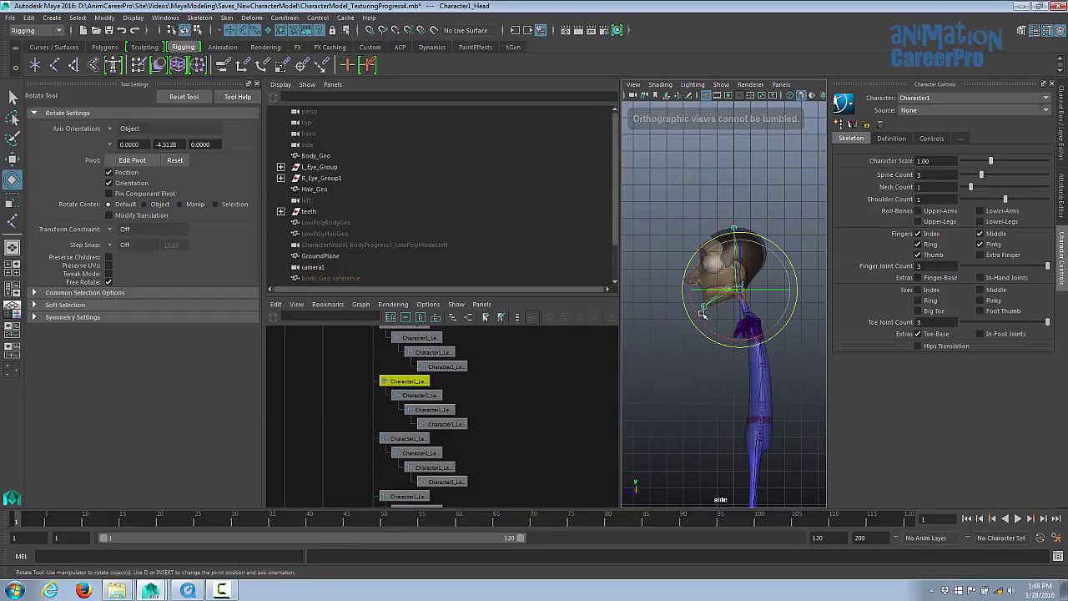
pyautogui.press('space')
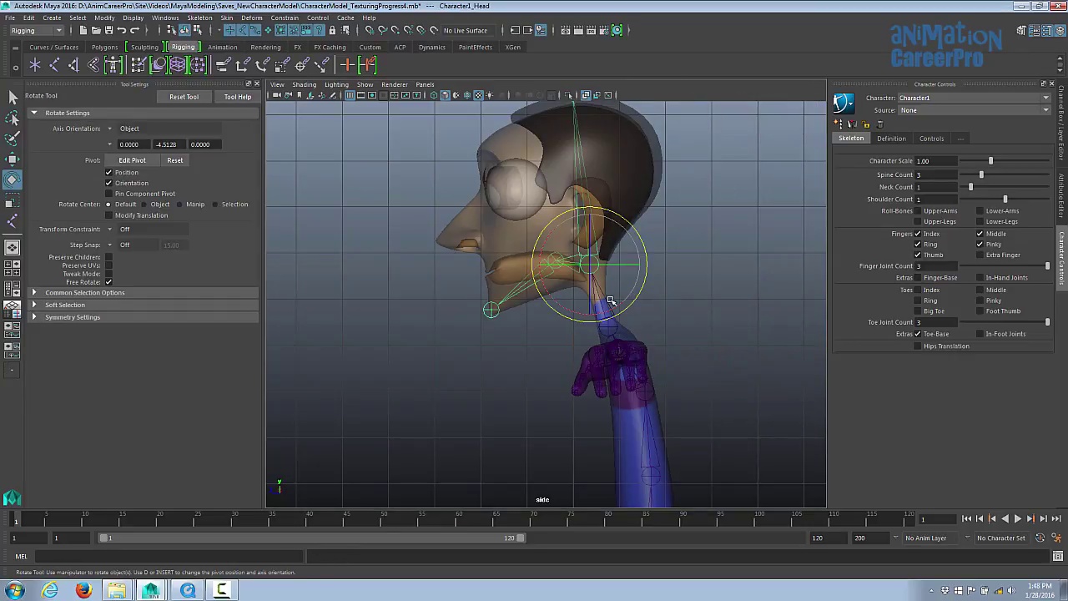
pyautogui.keyDown('alt'); pyautogui.moveTo(671, 311); pyautogui.dragTo(876, 349, button='right'); pyautogui.keyUp('alt')
pyautogui.keyDown('alt'); pyautogui.moveTo(789, 325); pyautogui.dragTo(698, 327, button='middle'); pyautogui.keyUp('alt')
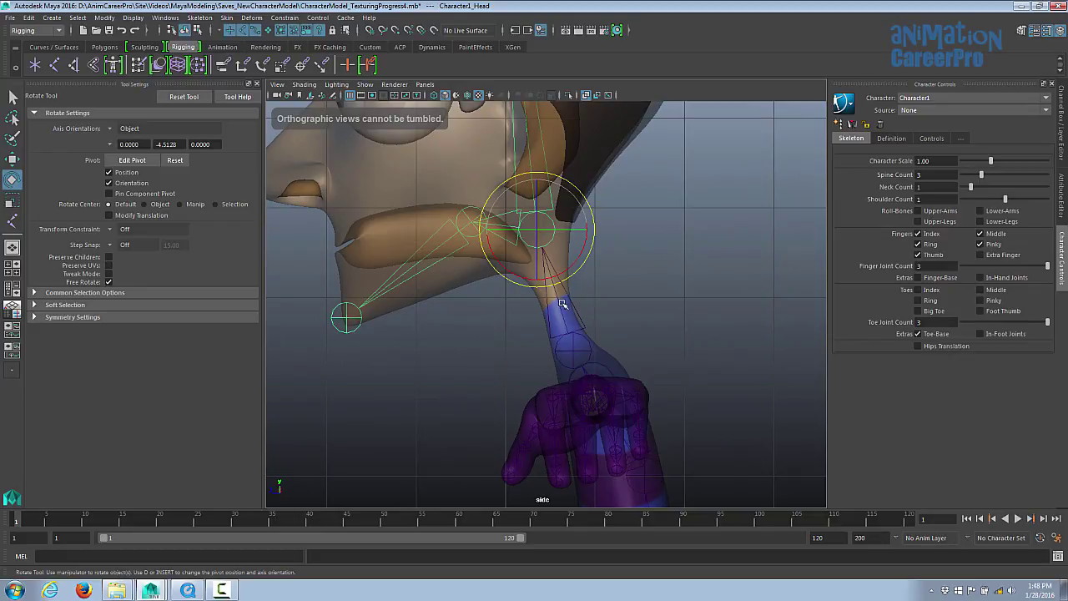
# Insert an extra joint into the neck bone between the neck joint and the head joint
pyautogui.press('q')
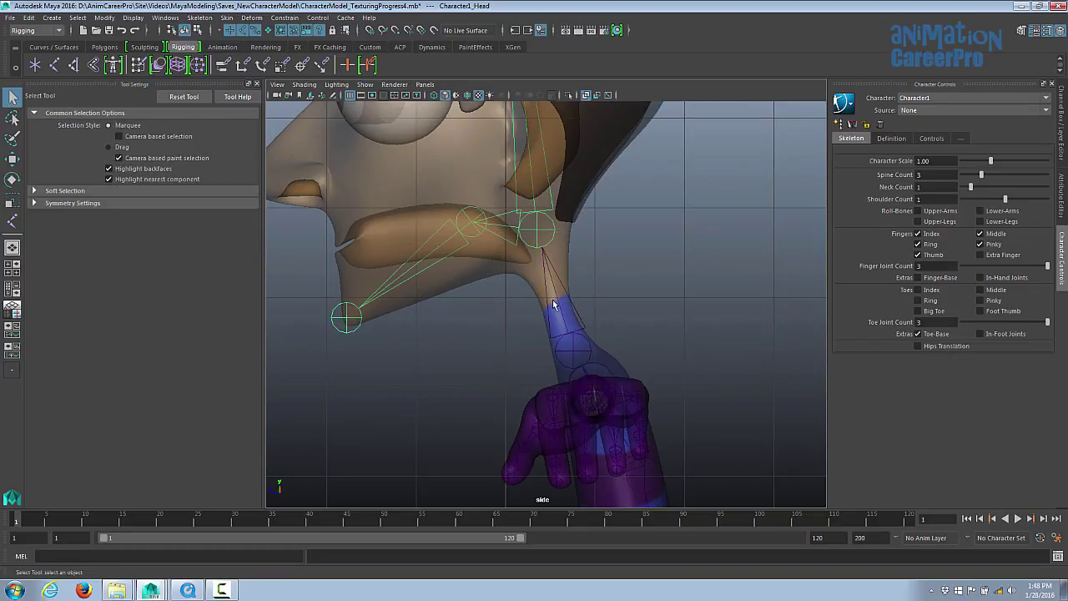
pyautogui.click(561, 305)
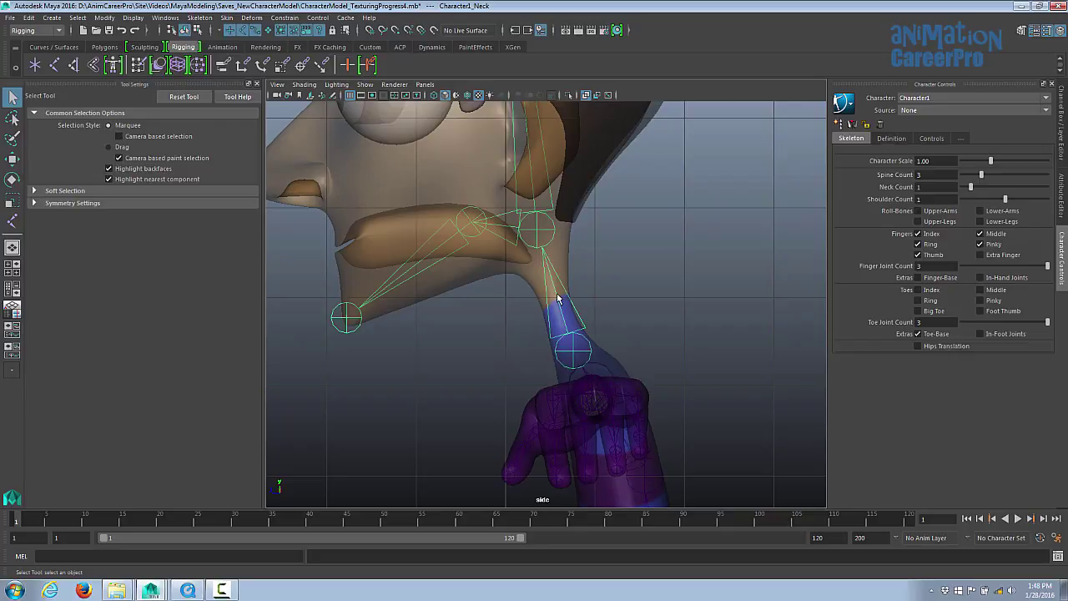
pyautogui.click(191, 18)
pyautogui.click(227, 47)
pyautogui.moveTo(555, 290); pyautogui.dragTo(590, 363)
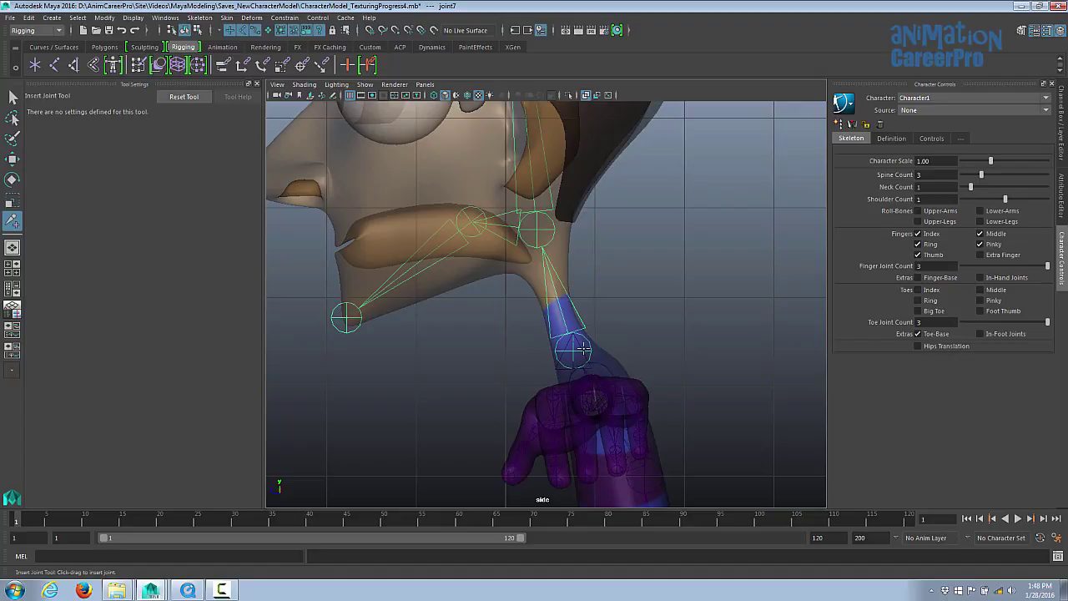
# Move the inserted neck joint's pivot up to the middle of the neck, centred inside the mesh in the side view
pyautogui.press('w')
pyautogui.press('Insert')
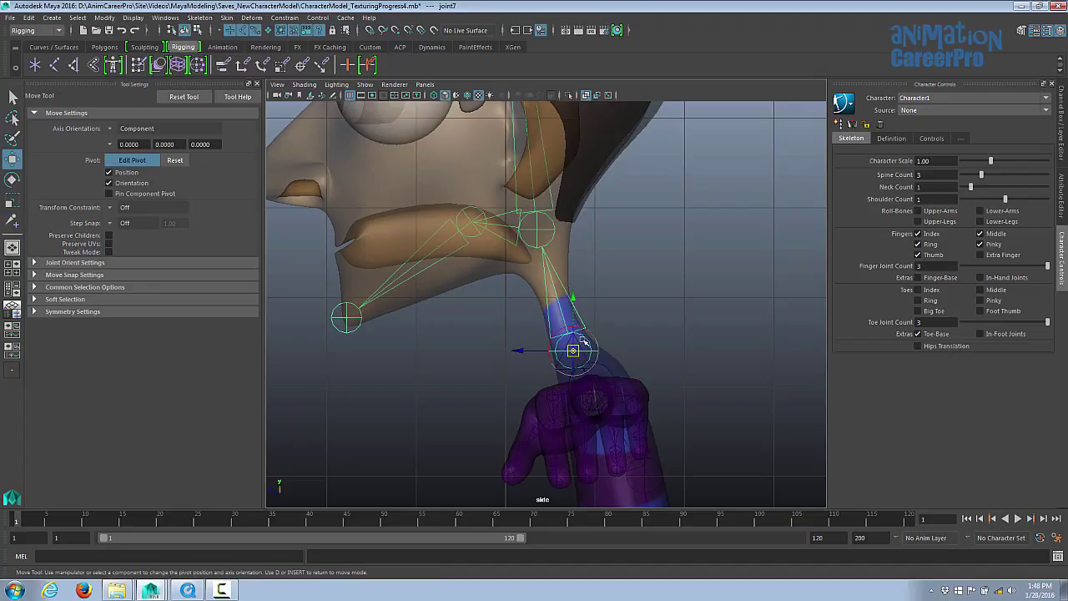
pyautogui.moveTo(573, 298); pyautogui.dragTo(574, 231)
pyautogui.moveTo(524, 285); pyautogui.dragTo(503, 287)
pyautogui.moveTo(594, 349); pyautogui.dragTo(586, 331)
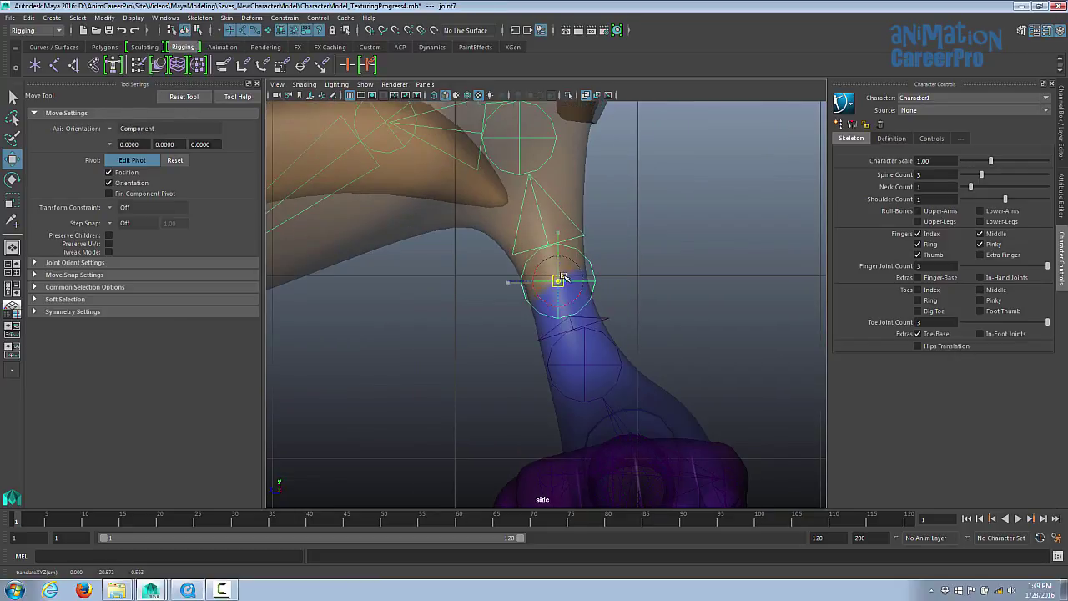
pyautogui.moveTo(564, 278); pyautogui.dragTo(557, 266)
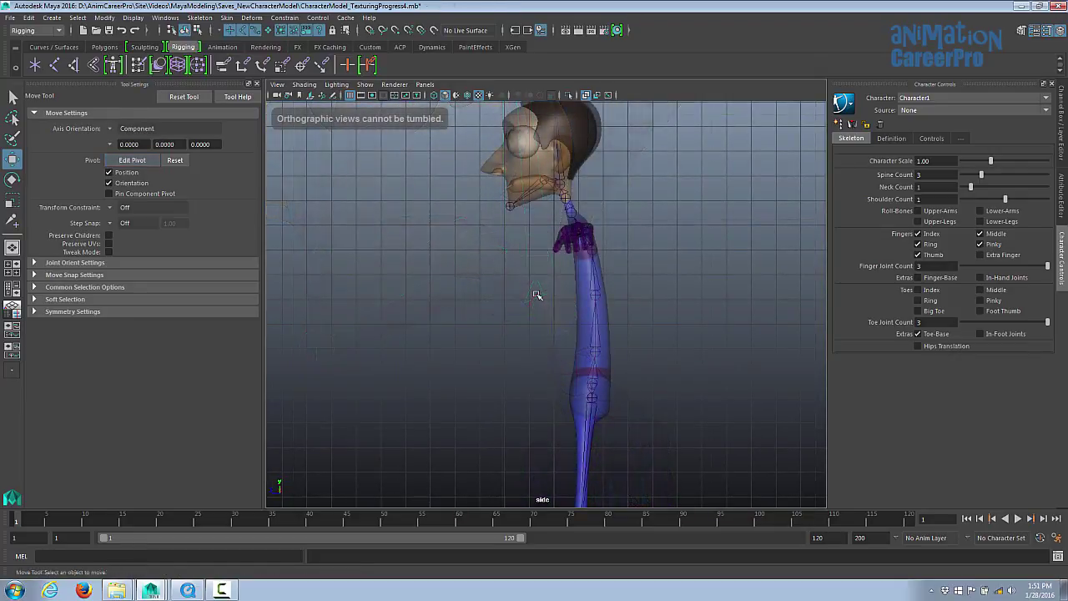
# In the perspective view, mirror the left shoulder's joint chain to the opposite arm and inspect the mirrored skeleton
pyautogui.press('space')
pyautogui.click(539, 268)
pyautogui.click(588, 276)
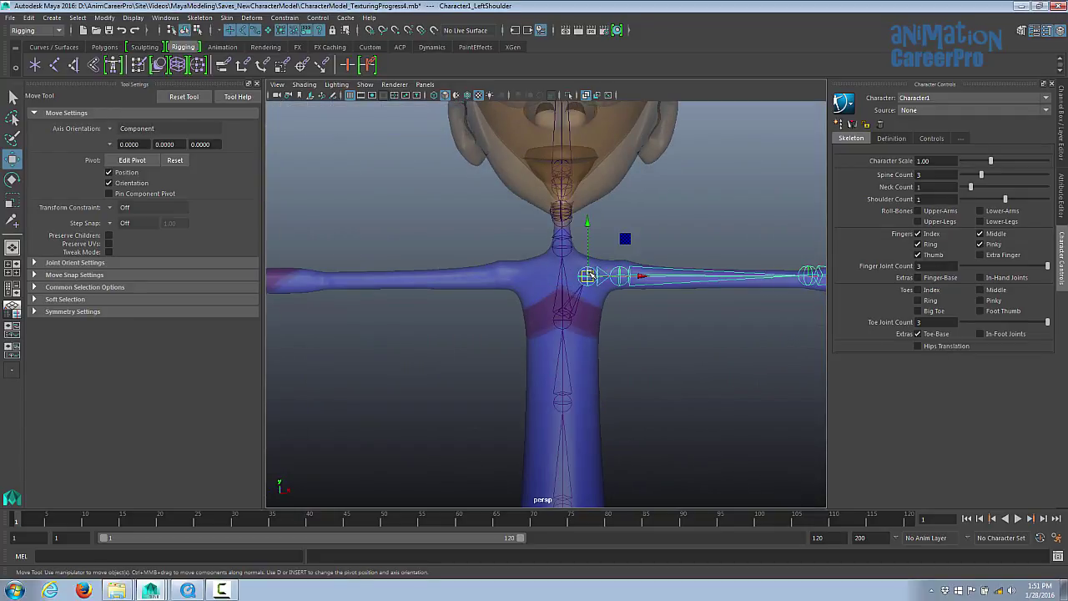
pyautogui.keyDown('alt'); pyautogui.moveTo(672, 331); pyautogui.dragTo(446, 336, button='right'); pyautogui.keyUp('alt')
pyautogui.keyDown('alt'); pyautogui.moveTo(446, 335); pyautogui.dragTo(426, 336); pyautogui.keyUp('alt')
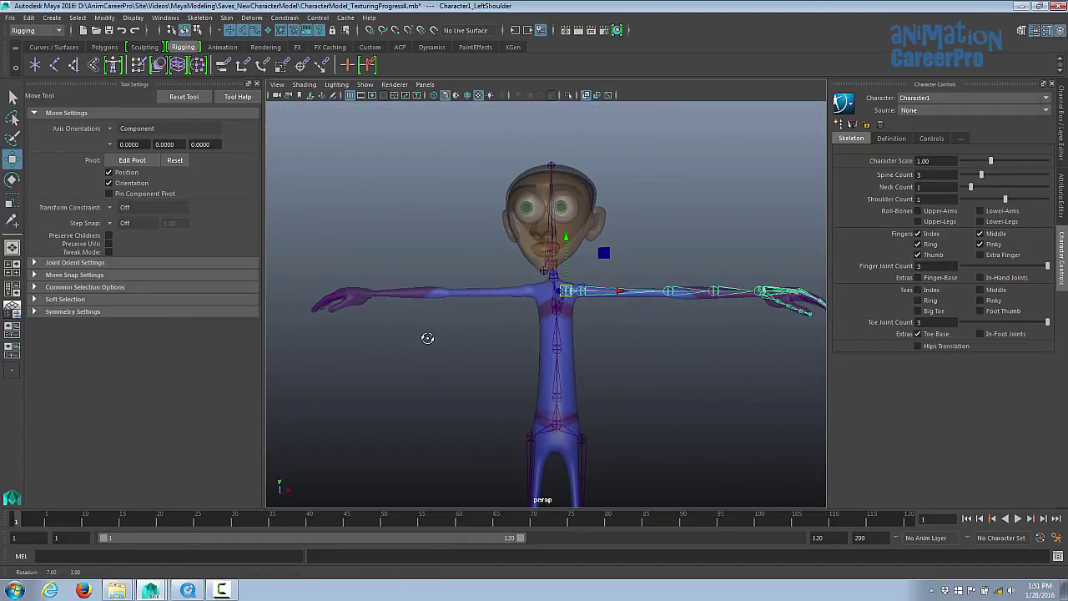
pyautogui.click(200, 17)
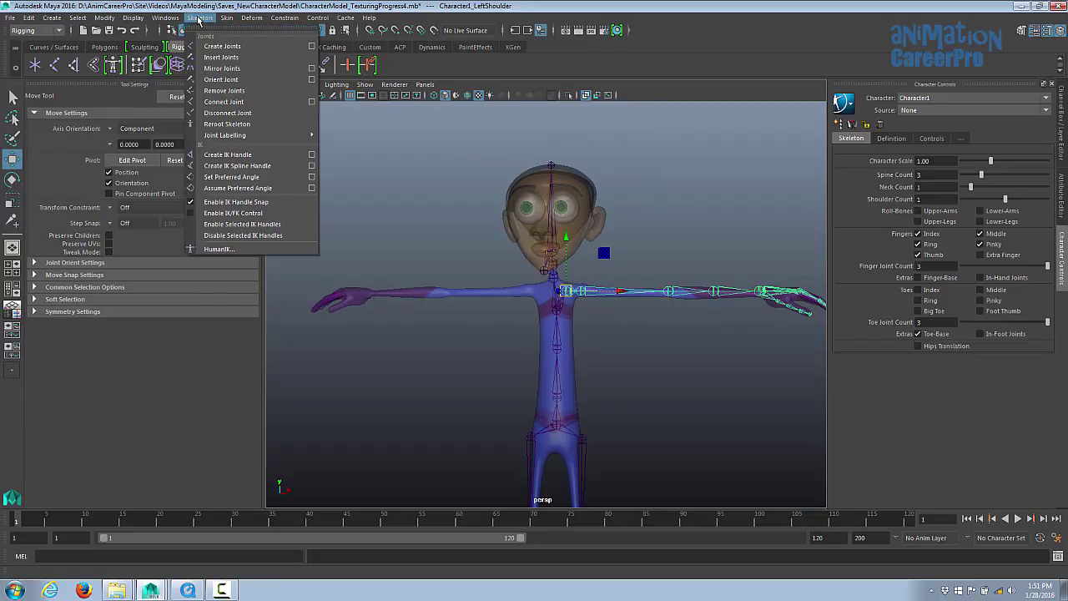
pyautogui.click(222, 67)
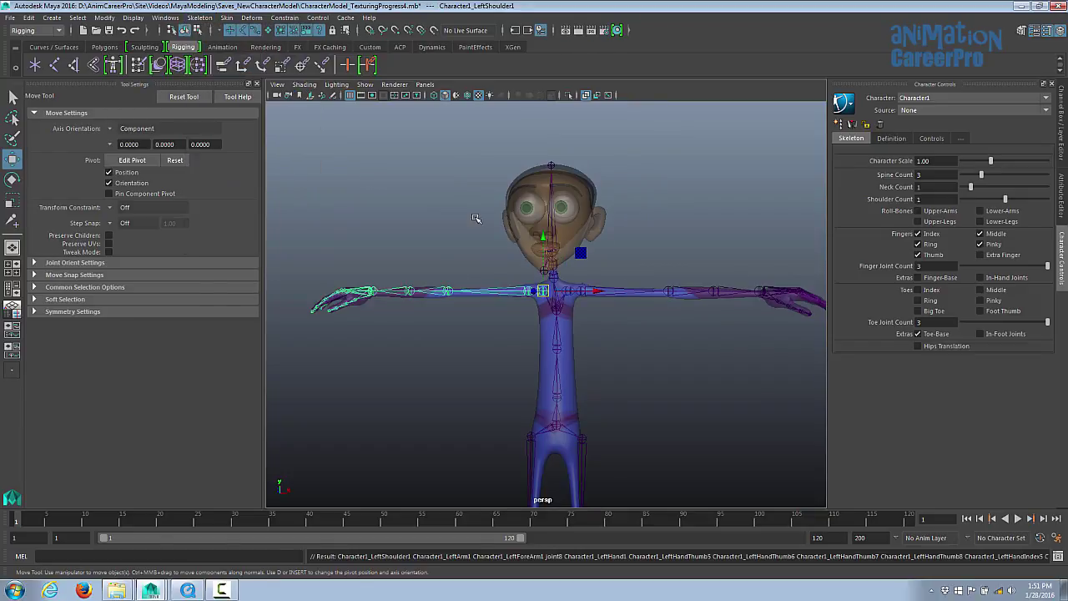
pyautogui.scroll(5, 444, 188)
pyautogui.scroll(-4, 442, 204)
pyautogui.keyDown('alt'); pyautogui.moveTo(604, 233); pyautogui.dragTo(616, 382, button='middle'); pyautogui.keyUp('alt')
pyautogui.scroll(-1, 616, 385)
pyautogui.keyDown('alt'); pyautogui.moveTo(616, 385); pyautogui.dragTo(553, 344); pyautogui.keyUp('alt')
pyautogui.keyDown('alt'); pyautogui.moveTo(532, 310); pyautogui.dragTo(601, 330); pyautogui.keyUp('alt')
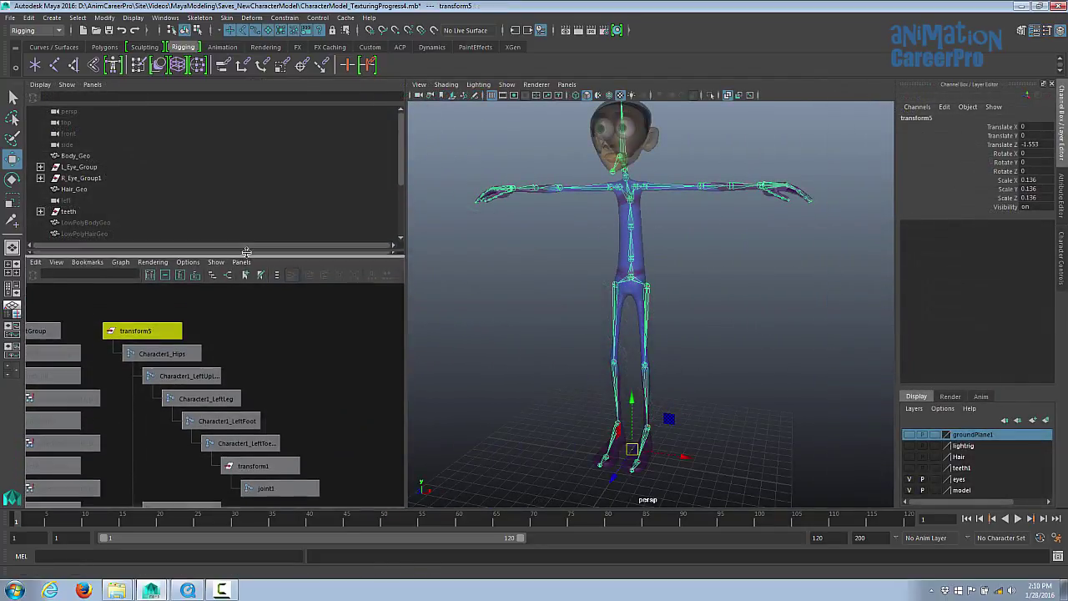
# Enlarge the Outliner to show all scene objects and rename the skeleton's top transform as Master
pyautogui.moveTo(246, 252); pyautogui.dragTo(253, 238)
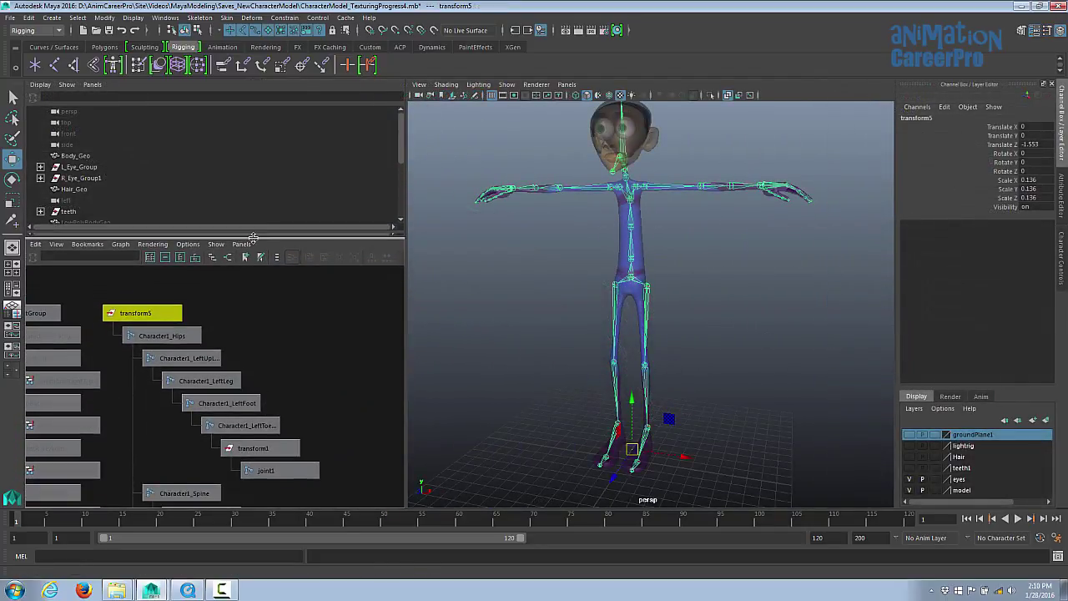
pyautogui.keyDown('alt'); pyautogui.moveTo(342, 346); pyautogui.dragTo(265, 361, button='right'); pyautogui.keyUp('alt')
pyautogui.keyDown('ctrl'); pyautogui.keyDown('alt'); pyautogui.moveTo(179, 300); pyautogui.dragTo(225, 365); pyautogui.keyUp('alt'); pyautogui.keyUp('ctrl')
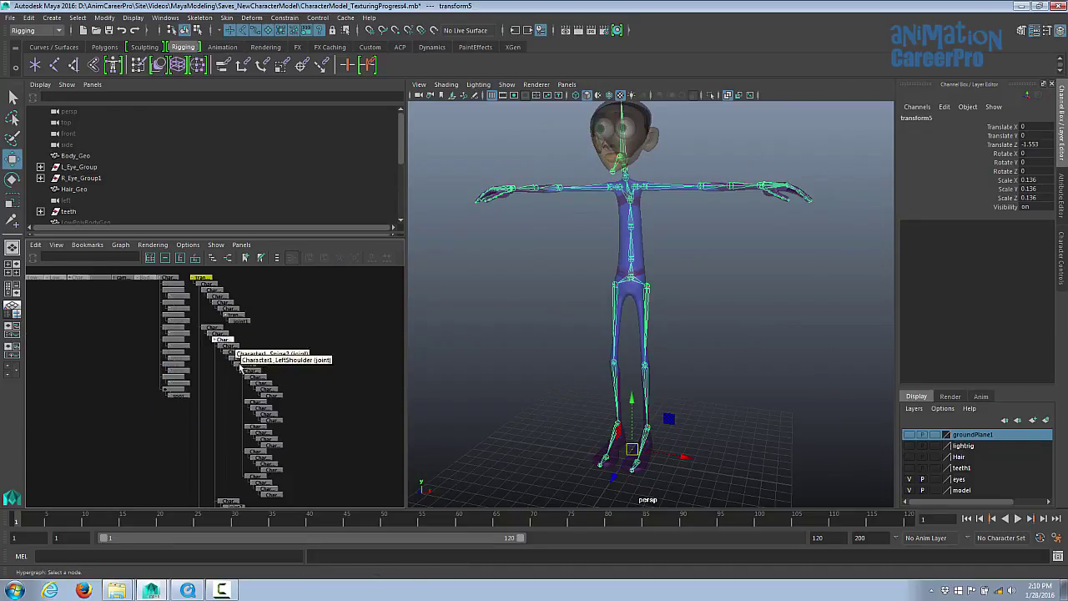
pyautogui.moveTo(211, 238); pyautogui.dragTo(211, 381)
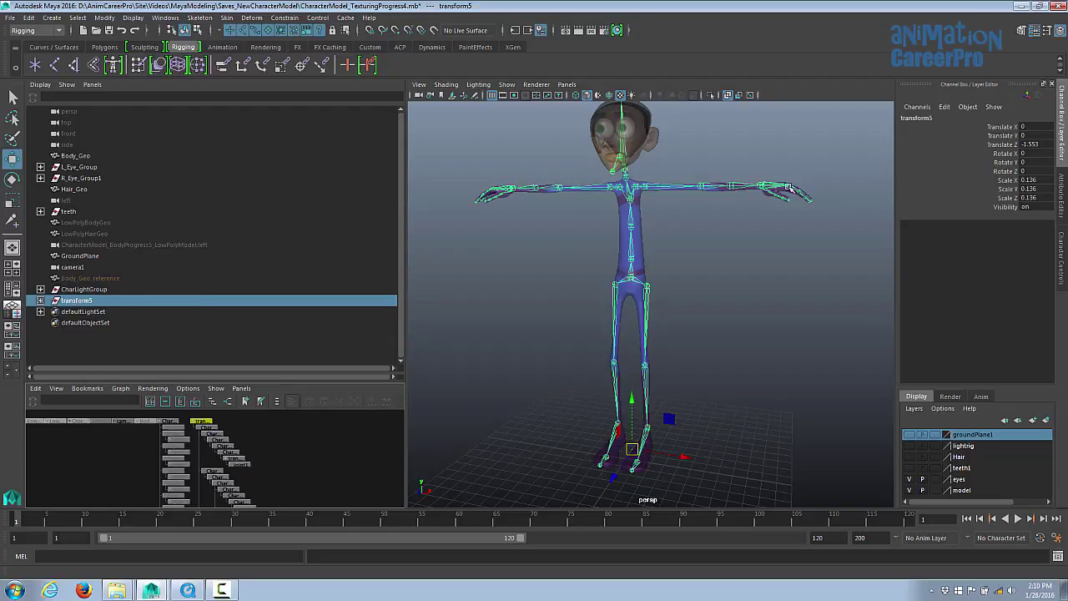
pyautogui.doubleClick(918, 118)
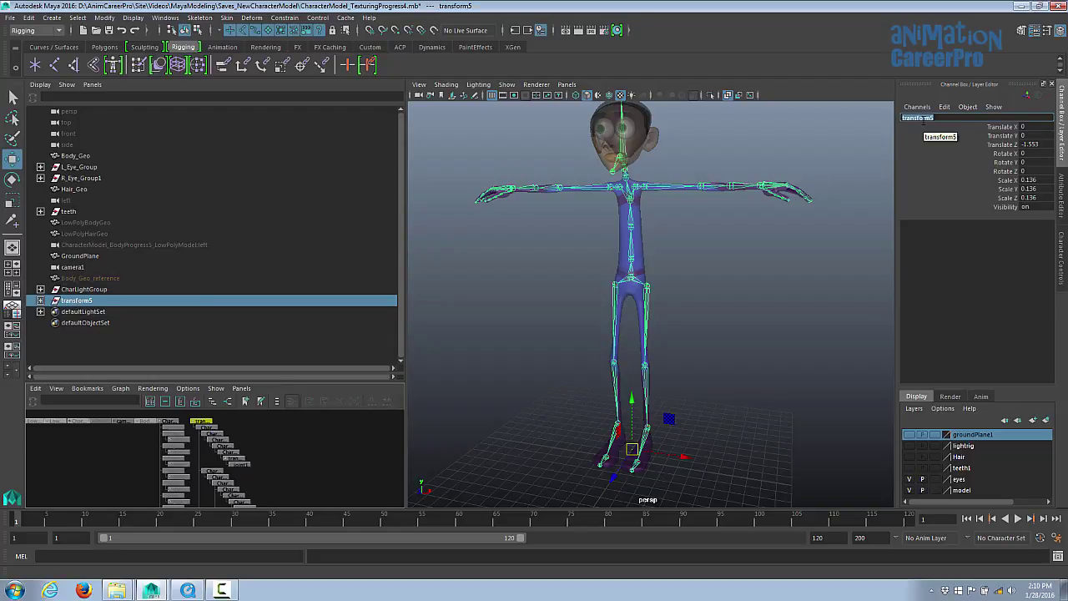
pyautogui.write('Master')
pyautogui.press('Return')
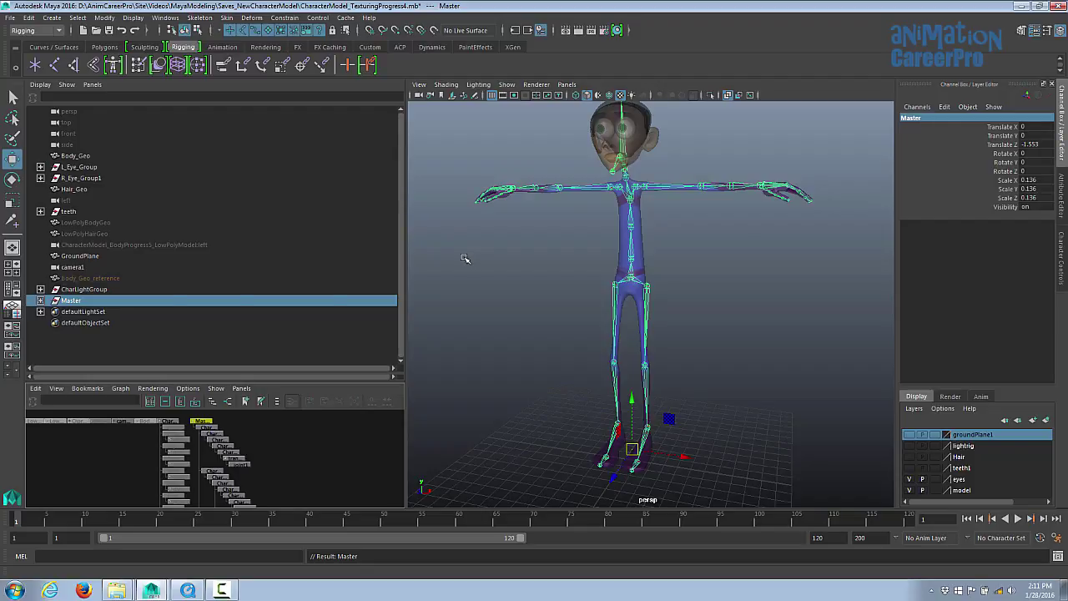
# Expand the Master hierarchy in the Outliner and examine the joint names from the hips to the hand
pyautogui.click(40, 301)
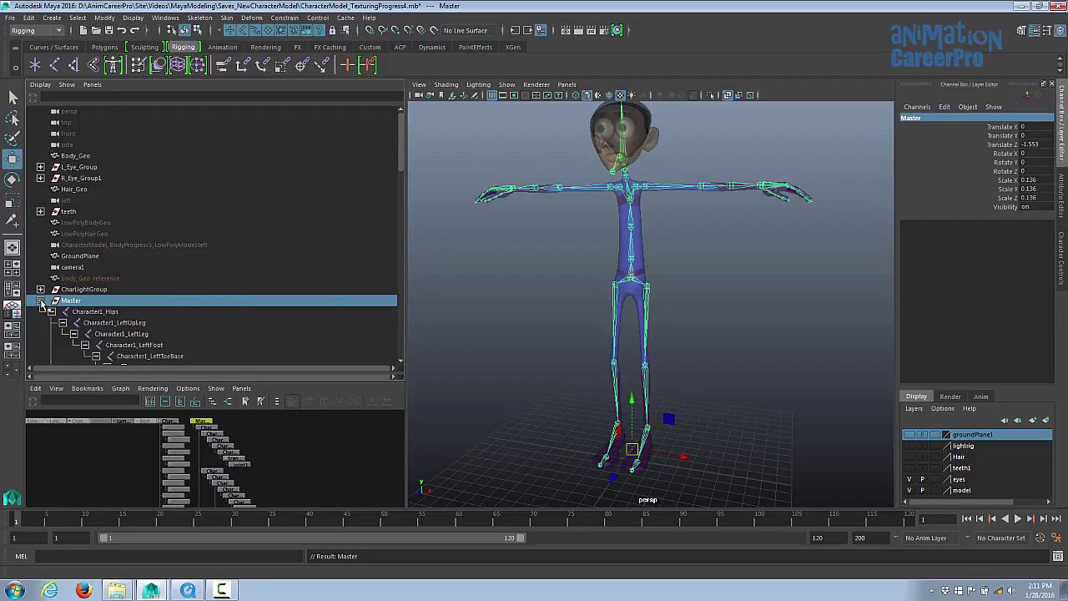
pyautogui.click(40, 302)
pyautogui.click(41, 301)
pyautogui.scroll(-8, 81, 301)
pyautogui.scroll(3, 81, 300)
pyautogui.scroll(-3, 81, 307)
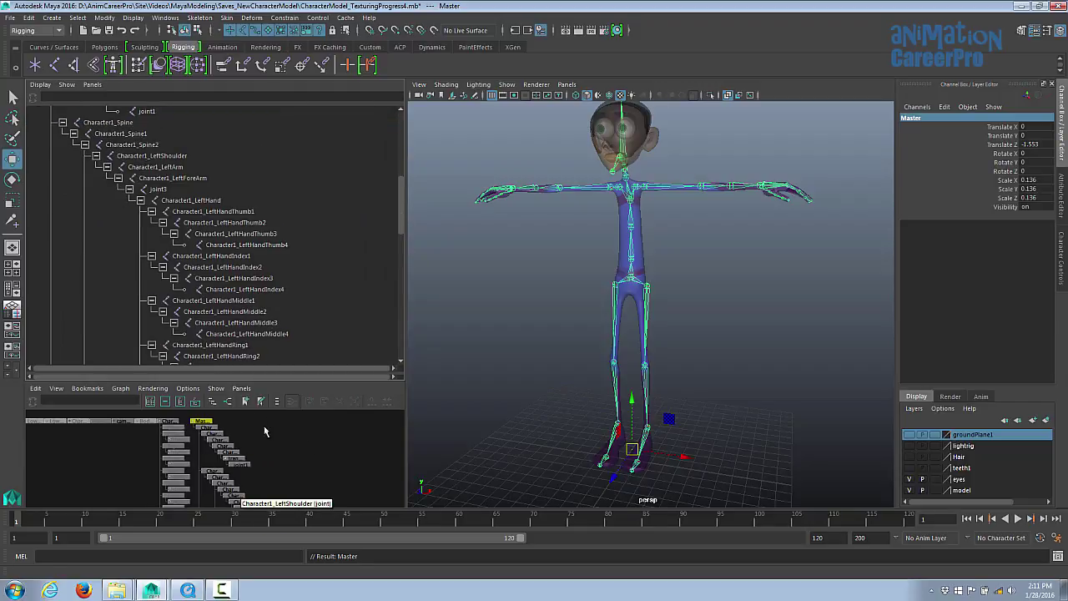
pyautogui.scroll(6, 107, 227)
# Replace the Character1 prefix with Bind on the hips and left upper leg joints, naming them Bind_Hips and Bind_LeftUpLeg
pyautogui.click(107, 223)
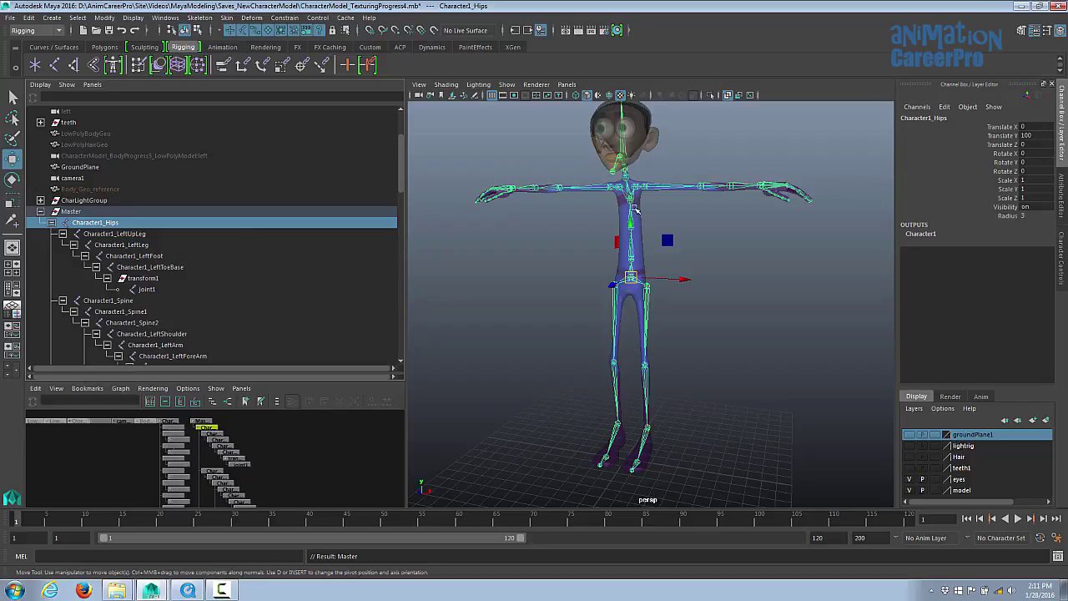
pyautogui.moveTo(934, 118); pyautogui.dragTo(884, 122)
pyautogui.write('B')
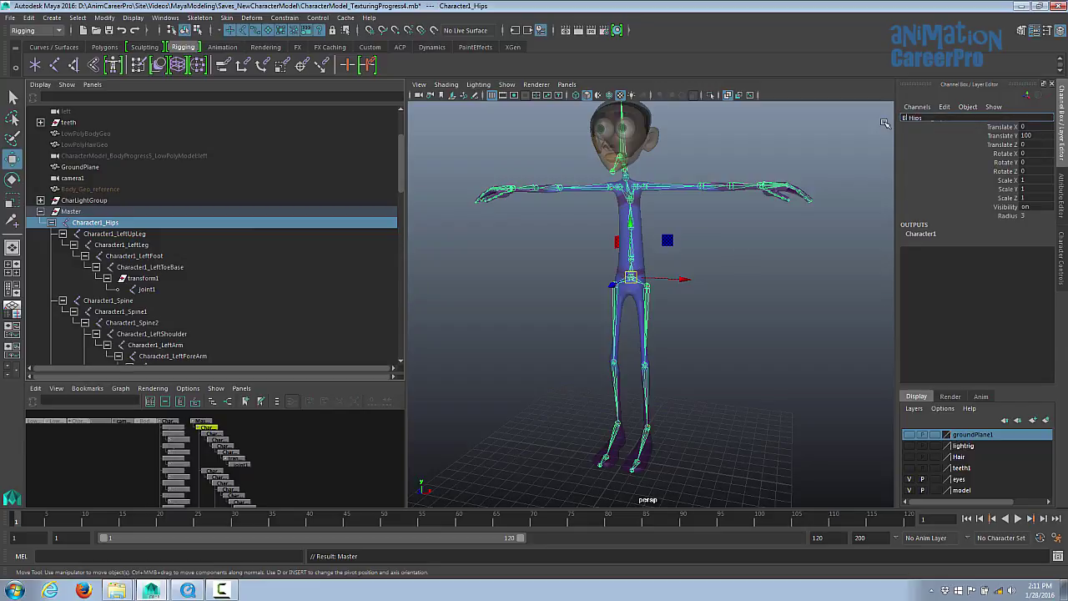
pyautogui.write('ind')
pyautogui.press('Return')
pyautogui.press('Down')
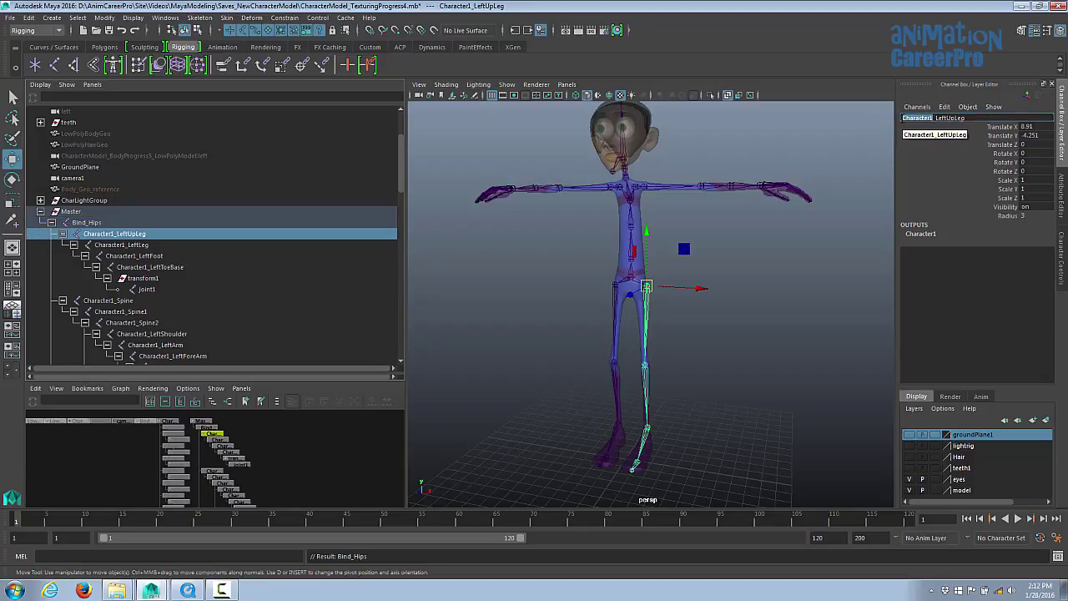
pyautogui.write('Bind')
pyautogui.press('Return')
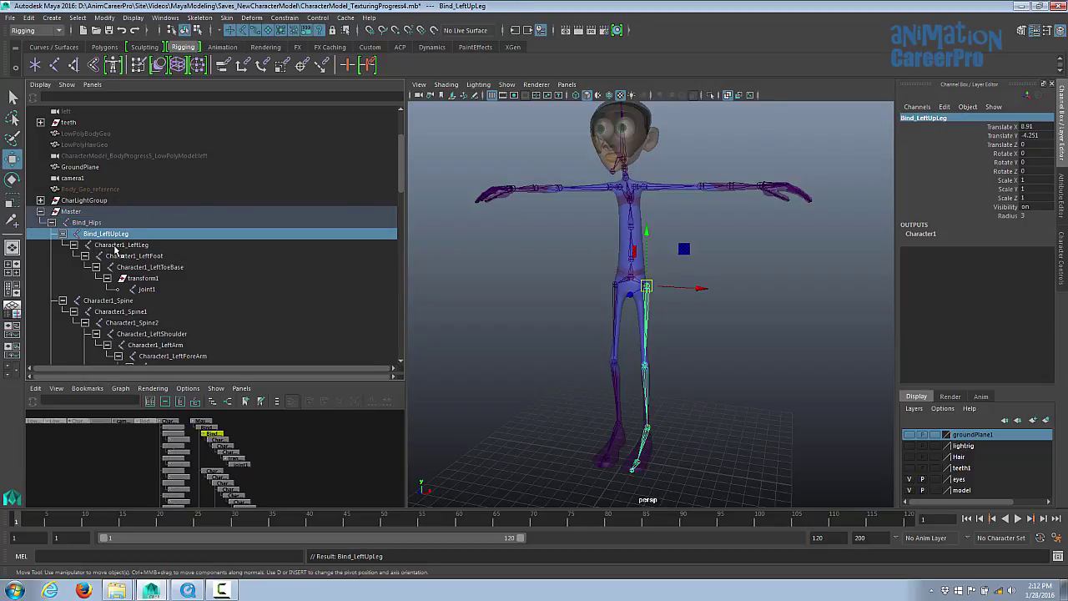
pyautogui.keyDown('alt'); pyautogui.moveTo(591, 277); pyautogui.dragTo(596, 295); pyautogui.keyUp('alt')
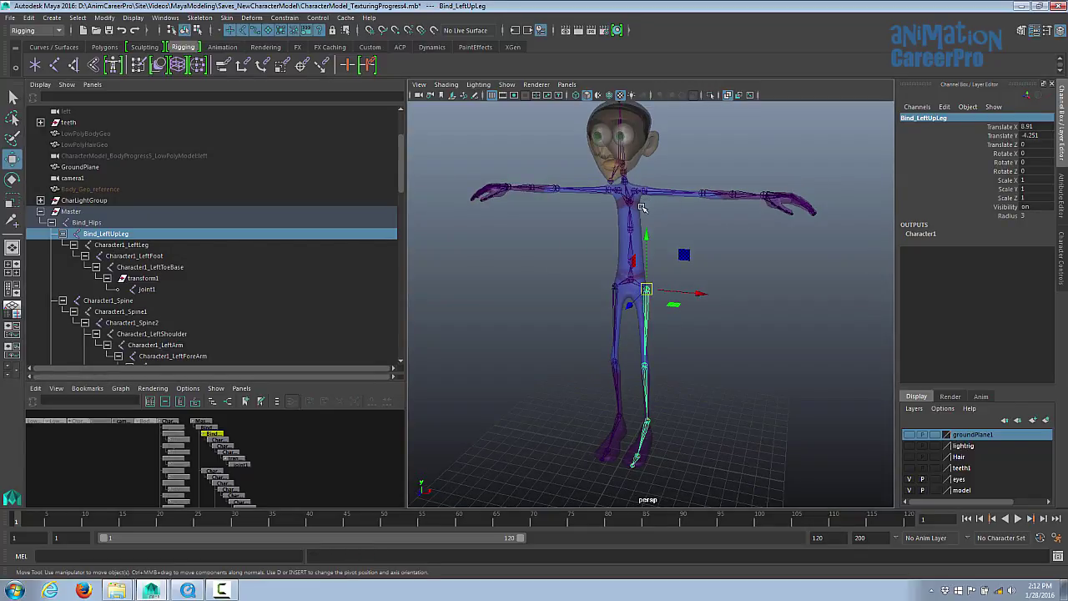
# Rename the left lower leg joint as Bind_LeftKnee and the left foot joint as Bind_LeftAnkle
pyautogui.click(133, 246)
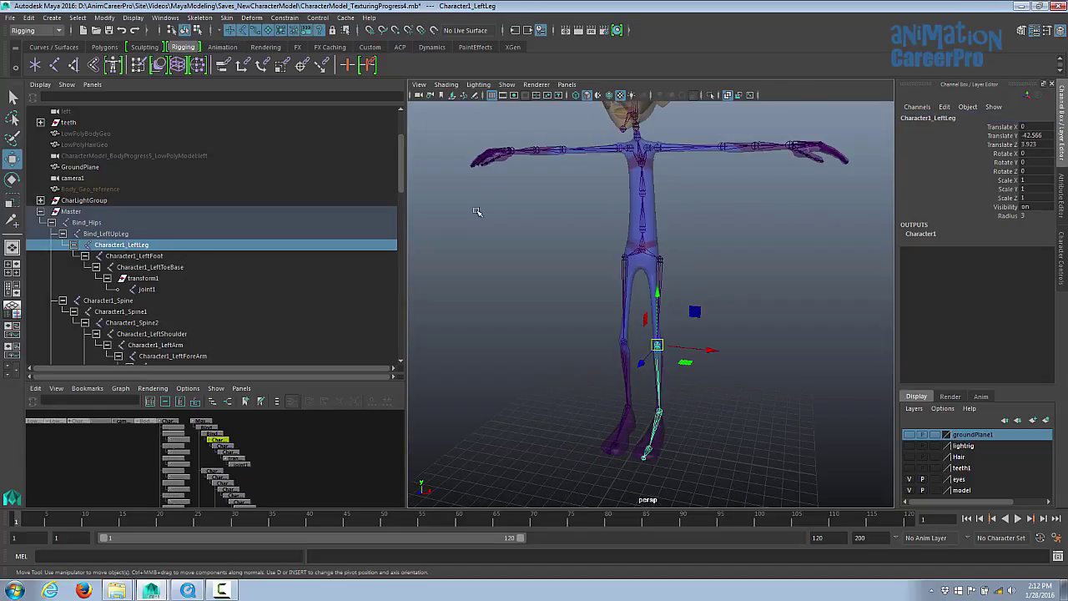
pyautogui.click(926, 119)
pyautogui.moveTo(933, 119); pyautogui.dragTo(895, 121)
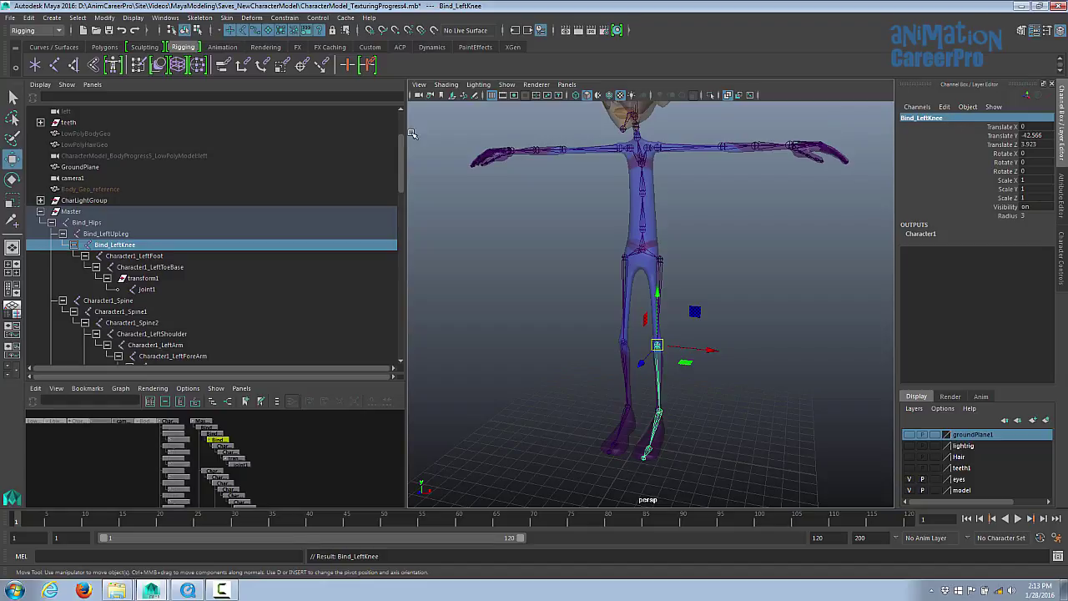
pyautogui.click(199, 257)
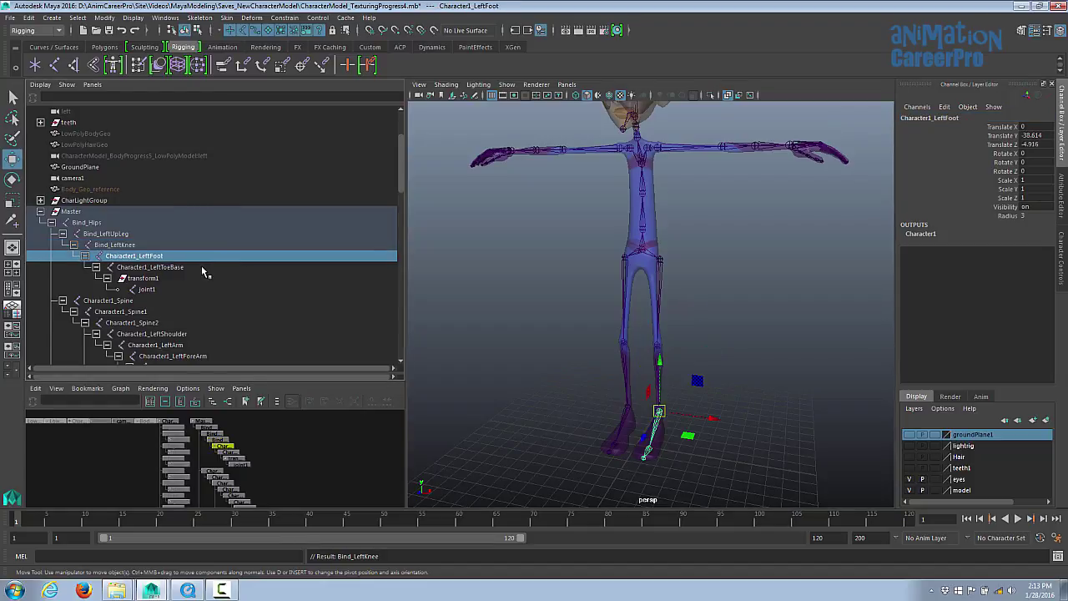
pyautogui.click(945, 119)
pyautogui.click(948, 118)
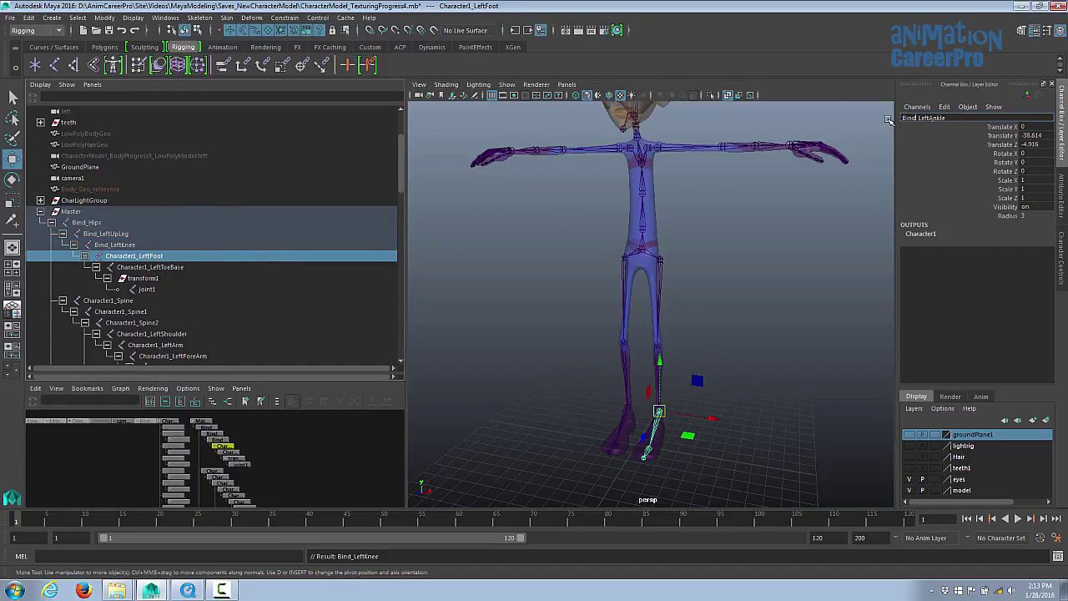
pyautogui.press('Return')
# Rename the left toe base joint as Bind_LeftFootBall
pyautogui.click(130, 271)
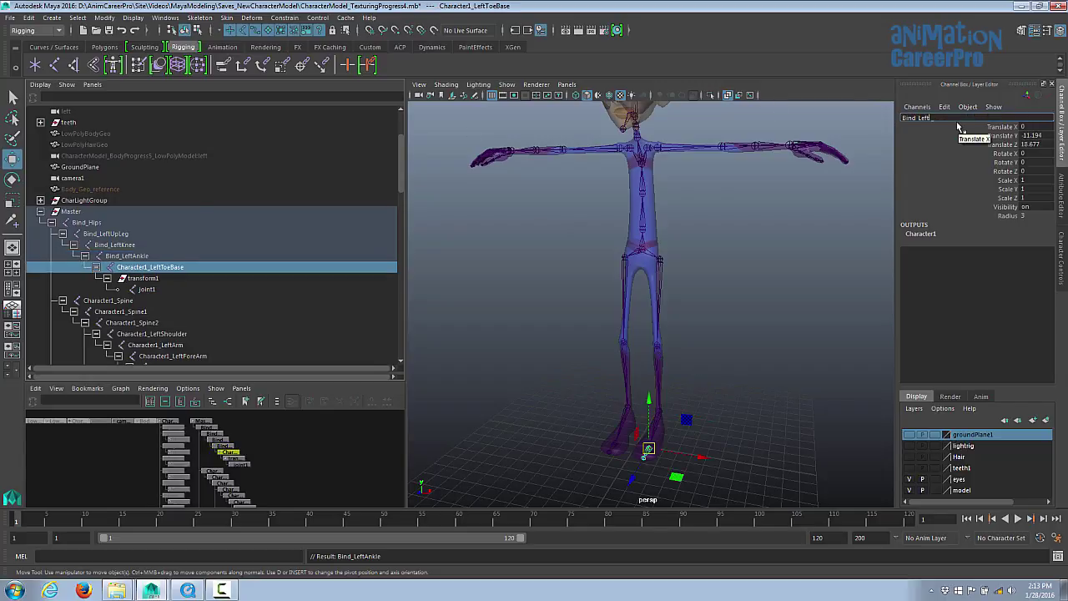
pyautogui.write('FootBall')
pyautogui.press('Return')
# Rename the end joint at the tip of the left foot as BindLeftToe
pyautogui.keyDown('alt'); pyautogui.moveTo(587, 222); pyautogui.dragTo(560, 237); pyautogui.keyUp('alt')
pyautogui.keyDown('alt'); pyautogui.moveTo(643, 464); pyautogui.dragTo(646, 415, button='middle'); pyautogui.keyUp('alt')
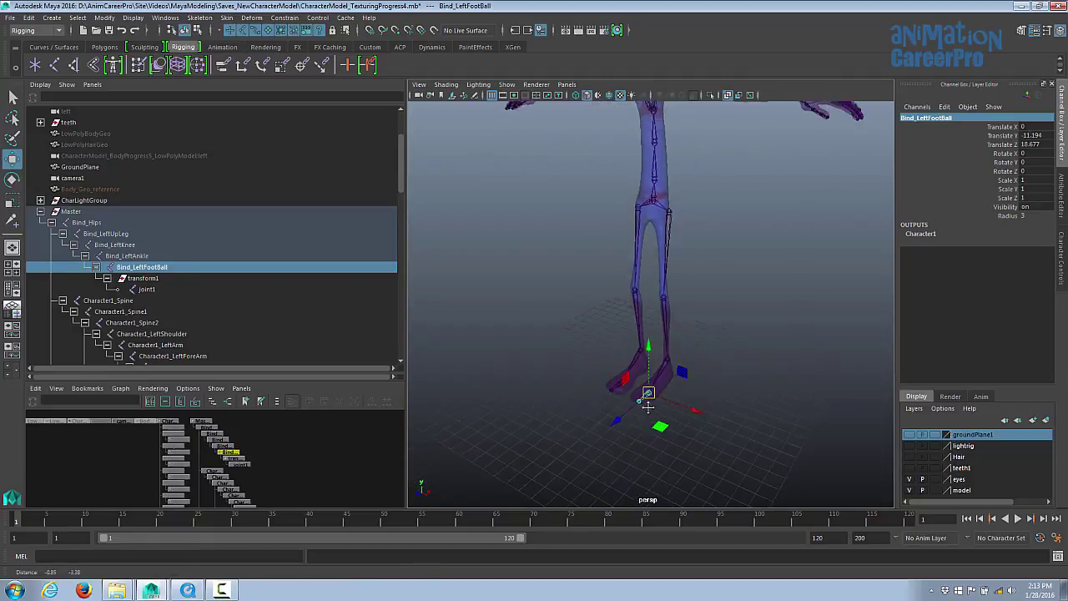
pyautogui.keyDown('alt'); pyautogui.moveTo(648, 421); pyautogui.dragTo(668, 406, button='right'); pyautogui.keyUp('alt')
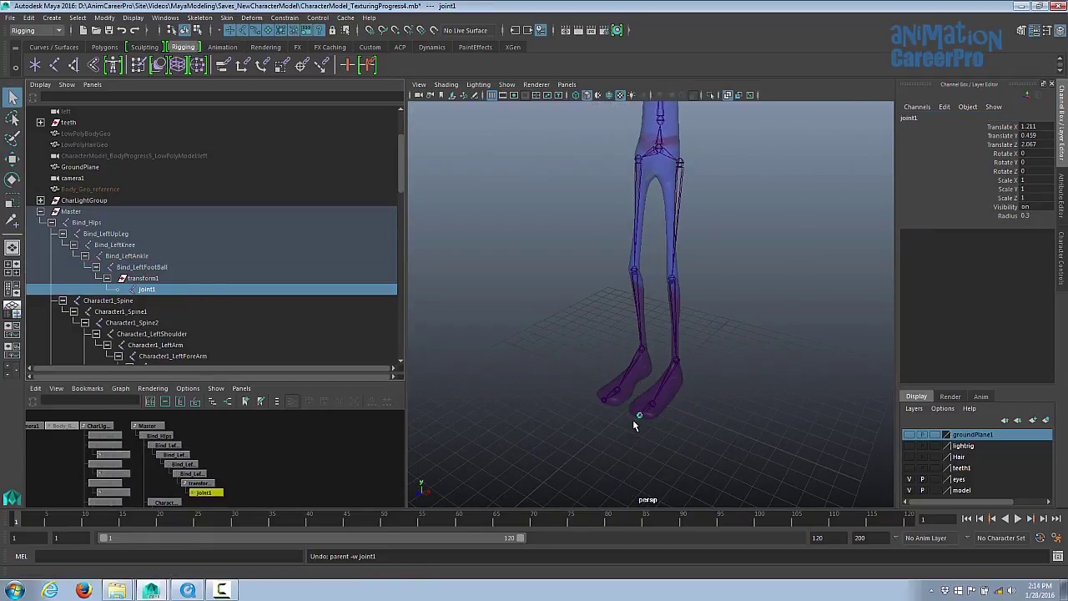
pyautogui.click(913, 118)
pyautogui.write('Bind_LeftToe')
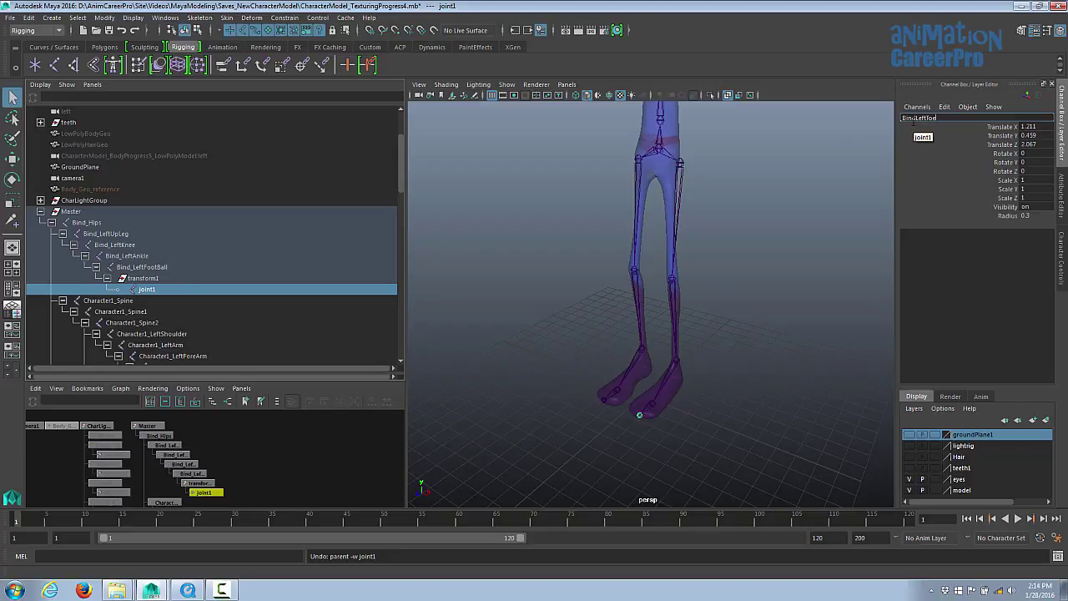
pyautogui.press('Return')
# Rename the hips joint as Bind_Root and the first spine joint above it as Bind_LowerSpine
pyautogui.moveTo(918, 118); pyautogui.dragTo(942, 120)
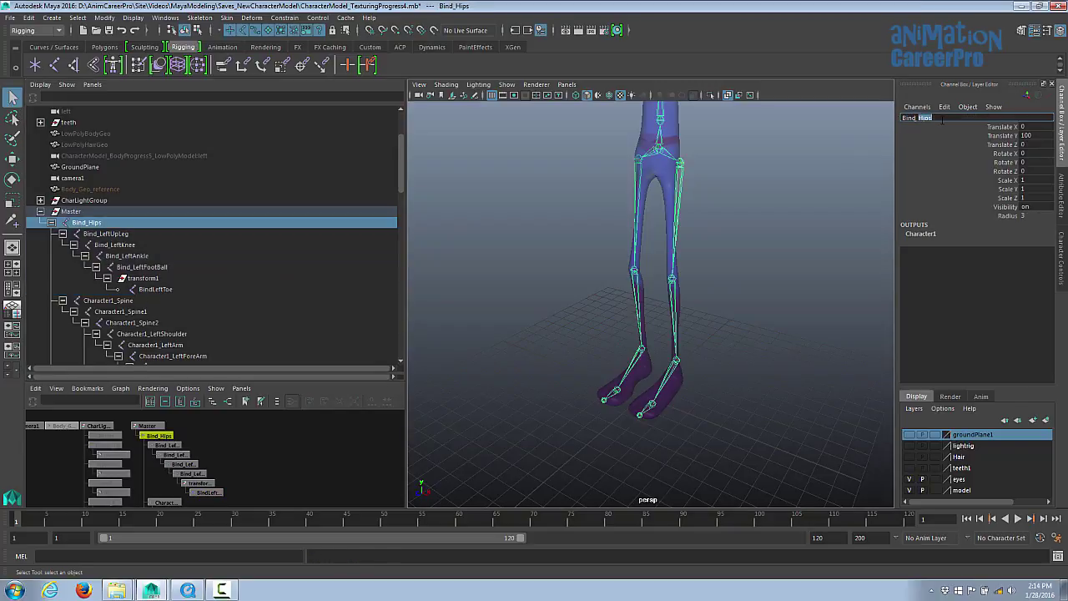
pyautogui.press('Return')
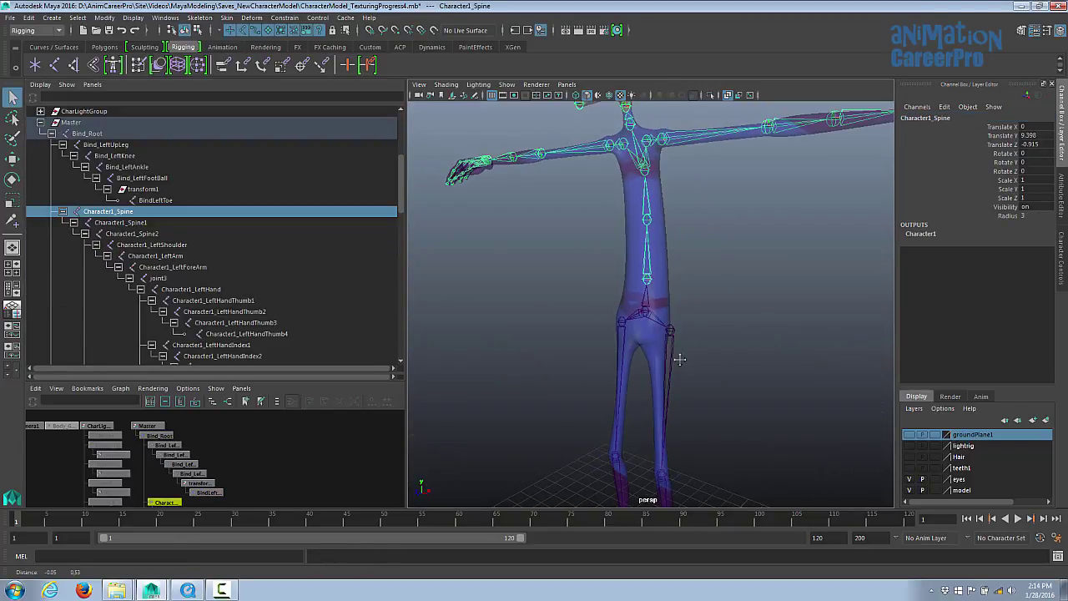
pyautogui.keyDown('alt'); pyautogui.moveTo(680, 359); pyautogui.dragTo(548, 334); pyautogui.keyUp('alt')
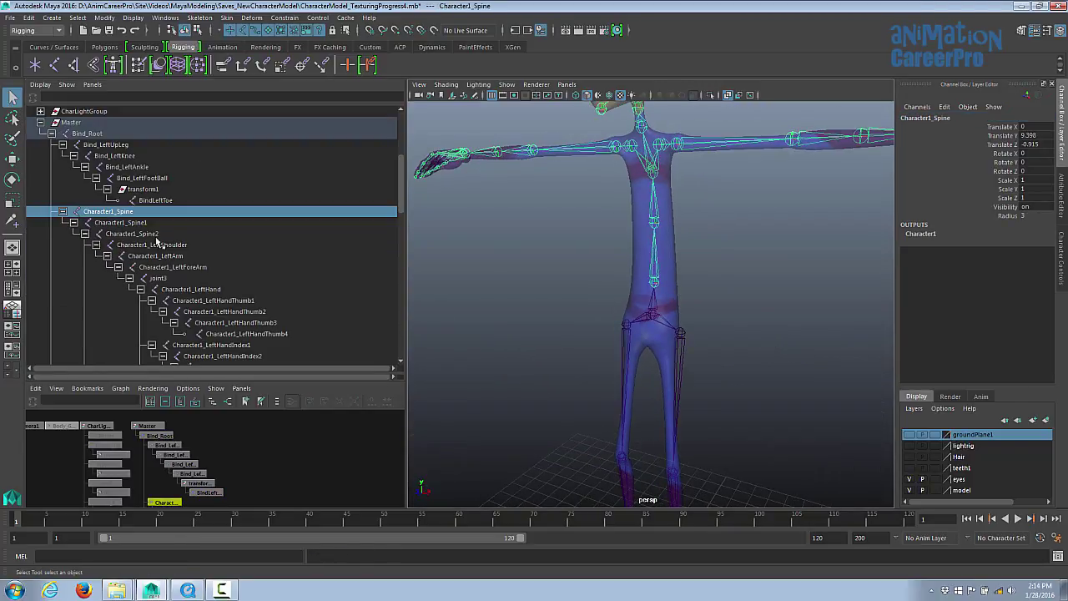
pyautogui.doubleClick(925, 117)
pyautogui.write('Bind_Spine1')
pyautogui.press('Return')
pyautogui.write('LowerSpine')
pyautogui.press('Return')
pyautogui.press('Down')
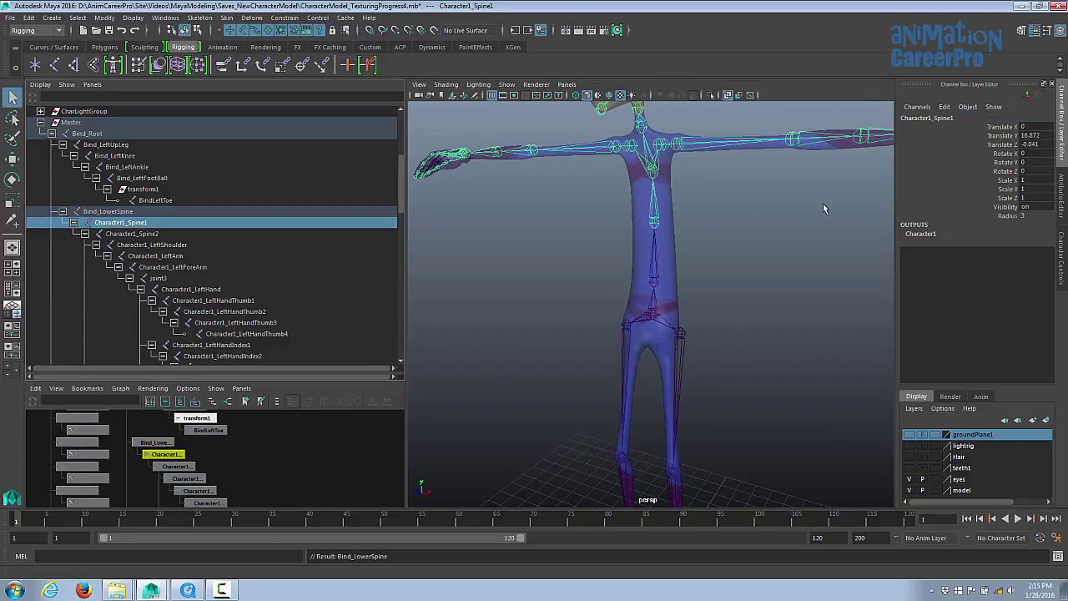
# Rename the next two spine joints as Bind_MidSpine and Bind_UpperSpine, and the joint at the neck's base as Bind_BaseNeck
pyautogui.doubleClick(936, 122)
pyautogui.write('Bind_MidSpine')
pyautogui.press('Return')
pyautogui.press('Down')
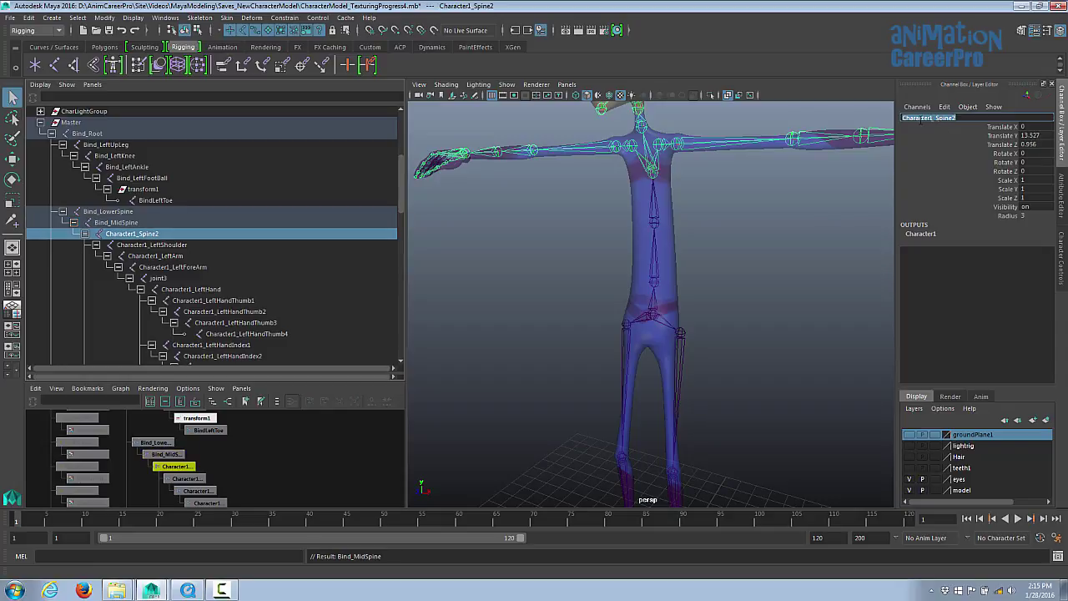
pyautogui.write('Bind_BaseNeck')
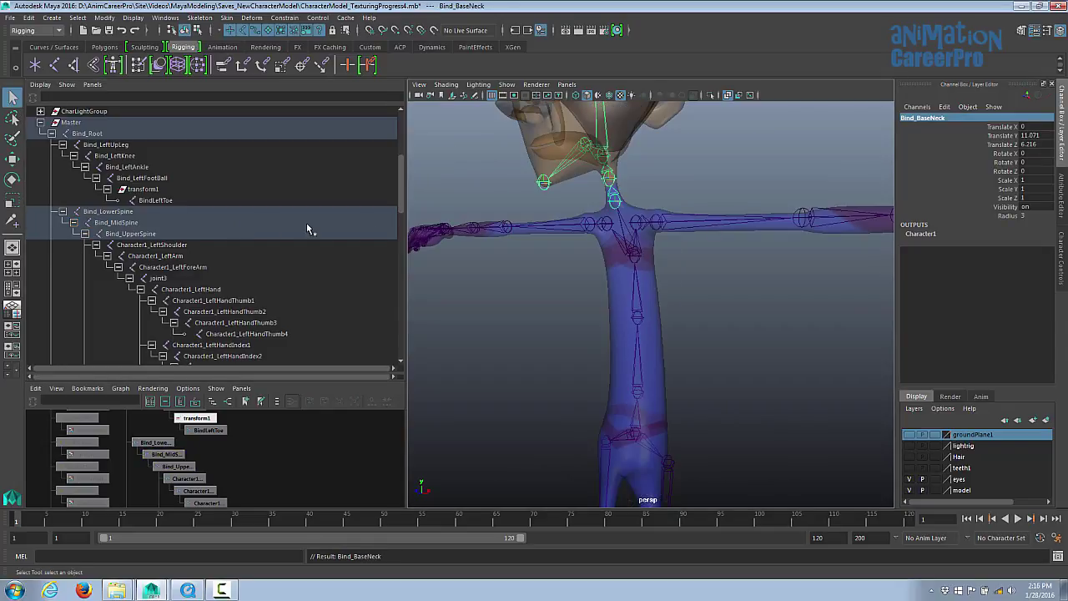
# Rename the head joint as Bind_Head and give the jaw joint, joint5, a name with the Bind_ prefix
pyautogui.press('Down')
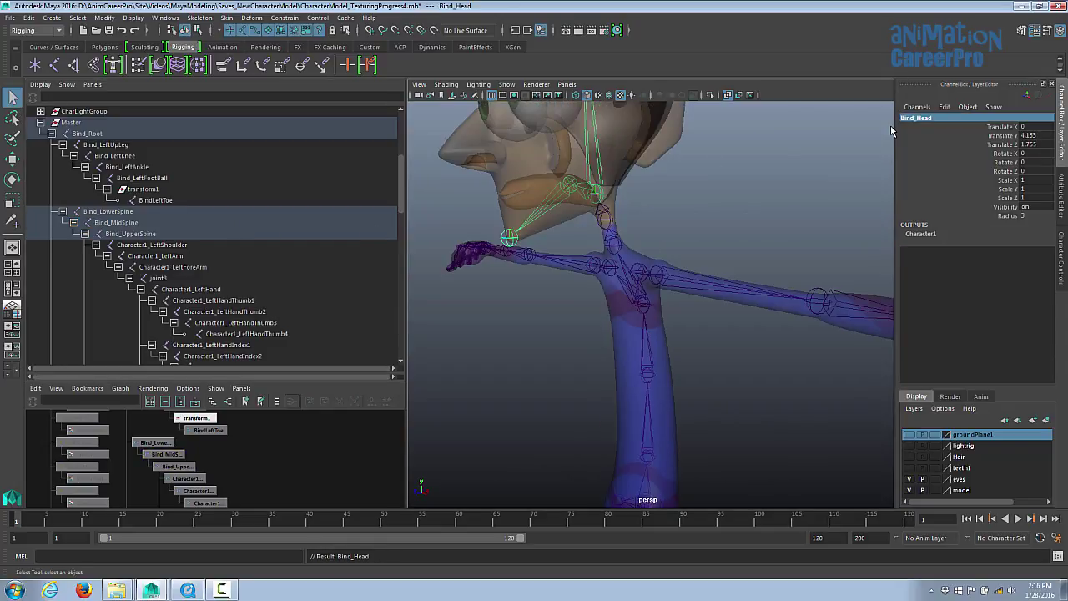
pyautogui.keyDown('alt'); pyautogui.moveTo(599, 203); pyautogui.dragTo(625, 266); pyautogui.keyUp('alt')
pyautogui.press('Down')
pyautogui.keyDown('alt'); pyautogui.moveTo(626, 347); pyautogui.dragTo(615, 321); pyautogui.keyUp('alt')
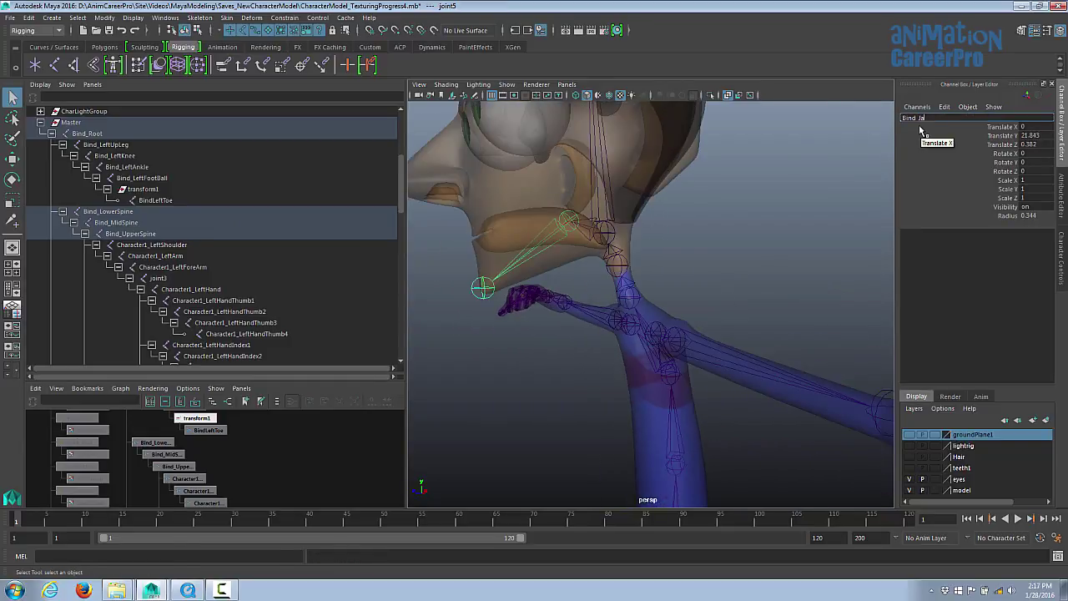
pyautogui.write('in')
pyautogui.press('Return')
# Rename the left arm joints, from collarbone to hand, as Bind_LeftClavical, Bind_LeftShoulder, Bind_LeftElbow, Bind_L_ForearmTwist and Bind_L_Wrist
pyautogui.keyDown('alt'); pyautogui.moveTo(746, 321); pyautogui.dragTo(701, 315); pyautogui.keyUp('alt')
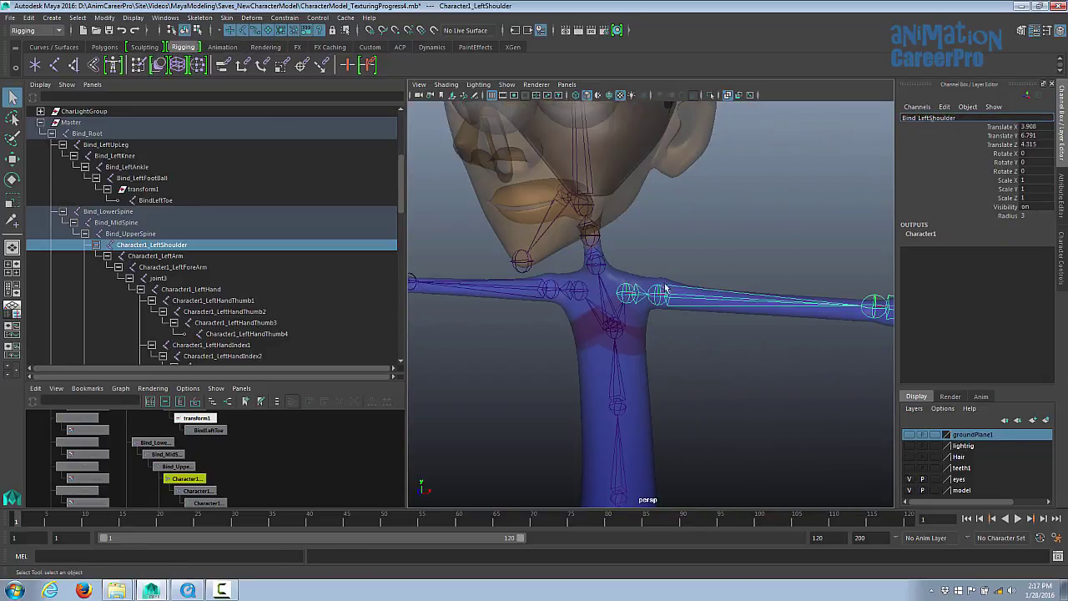
pyautogui.click(664, 289)
pyautogui.press('f')
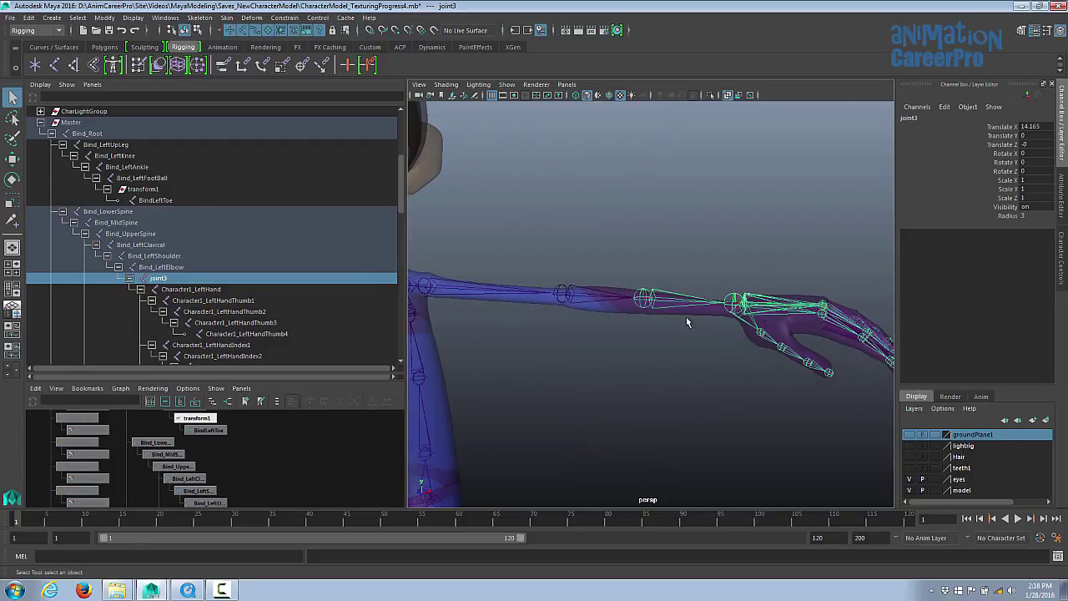
pyautogui.click(907, 118)
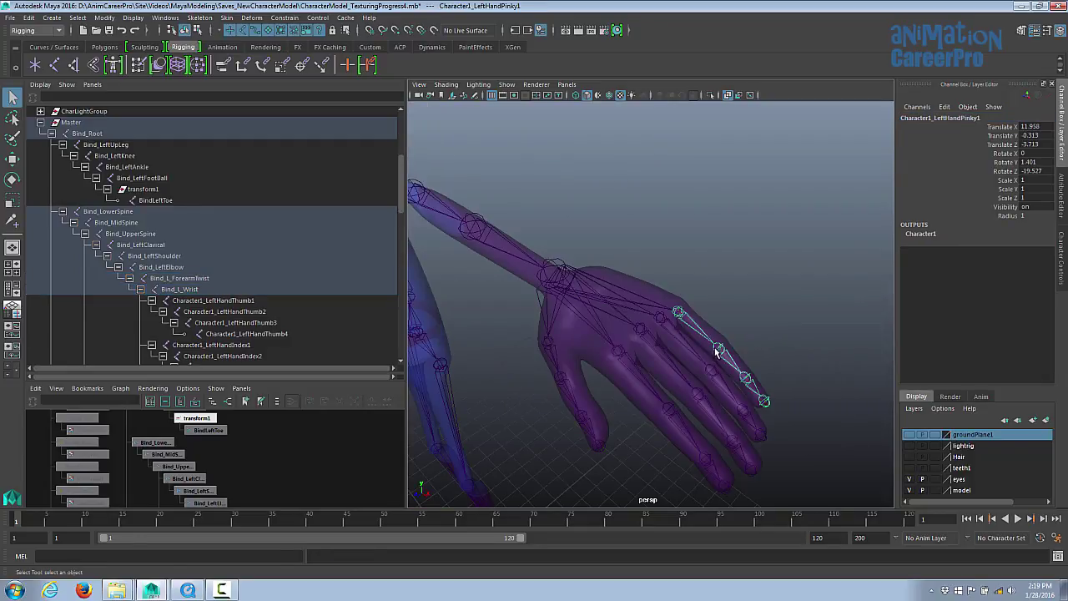
# Rename the left thumb and finger joints, replacing the Character1_ prefix with Bind_
pyautogui.click(718, 351)
pyautogui.click(747, 380)
pyautogui.click(766, 402)
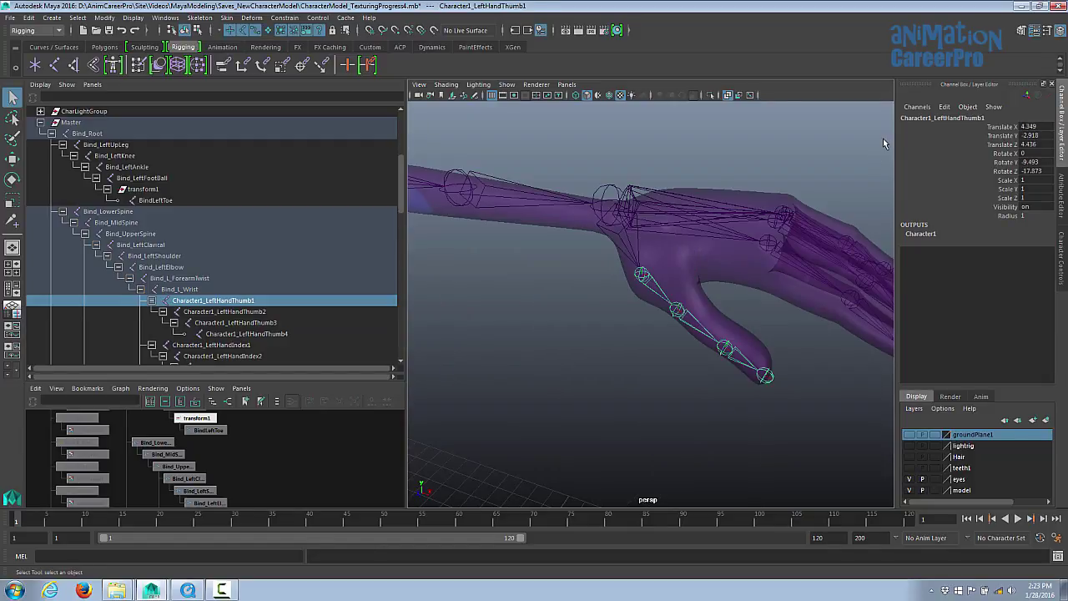
pyautogui.doubleClick(909, 119)
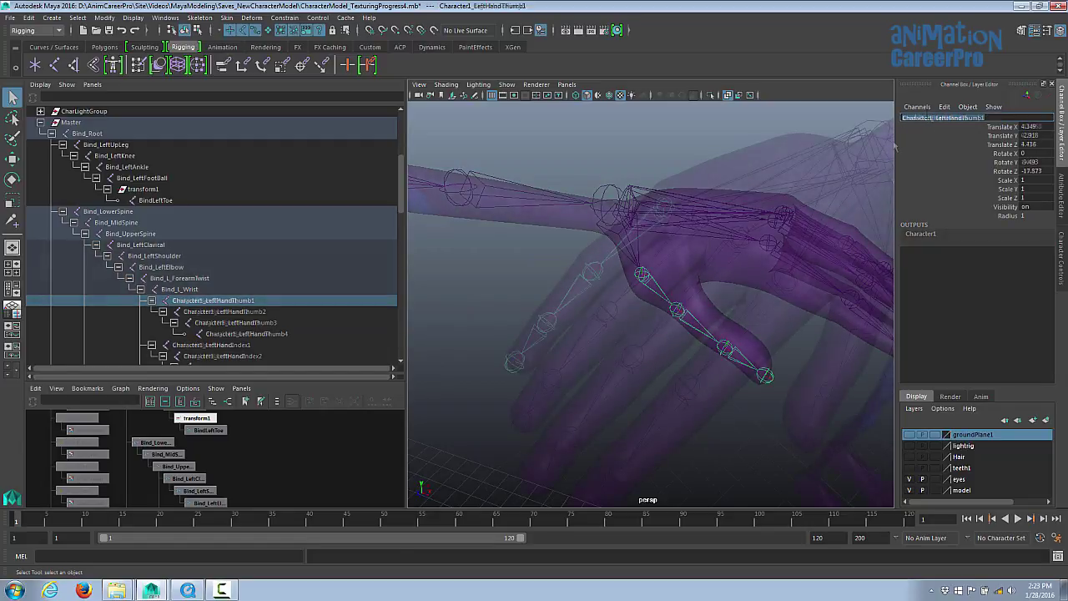
pyautogui.keyDown('alt'); pyautogui.moveTo(812, 278); pyautogui.dragTo(726, 271); pyautogui.keyUp('alt')
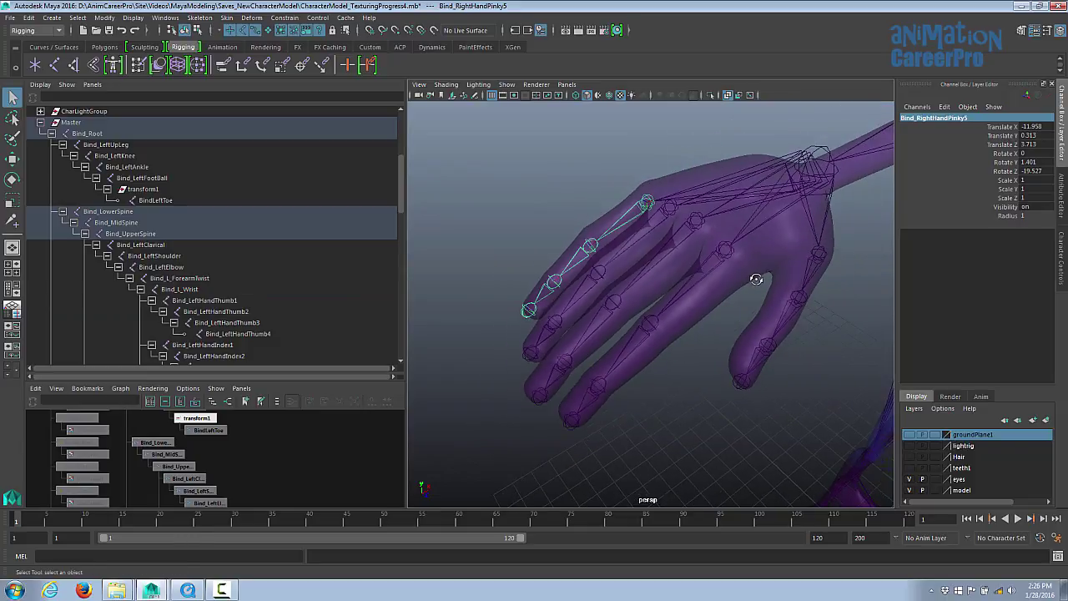
# Check the names of the right ring and middle finger joints and the left elbow joint, and review the whole skeleton
pyautogui.click(679, 237)
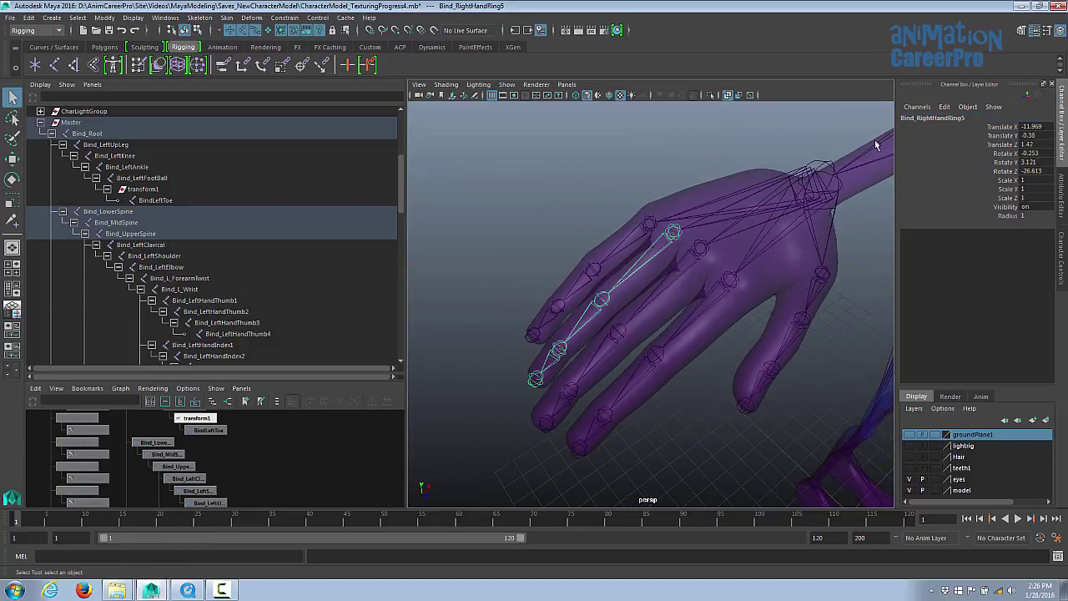
pyautogui.keyDown('alt'); pyautogui.moveTo(779, 234); pyautogui.dragTo(681, 261); pyautogui.keyUp('alt')
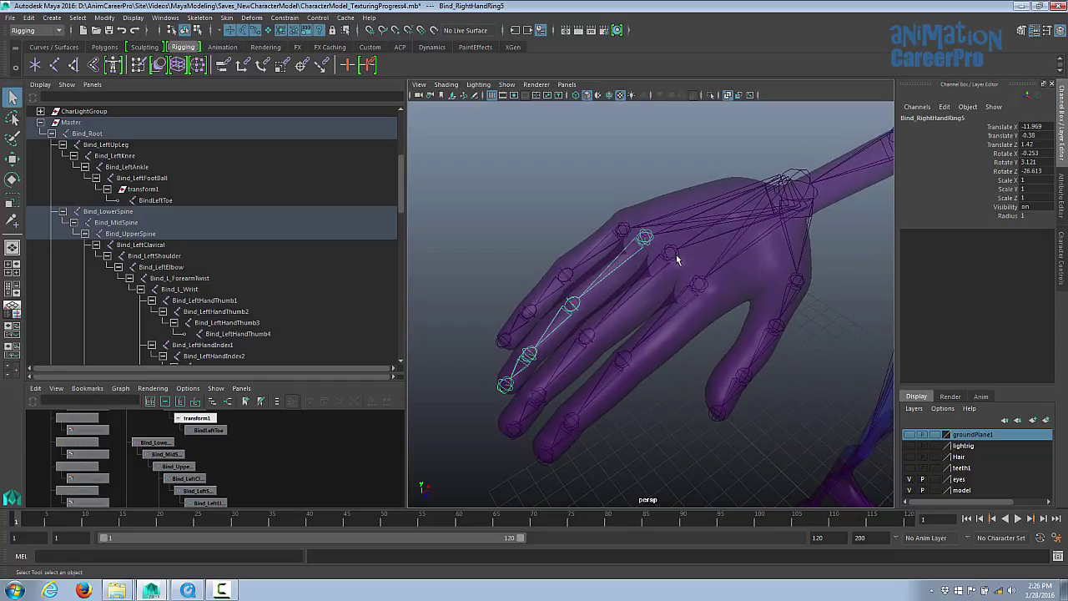
pyautogui.click(672, 254)
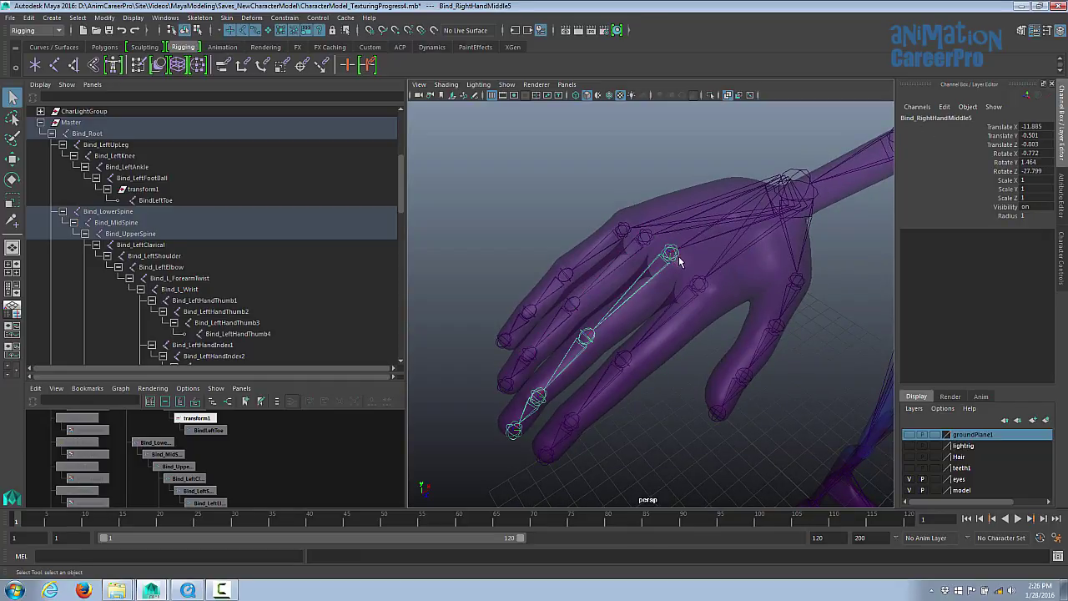
pyautogui.keyDown('alt'); pyautogui.moveTo(782, 251); pyautogui.dragTo(739, 262); pyautogui.keyUp('alt')
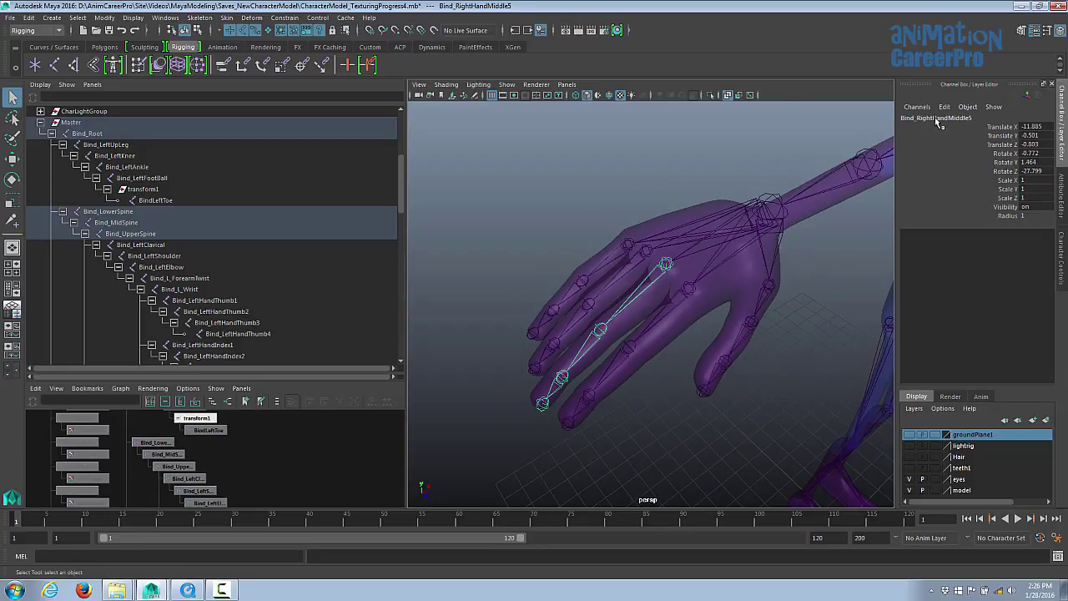
pyautogui.keyDown('alt'); pyautogui.moveTo(786, 283); pyautogui.dragTo(731, 319); pyautogui.keyUp('alt')
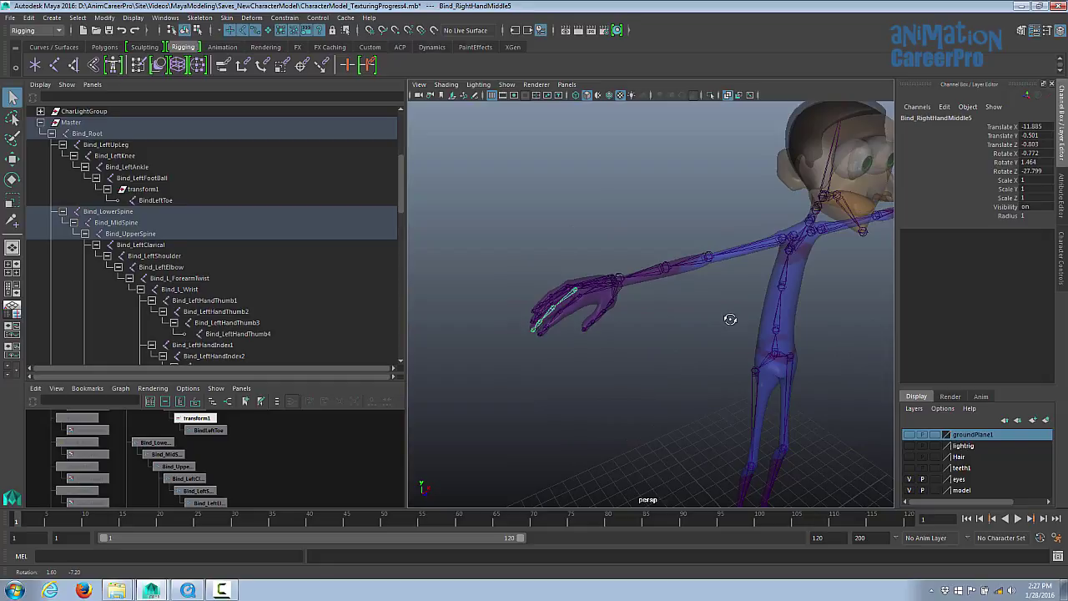
pyautogui.scroll(-4, 728, 323)
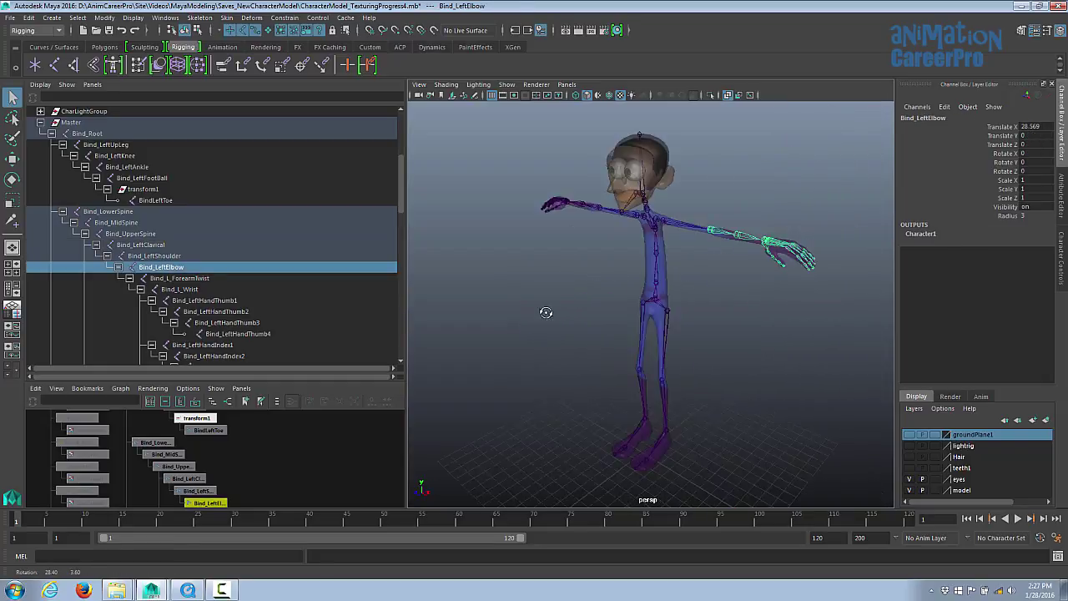
pyautogui.moveTo(545, 313)
pyautogui.keyDown('alt'); pyautogui.mouseDown()
pyautogui.moveTo(489, 310)
pyautogui.moveTo(606, 308)
pyautogui.moveTo(546, 292)
pyautogui.mouseUp(); pyautogui.keyUp('alt')
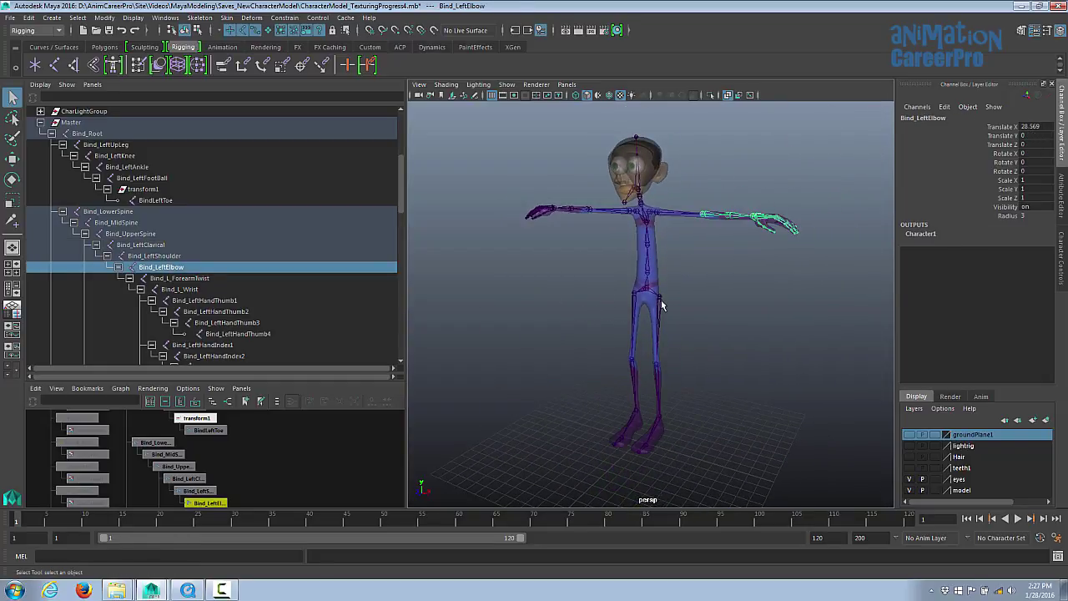
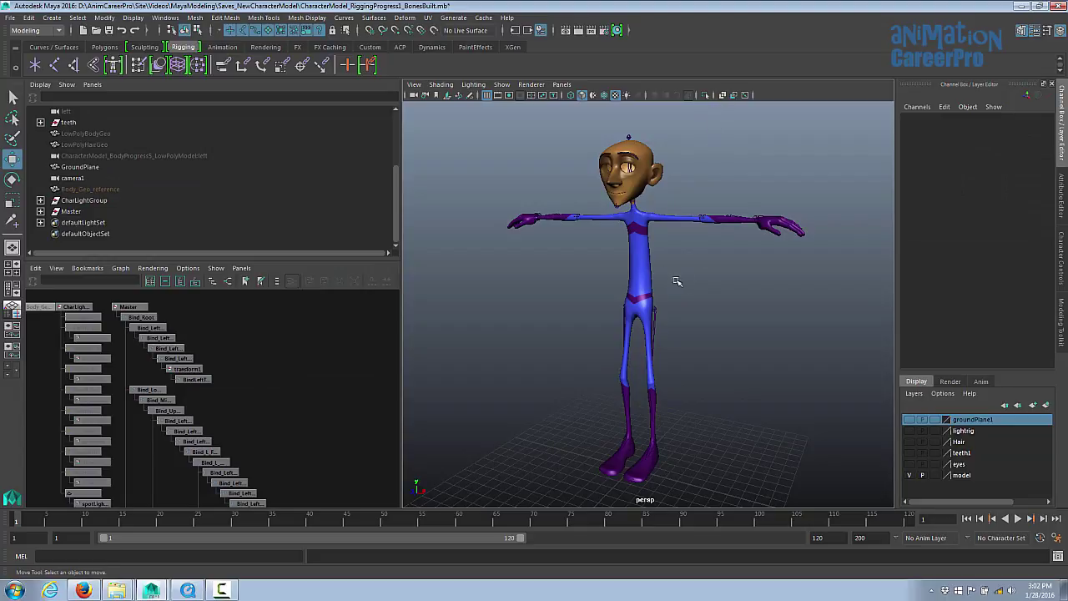
# With Bind_Root and the character meshes selected, open the Bind Skin options from the Rigging menu set
pyautogui.click(723, 94)
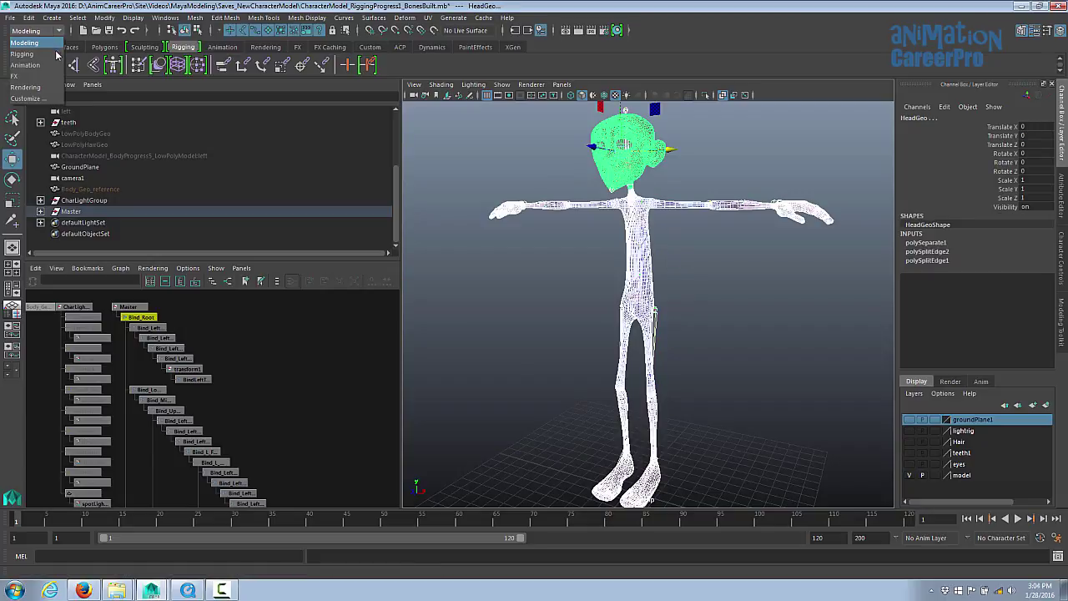
pyautogui.click(37, 30)
pyautogui.click(57, 54)
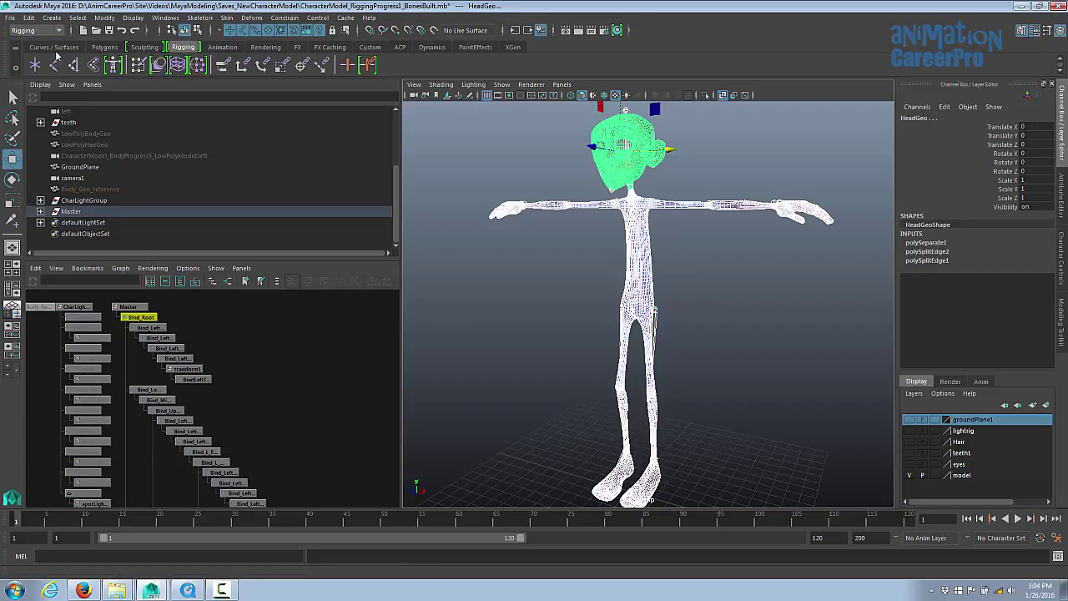
pyautogui.click(227, 17)
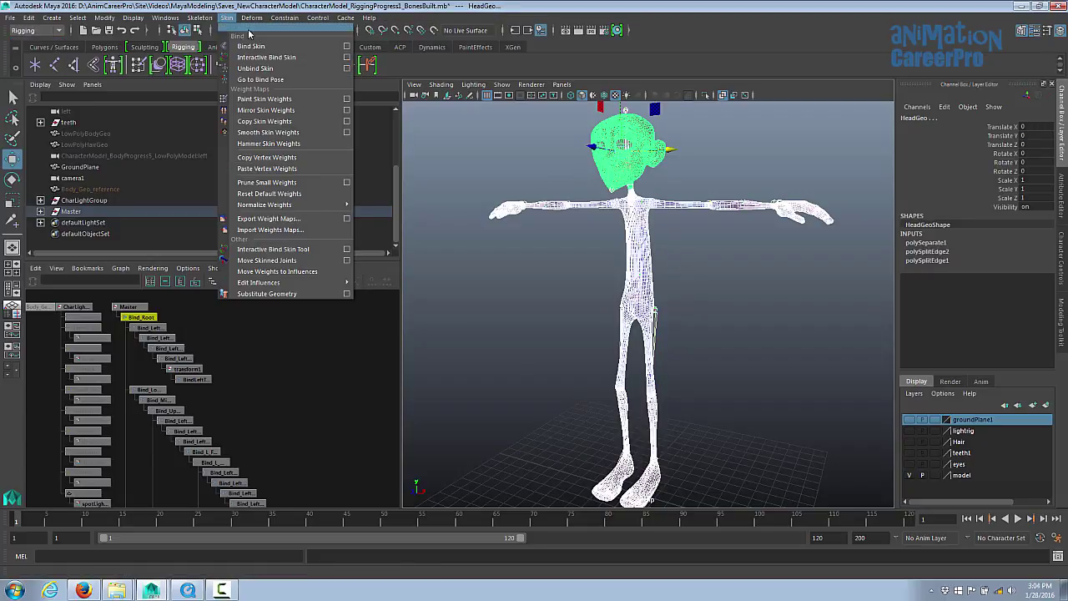
pyautogui.click(348, 48)
# Bind the meshes to the joint hierarchy with the Closest distance method, 2 max influences and a dropoff rate of 6
pyautogui.click(873, 121)
pyautogui.click(875, 121)
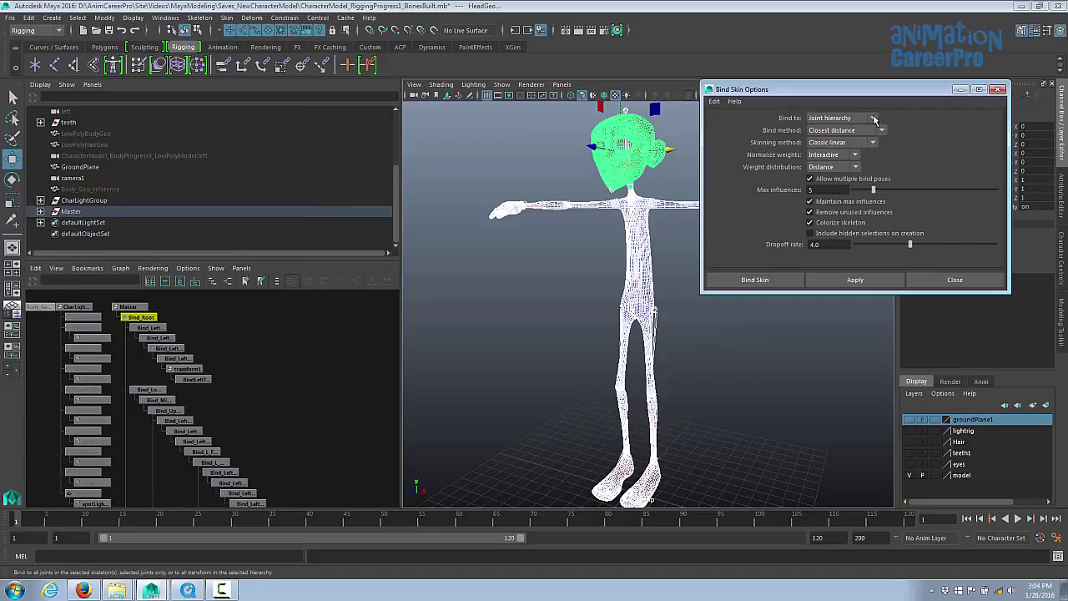
pyautogui.click(881, 131)
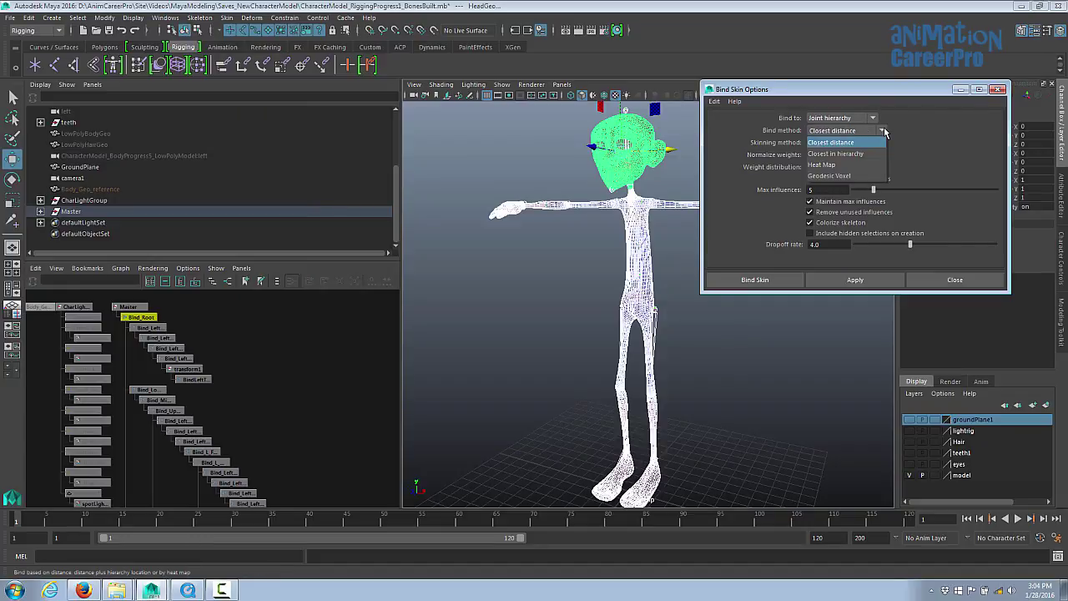
pyautogui.click(832, 141)
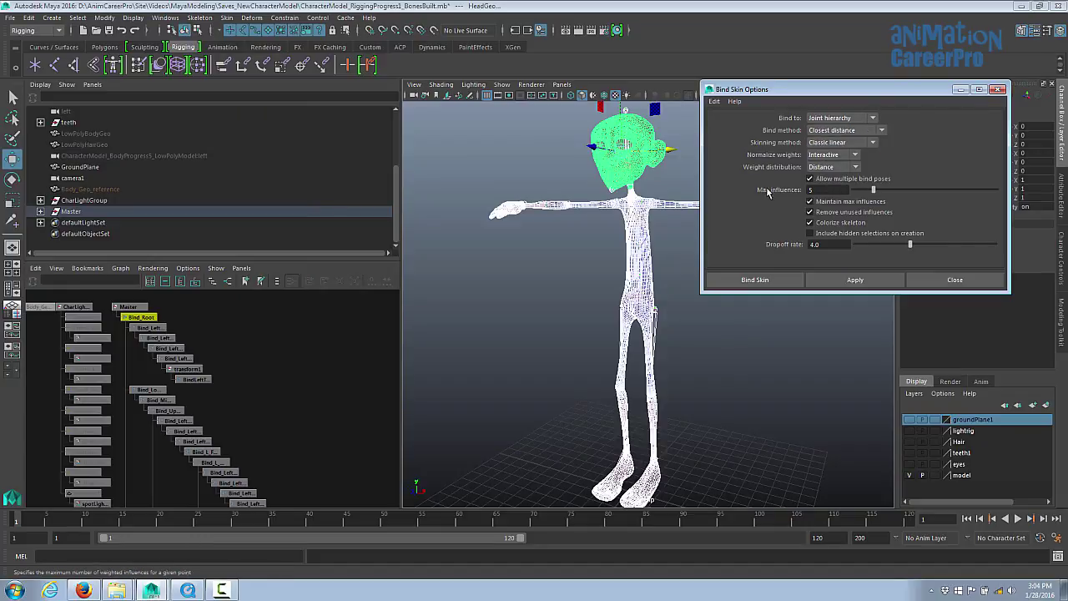
pyautogui.moveTo(874, 192); pyautogui.dragTo(859, 192)
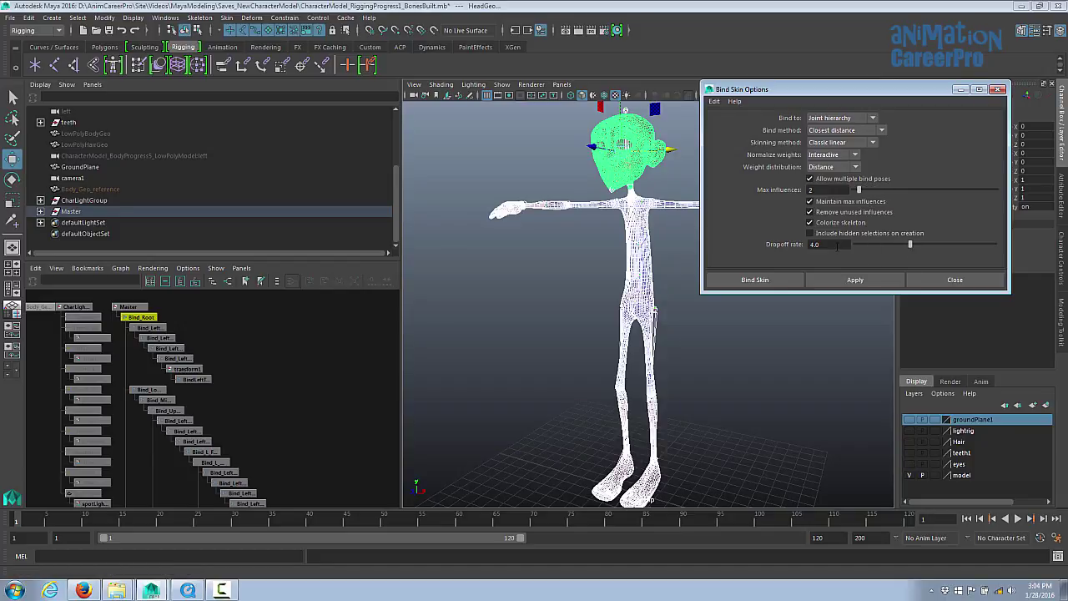
pyautogui.write('6')
pyautogui.press('Return')
pyautogui.click(770, 282)
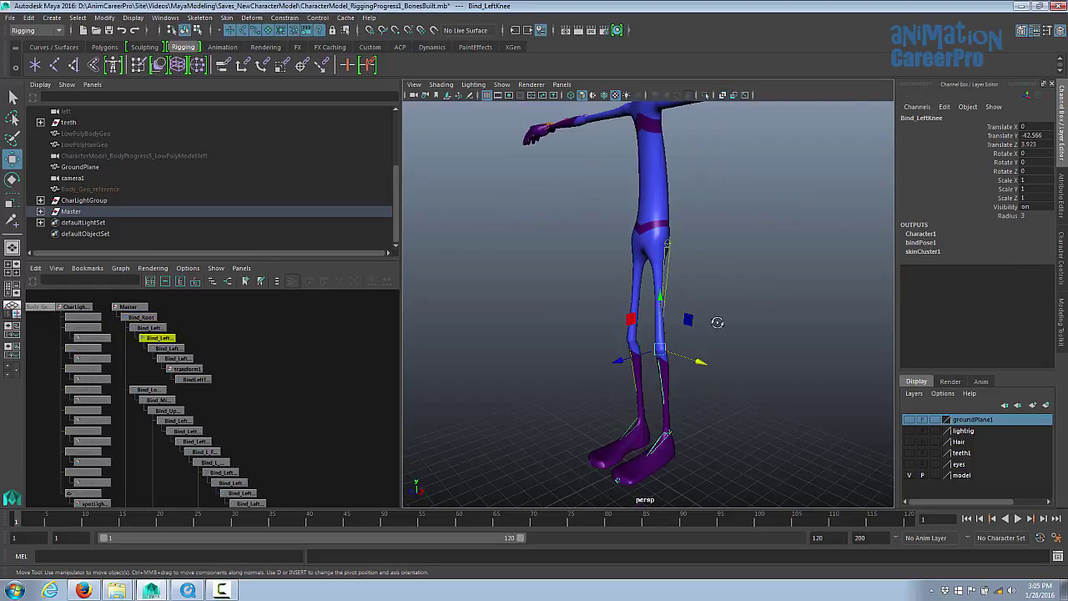
# Rotate the Bind_LeftKnee joint about 72 degrees around X to test how the leg bends
pyautogui.keyDown('alt'); pyautogui.moveTo(718, 323); pyautogui.dragTo(723, 325); pyautogui.keyUp('alt')
pyautogui.keyDown('alt'); pyautogui.moveTo(723, 325); pyautogui.dragTo(677, 338, button='right'); pyautogui.keyUp('alt')
pyautogui.keyDown('alt'); pyautogui.moveTo(677, 338); pyautogui.dragTo(676, 353, button='middle'); pyautogui.keyUp('alt')
pyautogui.scroll(-2, 676, 353)
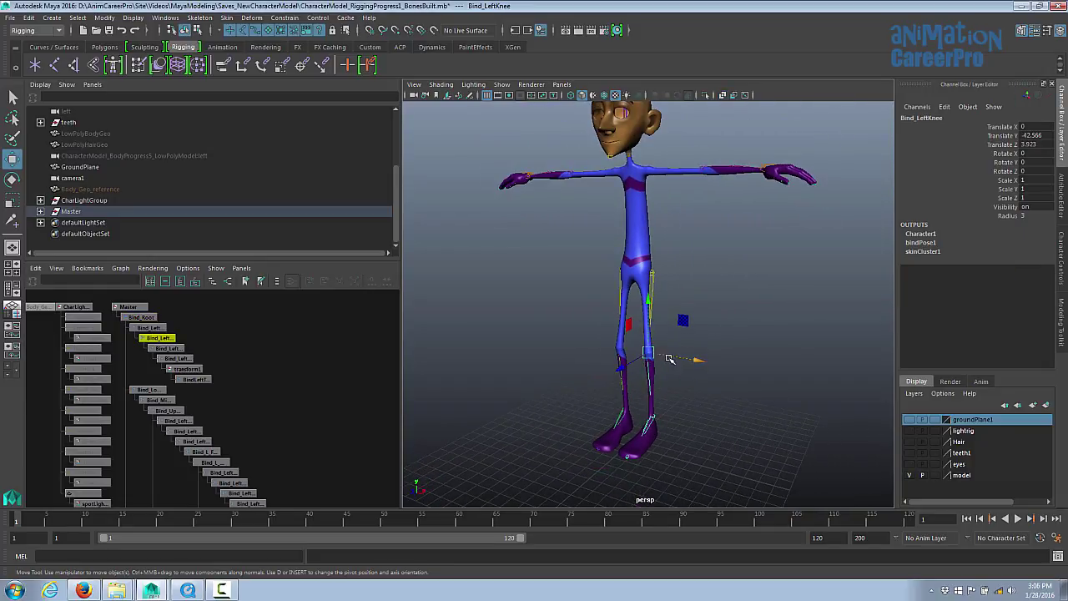
pyautogui.keyDown('alt'); pyautogui.moveTo(722, 368); pyautogui.dragTo(697, 358); pyautogui.keyUp('alt')
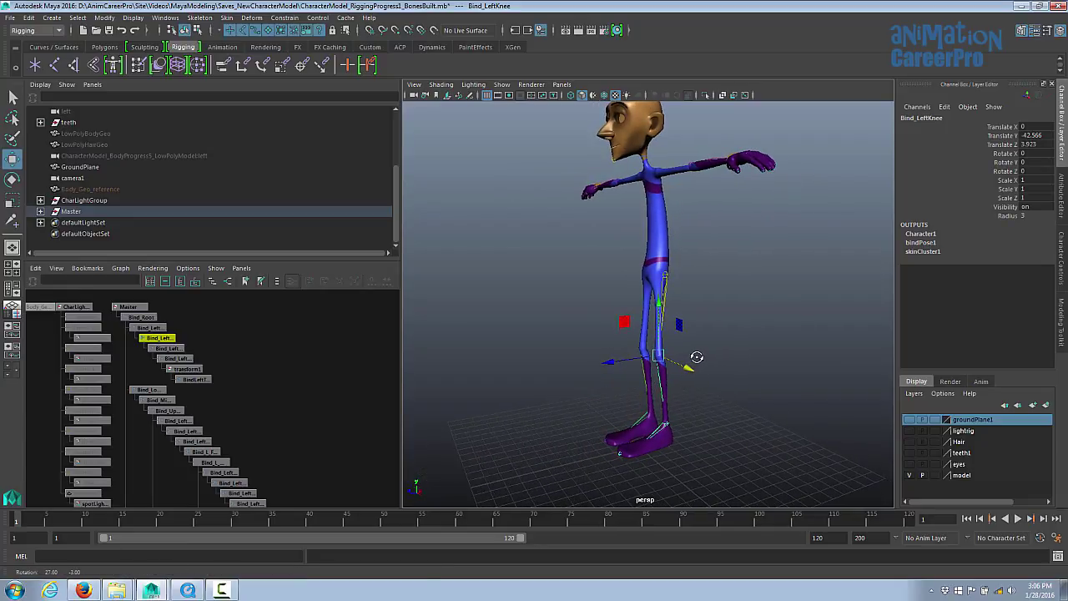
pyautogui.keyDown('alt'); pyautogui.moveTo(696, 351); pyautogui.dragTo(767, 304, button='right'); pyautogui.keyUp('alt')
pyautogui.keyDown('alt'); pyautogui.moveTo(767, 304); pyautogui.dragTo(698, 309); pyautogui.keyUp('alt')
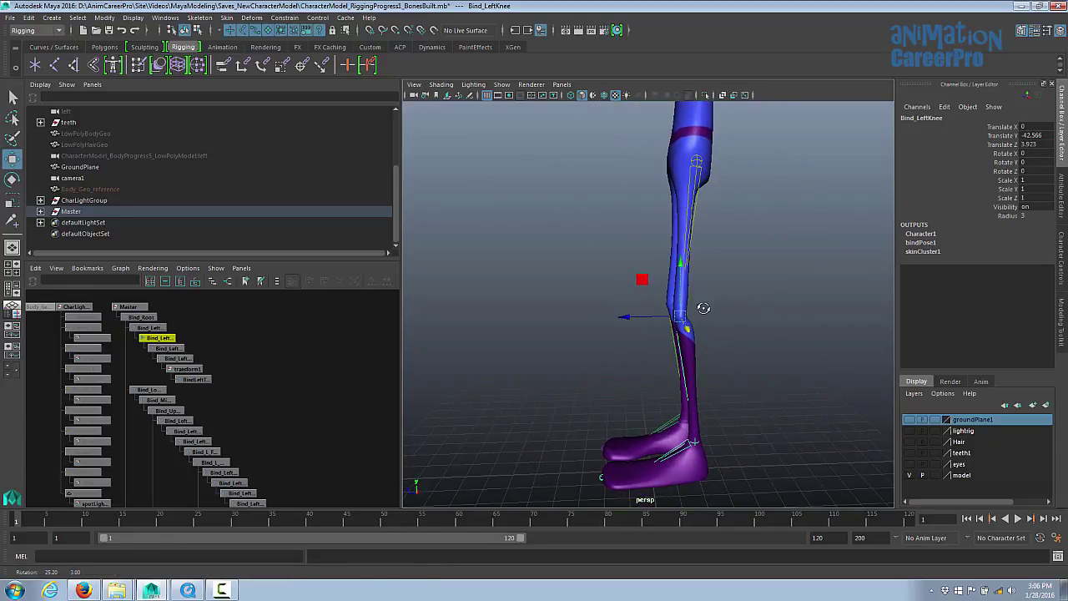
pyautogui.press('e')
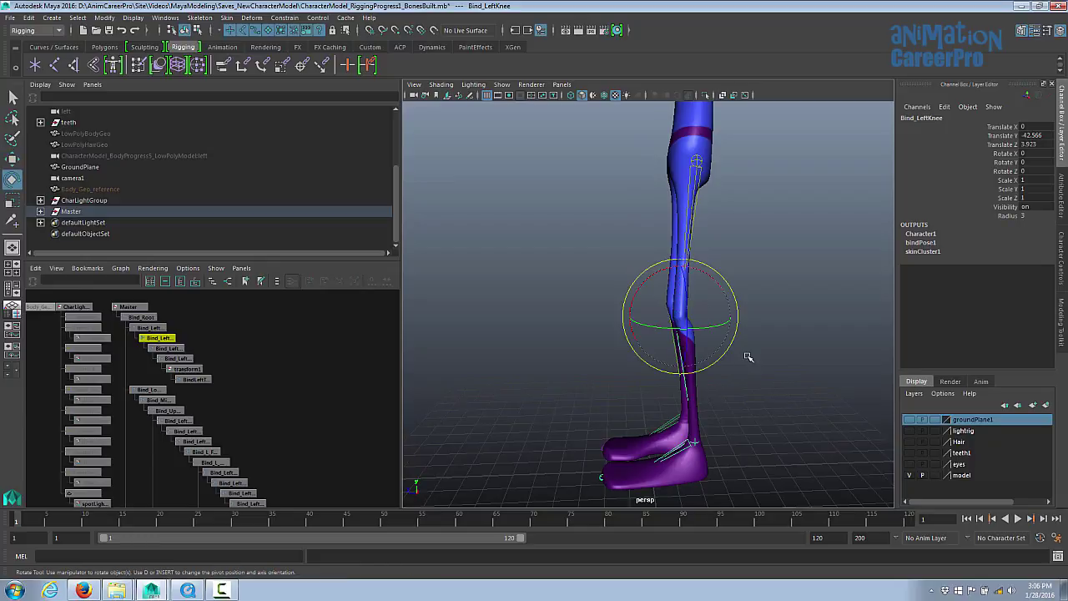
pyautogui.keyDown('alt'); pyautogui.moveTo(742, 291); pyautogui.dragTo(720, 298); pyautogui.keyUp('alt')
pyautogui.keyDown('alt'); pyautogui.moveTo(719, 298); pyautogui.dragTo(732, 299, button='right'); pyautogui.keyUp('alt')
pyautogui.keyDown('alt'); pyautogui.moveTo(732, 298); pyautogui.dragTo(702, 272, button='middle'); pyautogui.keyUp('alt')
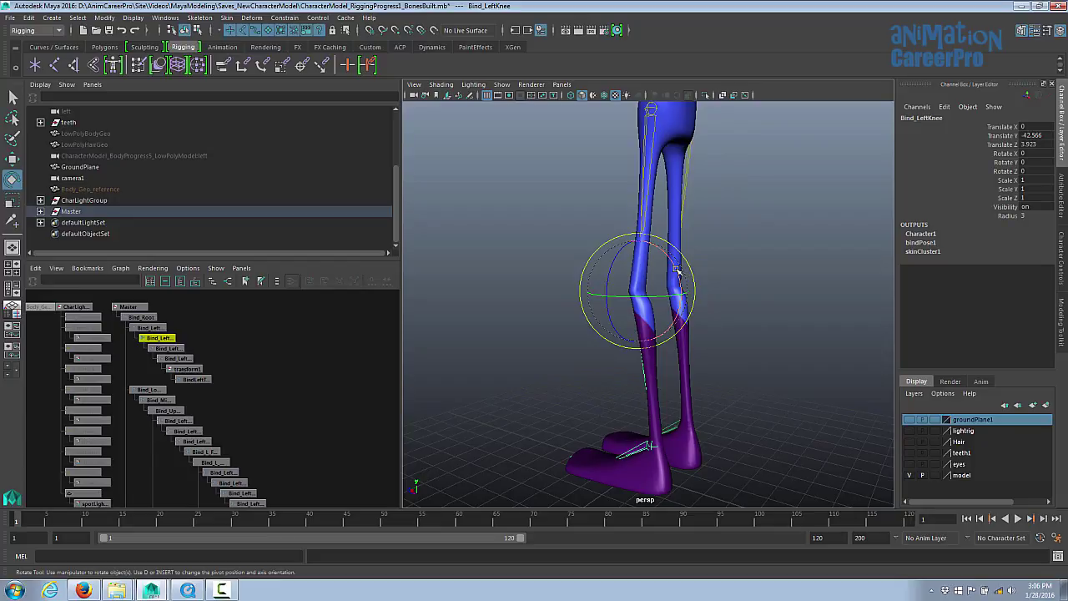
pyautogui.moveTo(676, 268); pyautogui.dragTo(641, 243)
# Examine the mesh deformation around the bent left knee from several angles, and undo the knee rotation
pyautogui.keyDown('alt'); pyautogui.moveTo(647, 272); pyautogui.dragTo(568, 288); pyautogui.keyUp('alt')
pyautogui.keyDown('alt'); pyautogui.moveTo(646, 289); pyautogui.dragTo(769, 299, button='right'); pyautogui.keyUp('alt')
pyautogui.keyDown('alt'); pyautogui.moveTo(770, 299); pyautogui.dragTo(712, 298); pyautogui.keyUp('alt')
pyautogui.moveTo(713, 298)
pyautogui.keyDown('alt'); pyautogui.mouseDown(button='right')
pyautogui.moveTo(737, 296)
pyautogui.moveTo(692, 302)
pyautogui.mouseUp(button='right'); pyautogui.keyUp('alt')
pyautogui.keyDown('alt'); pyautogui.moveTo(691, 301); pyautogui.dragTo(663, 282); pyautogui.keyUp('alt')
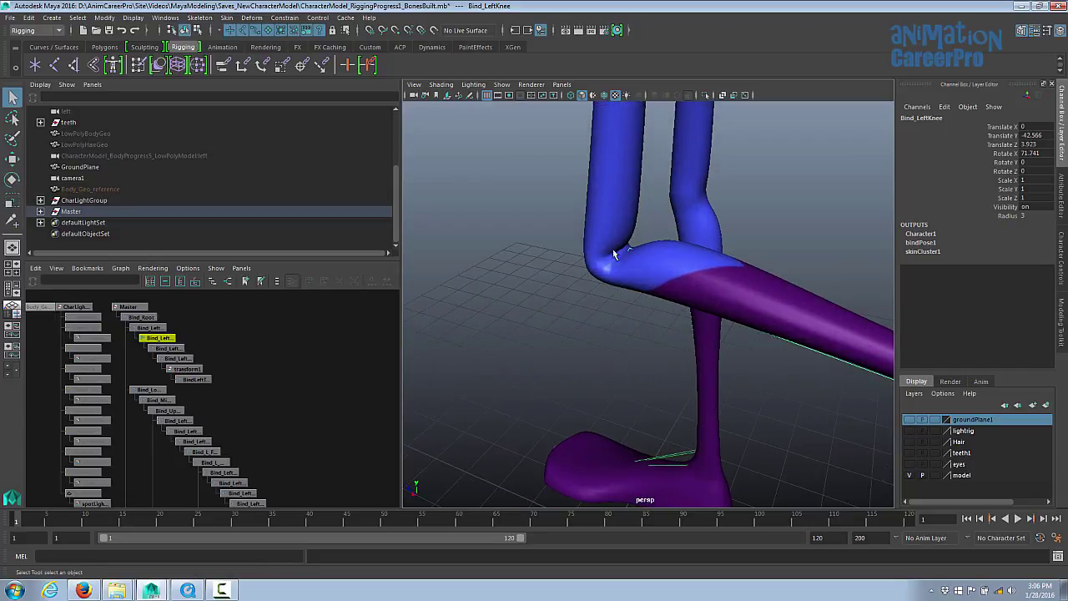
pyautogui.keyDown('alt'); pyautogui.moveTo(638, 266); pyautogui.dragTo(513, 316); pyautogui.keyUp('alt')
pyautogui.keyDown('alt'); pyautogui.moveTo(726, 332); pyautogui.dragTo(603, 333); pyautogui.keyUp('alt')
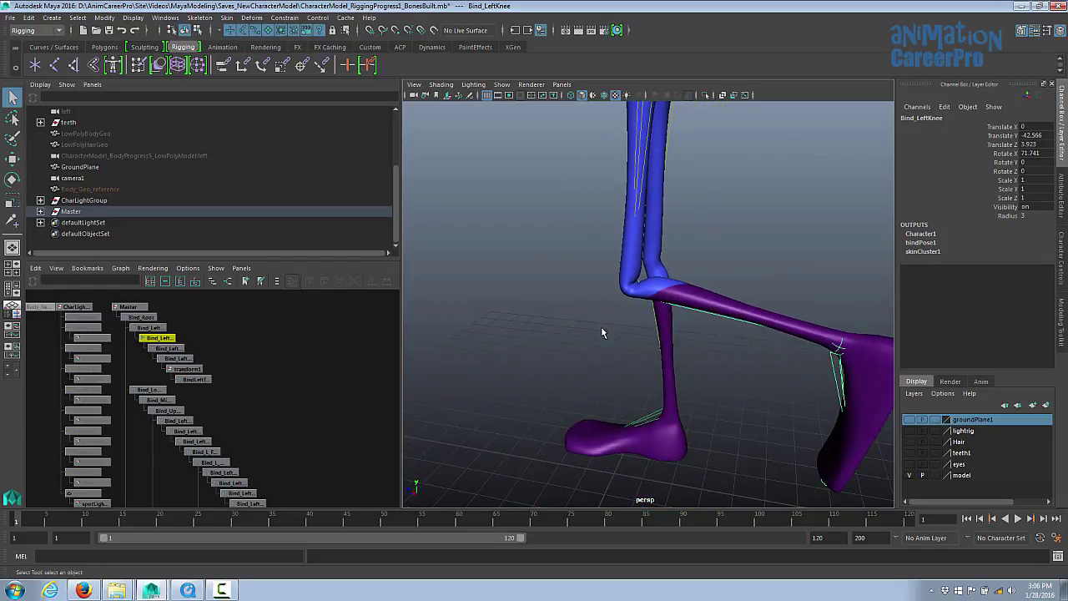
pyautogui.hotkey('ctrl', 'z')
# Try a test rotation of the Bind_LeftAnkle joint to check the foot's deformation, and undo it
pyautogui.keyDown('alt'); pyautogui.moveTo(716, 341); pyautogui.dragTo(723, 218, button='middle'); pyautogui.keyUp('alt')
pyautogui.keyDown('alt'); pyautogui.moveTo(723, 218); pyautogui.dragTo(713, 200); pyautogui.keyUp('alt')
pyautogui.click(654, 337)
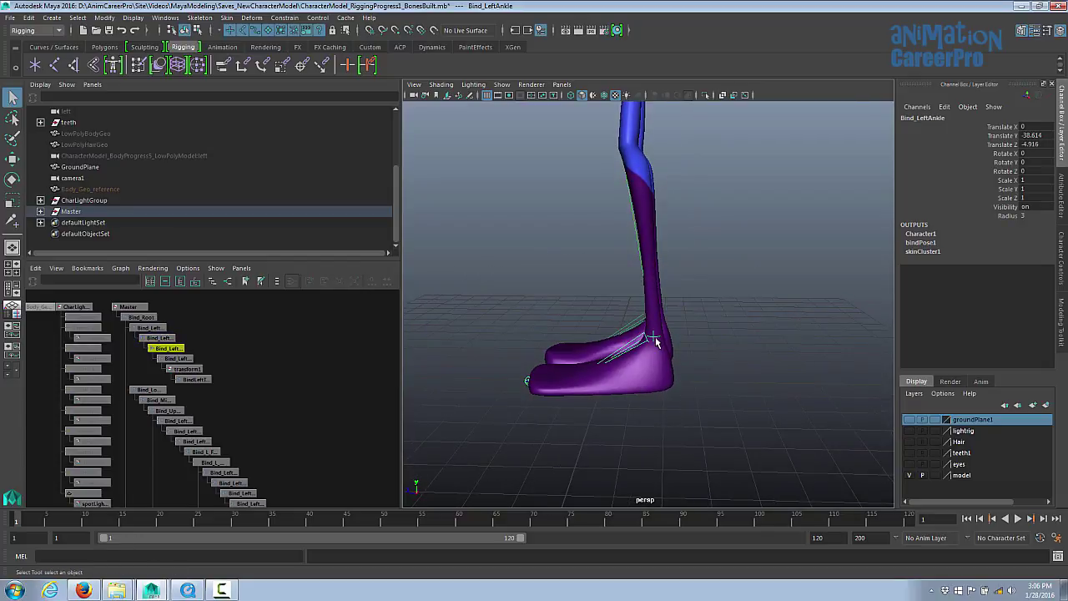
pyautogui.press('e')
pyautogui.keyDown('alt'); pyautogui.moveTo(699, 334); pyautogui.dragTo(674, 299); pyautogui.keyUp('alt')
pyautogui.hotkey('ctrl', 'z')
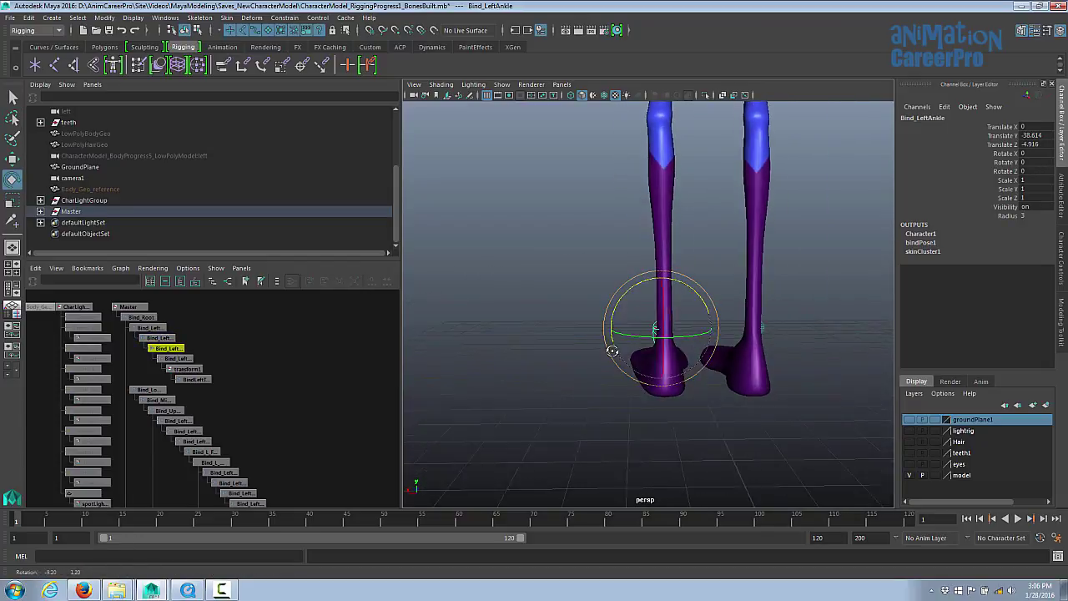
# Check the left foot's deformation around the ankle from several angles, and undo the last test rotation
pyautogui.keyDown('alt'); pyautogui.moveTo(590, 326); pyautogui.dragTo(678, 289); pyautogui.keyUp('alt')
pyautogui.keyDown('alt'); pyautogui.moveTo(647, 327); pyautogui.dragTo(860, 349); pyautogui.keyUp('alt')
pyautogui.hotkey('ctrl', 'z')
# Try a test rotation of the Bind_LeftUpLeg joint to check the mesh deformation around the left hip
pyautogui.keyDown('alt'); pyautogui.moveTo(862, 351); pyautogui.dragTo(646, 359, button='right'); pyautogui.keyUp('alt')
pyautogui.keyDown('alt'); pyautogui.moveTo(647, 359); pyautogui.dragTo(659, 505, button='middle'); pyautogui.keyUp('alt')
pyautogui.keyDown('alt'); pyautogui.moveTo(706, 401); pyautogui.dragTo(638, 383); pyautogui.keyUp('alt')
pyautogui.click(631, 281)
pyautogui.click(627, 278)
pyautogui.keyDown('alt'); pyautogui.moveTo(656, 289); pyautogui.dragTo(686, 281); pyautogui.keyUp('alt')
pyautogui.moveTo(664, 267); pyautogui.dragTo(691, 218)
pyautogui.keyDown('alt'); pyautogui.moveTo(690, 220); pyautogui.dragTo(489, 236); pyautogui.keyUp('alt')
pyautogui.keyDown('alt'); pyautogui.moveTo(490, 237); pyautogui.dragTo(587, 258, button='right'); pyautogui.keyUp('alt')
pyautogui.keyDown('alt'); pyautogui.moveTo(588, 258); pyautogui.dragTo(622, 341); pyautogui.keyUp('alt')
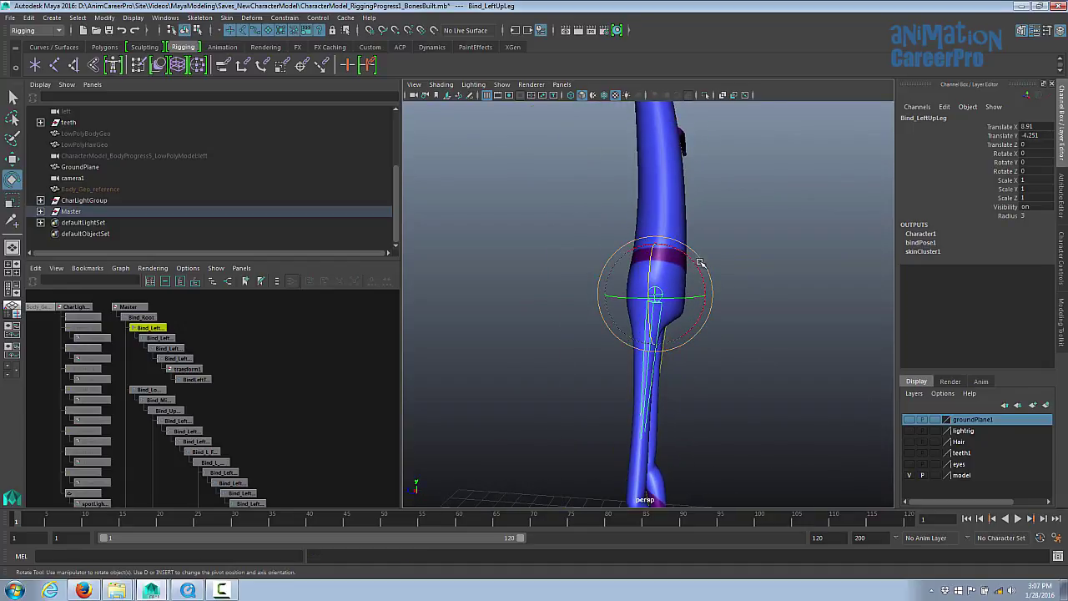
pyautogui.moveTo(698, 267); pyautogui.dragTo(715, 359)
# Rotate the Bind_LeftShoulder joint down to about -85 degrees around Z to test the shoulder deformation, and undo it
pyautogui.moveTo(698, 264); pyautogui.dragTo(692, 329)
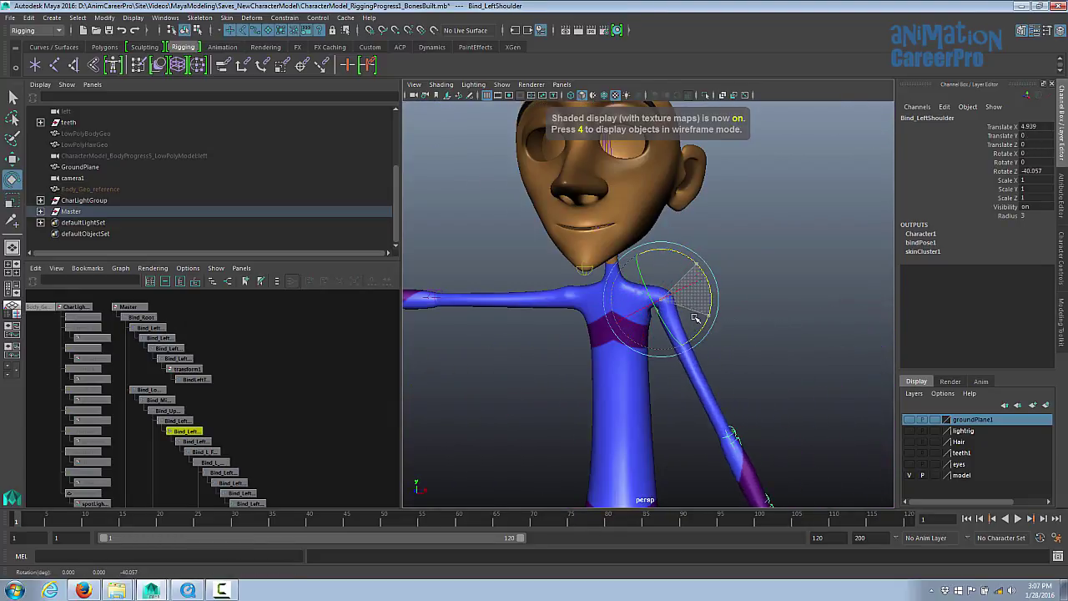
pyautogui.keyDown('alt'); pyautogui.moveTo(692, 328); pyautogui.dragTo(810, 335, button='right'); pyautogui.keyUp('alt')
pyautogui.keyDown('alt'); pyautogui.moveTo(809, 335); pyautogui.dragTo(782, 323); pyautogui.keyUp('alt')
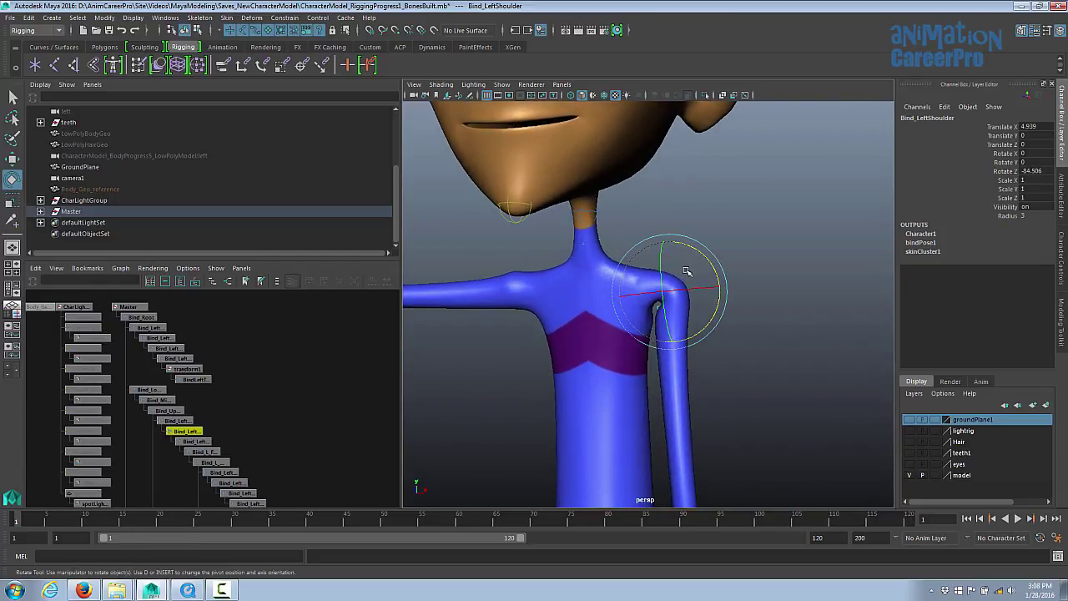
pyautogui.hotkey('ctrl', 'z')
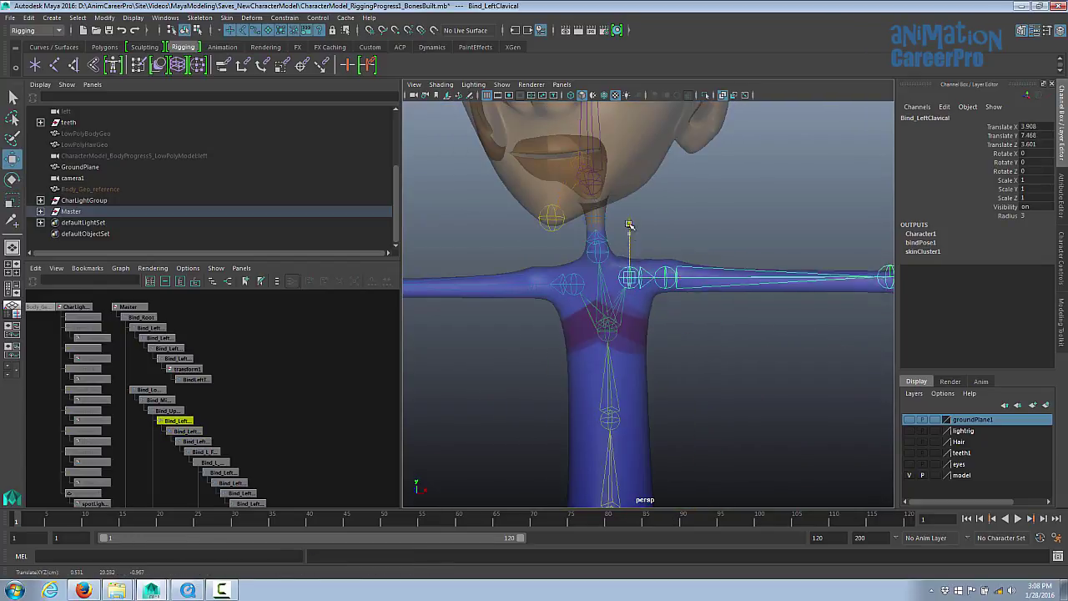
# Try moving the Bind_LeftClavical joint and rotating the Bind_LeftElbow joint to check how the left arm deforms
pyautogui.moveTo(631, 225); pyautogui.dragTo(631, 227)
pyautogui.moveTo(593, 317); pyautogui.dragTo(584, 321)
pyautogui.press('Down')
pyautogui.press('Down')
pyautogui.press('e')
pyautogui.press('6')
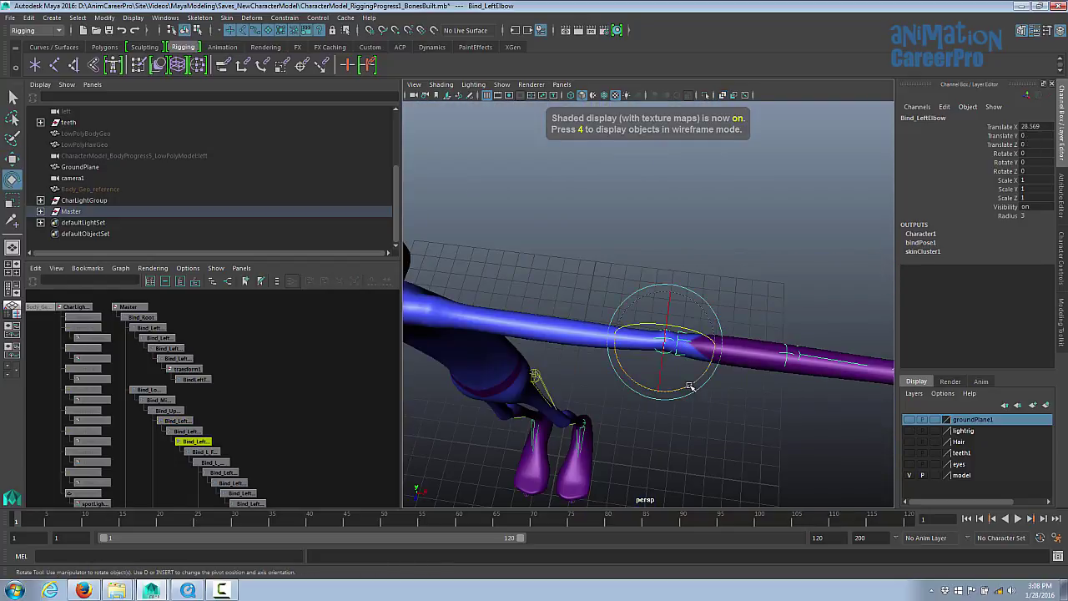
pyautogui.moveTo(691, 387); pyautogui.dragTo(715, 393)
pyautogui.keyDown('alt'); pyautogui.moveTo(715, 393); pyautogui.dragTo(726, 342, button='middle'); pyautogui.keyUp('alt')
pyautogui.keyDown('alt'); pyautogui.moveTo(727, 343); pyautogui.dragTo(759, 360); pyautogui.keyUp('alt')
# Try test rotations of the Bind_L_ForearmTwist joint around X and the Bind_L_Wrist joint around Z, and undo them
pyautogui.moveTo(634, 330); pyautogui.dragTo(667, 355)
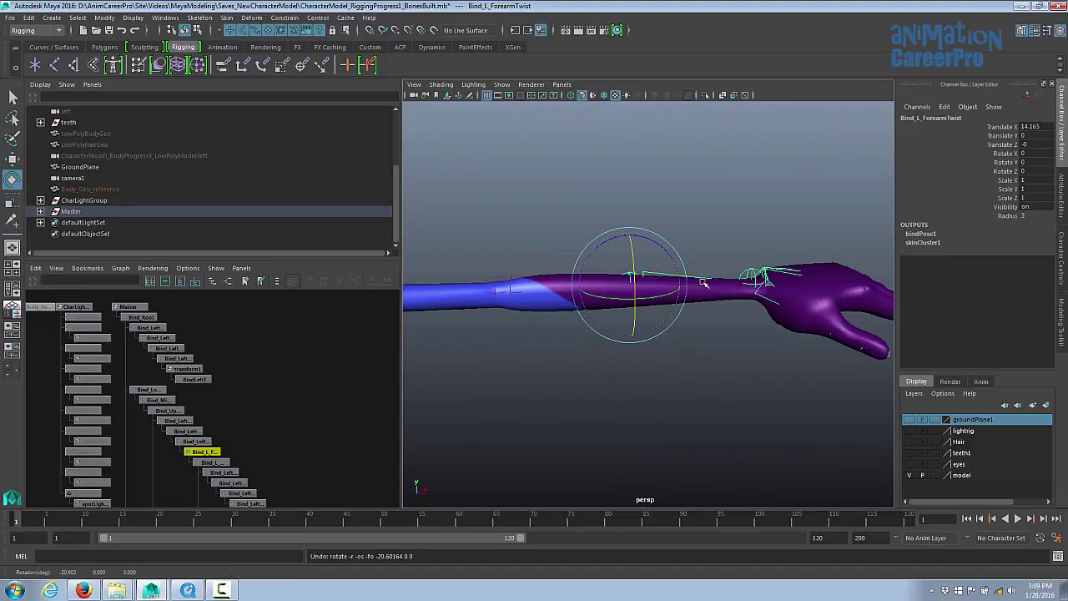
pyautogui.moveTo(636, 253); pyautogui.dragTo(688, 250)
pyautogui.keyDown('alt'); pyautogui.moveTo(714, 240); pyautogui.dragTo(503, 231); pyautogui.keyUp('alt')
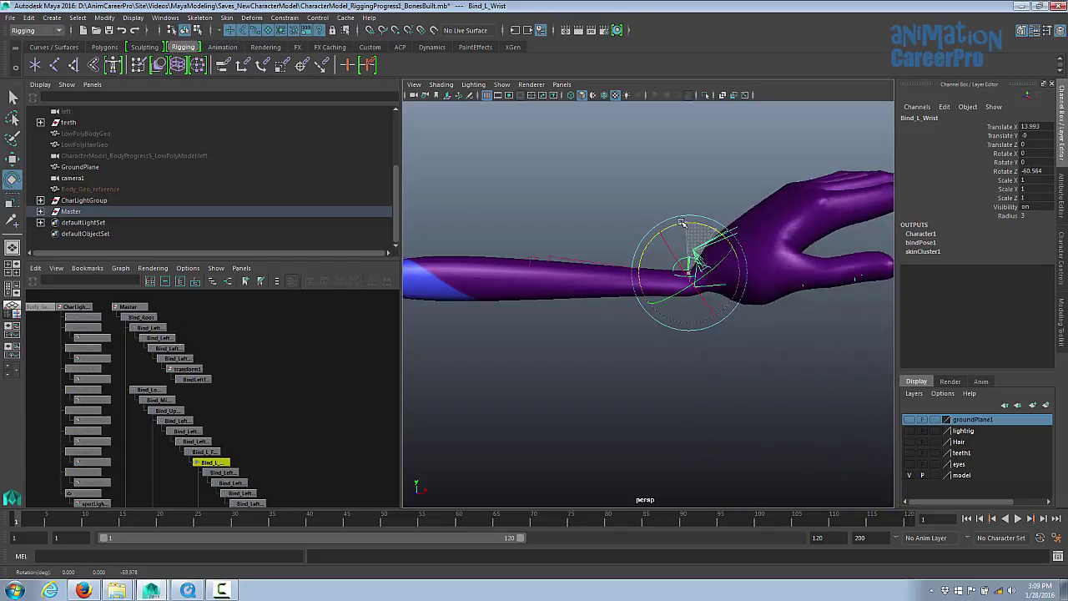
pyautogui.keyDown('alt'); pyautogui.moveTo(686, 255); pyautogui.dragTo(808, 261); pyautogui.keyUp('alt')
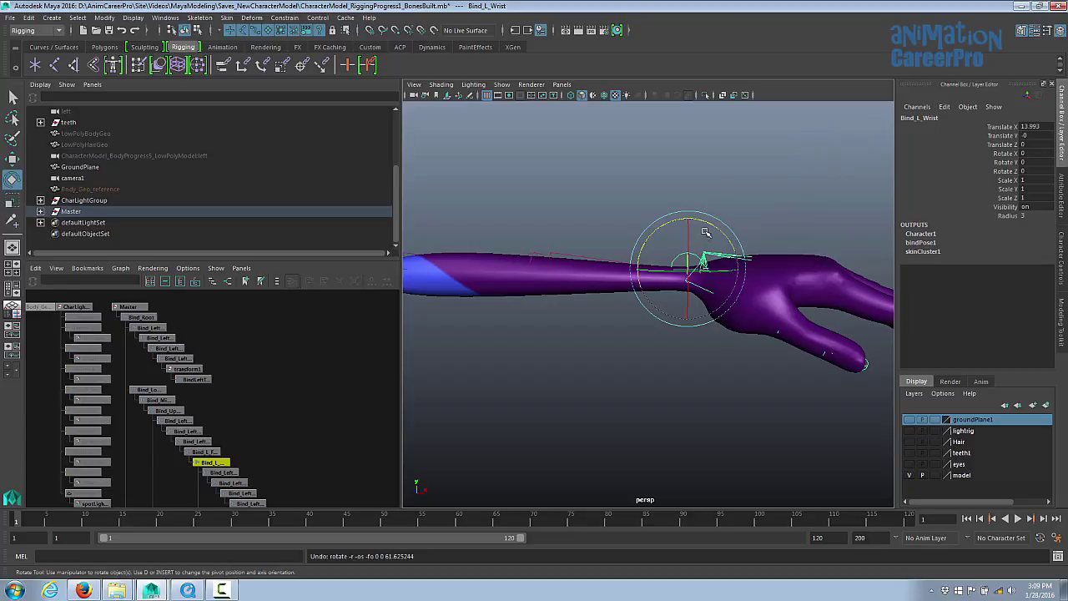
# Try test rotations of the Bind_MidSpine and Bind_LowerSpine joints, bending the lower spine about 28 degrees around X, and undo them
pyautogui.keyDown('alt'); pyautogui.moveTo(703, 260); pyautogui.dragTo(742, 307); pyautogui.keyUp('alt')
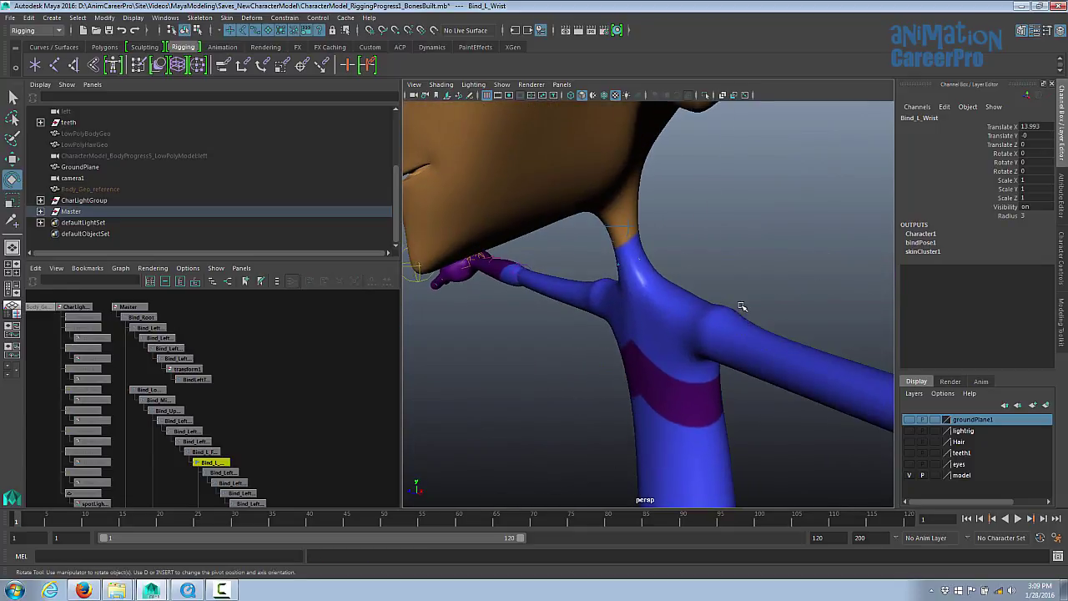
pyautogui.press('4')
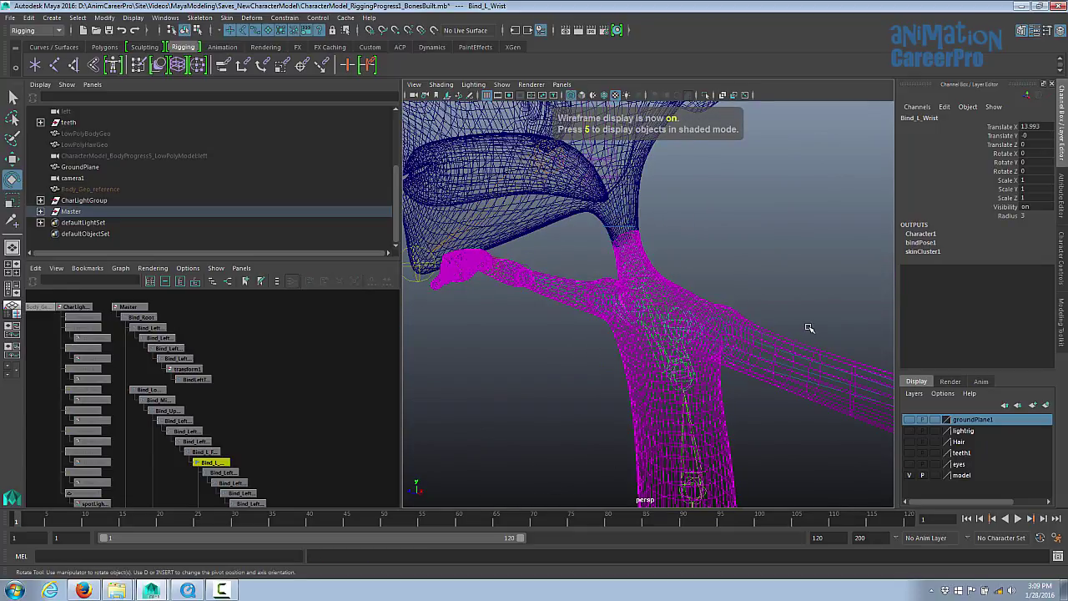
pyautogui.keyDown('alt'); pyautogui.moveTo(808, 328); pyautogui.dragTo(730, 295); pyautogui.keyUp('alt')
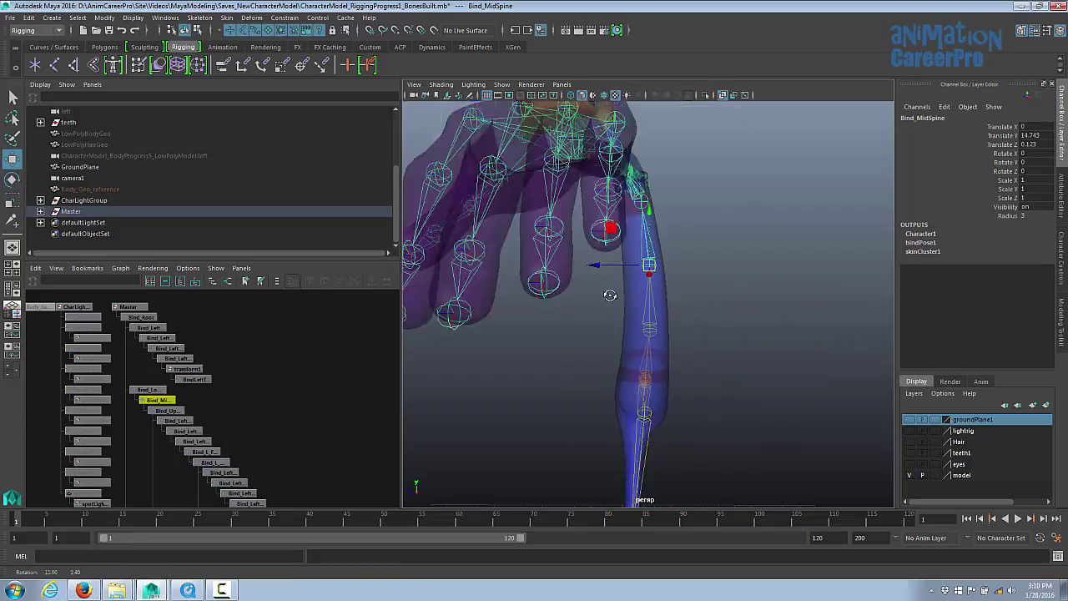
pyautogui.press('e')
pyautogui.keyDown('alt'); pyautogui.moveTo(610, 295); pyautogui.dragTo(668, 285); pyautogui.keyUp('alt')
pyautogui.moveTo(606, 237)
pyautogui.mouseDown()
pyautogui.moveTo(651, 236)
pyautogui.moveTo(603, 252)
pyautogui.mouseUp()
pyautogui.press('q')
pyautogui.click(645, 335)
pyautogui.press('e')
pyautogui.moveTo(612, 295); pyautogui.dragTo(636, 290)
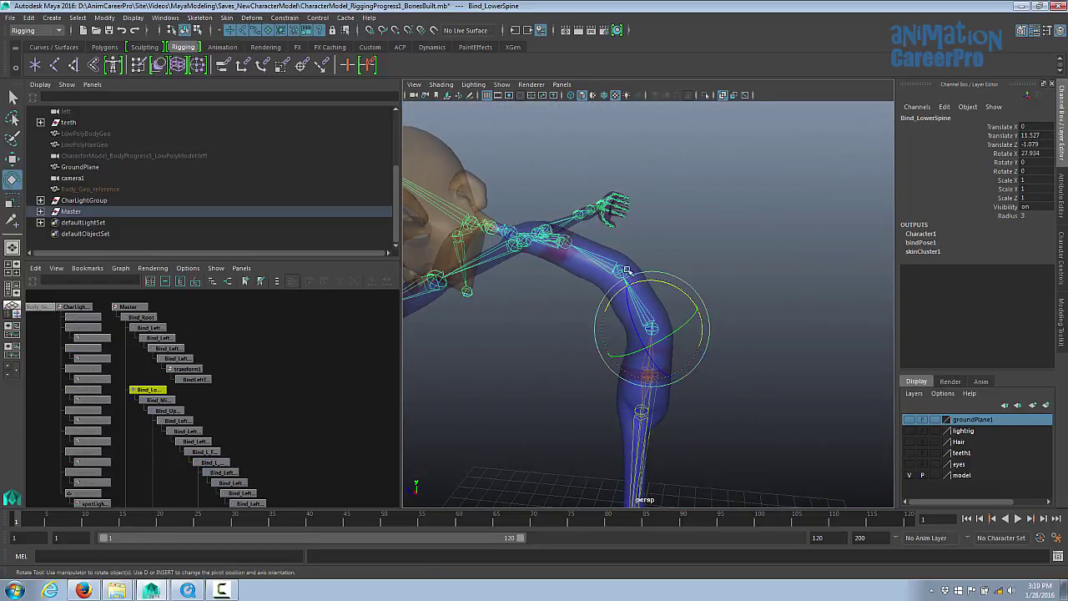
pyautogui.hotkey('ctrl', 'z')
pyautogui.hotkey('ctrl', 'z')
# Try rotating the upper spine joint in two different views to check the chest deformation, and undo the rotations
pyautogui.keyDown('alt'); pyautogui.moveTo(651, 334); pyautogui.dragTo(768, 330); pyautogui.keyUp('alt')
pyautogui.click(632, 199)
pyautogui.moveTo(683, 200); pyautogui.dragTo(666, 157)
pyautogui.hotkey('ctrl', 'z')
pyautogui.keyDown('alt'); pyautogui.moveTo(707, 227); pyautogui.dragTo(572, 231); pyautogui.keyUp('alt')
pyautogui.moveTo(691, 227); pyautogui.dragTo(785, 250)
pyautogui.hotkey('ctrl', 'z')
pyautogui.hotkey('ctrl', 'z')
# Rotate the Bind_BaseNeck joint about 27 degrees around X to test the base of the neck, and undo it
pyautogui.keyDown('alt'); pyautogui.moveTo(622, 284); pyautogui.dragTo(670, 286, button='right'); pyautogui.keyUp('alt')
pyautogui.keyDown('alt'); pyautogui.moveTo(670, 286); pyautogui.dragTo(662, 337, button='middle'); pyautogui.keyUp('alt')
pyautogui.keyDown('alt'); pyautogui.moveTo(660, 337); pyautogui.dragTo(673, 237); pyautogui.keyUp('alt')
pyautogui.click(671, 272)
pyautogui.hotkey('ctrl', 'z')
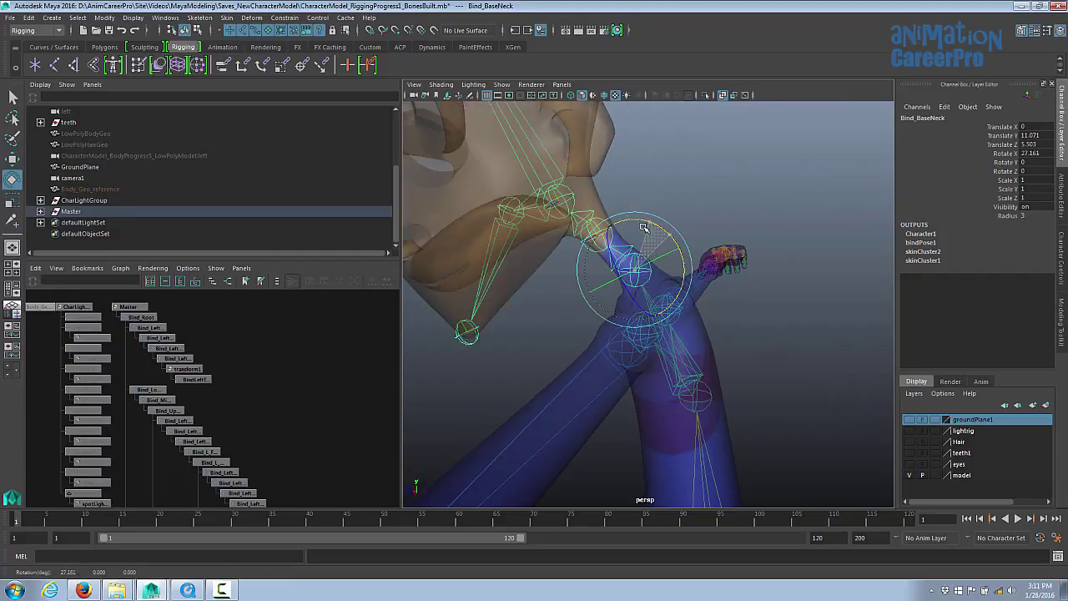
# Try tilting the Bind_MidNeck joint about 23 degrees around Z to check the neck deformation
pyautogui.press('Down')
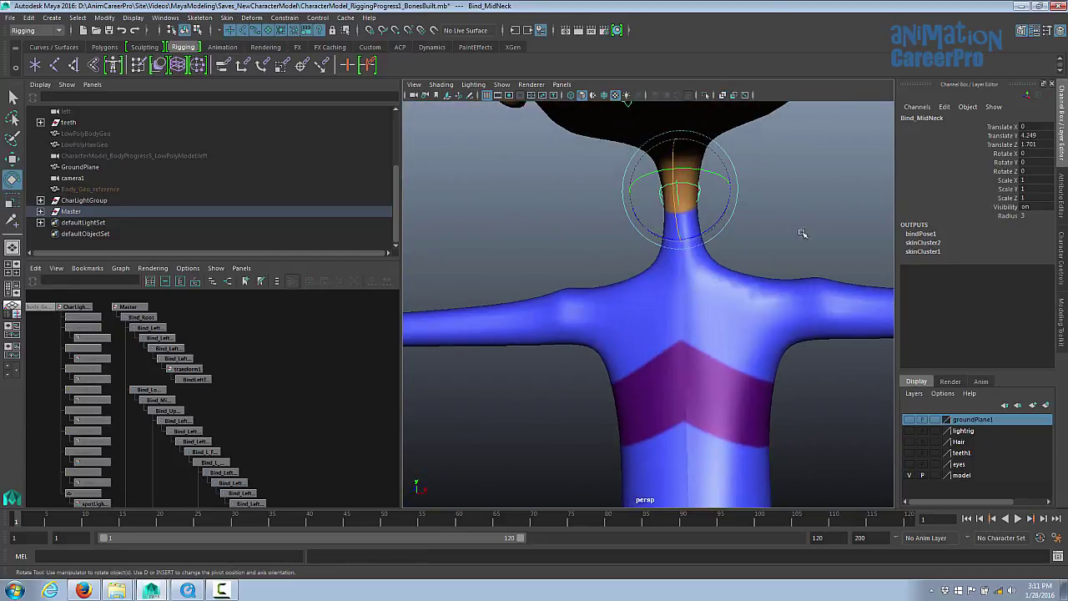
pyautogui.moveTo(724, 163); pyautogui.dragTo(722, 179)
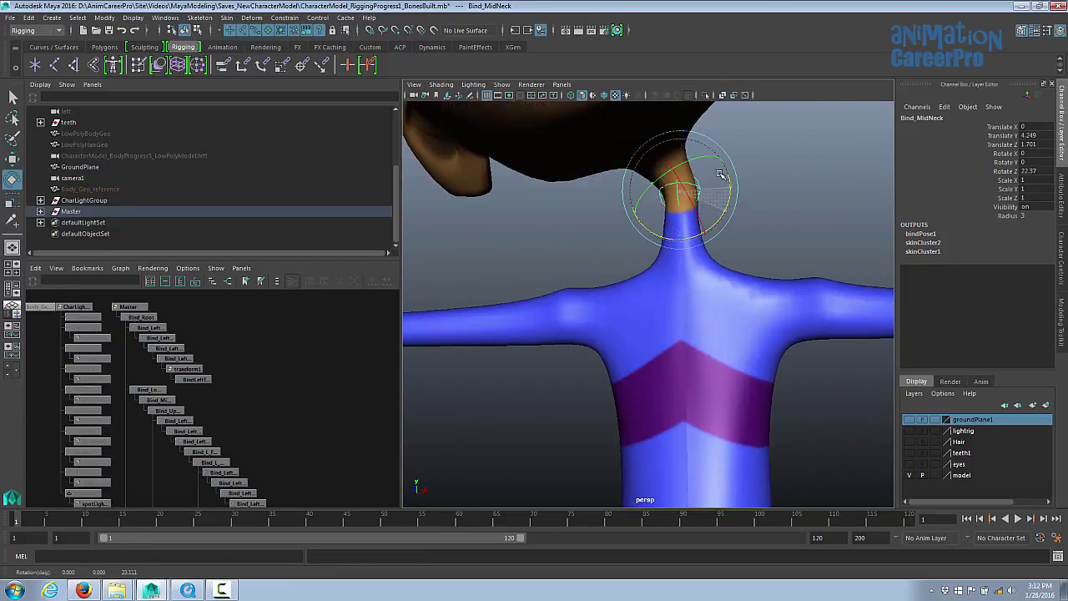
pyautogui.keyDown('alt'); pyautogui.moveTo(728, 201); pyautogui.dragTo(759, 226, button='right'); pyautogui.keyUp('alt')
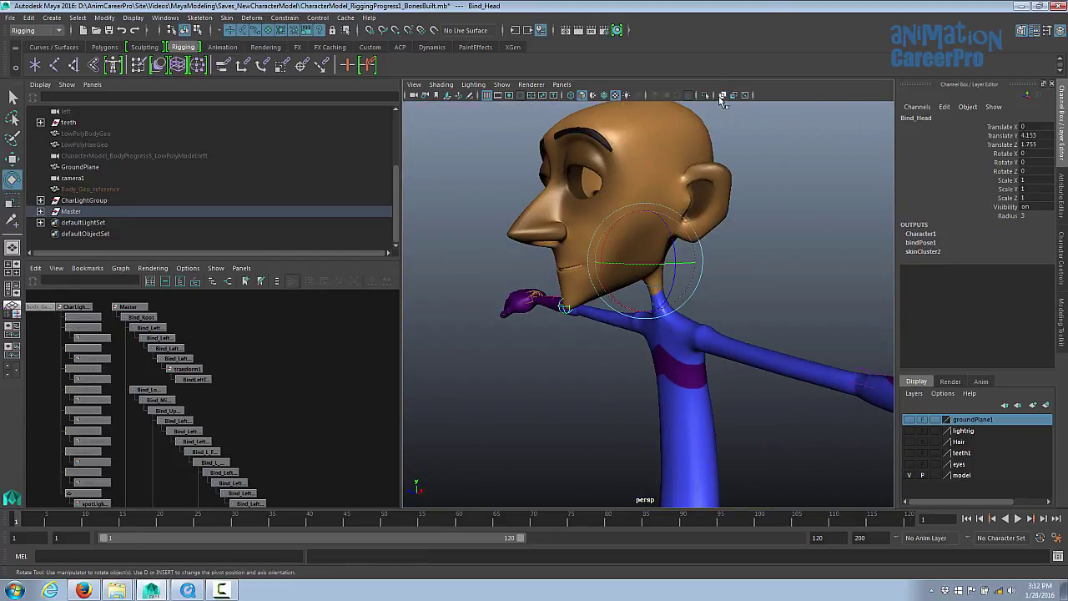
# Try small test rotations of the Bind_Head joint around Z to check the head deformation, and undo them
pyautogui.click(723, 95)
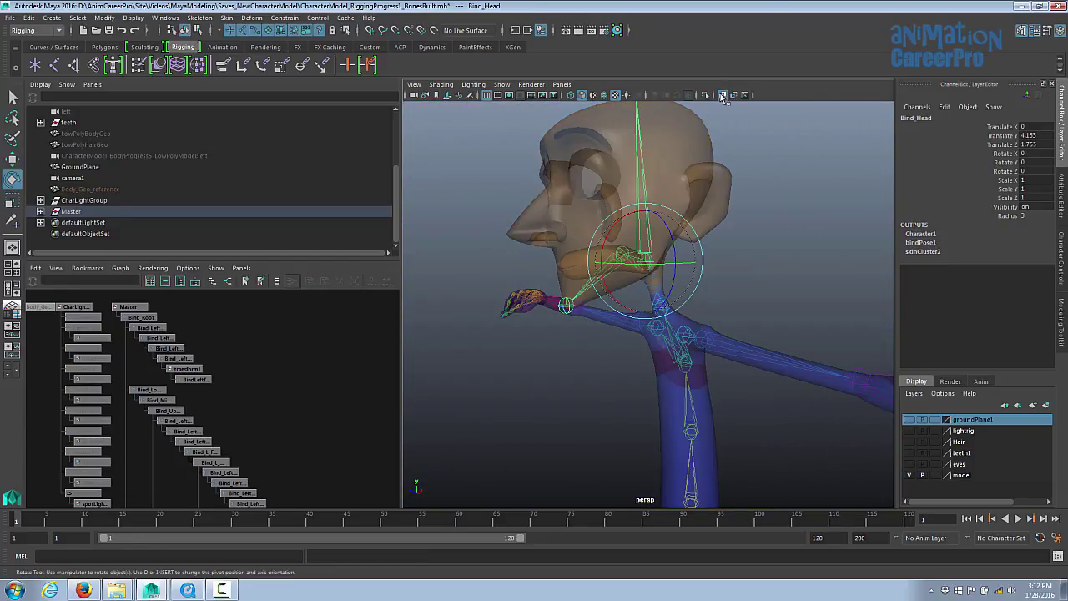
pyautogui.keyDown('alt'); pyautogui.moveTo(657, 247); pyautogui.dragTo(686, 246); pyautogui.keyUp('alt')
pyautogui.click(722, 95)
pyautogui.keyDown('alt'); pyautogui.moveTo(628, 280); pyautogui.dragTo(653, 283); pyautogui.keyUp('alt')
pyautogui.hotkey('ctrl', 'z')
pyautogui.moveTo(676, 241)
pyautogui.mouseDown()
pyautogui.moveTo(676, 252)
pyautogui.moveTo(665, 226)
pyautogui.mouseUp()
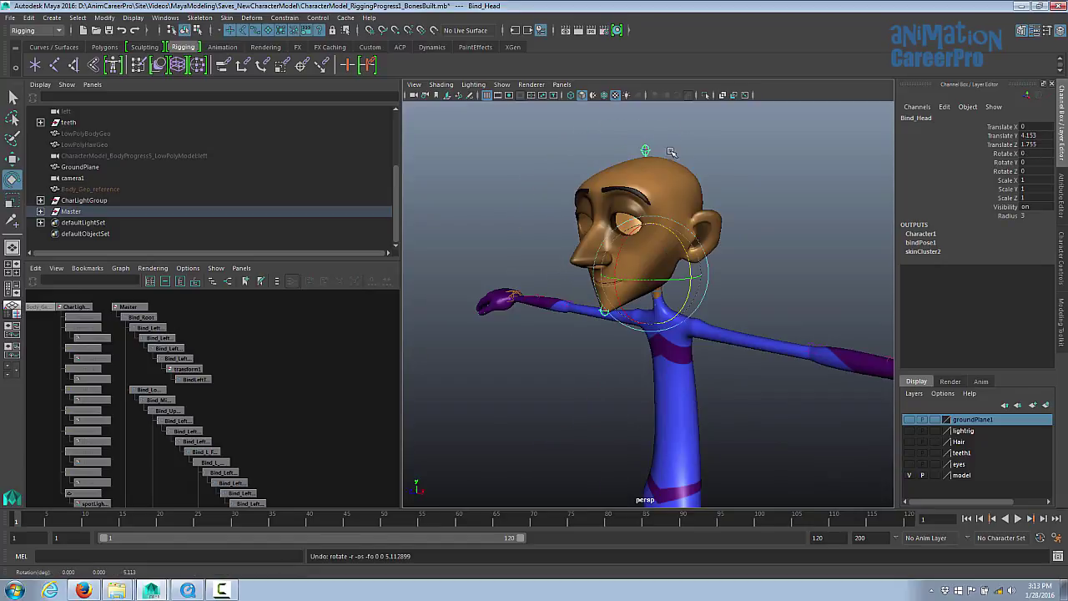
pyautogui.keyDown('alt'); pyautogui.moveTo(667, 150); pyautogui.dragTo(710, 197); pyautogui.keyUp('alt')
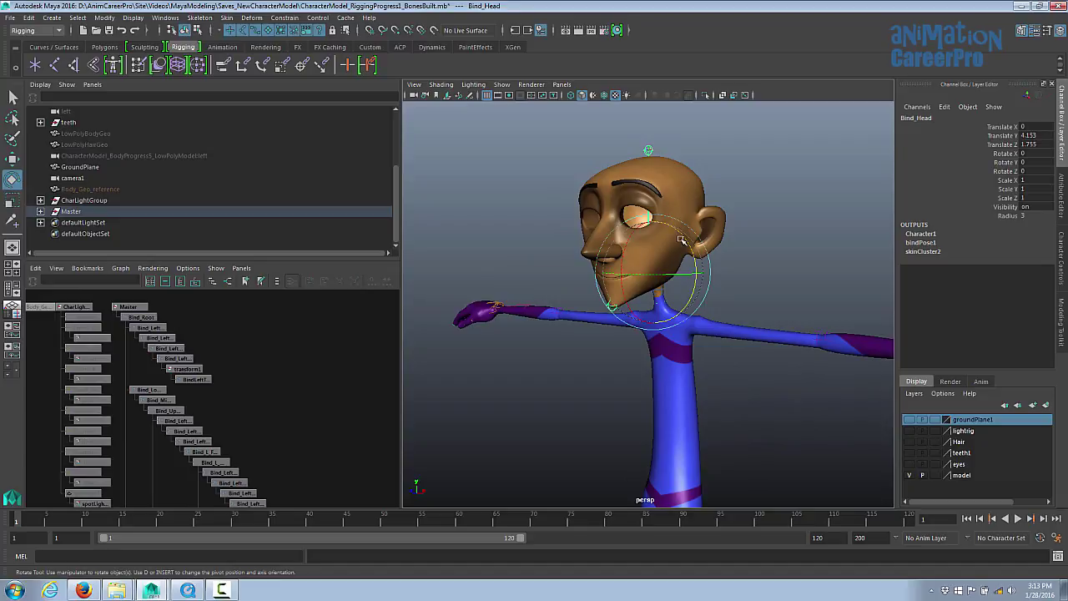
pyautogui.moveTo(684, 238)
pyautogui.mouseDown()
pyautogui.moveTo(682, 227)
pyautogui.moveTo(693, 248)
pyautogui.moveTo(687, 239)
pyautogui.mouseUp()
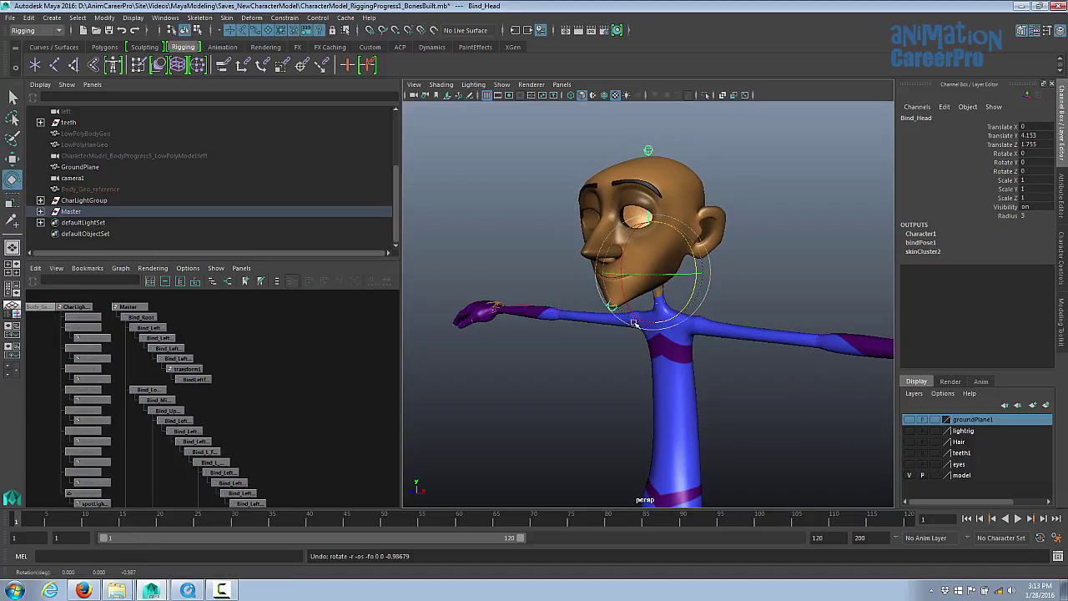
# Rotate the Bind_Jaw joint back and forth around Z, to about -12 degrees, to test the jaw deformation
pyautogui.click(583, 294)
pyautogui.click(609, 309)
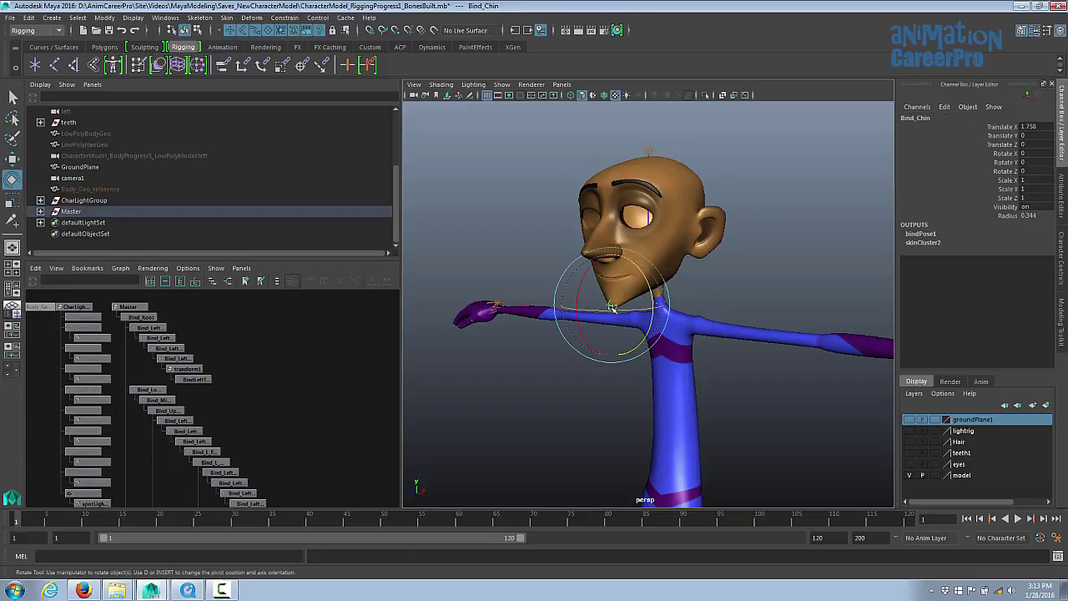
pyautogui.keyDown('alt'); pyautogui.moveTo(628, 310); pyautogui.dragTo(706, 309); pyautogui.keyUp('alt')
pyautogui.keyDown('alt'); pyautogui.moveTo(706, 309); pyautogui.dragTo(742, 311, button='right'); pyautogui.keyUp('alt')
pyautogui.keyDown('alt'); pyautogui.moveTo(743, 310); pyautogui.dragTo(661, 312); pyautogui.keyUp('alt')
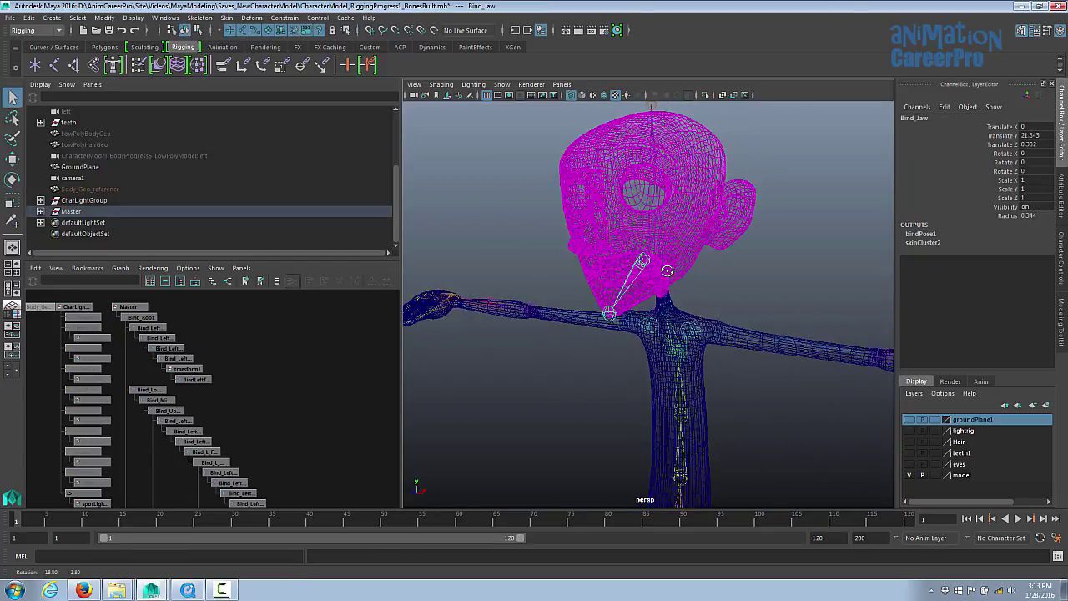
pyautogui.keyDown('alt'); pyautogui.moveTo(626, 288); pyautogui.dragTo(640, 276); pyautogui.keyUp('alt')
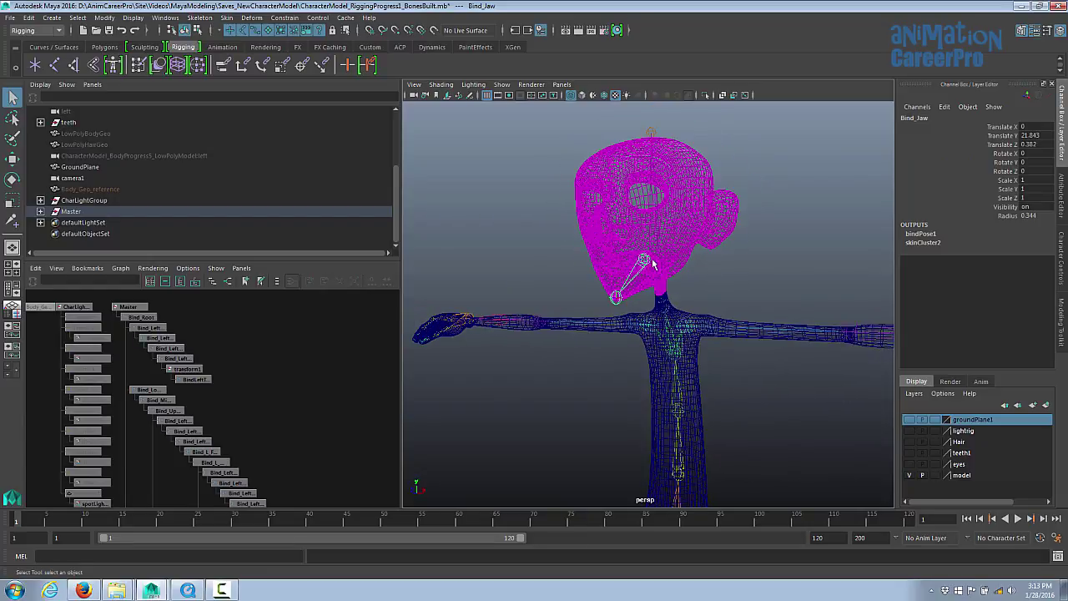
pyautogui.press('5')
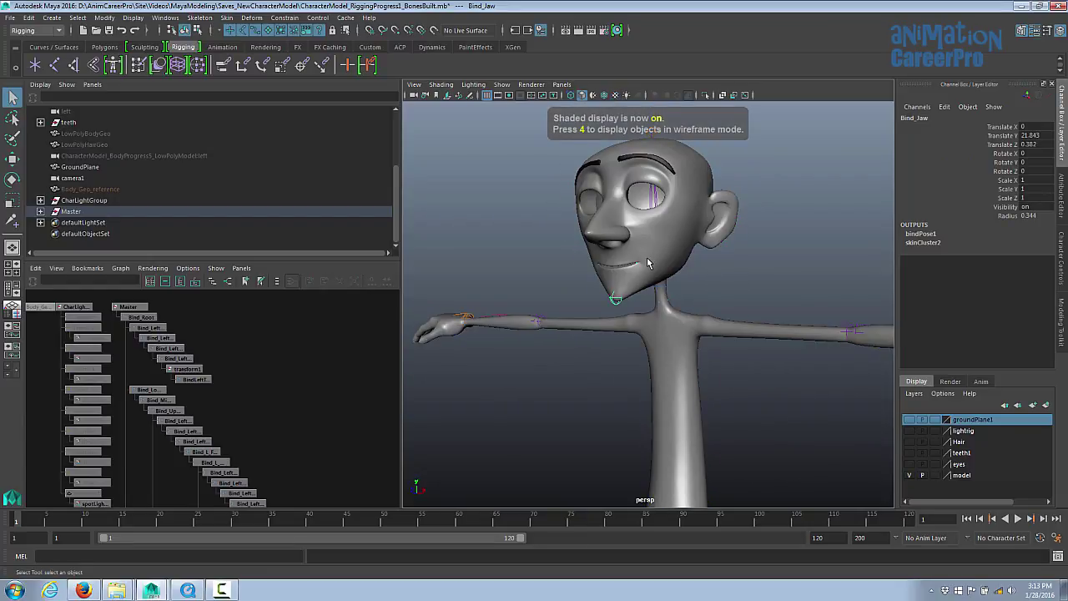
pyautogui.keyDown('alt'); pyautogui.moveTo(684, 266); pyautogui.dragTo(722, 280); pyautogui.keyUp('alt')
pyautogui.press('e')
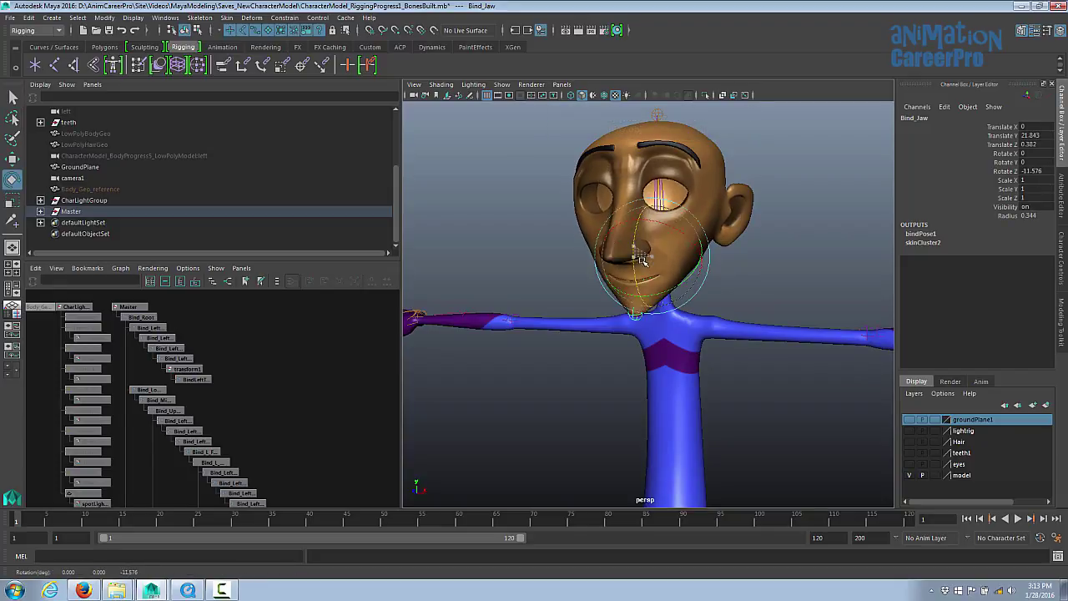
pyautogui.moveTo(641, 248); pyautogui.dragTo(639, 243)
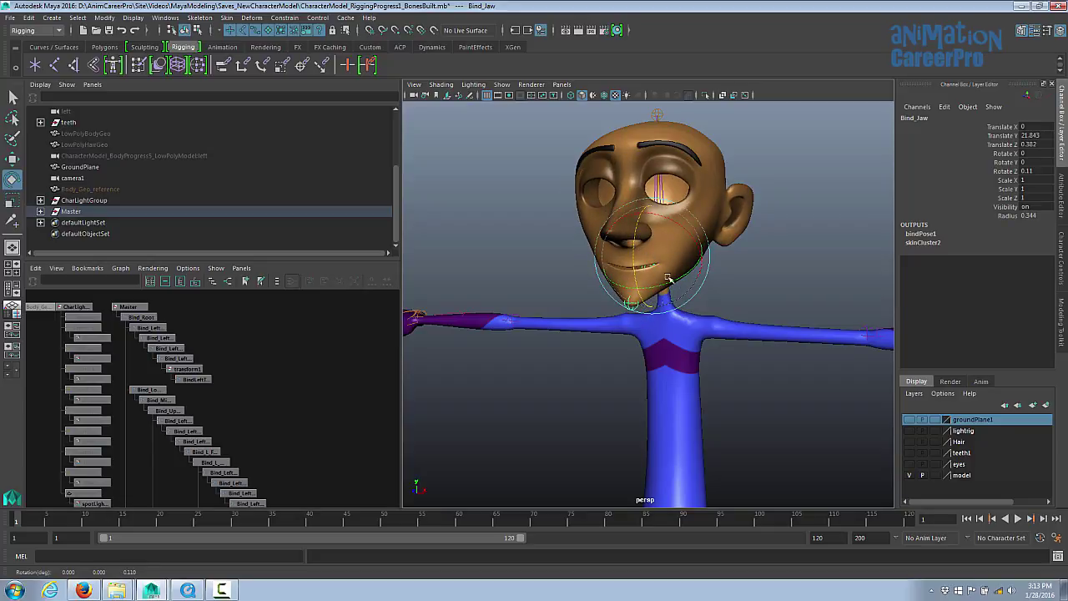
# Try another rotation of the jaw joint while viewing the head from the side, and undo it
pyautogui.keyDown('alt'); pyautogui.moveTo(655, 249); pyautogui.dragTo(620, 238); pyautogui.keyUp('alt')
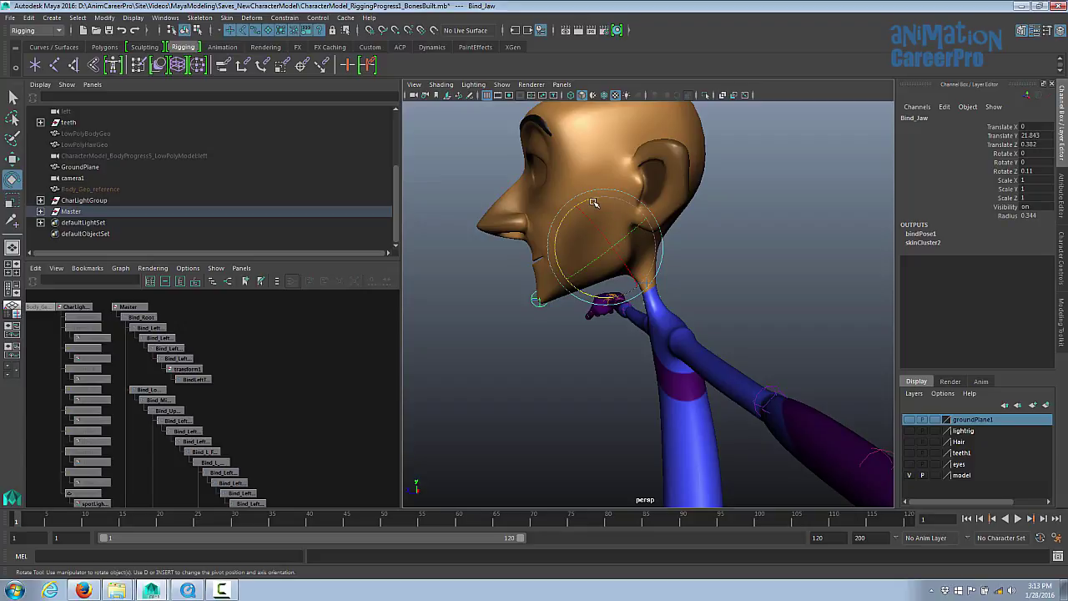
pyautogui.moveTo(559, 224); pyautogui.dragTo(591, 249)
pyautogui.keyDown('alt'); pyautogui.moveTo(532, 274); pyautogui.dragTo(715, 270); pyautogui.keyUp('alt')
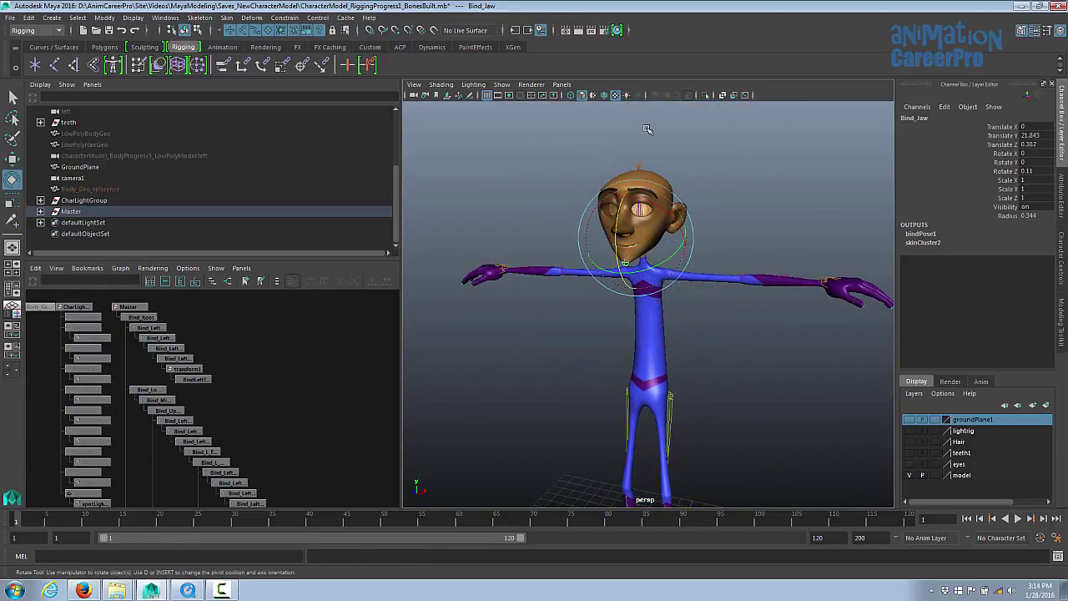
# Turn on X-ray display and try selecting the Bind_Root joint together with the body and head meshes
pyautogui.click(723, 95)
pyautogui.press('q')
pyautogui.click(645, 328)
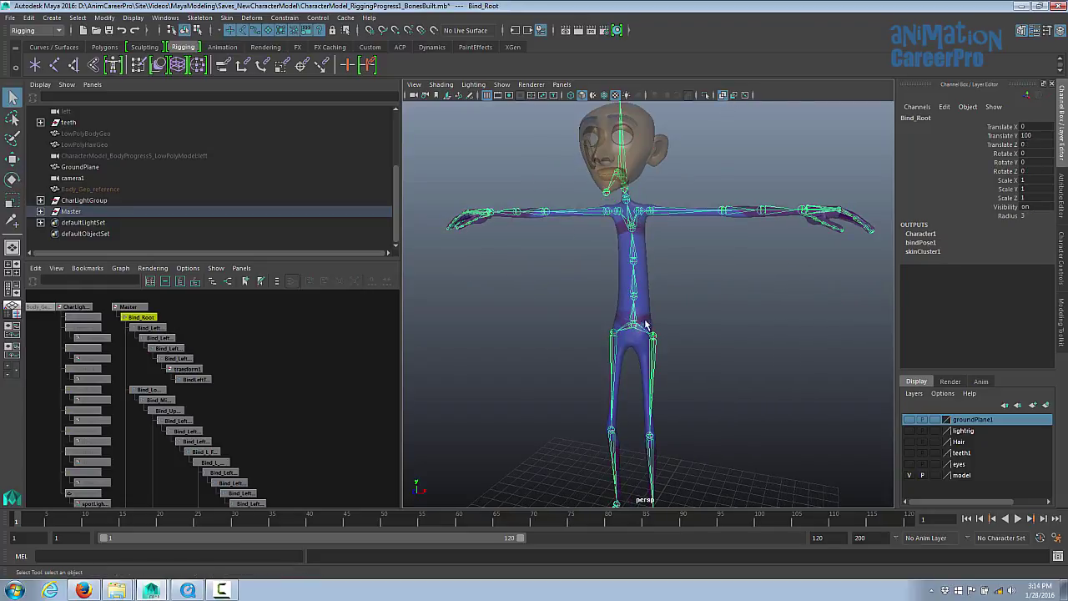
pyautogui.keyDown('alt'); pyautogui.moveTo(721, 286); pyautogui.dragTo(650, 378); pyautogui.keyUp('alt')
pyautogui.click(652, 253)
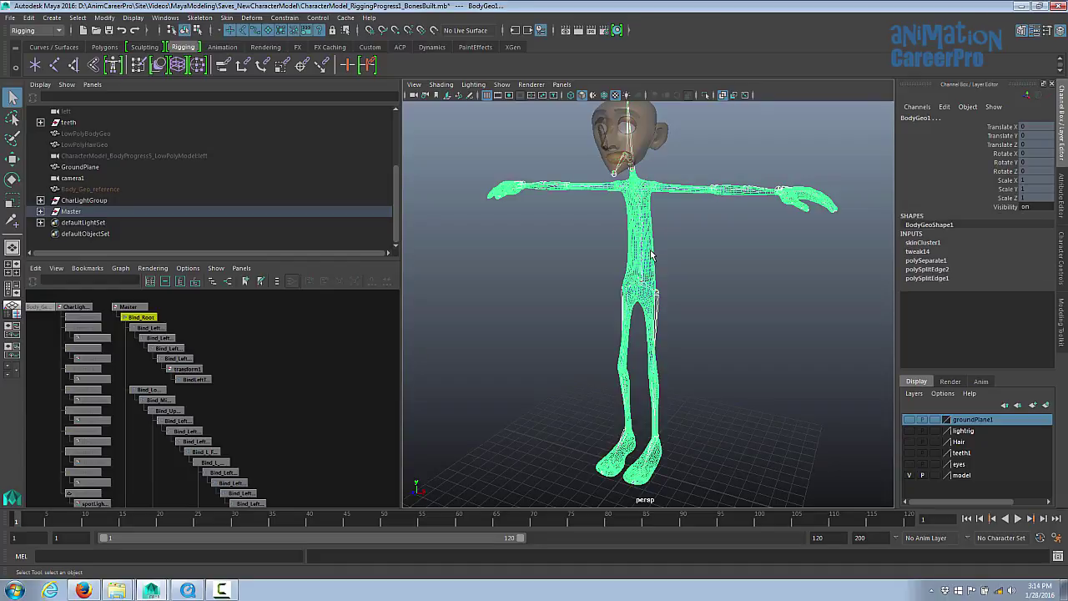
pyautogui.keyDown('shift'); pyautogui.click(661, 143); pyautogui.keyUp('shift')
pyautogui.click(666, 262)
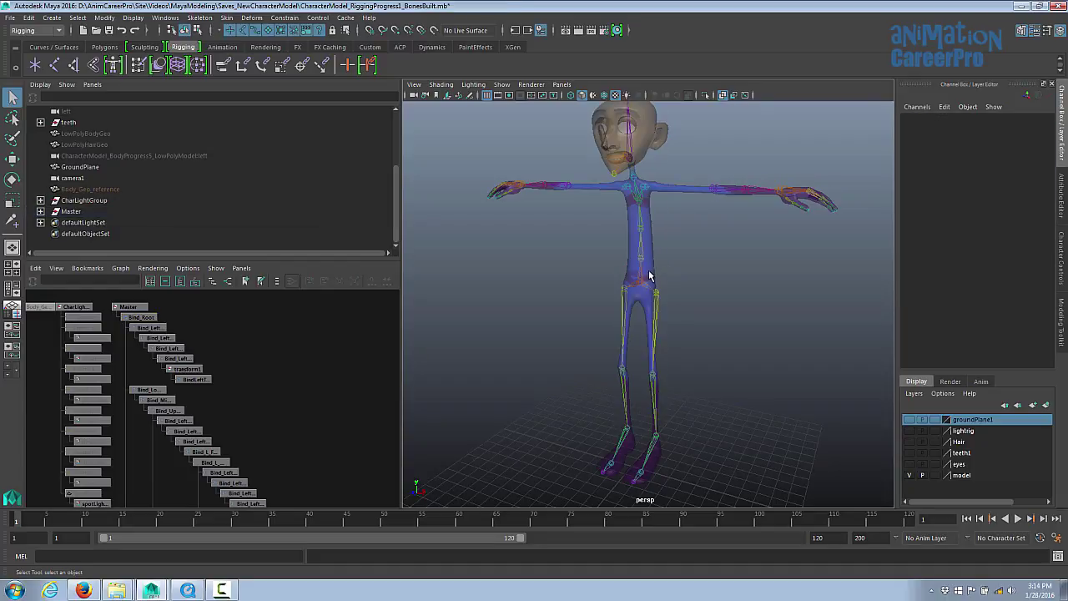
# Unbind the body and head meshes from the Bind_Root skeleton with Delete history and Remove joint colors enabled
pyautogui.click(643, 287)
pyautogui.keyDown('shift'); pyautogui.click(651, 253); pyautogui.keyUp('shift')
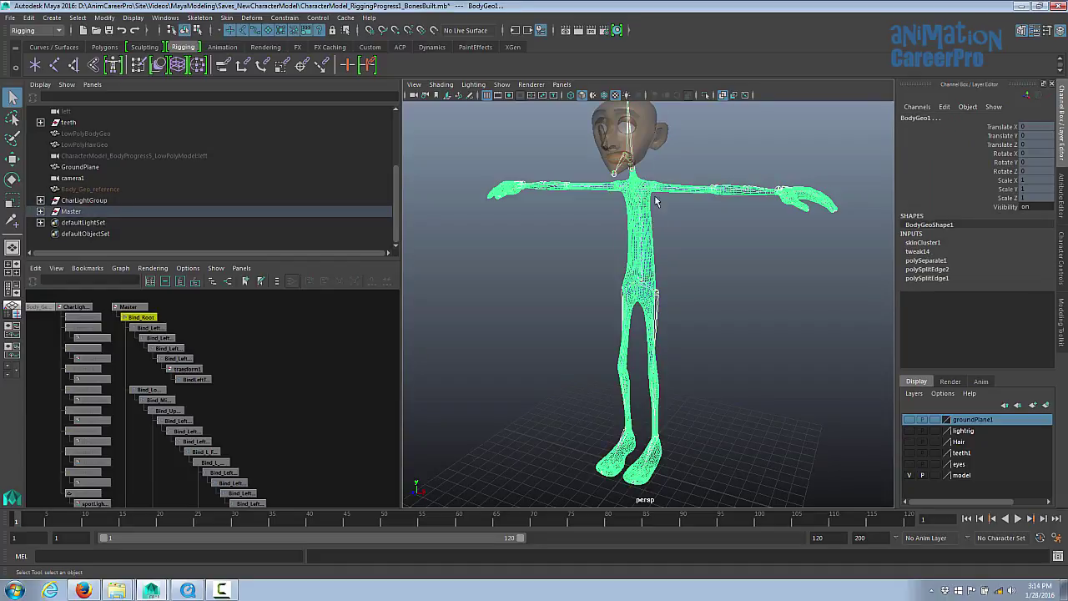
pyautogui.keyDown('shift'); pyautogui.click(644, 147); pyautogui.keyUp('shift')
pyautogui.click(226, 17)
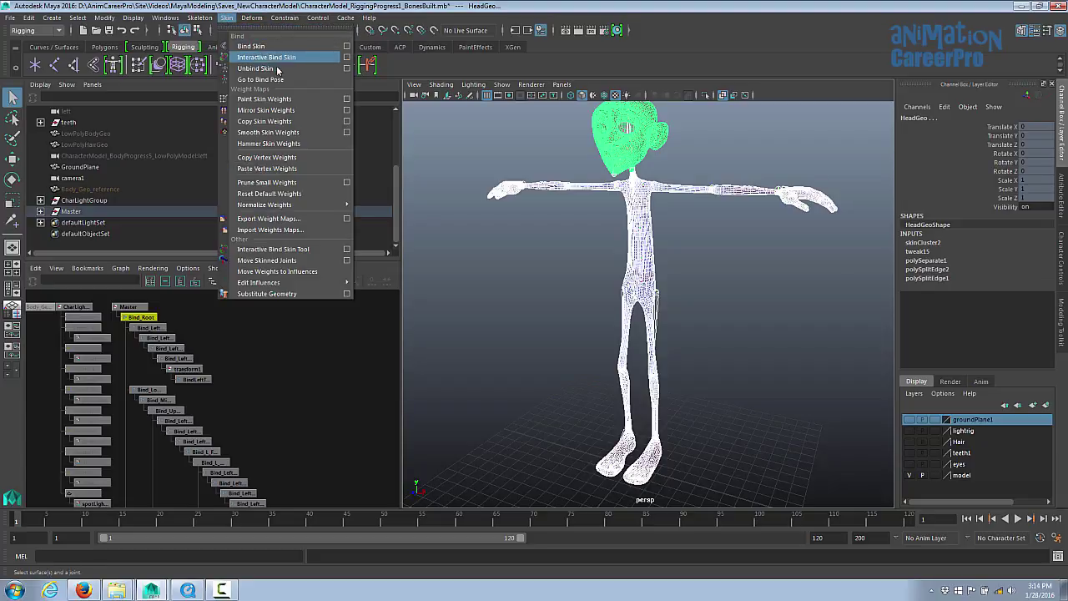
pyautogui.click(346, 70)
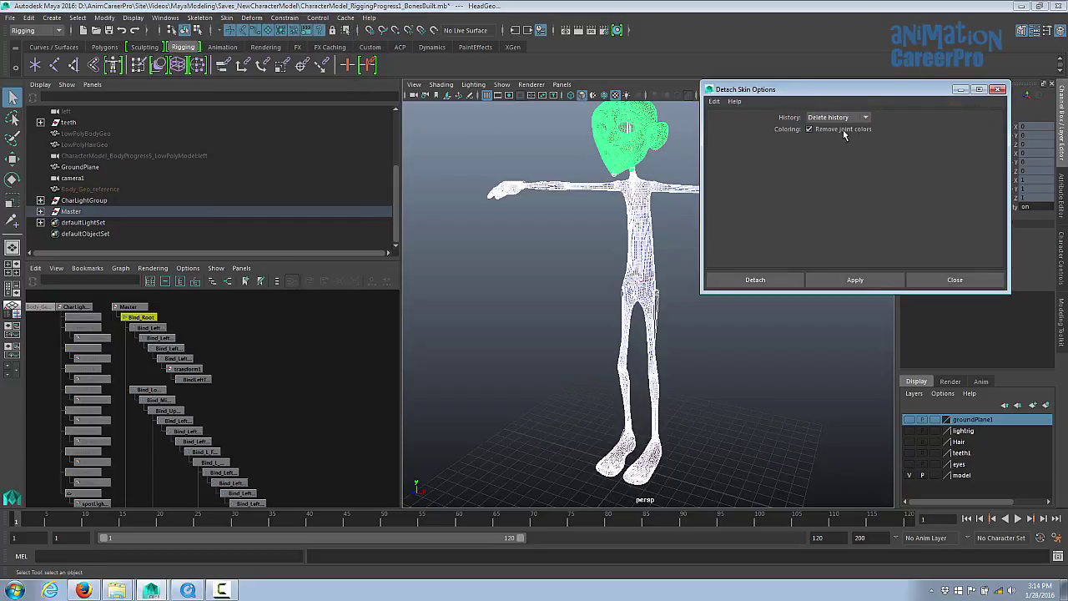
pyautogui.click(765, 280)
# Try rotating the Bind_LeftUpLeg joint to check that the leg mesh is detached, and undo the rotation
pyautogui.click(668, 341)
pyautogui.press('e')
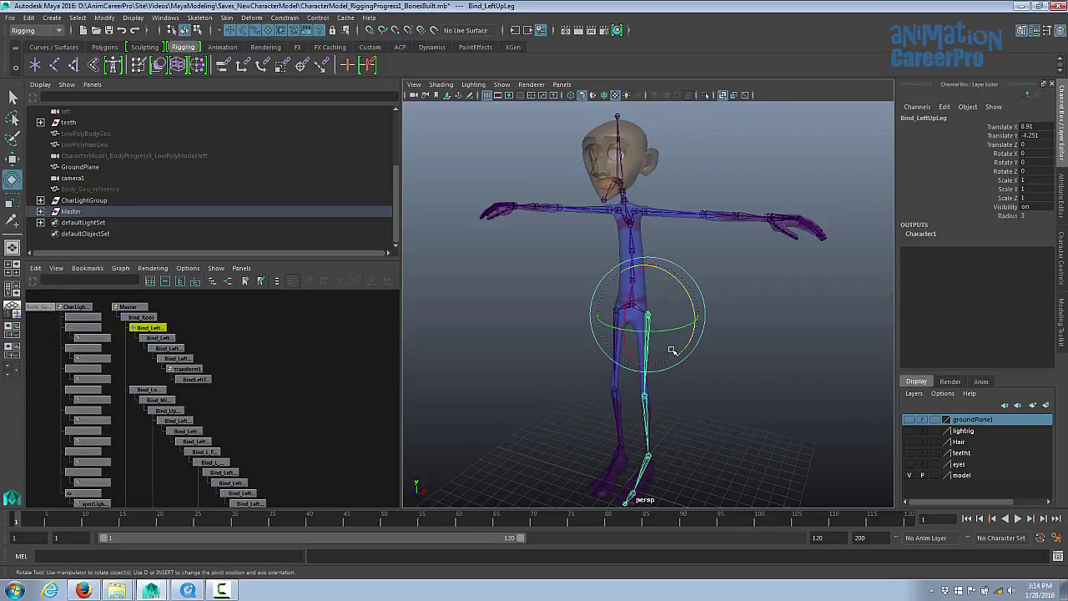
pyautogui.moveTo(692, 303); pyautogui.dragTo(675, 276)
pyautogui.hotkey('ctrl', 'z')
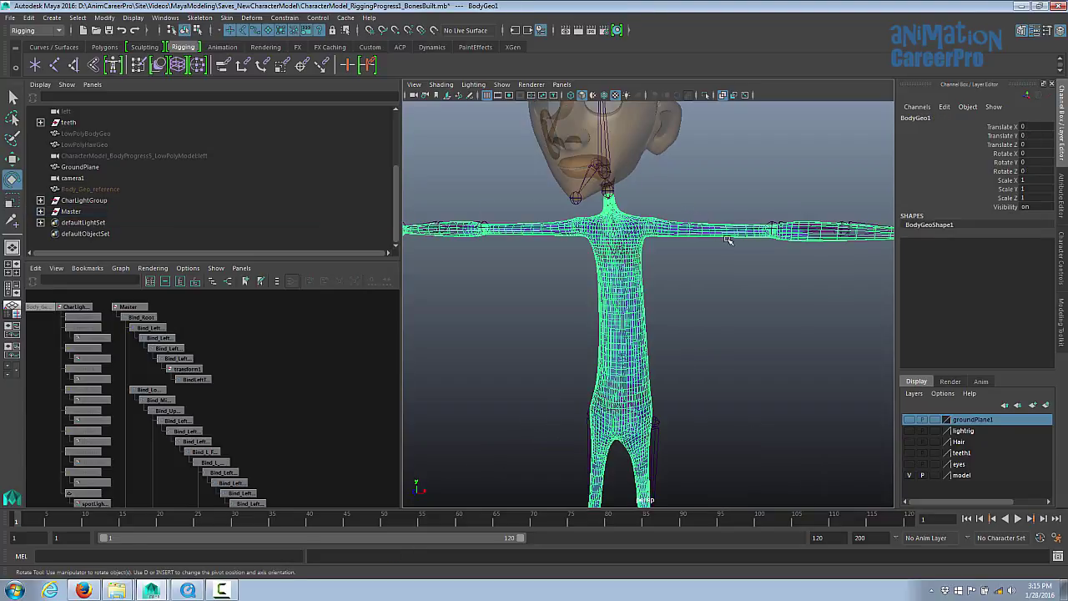
# Raise the left foot joint at the ankle to a Translate Y of about 40.51, leaving its child joints in place
pyautogui.keyDown('alt'); pyautogui.moveTo(778, 222); pyautogui.dragTo(780, 200, button='middle'); pyautogui.keyUp('alt')
pyautogui.keyDown('alt'); pyautogui.moveTo(779, 201); pyautogui.dragTo(815, 241); pyautogui.keyUp('alt')
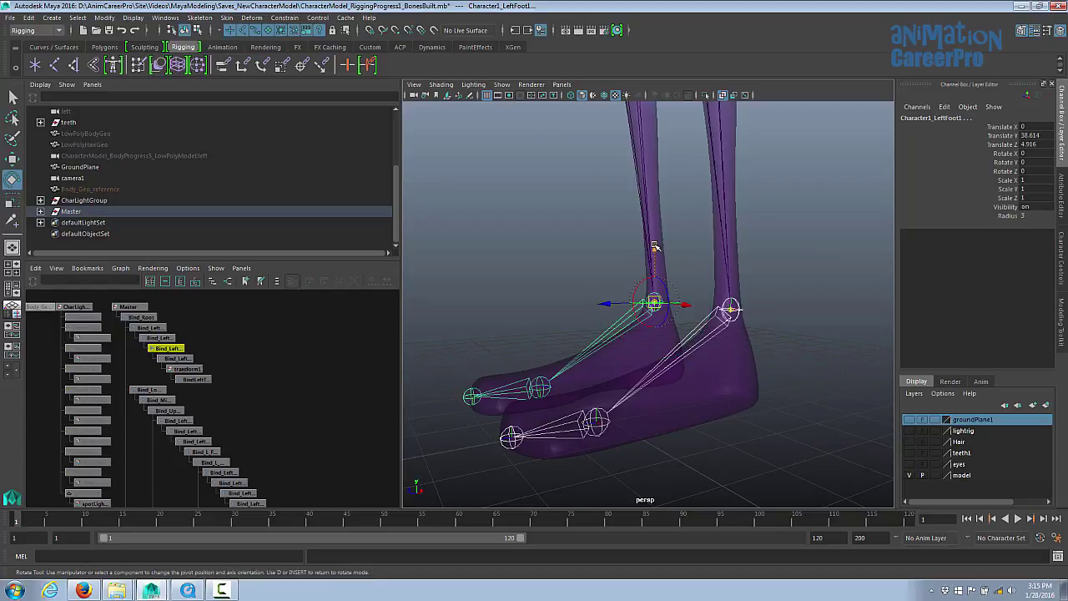
pyautogui.moveTo(655, 248); pyautogui.dragTo(656, 257)
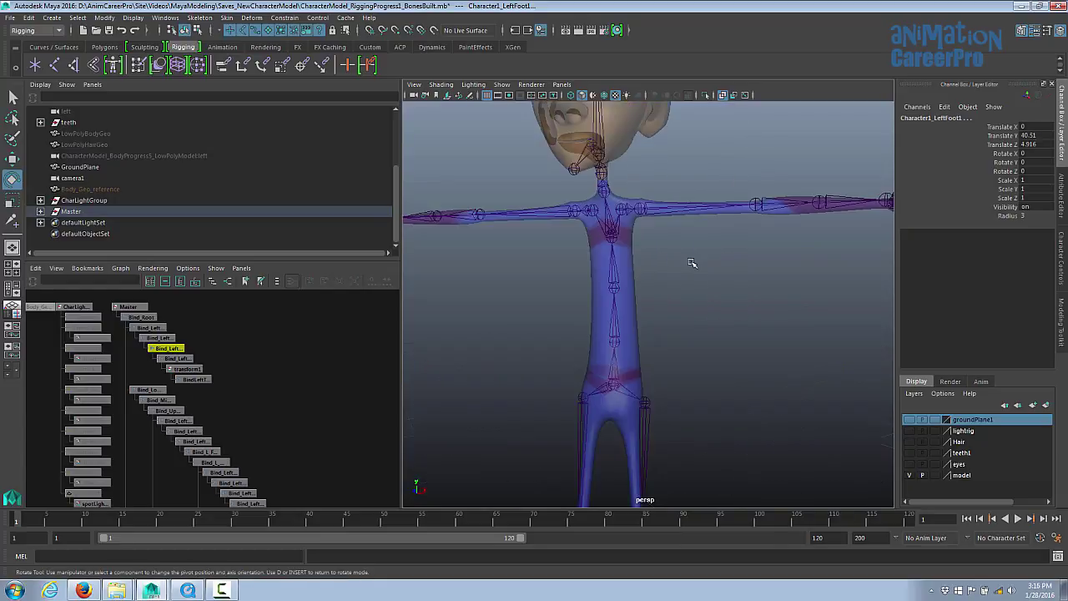
# Delete the Bind_RightClavical joint together with the whole right arm chain
pyautogui.keyDown('alt'); pyautogui.moveTo(692, 262); pyautogui.dragTo(723, 343, button='middle'); pyautogui.keyUp('alt')
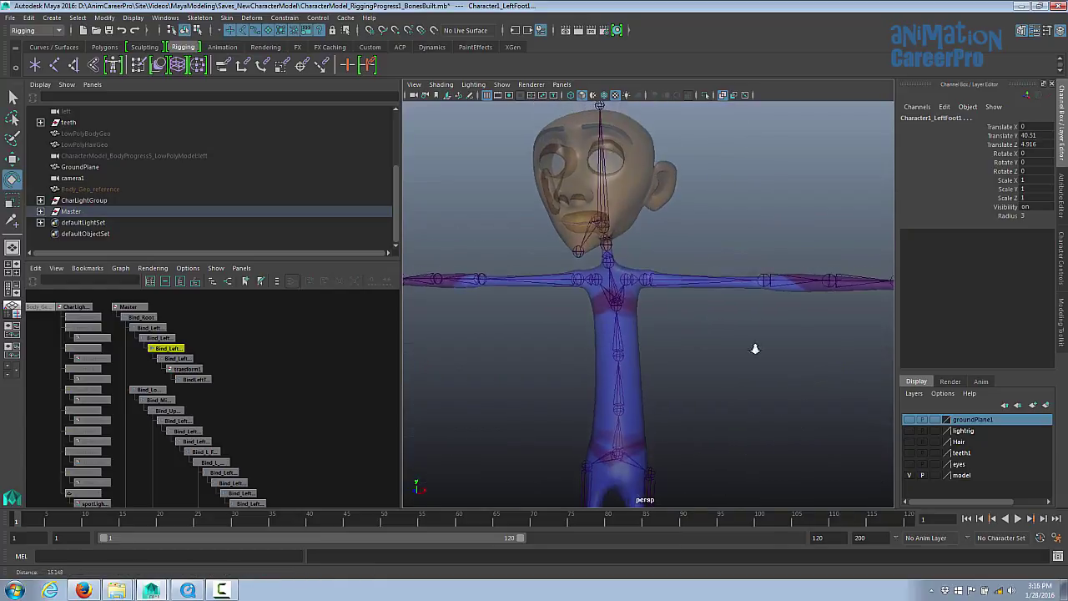
pyautogui.keyDown('alt'); pyautogui.moveTo(723, 343); pyautogui.dragTo(834, 353, button='right'); pyautogui.keyUp('alt')
pyautogui.keyDown('alt'); pyautogui.moveTo(708, 303); pyautogui.dragTo(864, 326, button='right'); pyautogui.keyUp('alt')
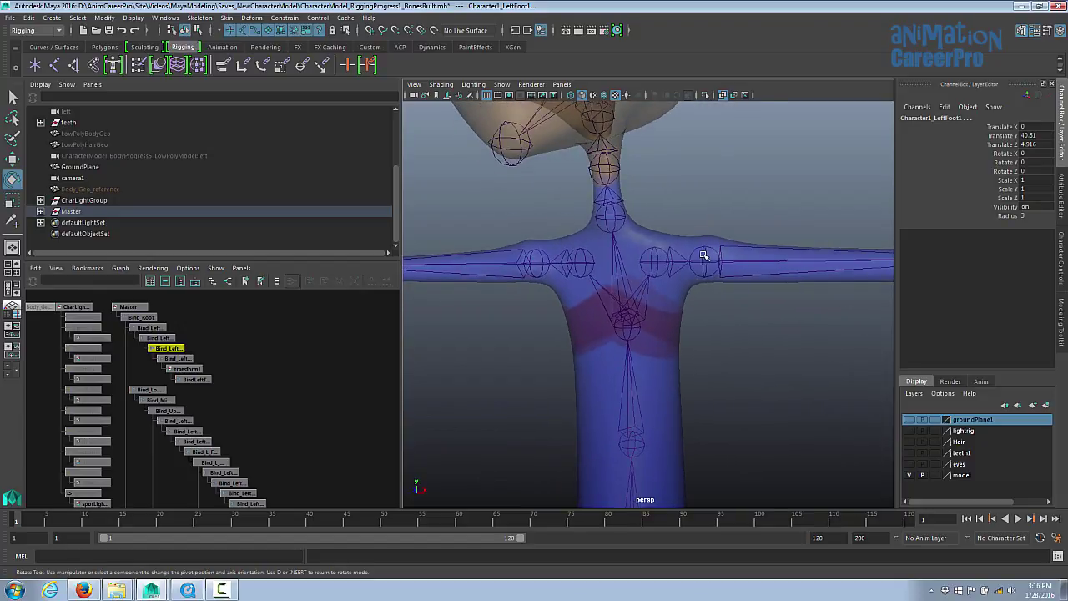
pyautogui.moveTo(683, 255)
pyautogui.keyDown('alt'); pyautogui.mouseDown()
pyautogui.moveTo(730, 288)
pyautogui.moveTo(680, 277)
pyautogui.moveTo(688, 274)
pyautogui.mouseUp(); pyautogui.keyUp('alt')
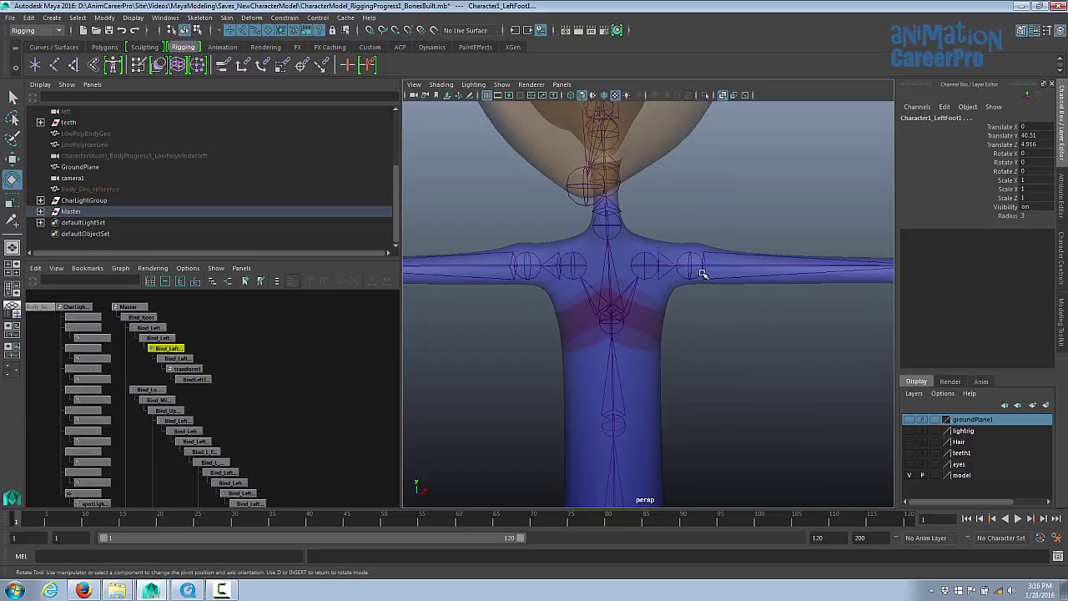
pyautogui.keyDown('alt'); pyautogui.moveTo(767, 271); pyautogui.dragTo(784, 285, button='right'); pyautogui.keyUp('alt')
pyautogui.click(646, 272)
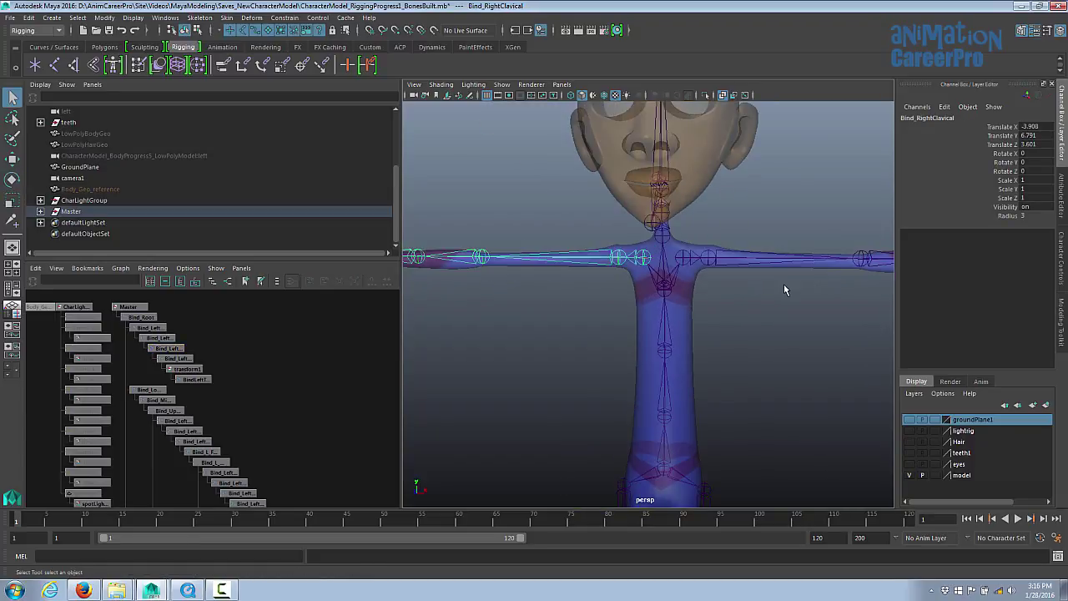
pyautogui.click(430, 265)
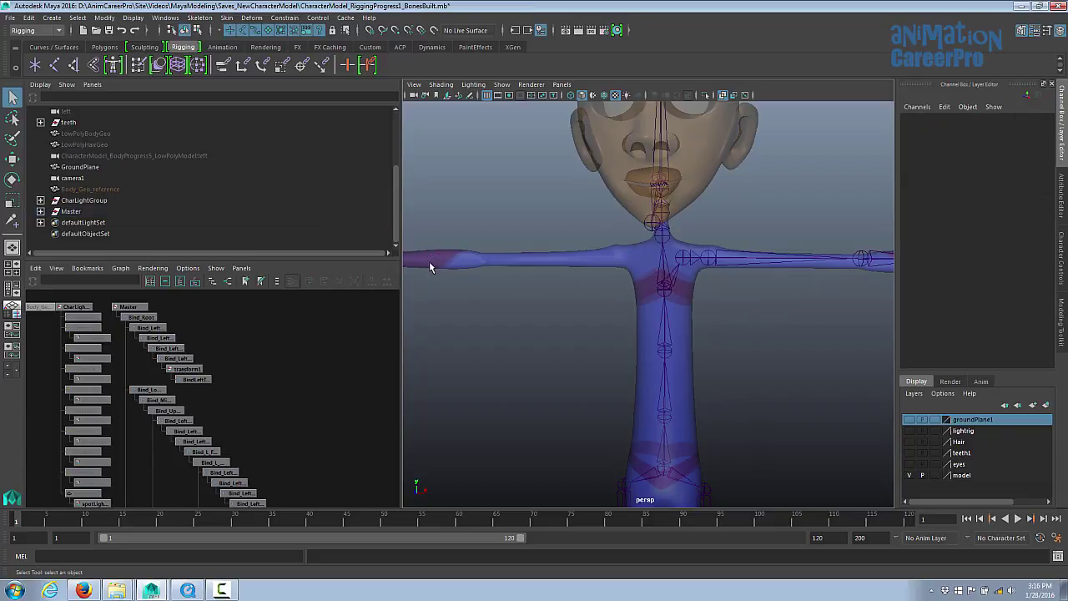
# Reposition the Bind_LeftShoulder joint along the arm to a Translate X of about 4.198
pyautogui.press('f')
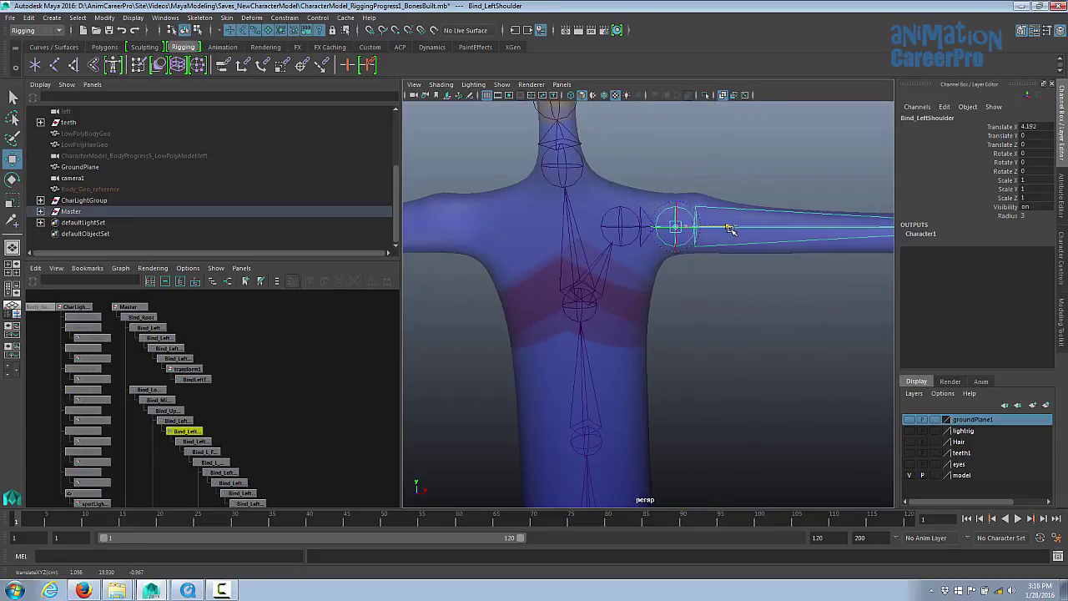
pyautogui.click(623, 226)
pyautogui.moveTo(673, 226); pyautogui.dragTo(708, 228)
pyautogui.click(673, 210)
pyautogui.moveTo(722, 228); pyautogui.dragTo(718, 227)
# Examine the placement of the left elbow, wrist and finger joints within the mesh from several angles
pyautogui.scroll(-4, 719, 242)
pyautogui.keyDown('alt'); pyautogui.moveTo(725, 269); pyautogui.dragTo(537, 307, button='middle'); pyautogui.keyUp('alt')
pyautogui.moveTo(672, 310)
pyautogui.keyDown('alt'); pyautogui.mouseDown()
pyautogui.moveTo(667, 333)
pyautogui.moveTo(673, 303)
pyautogui.mouseUp(); pyautogui.keyUp('alt')
pyautogui.scroll(4, 797, 309)
pyautogui.keyDown('alt'); pyautogui.moveTo(796, 309); pyautogui.dragTo(658, 272); pyautogui.keyUp('alt')
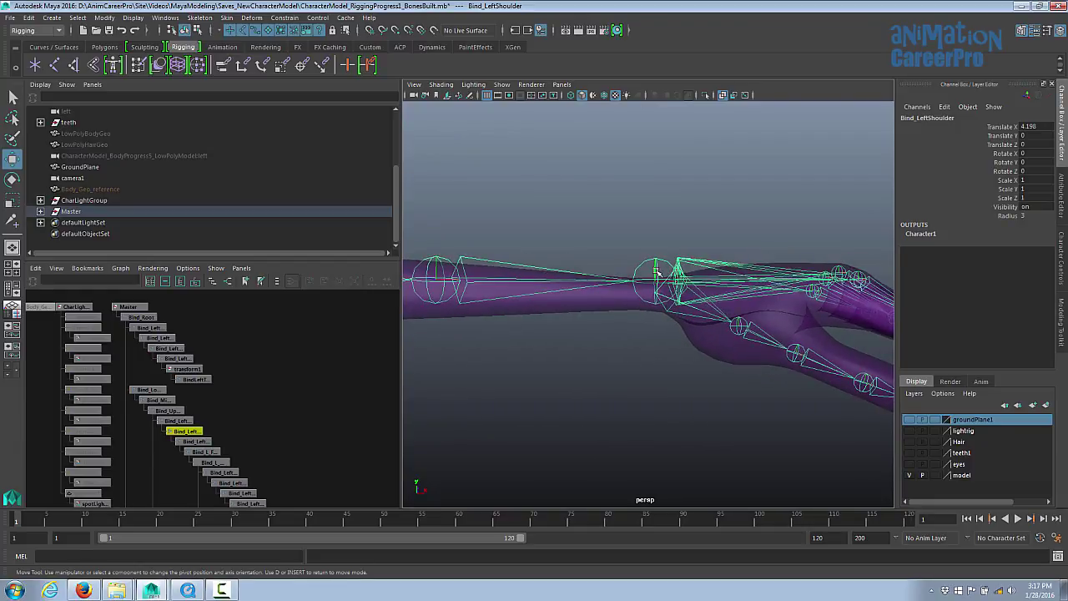
pyautogui.click(658, 269)
pyautogui.keyDown('alt'); pyautogui.moveTo(711, 322); pyautogui.dragTo(695, 265); pyautogui.keyUp('alt')
pyautogui.scroll(3, 716, 282)
pyautogui.keyDown('alt'); pyautogui.moveTo(718, 301); pyautogui.dragTo(671, 323); pyautogui.keyUp('alt')
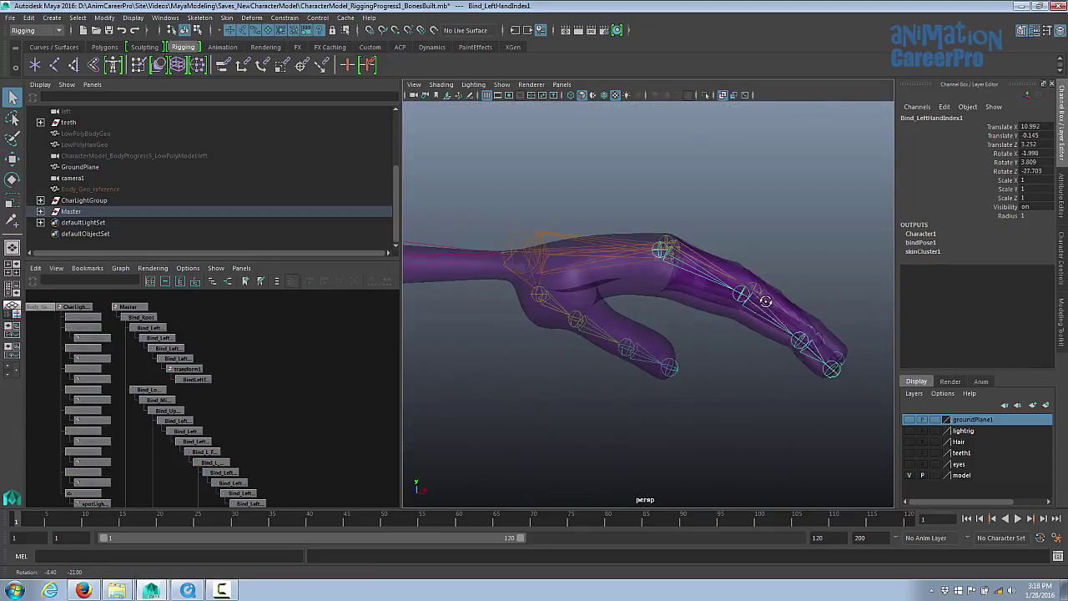
pyautogui.keyDown('alt'); pyautogui.moveTo(765, 301); pyautogui.dragTo(723, 315); pyautogui.keyUp('alt')
pyautogui.keyDown('alt'); pyautogui.moveTo(723, 314); pyautogui.dragTo(787, 326, button='middle'); pyautogui.keyUp('alt')
pyautogui.keyDown('alt'); pyautogui.moveTo(787, 326); pyautogui.dragTo(670, 314); pyautogui.keyUp('alt')
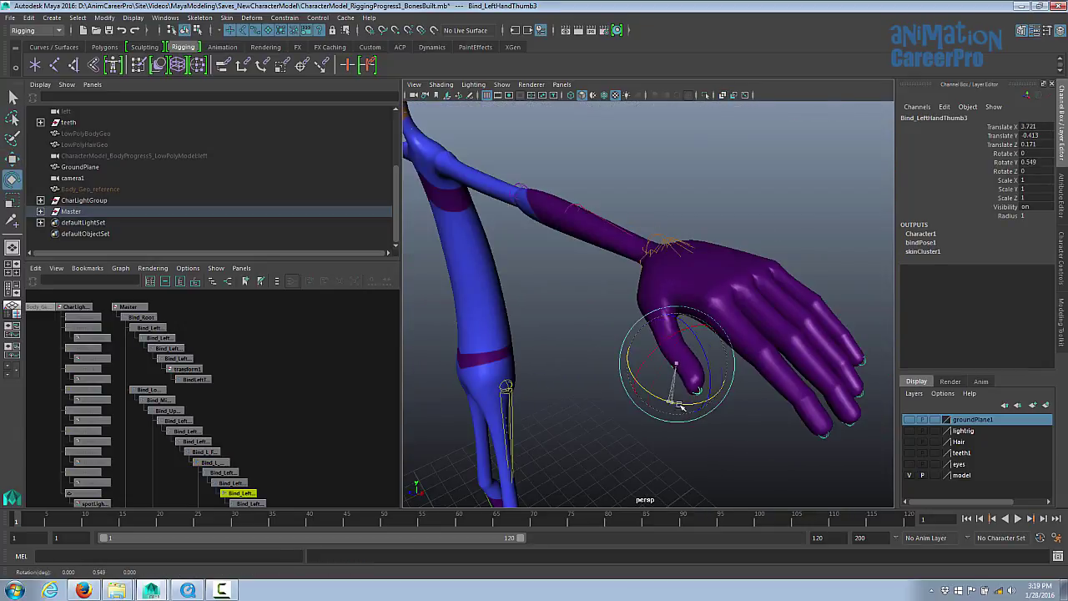
# Test the rotation of the Bind_LeftHandThumb3 joint around Y and display the model in shaded mode without textures
pyautogui.moveTo(681, 404); pyautogui.dragTo(713, 411)
pyautogui.moveTo(714, 411)
pyautogui.keyDown('alt'); pyautogui.mouseDown()
pyautogui.moveTo(729, 436)
pyautogui.moveTo(735, 289)
pyautogui.moveTo(751, 256)
pyautogui.moveTo(689, 270)
pyautogui.moveTo(732, 245)
pyautogui.moveTo(699, 235)
pyautogui.moveTo(682, 317)
pyautogui.moveTo(625, 405)
pyautogui.moveTo(603, 404)
pyautogui.moveTo(628, 413)
pyautogui.moveTo(619, 417)
pyautogui.mouseUp(); pyautogui.keyUp('alt')
pyautogui.press('5')
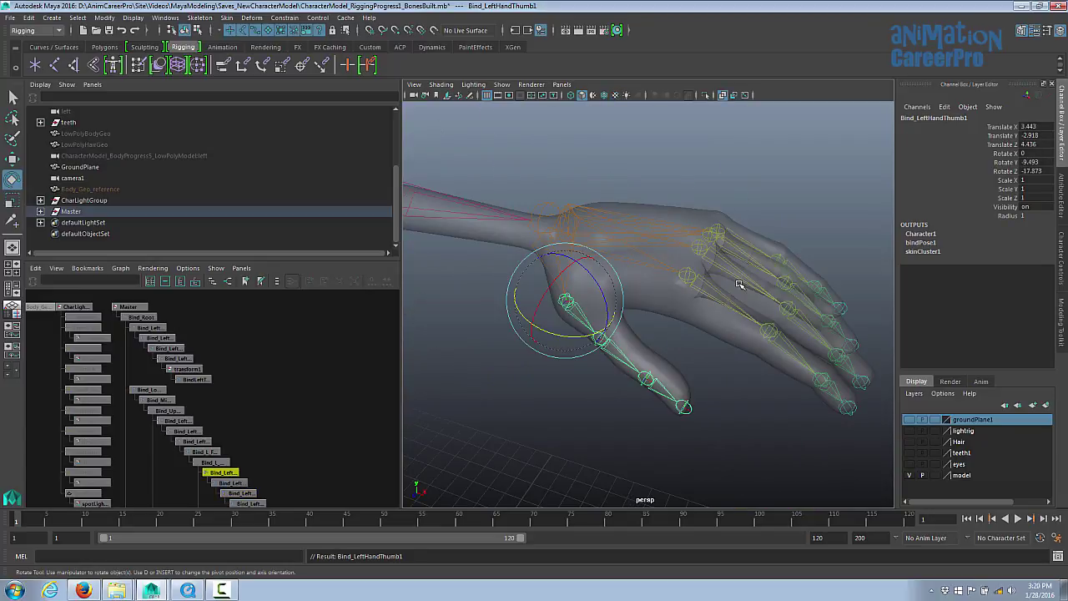
# Step through the left index finger joints in the hierarchy and frame the selected joint in the Hypergraph
pyautogui.press('Down')
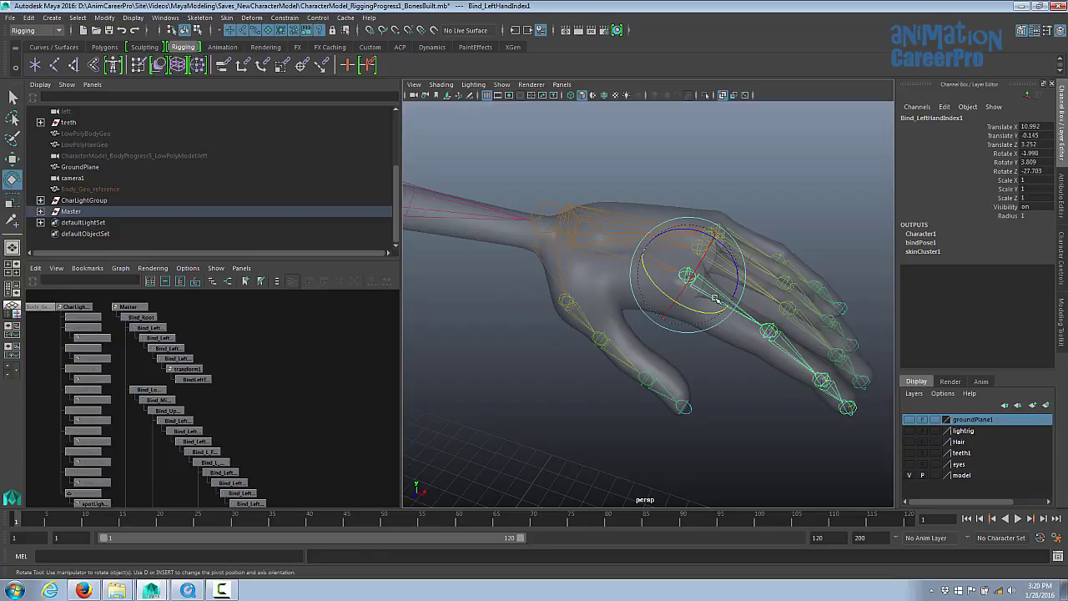
pyautogui.press('Down')
pyautogui.press('Down')
pyautogui.press('Up')
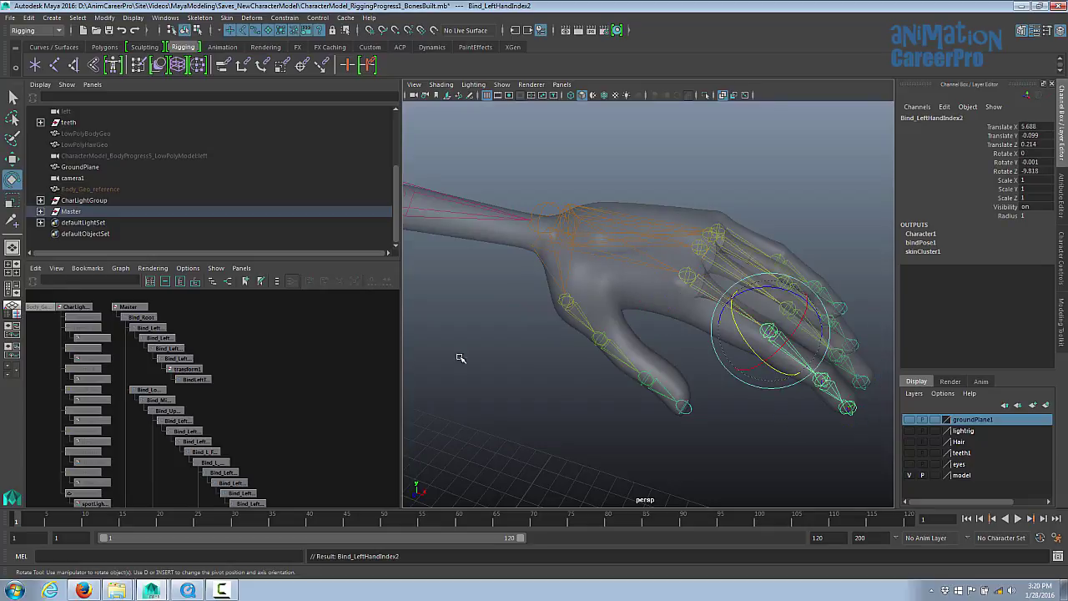
pyautogui.press('f')
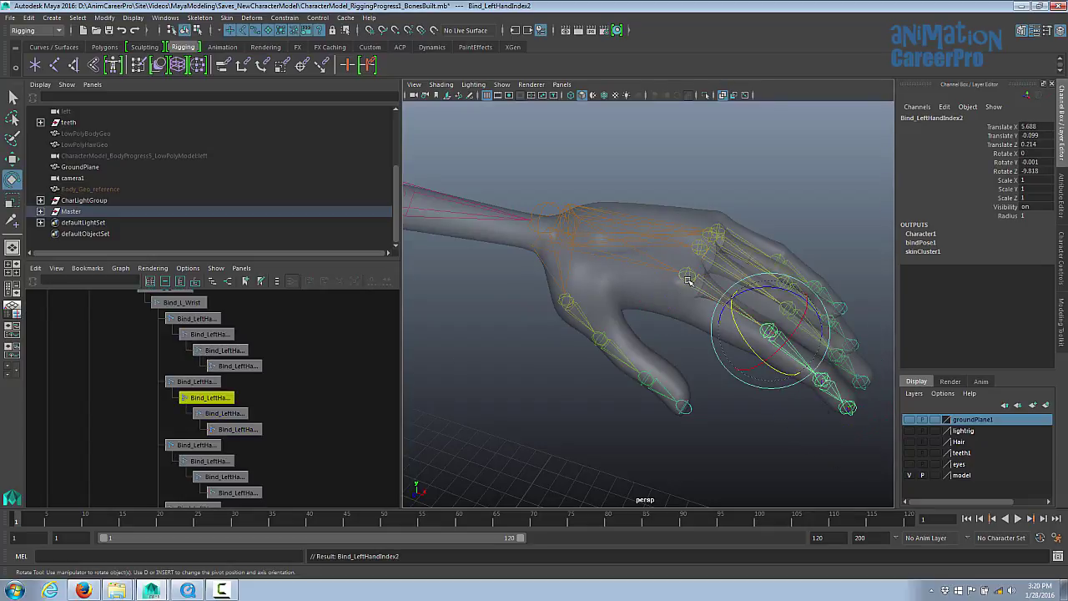
pyautogui.press('Up')
pyautogui.press('Down')
pyautogui.press('Down')
pyautogui.press('Up')
pyautogui.press('Up')
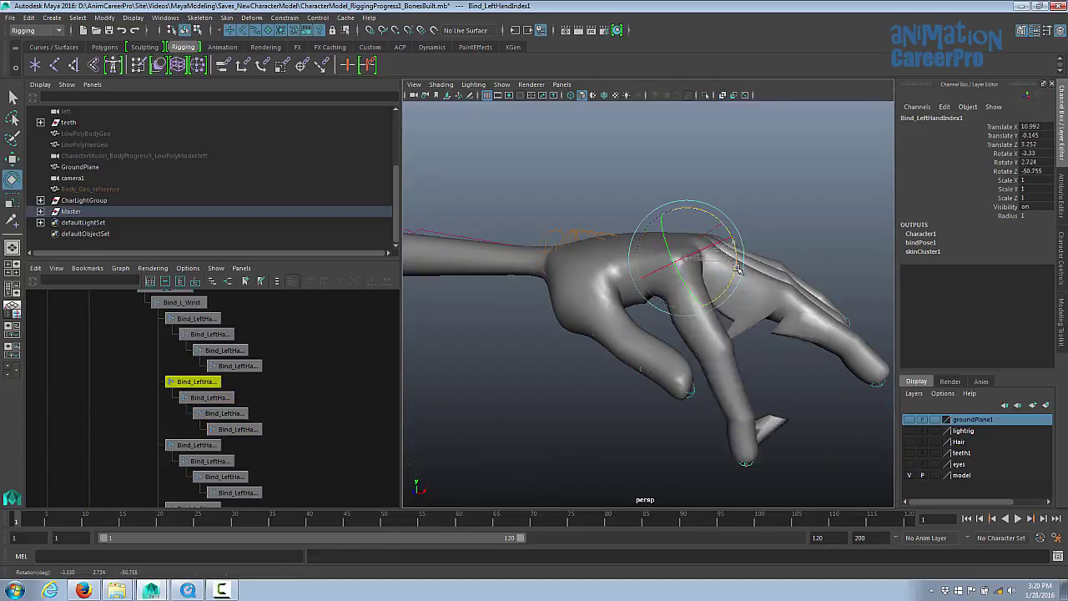
# Try bending the index finger at Bind_LeftHandIndex1 and at a following joint, undoing each rotation
pyautogui.moveTo(742, 265); pyautogui.dragTo(740, 237)
pyautogui.hotkey('ctrl', 'z')
pyautogui.press('Down')
pyautogui.moveTo(811, 282); pyautogui.dragTo(860, 323)
pyautogui.hotkey('ctrl', 'z')
pyautogui.press('Down')
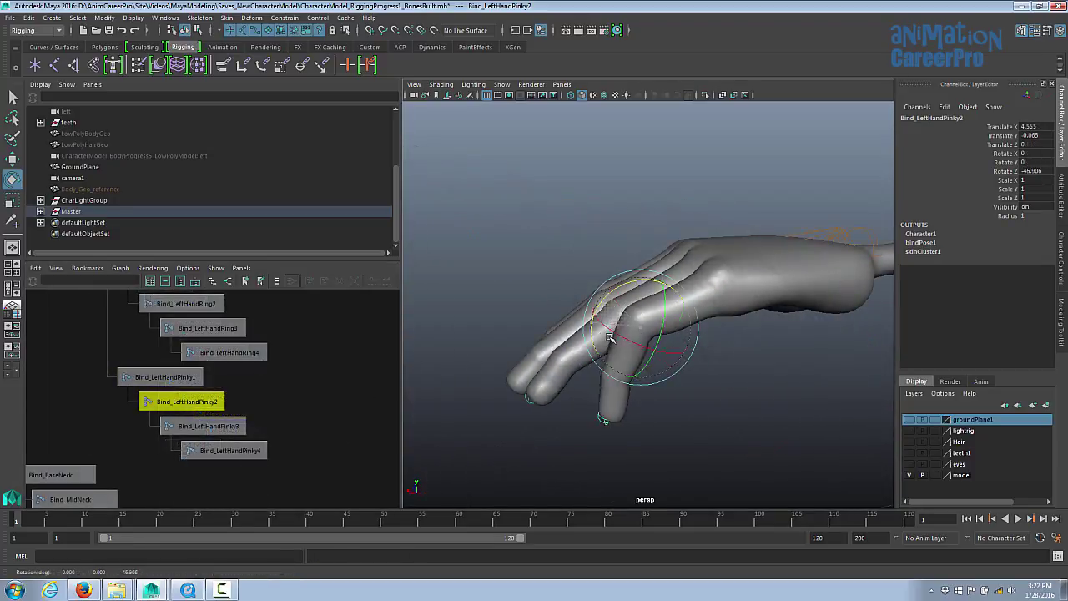
# Try bending the pinky at Bind_LeftHandPinky2 around Z and undo the rotation
pyautogui.moveTo(610, 329); pyautogui.dragTo(720, 334)
pyautogui.hotkey('ctrl', 'z')
pyautogui.press('Down')
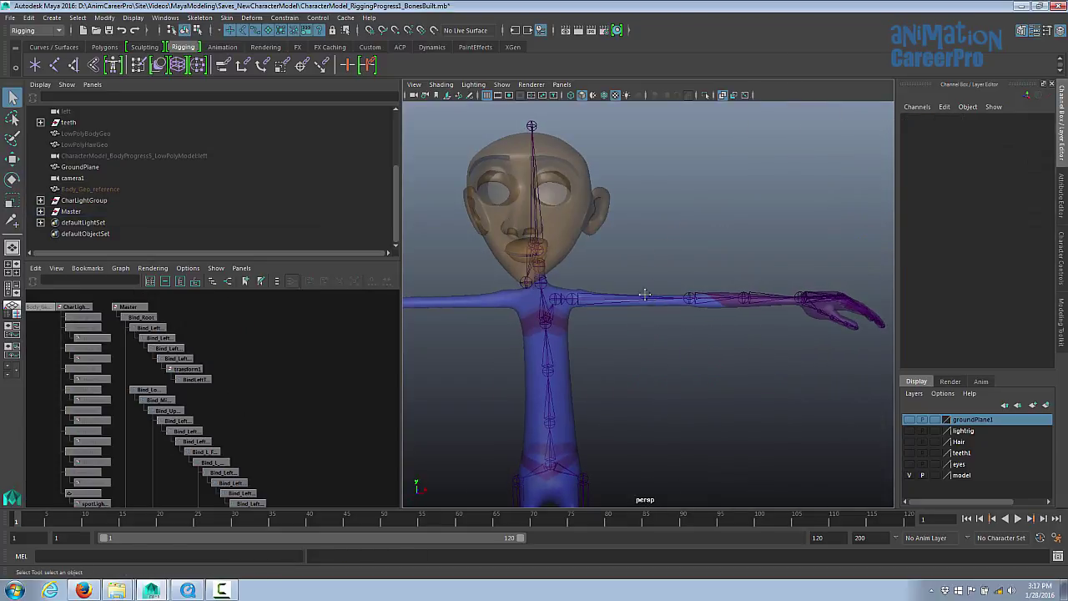
# Select the left arm chain at Bind_LeftClavical and bring up the Skeleton commands
pyautogui.keyDown('alt'); pyautogui.moveTo(643, 295); pyautogui.dragTo(875, 240, button='right'); pyautogui.keyUp('alt')
pyautogui.click(646, 198)
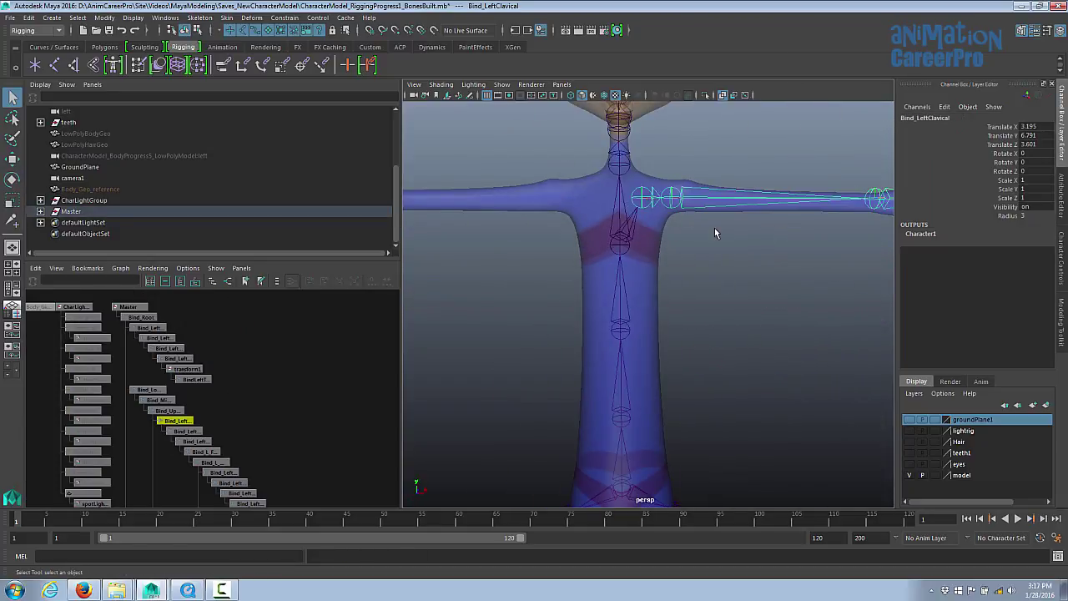
pyautogui.moveTo(689, 218)
pyautogui.keyDown('alt'); pyautogui.mouseDown()
pyautogui.moveTo(723, 243)
pyautogui.moveTo(691, 233)
pyautogui.mouseUp(); pyautogui.keyUp('alt')
pyautogui.keyDown('alt'); pyautogui.moveTo(691, 233); pyautogui.dragTo(658, 246, button='right'); pyautogui.keyUp('alt')
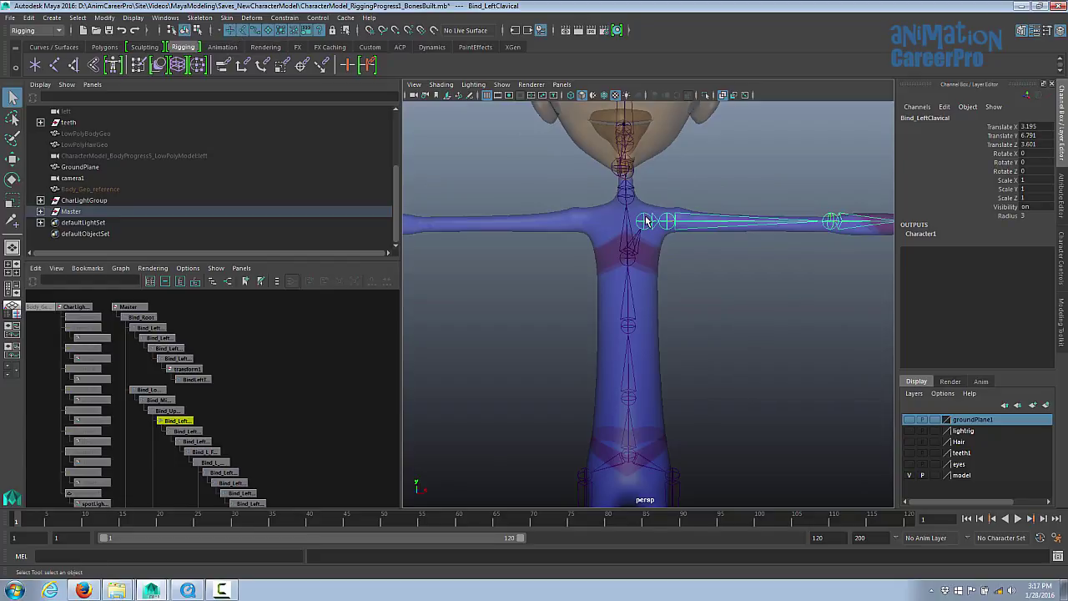
pyautogui.scroll(-3, 644, 177)
pyautogui.click(200, 18)
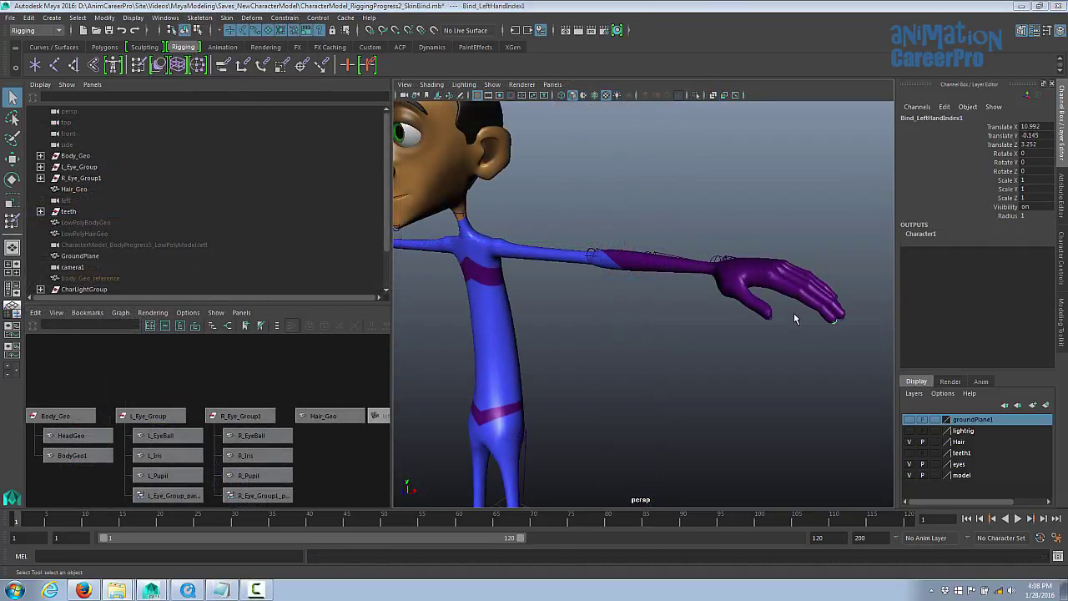
# Select the Bind_L_Wrist joint and turn on the X-ray joints display, with the general X-ray display off
pyautogui.keyDown('alt'); pyautogui.moveTo(793, 321); pyautogui.dragTo(768, 295); pyautogui.keyUp('alt')
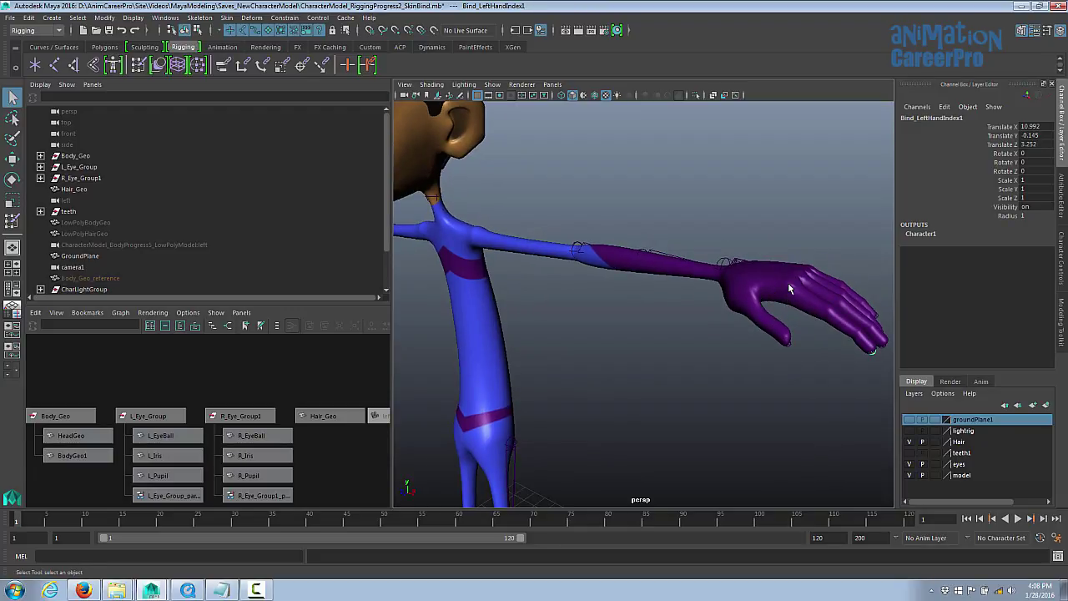
pyautogui.click(725, 263)
pyautogui.click(714, 95)
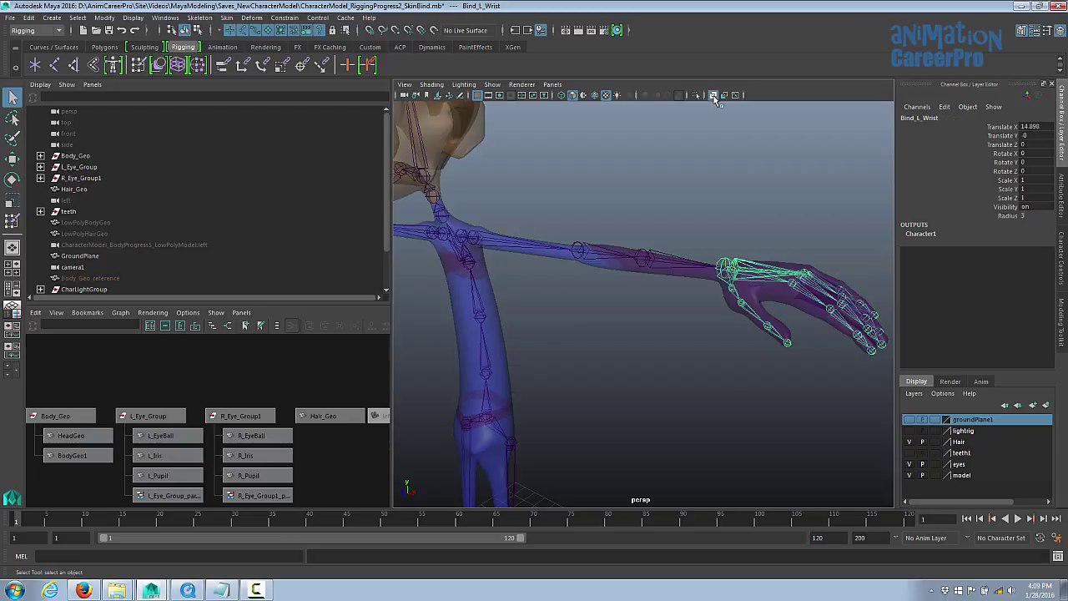
pyautogui.click(714, 95)
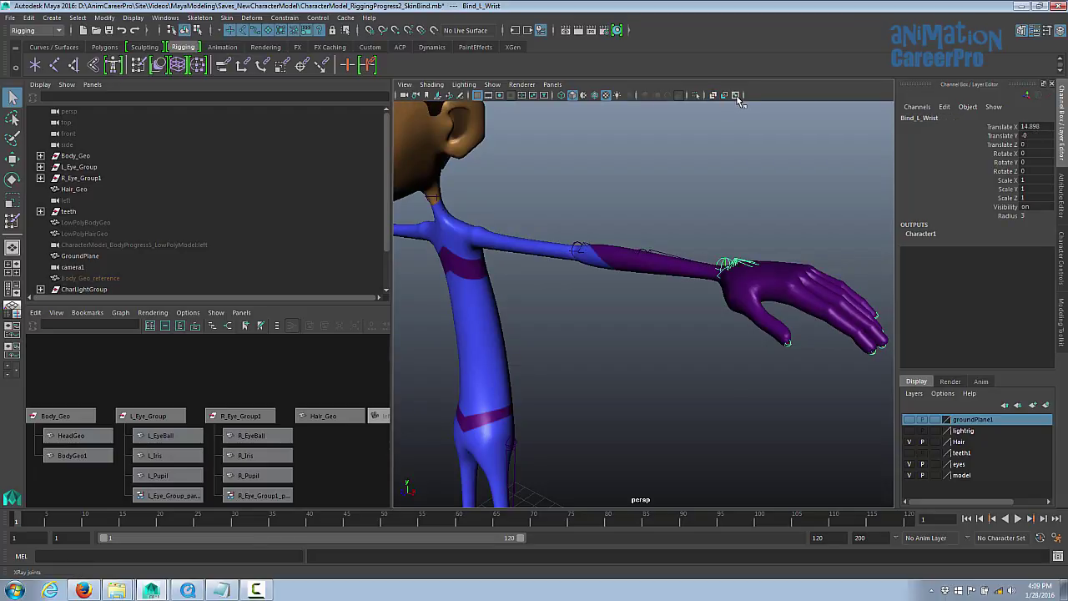
pyautogui.click(737, 96)
pyautogui.keyDown('alt'); pyautogui.moveTo(775, 288); pyautogui.dragTo(796, 331); pyautogui.keyUp('alt')
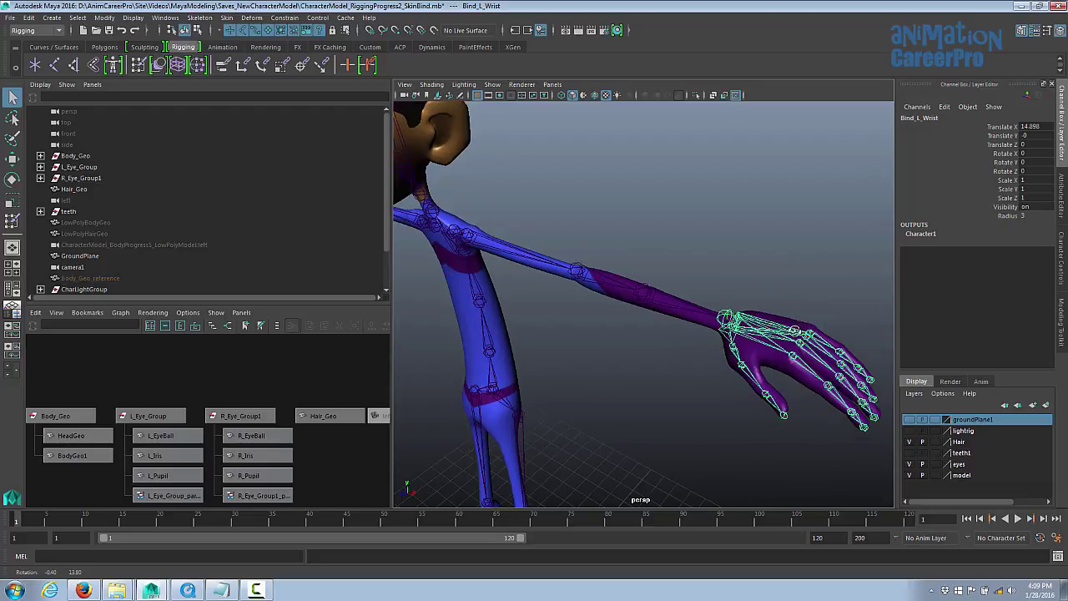
# Highlight the rotate channels of Bind_LeftHandThumb1 and check the rotation values down the thumb chain to Bind_LeftHandThumb3
pyautogui.click(796, 274)
pyautogui.keyDown('alt'); pyautogui.moveTo(793, 288); pyautogui.dragTo(790, 317); pyautogui.keyUp('alt')
pyautogui.keyDown('alt'); pyautogui.moveTo(790, 317); pyautogui.dragTo(800, 314); pyautogui.keyUp('alt')
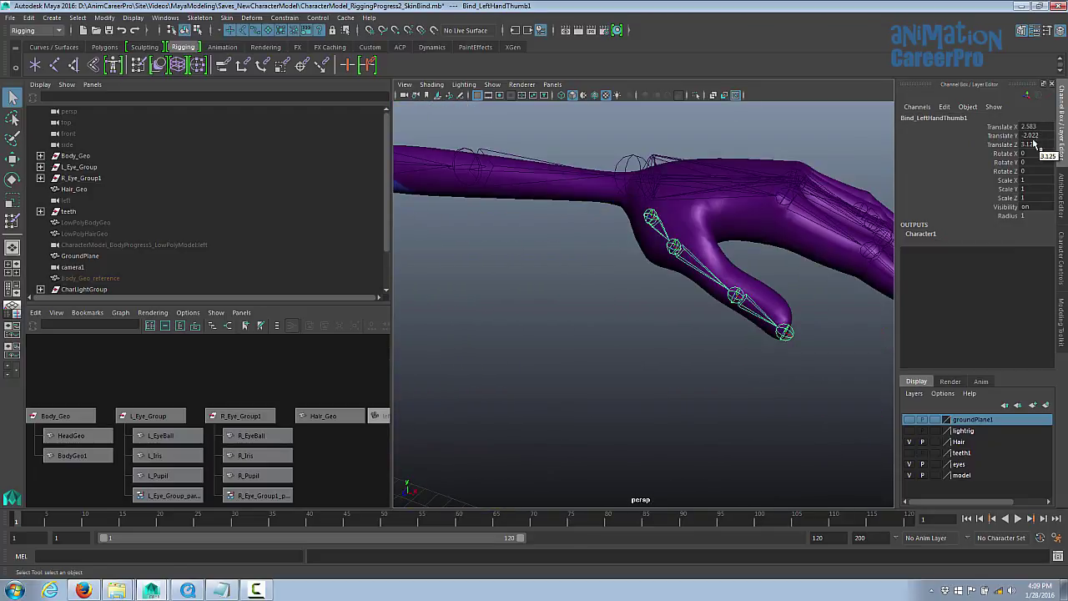
pyautogui.moveTo(1011, 126); pyautogui.dragTo(1006, 171)
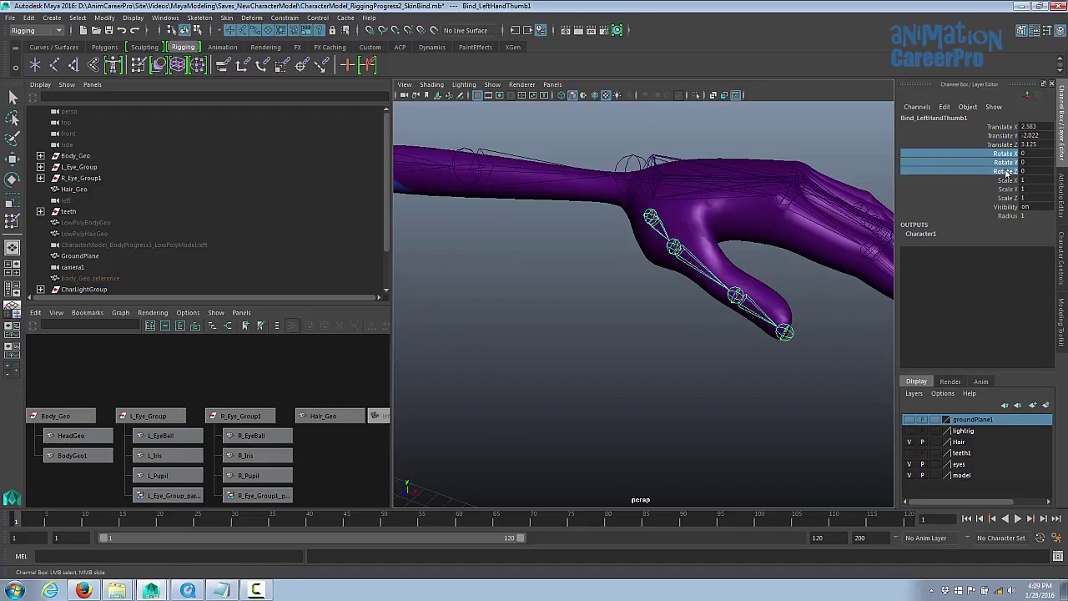
pyautogui.click(704, 267)
pyautogui.click(702, 267)
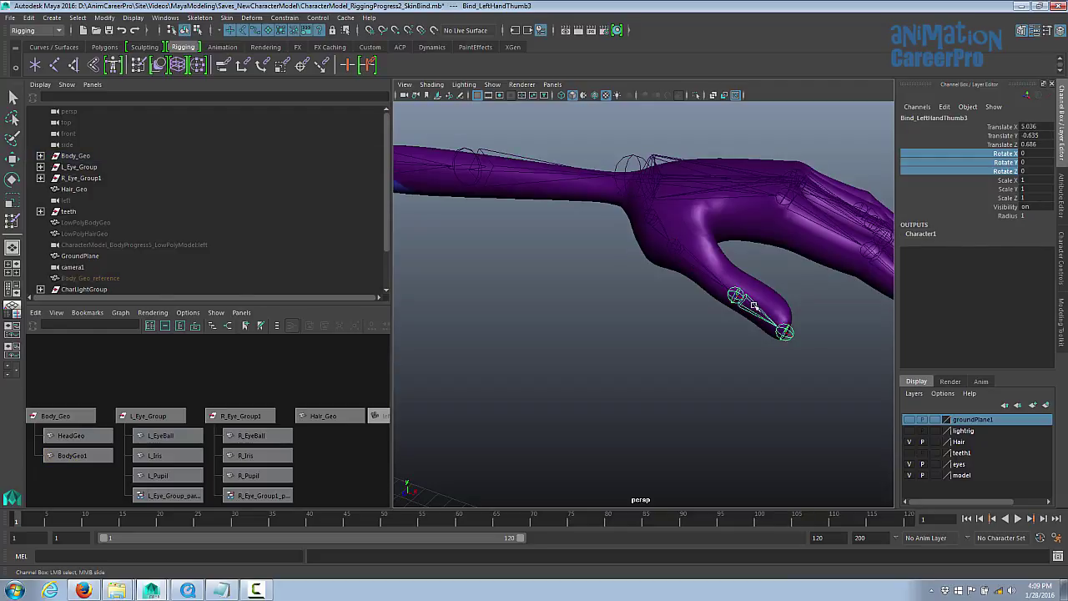
# Freeze Translate and Rotate on Bind_LeftHandMiddle4 and Bind_LeftHandMiddle3, with Scale and Joint orient excluded
pyautogui.click(105, 17)
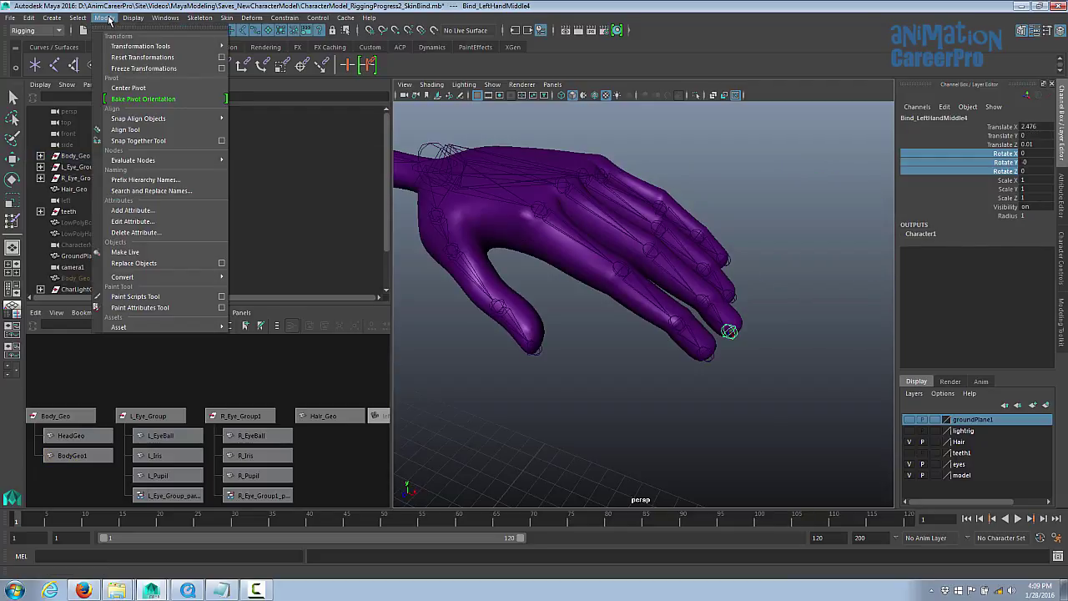
pyautogui.click(221, 68)
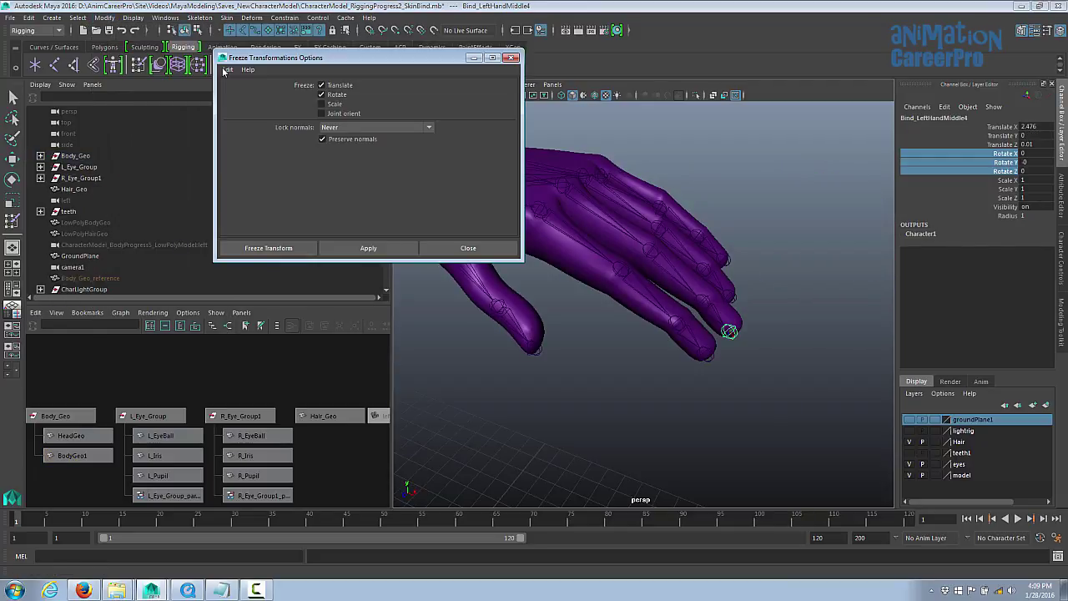
pyautogui.click(341, 101)
pyautogui.moveTo(427, 58); pyautogui.dragTo(291, 113)
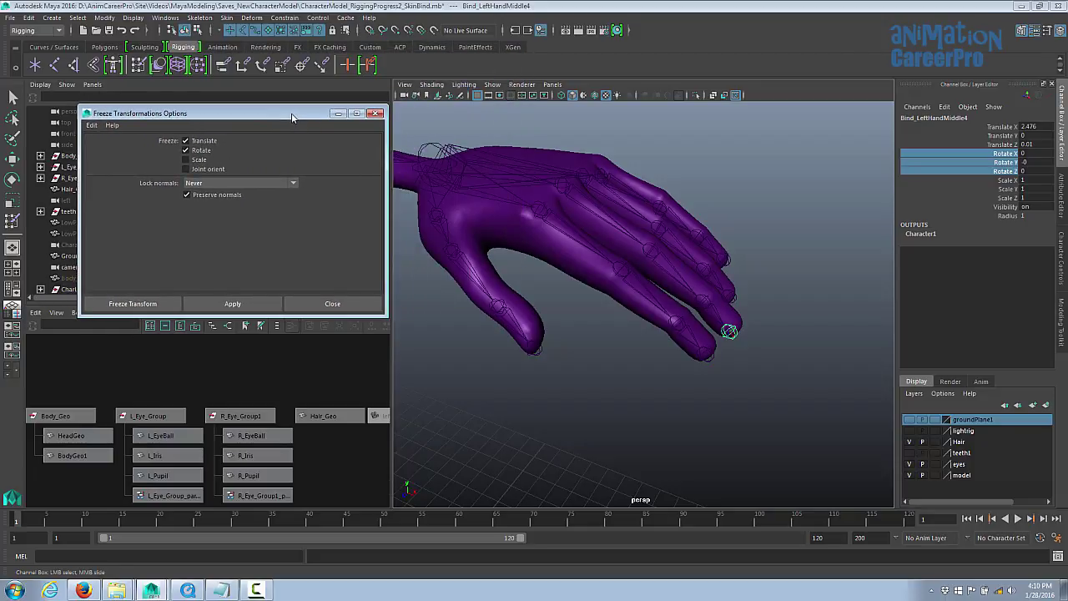
pyautogui.click(244, 305)
pyautogui.press('Up')
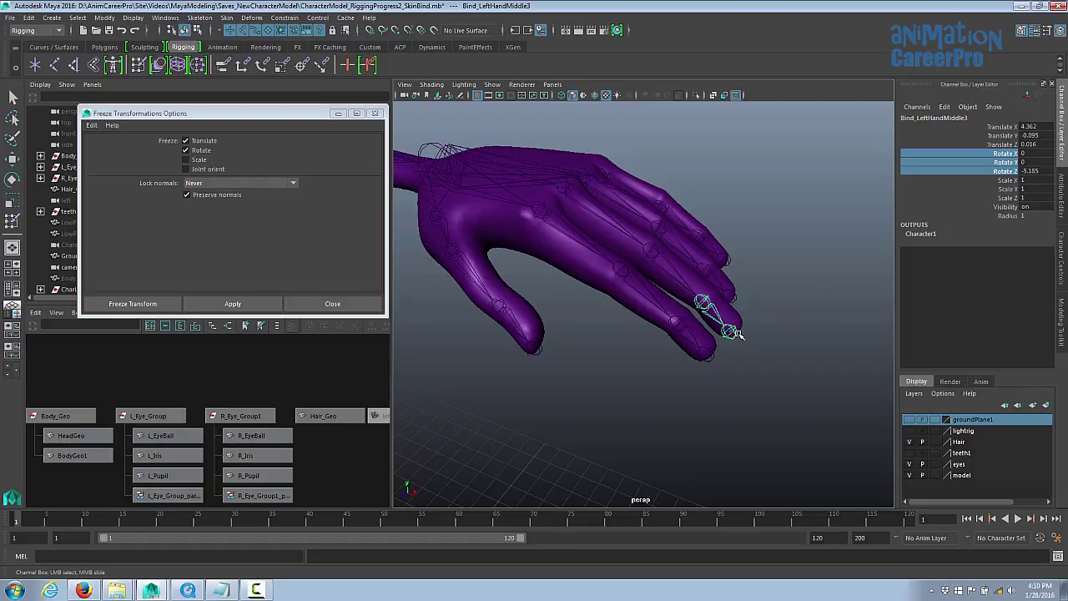
pyautogui.click(233, 305)
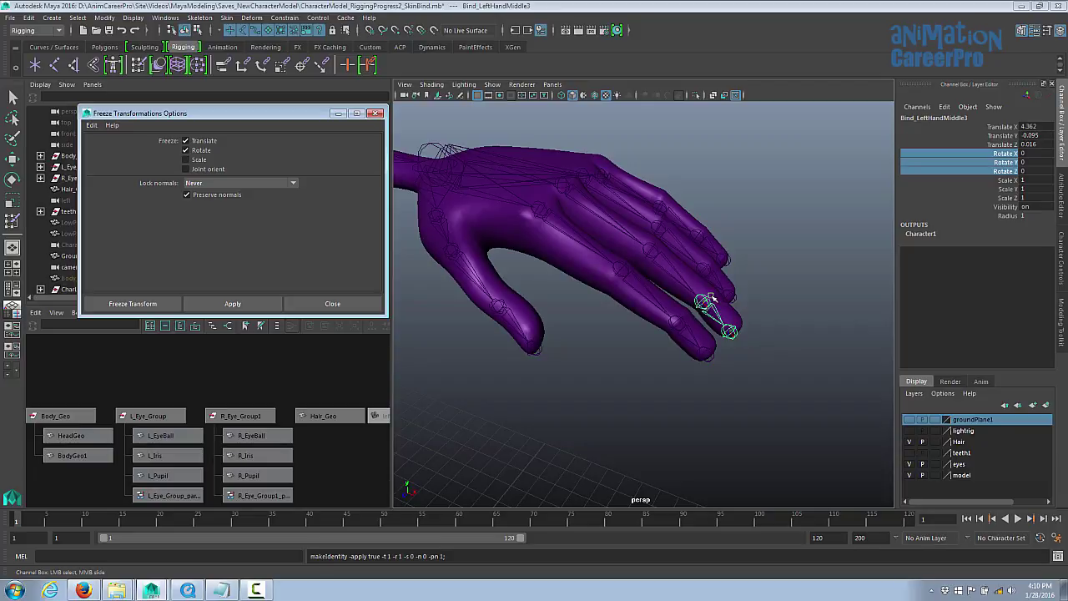
# Freeze Translate and Rotate on the Bind_LeftHandMiddle2 joint, with Scale and Joint orient excluded
pyautogui.click(1028, 170)
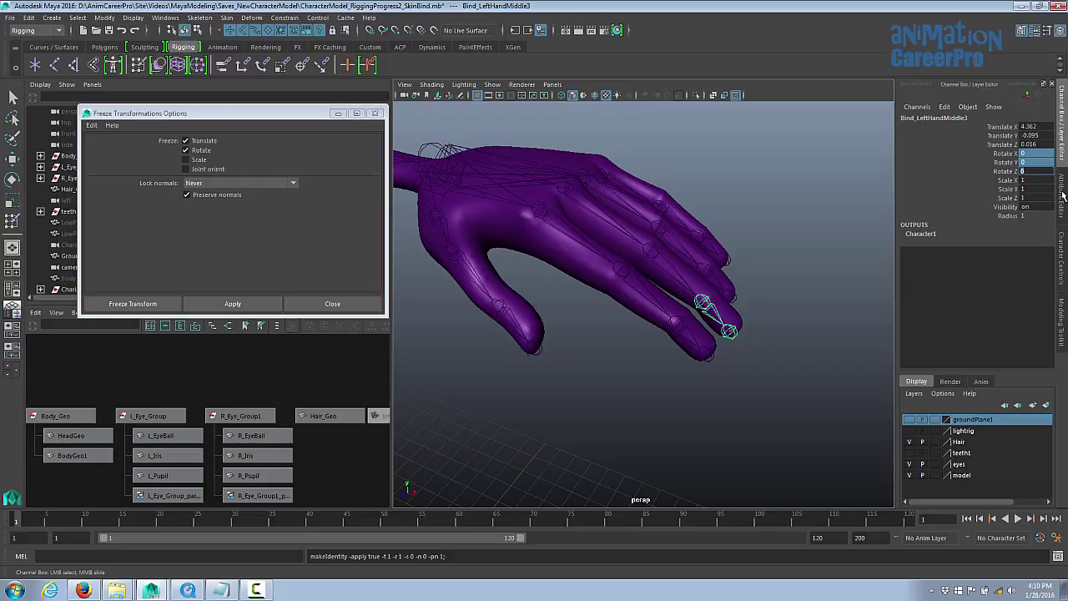
pyautogui.press('q')
pyautogui.click(656, 258)
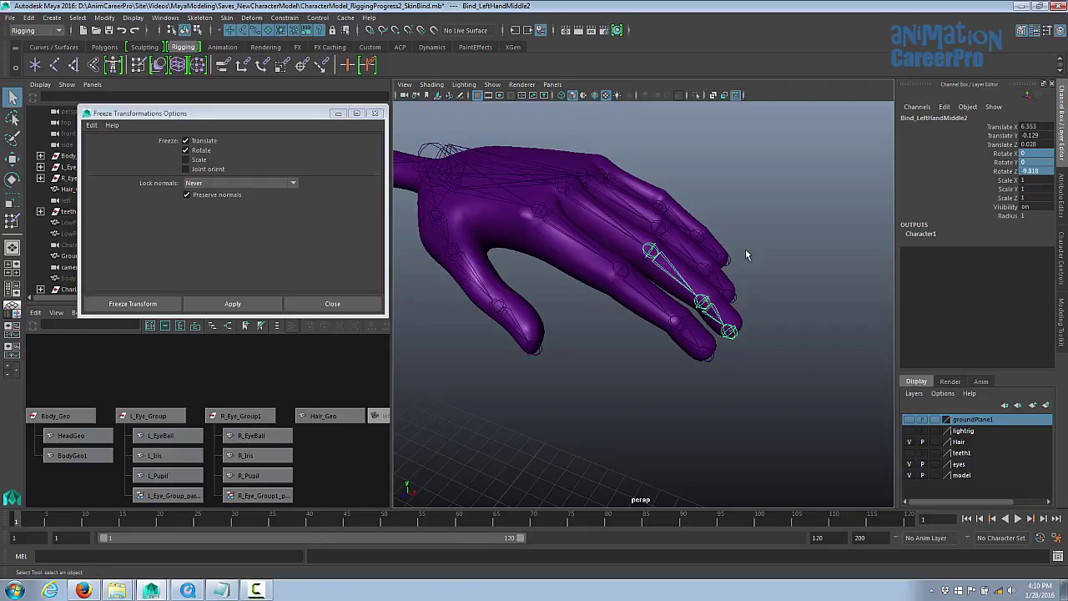
pyautogui.click(230, 306)
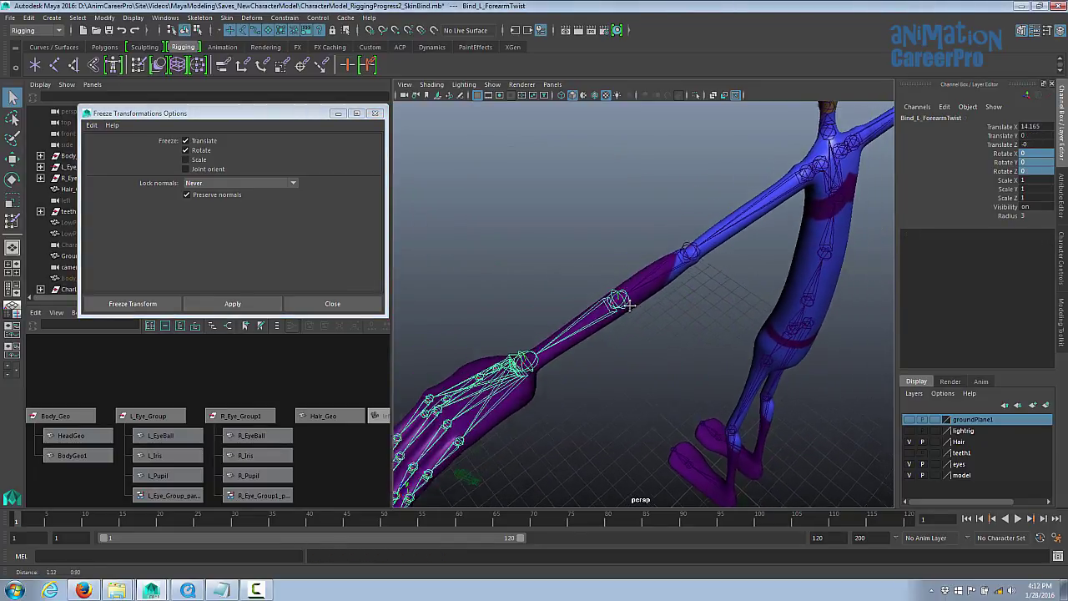
# Freeze Translate and Rotate on the left elbow joint and Bind_Root, and close the Freeze Transformations options
pyautogui.click(684, 262)
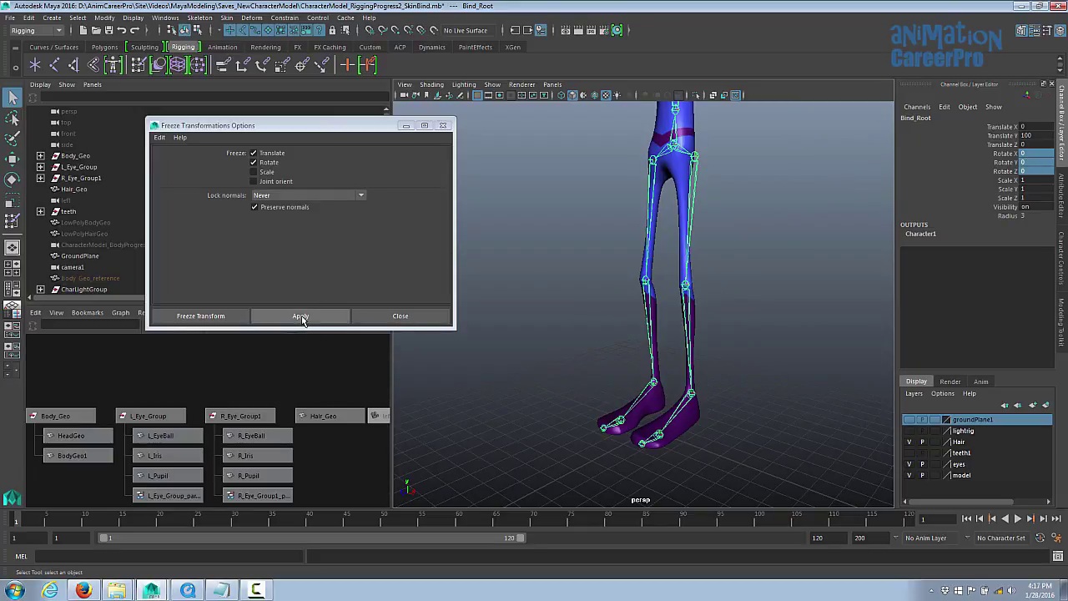
pyautogui.click(443, 125)
pyautogui.keyDown('alt'); pyautogui.moveTo(765, 243); pyautogui.dragTo(638, 245, button='right'); pyautogui.keyUp('alt')
pyautogui.keyDown('alt'); pyautogui.moveTo(638, 245); pyautogui.dragTo(645, 297, button='middle'); pyautogui.keyUp('alt')
pyautogui.keyDown('alt'); pyautogui.moveTo(645, 296); pyautogui.dragTo(658, 295); pyautogui.keyUp('alt')
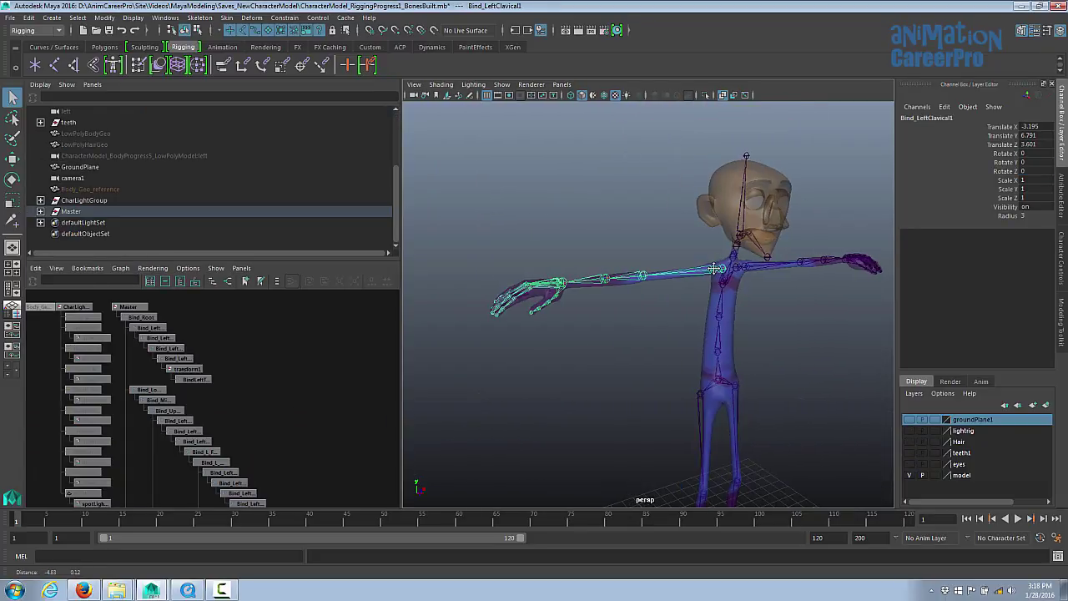
# Select the skeleton from Bind_Root together with the body geometry and HeadGeo
pyautogui.keyDown('alt'); pyautogui.moveTo(668, 250); pyautogui.dragTo(634, 233); pyautogui.keyUp('alt')
pyautogui.keyDown('alt'); pyautogui.moveTo(617, 226); pyautogui.dragTo(644, 259, button='right'); pyautogui.keyUp('alt')
pyautogui.click(612, 278)
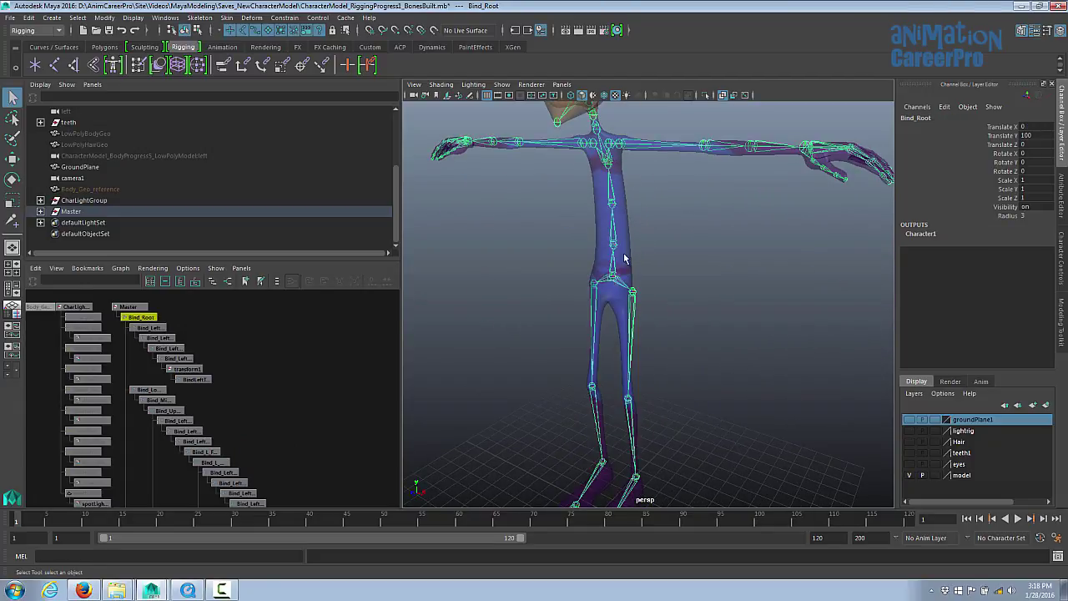
pyautogui.keyDown('alt'); pyautogui.moveTo(624, 237); pyautogui.dragTo(639, 340, button='middle'); pyautogui.keyUp('alt')
pyautogui.click(640, 360)
pyautogui.click(628, 382)
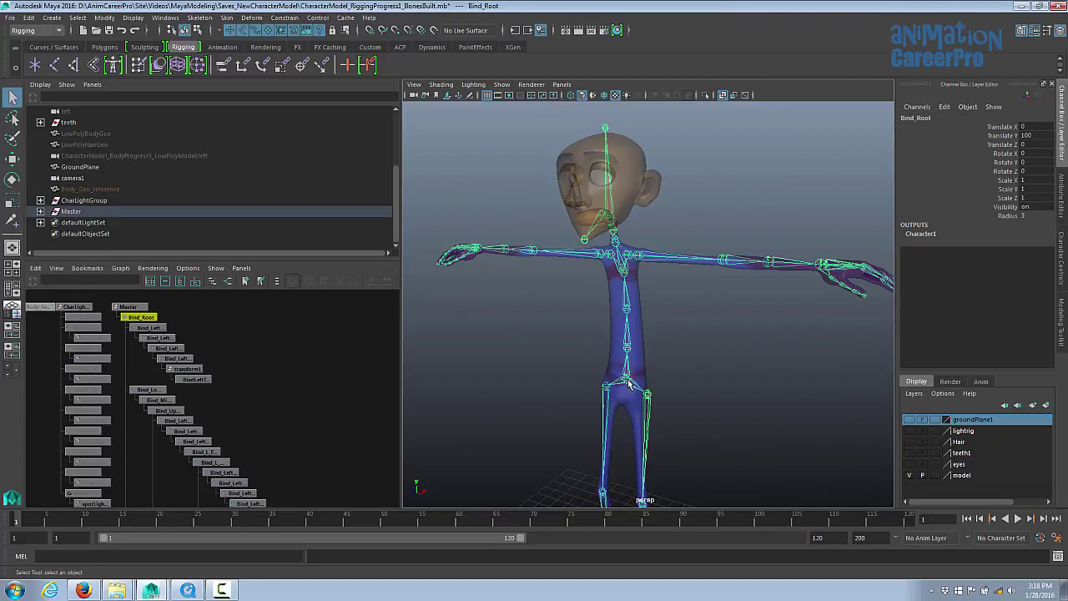
pyautogui.click(637, 298)
pyautogui.click(652, 174)
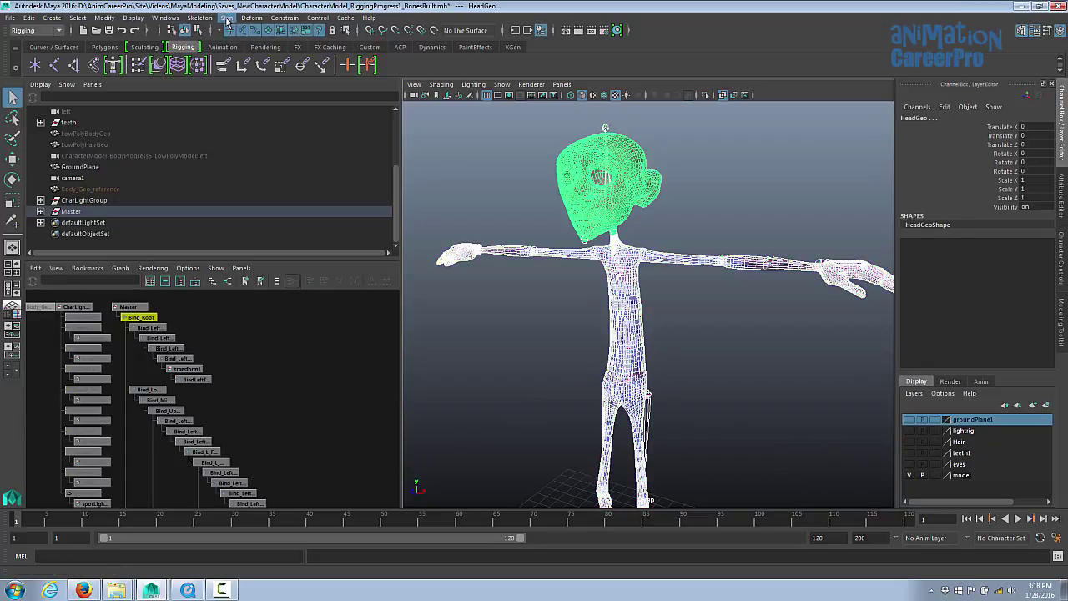
# Bind the skin to the joint hierarchy with Closest distance, Classic linear, max influences 2 and dropoff rate 6.0
pyautogui.click(226, 18)
pyautogui.click(346, 47)
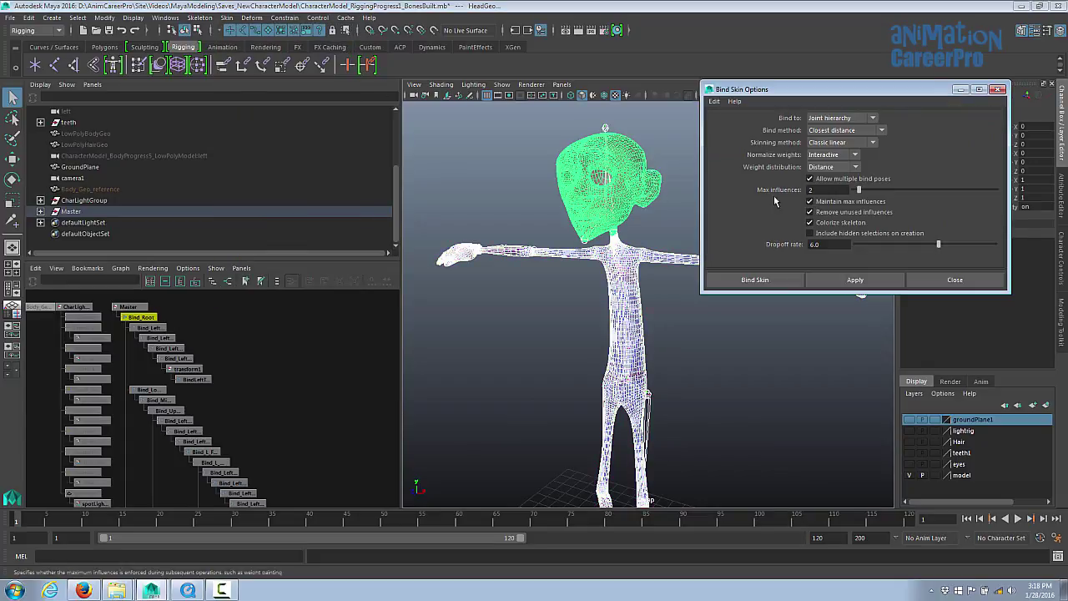
pyautogui.write('2')
pyautogui.press('Tab')
pyautogui.click(784, 278)
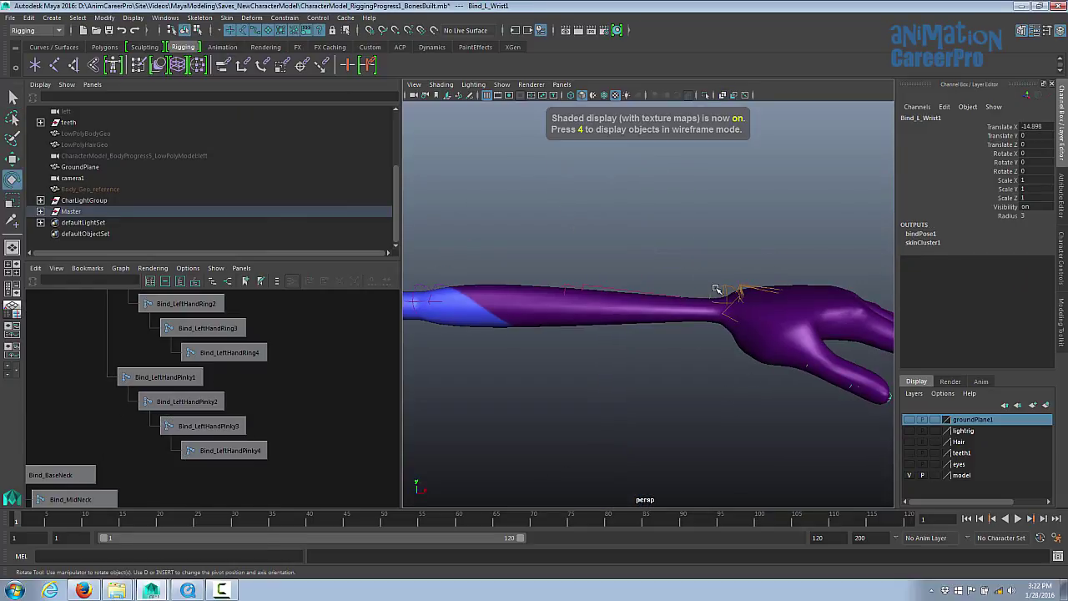
# Test-rotate the Bind_L_Wrist joint to check the hand's deformation and undo the rotation
pyautogui.click(718, 291)
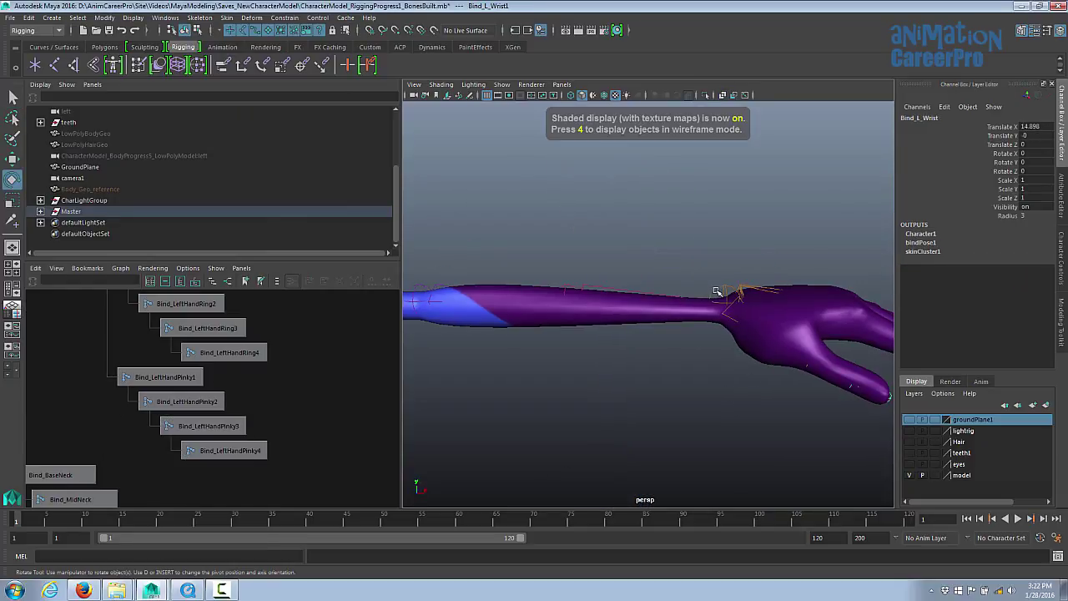
pyautogui.keyDown('alt'); pyautogui.moveTo(762, 334); pyautogui.dragTo(758, 334); pyautogui.keyUp('alt')
pyautogui.keyDown('alt'); pyautogui.moveTo(758, 333); pyautogui.dragTo(792, 337, button='right'); pyautogui.keyUp('alt')
pyautogui.moveTo(759, 255); pyautogui.dragTo(767, 301)
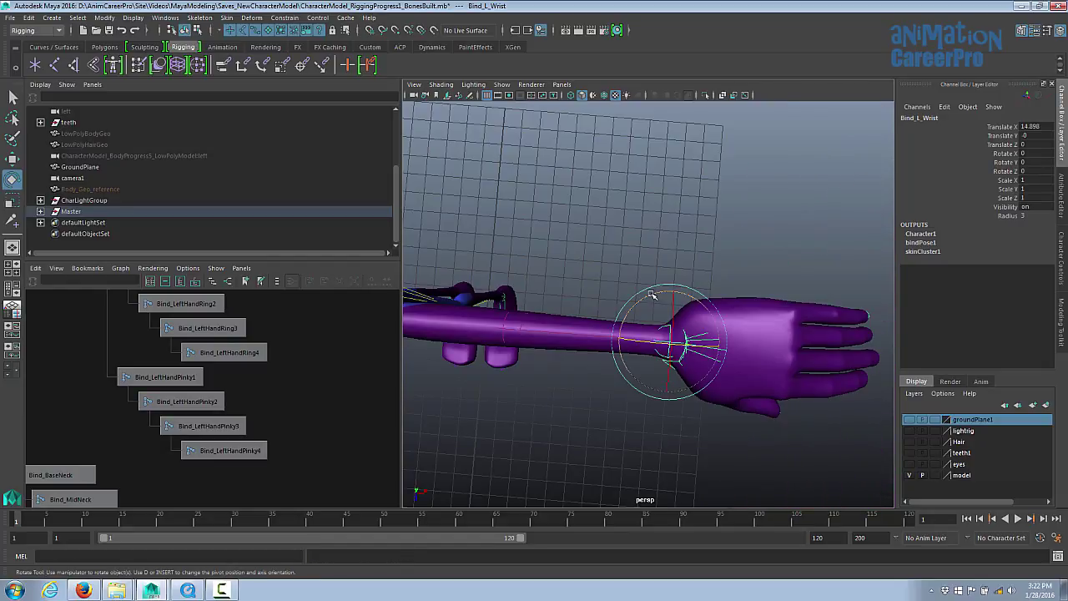
pyautogui.moveTo(651, 294); pyautogui.dragTo(708, 313)
pyautogui.hotkey('ctrl', 'z')
# Test-rotate Bind_LeftShoulder about Z to lower the left arm and undo the rotation
pyautogui.keyDown('alt'); pyautogui.moveTo(626, 369); pyautogui.dragTo(643, 334); pyautogui.keyUp('alt')
pyautogui.keyDown('alt'); pyautogui.moveTo(643, 334); pyautogui.dragTo(746, 356, button='middle'); pyautogui.keyUp('alt')
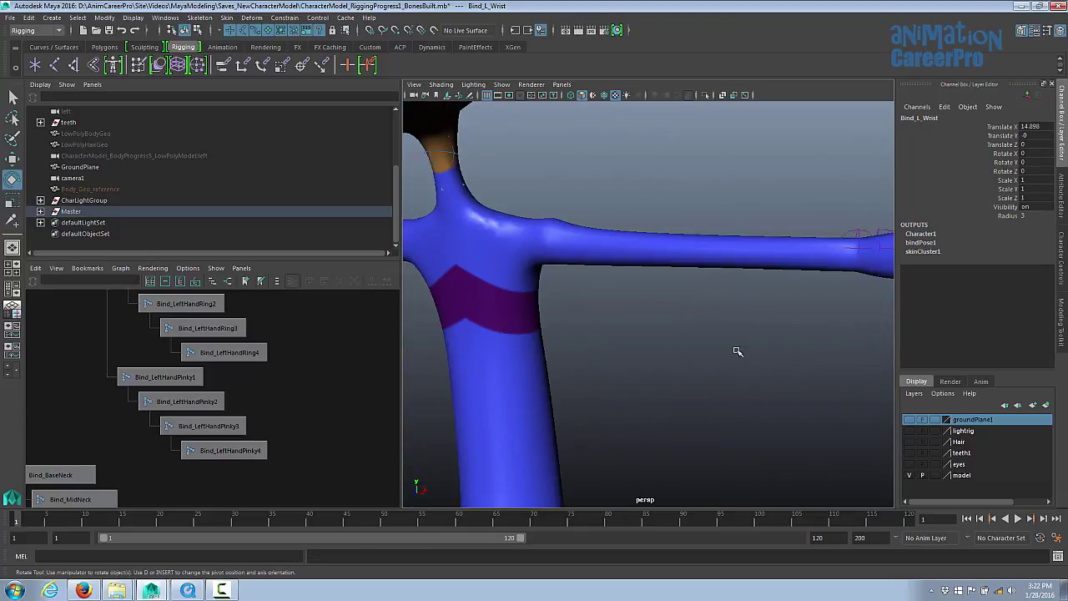
pyautogui.keyDown('alt'); pyautogui.moveTo(746, 357); pyautogui.dragTo(793, 385); pyautogui.keyUp('alt')
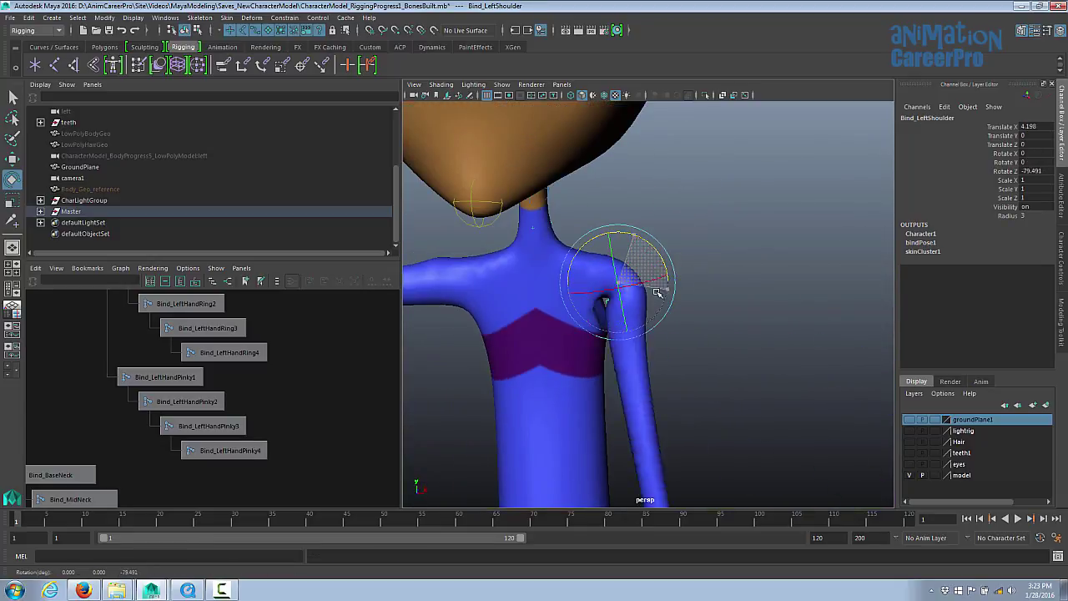
pyautogui.keyDown('alt'); pyautogui.moveTo(417, 288); pyautogui.dragTo(751, 275); pyautogui.keyUp('alt')
pyautogui.hotkey('ctrl', 'z')
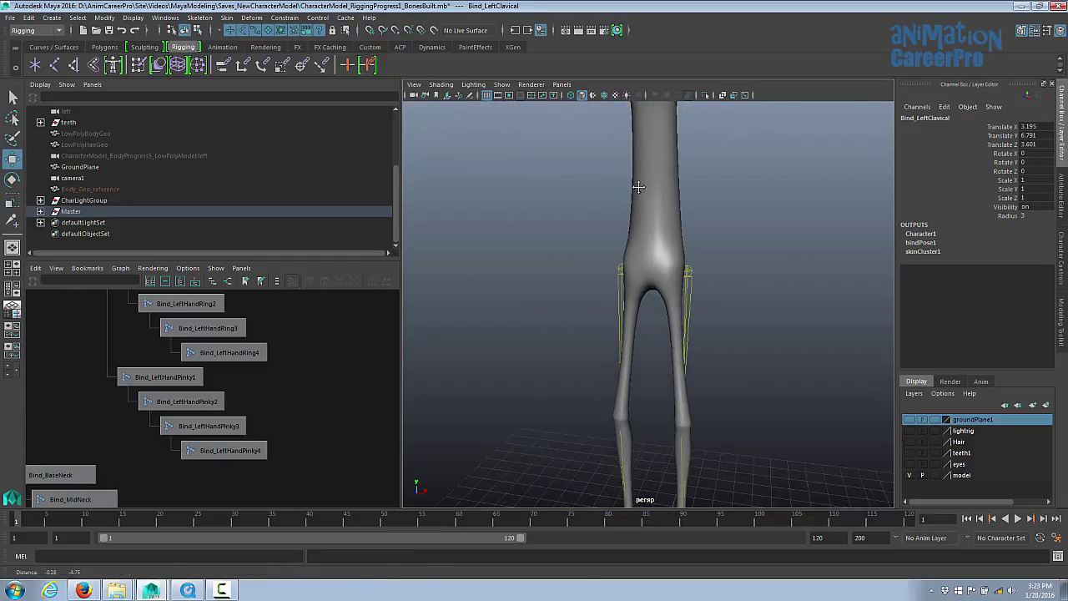
# Test-rotate Bind_LeftAnkle about X by about 51 degrees to check the foot's deformation and undo the rotation
pyautogui.keyDown('alt'); pyautogui.moveTo(637, 186); pyautogui.dragTo(673, 197); pyautogui.keyUp('alt')
pyautogui.keyDown('alt'); pyautogui.moveTo(672, 197); pyautogui.dragTo(804, 308, button='right'); pyautogui.keyUp('alt')
pyautogui.click(726, 360)
pyautogui.keyDown('alt'); pyautogui.moveTo(726, 360); pyautogui.dragTo(724, 303); pyautogui.keyUp('alt')
pyautogui.press('e')
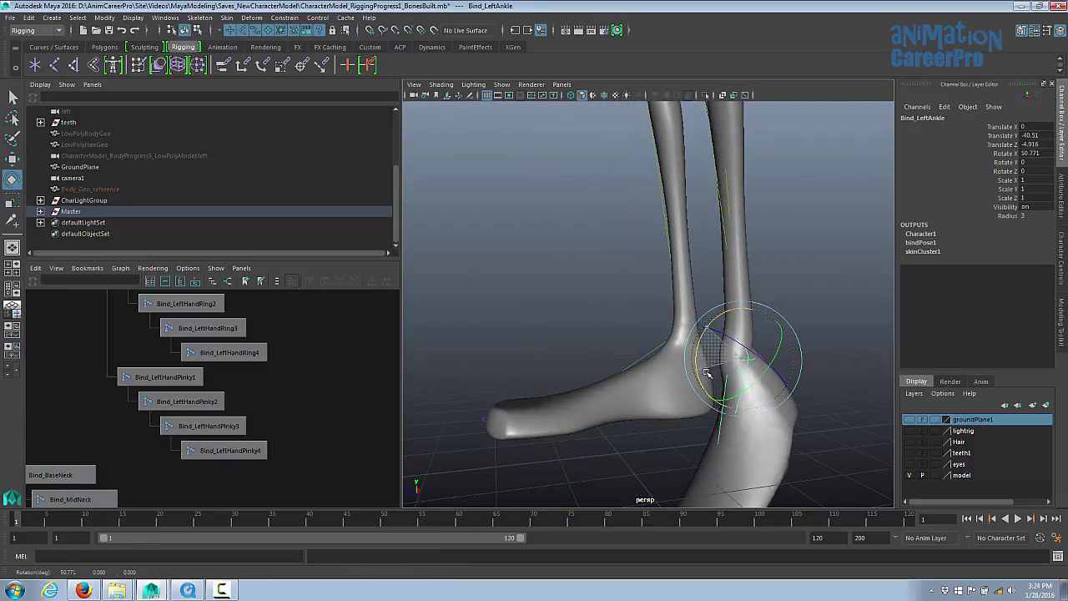
pyautogui.keyDown('alt'); pyautogui.moveTo(723, 302); pyautogui.dragTo(909, 337); pyautogui.keyUp('alt')
pyautogui.keyDown('alt'); pyautogui.moveTo(668, 329); pyautogui.dragTo(835, 339, button='right'); pyautogui.keyUp('alt')
pyautogui.keyDown('alt'); pyautogui.moveTo(751, 327); pyautogui.dragTo(722, 324); pyautogui.keyUp('alt')
pyautogui.keyDown('alt'); pyautogui.moveTo(723, 324); pyautogui.dragTo(670, 322, button='right'); pyautogui.keyUp('alt')
pyautogui.hotkey('ctrl', 'z')
pyautogui.keyDown('alt'); pyautogui.moveTo(636, 334); pyautogui.dragTo(534, 317); pyautogui.keyUp('alt')
pyautogui.hotkey('ctrl', 'z')
# Examine the bound character from several angles and distances
pyautogui.keyDown('alt'); pyautogui.moveTo(460, 321); pyautogui.dragTo(671, 320); pyautogui.keyUp('alt')
pyautogui.keyDown('alt'); pyautogui.moveTo(670, 320); pyautogui.dragTo(510, 364, button='right'); pyautogui.keyUp('alt')
pyautogui.keyDown('alt'); pyautogui.moveTo(510, 365); pyautogui.dragTo(591, 350); pyautogui.keyUp('alt')
pyautogui.keyDown('alt'); pyautogui.moveTo(591, 350); pyautogui.dragTo(599, 415, button='middle'); pyautogui.keyUp('alt')
pyautogui.keyDown('alt'); pyautogui.moveTo(599, 415); pyautogui.dragTo(551, 401, button='right'); pyautogui.keyUp('alt')
pyautogui.keyDown('alt'); pyautogui.moveTo(643, 367); pyautogui.dragTo(646, 424, button='middle'); pyautogui.keyUp('alt')
pyautogui.keyDown('alt'); pyautogui.moveTo(646, 424); pyautogui.dragTo(631, 412, button='right'); pyautogui.keyUp('alt')
pyautogui.keyDown('alt'); pyautogui.moveTo(631, 412); pyautogui.dragTo(617, 412); pyautogui.keyUp('alt')
pyautogui.keyDown('alt'); pyautogui.moveTo(618, 412); pyautogui.dragTo(598, 413, button='right'); pyautogui.keyUp('alt')
pyautogui.keyDown('alt'); pyautogui.moveTo(598, 412); pyautogui.dragTo(668, 367); pyautogui.keyUp('alt')
pyautogui.keyDown('alt'); pyautogui.moveTo(668, 367); pyautogui.dragTo(708, 342, button='right'); pyautogui.keyUp('alt')
pyautogui.keyDown('alt'); pyautogui.moveTo(707, 342); pyautogui.dragTo(726, 389, button='middle'); pyautogui.keyUp('alt')
pyautogui.keyDown('alt'); pyautogui.moveTo(726, 389); pyautogui.dragTo(816, 412, button='right'); pyautogui.keyUp('alt')
pyautogui.keyDown('alt'); pyautogui.moveTo(816, 412); pyautogui.dragTo(746, 359); pyautogui.keyUp('alt')
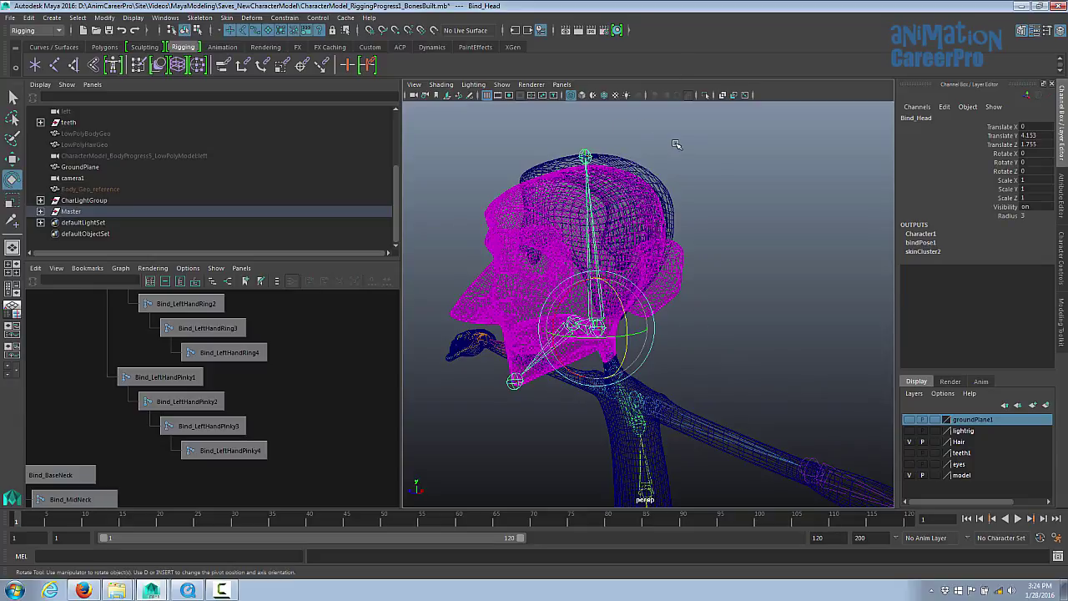
# Bind Hair_Geo to the Bind_Head joint
pyautogui.keyDown('alt'); pyautogui.moveTo(647, 170); pyautogui.dragTo(706, 223); pyautogui.keyUp('alt')
pyautogui.click(627, 203)
pyautogui.keyDown('alt'); pyautogui.moveTo(706, 223); pyautogui.dragTo(786, 208, button='right'); pyautogui.keyUp('alt')
pyautogui.keyDown('alt'); pyautogui.moveTo(715, 212); pyautogui.dragTo(717, 287, button='middle'); pyautogui.keyUp('alt')
pyautogui.keyDown('alt'); pyautogui.moveTo(717, 287); pyautogui.dragTo(693, 284, button='right'); pyautogui.keyUp('alt')
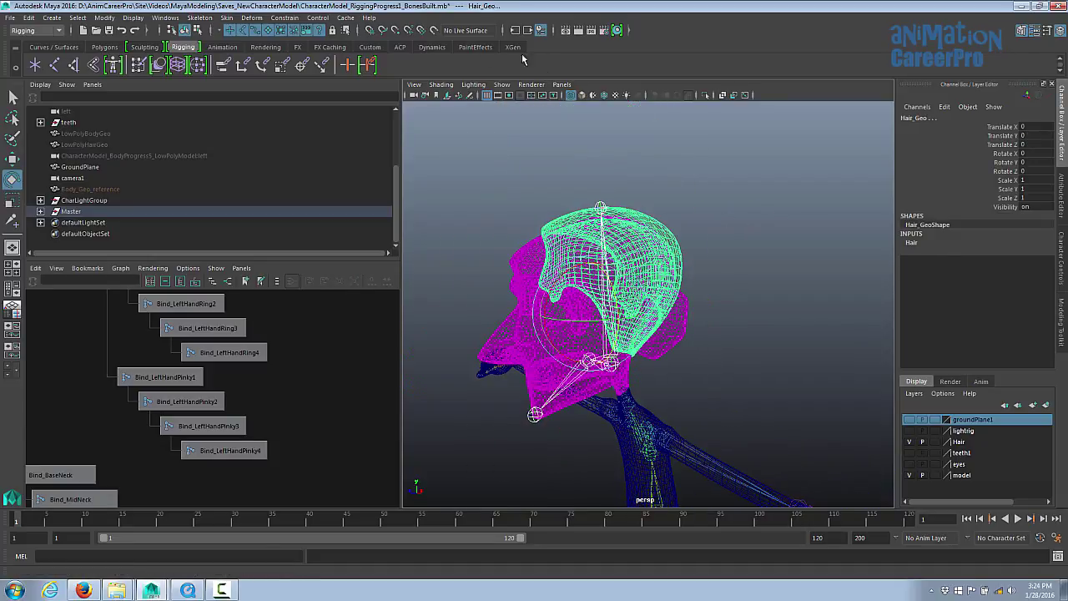
pyautogui.click(228, 17)
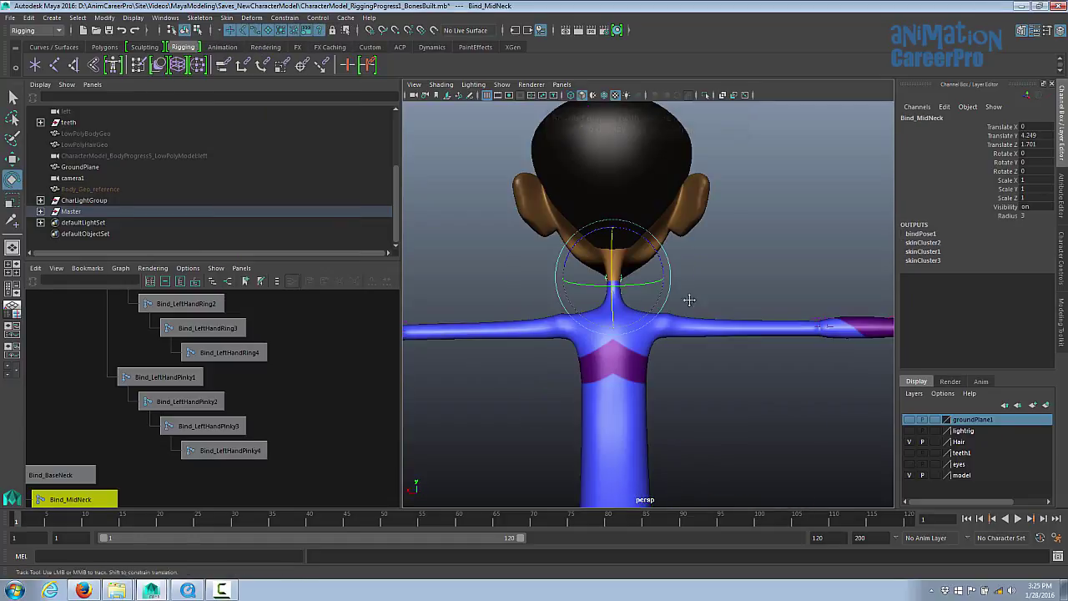
# Test-rotate the Bind_MidNeck and Bind_Head joints to check the head and hair, and undo the rotations
pyautogui.moveTo(680, 313)
pyautogui.keyDown('alt'); pyautogui.mouseDown()
pyautogui.moveTo(694, 342)
pyautogui.moveTo(715, 342)
pyautogui.moveTo(661, 352)
pyautogui.mouseUp(); pyautogui.keyUp('alt')
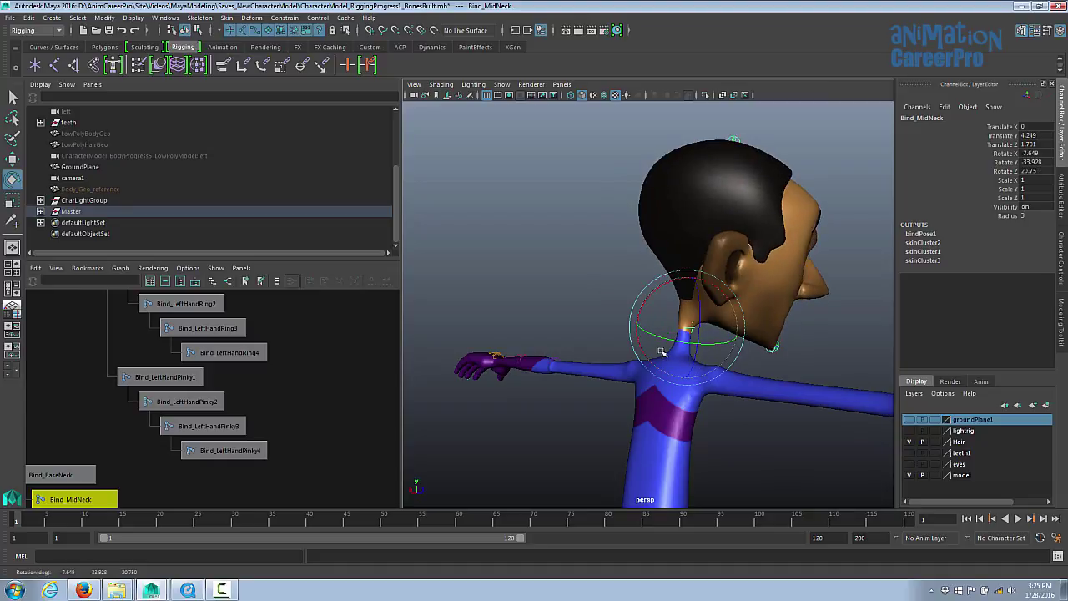
pyautogui.press('5')
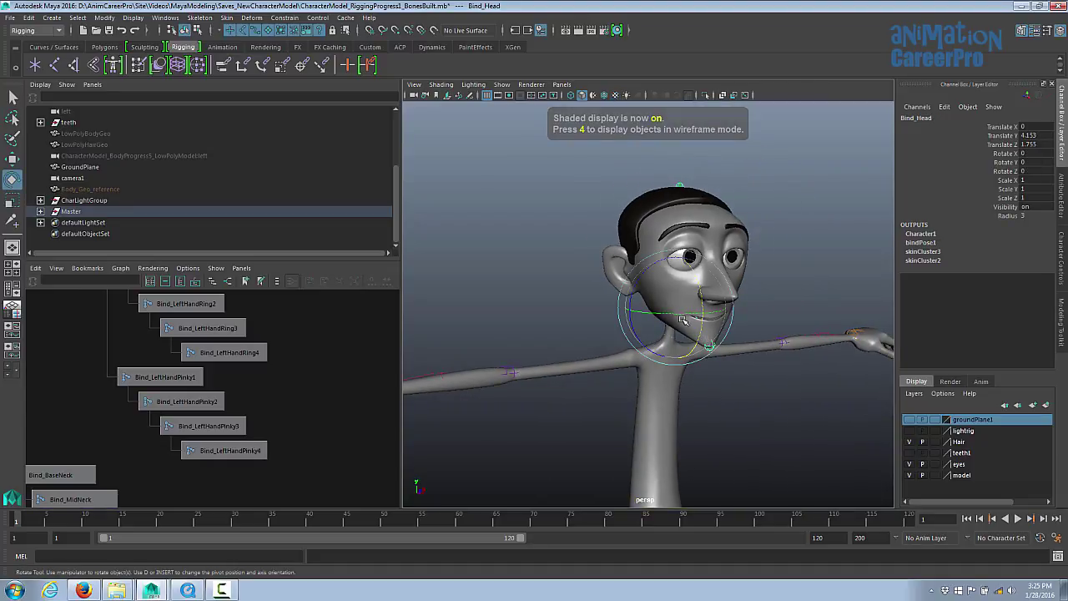
pyautogui.moveTo(683, 320)
pyautogui.mouseDown()
pyautogui.moveTo(703, 315)
pyautogui.moveTo(676, 318)
pyautogui.mouseUp()
pyautogui.hotkey('ctrl', 'z')
# Parent-constrain L_Eye_Group to the Bind_Head joint
pyautogui.keyDown('alt'); pyautogui.moveTo(748, 335); pyautogui.dragTo(858, 391); pyautogui.keyUp('alt')
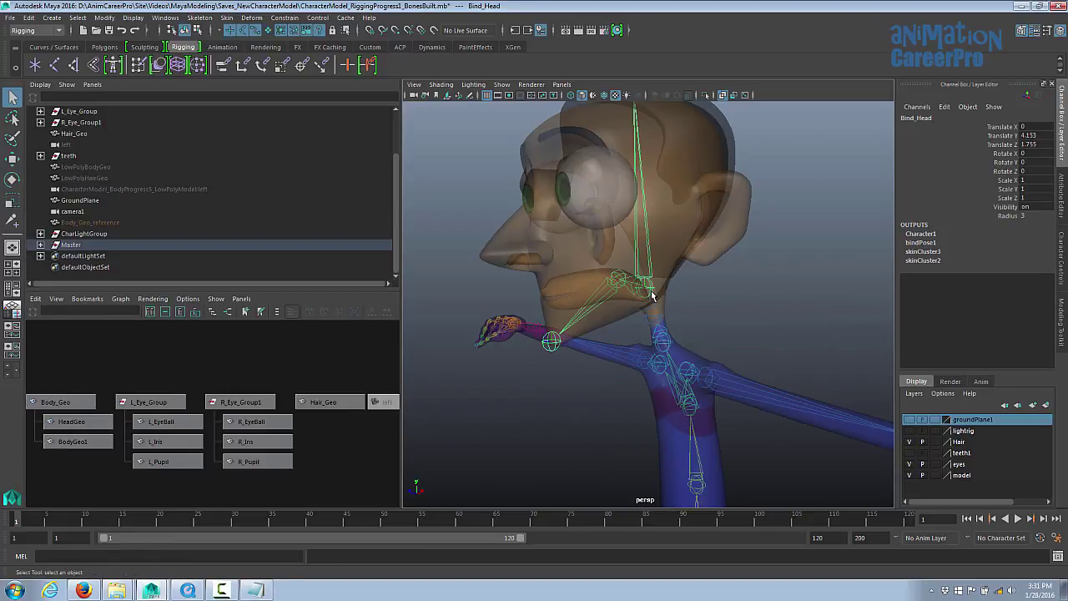
pyautogui.keyDown('alt'); pyautogui.moveTo(645, 288); pyautogui.dragTo(580, 174); pyautogui.keyUp('alt')
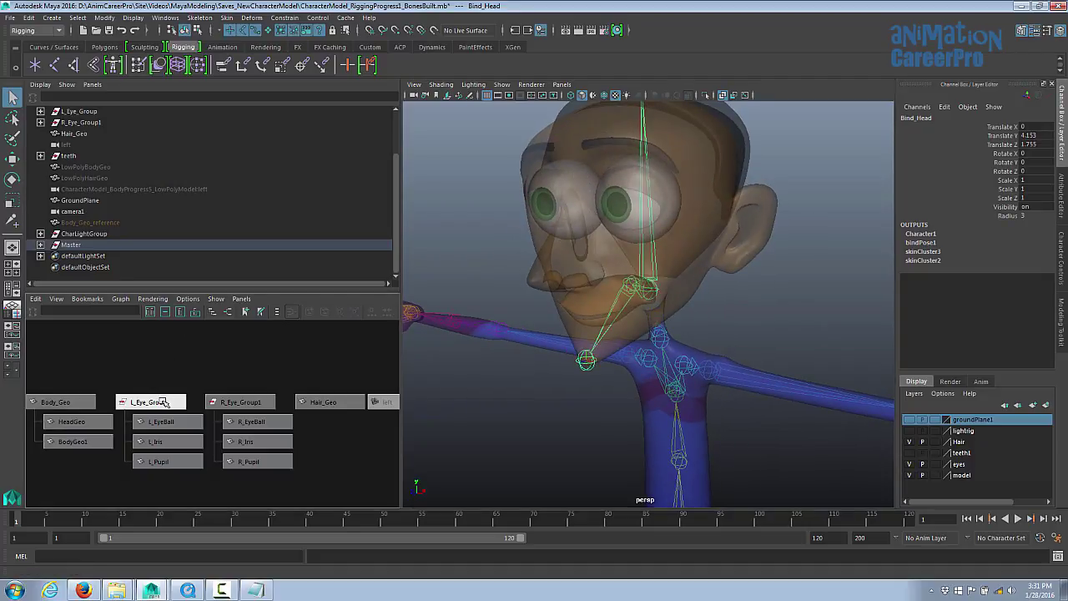
pyautogui.click(165, 402)
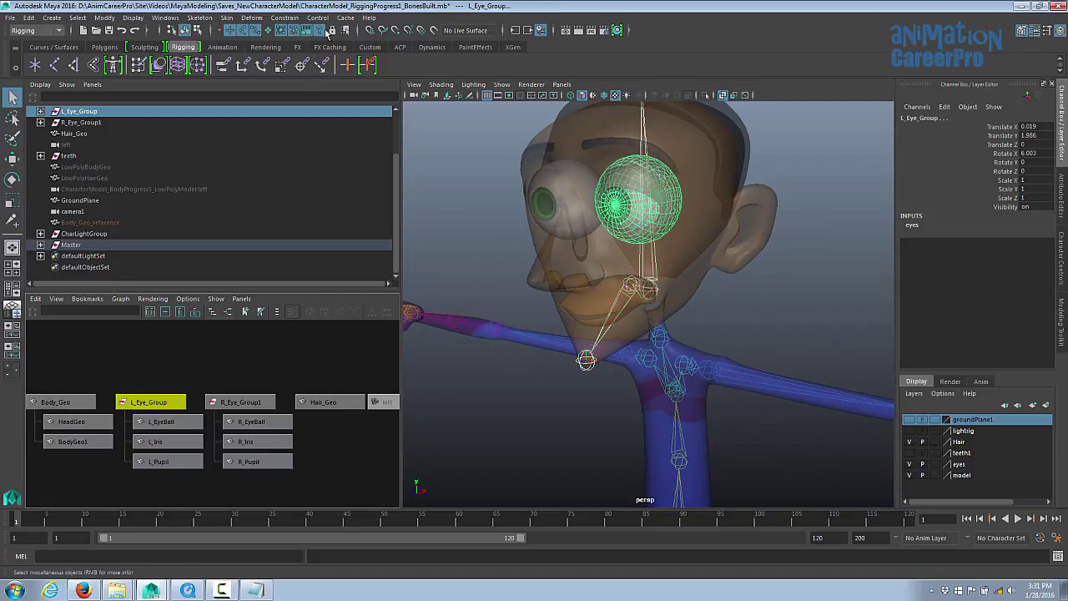
pyautogui.click(274, 19)
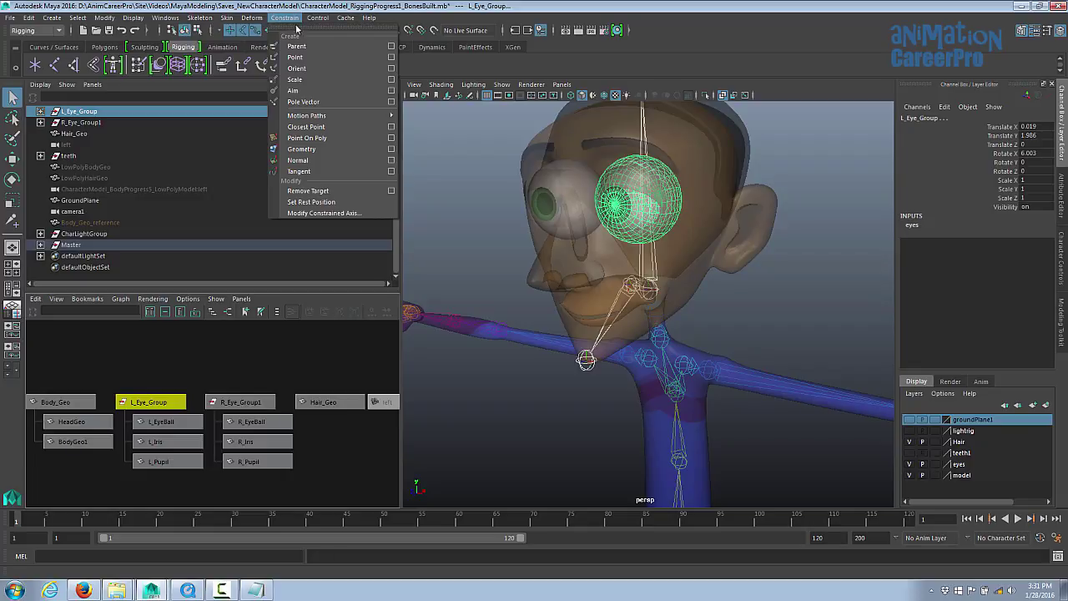
pyautogui.click(297, 46)
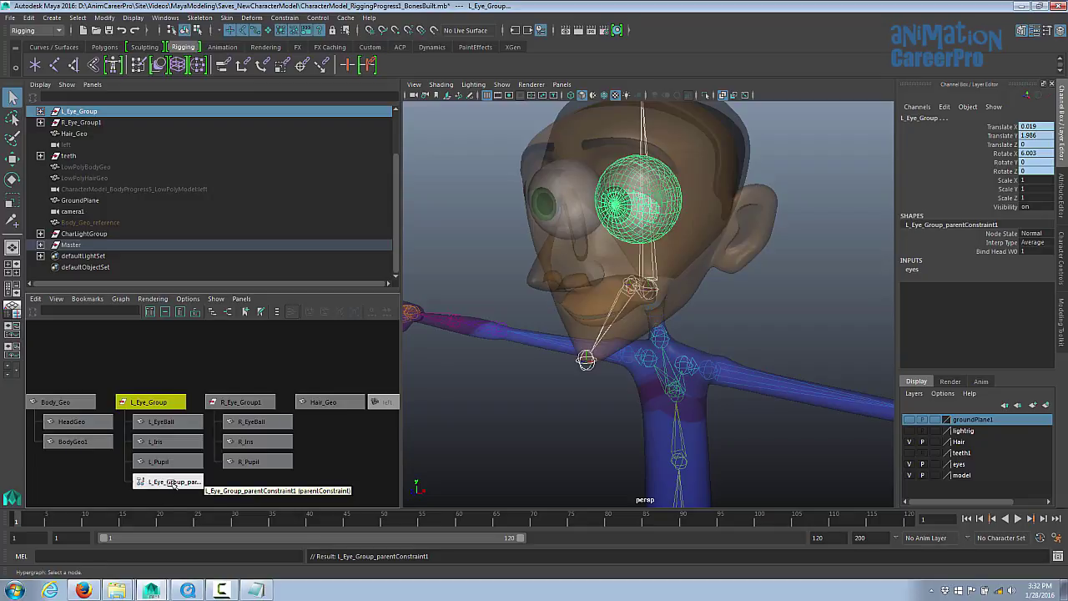
# Parent-constrain R_Eye_Group1 to the Bind_Head joint
pyautogui.moveTo(668, 298)
pyautogui.keyDown('alt'); pyautogui.mouseDown()
pyautogui.moveTo(652, 294)
pyautogui.moveTo(668, 300)
pyautogui.mouseUp(); pyautogui.keyUp('alt')
pyautogui.click(652, 293)
pyautogui.click(241, 402)
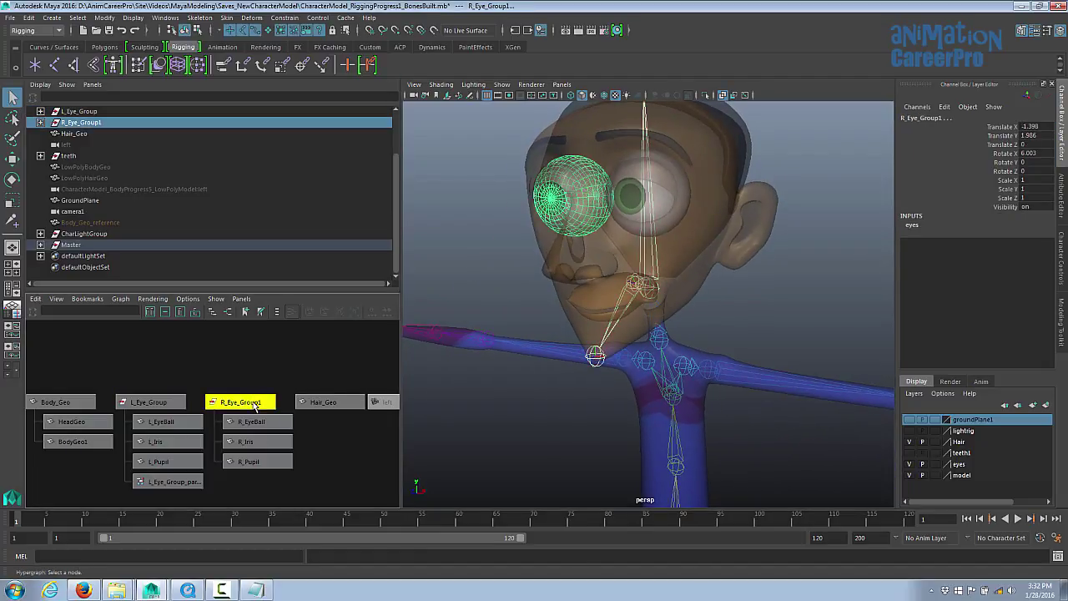
pyautogui.click(284, 17)
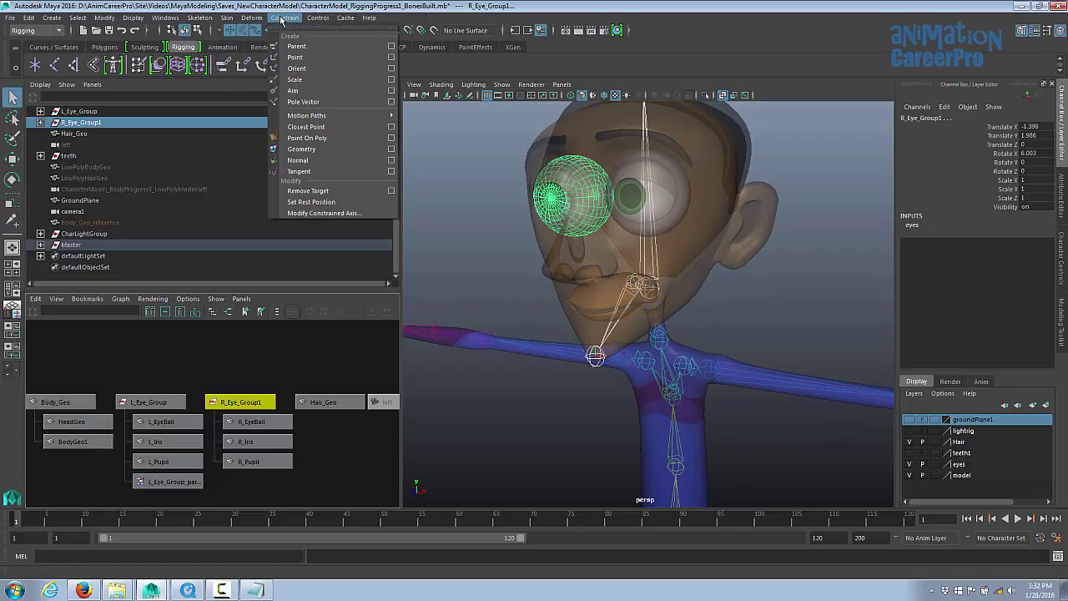
pyautogui.click(292, 26)
# Select the Bind_Head joint and turn off the X-ray display
pyautogui.keyDown('alt'); pyautogui.moveTo(671, 289); pyautogui.dragTo(656, 306); pyautogui.keyUp('alt')
pyautogui.click(645, 287)
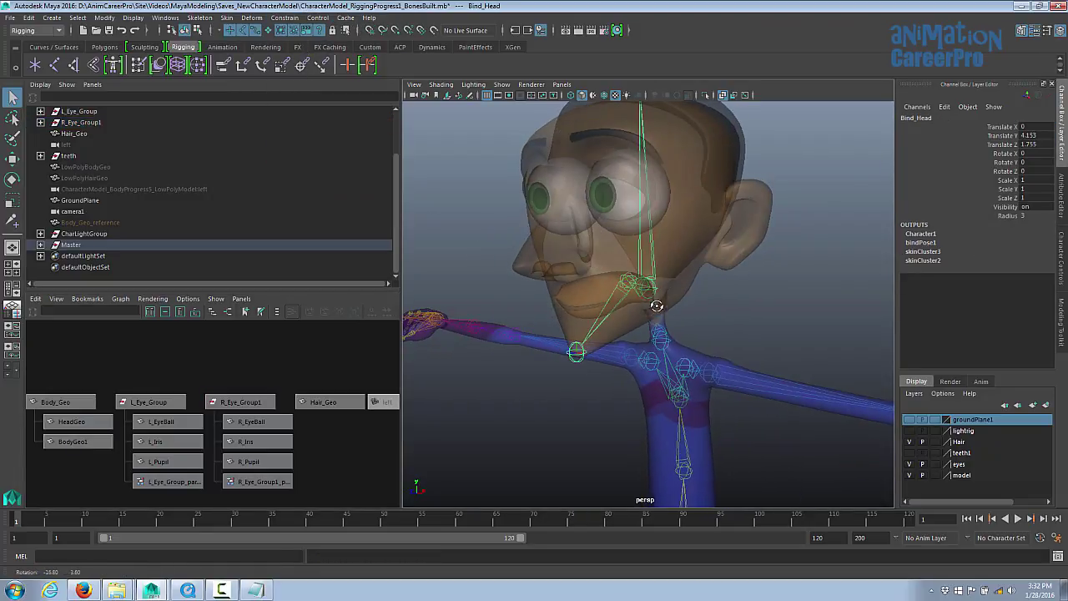
pyautogui.click(724, 95)
pyautogui.press('f')
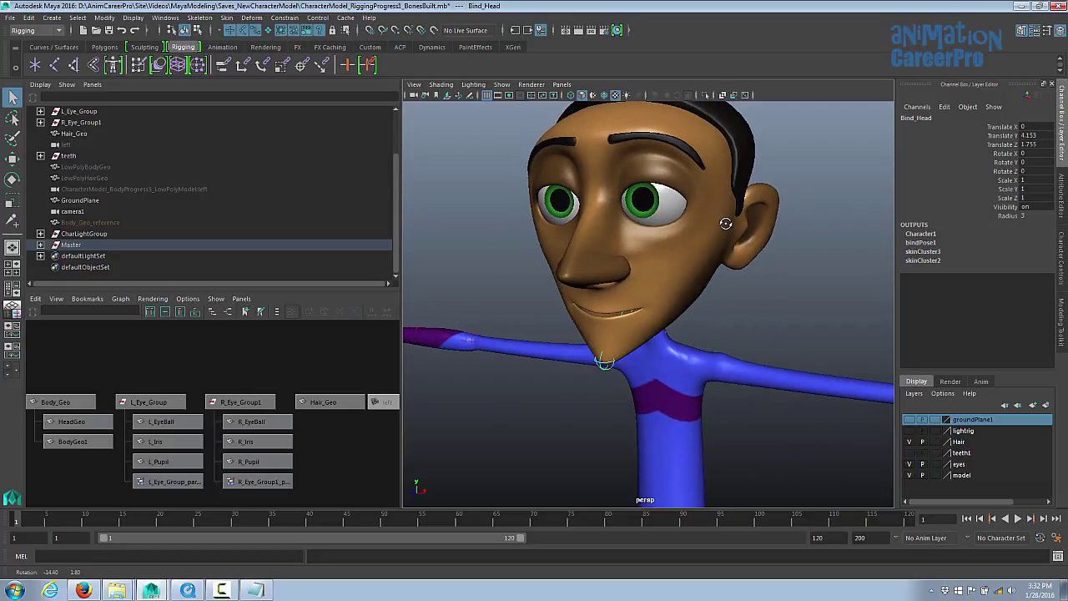
# Test-rotate Bind_Head to check that both eyes follow the head, and undo the rotation
pyautogui.press('e')
pyautogui.moveTo(679, 288); pyautogui.dragTo(659, 292)
pyautogui.hotkey('ctrl', 'z')
pyautogui.hotkey('ctrl', 'z')
pyautogui.hotkey('ctrl', 'z')
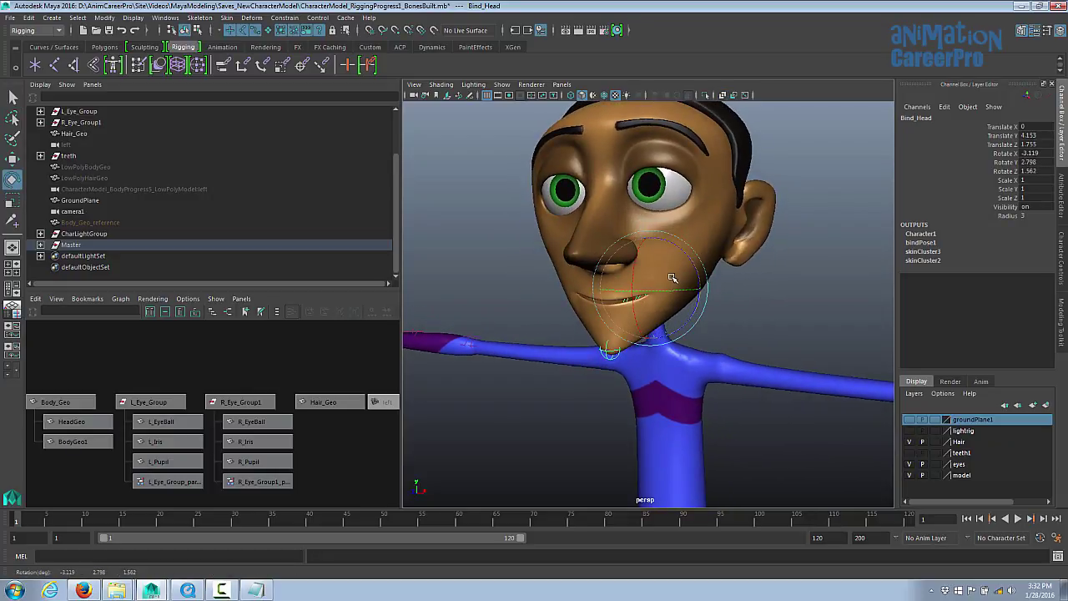
pyautogui.keyDown('alt'); pyautogui.moveTo(741, 286); pyautogui.dragTo(628, 303); pyautogui.keyUp('alt')
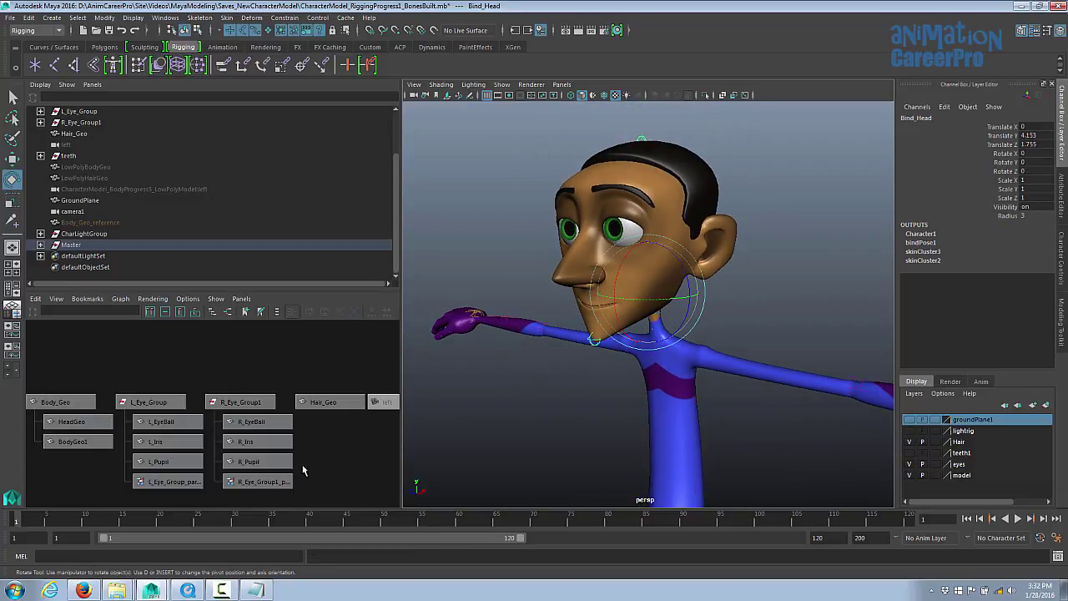
# Check the parent constraint nodes under L_Eye_Group and R_Eye_Group1
pyautogui.click(159, 482)
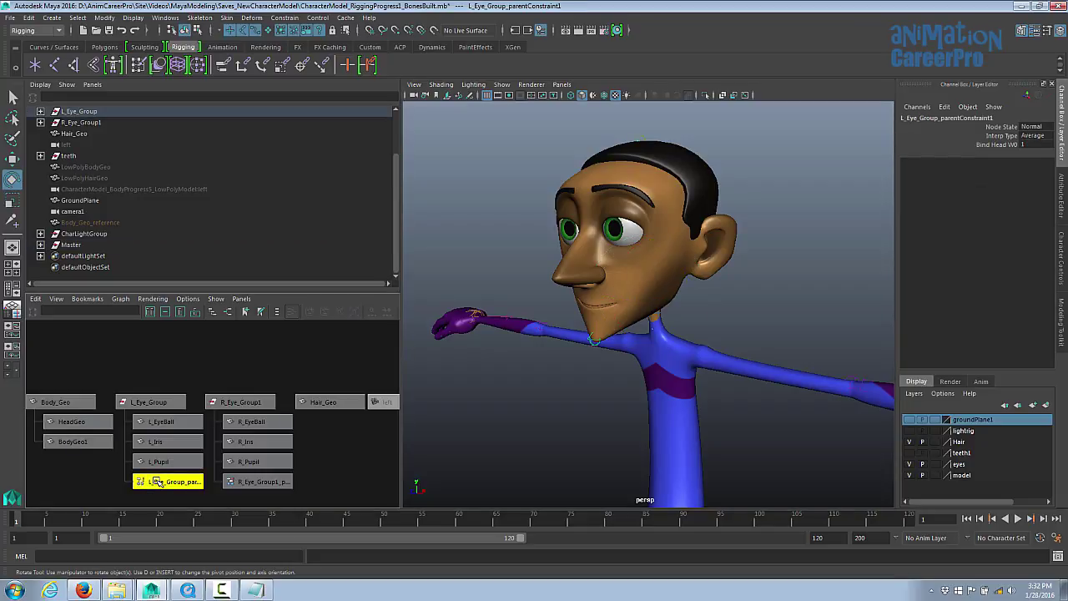
pyautogui.click(250, 484)
pyautogui.click(160, 482)
# Test-rotate the Bind_LeftKnee and Bind_MidSpine joints and undo both rotations
pyautogui.click(616, 357)
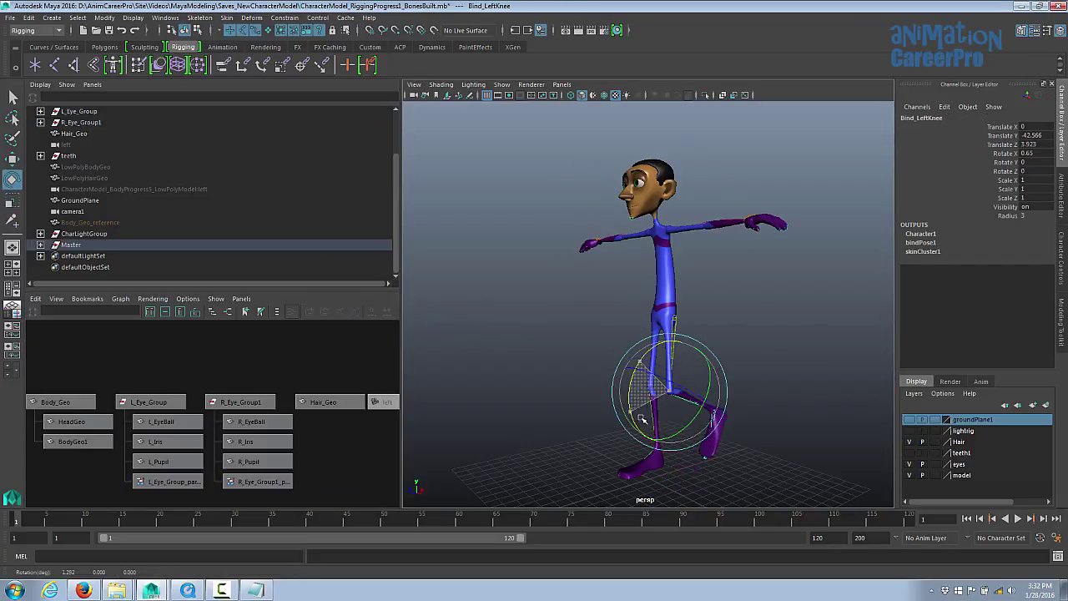
pyautogui.moveTo(639, 366); pyautogui.dragTo(639, 367)
pyautogui.click(693, 255)
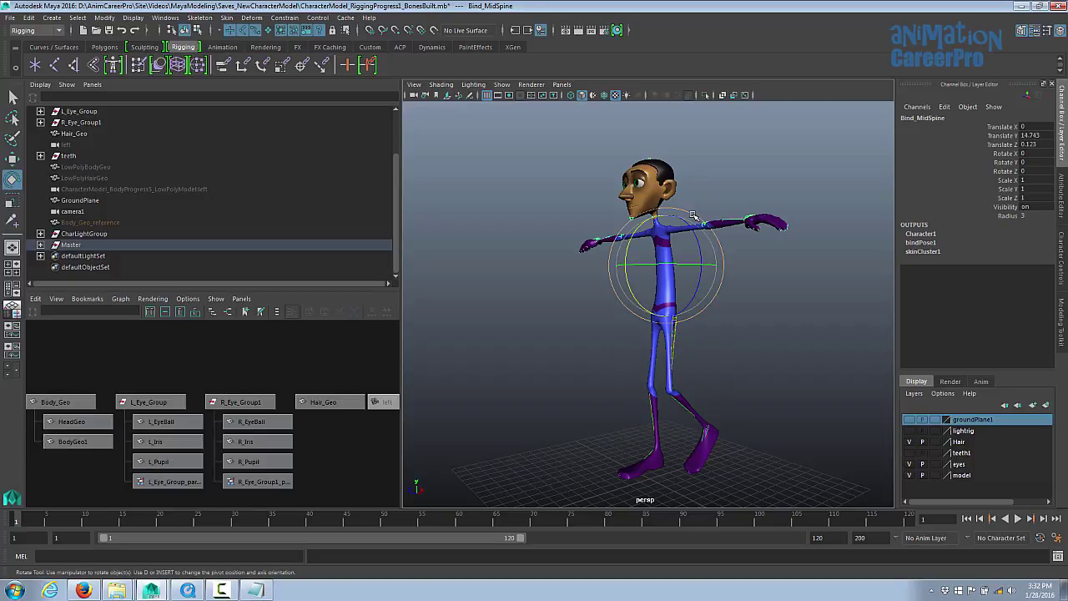
pyautogui.moveTo(694, 217); pyautogui.dragTo(708, 230)
pyautogui.hotkey('ctrl', 'z')
pyautogui.hotkey('ctrl', 'z')
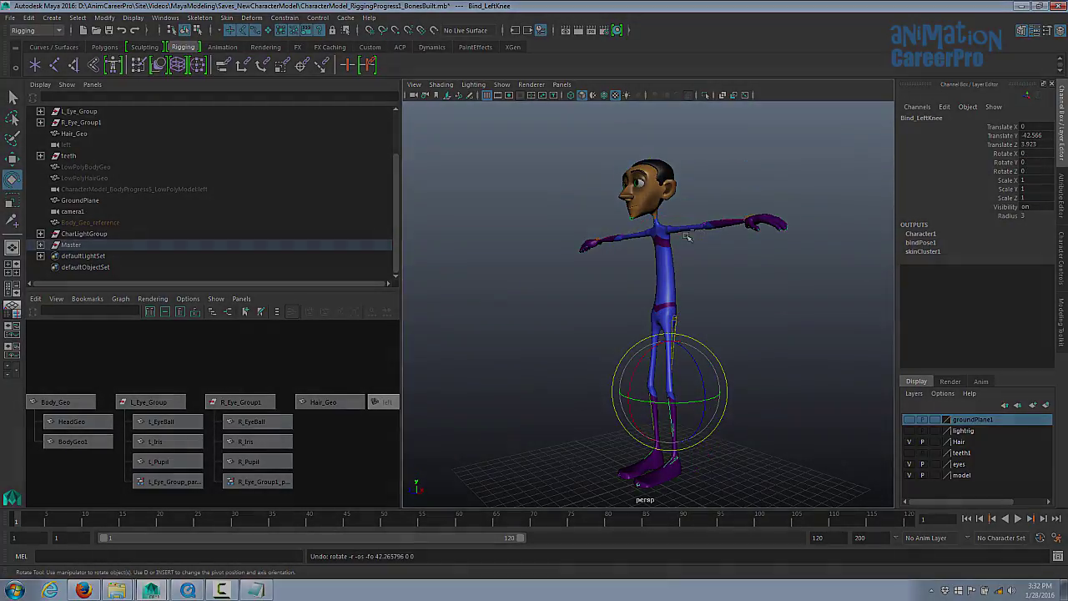